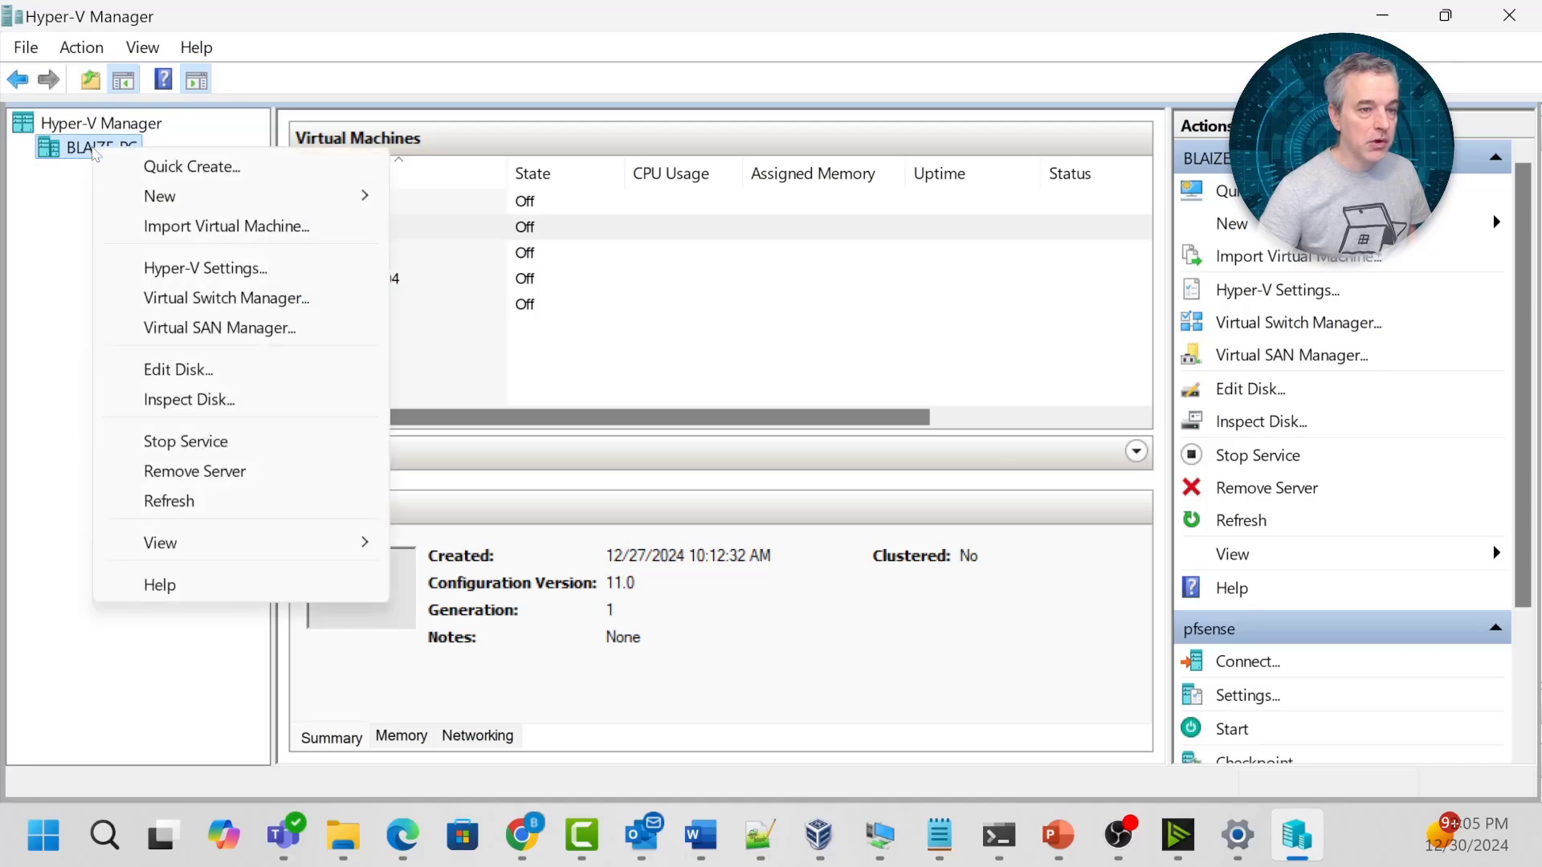
Start a new Generation 2 virtual machine named pfSenseAz with 1024 MB of memory.
mouse_move(155, 196)
click(490, 196)
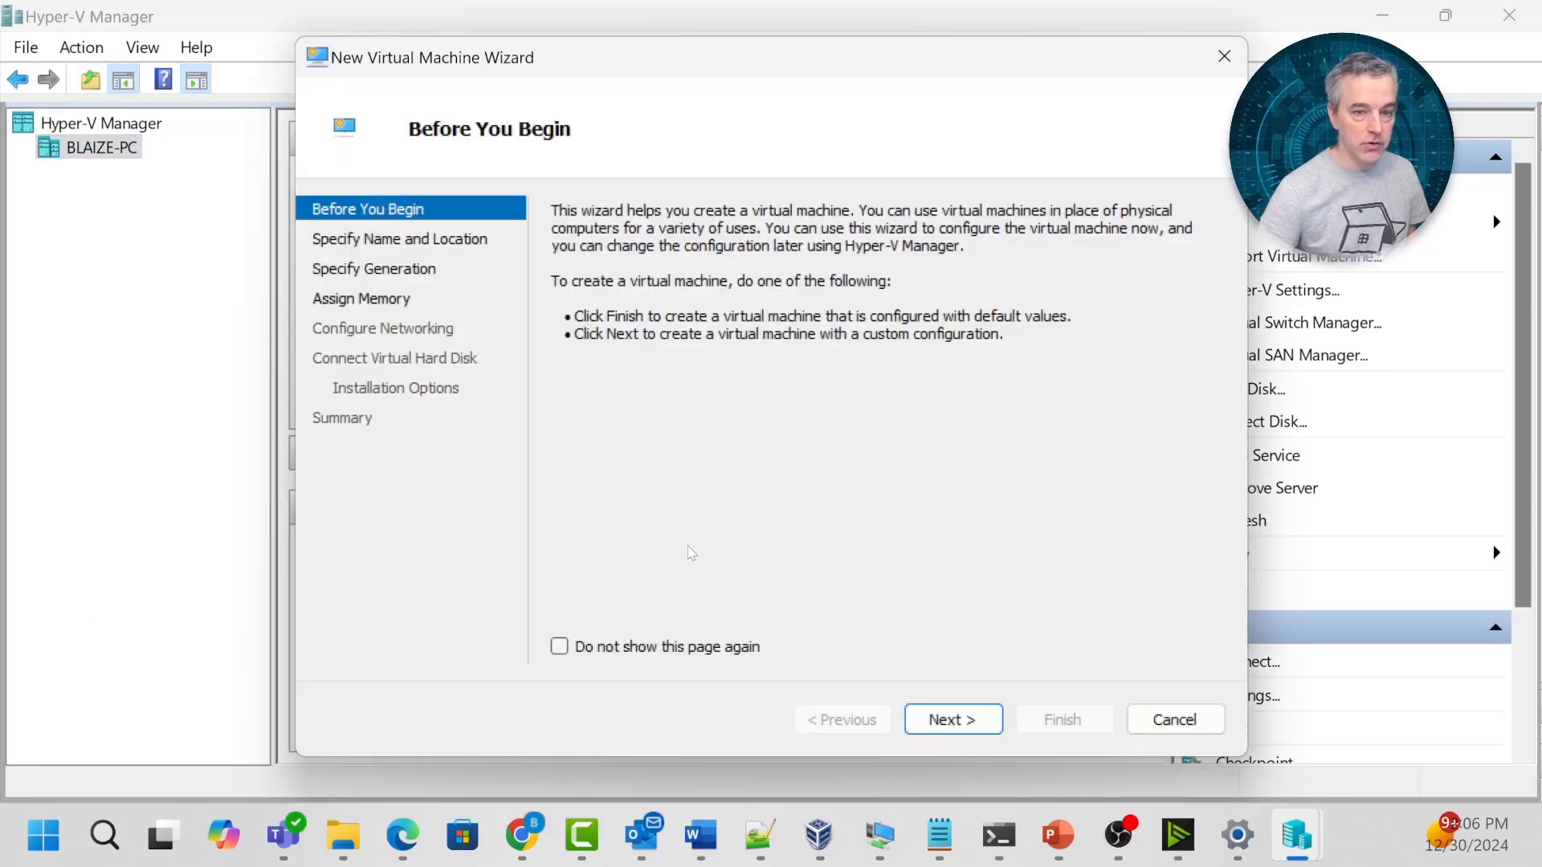
click(953, 719)
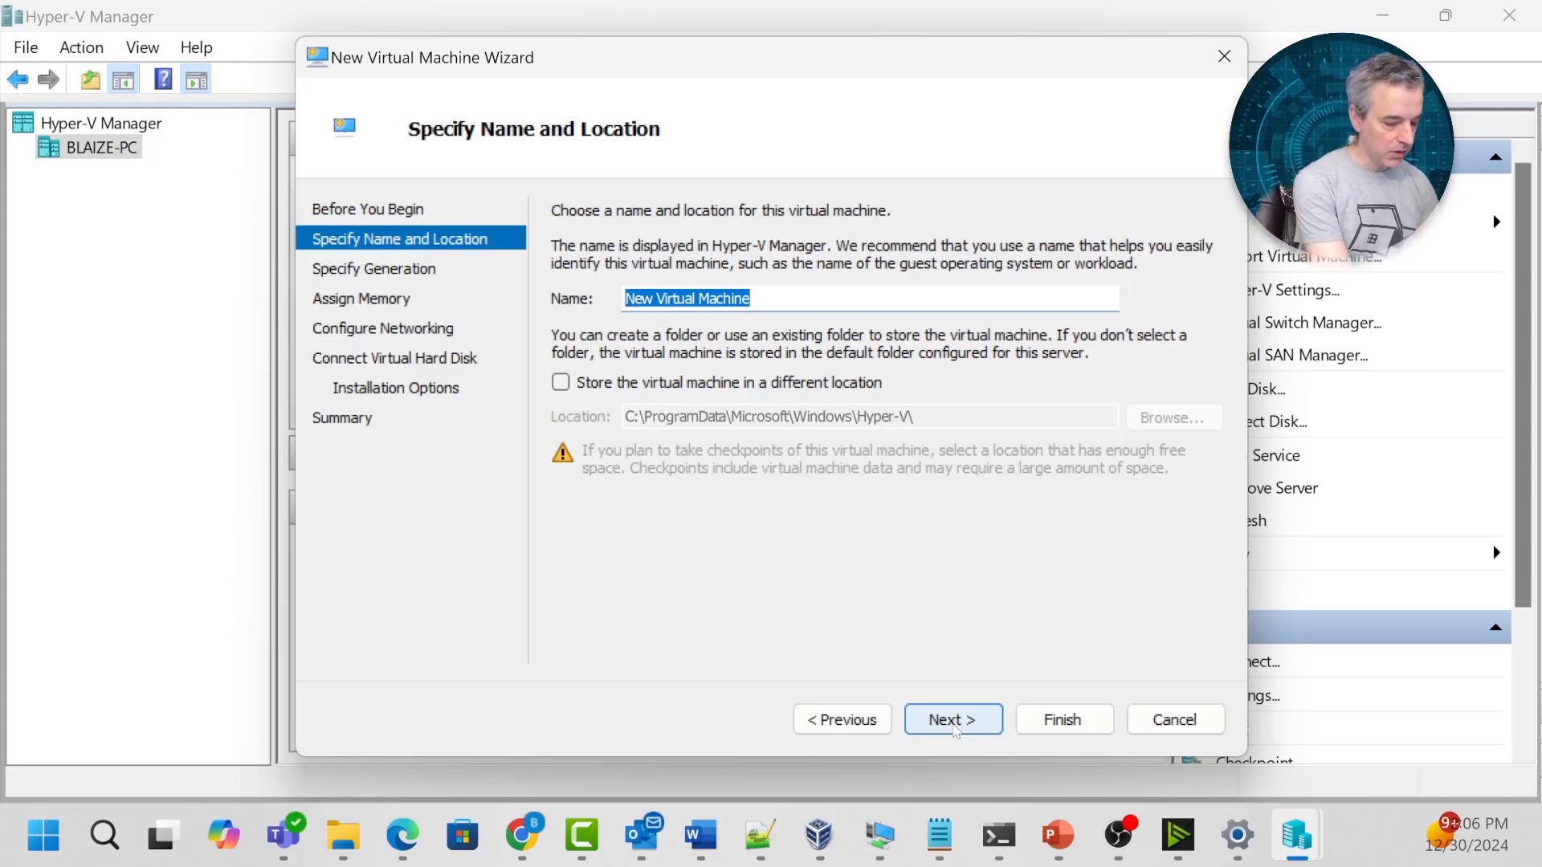
text(pfSenseAz)
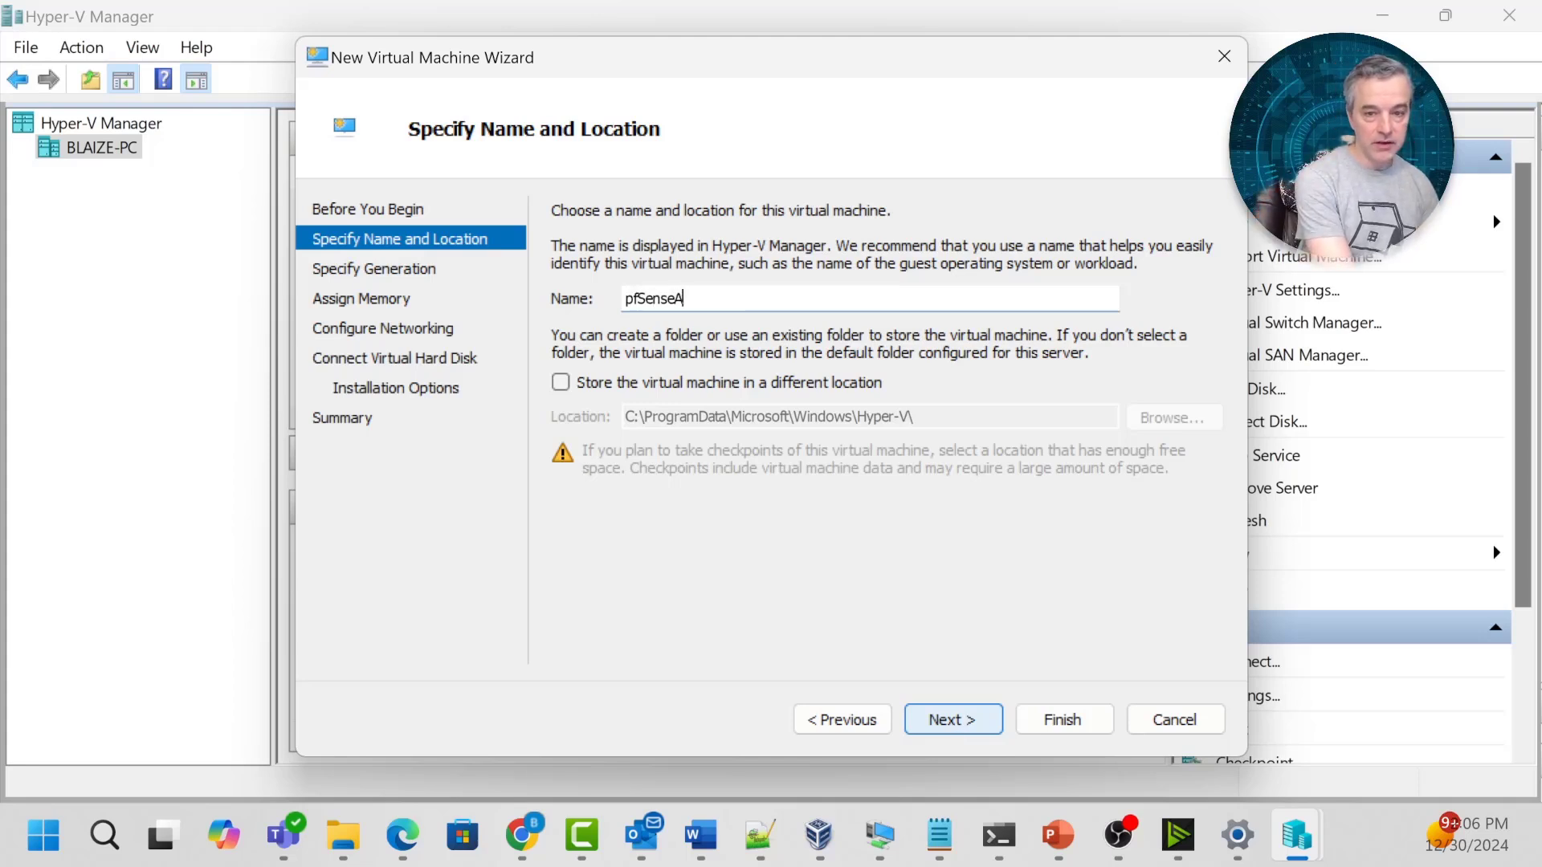
click(960, 725)
click(561, 322)
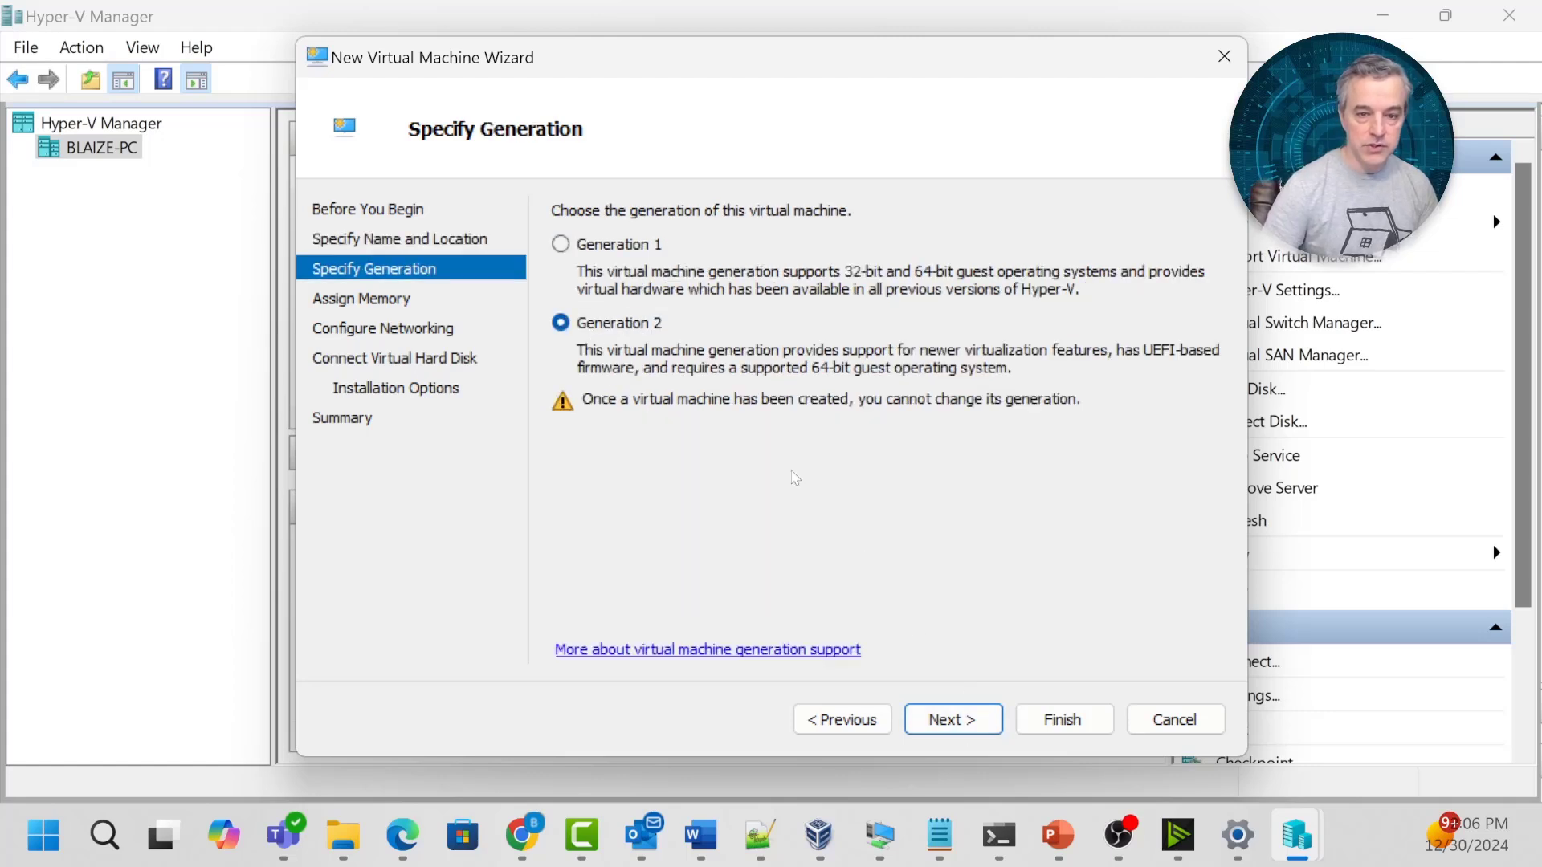
click(958, 720)
text(1024)
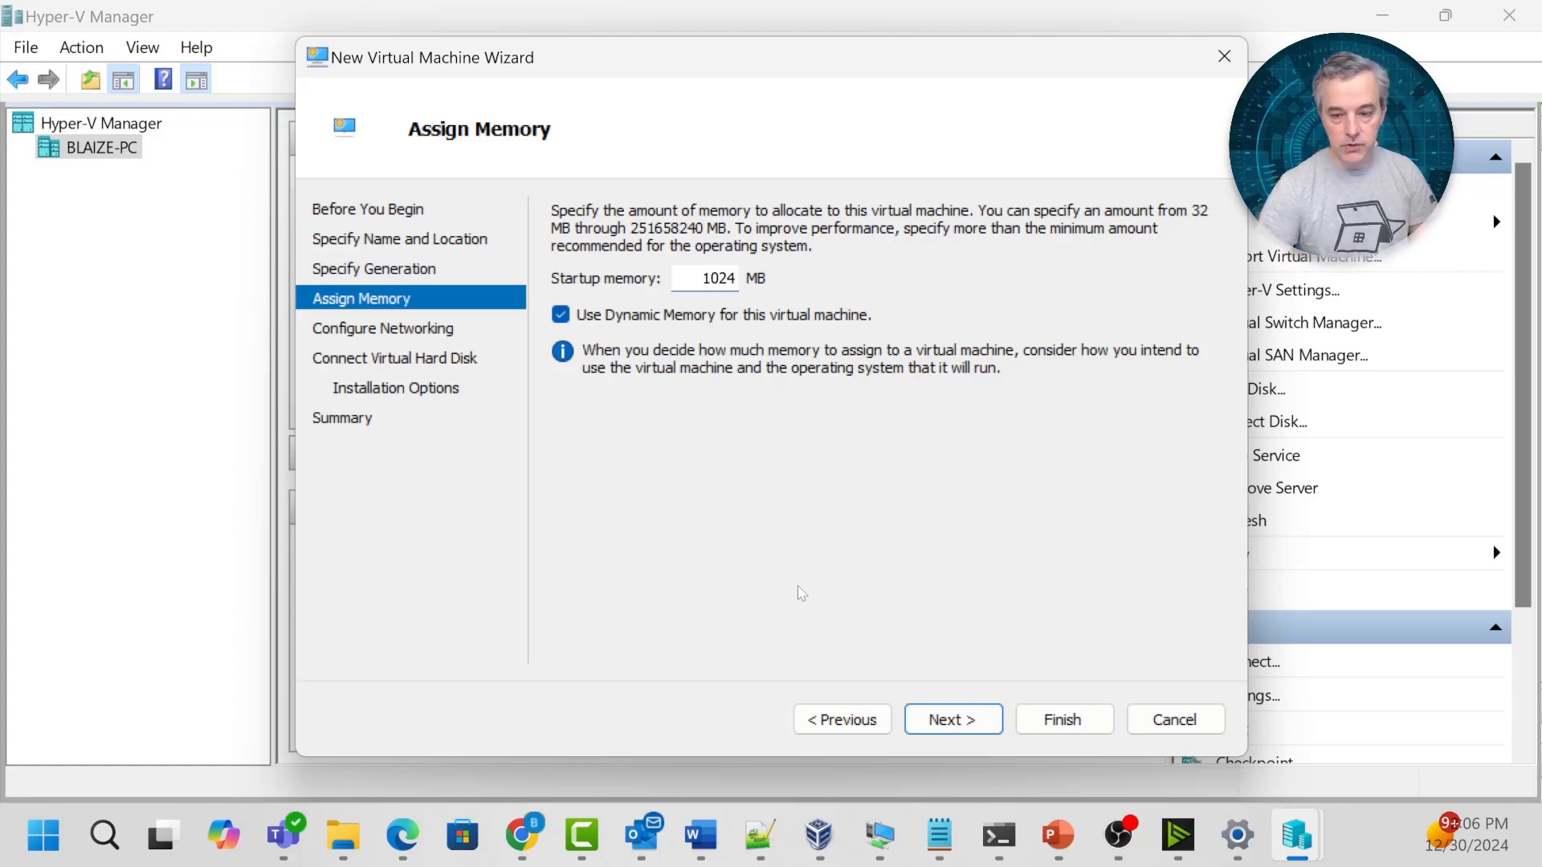
Connect the new VM's network adapter to the External switch.
click(960, 720)
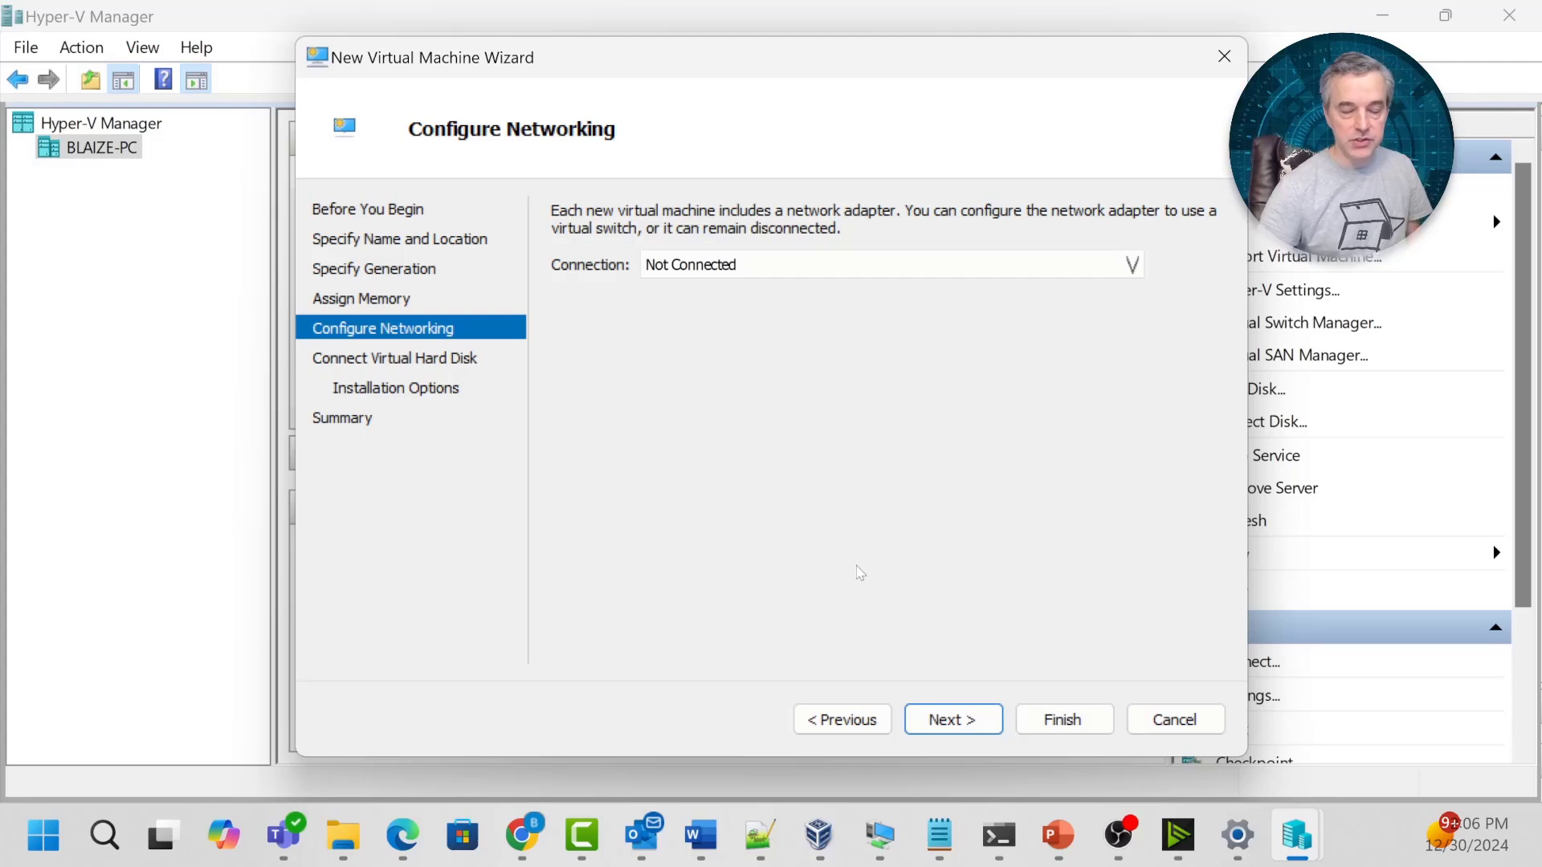
click(875, 265)
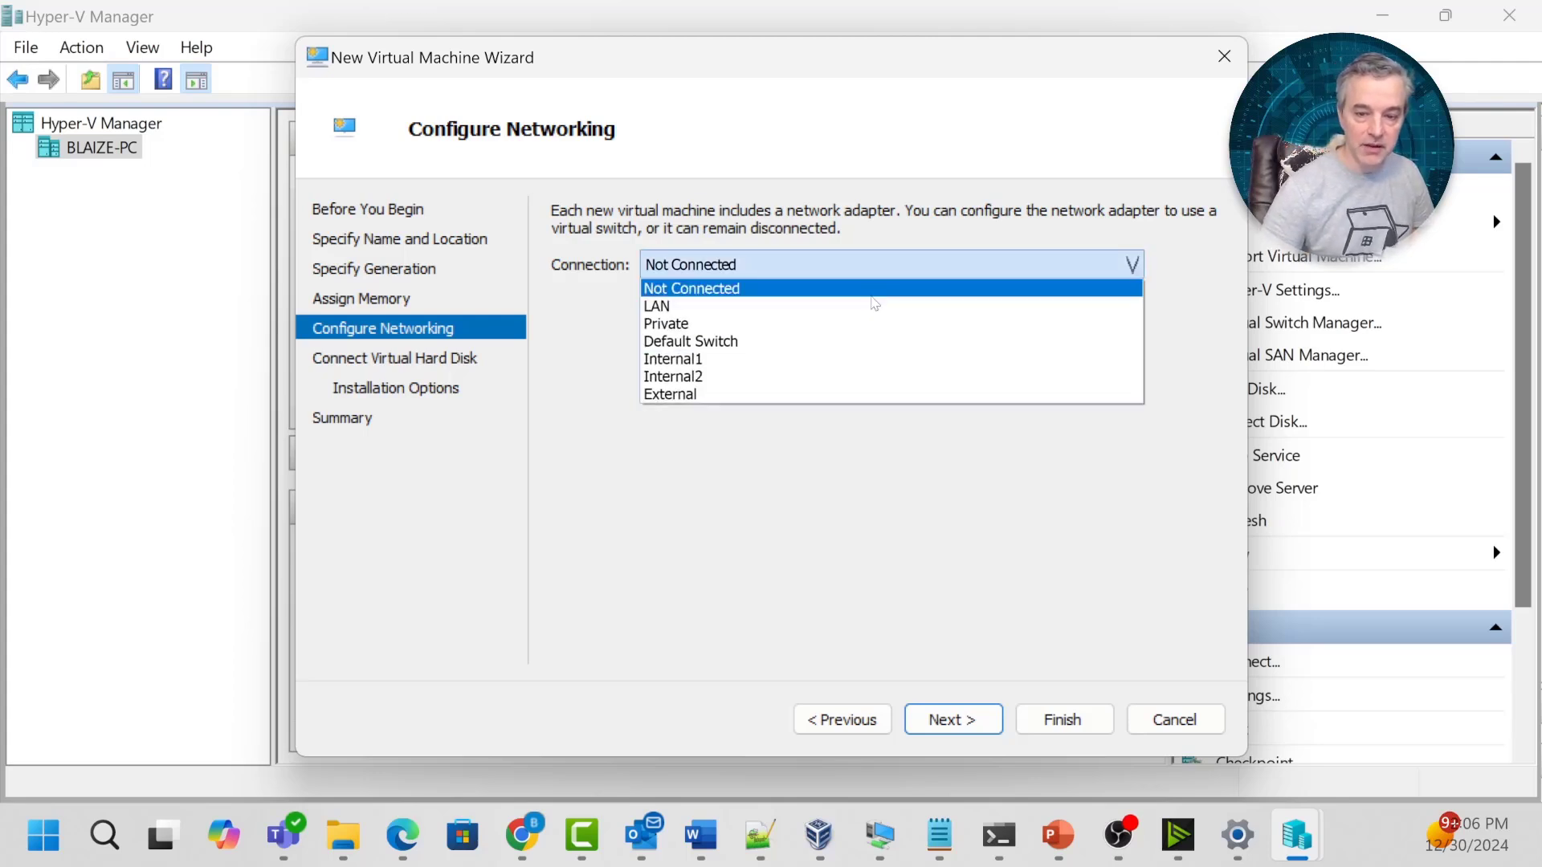
click(853, 395)
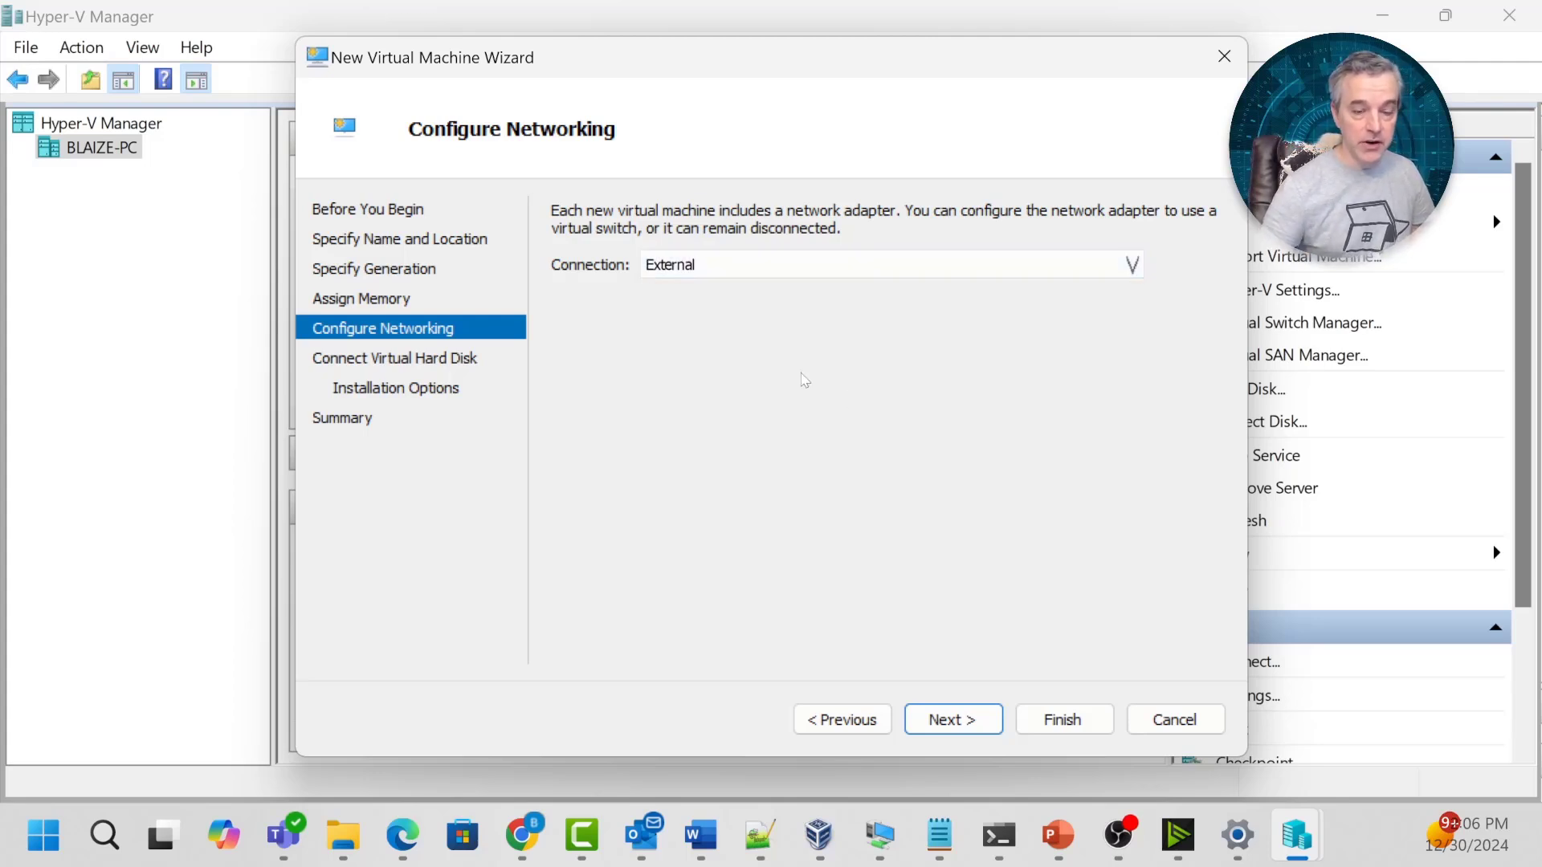
click(675, 271)
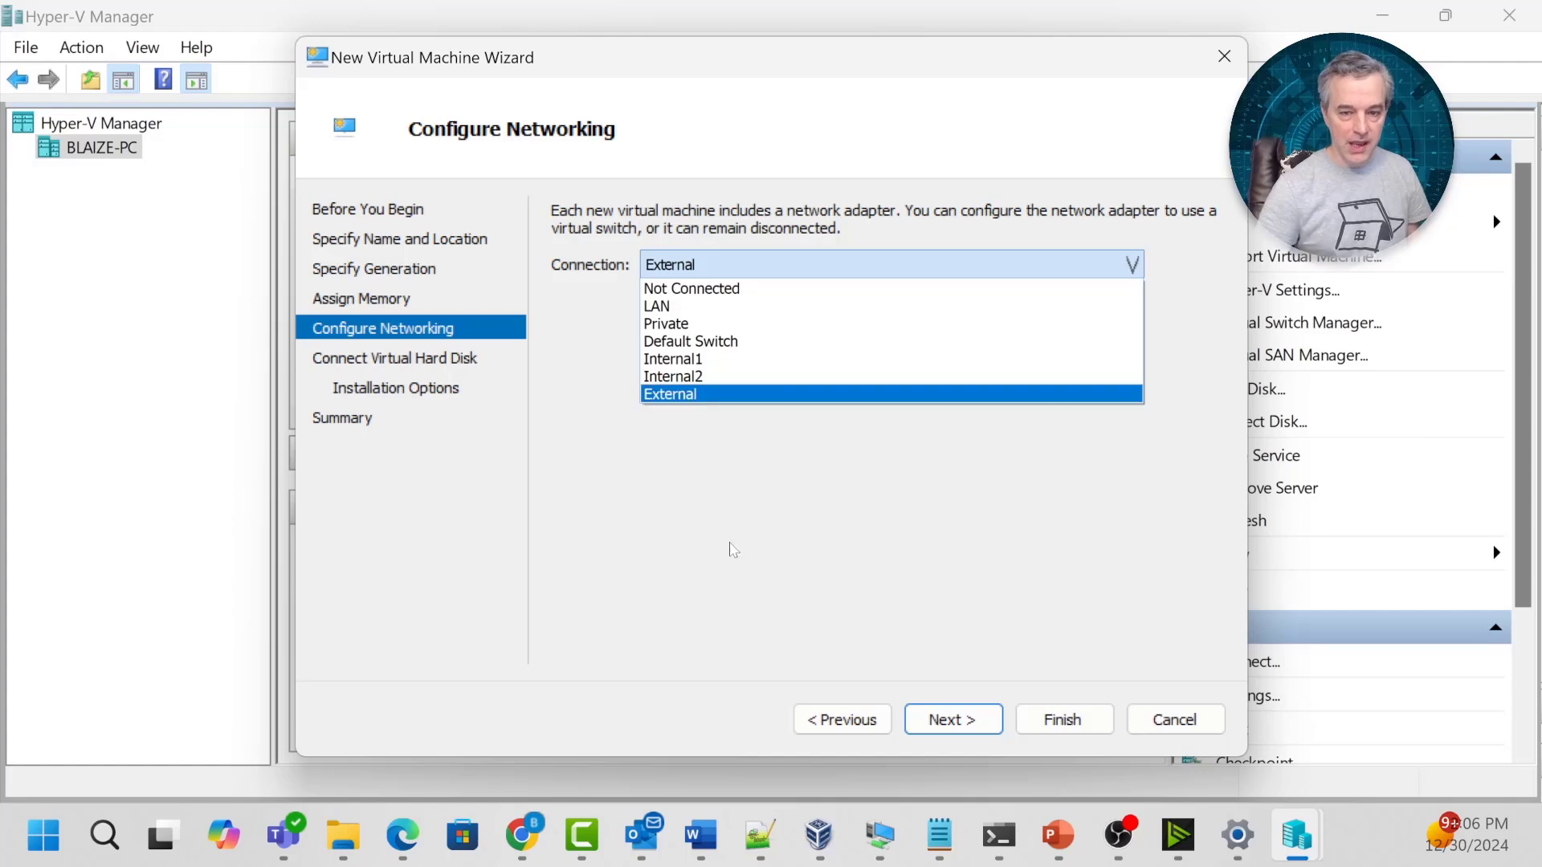
click(745, 395)
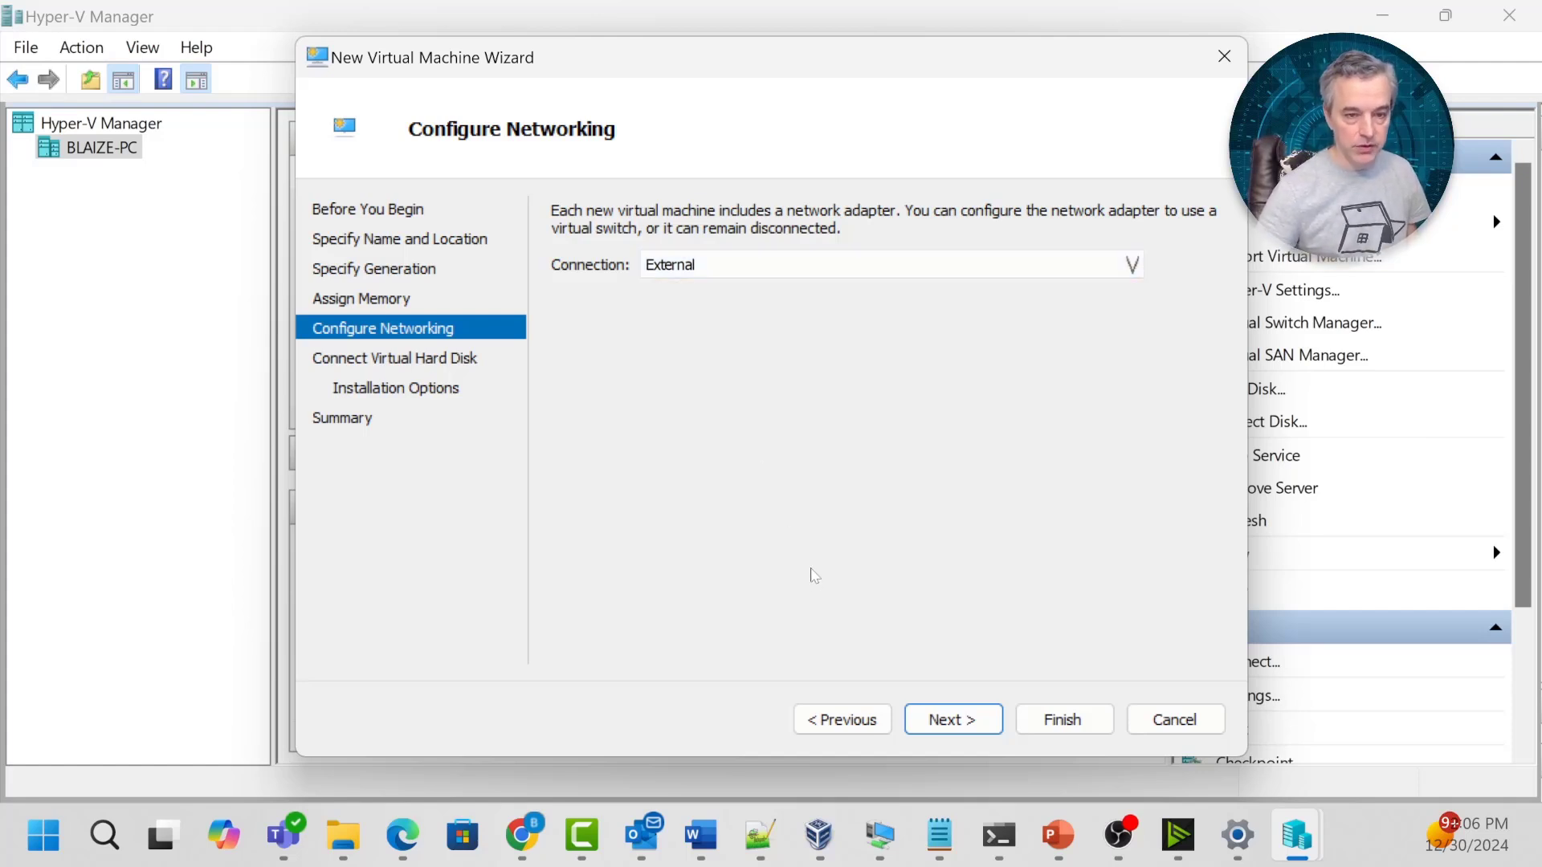
click(953, 719)
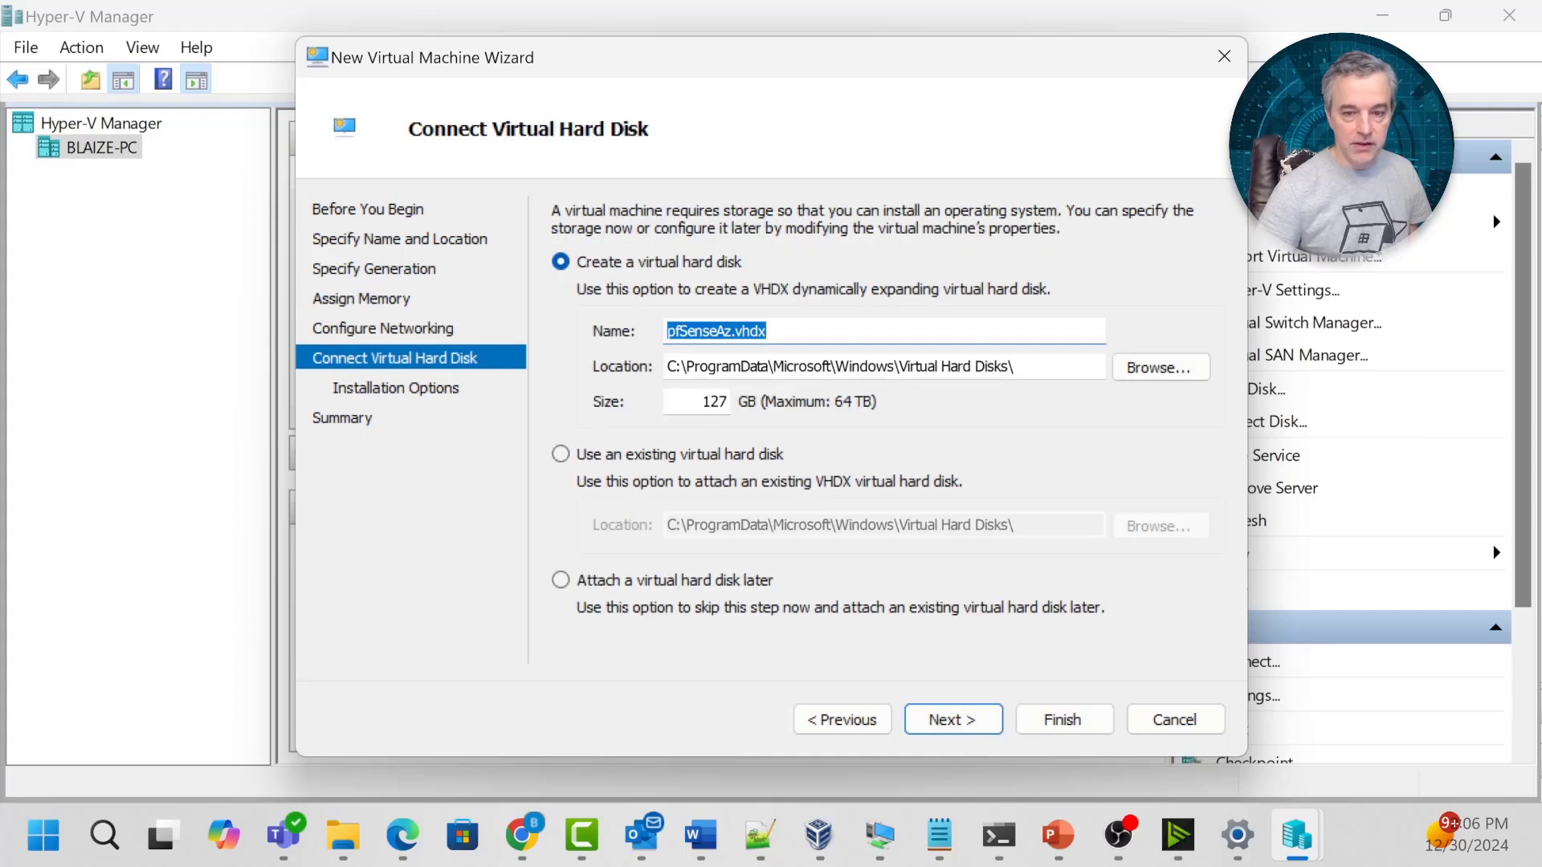
Set the new virtual hard disk size to 8 GB.
double_click(714, 402)
text(8)
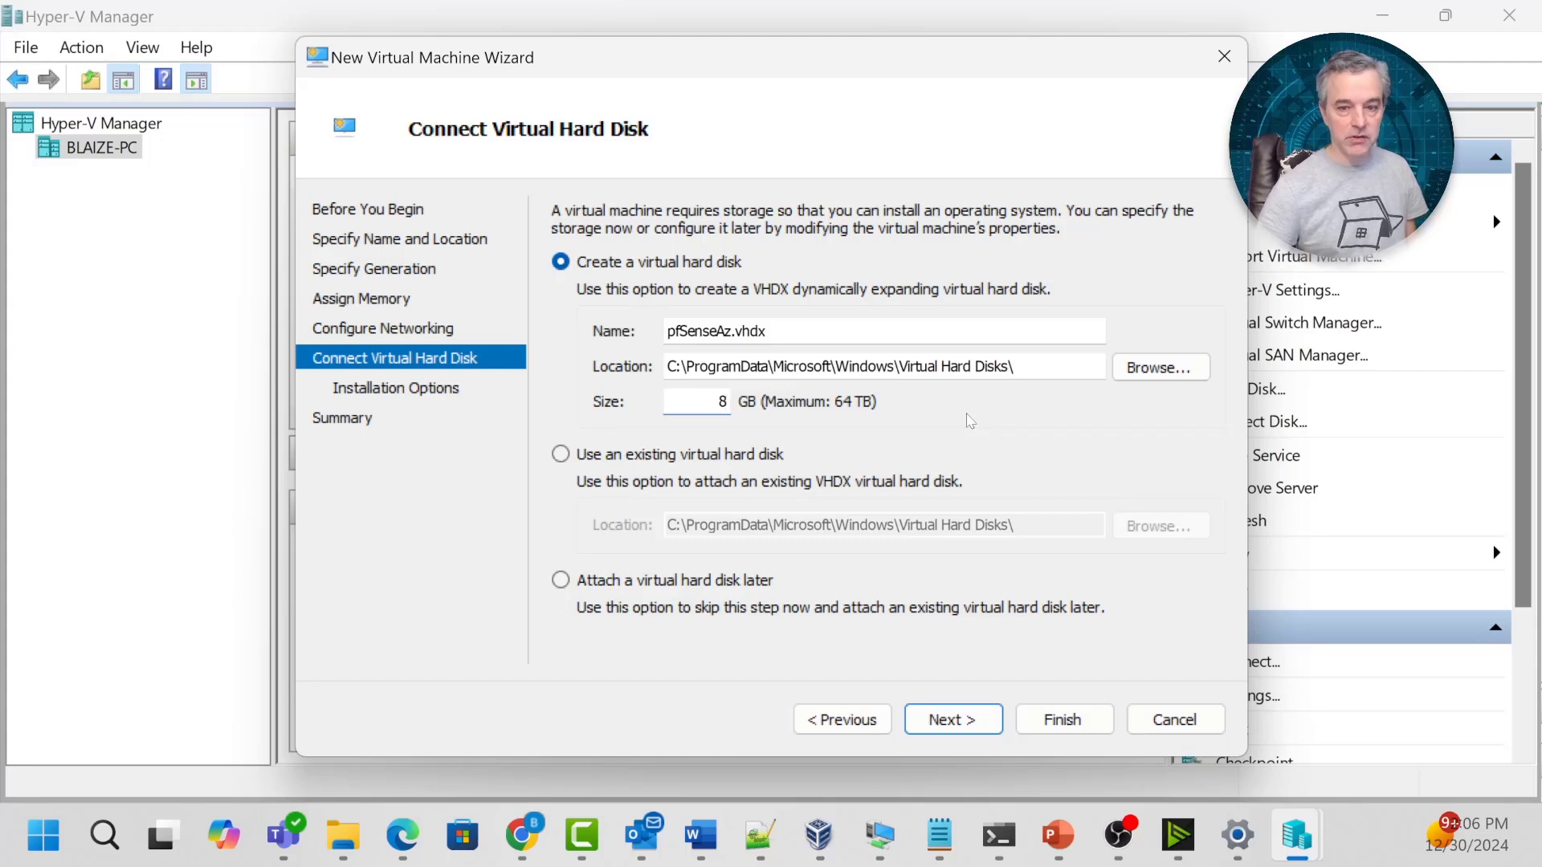
click(946, 718)
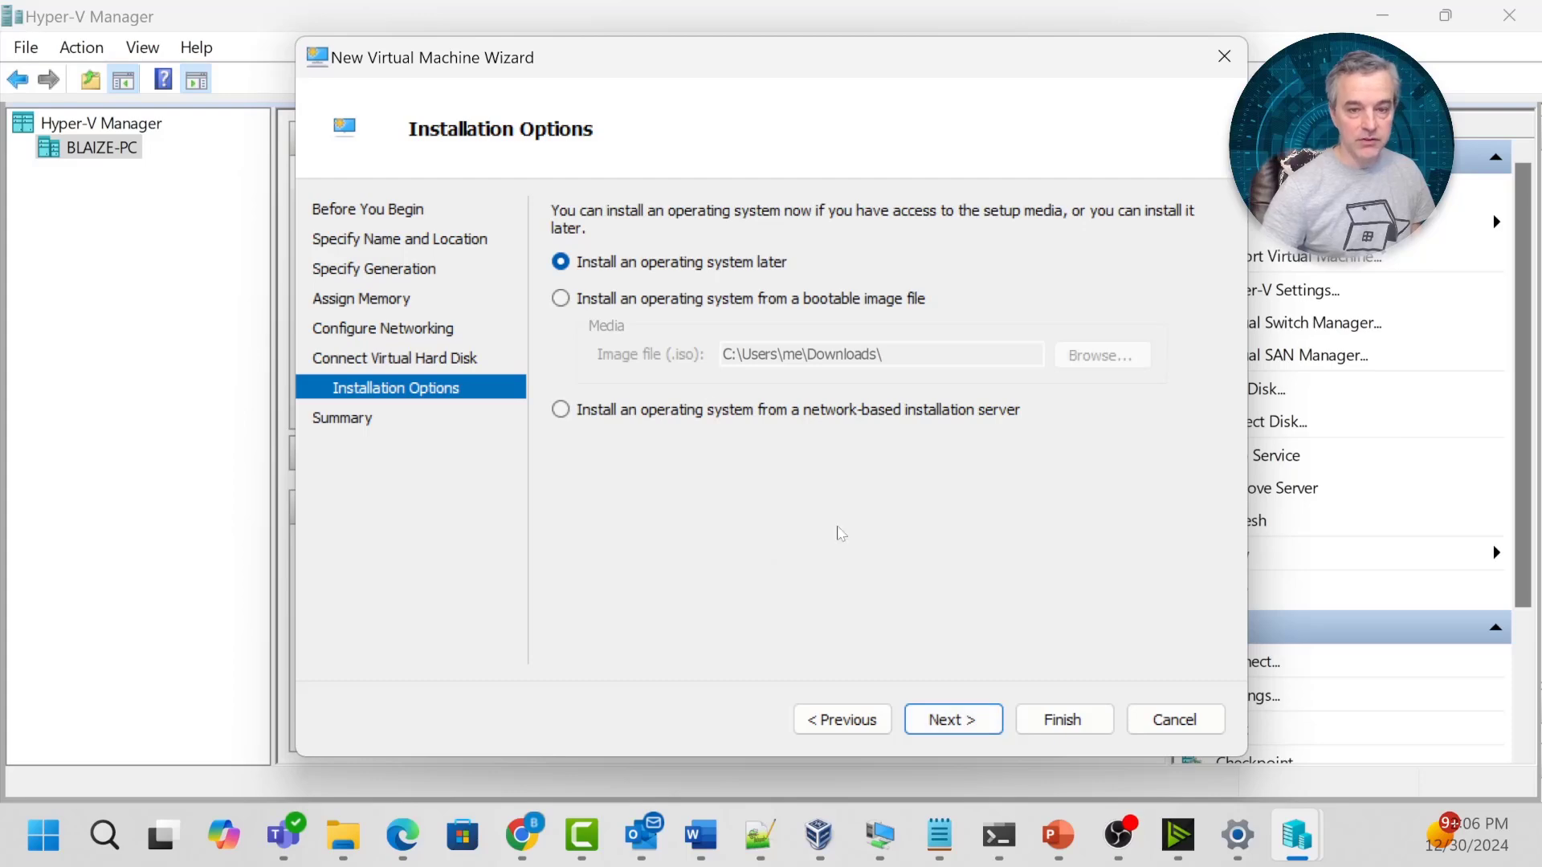
Boot from the pfSense installer ISO and finish creating pfSenseAz.
click(620, 300)
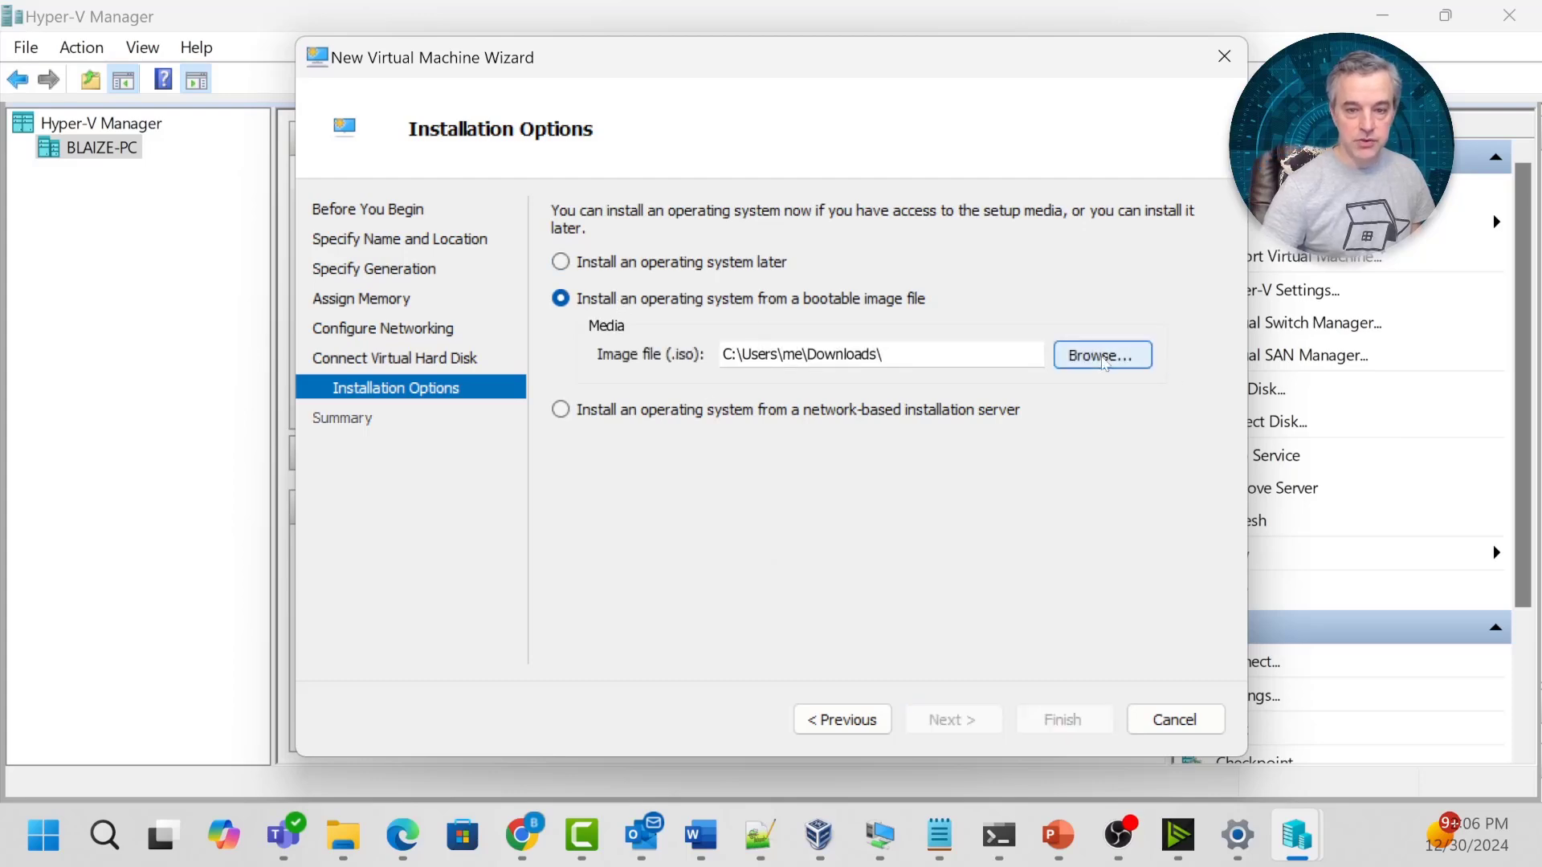
click(1105, 356)
scroll(1494, 266, down, 5)
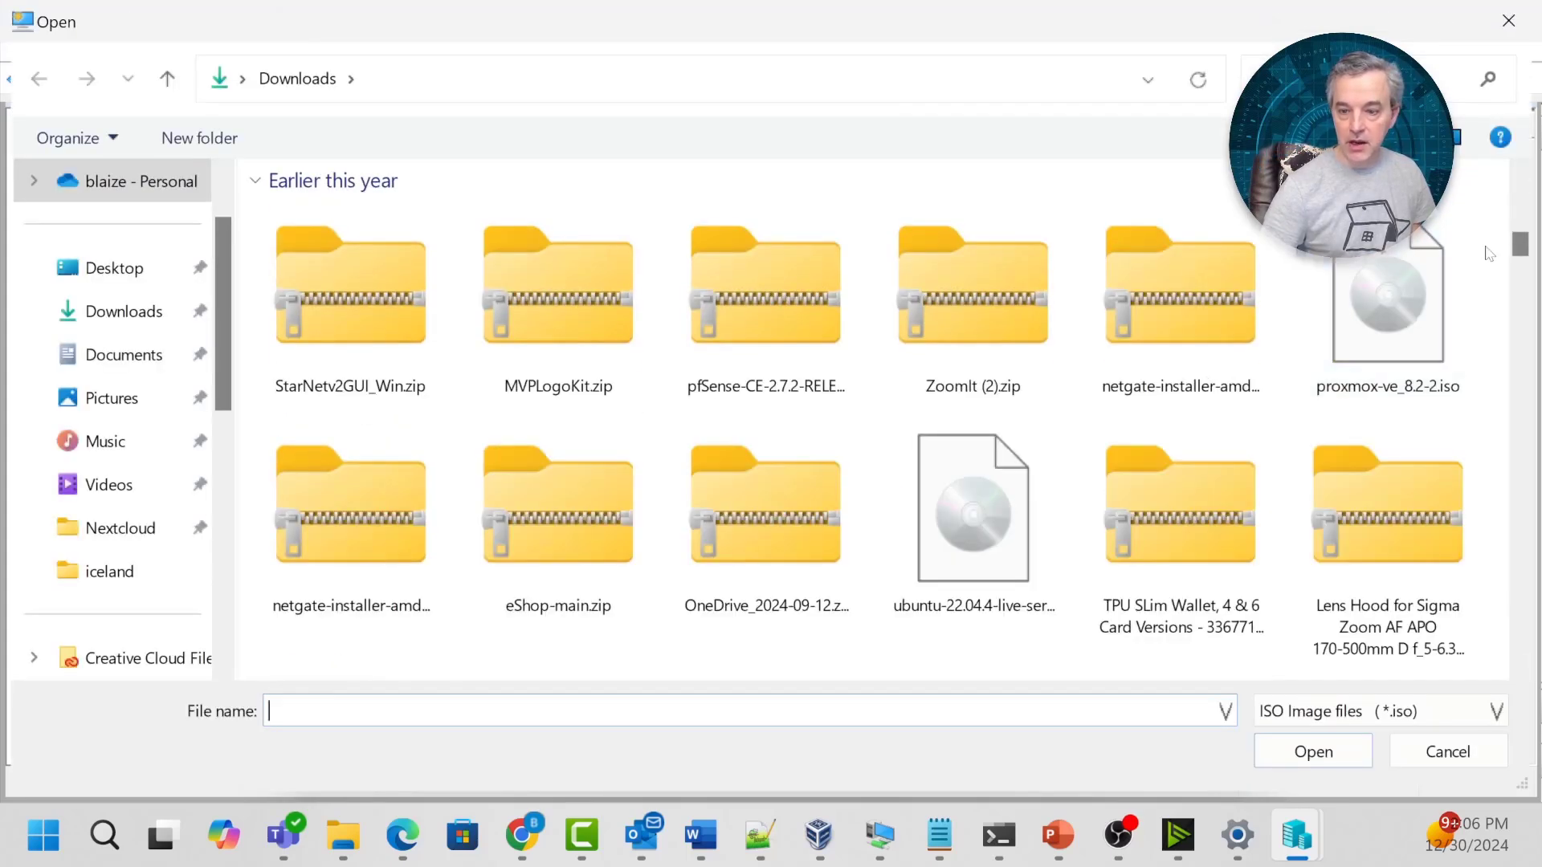
scroll(1494, 265, down, 5)
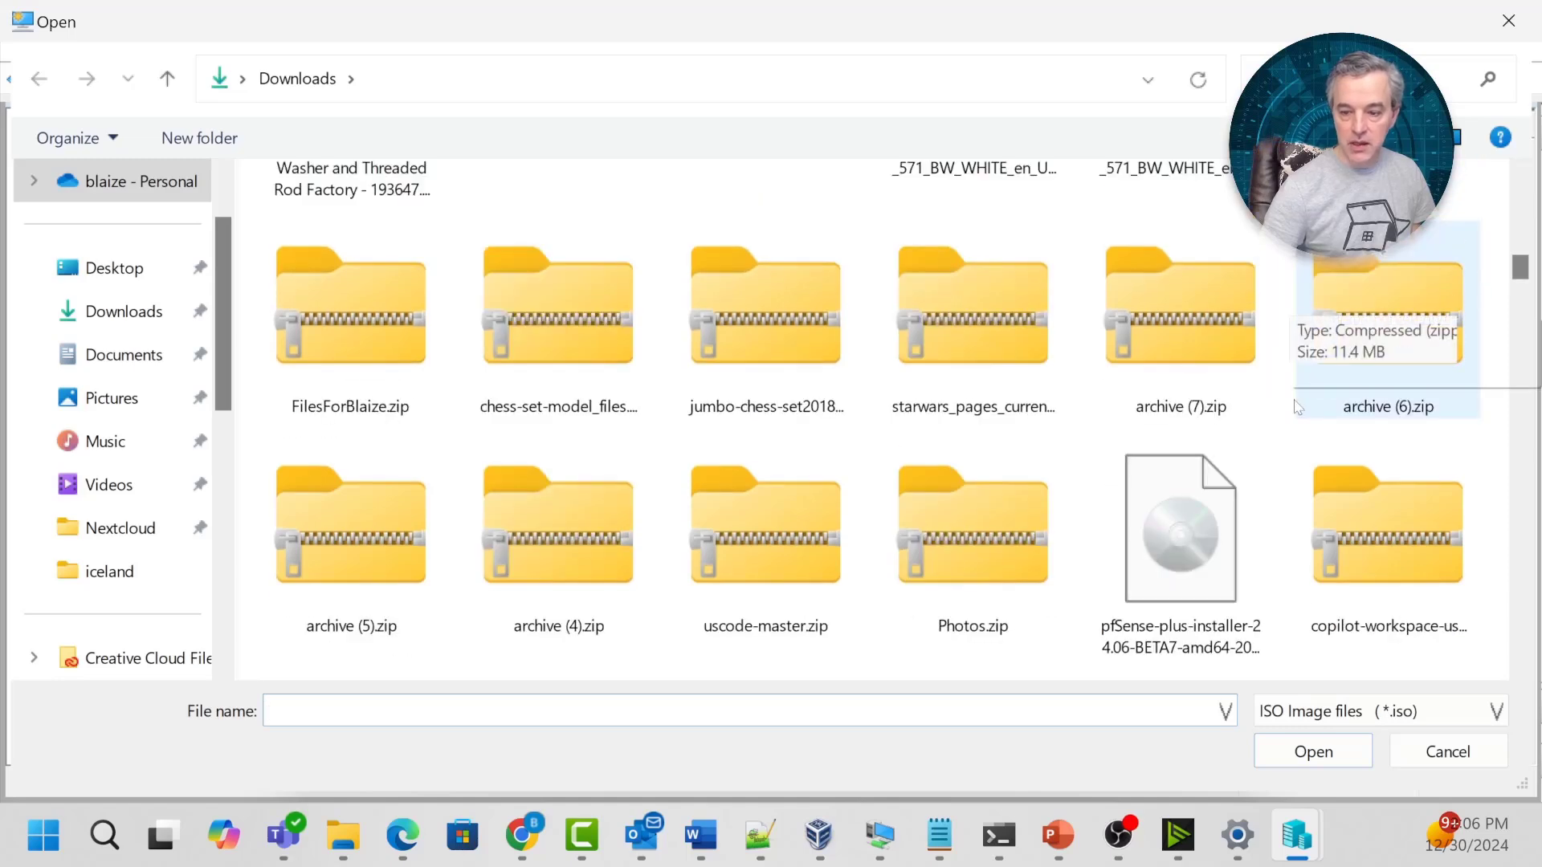
click(1147, 565)
click(1357, 755)
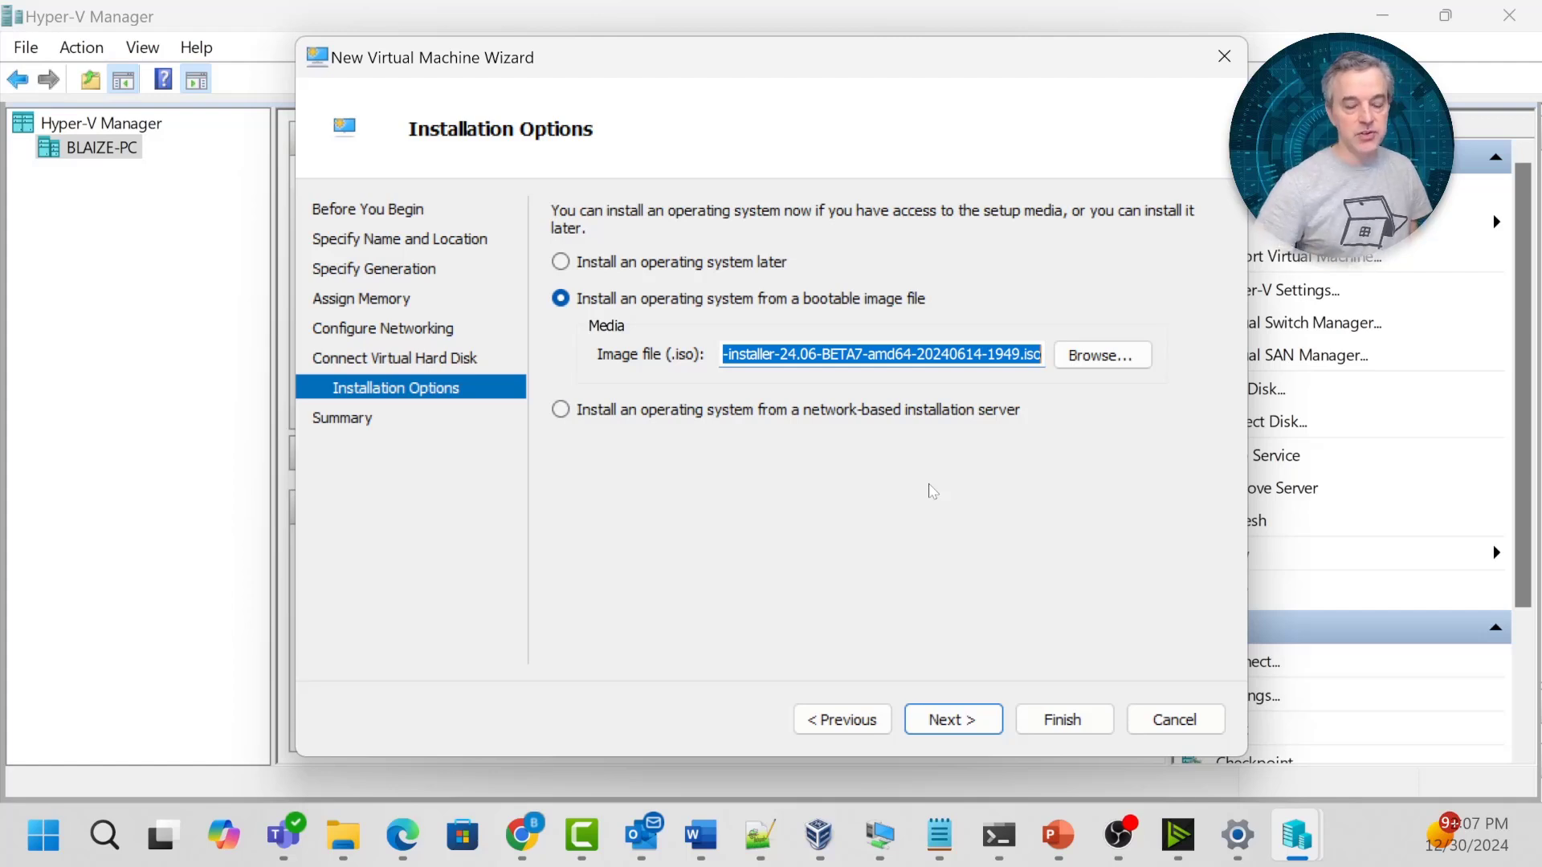
click(963, 721)
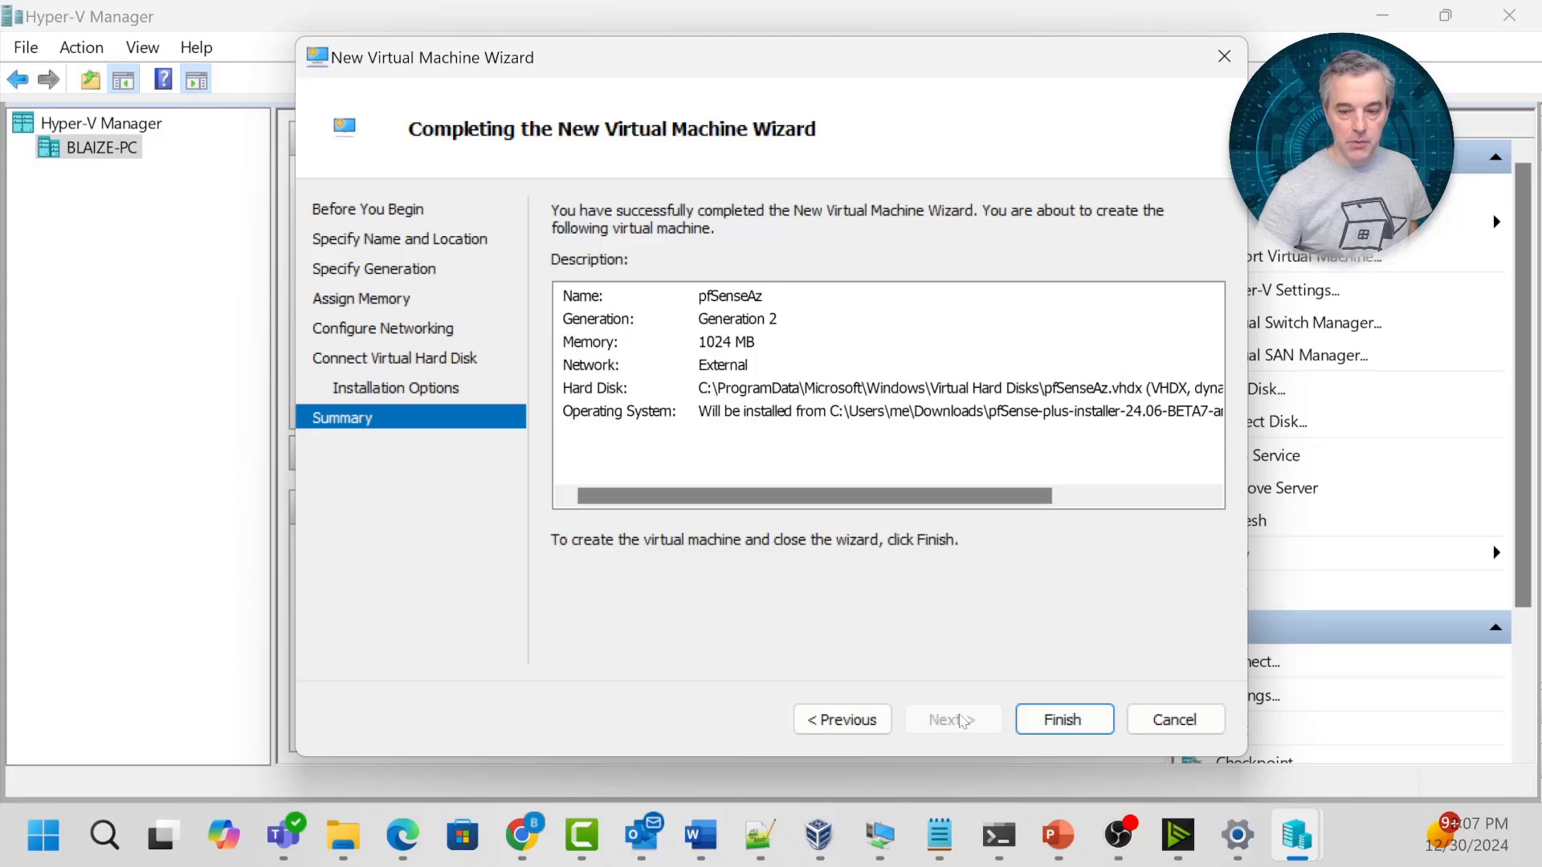
click(1062, 720)
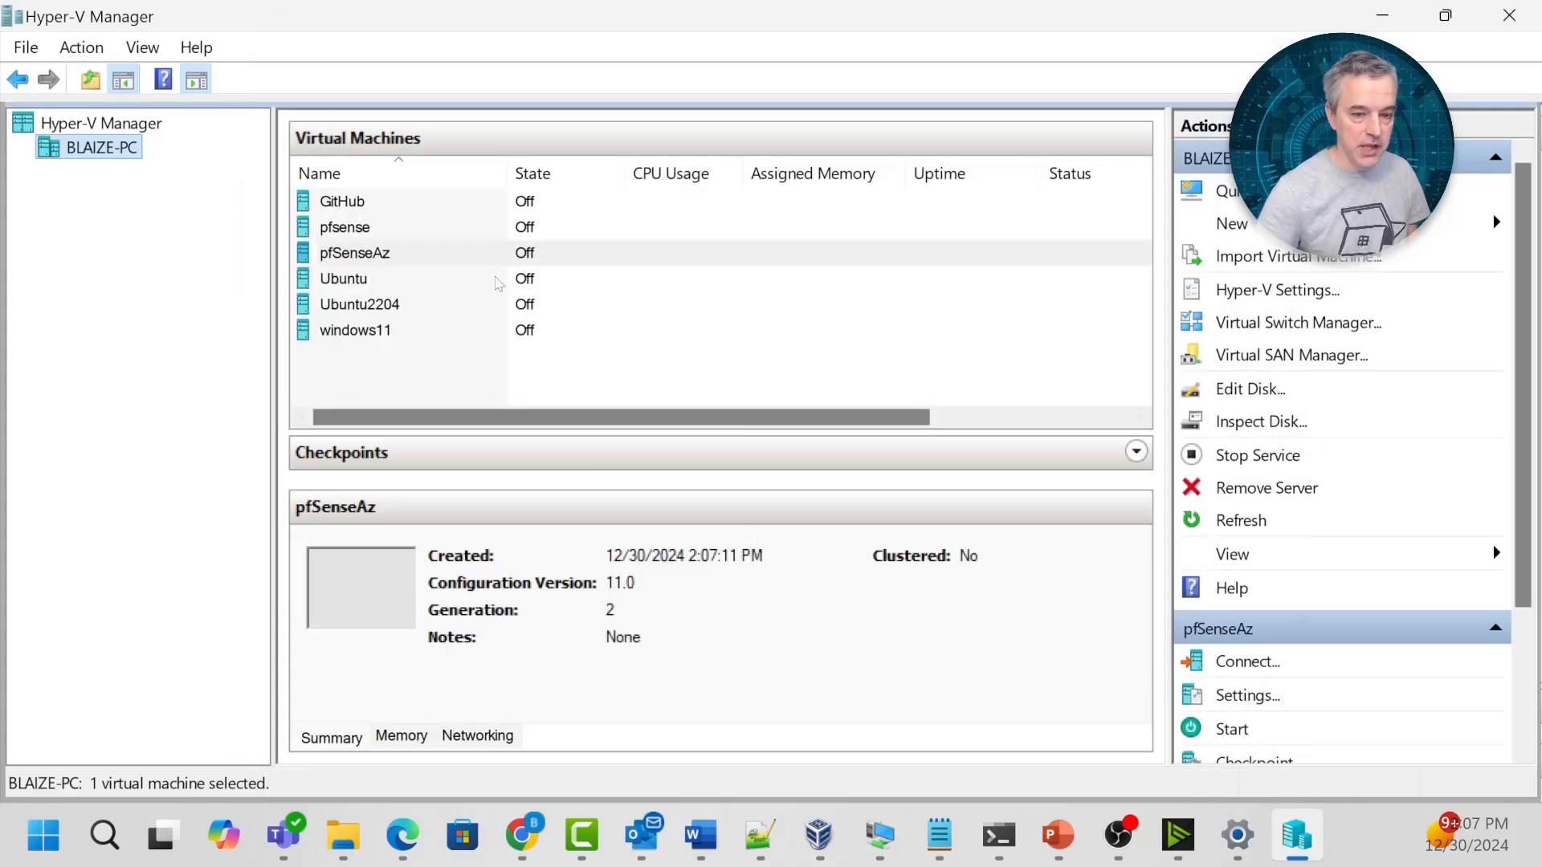
Add a second network adapter to pfSenseAz on the Internal2 switch and apply.
click(378, 252)
right_click(384, 252)
click(441, 310)
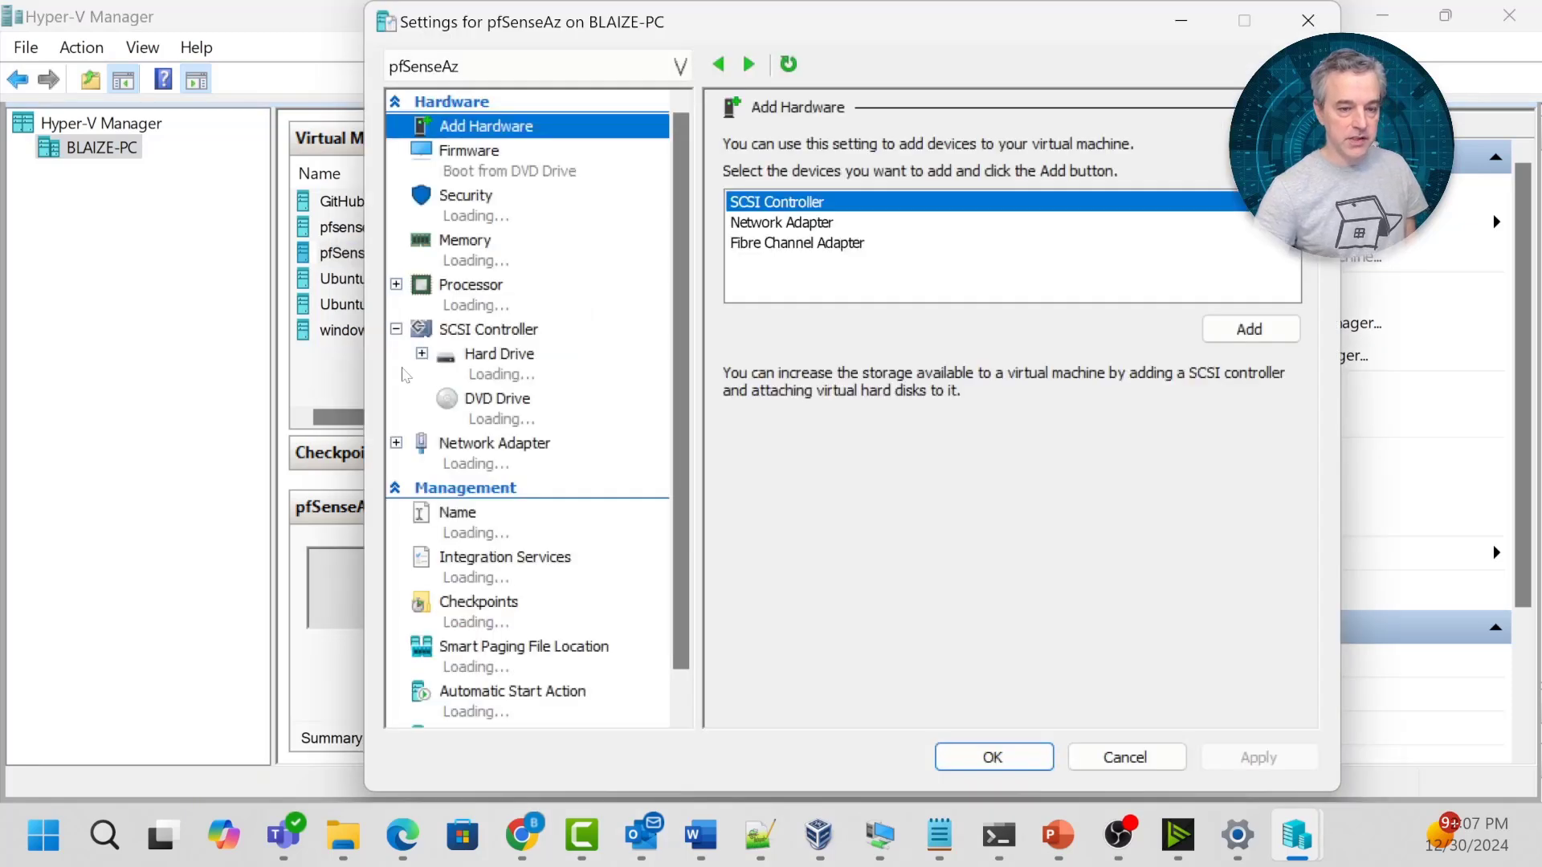
scroll(549, 446, down, 1)
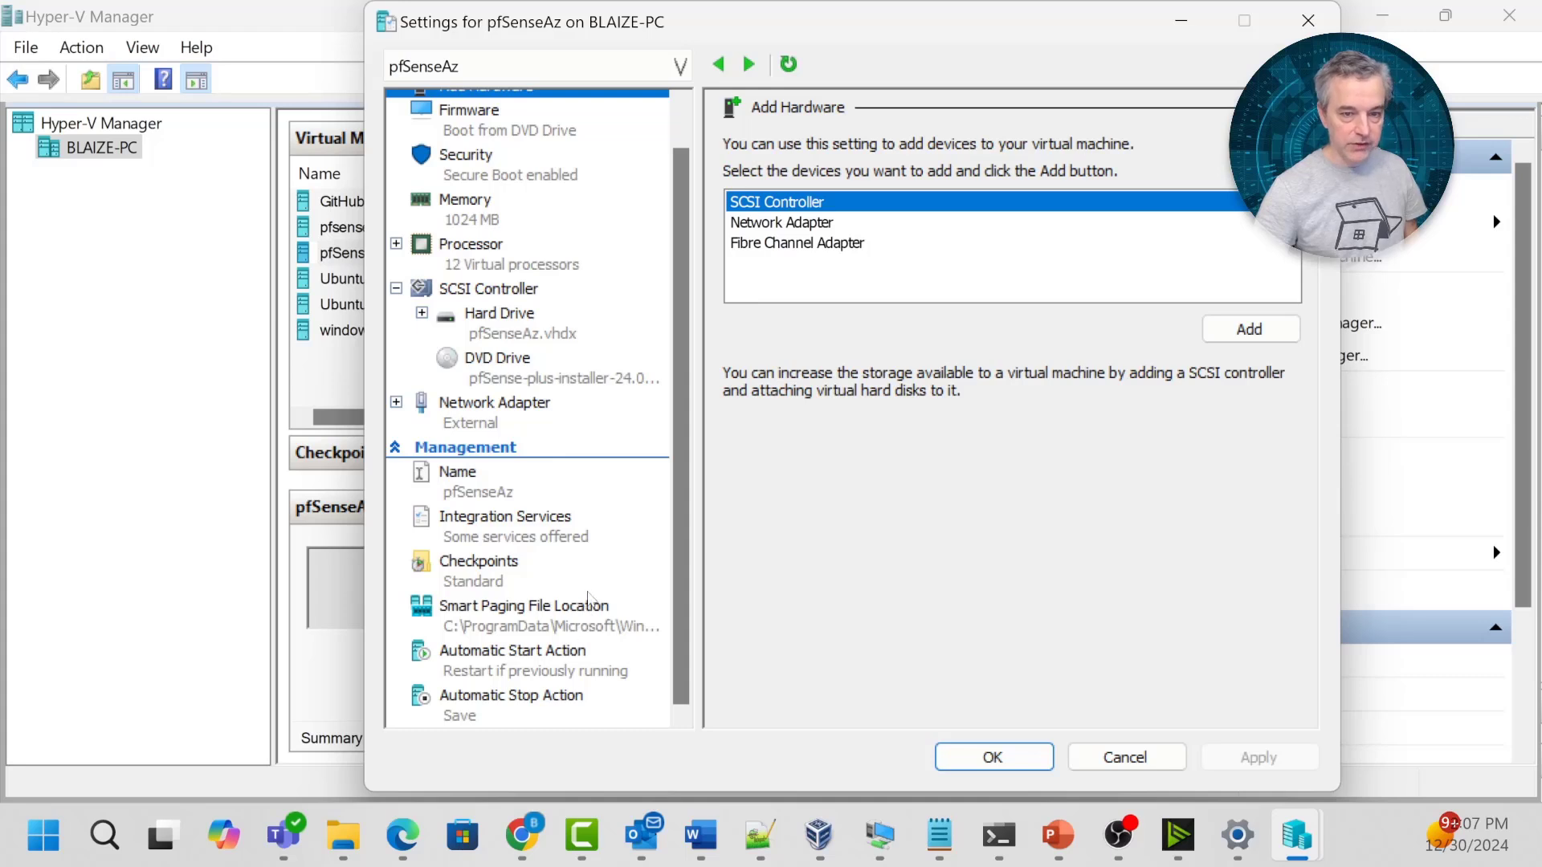
scroll(589, 598, up, 1)
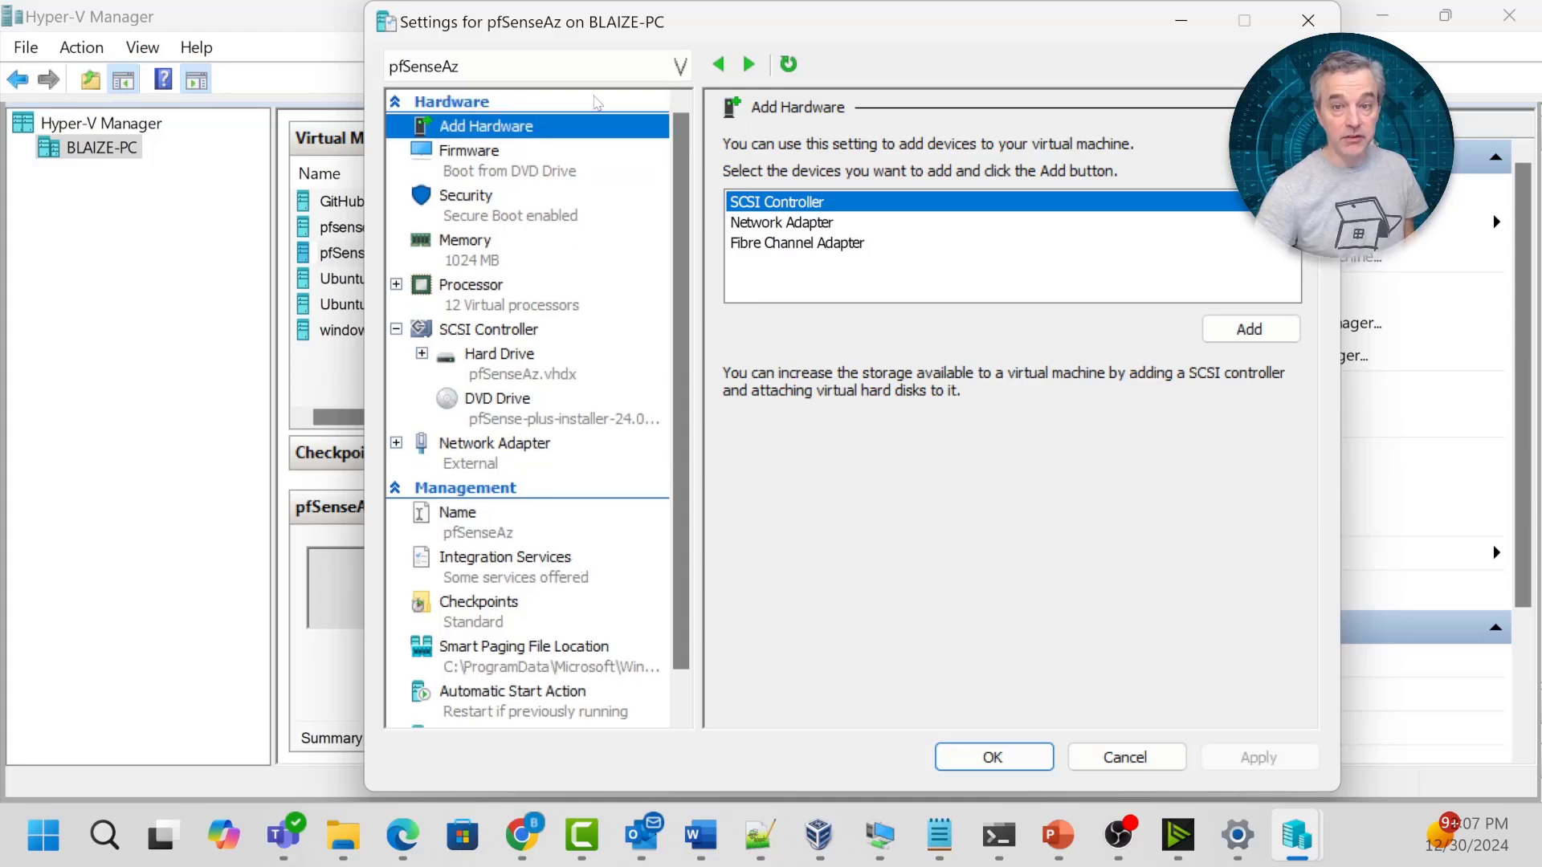
click(768, 232)
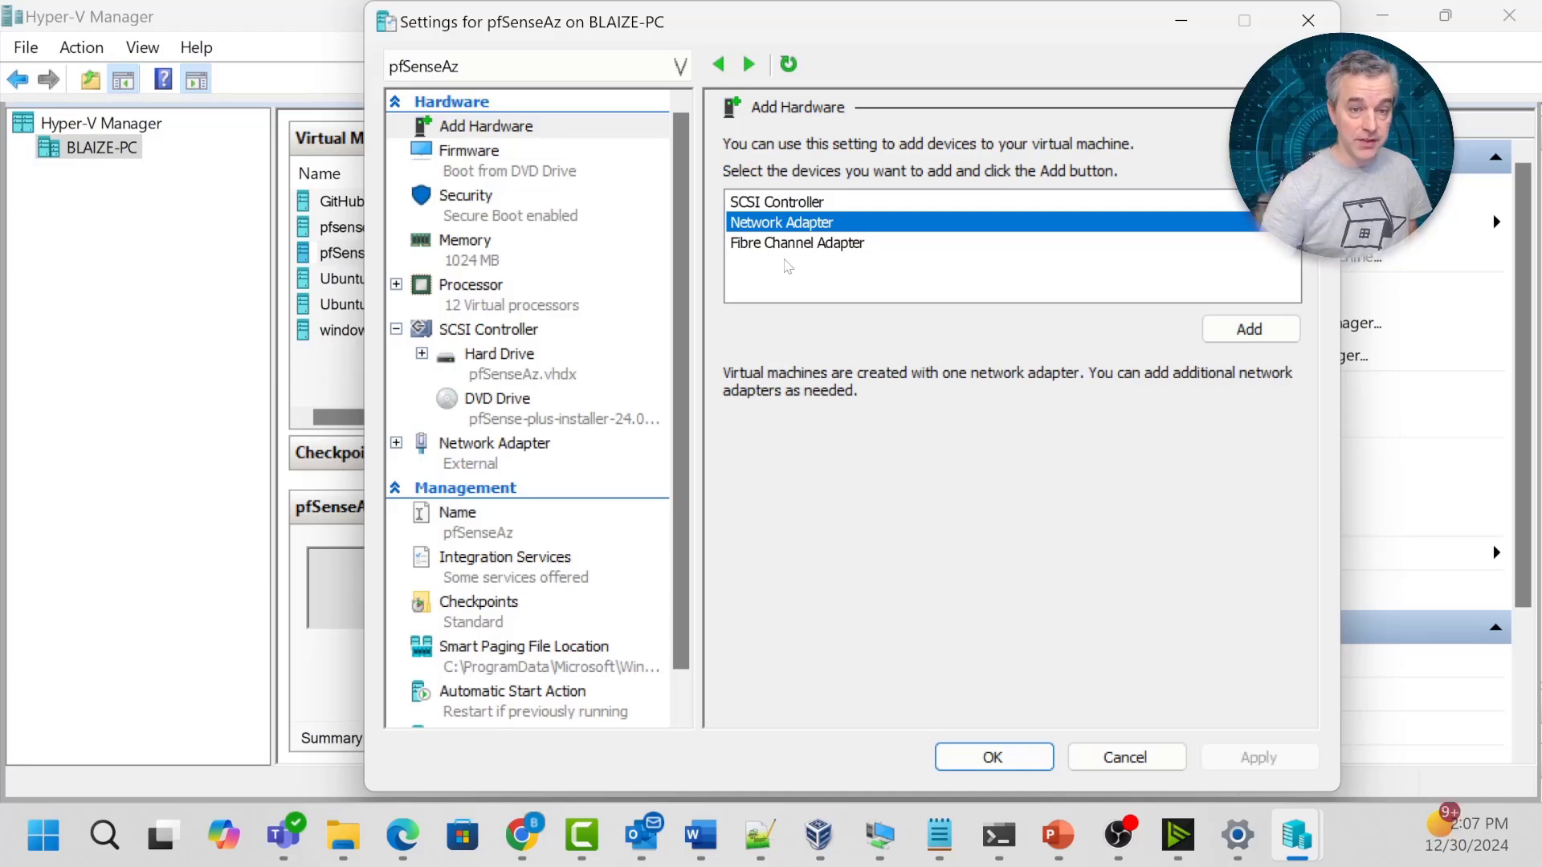
click(1247, 330)
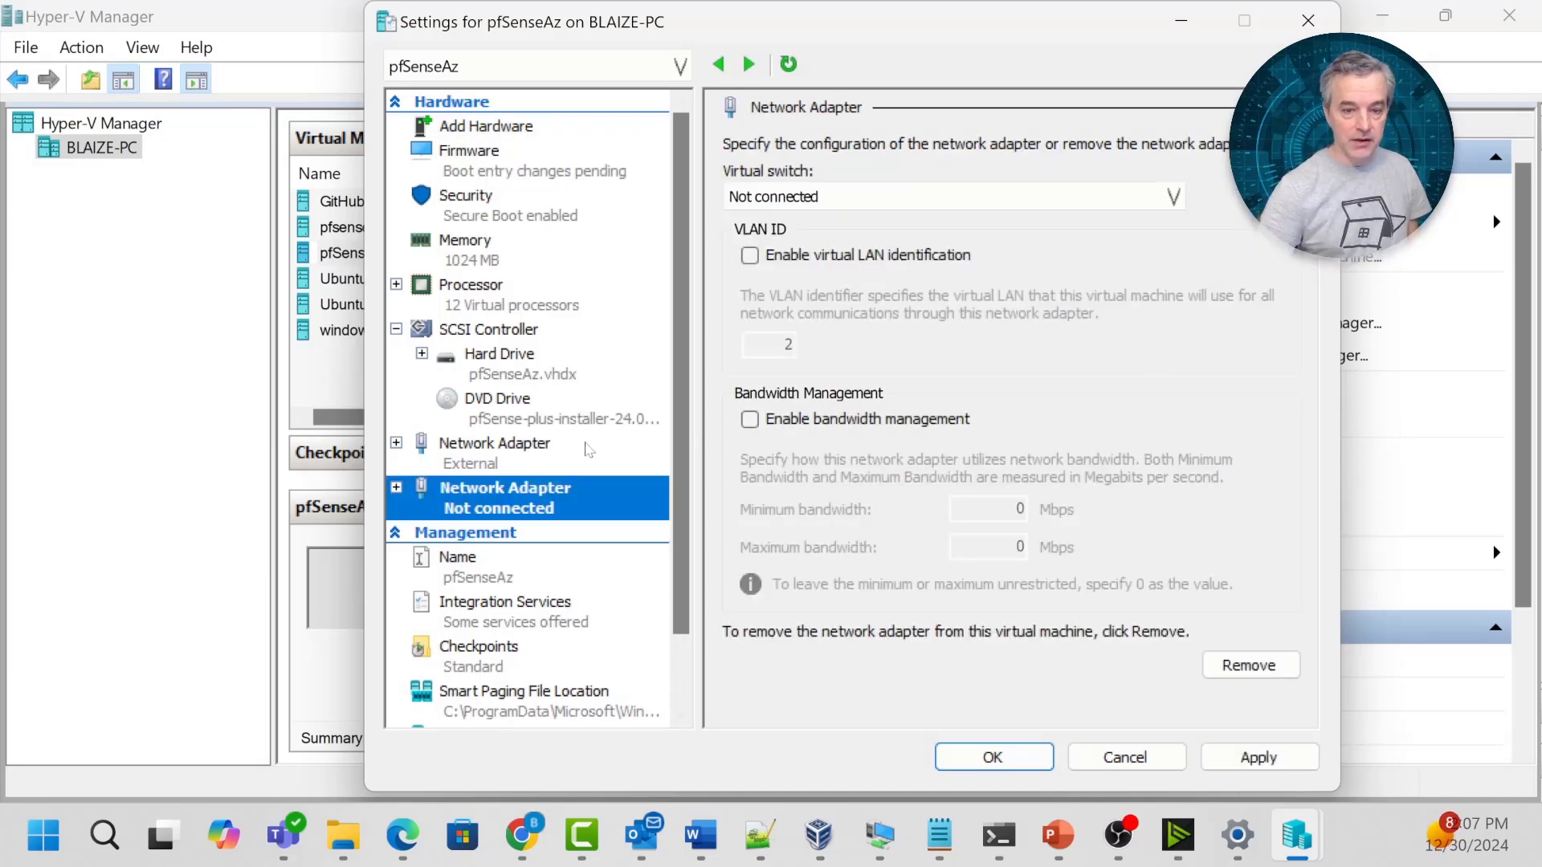
click(924, 189)
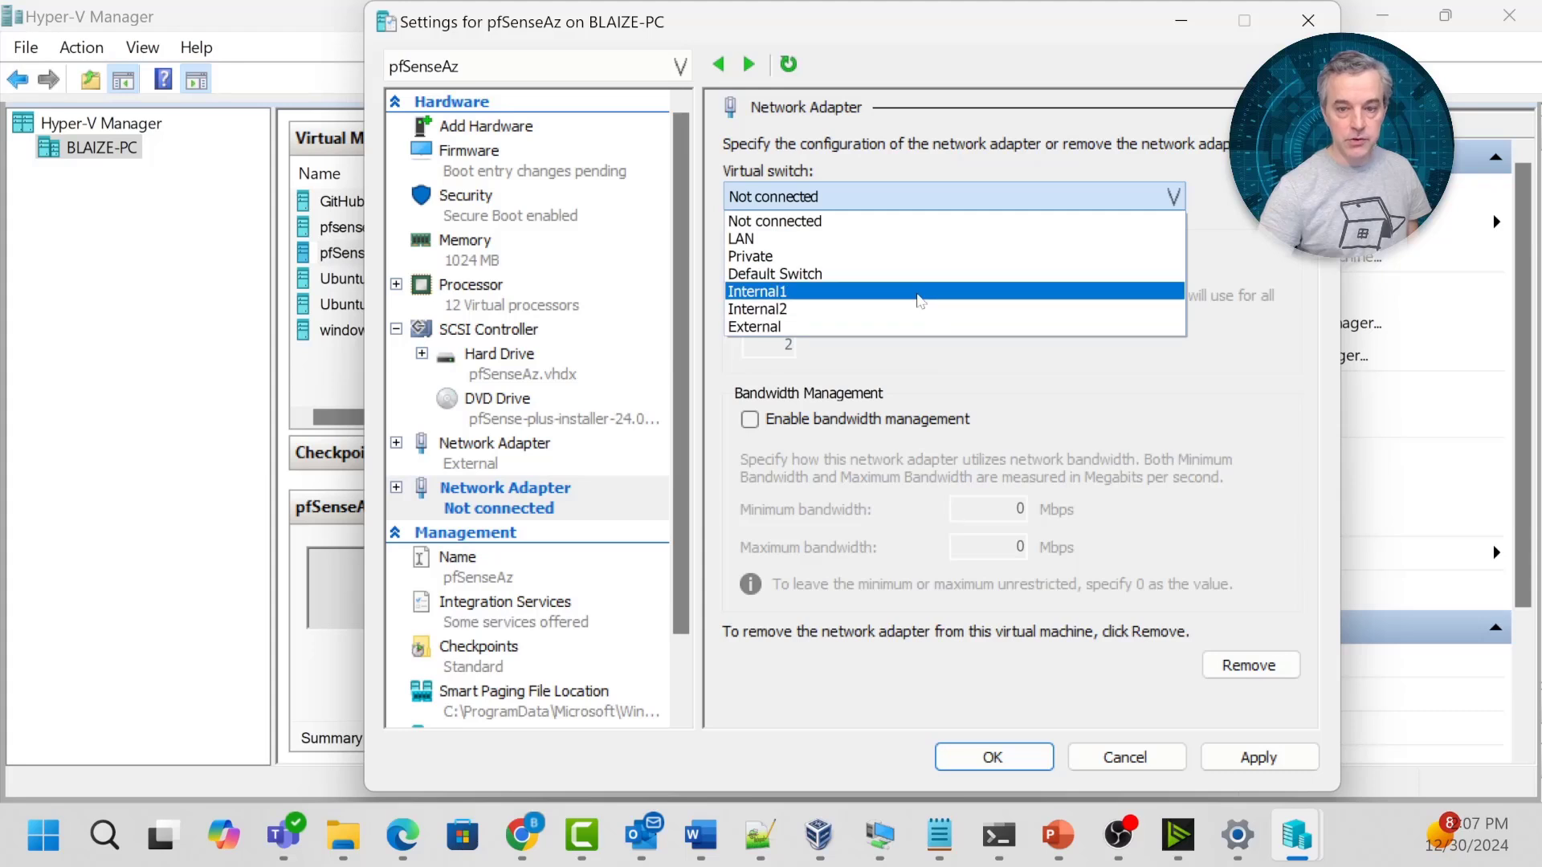
click(917, 309)
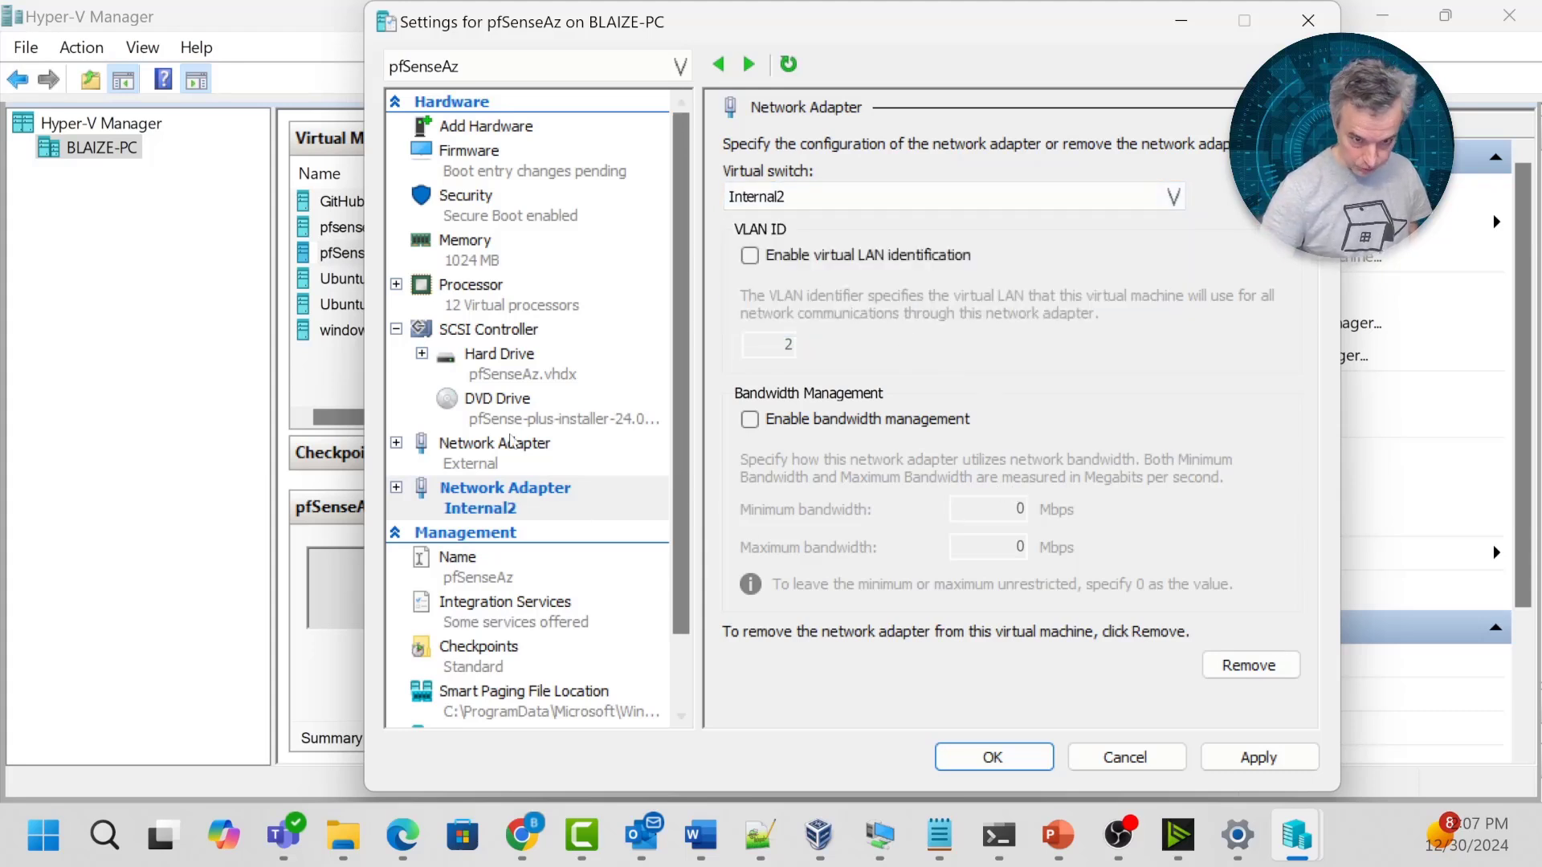
click(1257, 758)
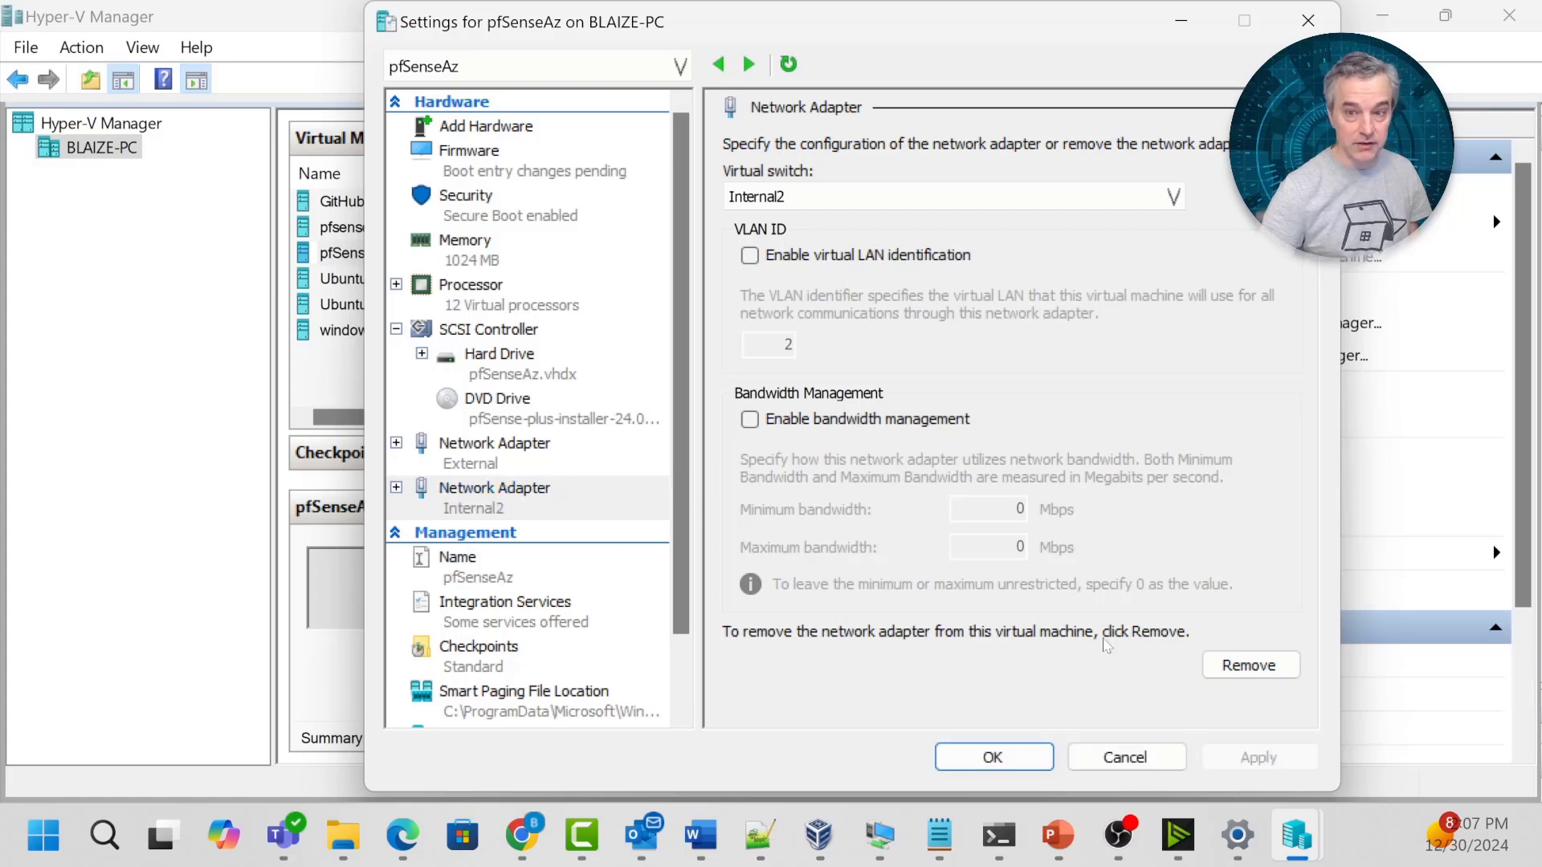
Disable Secure Boot in pfSenseAz's settings.
click(993, 756)
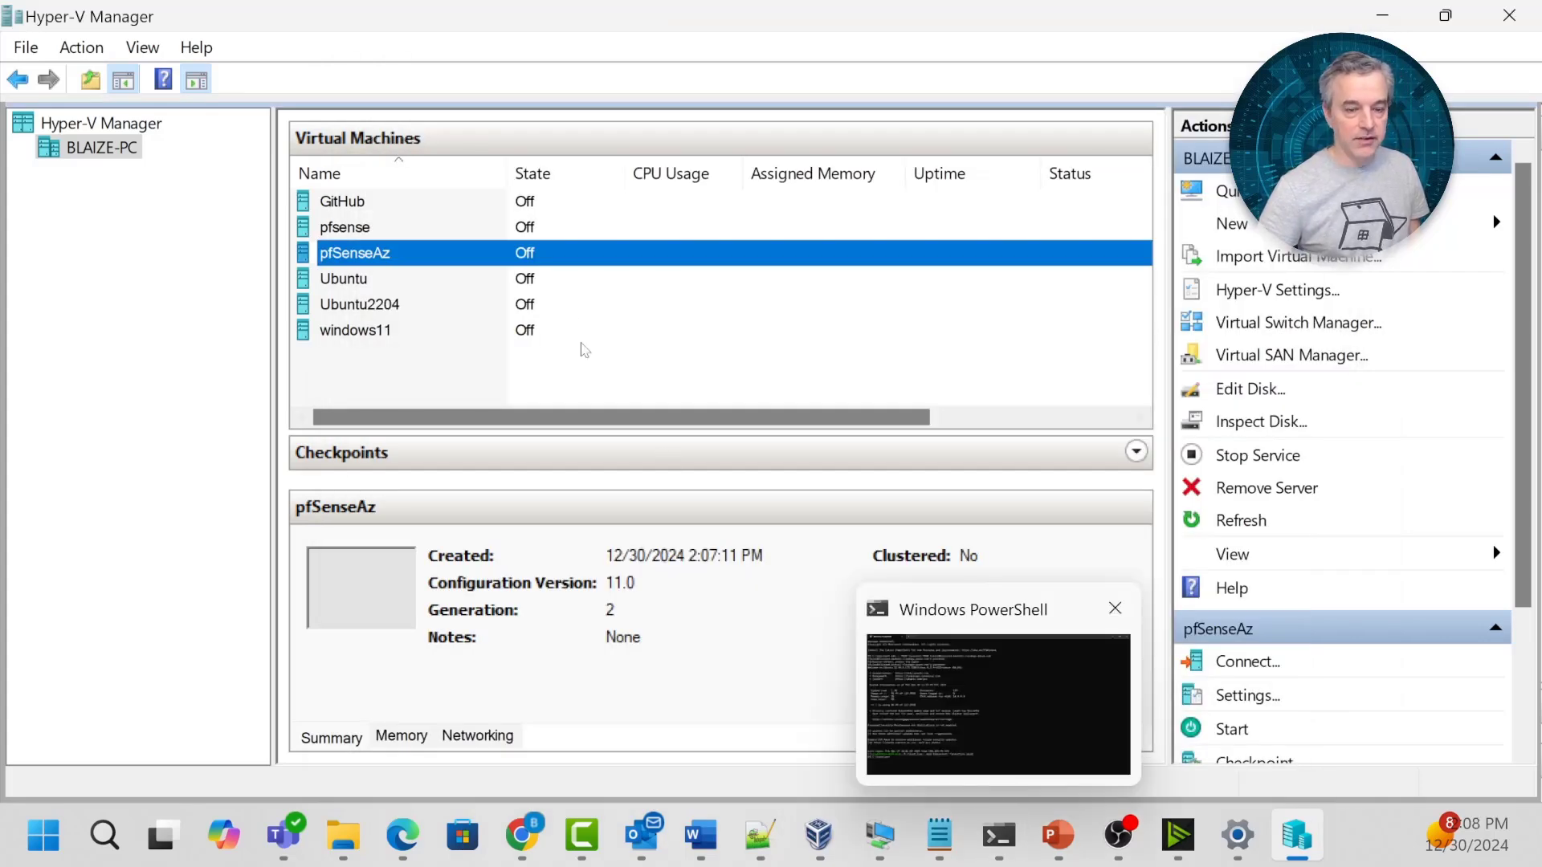
right_click(514, 230)
click(431, 252)
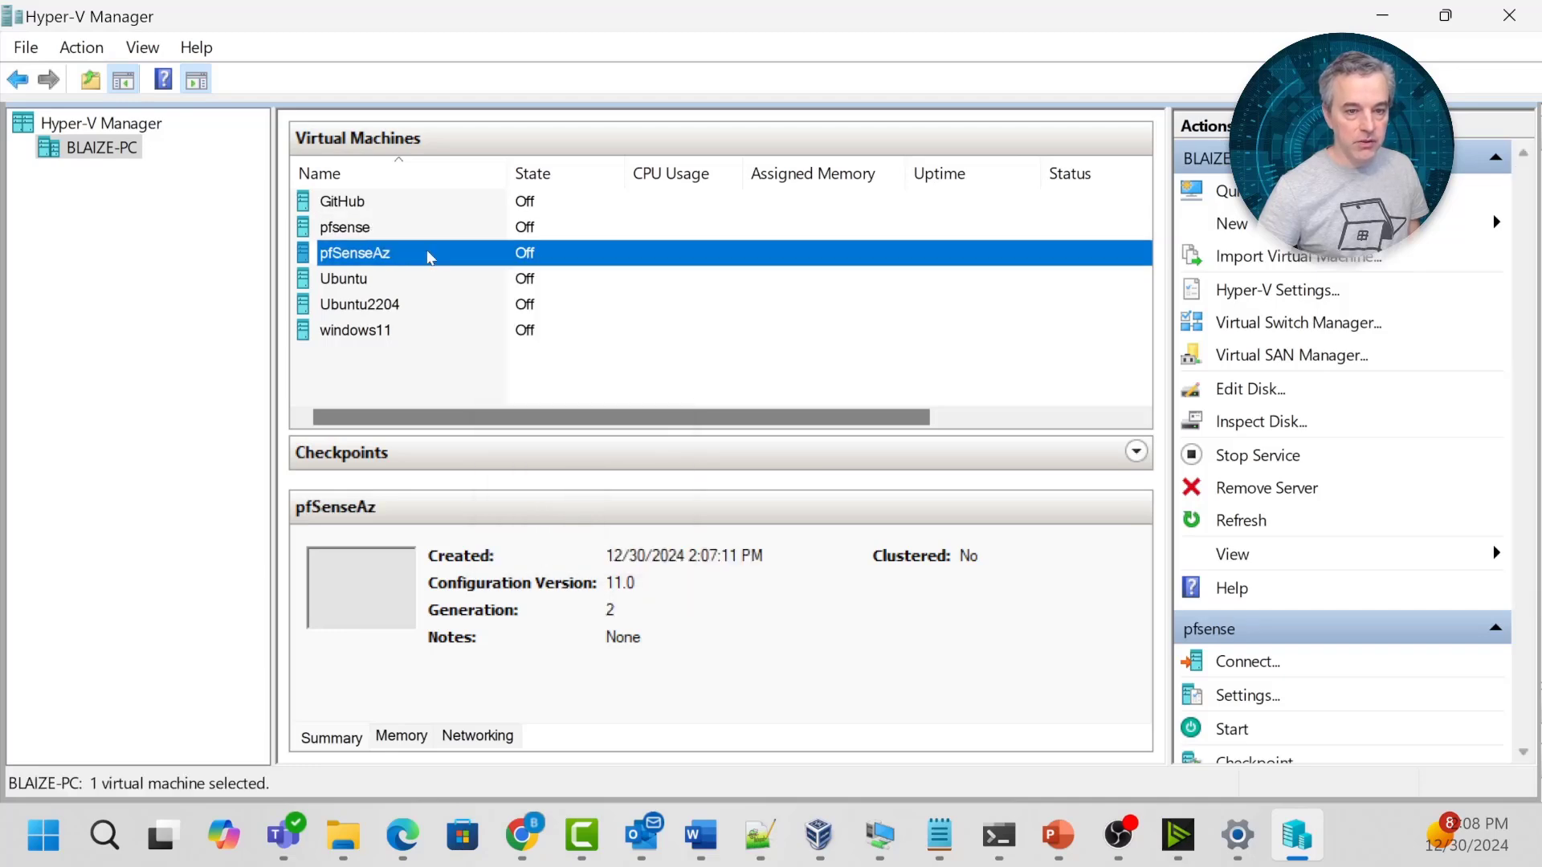
right_click(426, 252)
click(499, 312)
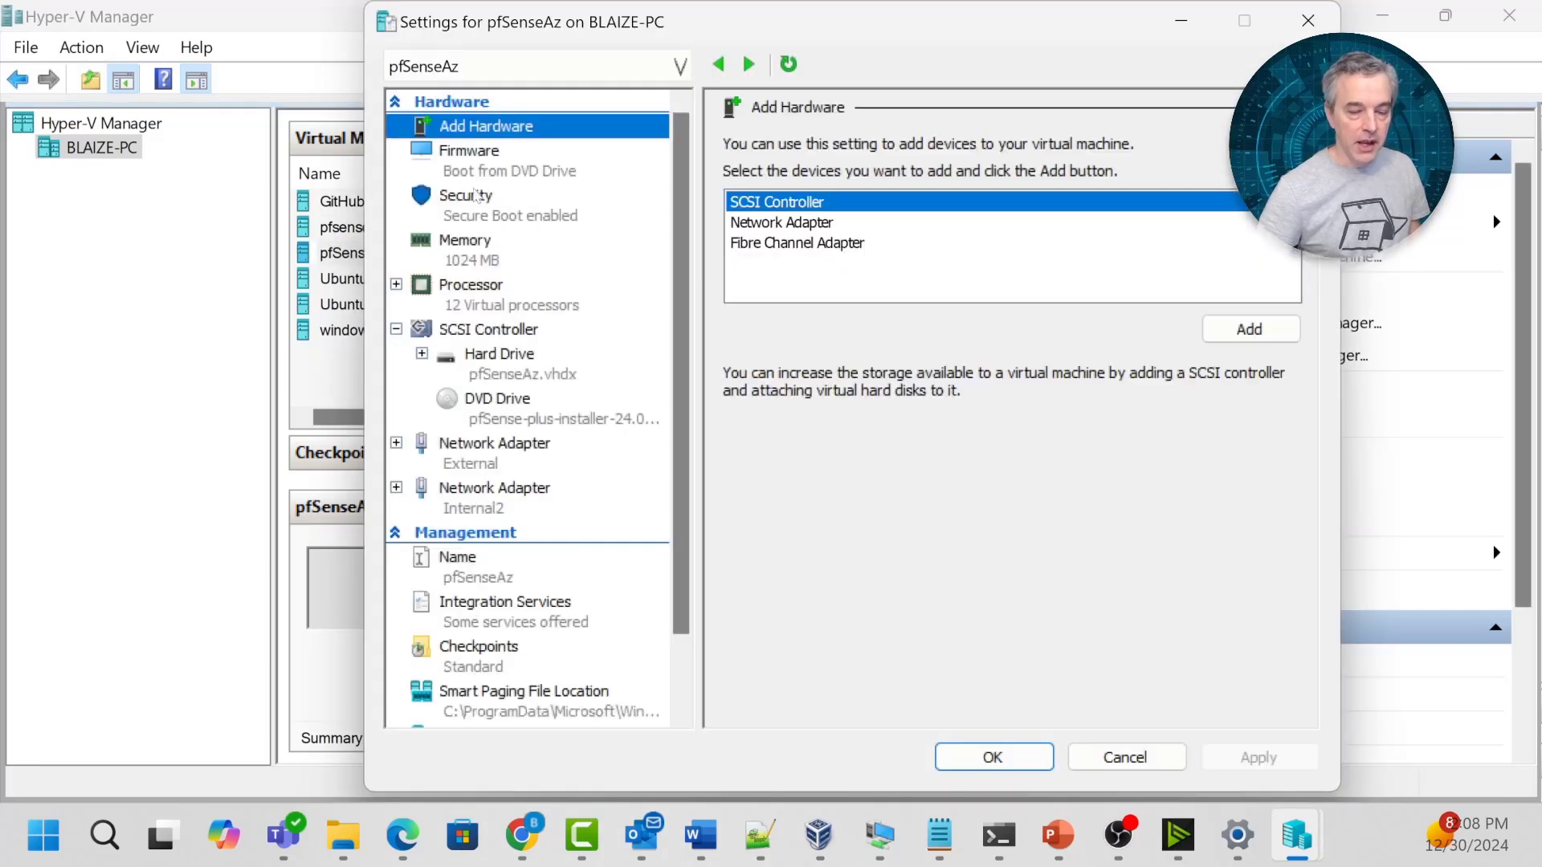
click(482, 200)
click(750, 214)
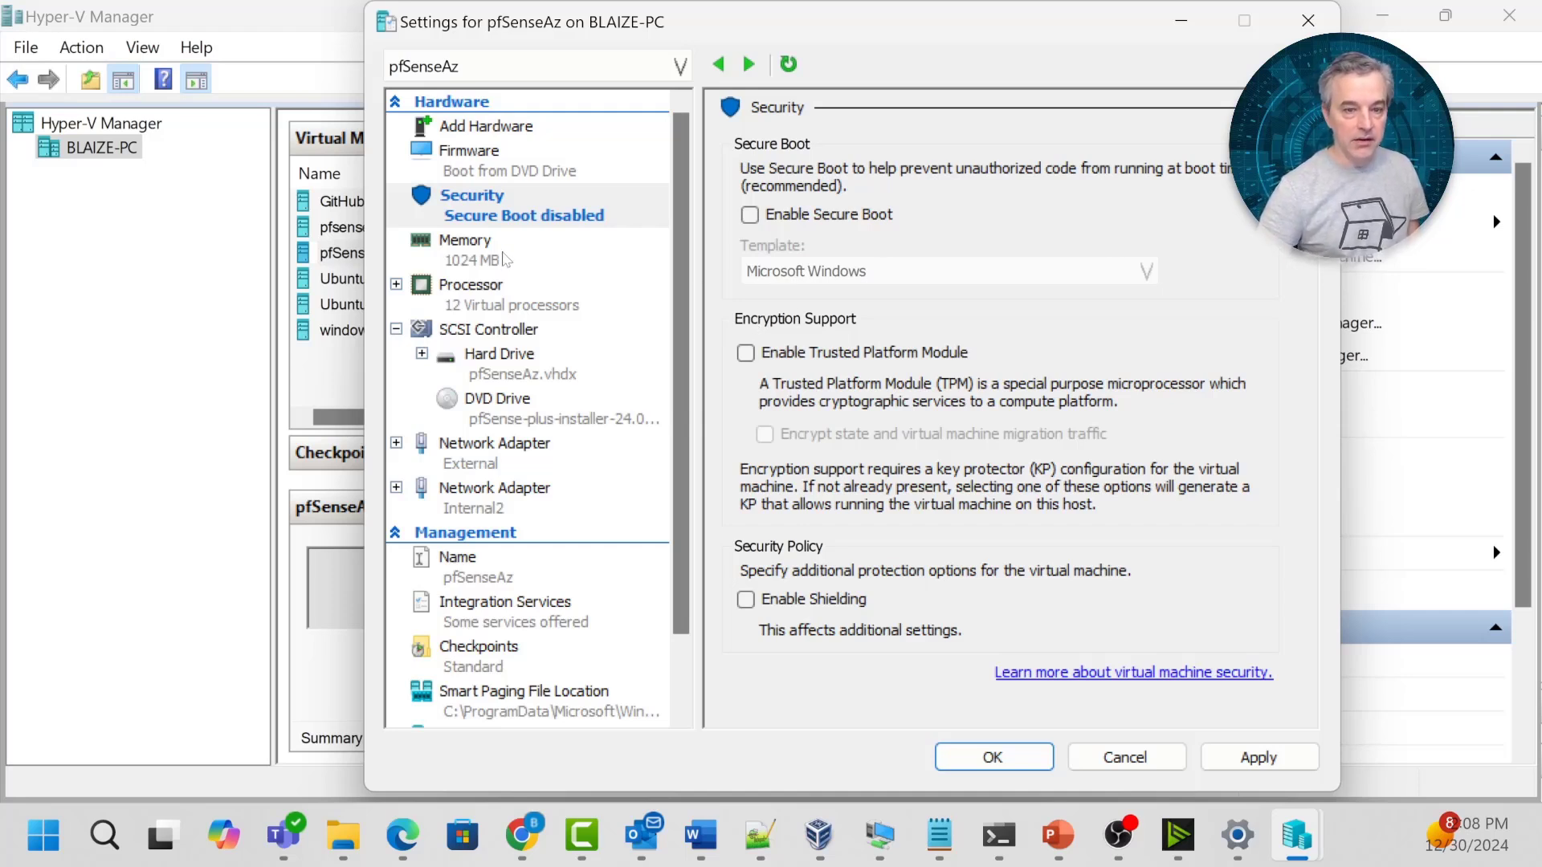
Reduce pfSenseAz's virtual processors from 12 to 2 and apply.
click(502, 303)
double_click(1008, 191)
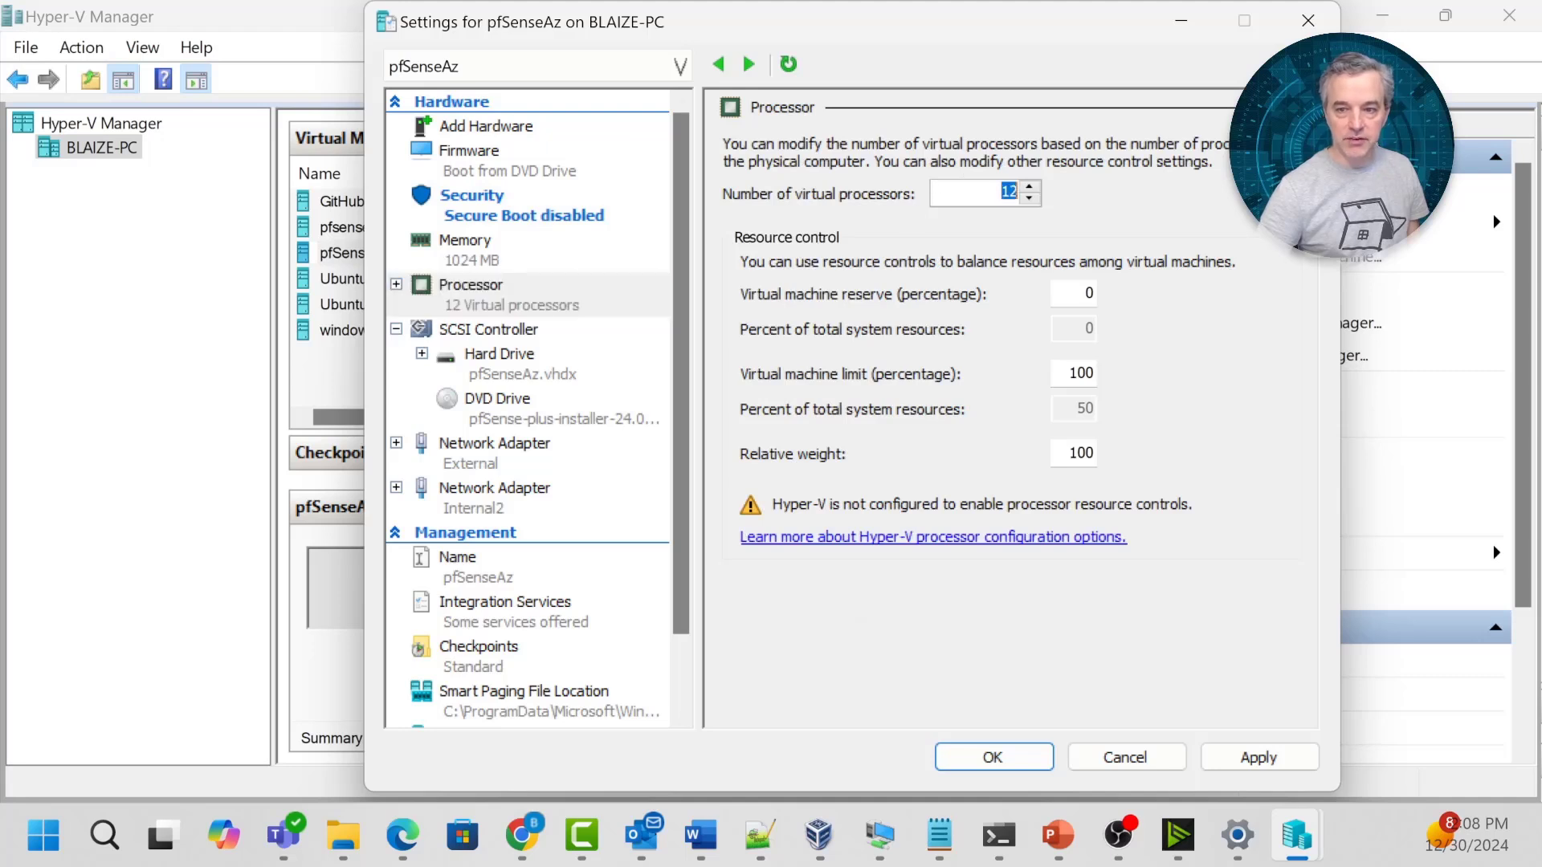
text(2)
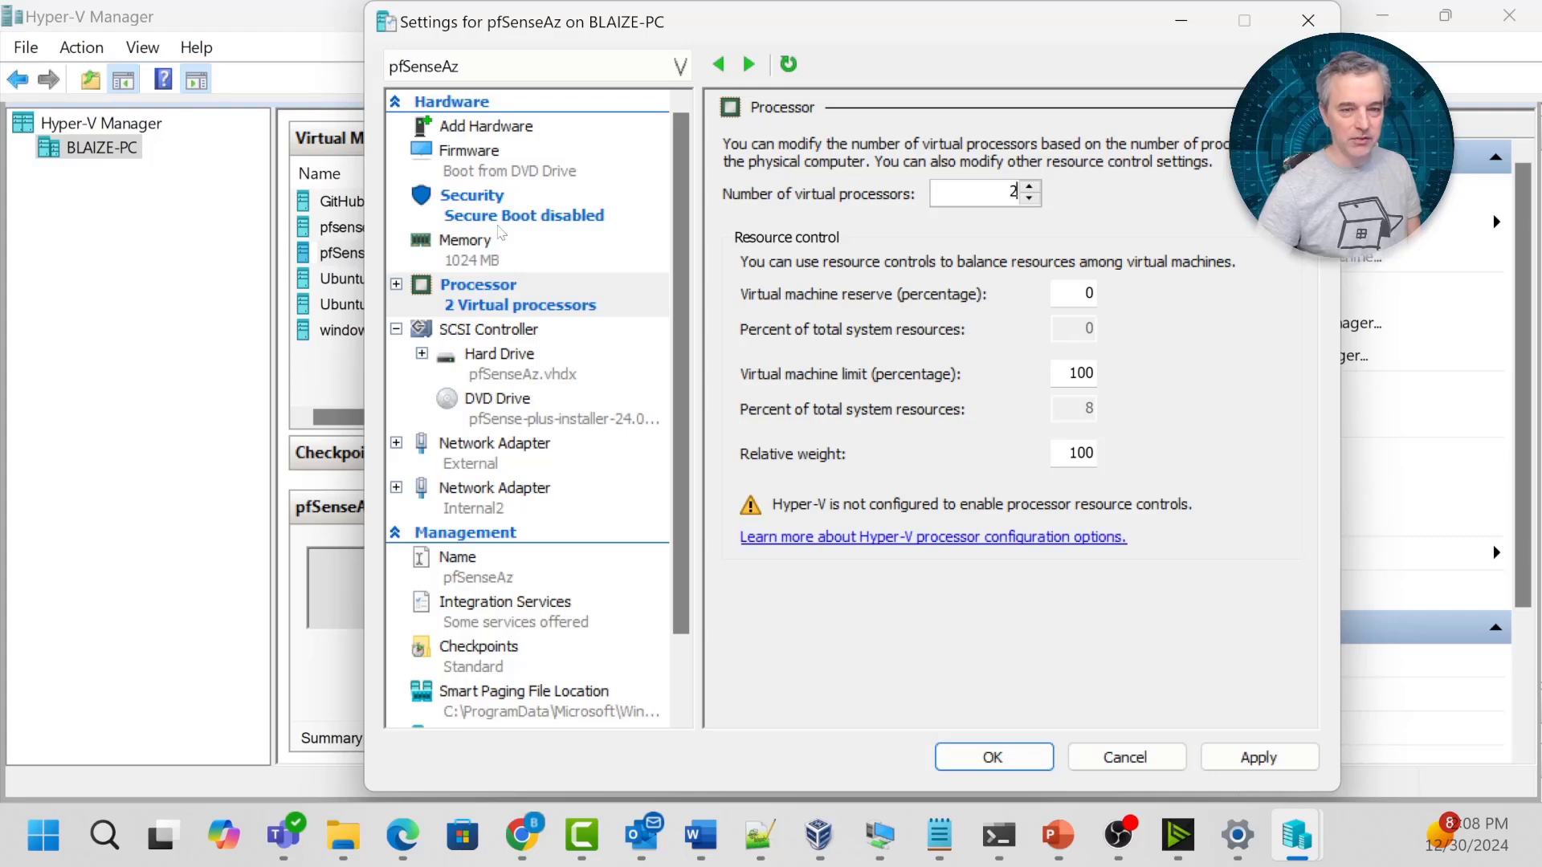
click(1229, 755)
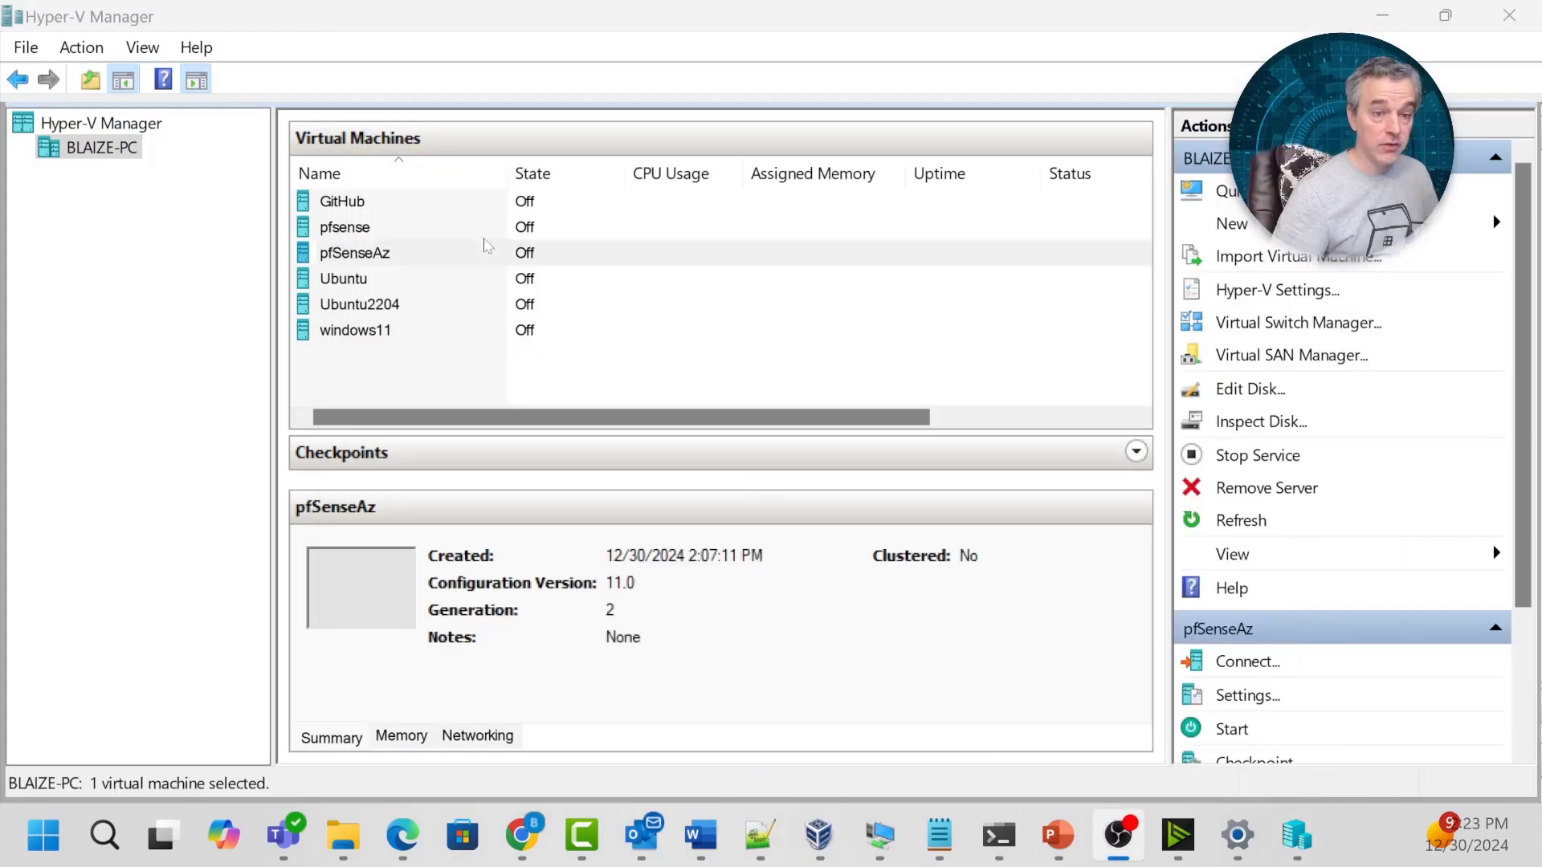
Start pfSenseAz, connect to its console, accept the notice and choose Install.
right_click(404, 254)
click(481, 359)
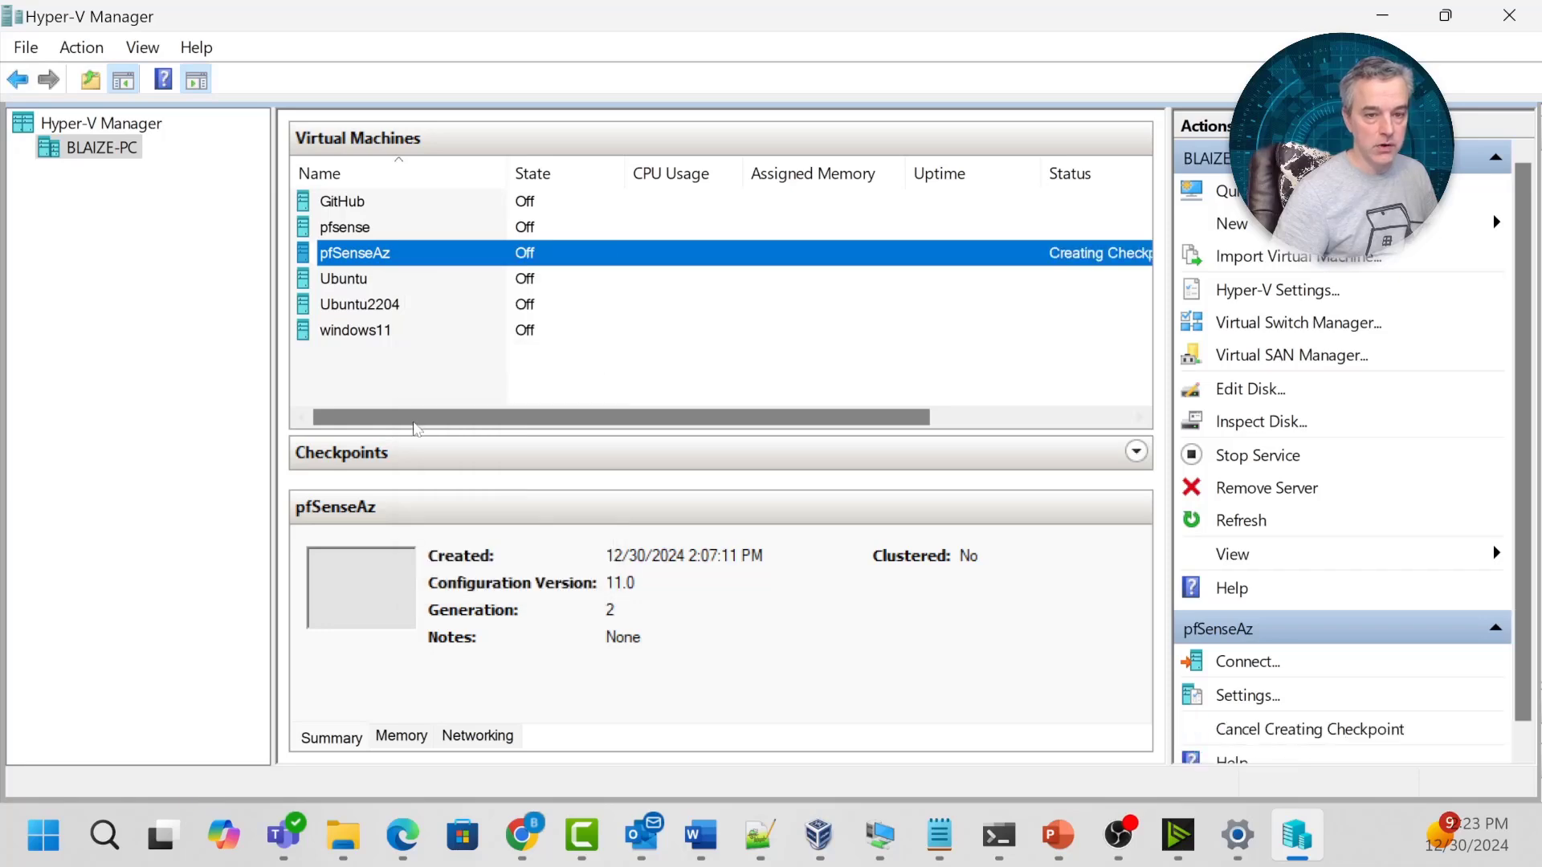
double_click(356, 602)
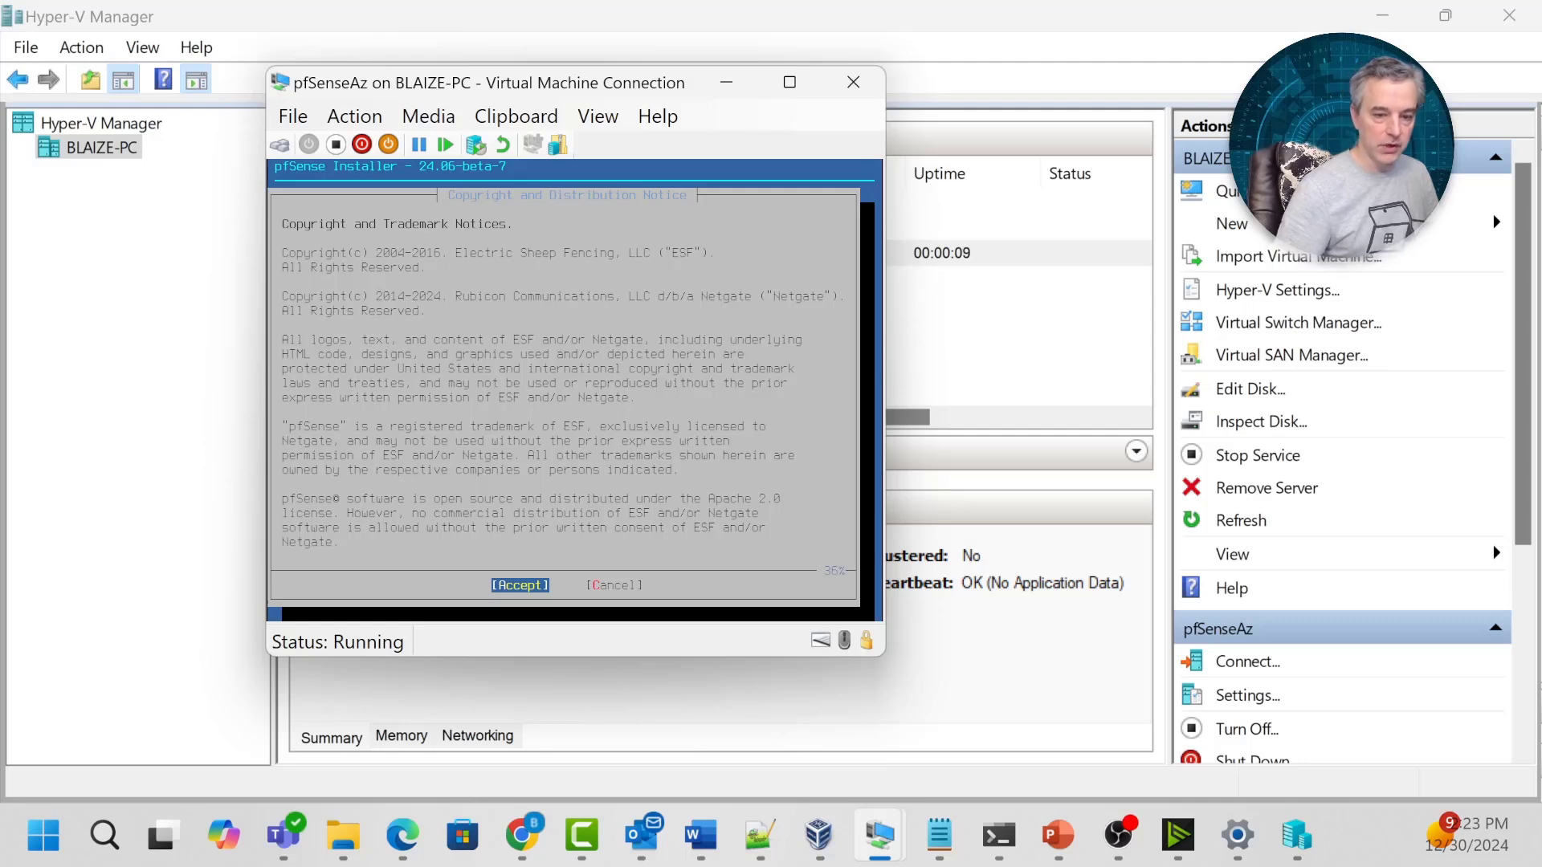
key(Return)
key(Return)
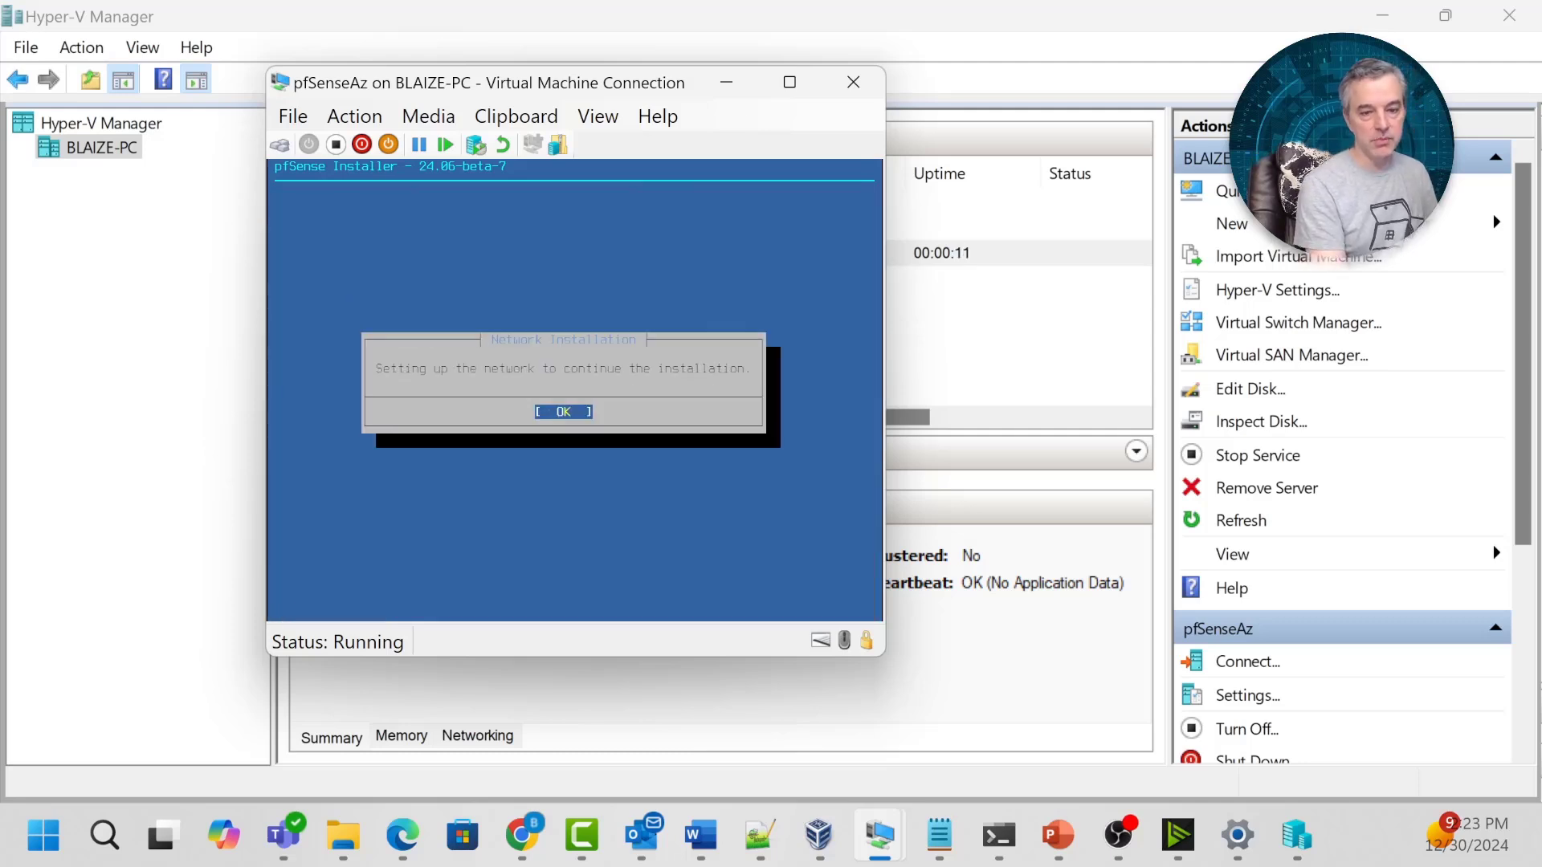
key(Return)
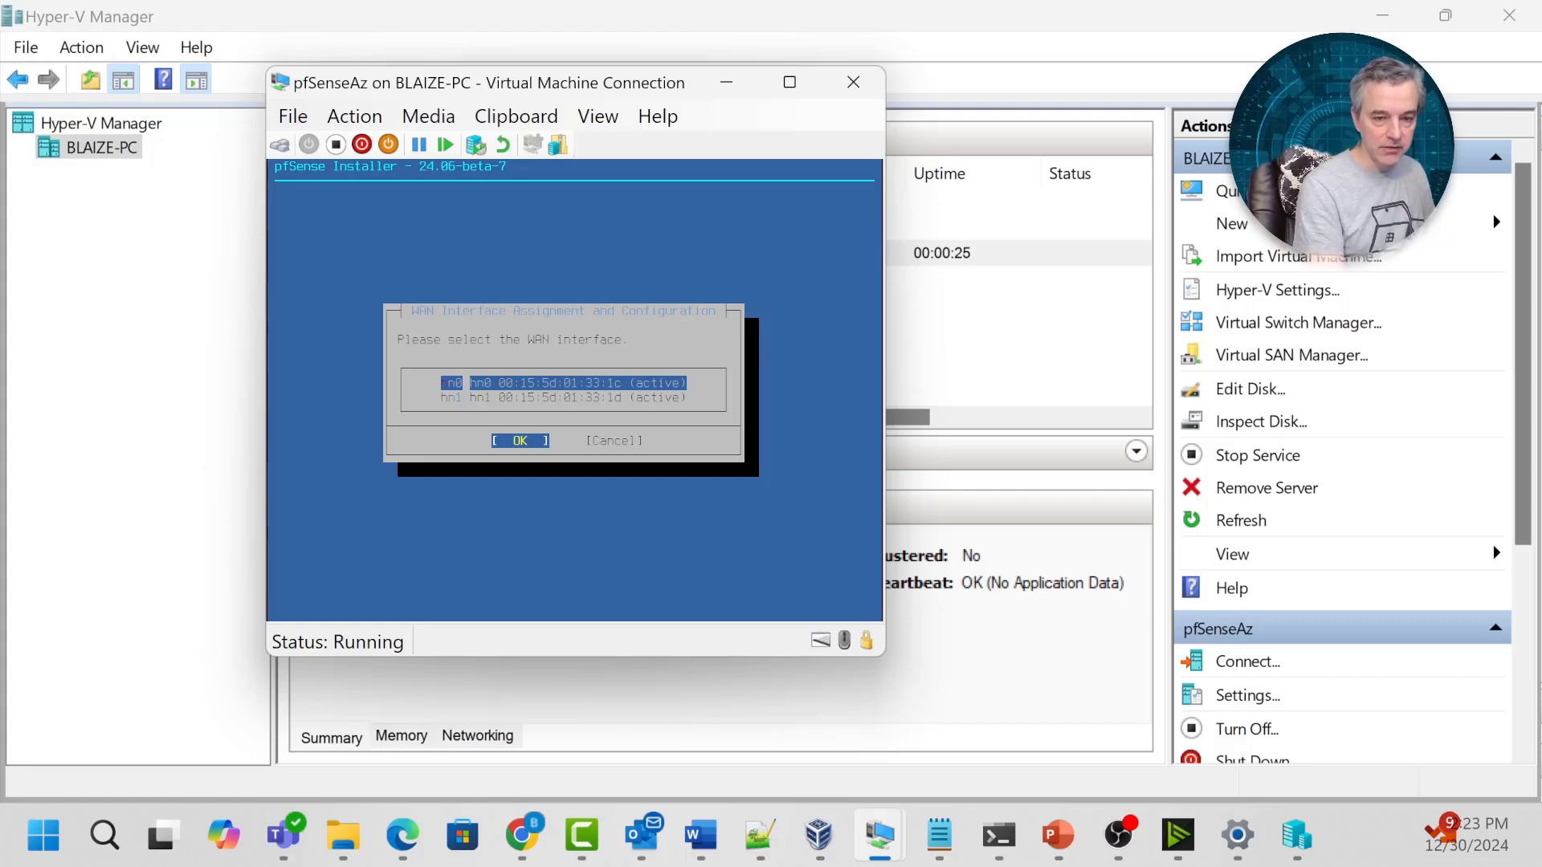
Assign hn0 as DHCP WAN and hn1 as LAN with default static addressing.
key(Return)
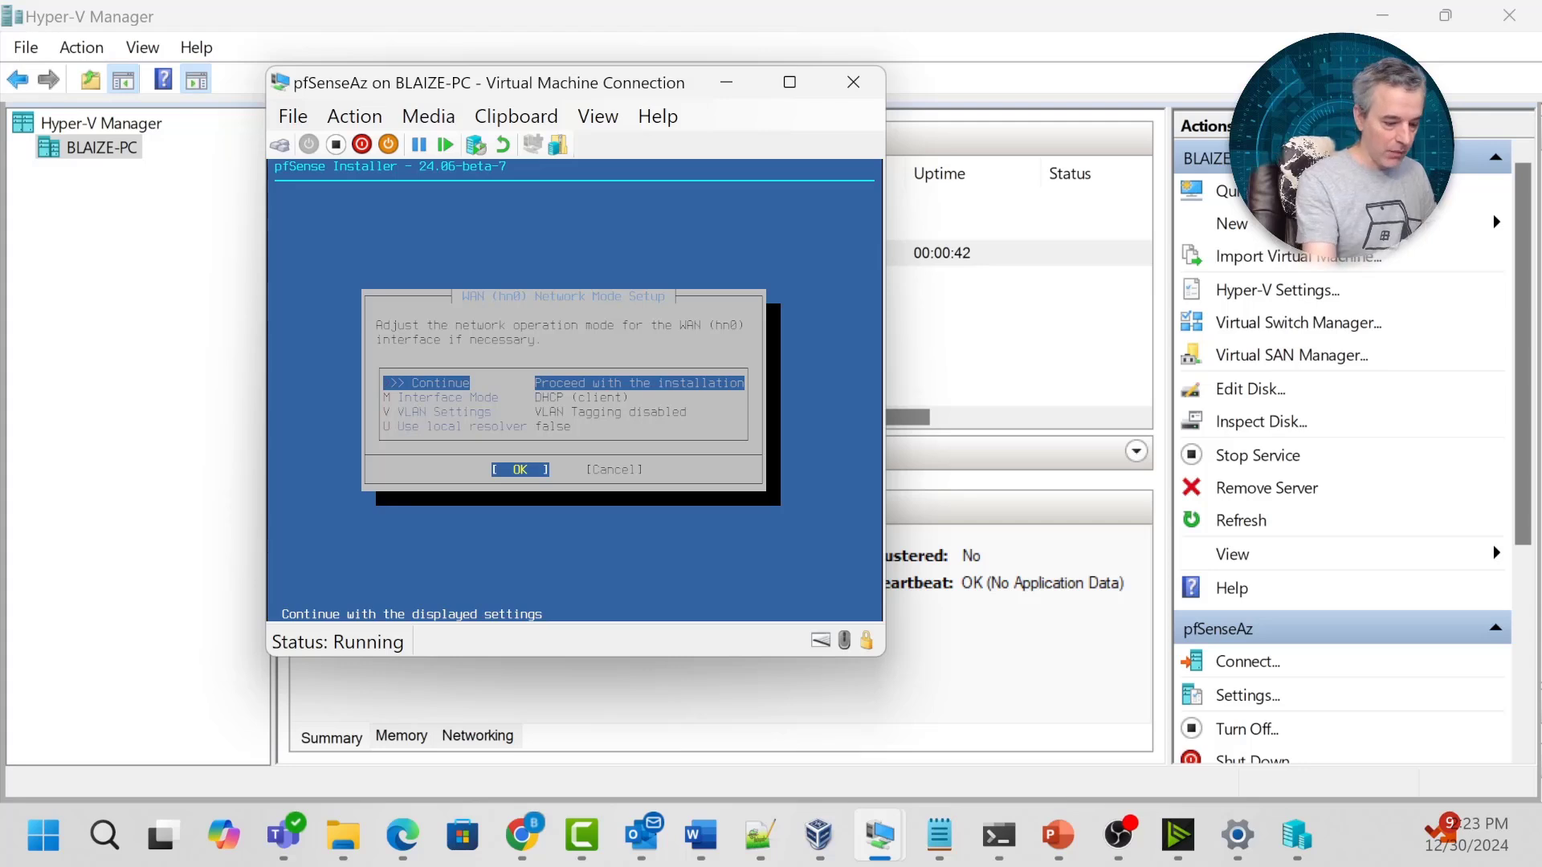
key(Return)
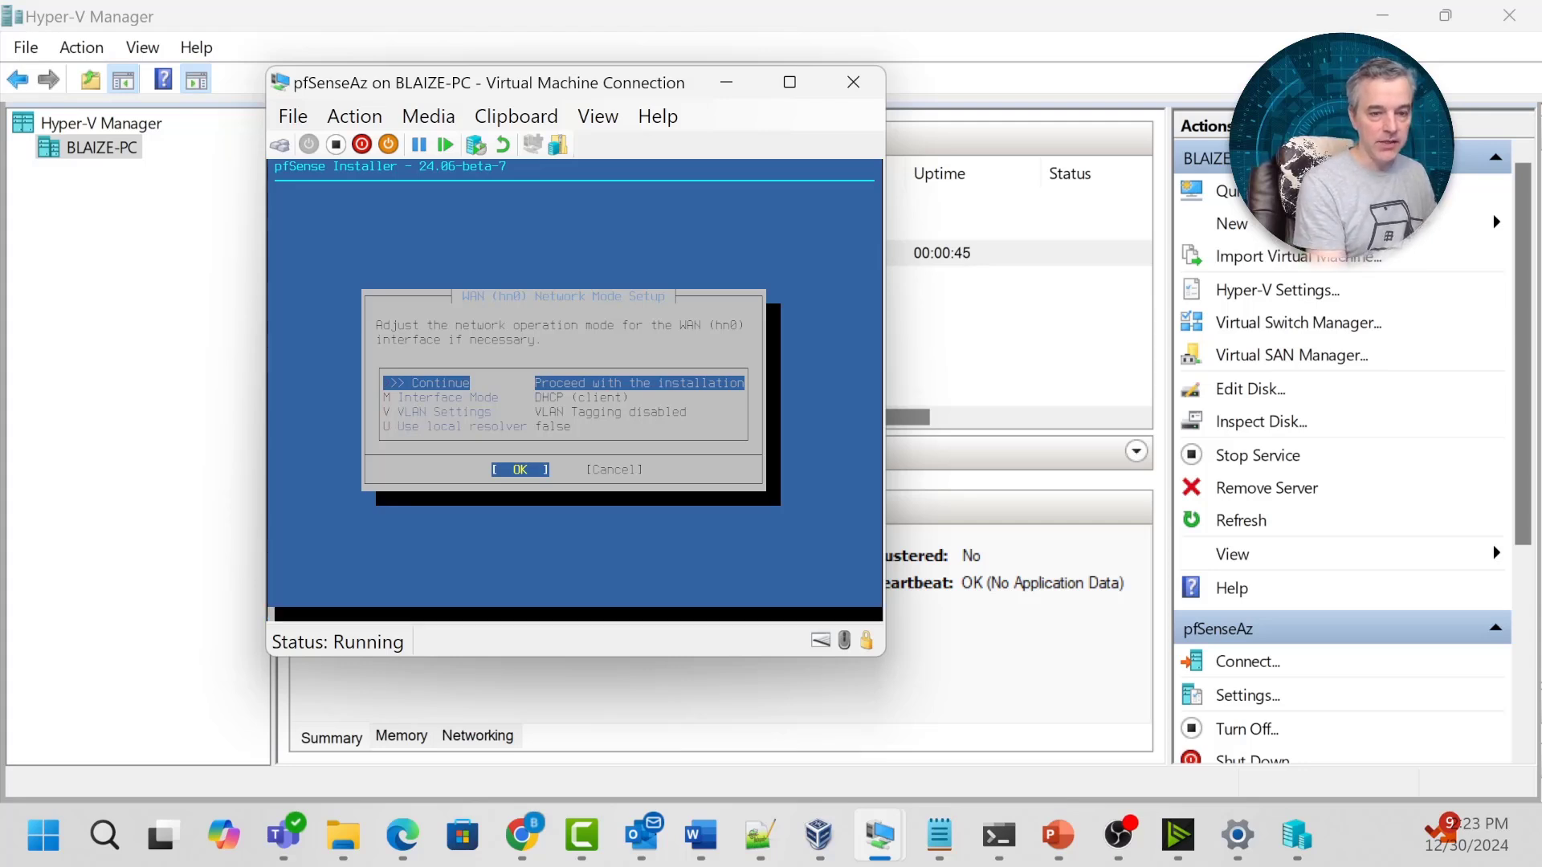
key(Return)
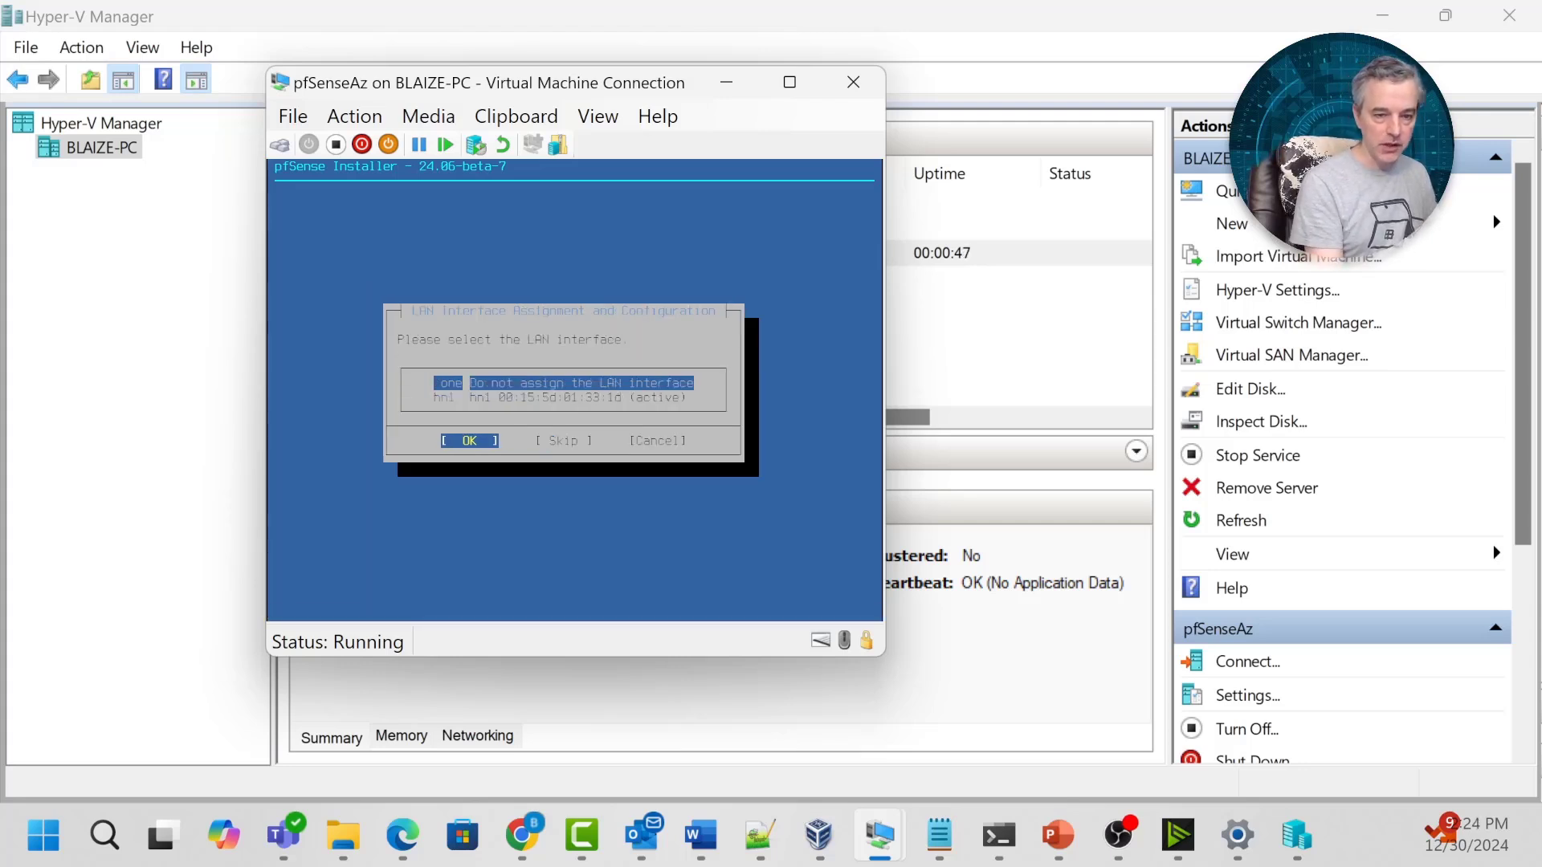
key(Down)
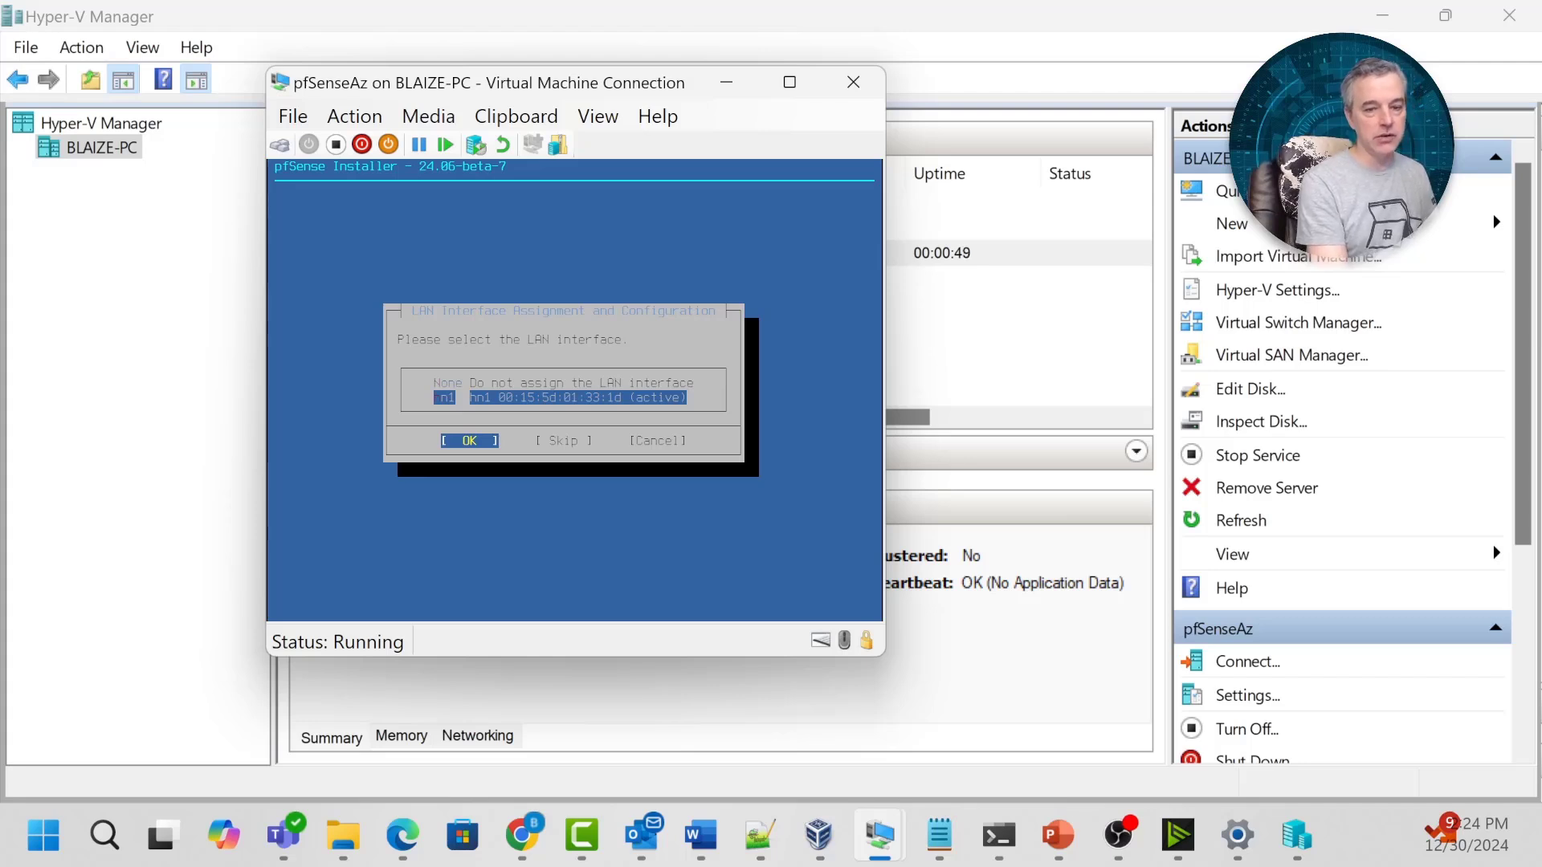
key(Return)
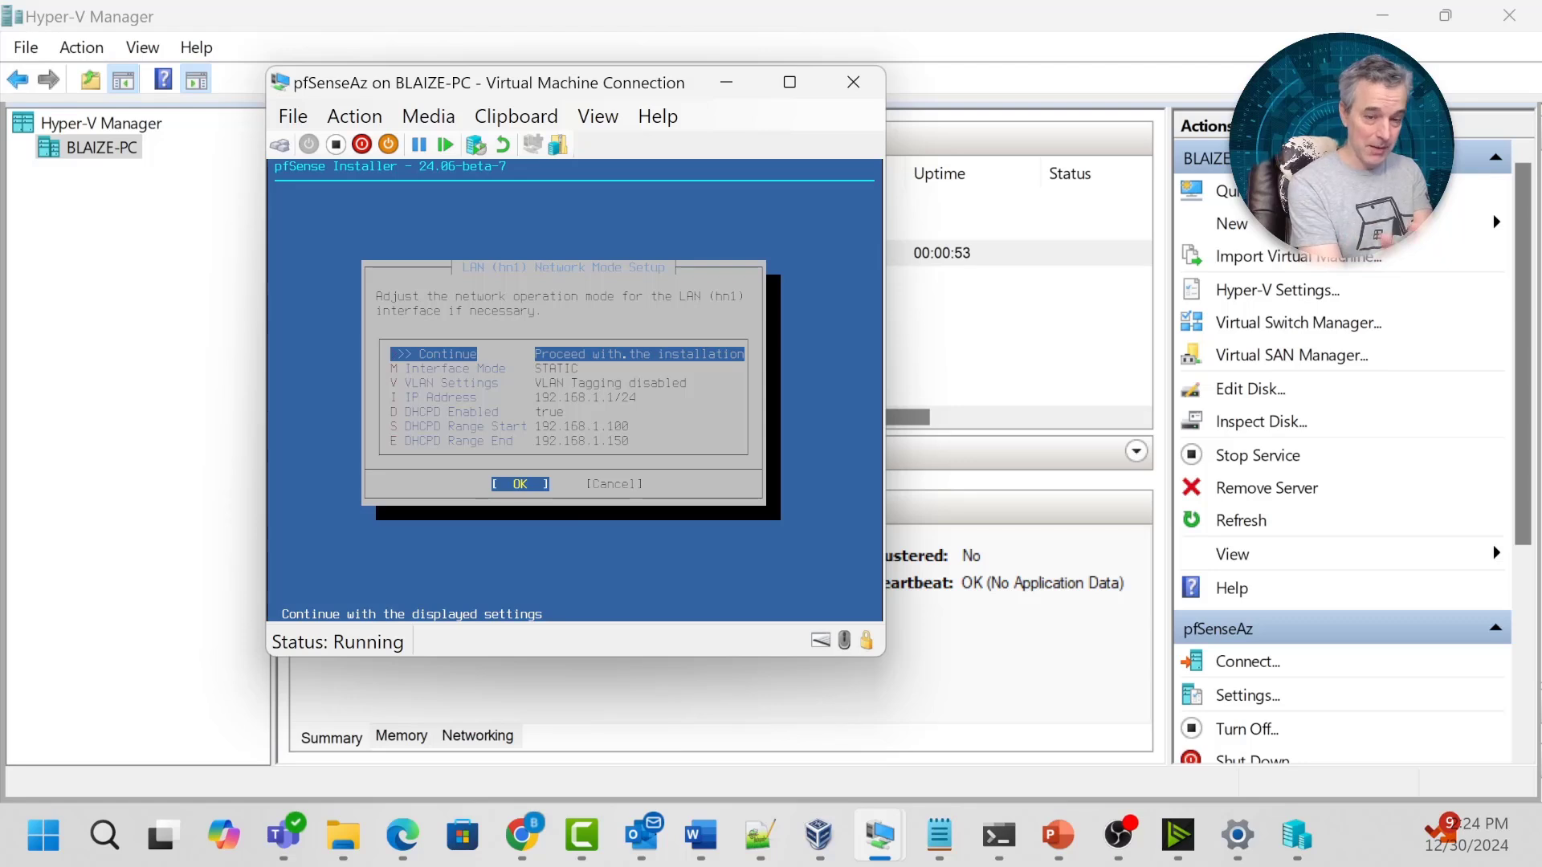
key(Return)
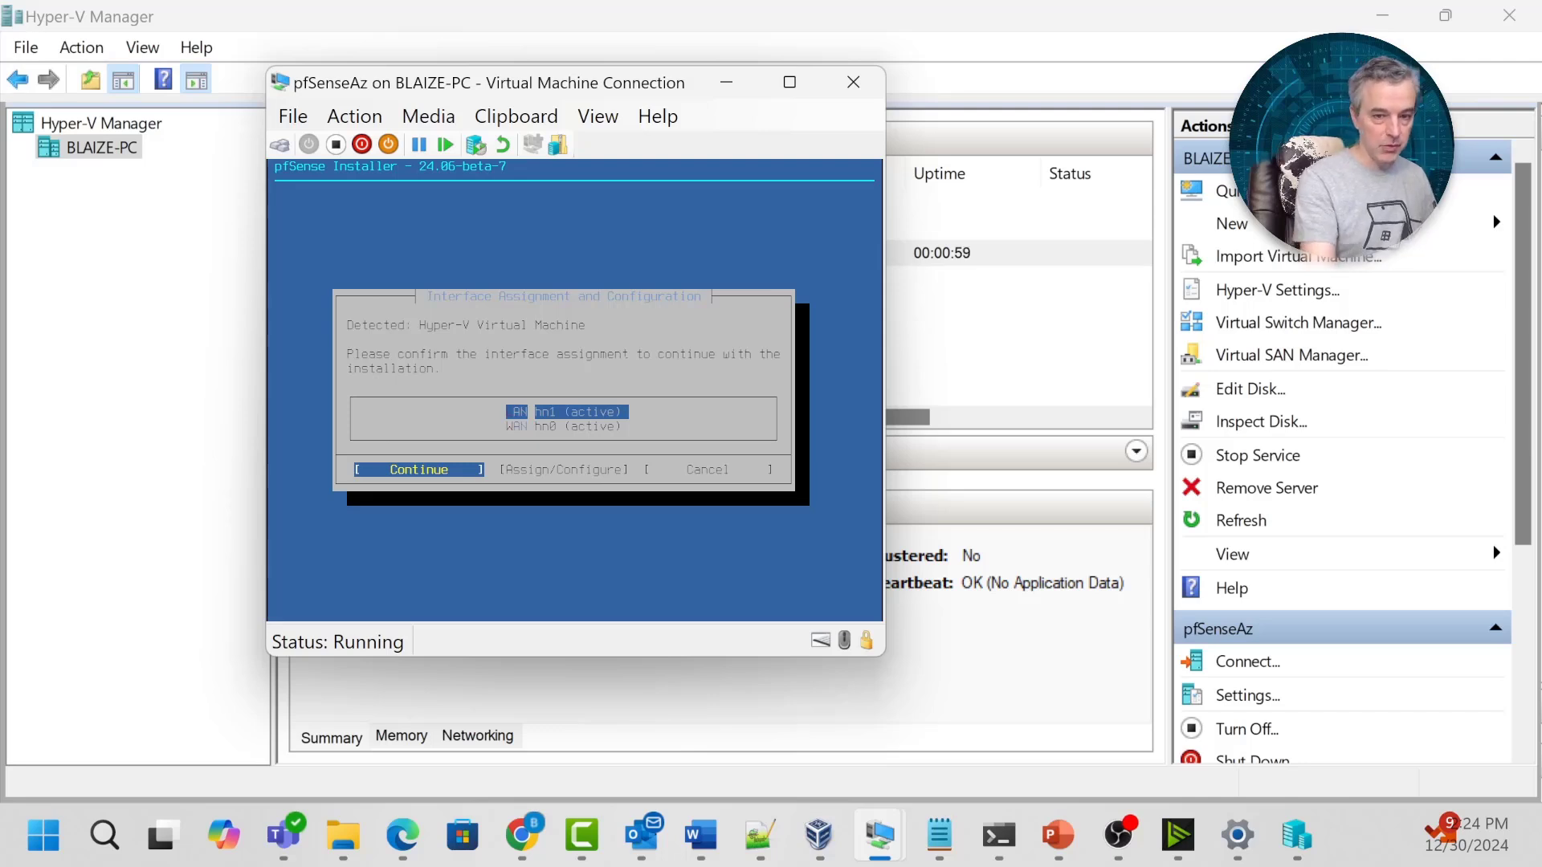
key(Return)
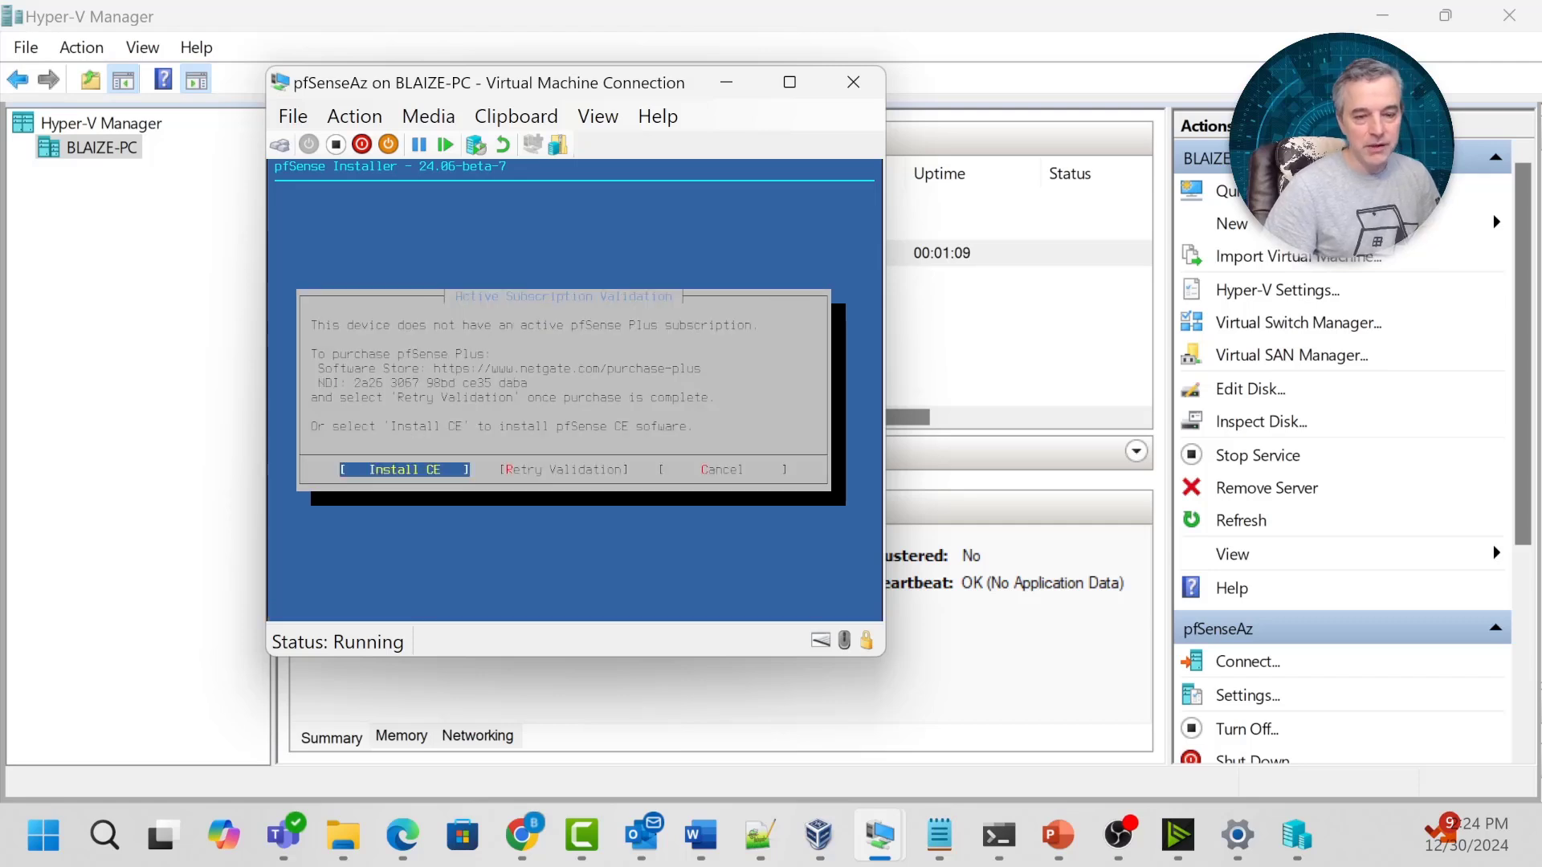
Install pfSense CE 2.7.2 on disk da0 using ZFS/GPT stripe, confirming the disk wipe.
key(Return)
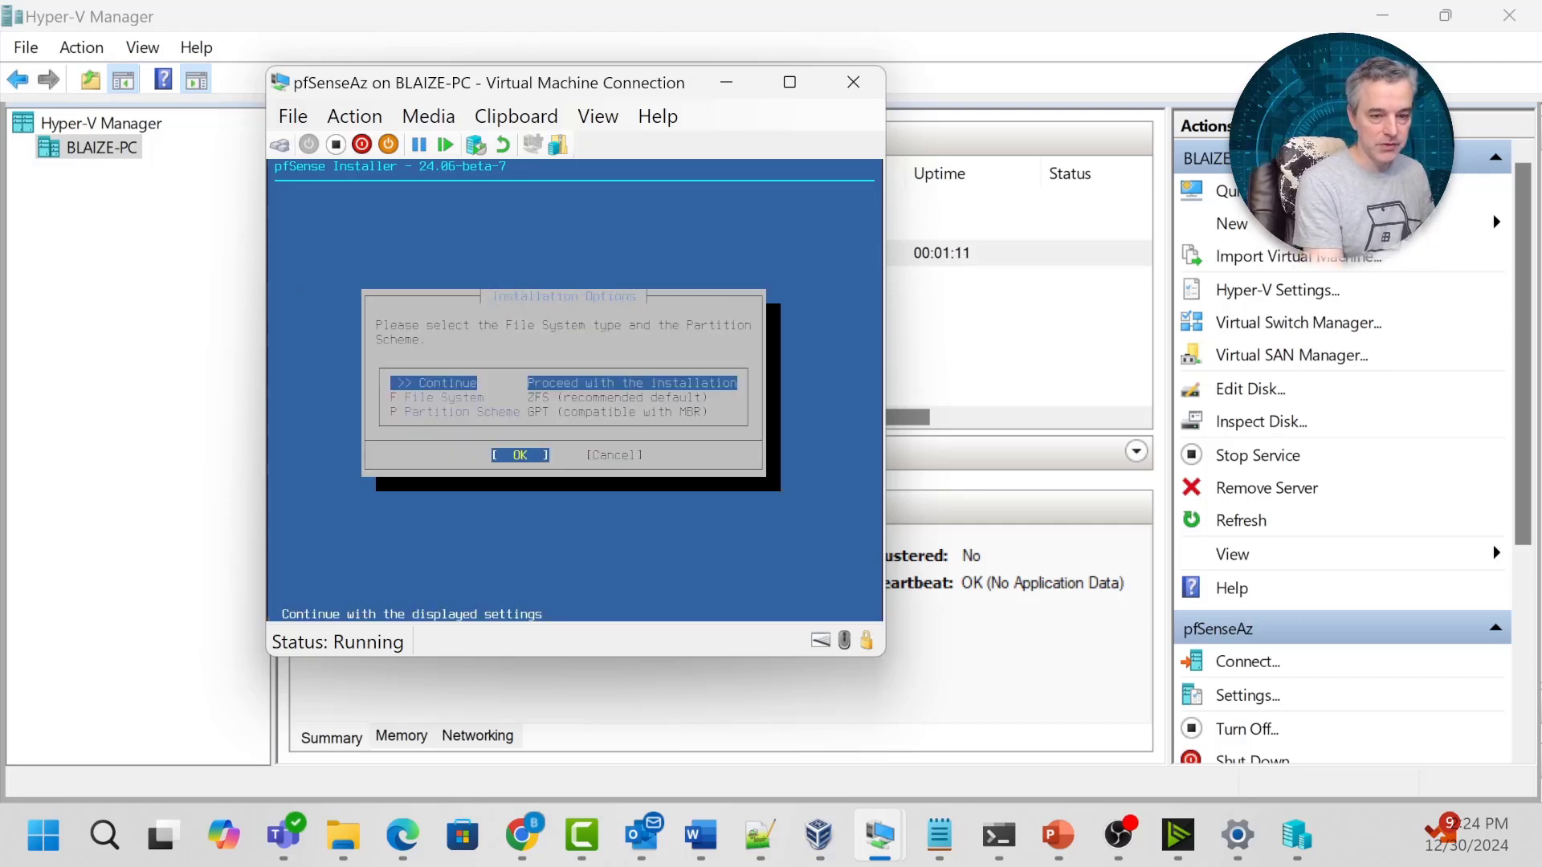
key(Return)
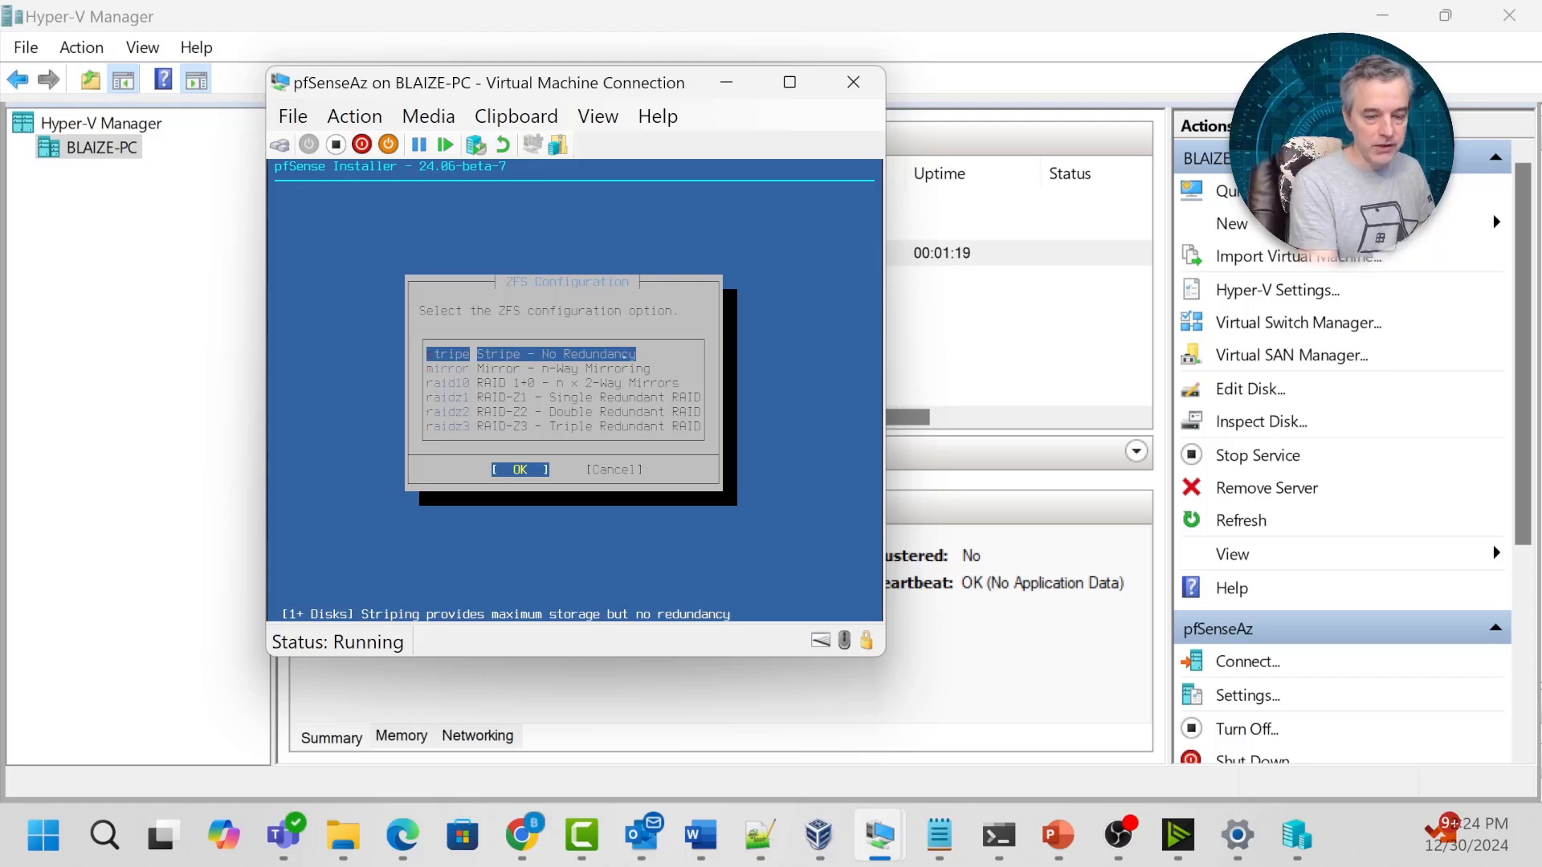
key(Return)
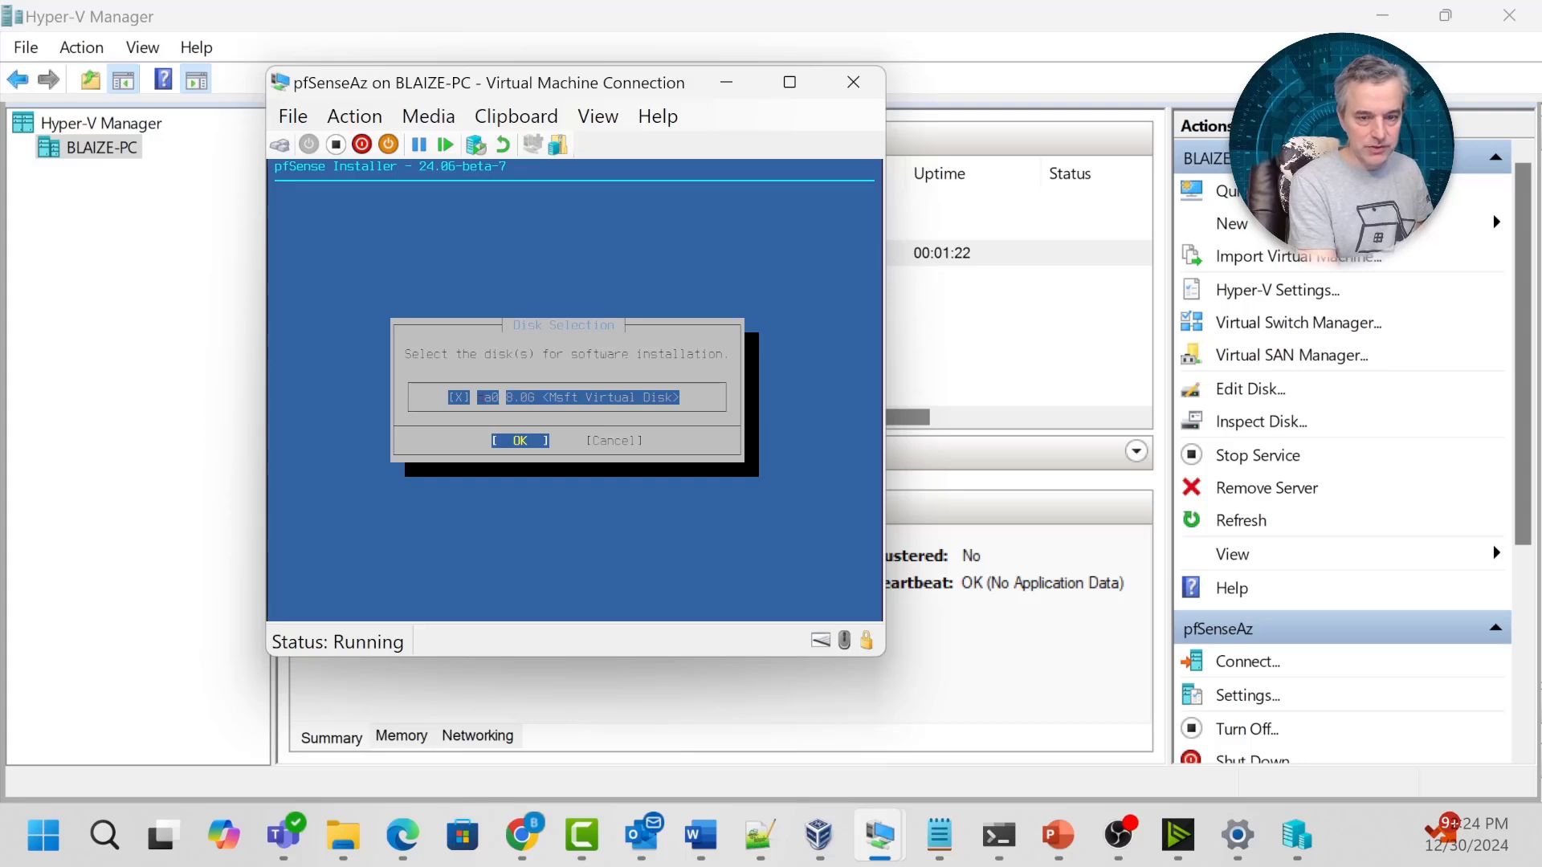
key(Return)
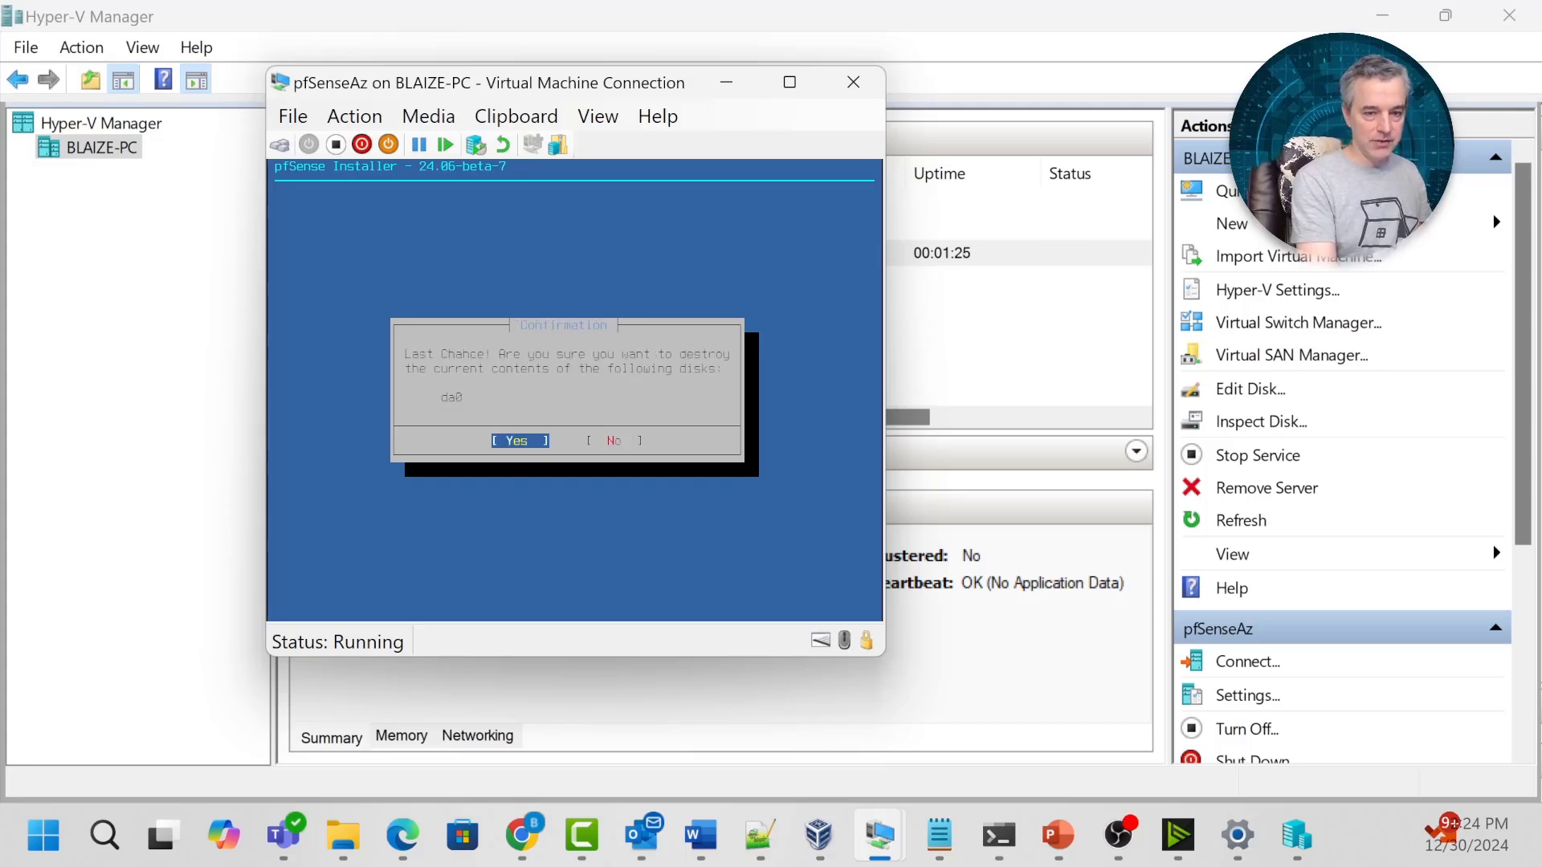
key(Return)
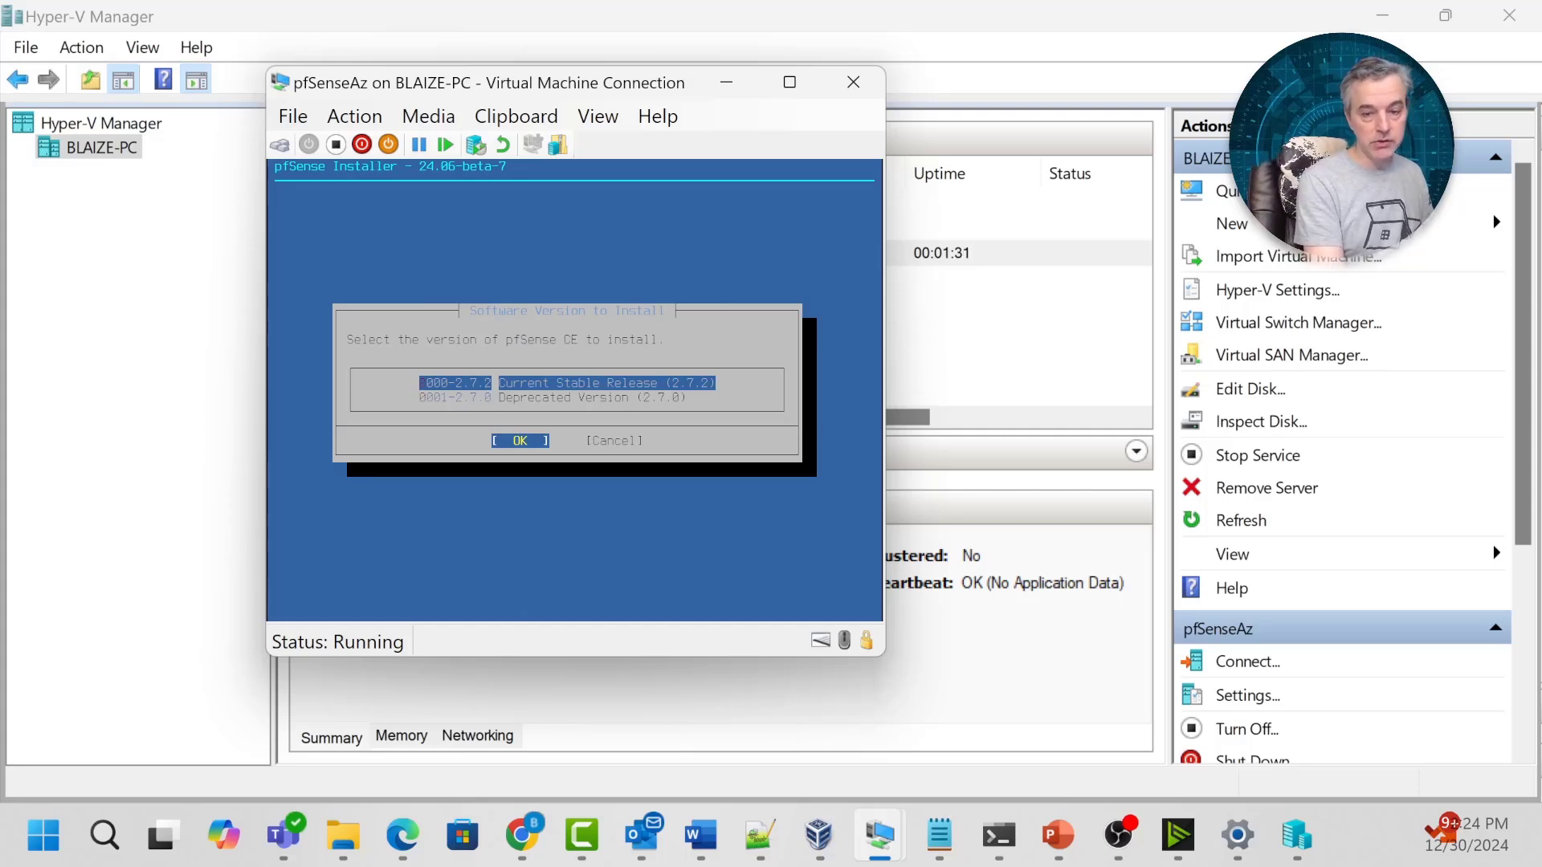
key(Return)
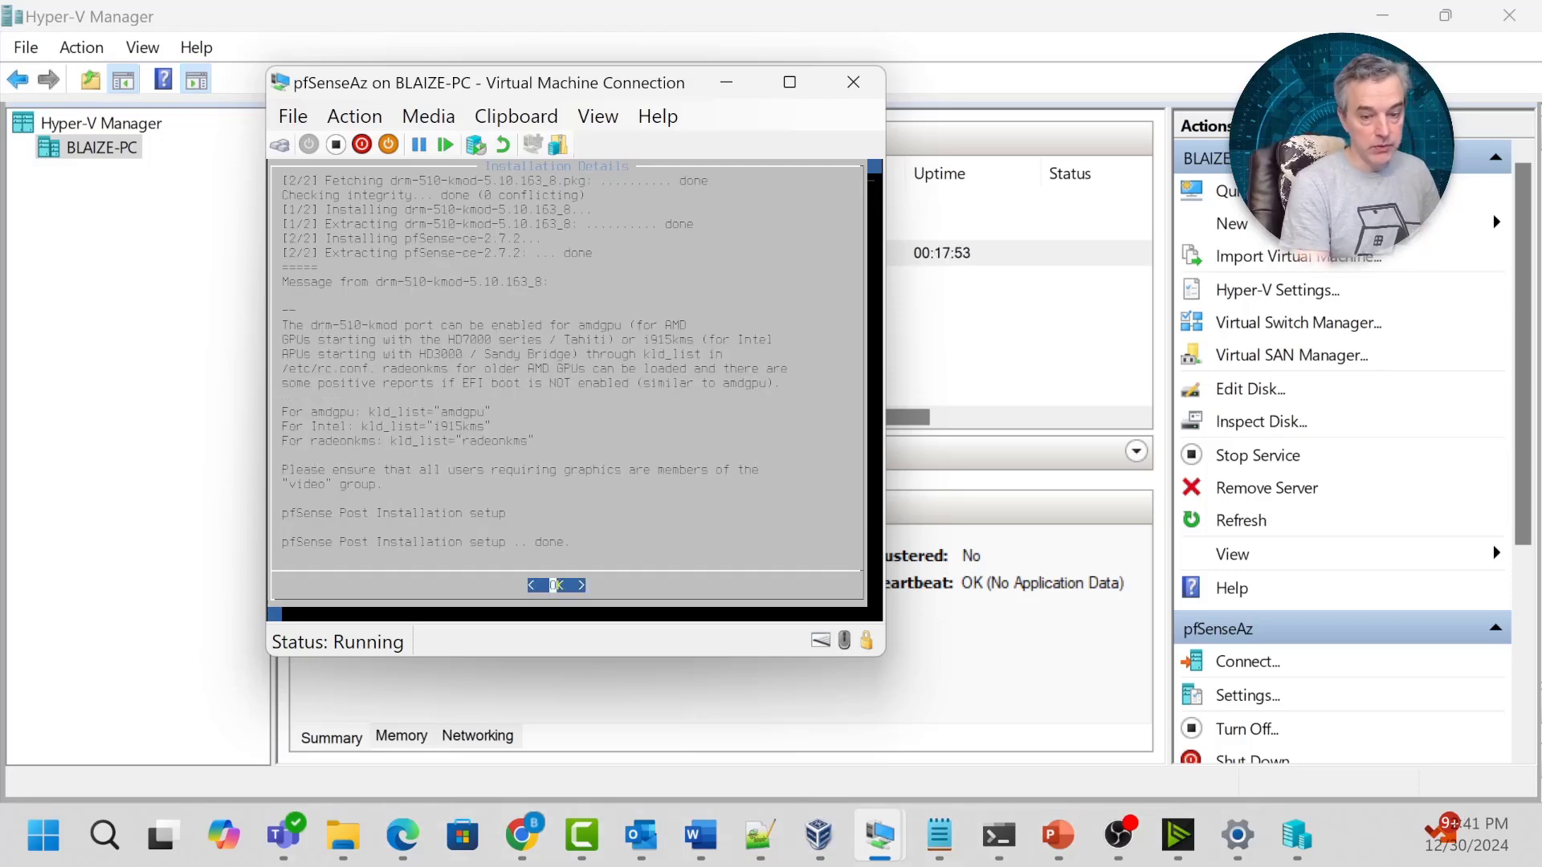
Reboot into installed pfSense, answer n to VLANs, and enter hn0 as WAN.
key(Return)
key(Return)
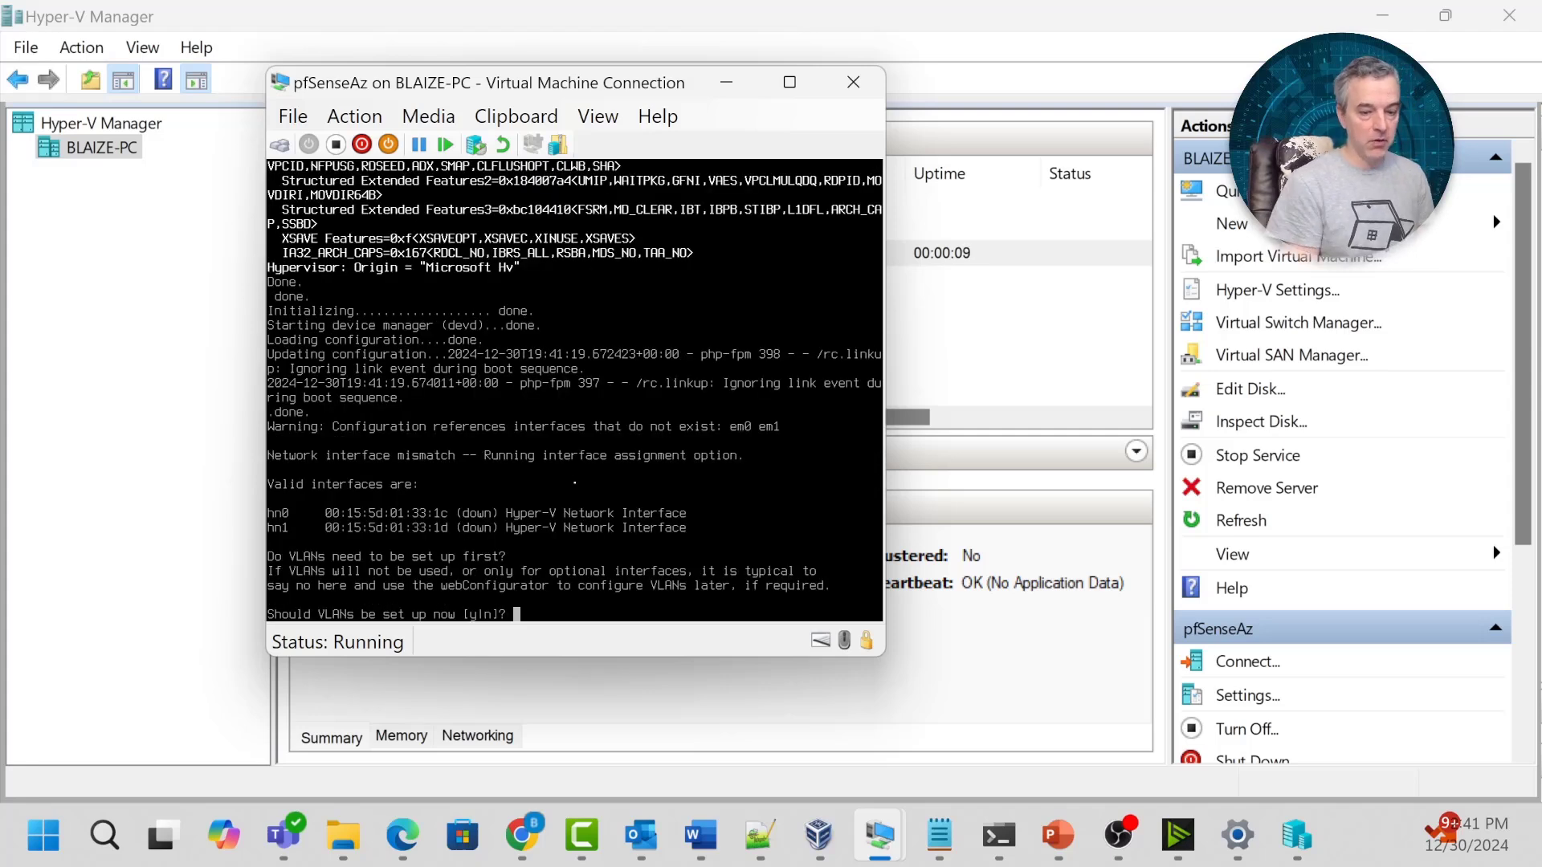
text(n)
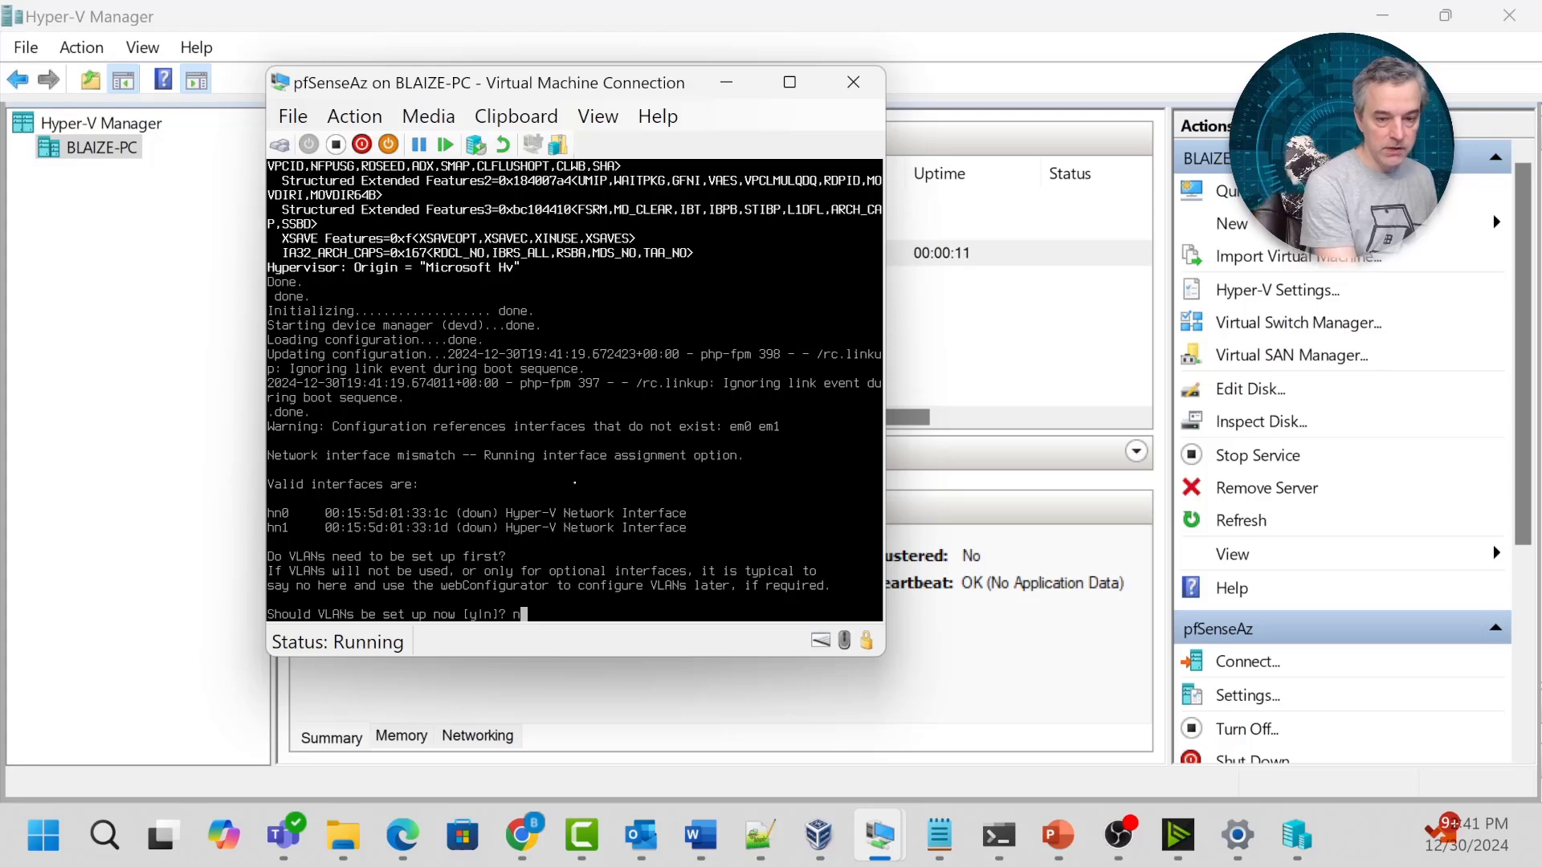
key(Return)
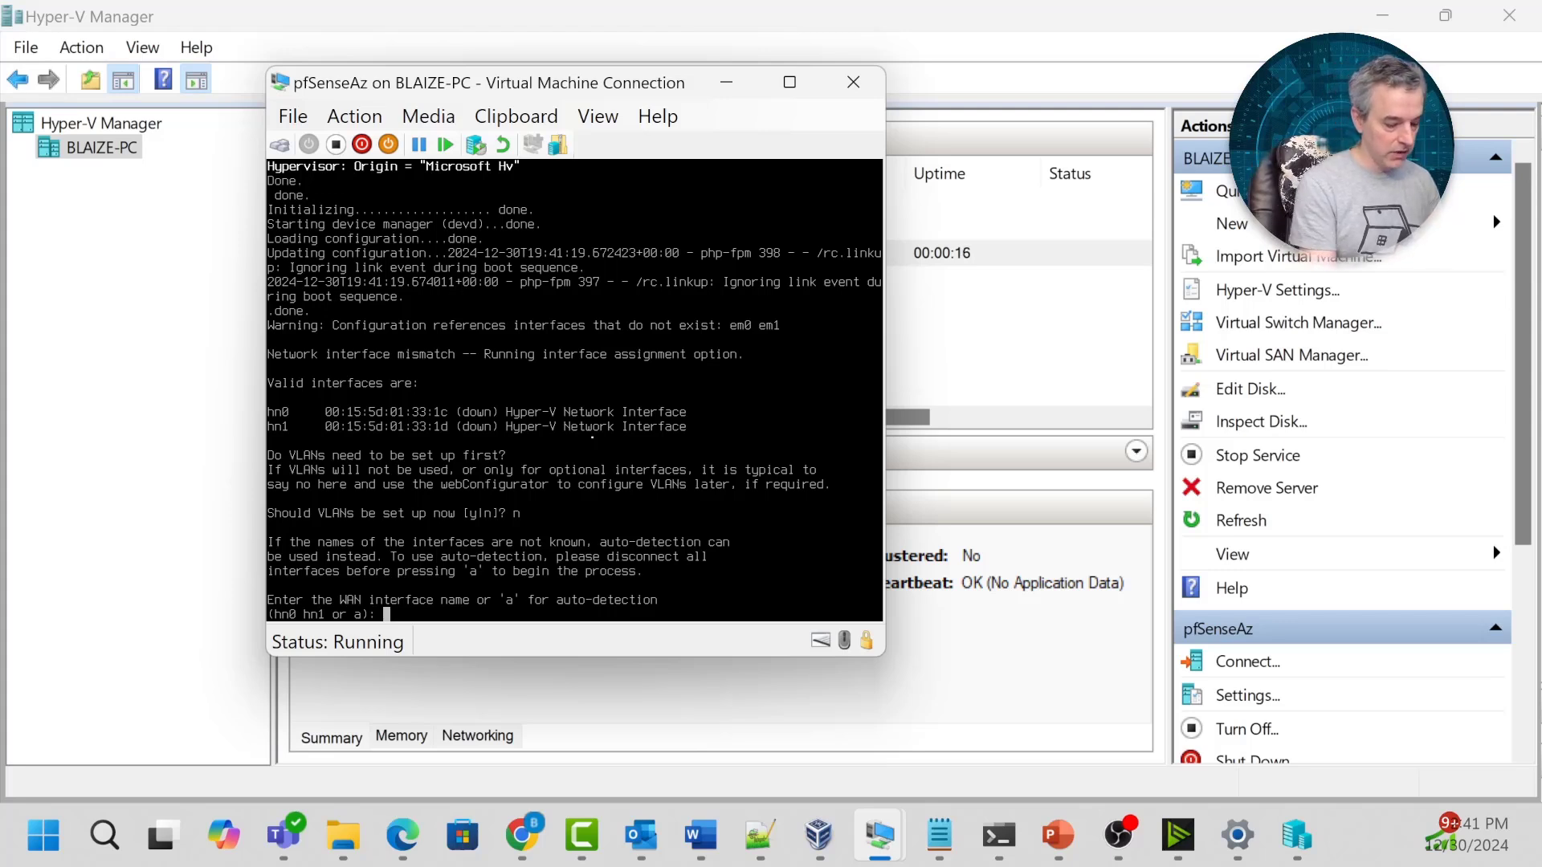
text(hn0)
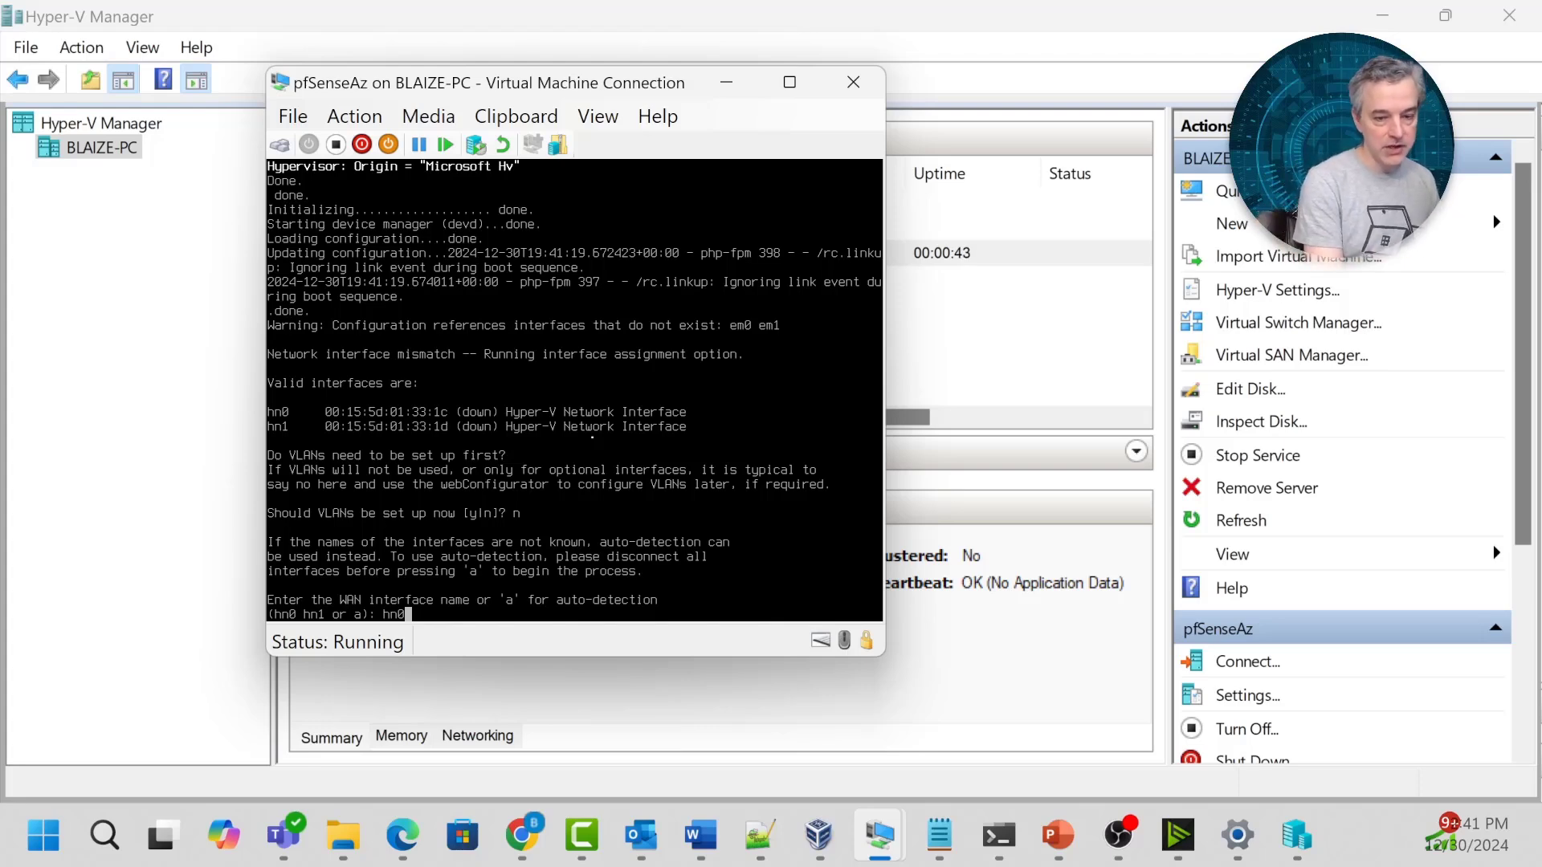
key(Return)
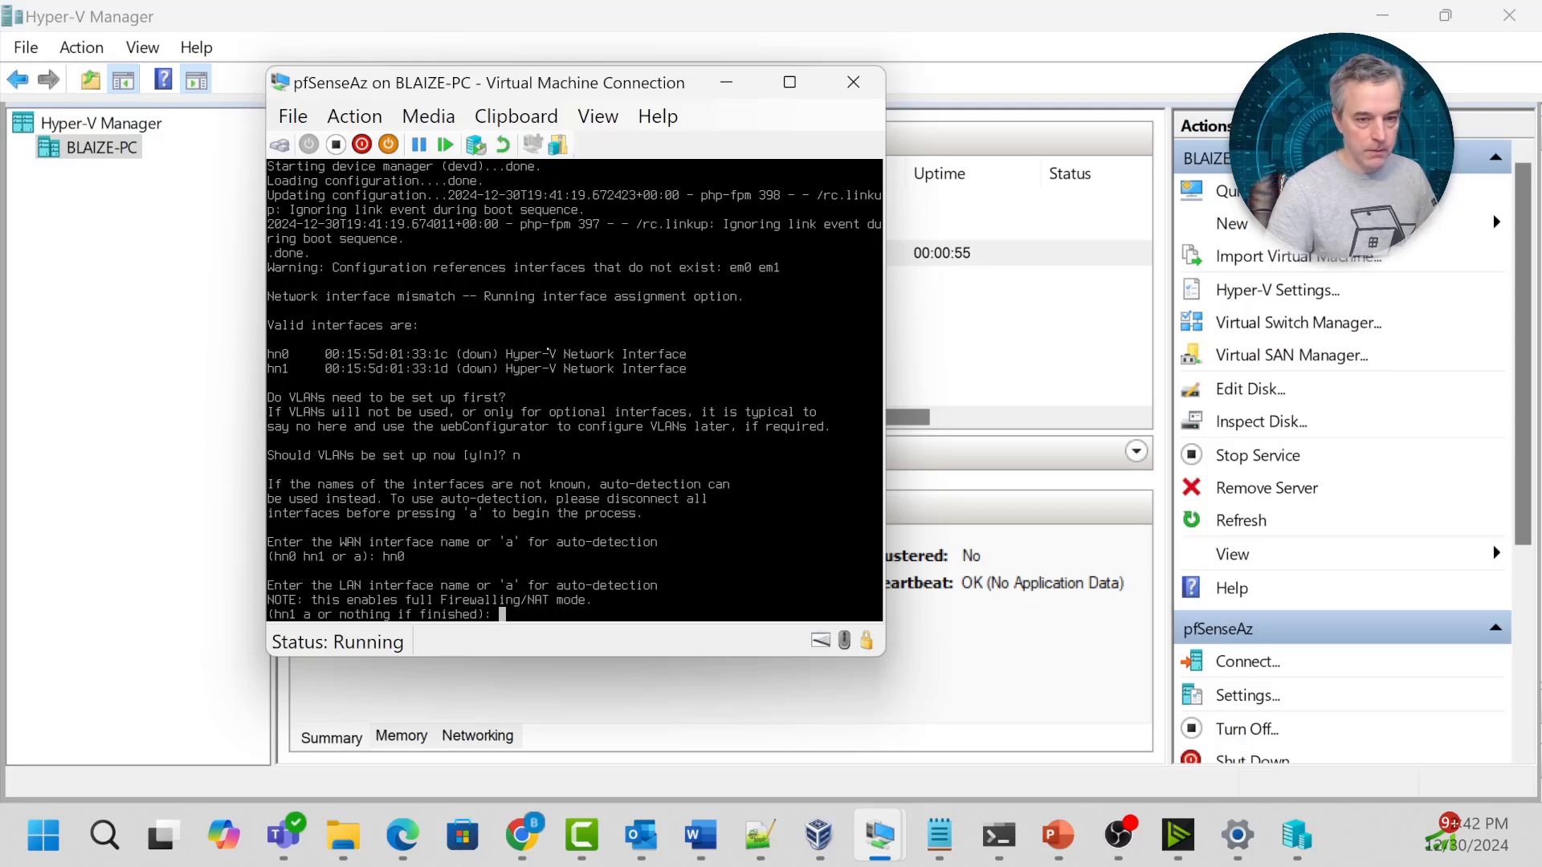
Reset the pfSense VM and decline VLAN setup again with n.
click(354, 117)
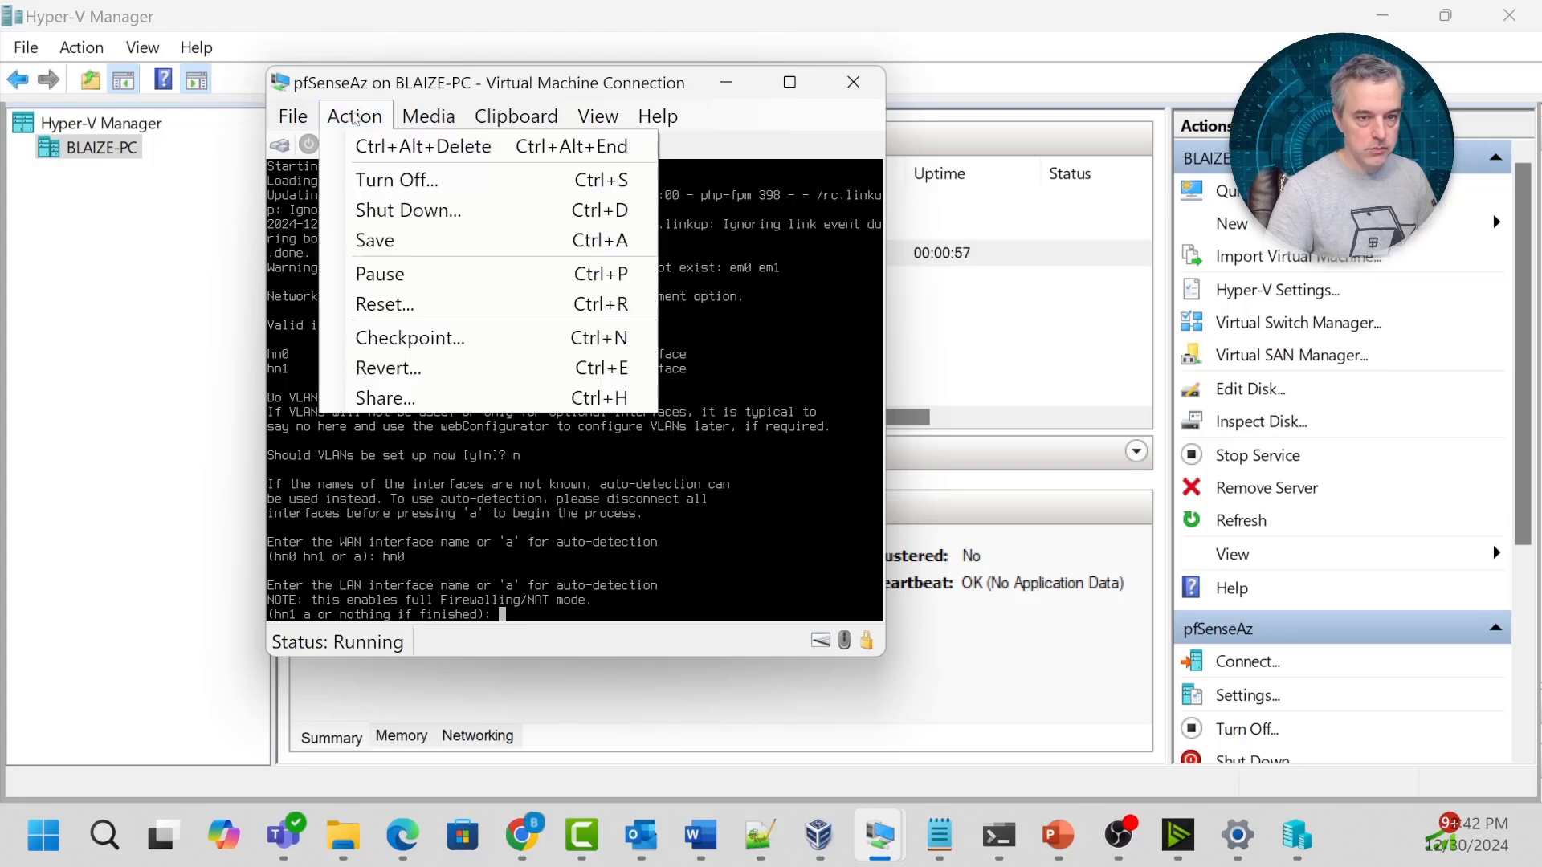
click(405, 306)
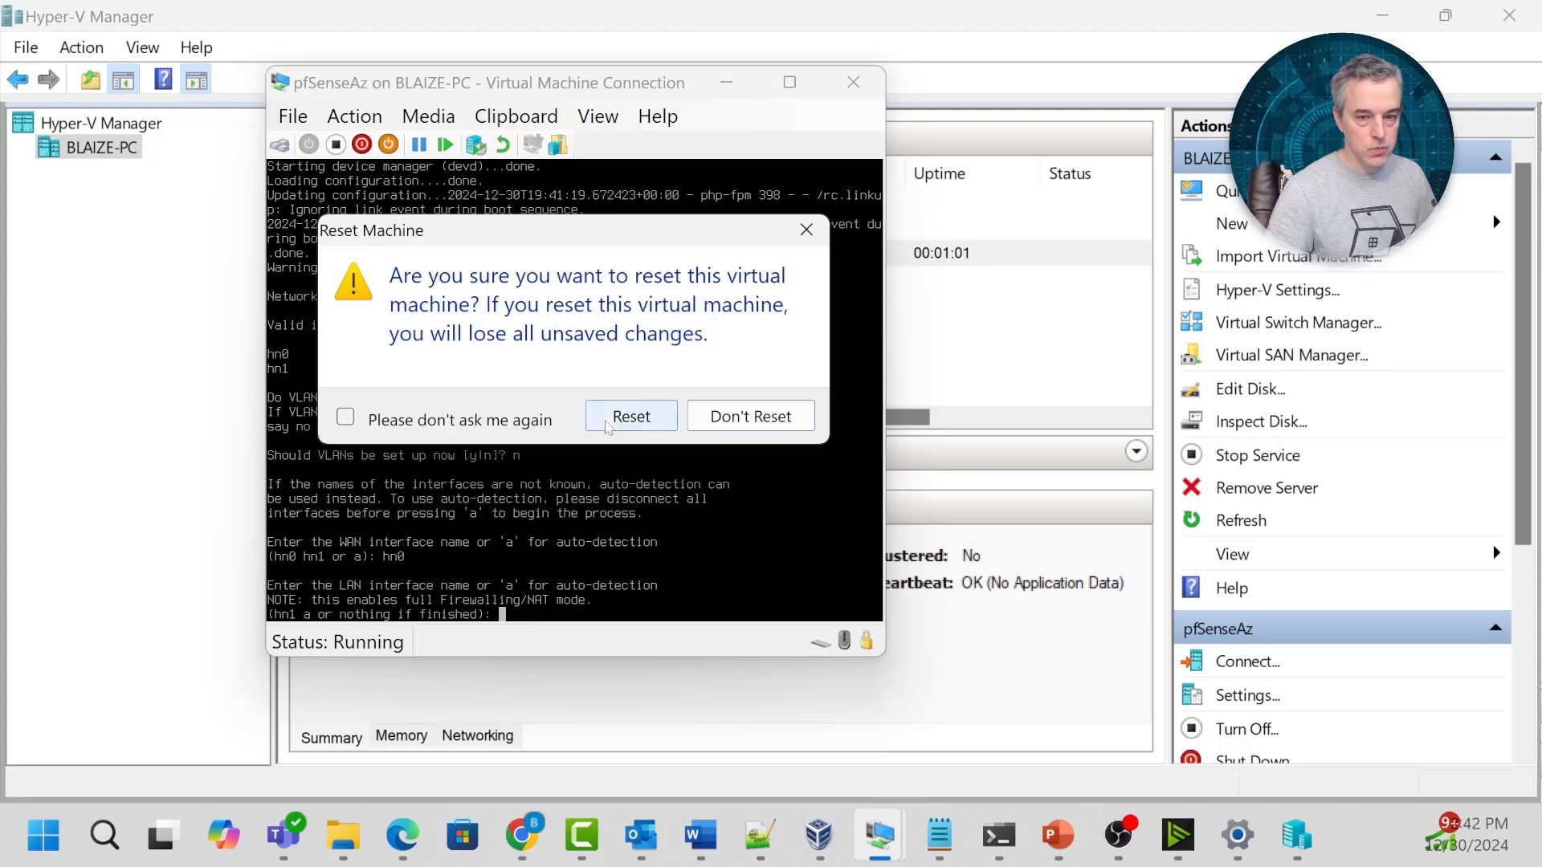
click(630, 513)
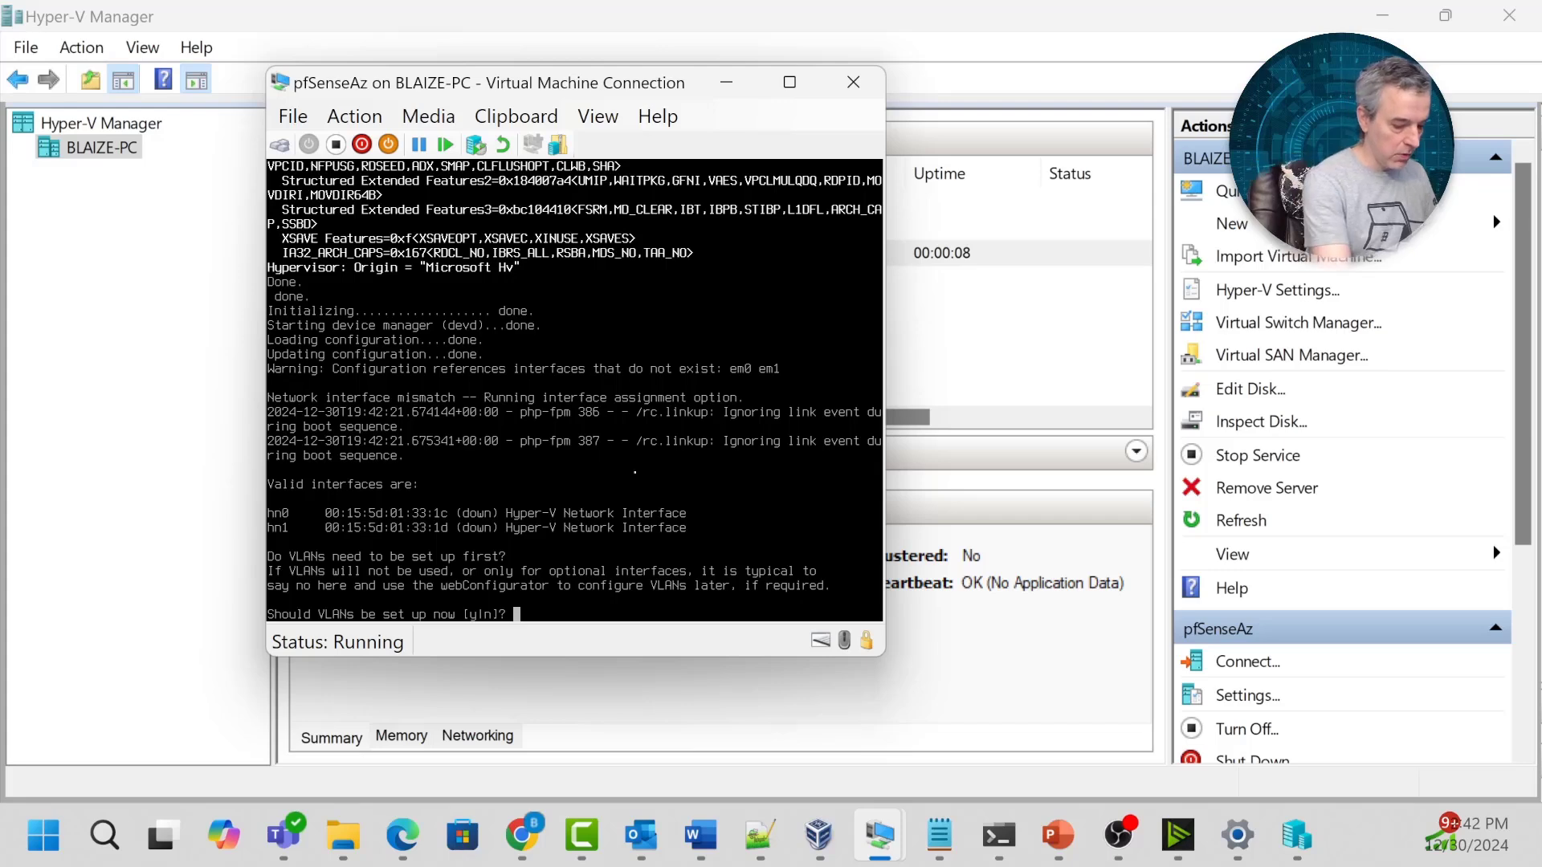
text(n)
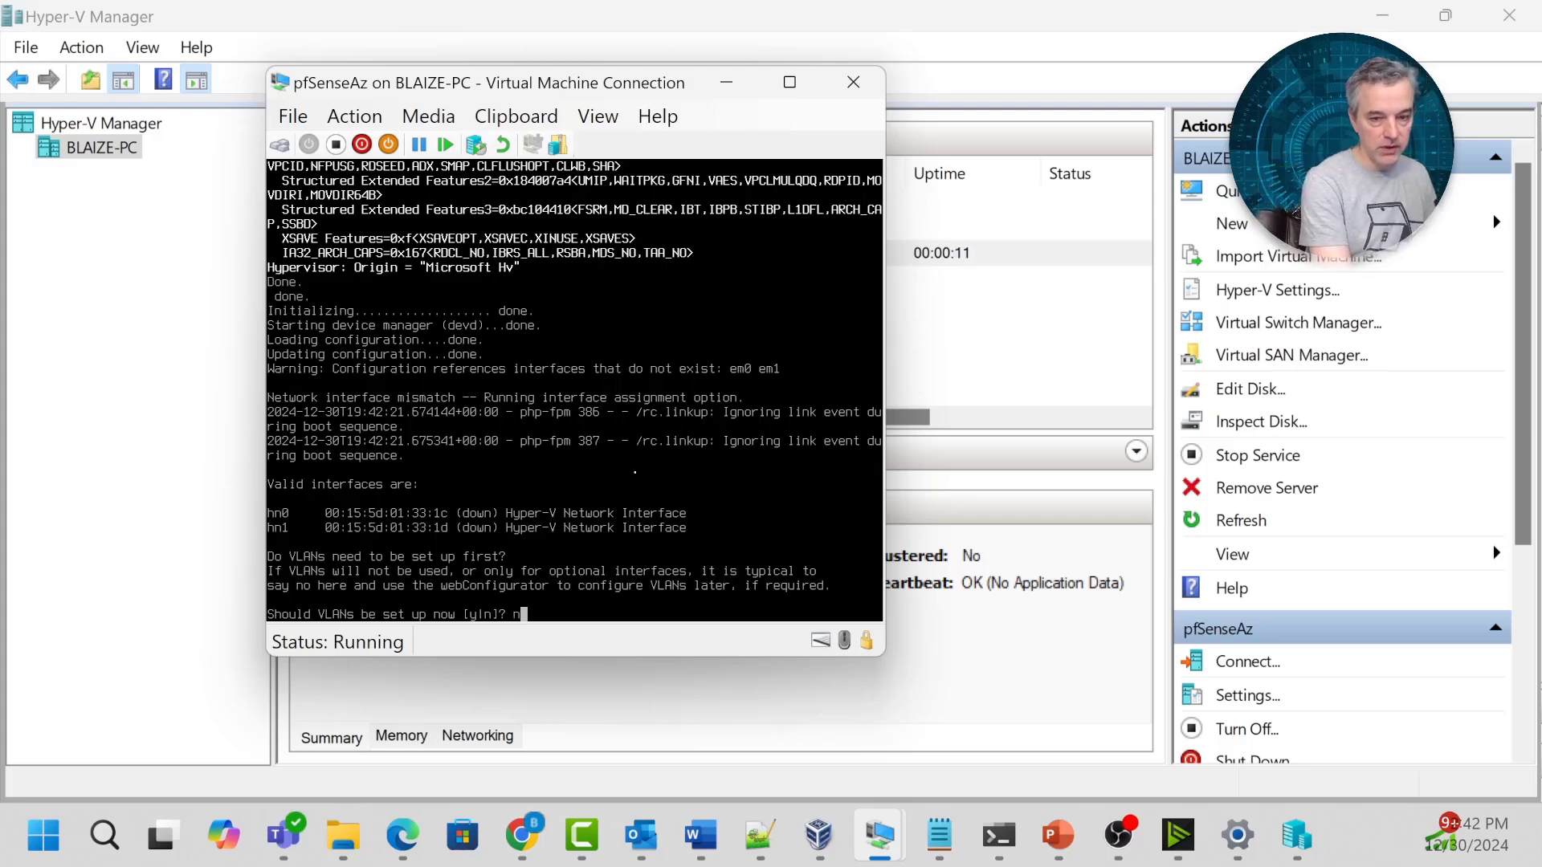
key(Return)
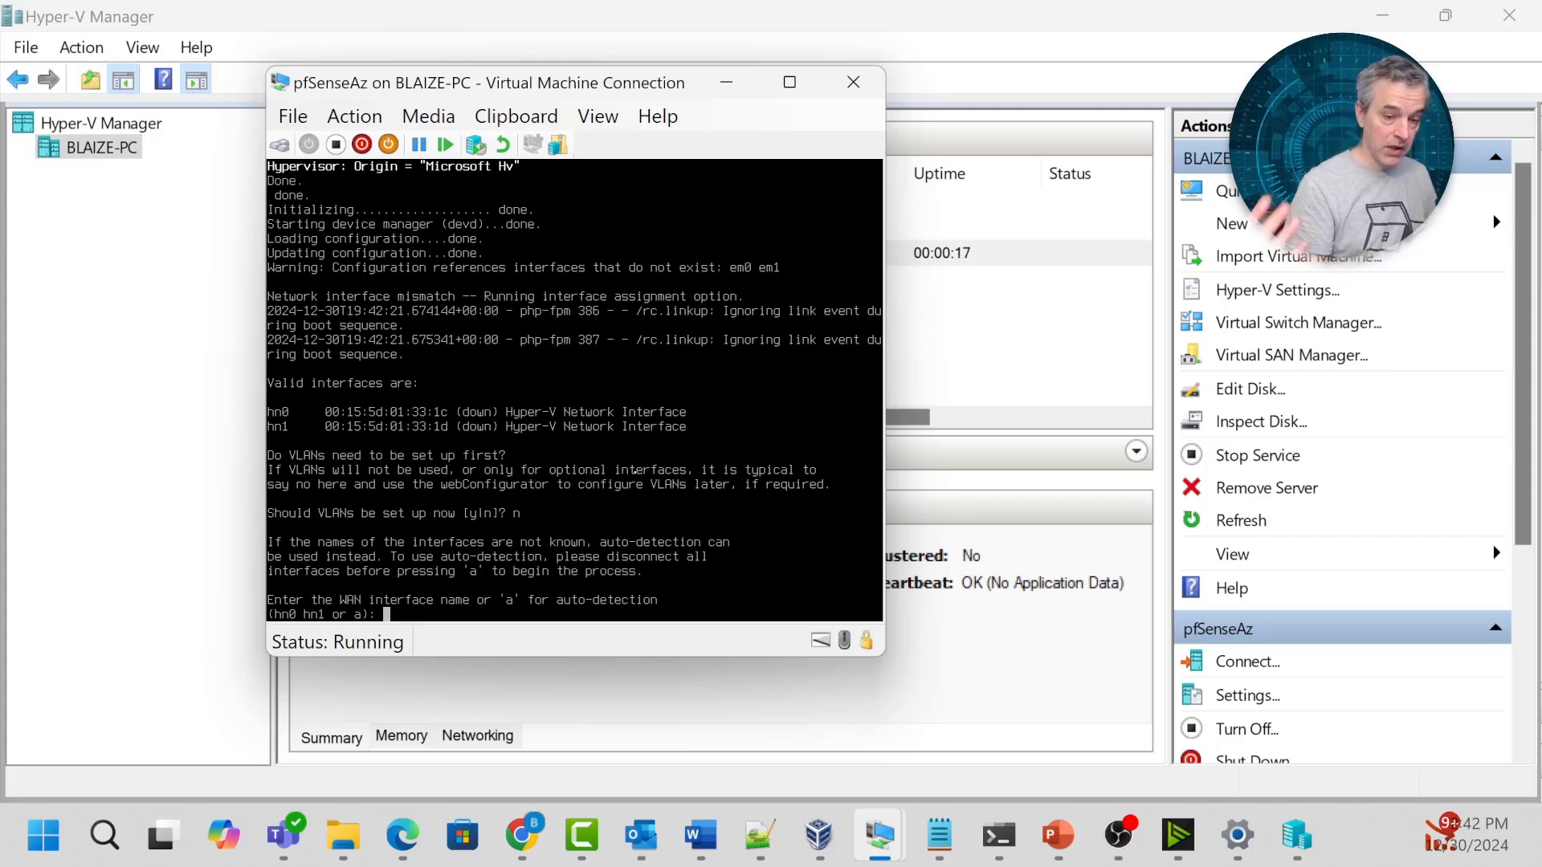
Enter hn0 as WAN and hn1 as LAN, then confirm with y.
text(hn0)
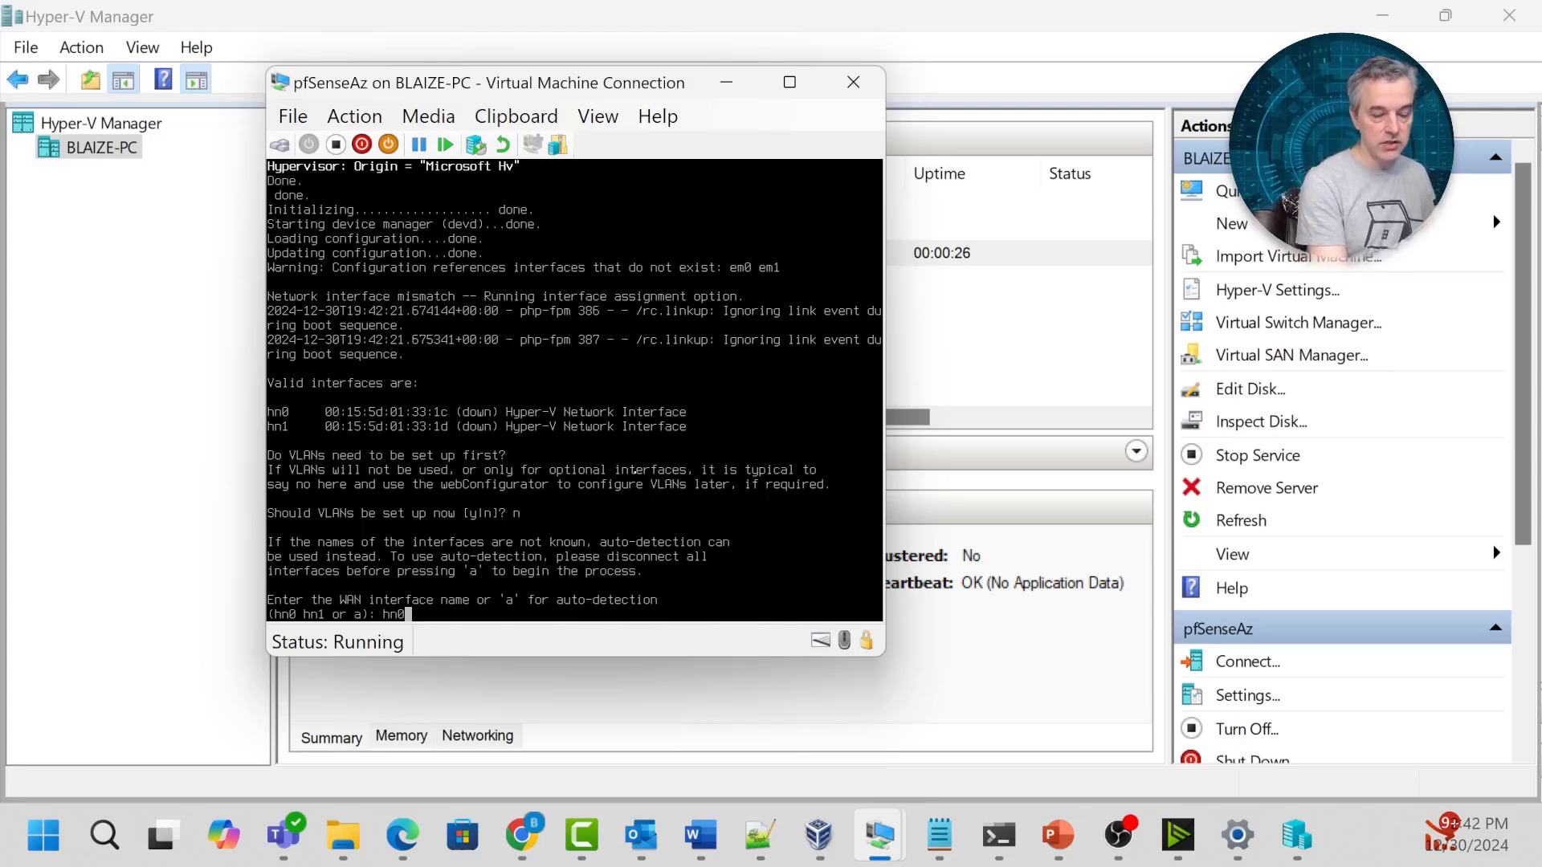
key(Return)
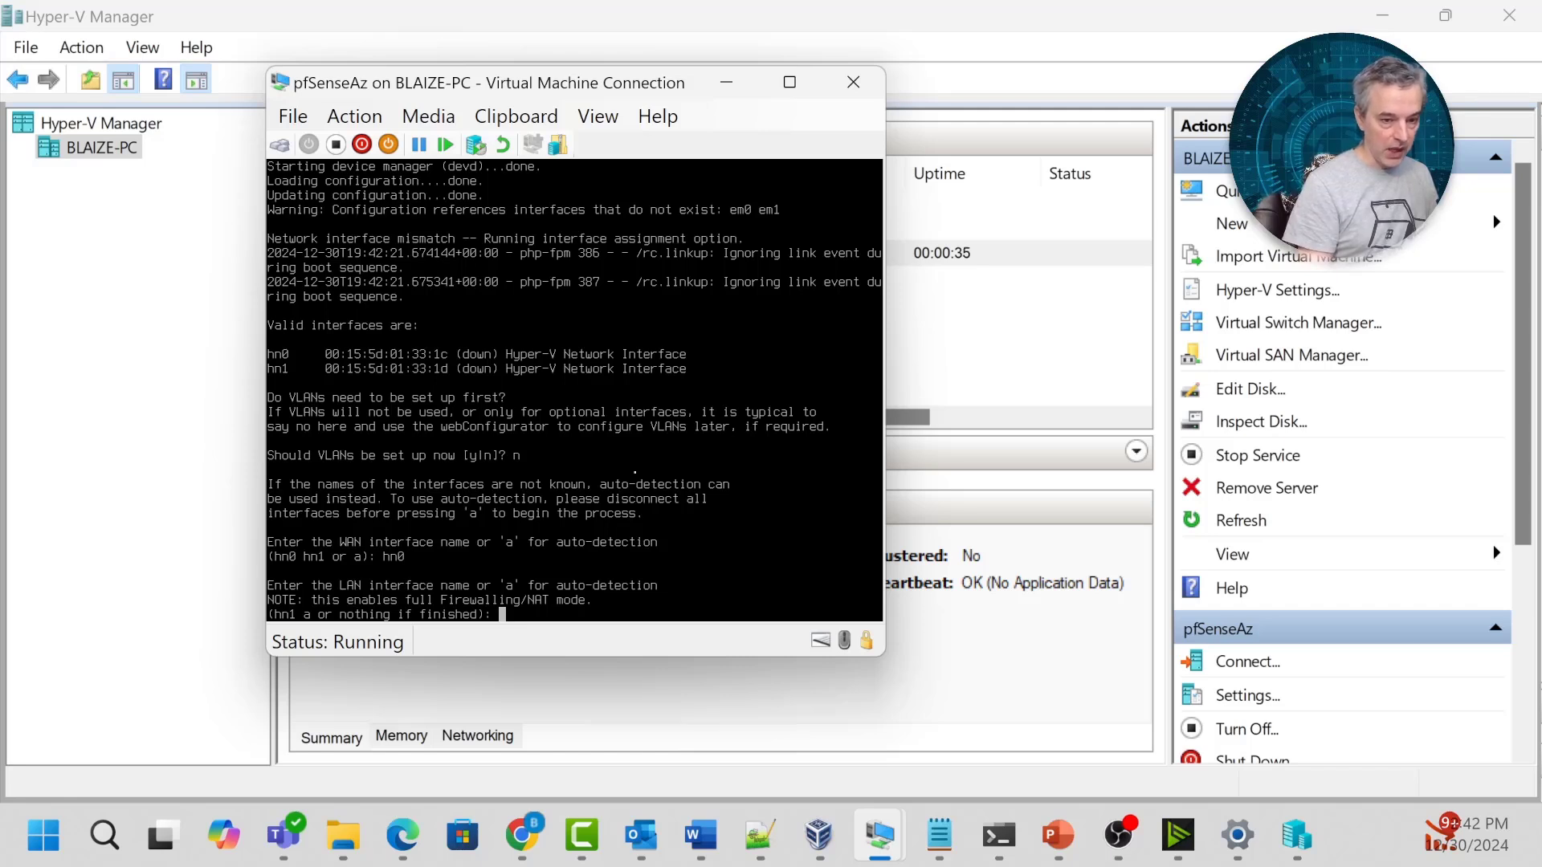
text(hn1)
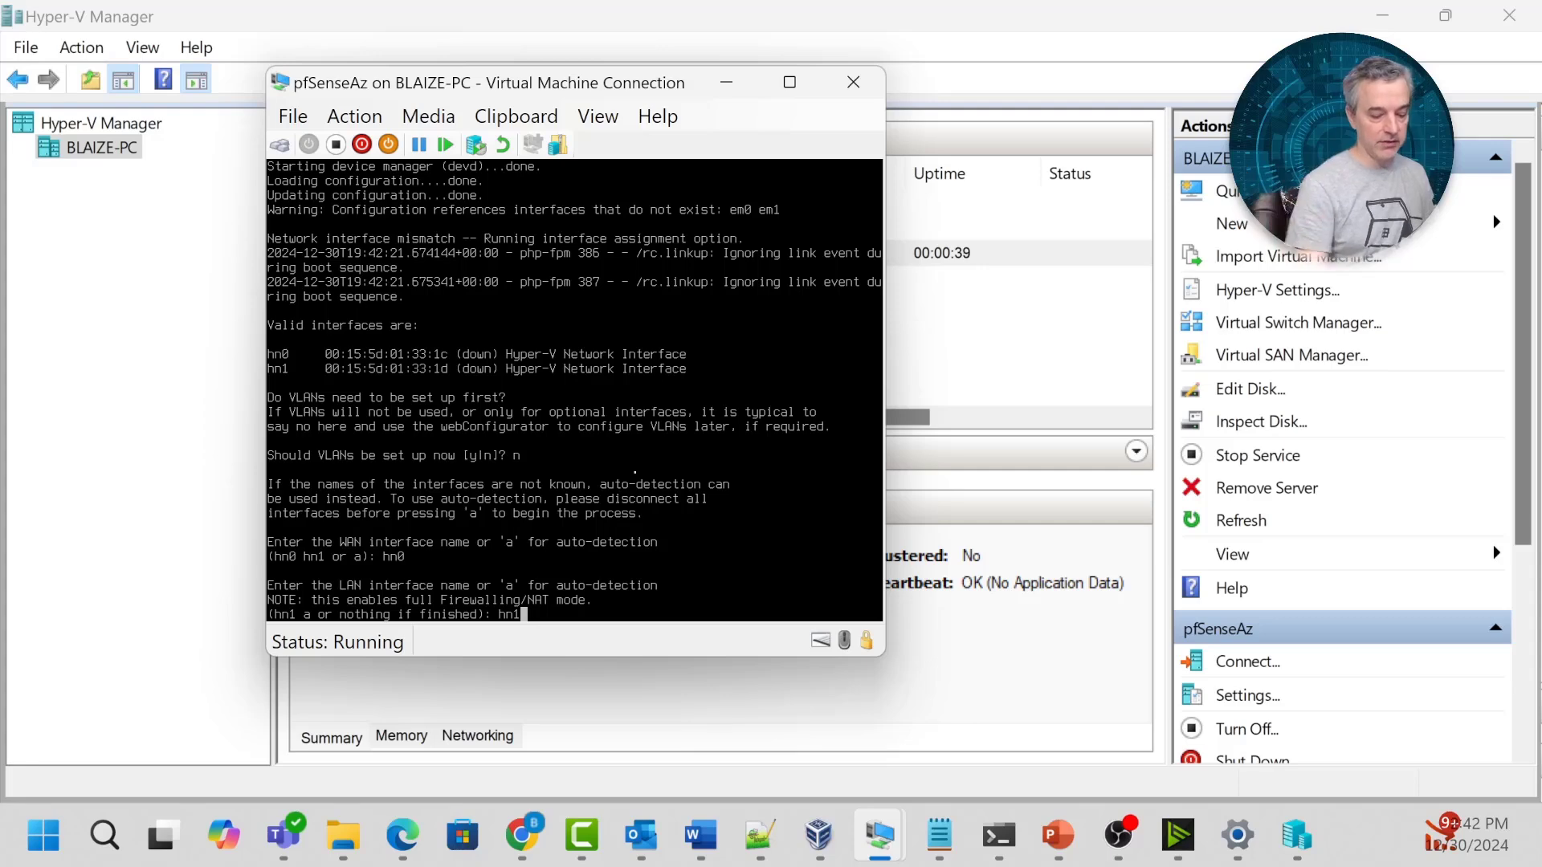
key(Return)
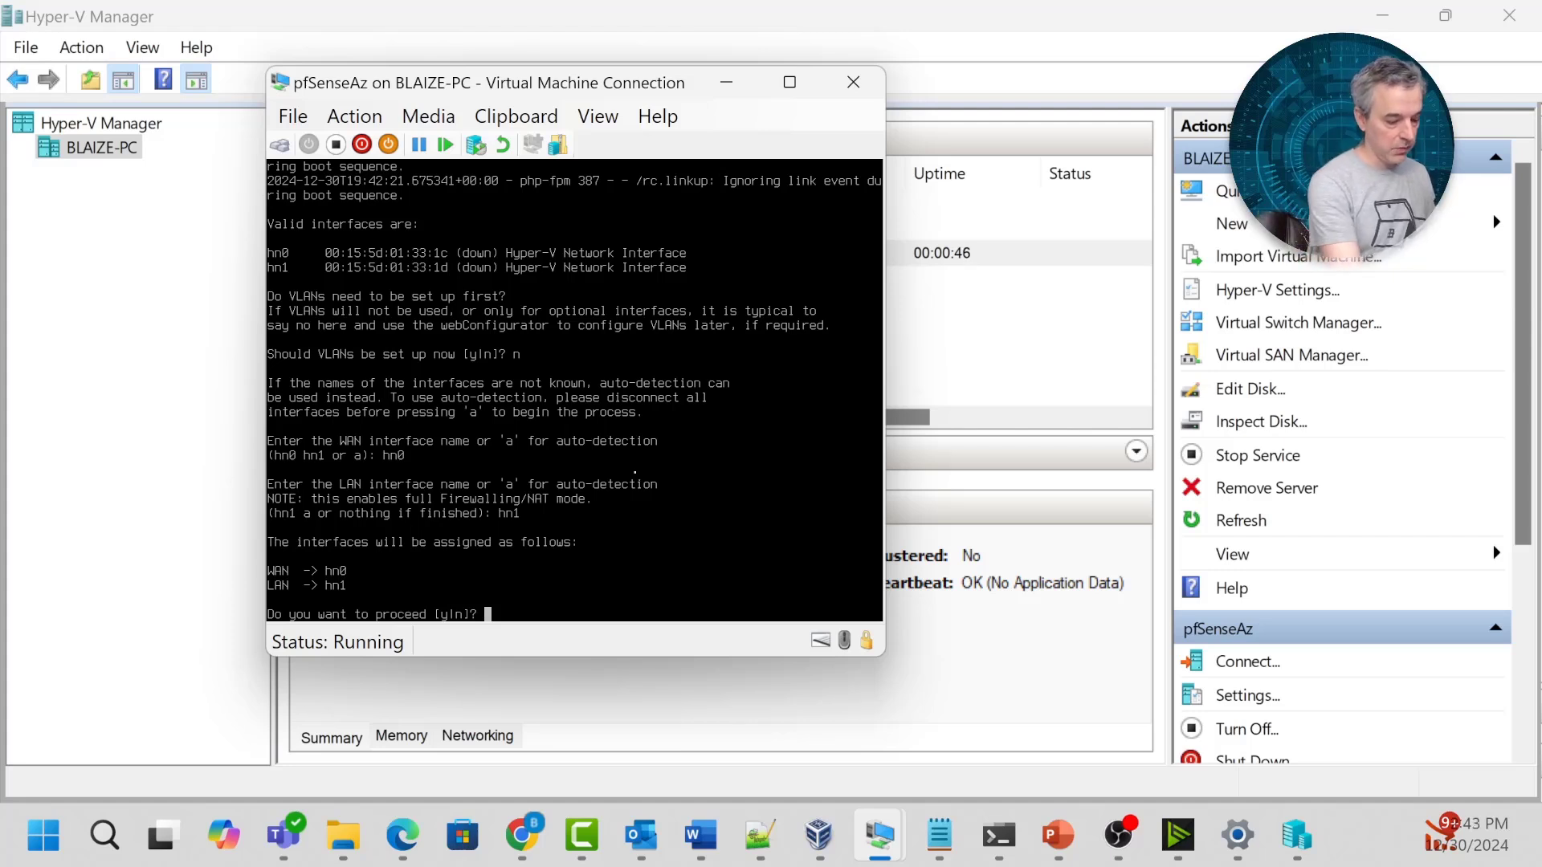
text(y)
key(Return)
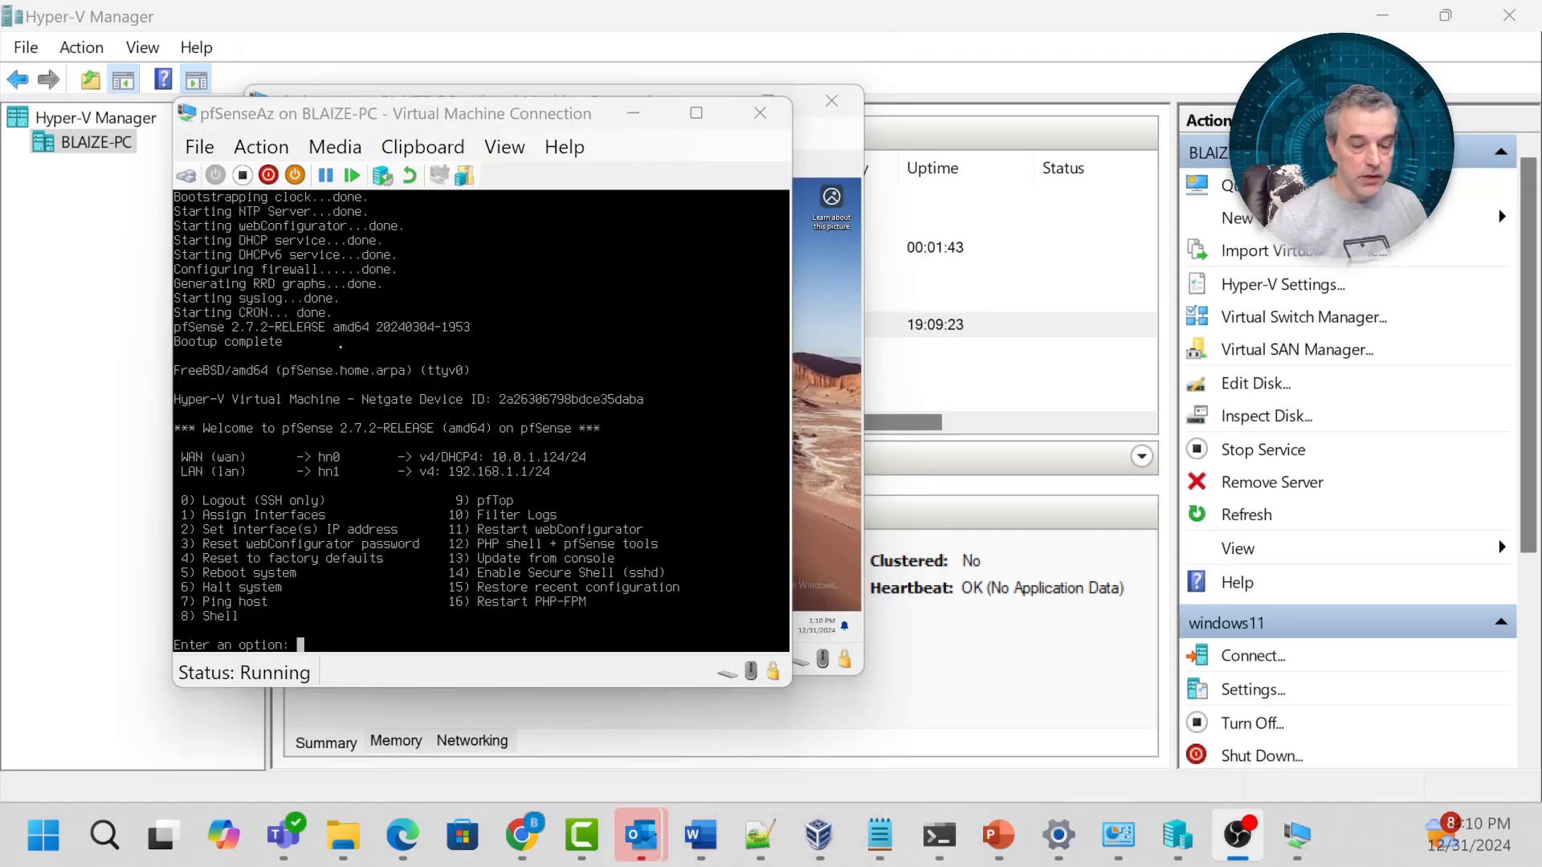
Move the pfSense console aside and bring the windows11 VM console forward.
mouse_move(438, 113)
mouse_down()
mouse_move(480, 115)
mouse_move(464, 117)
mouse_up()
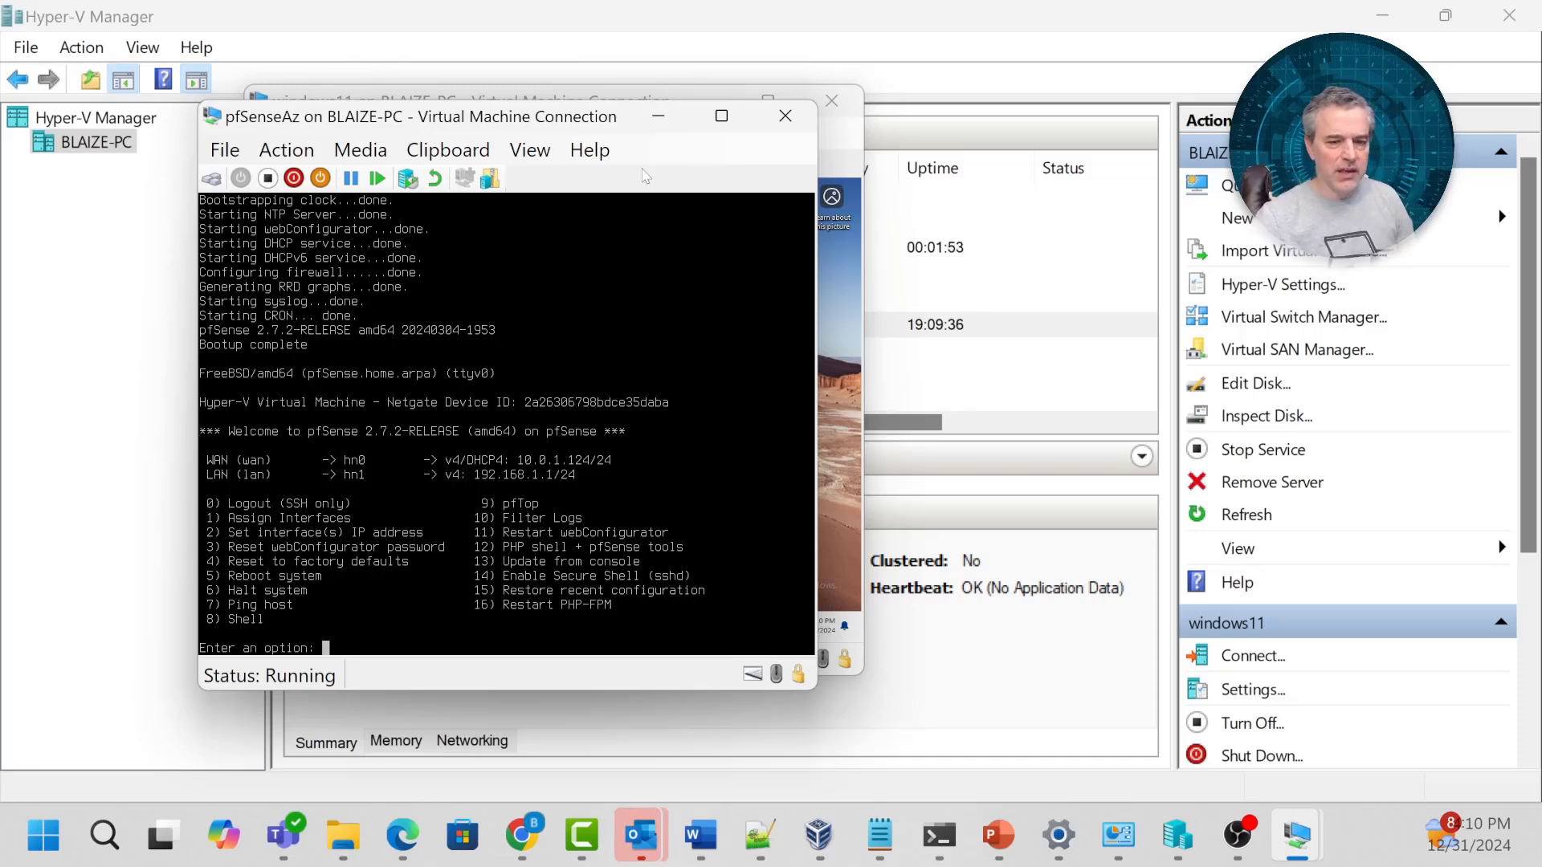
click(602, 96)
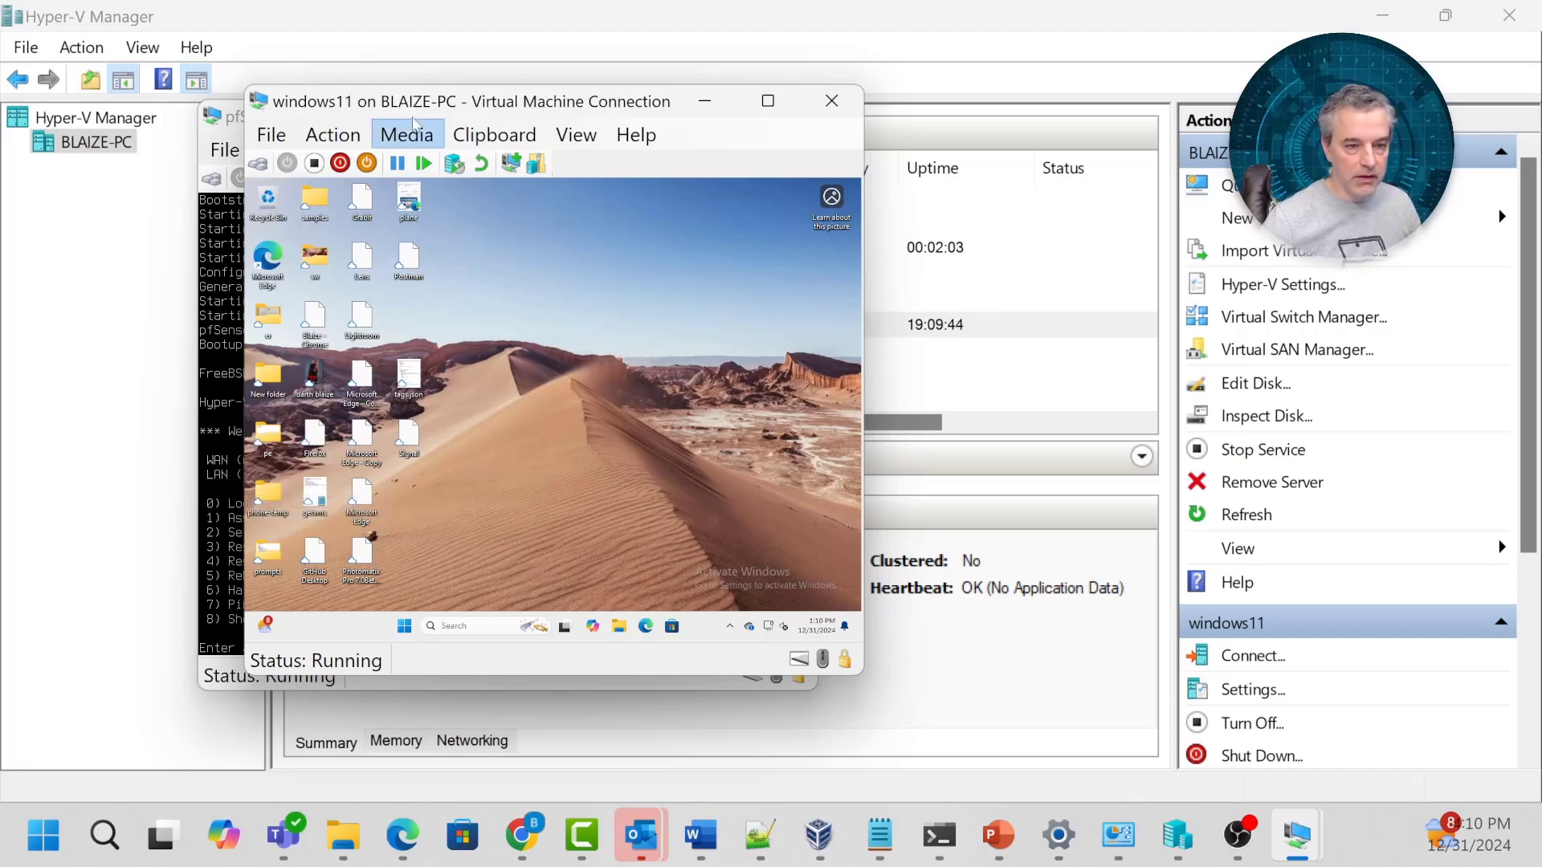
Open Edge in the VM, browse to 192.168.1.1, and bypass the certificate warning.
drag(517, 104, 576, 132)
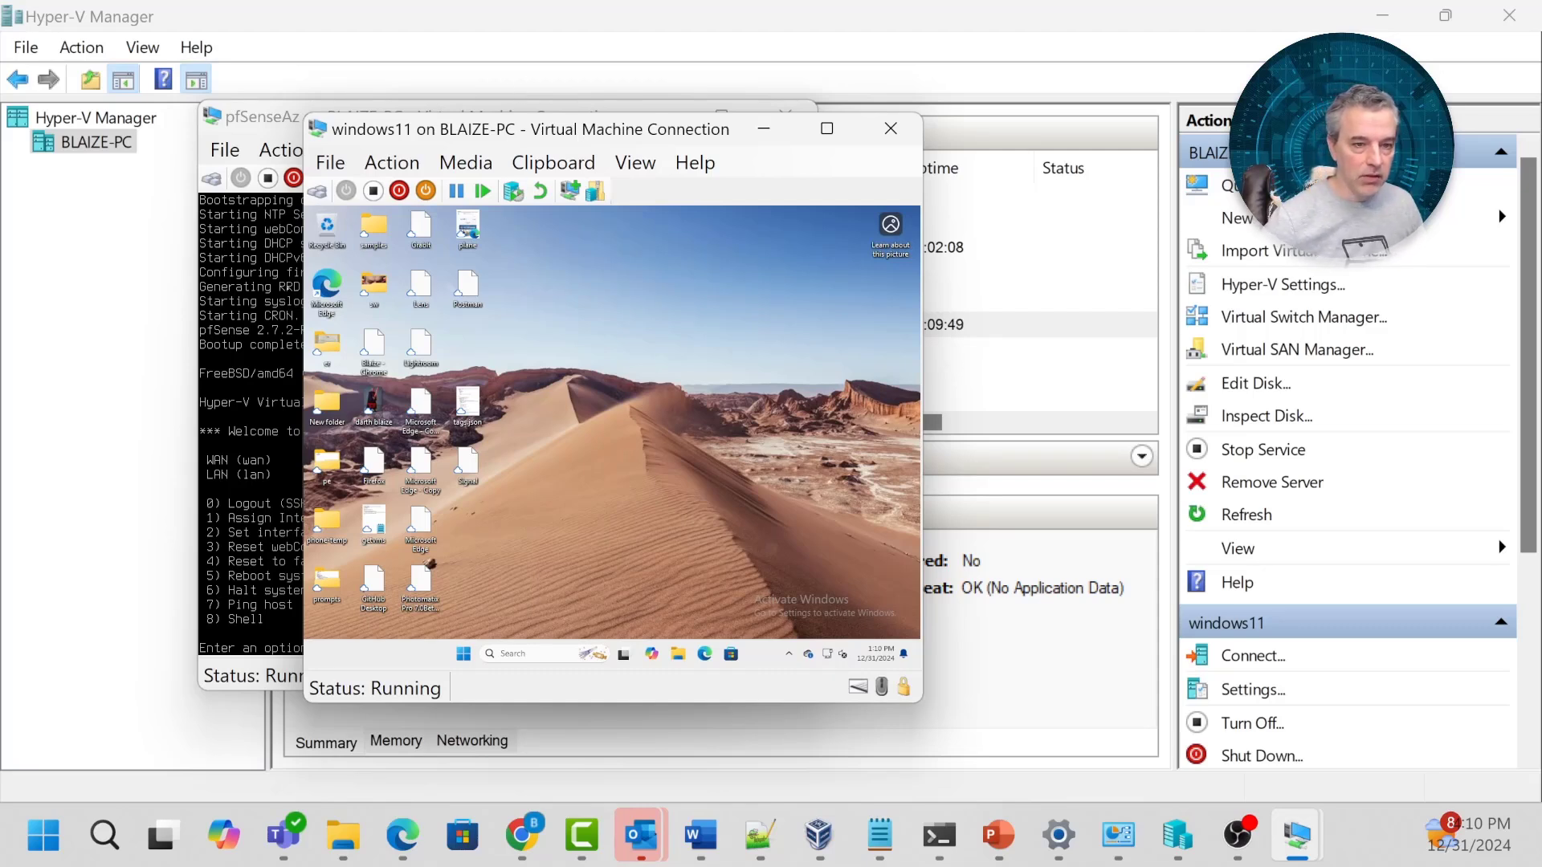
double_click(317, 293)
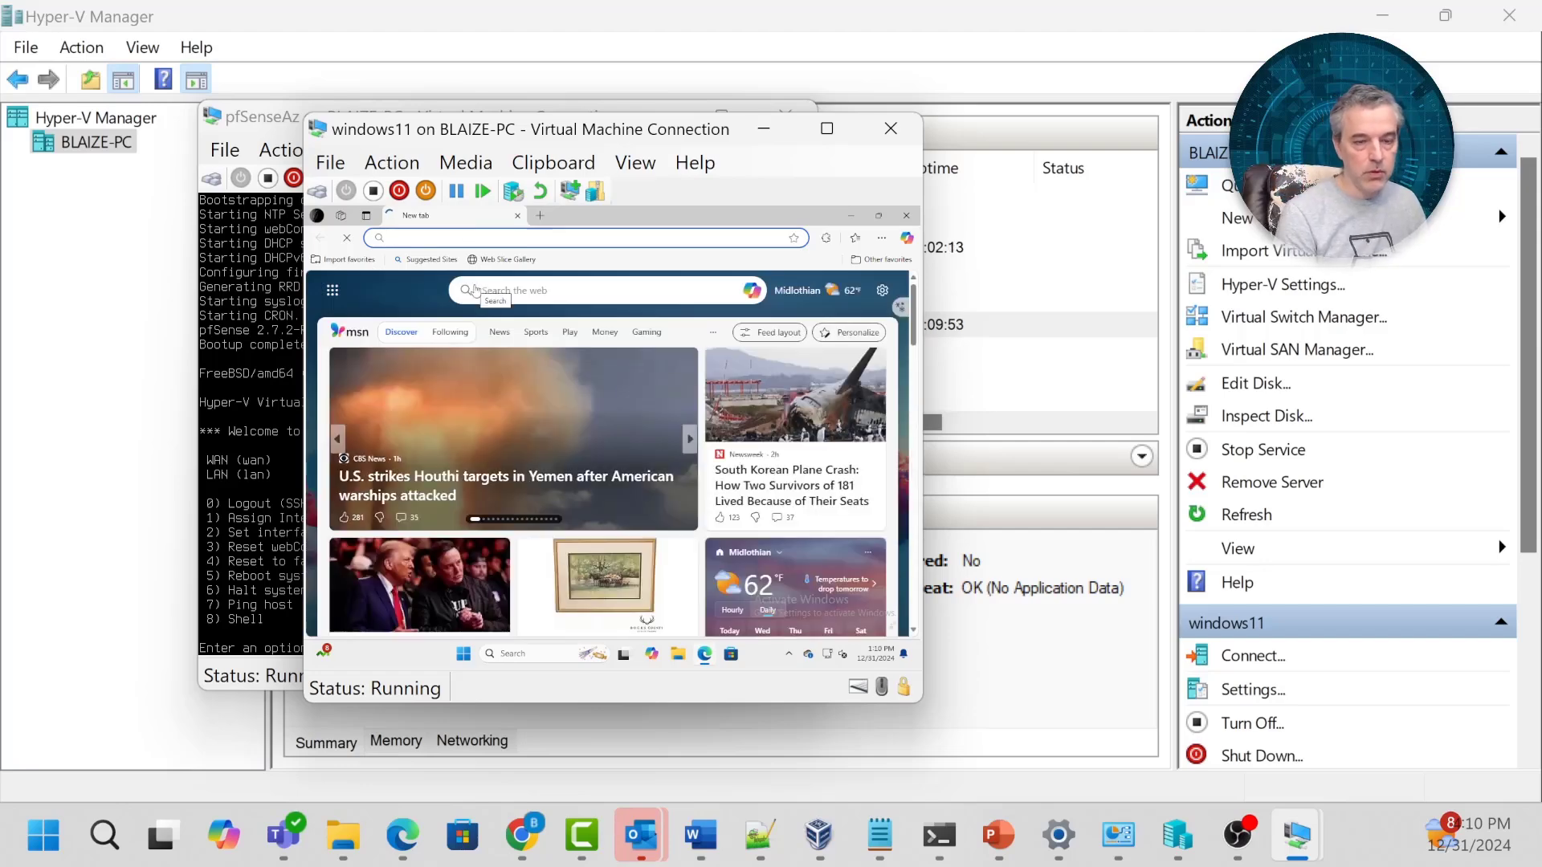
text(192.168.1.1)
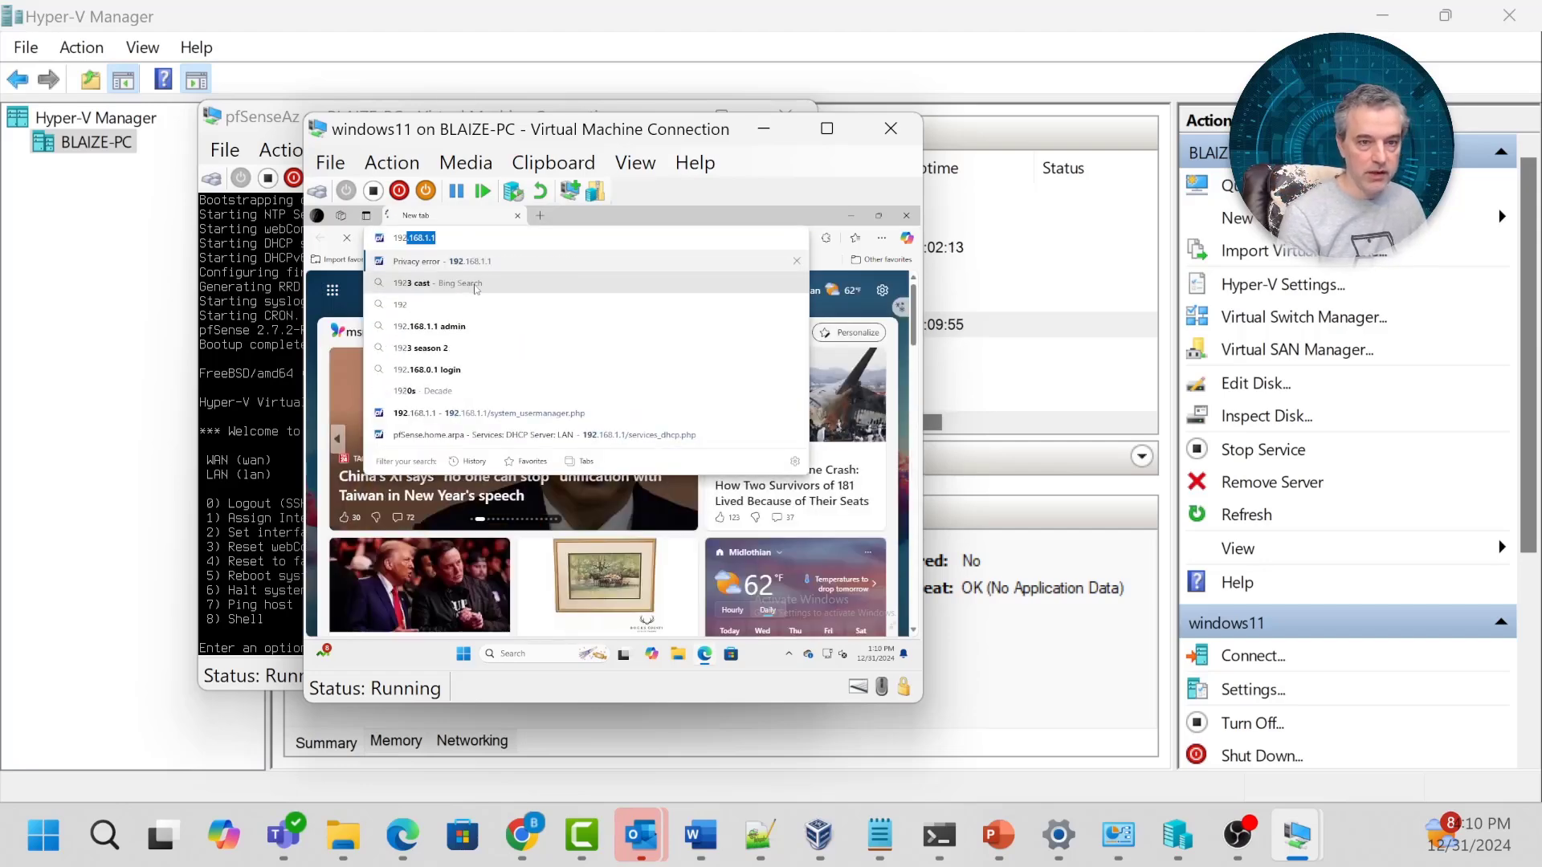
key(Return)
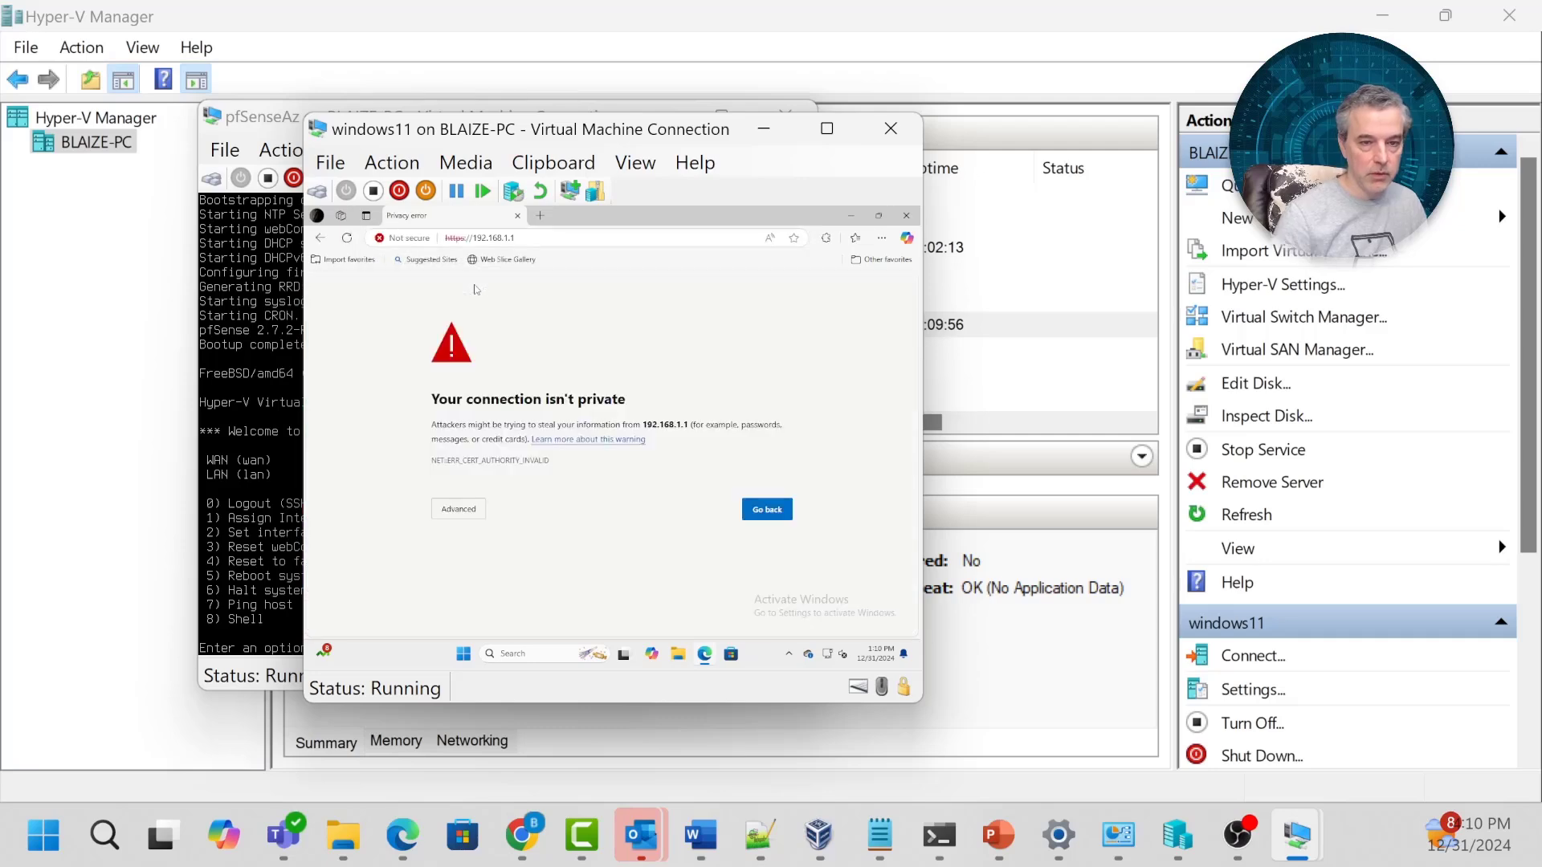
click(459, 511)
click(483, 604)
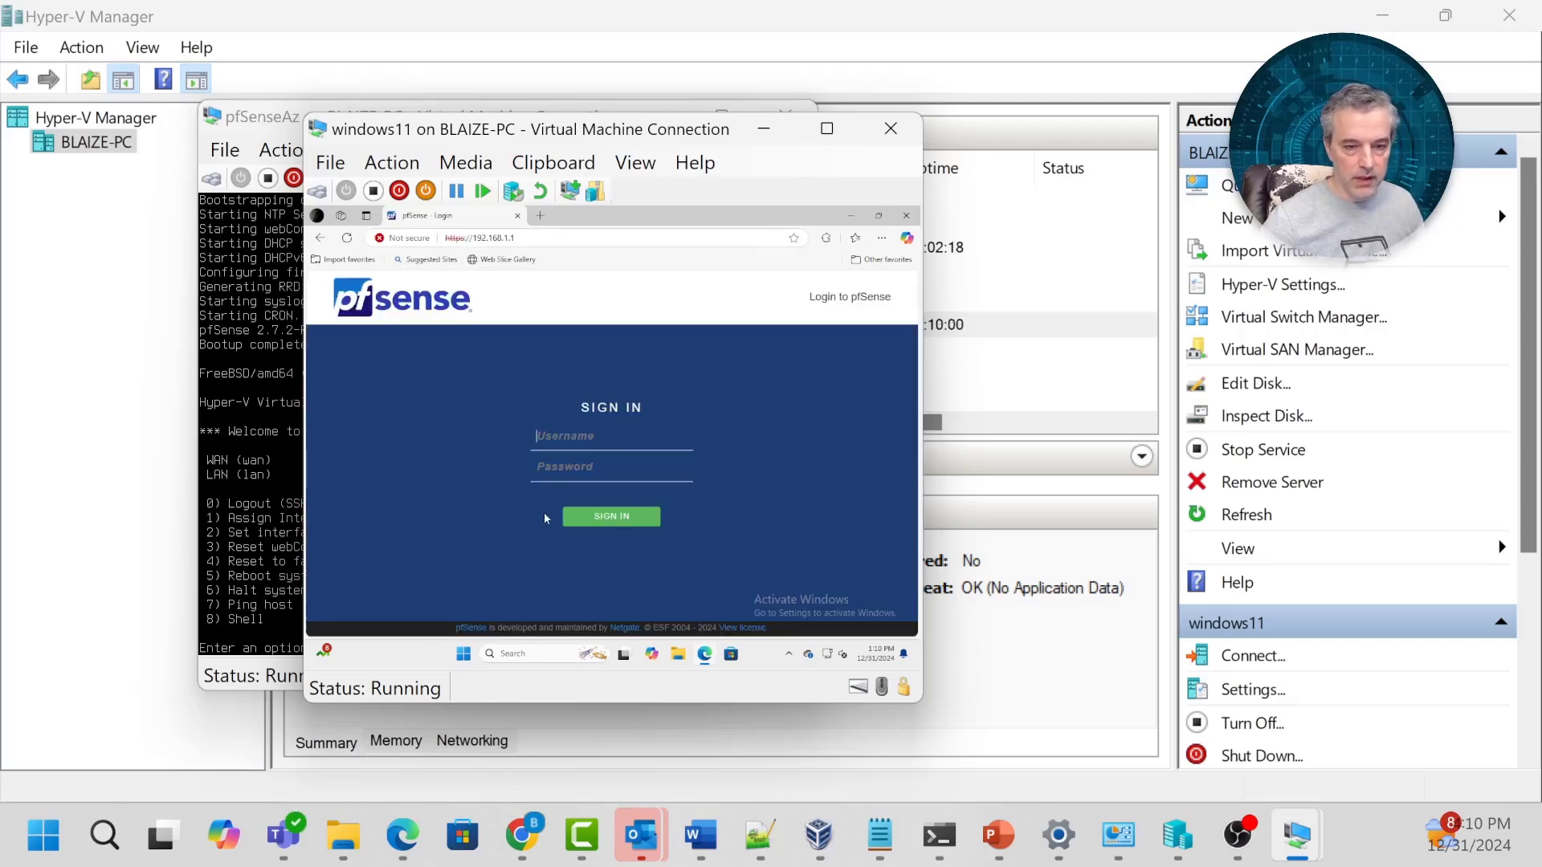
Sign in to pfSense with the saved administrator login and password.
click(561, 464)
click(561, 466)
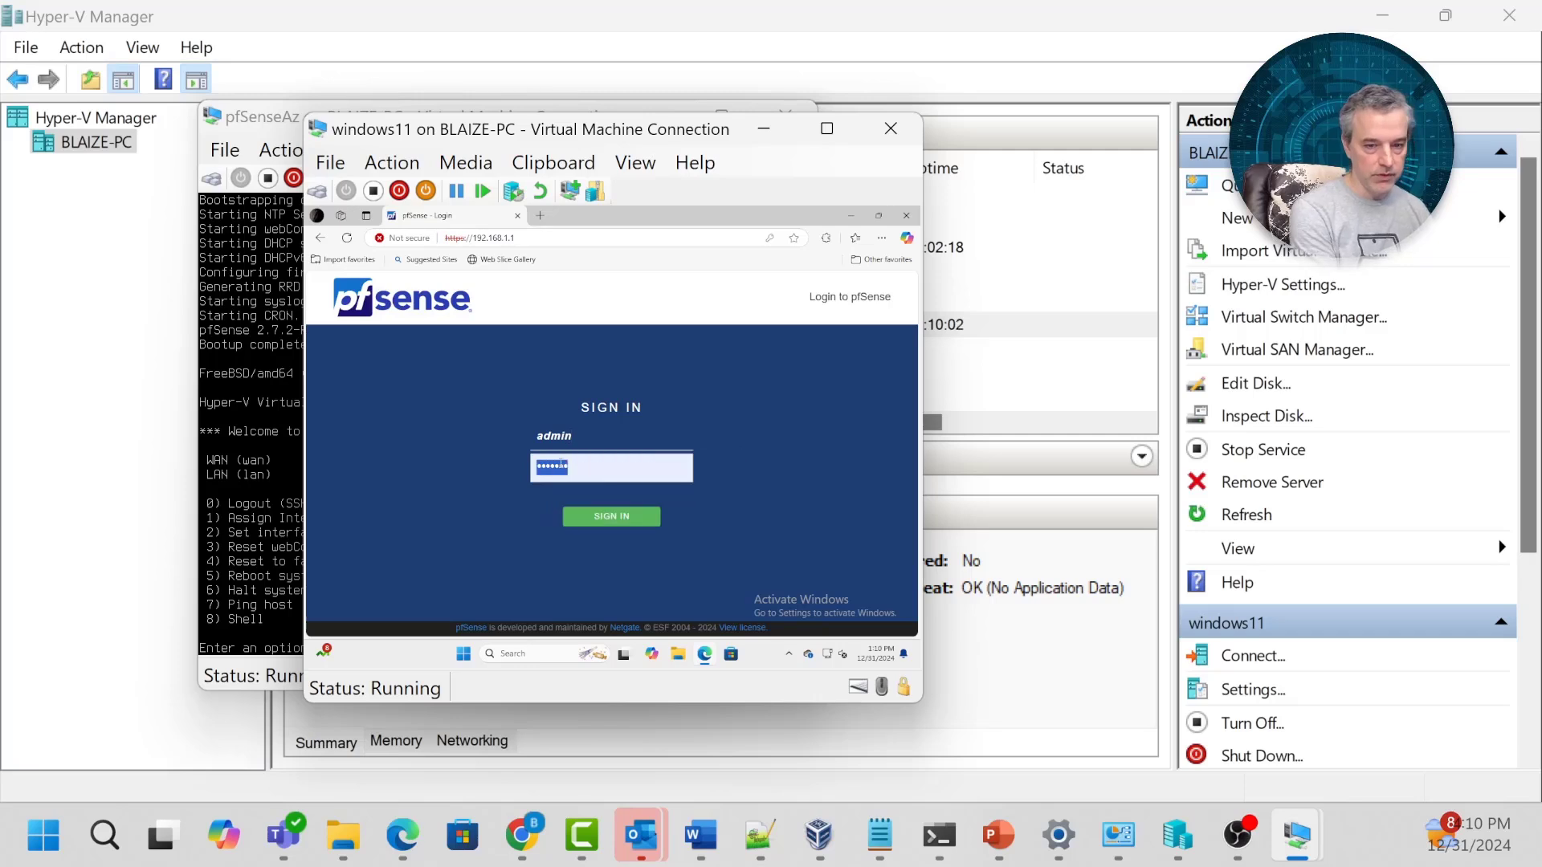
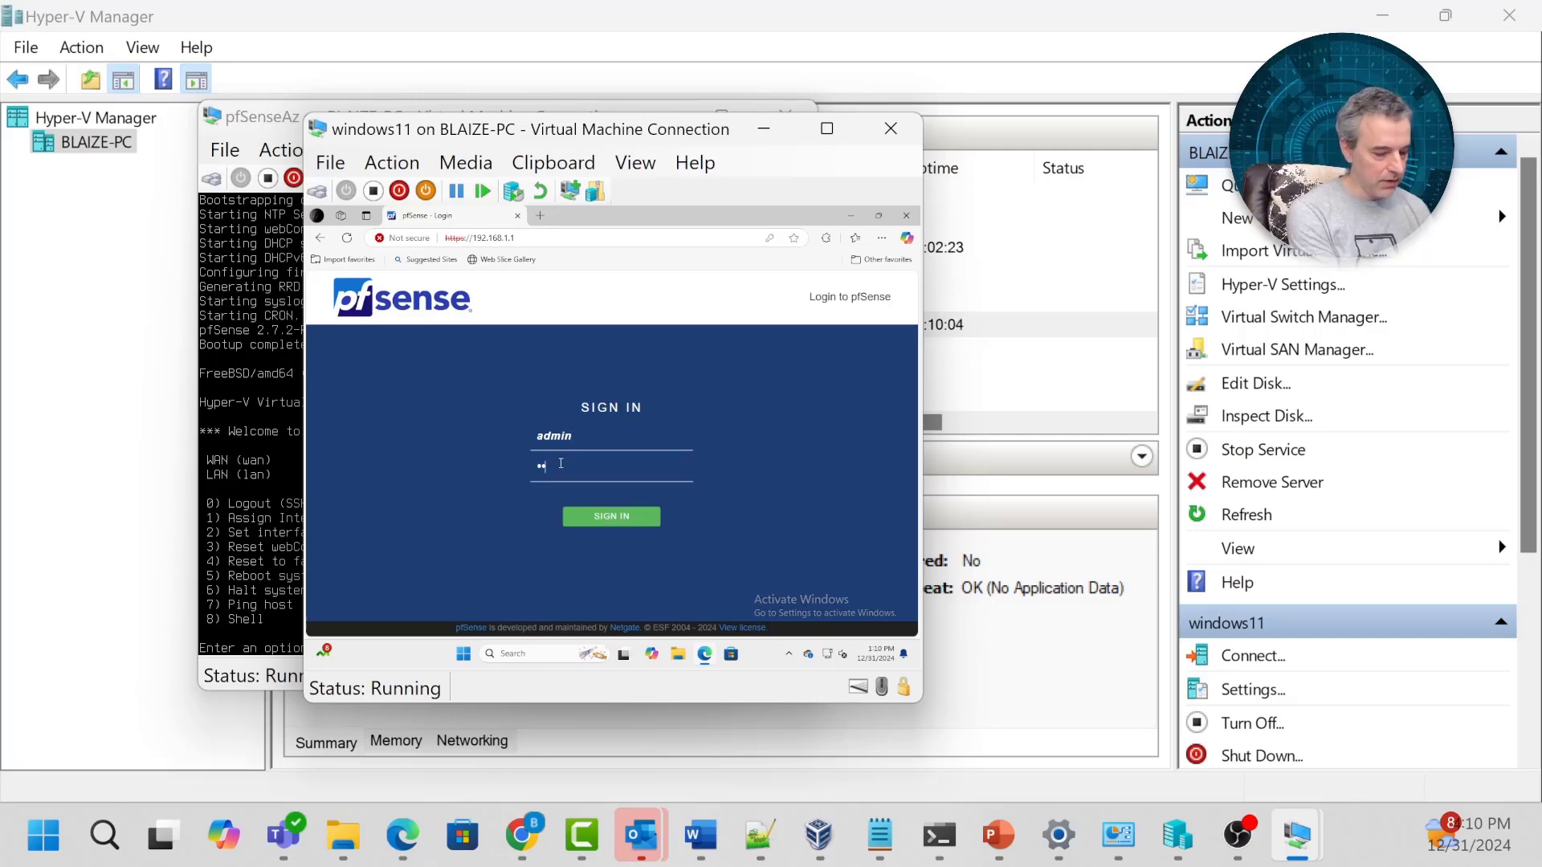
key(Return)
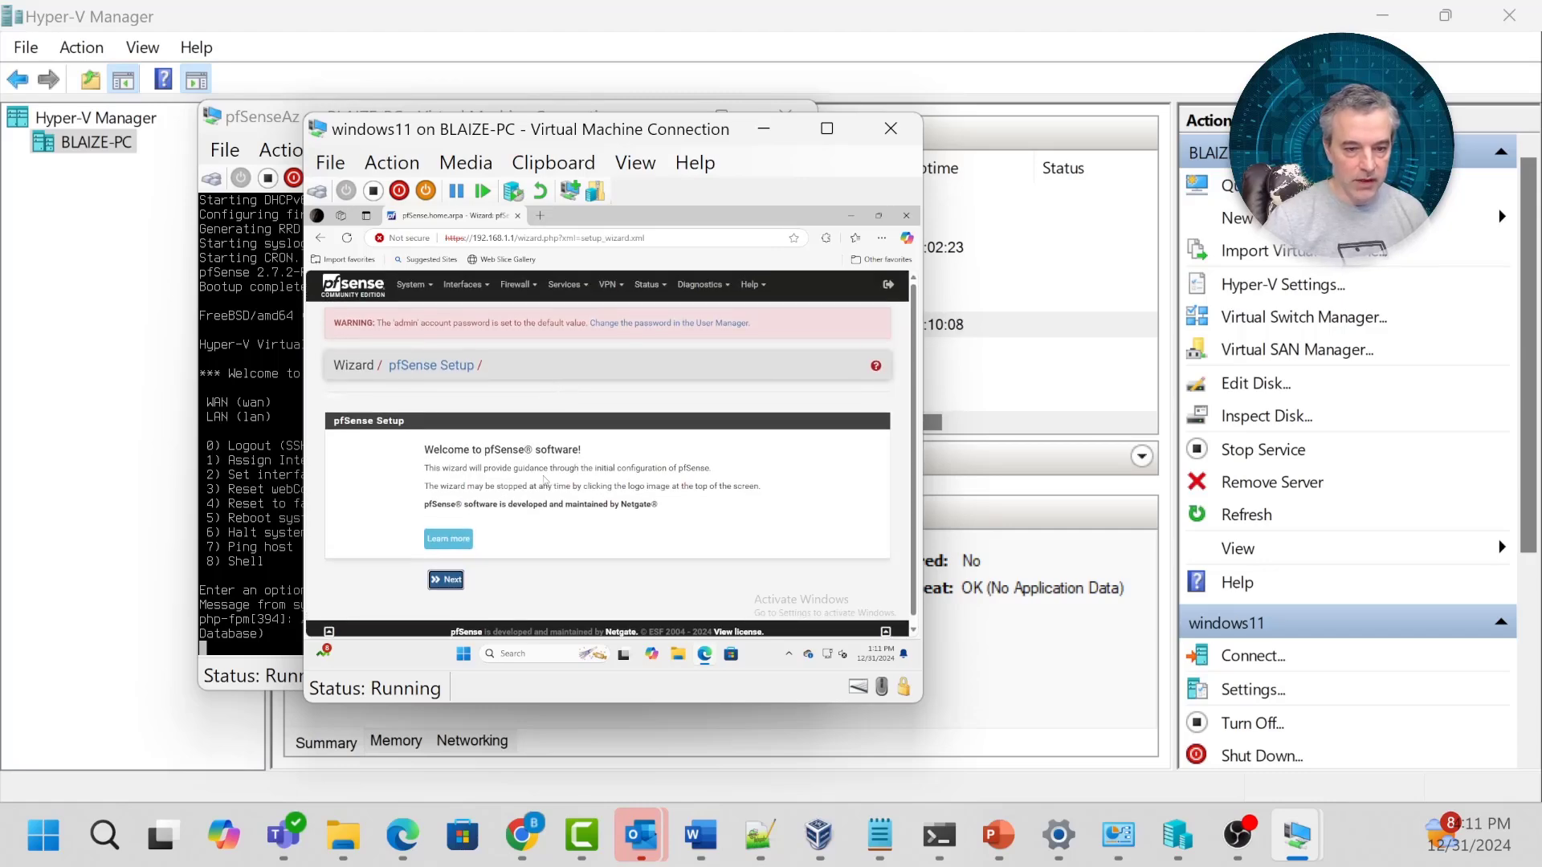
Advance the pfSense wizard past Welcome and Step 1 to General Information (hostname pfSense, domain home.arpa).
click(448, 581)
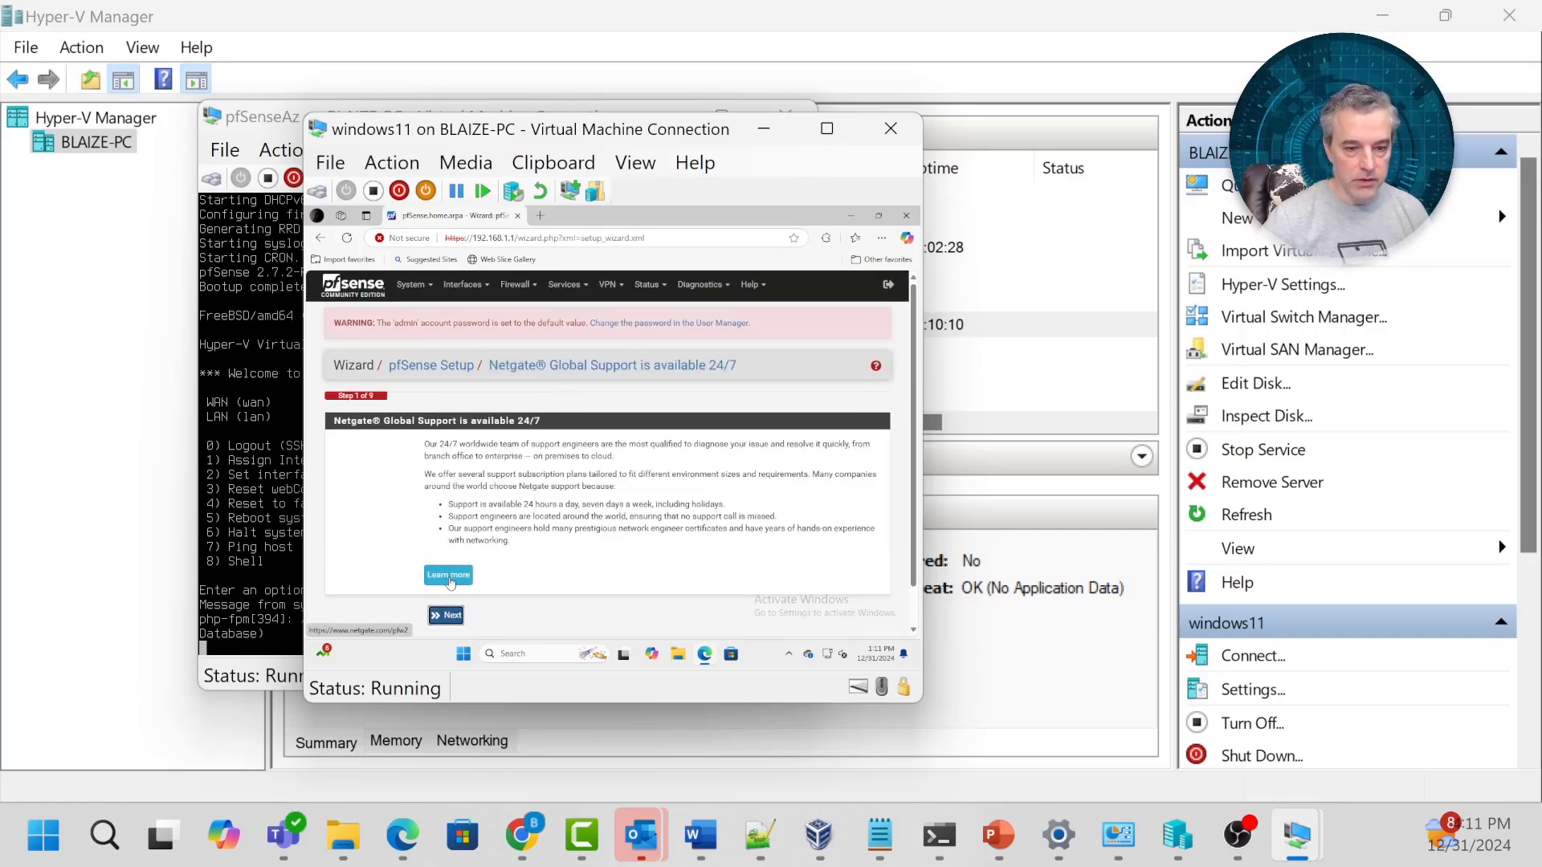
click(451, 619)
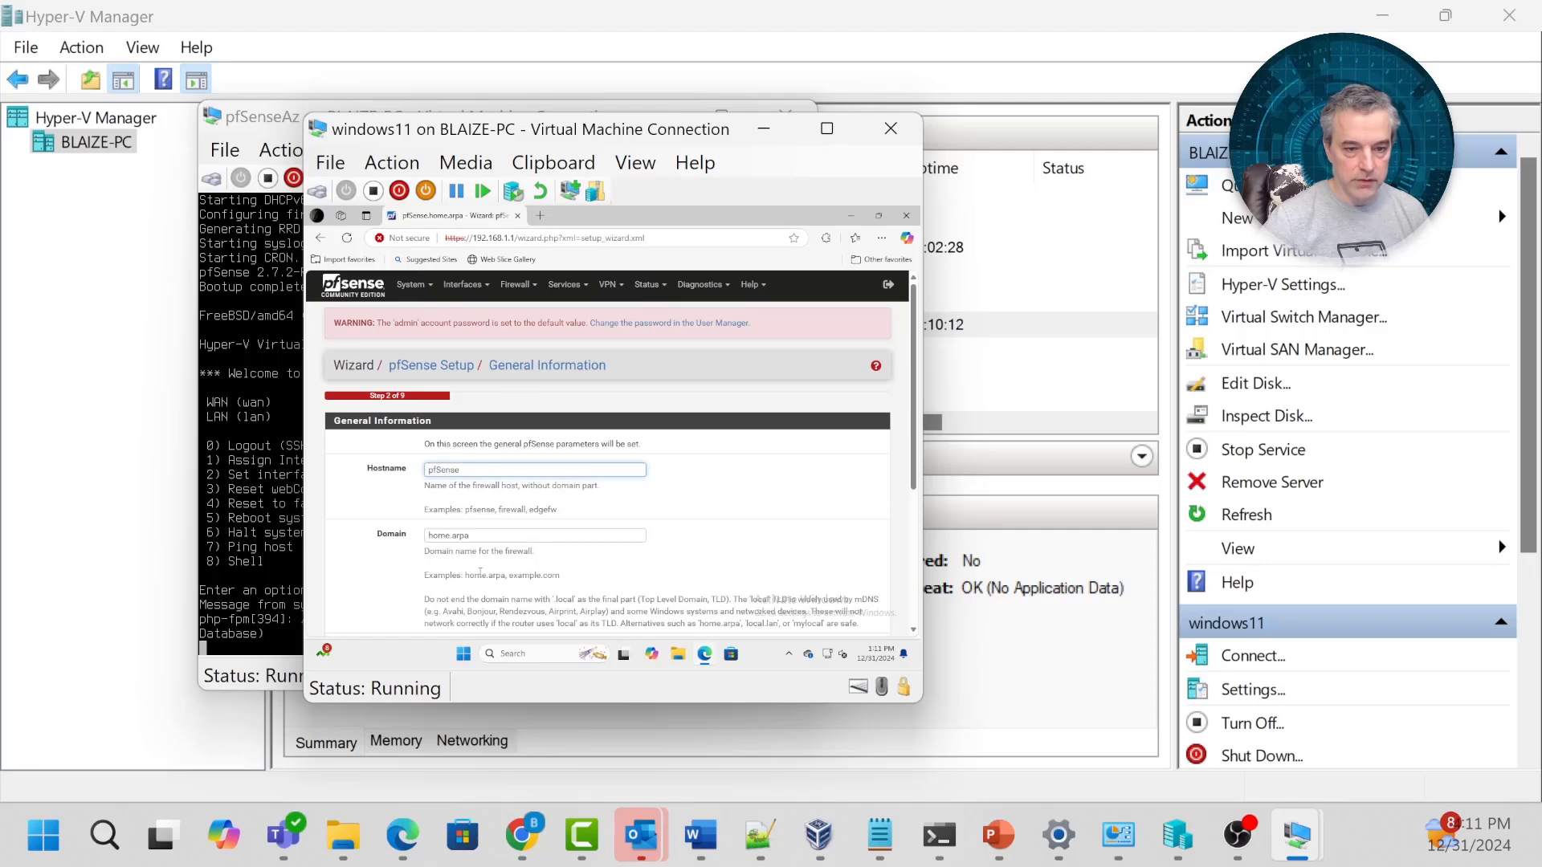
scroll(480, 573, down, 1)
scroll(492, 549, down, 3)
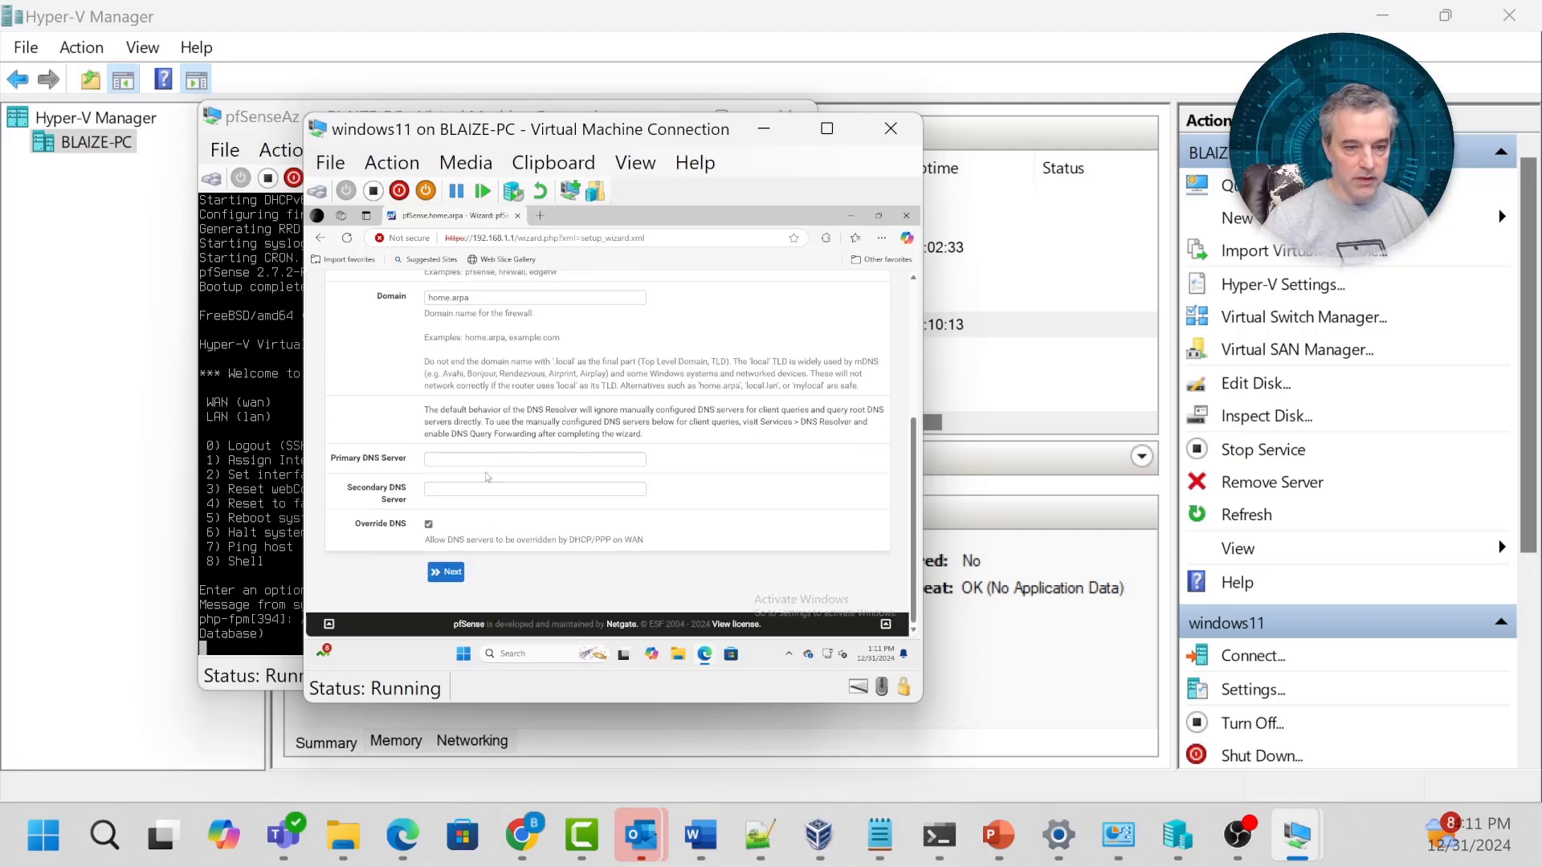
click(483, 459)
scroll(514, 530, up, 4)
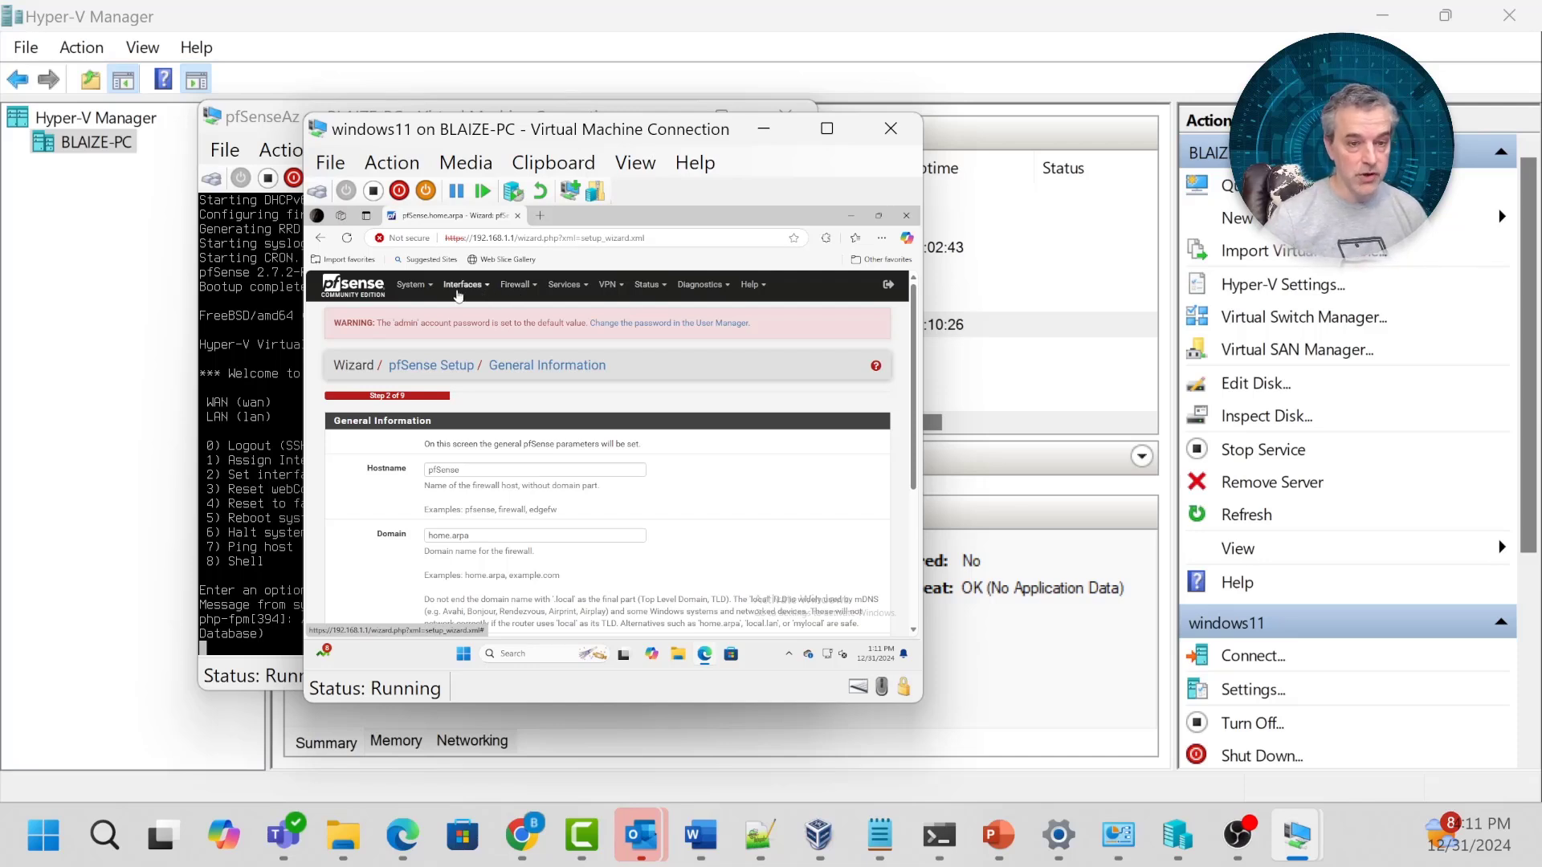
Under System > Advanced, enable Serial Terminal with Serial Console as primary console and save.
click(411, 283)
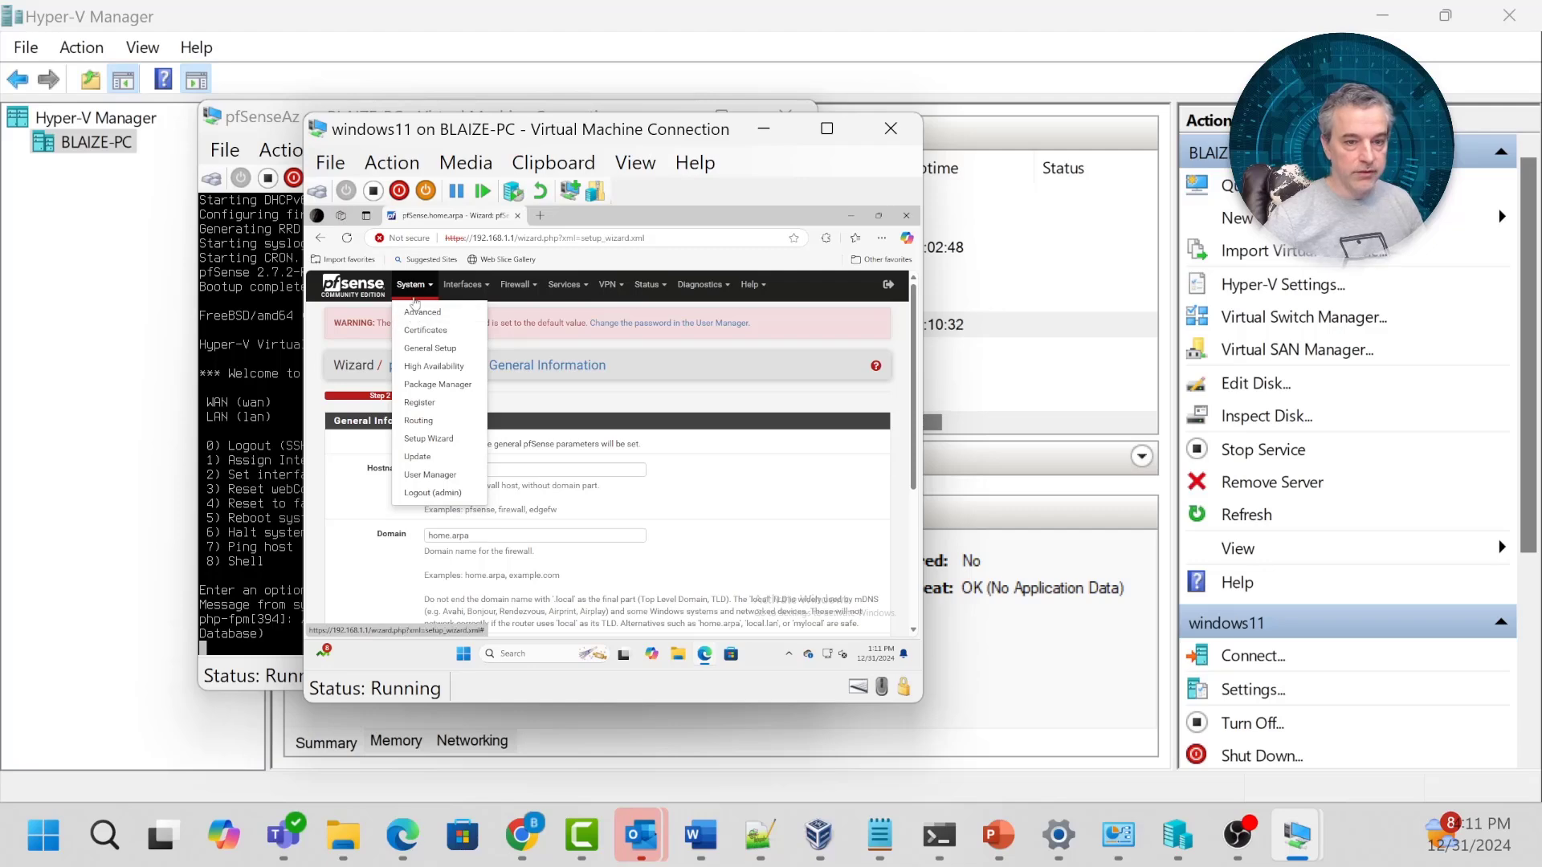
click(413, 316)
scroll(730, 461, down, 5)
scroll(730, 462, down, 10)
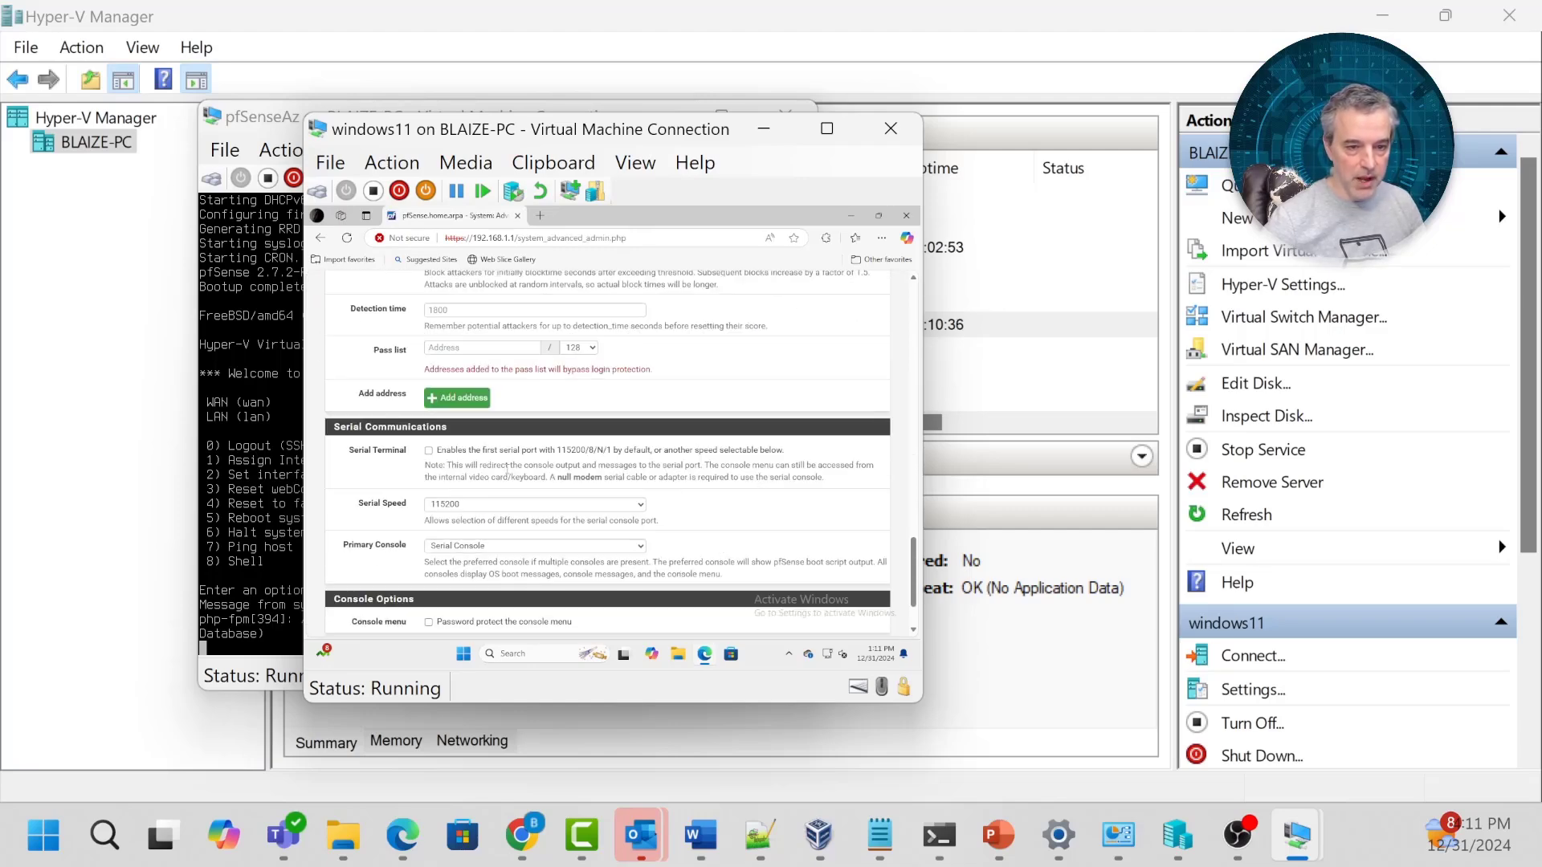
click(429, 450)
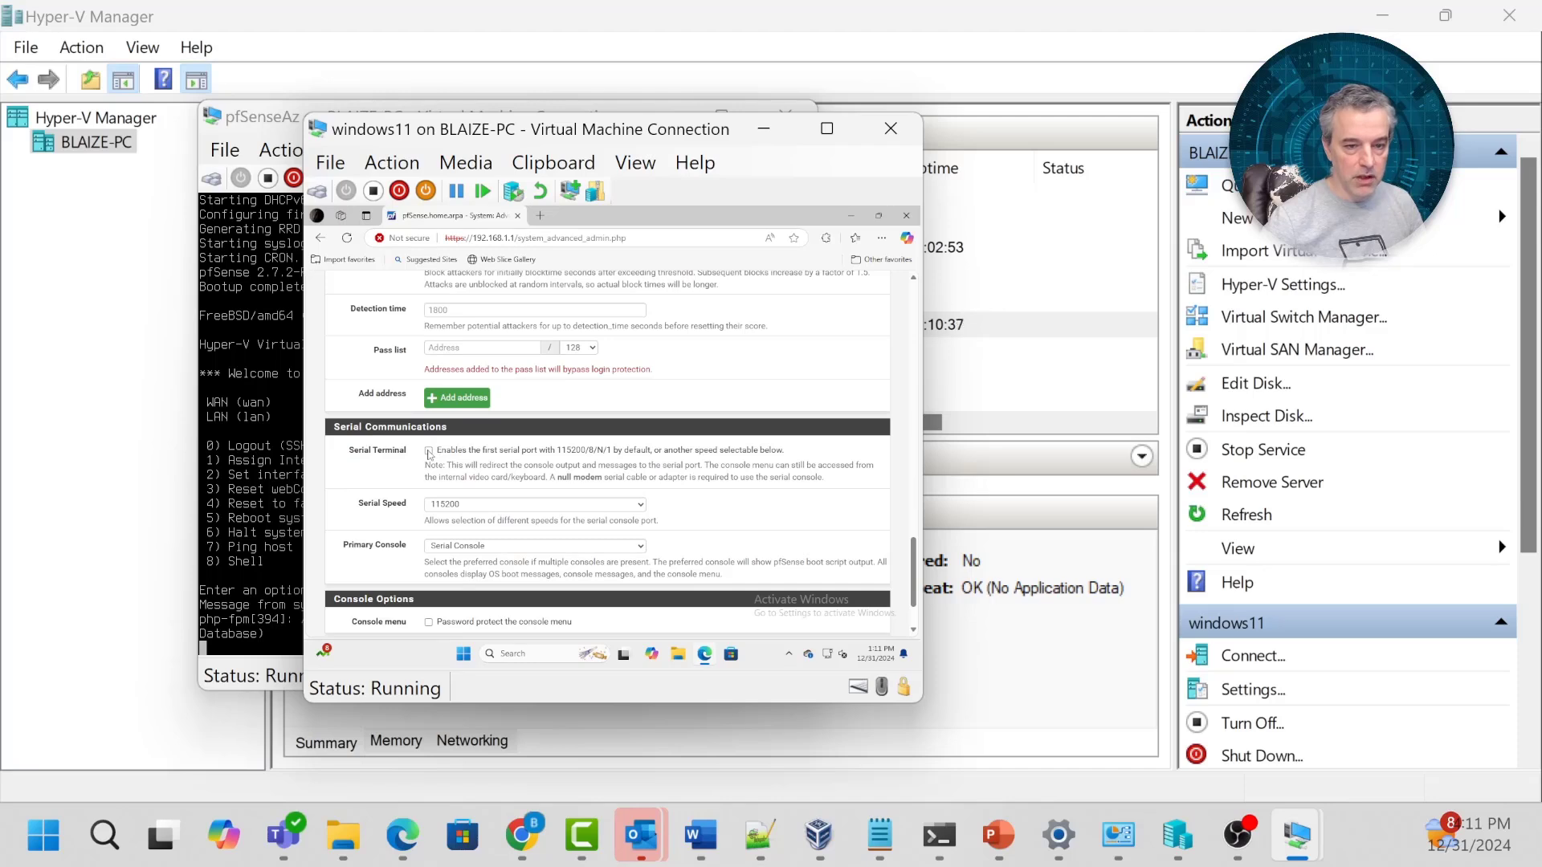
click(539, 551)
click(443, 546)
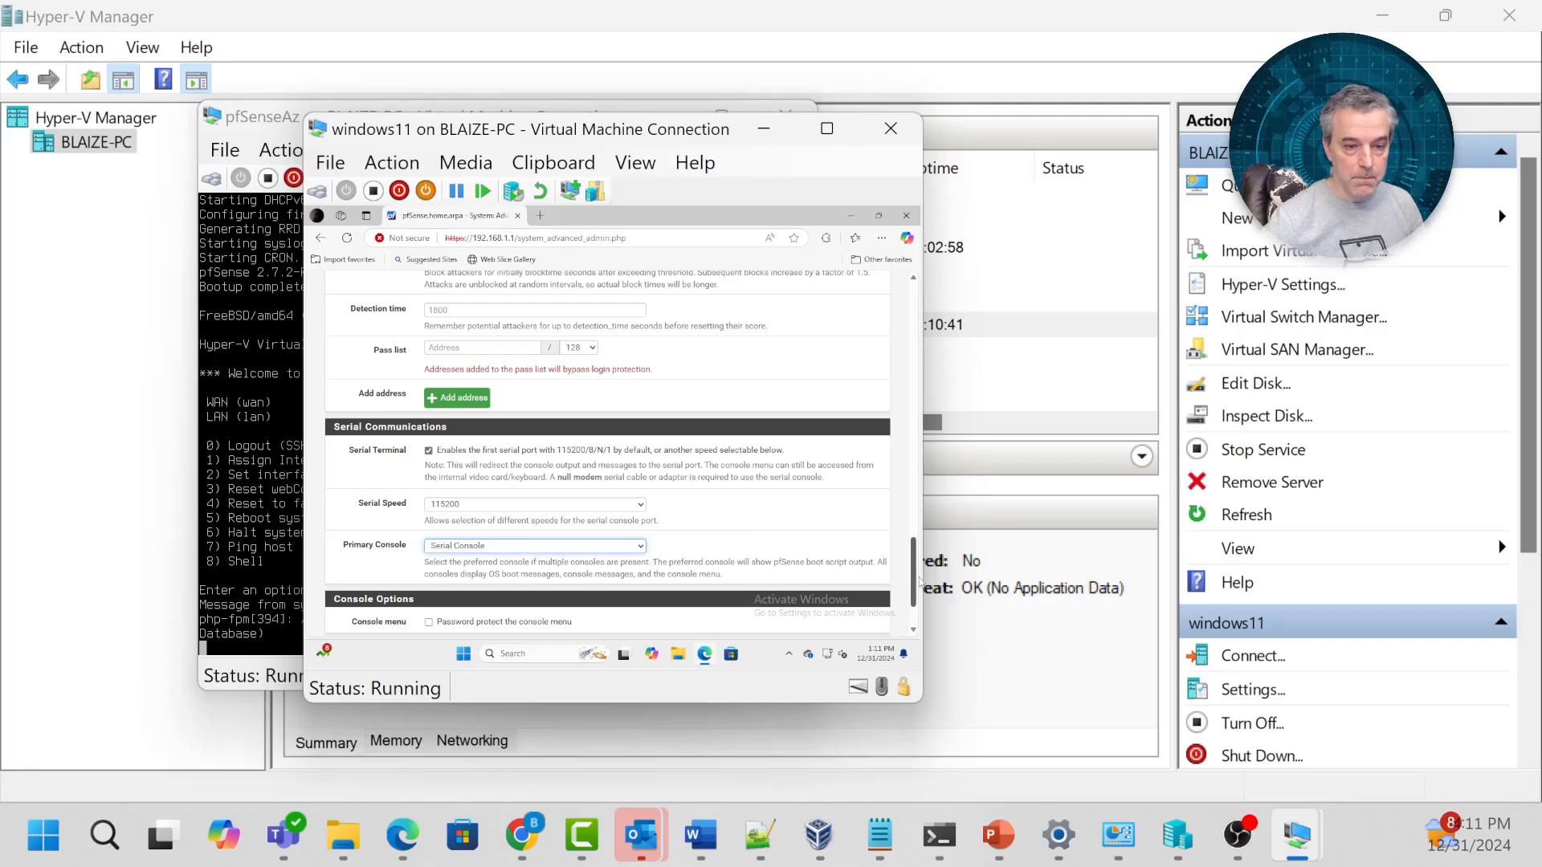
scroll(912, 596, down, 2)
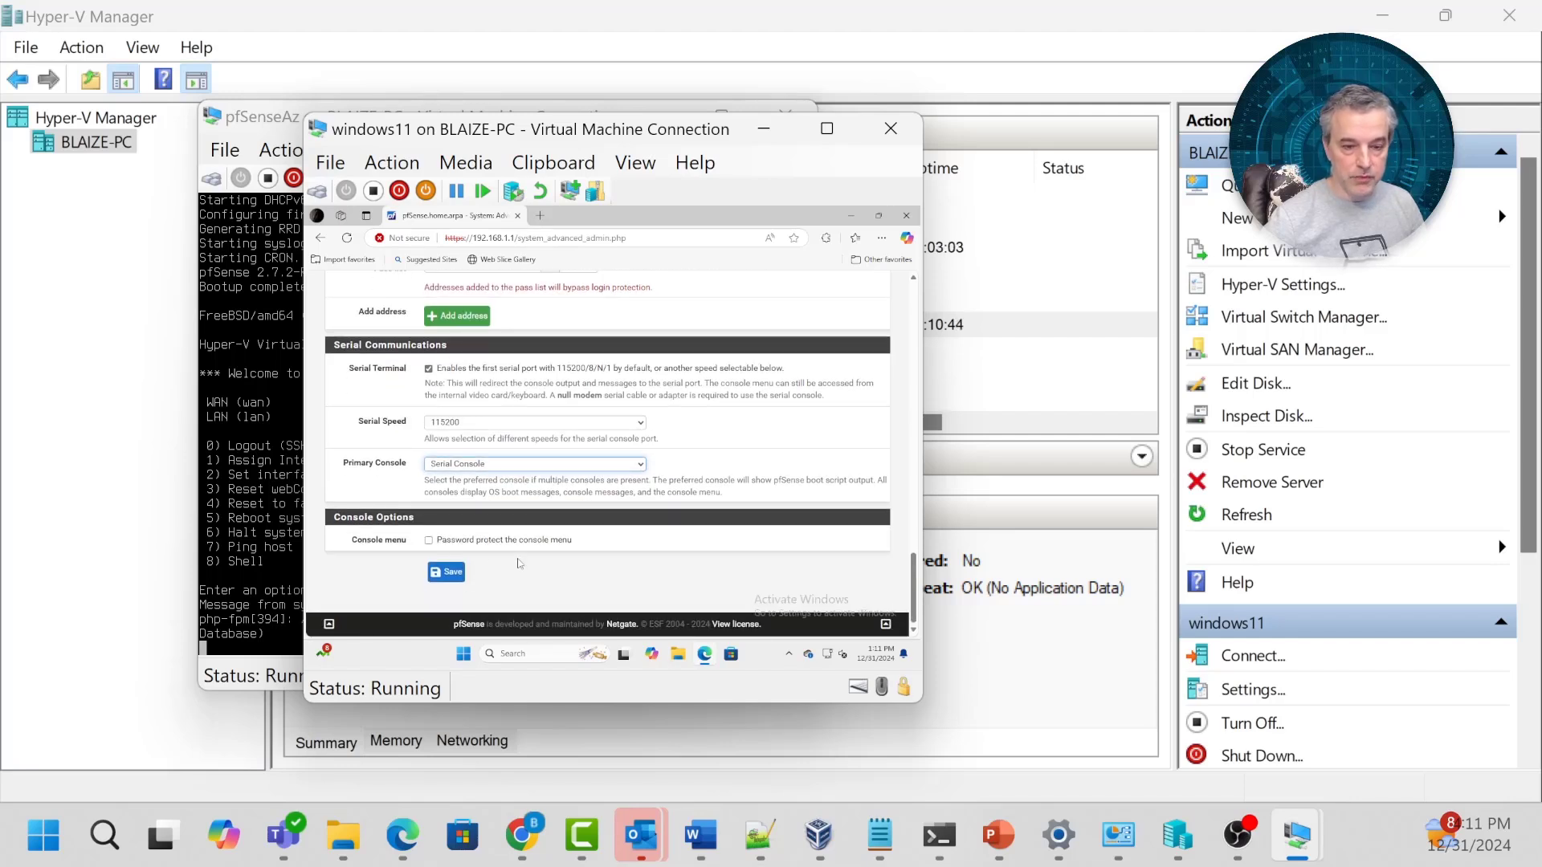
click(444, 575)
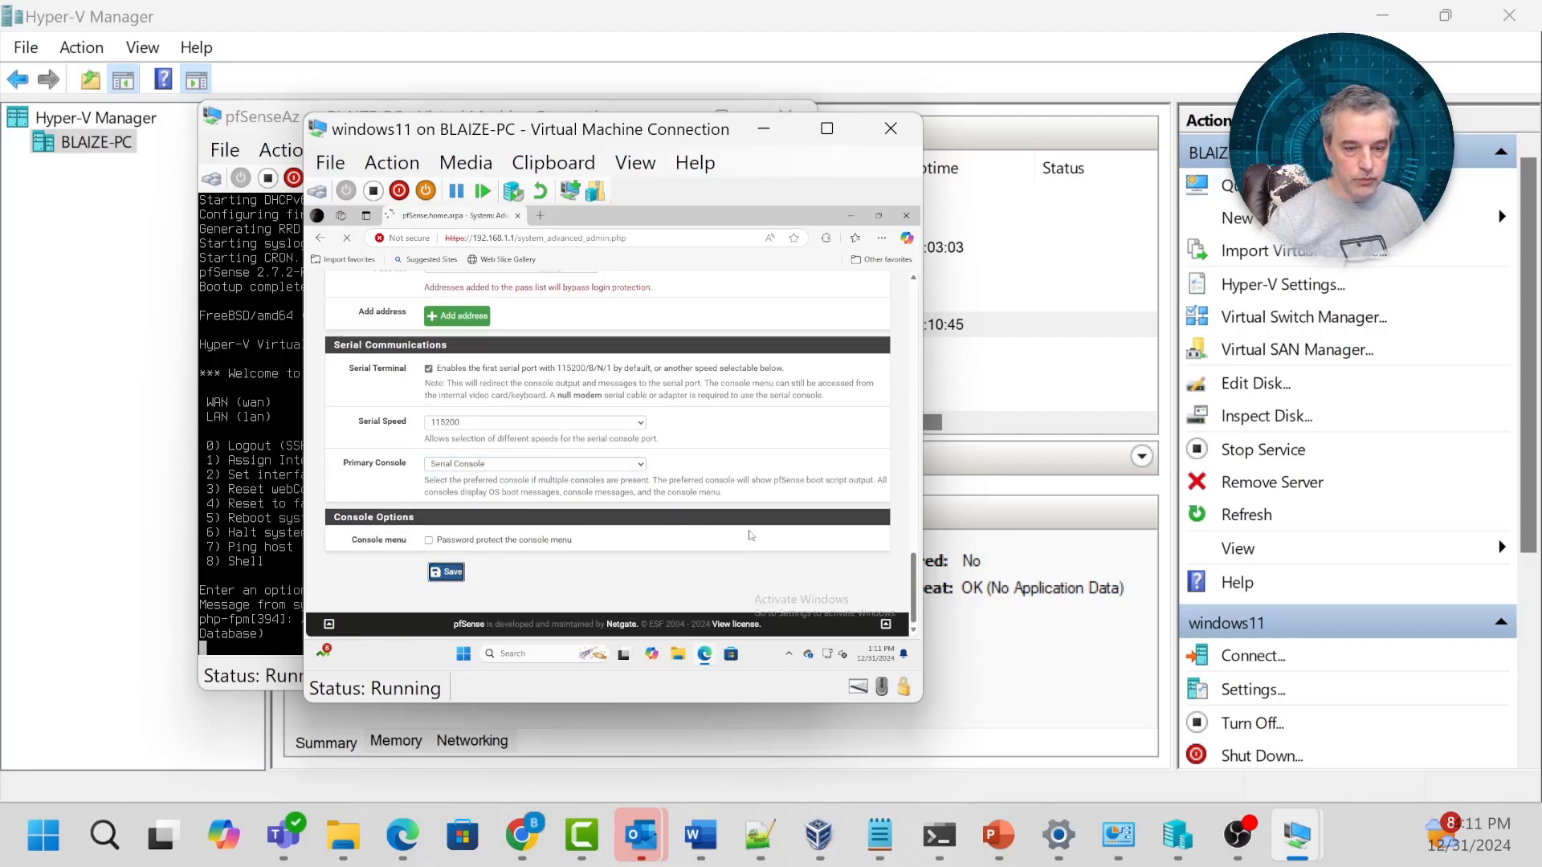
scroll(763, 534, up, 10)
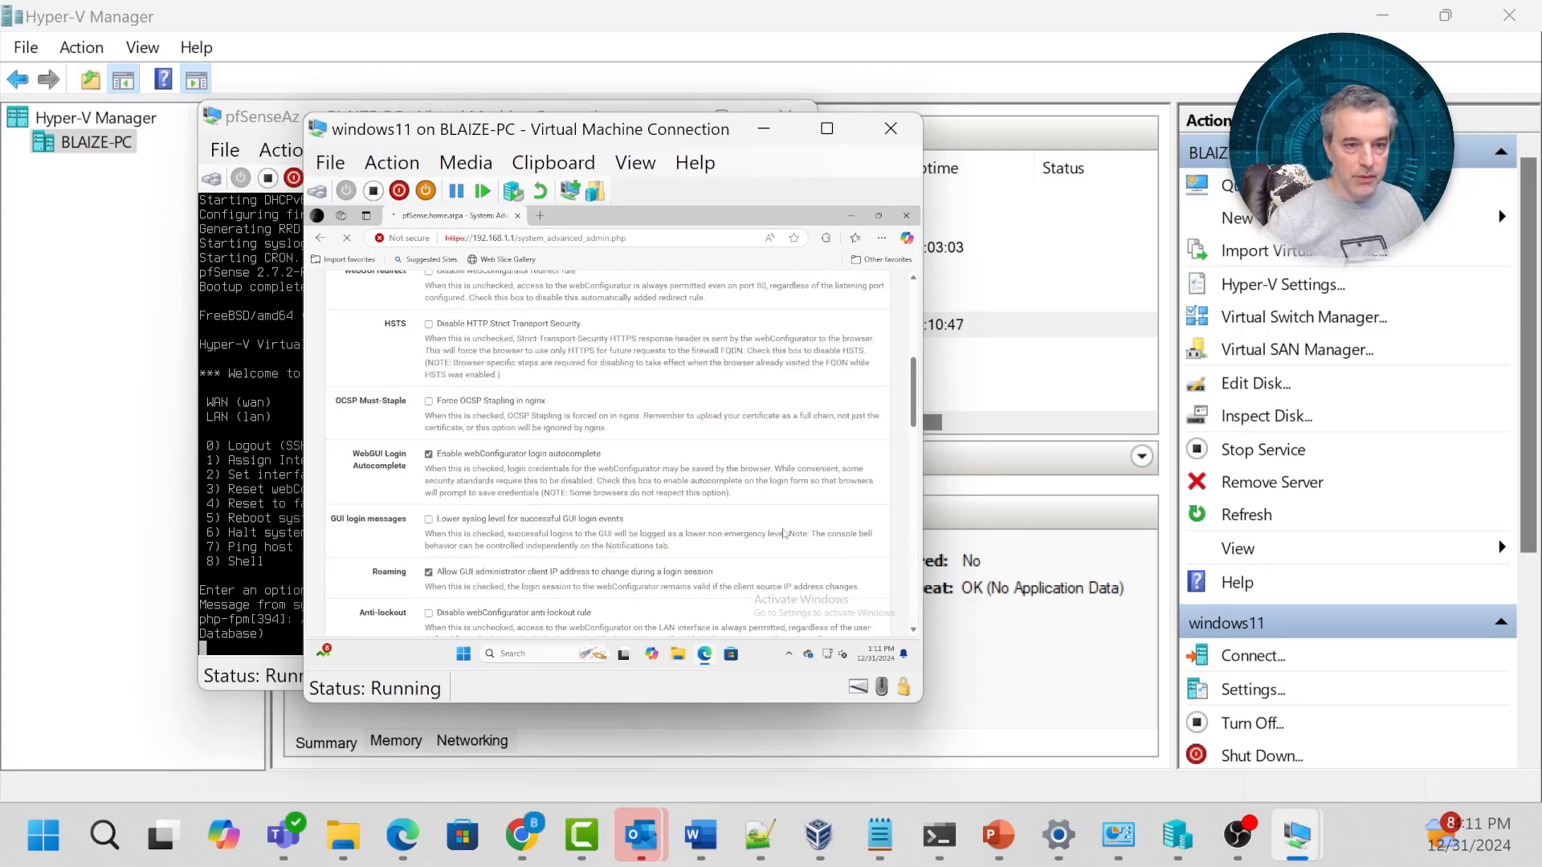
scroll(784, 533, up, 5)
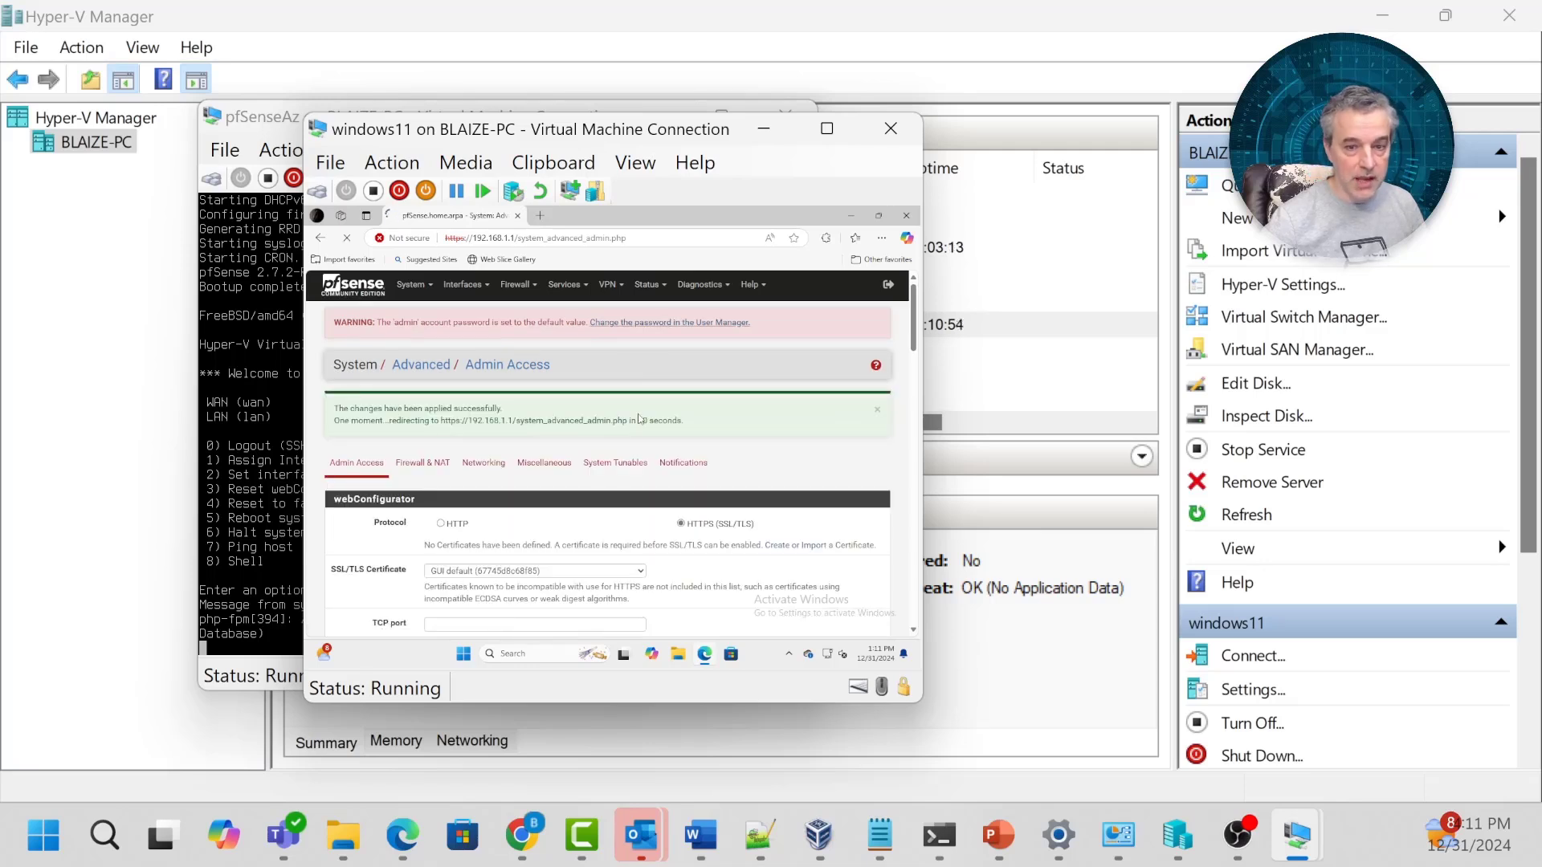
Give the admin account a new password, confirm it, and save the user.
click(666, 324)
scroll(490, 495, down, 1)
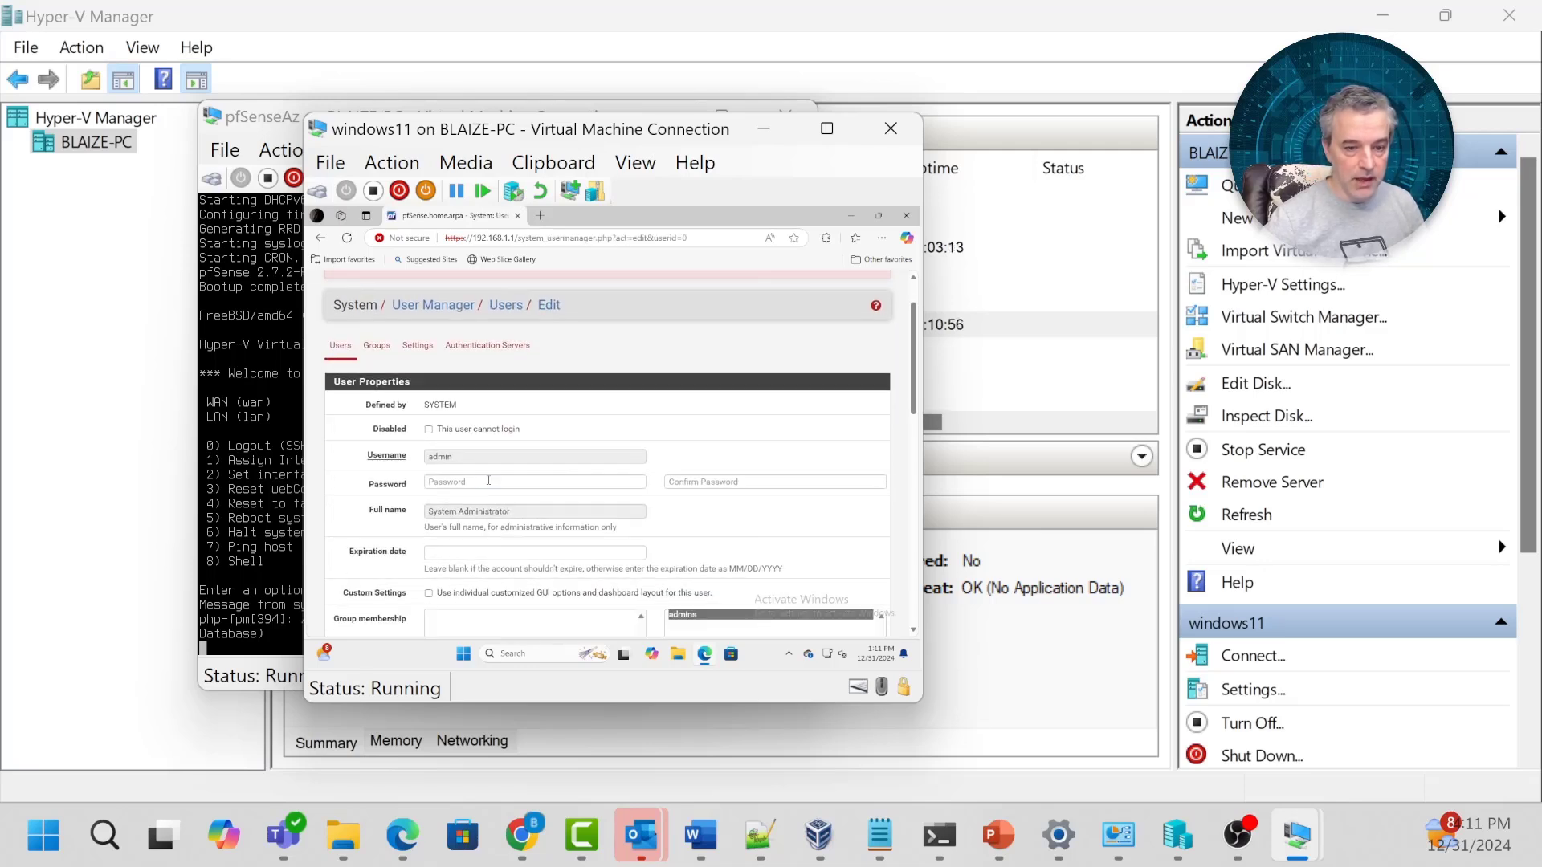
click(488, 482)
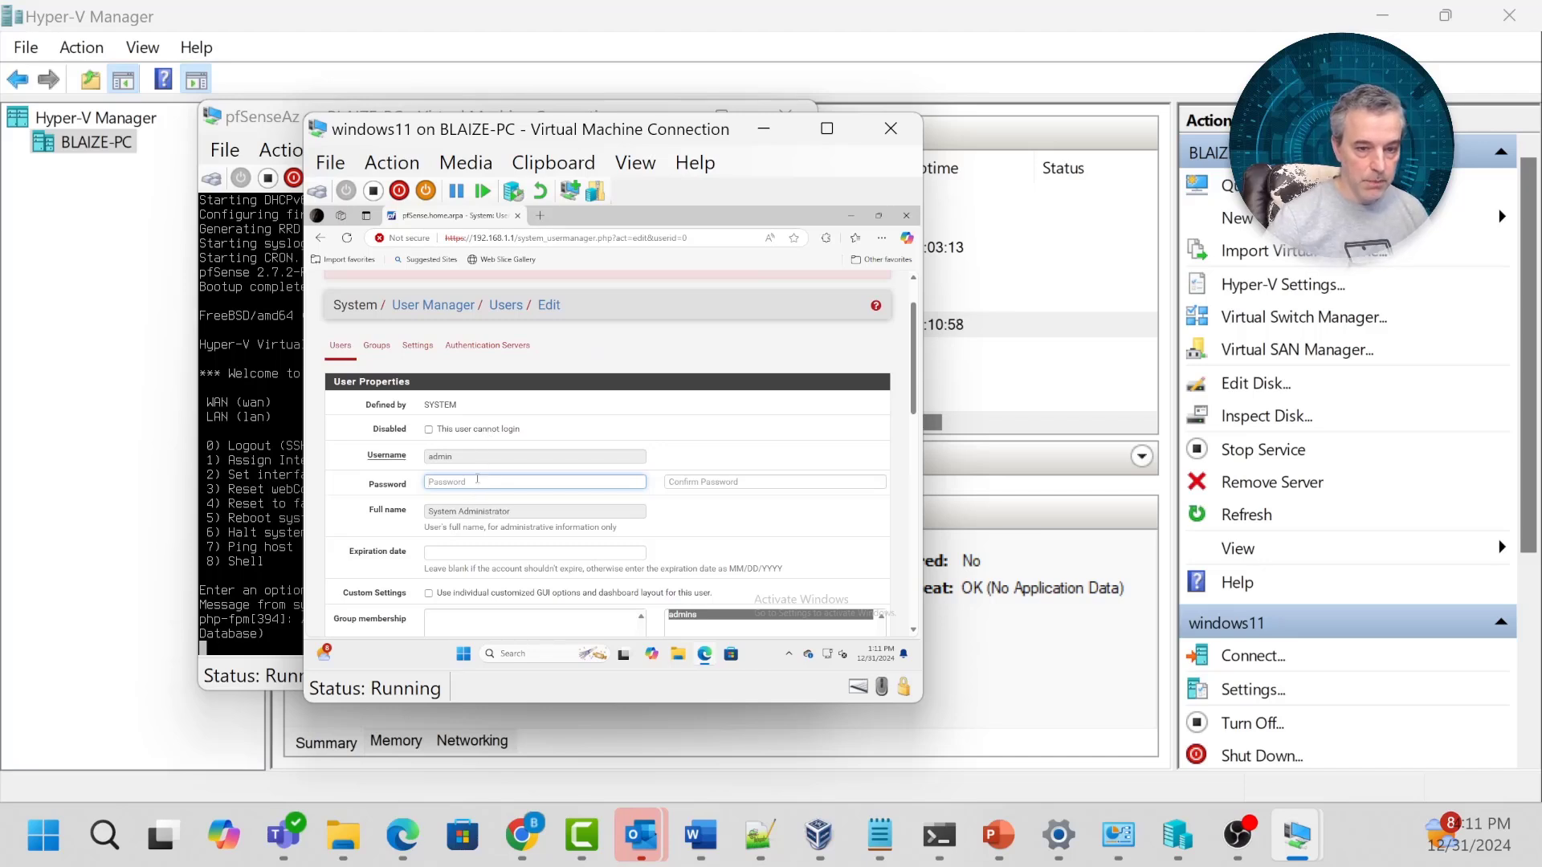
text(********)
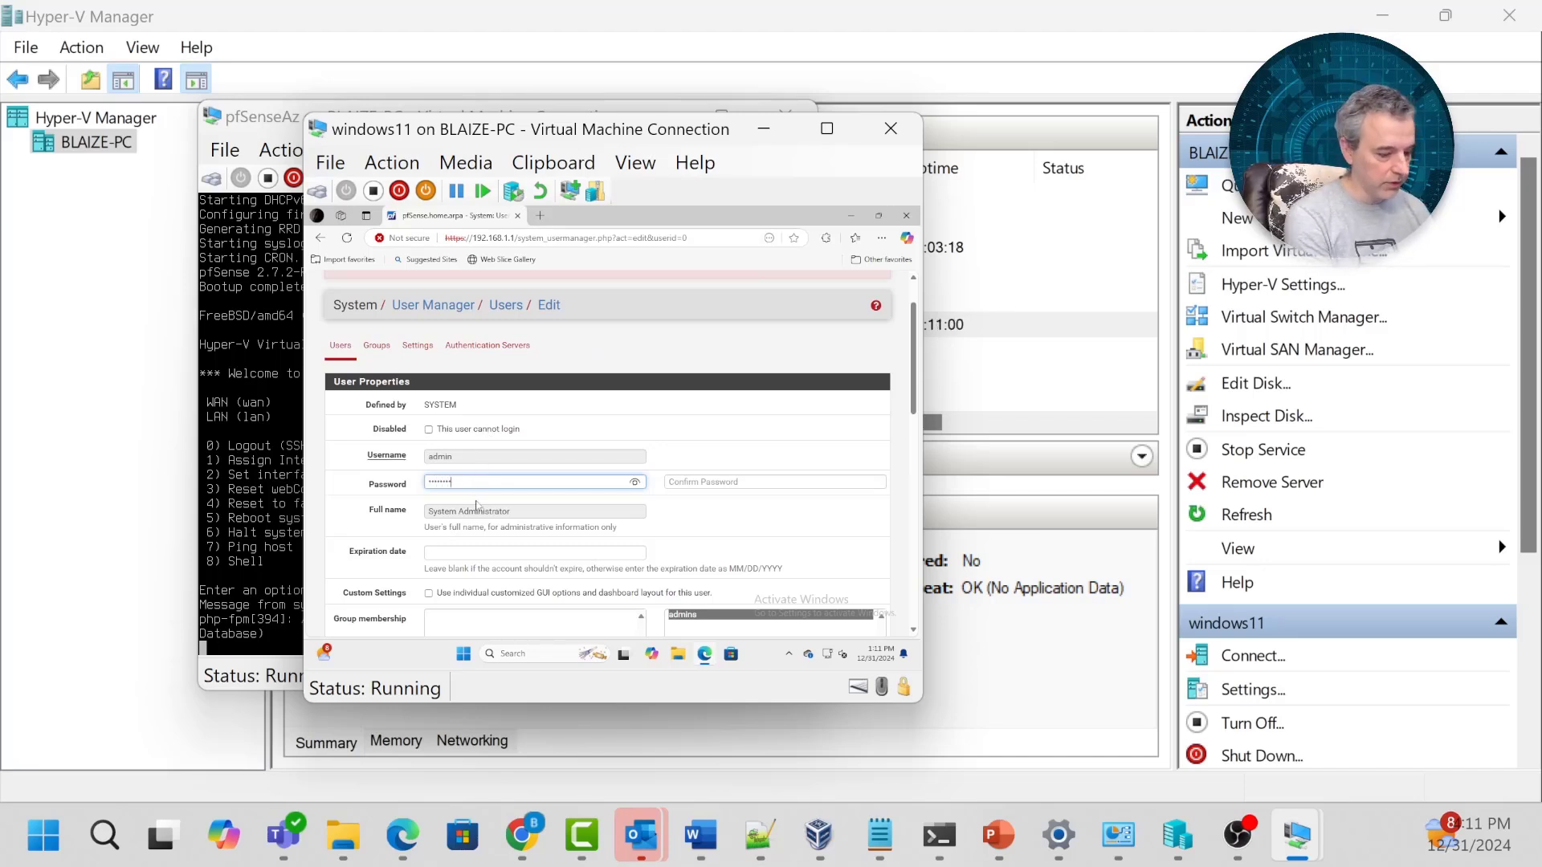
key(Tab)
text(****)
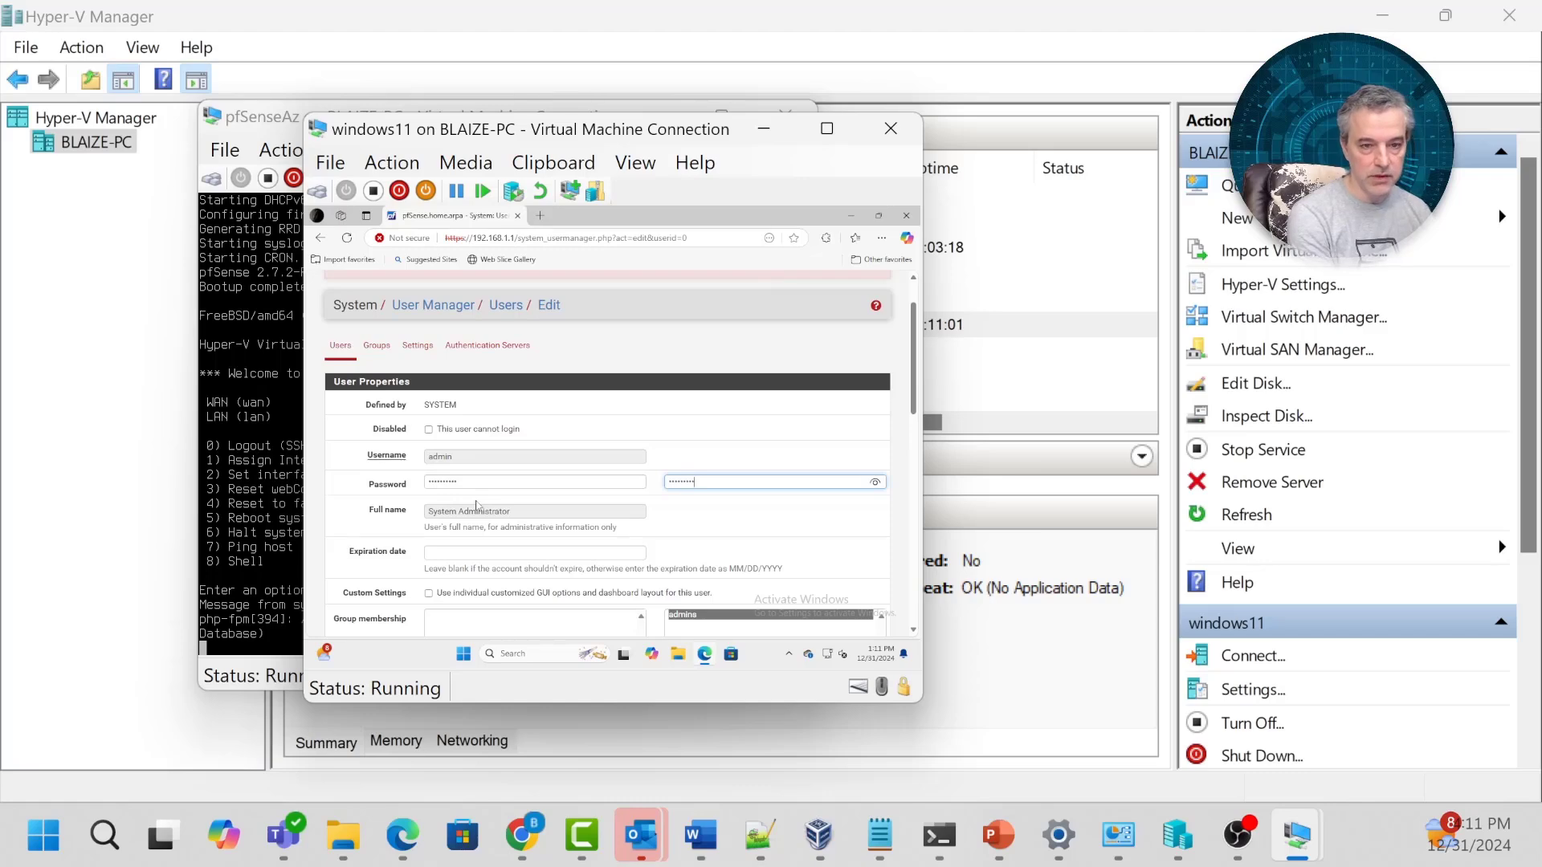
scroll(537, 503, down, 10)
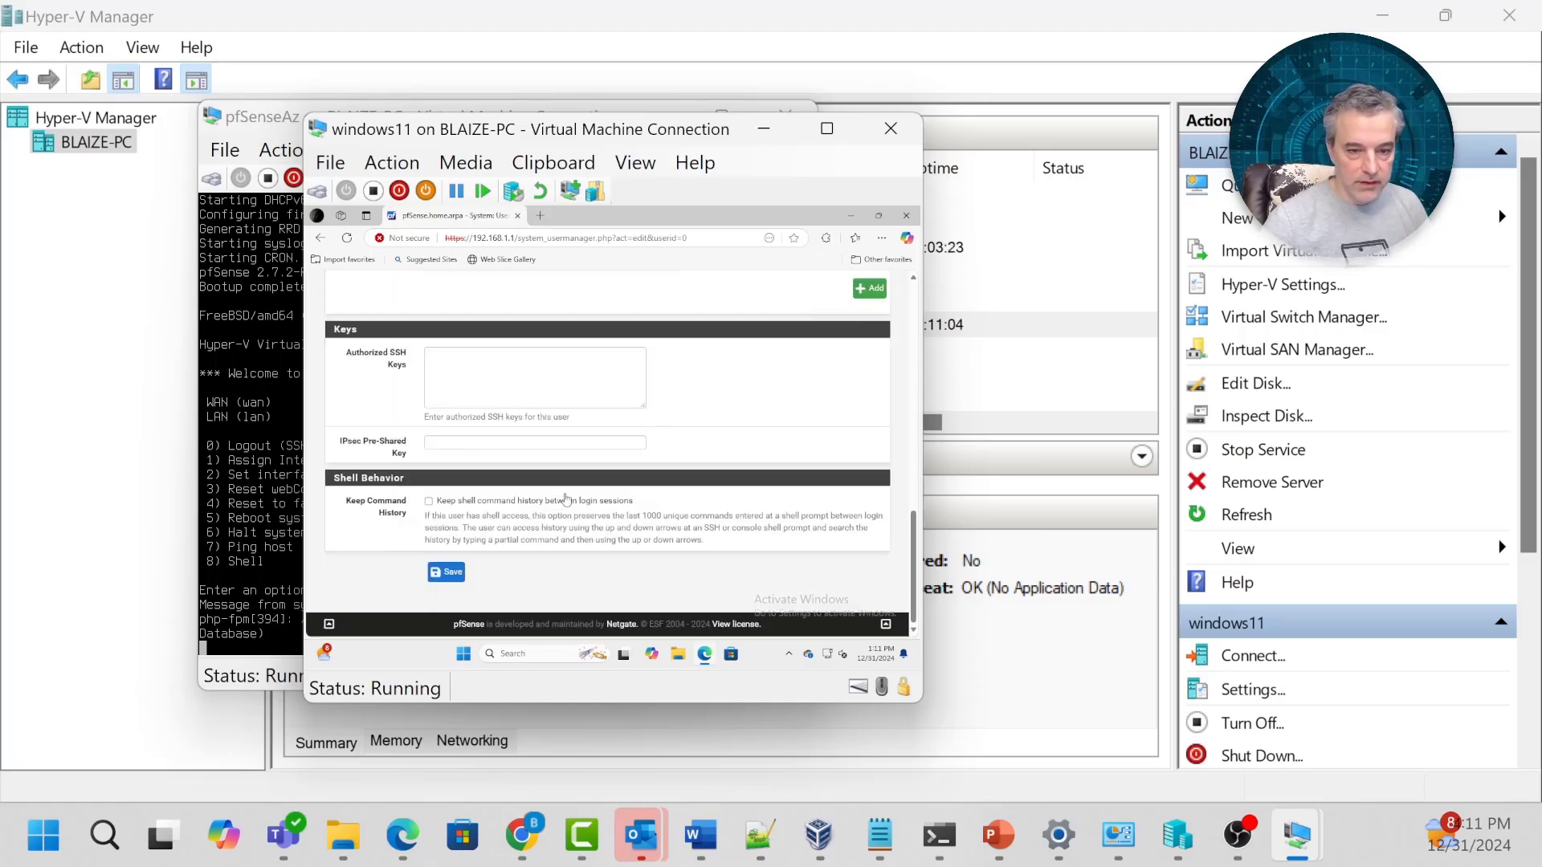
click(451, 574)
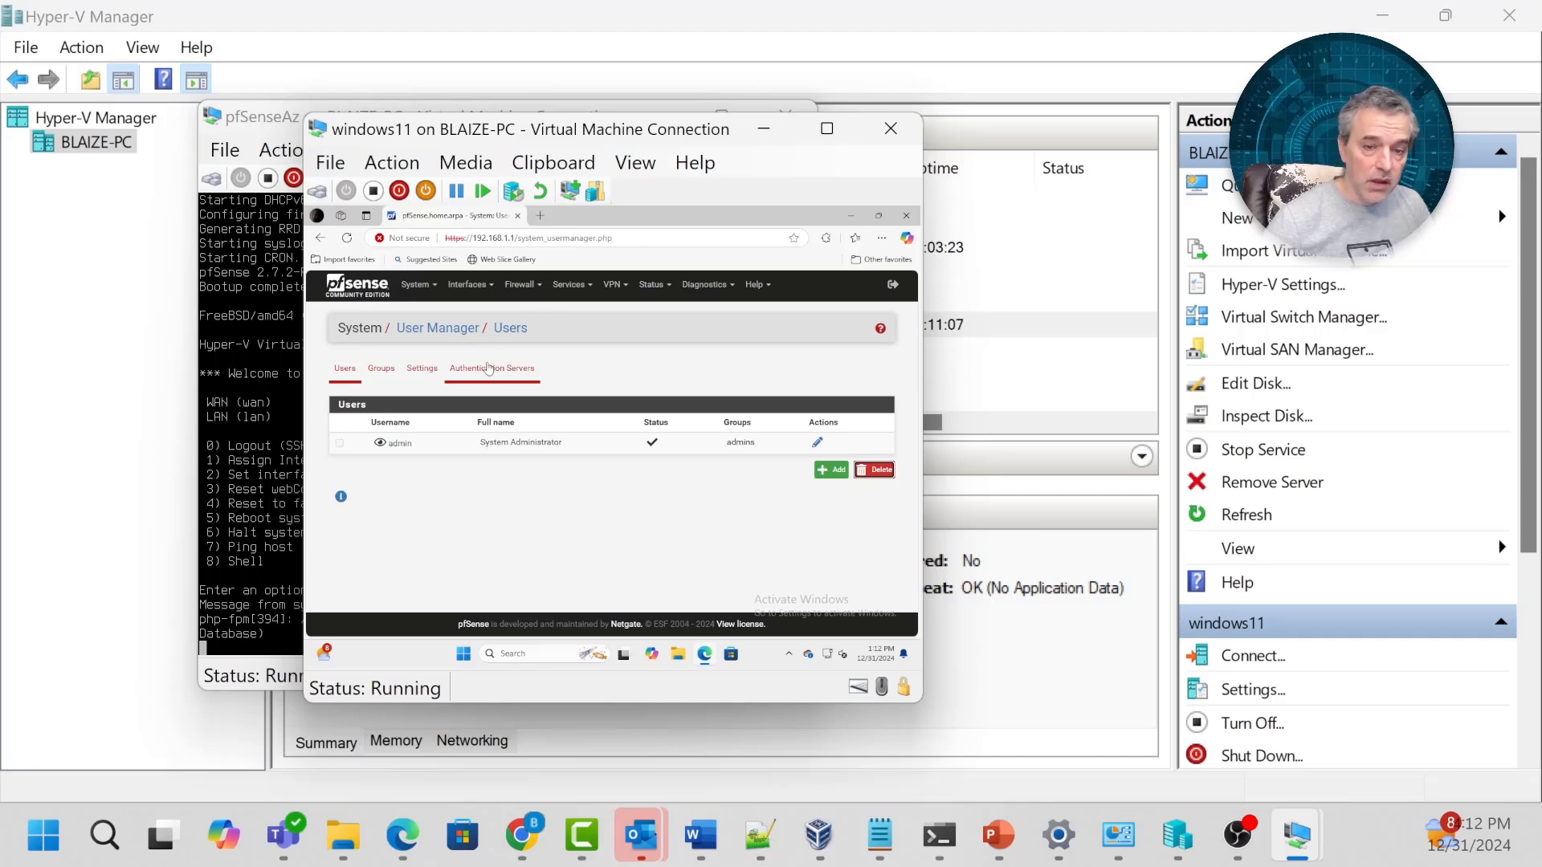
Disable the LAN DHCP server under Services > DHCP Server, save, and apply the change.
click(568, 287)
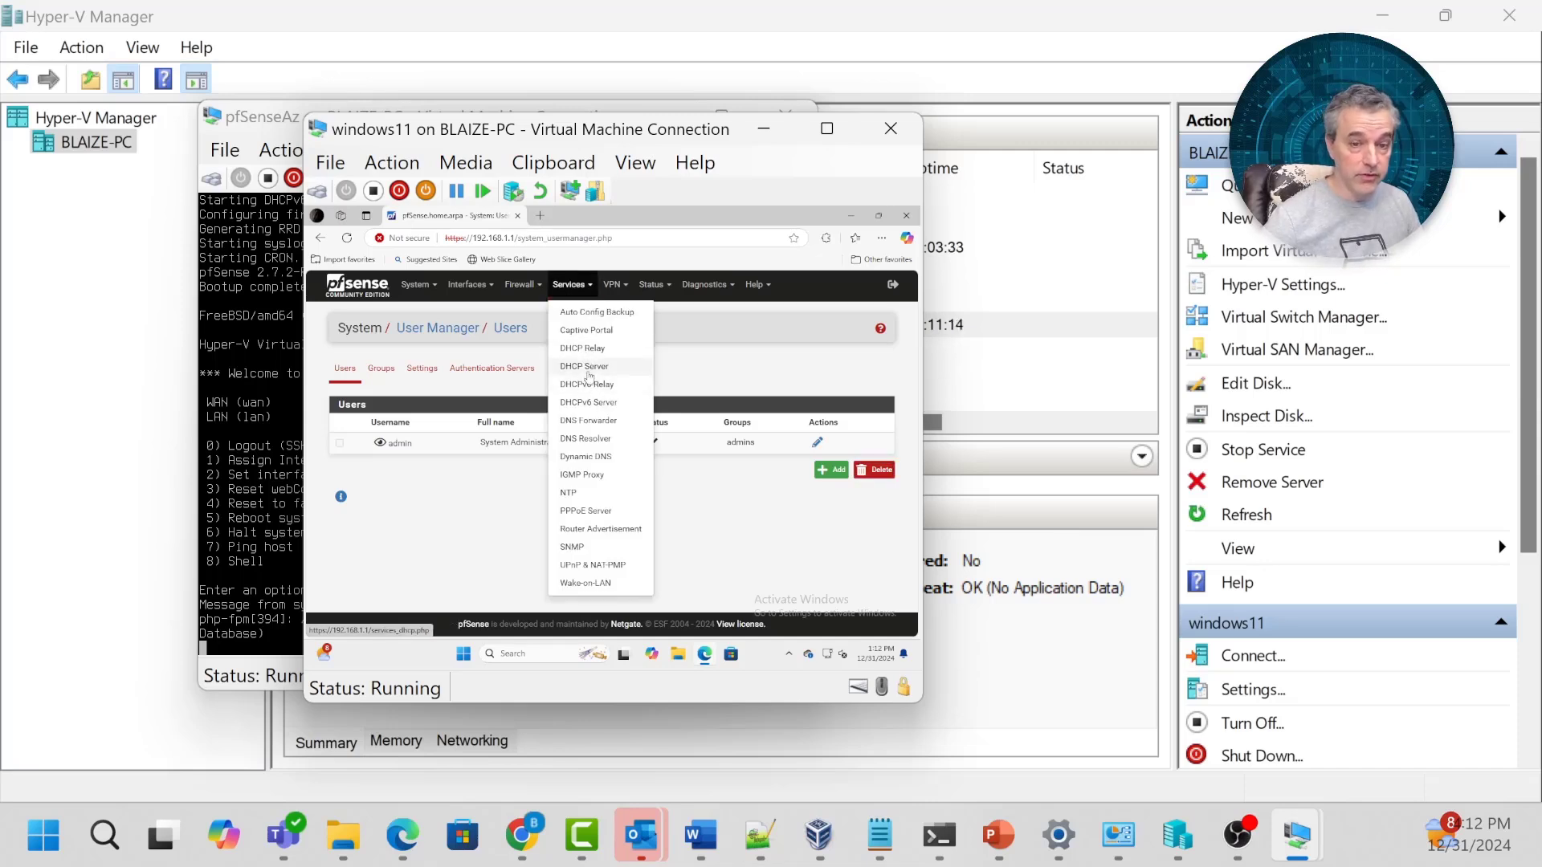
click(573, 367)
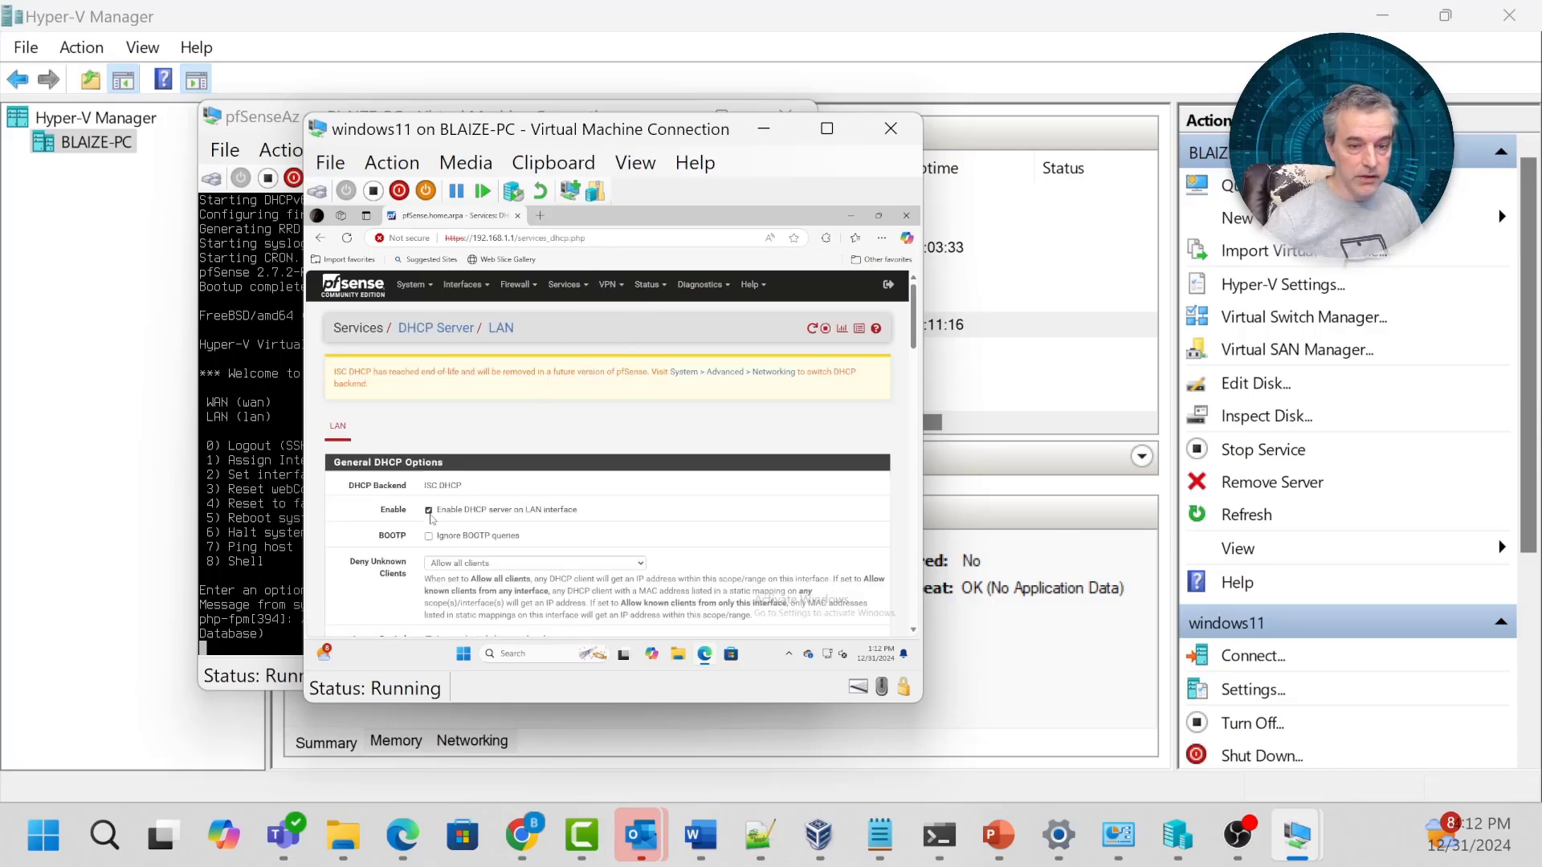
scroll(547, 524, down, 10)
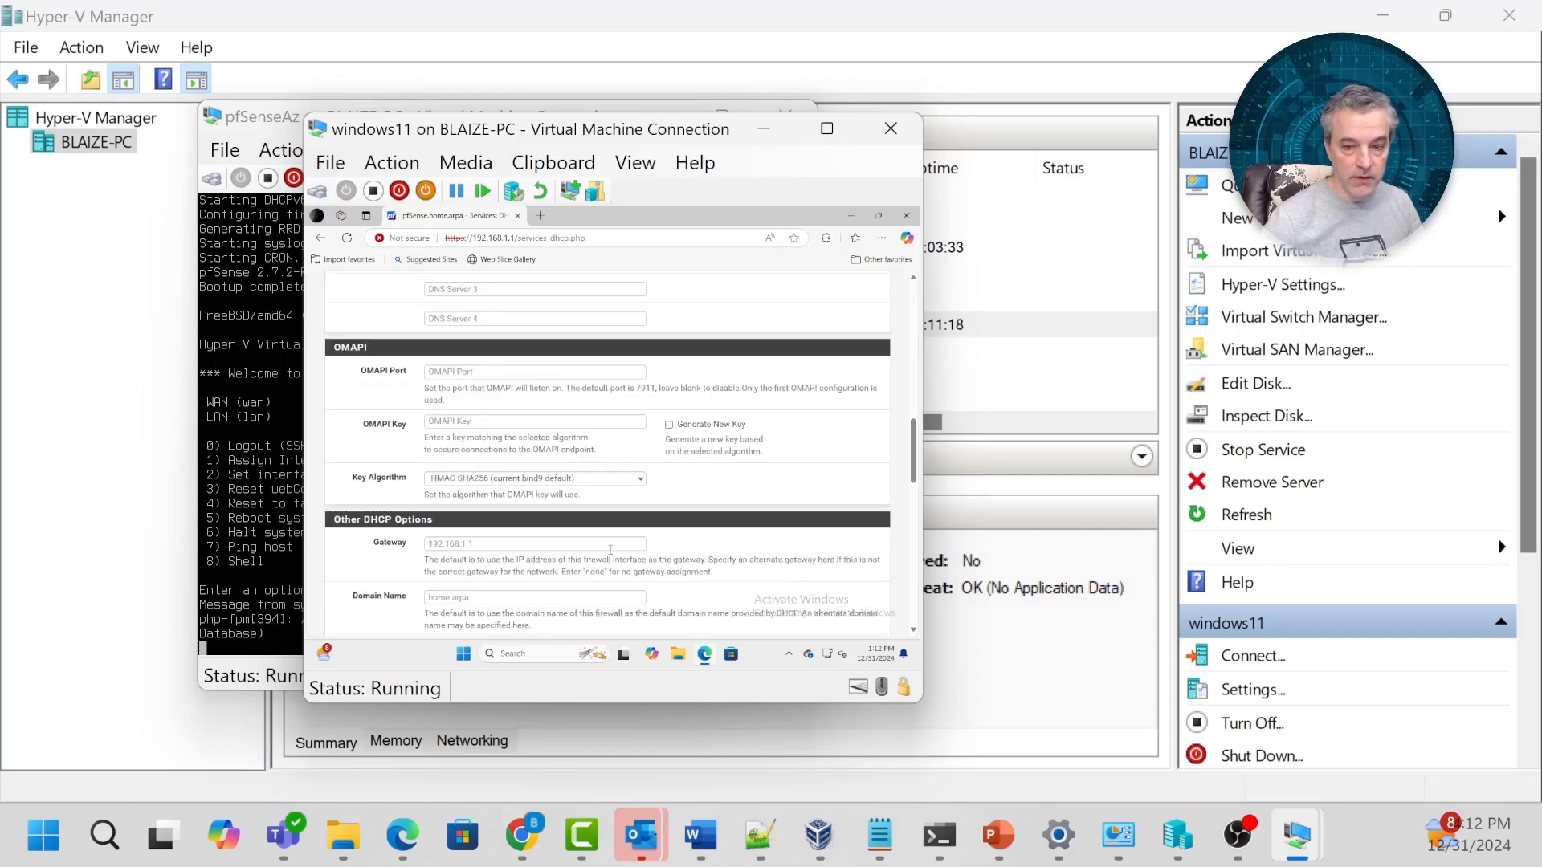
scroll(611, 550, down, 10)
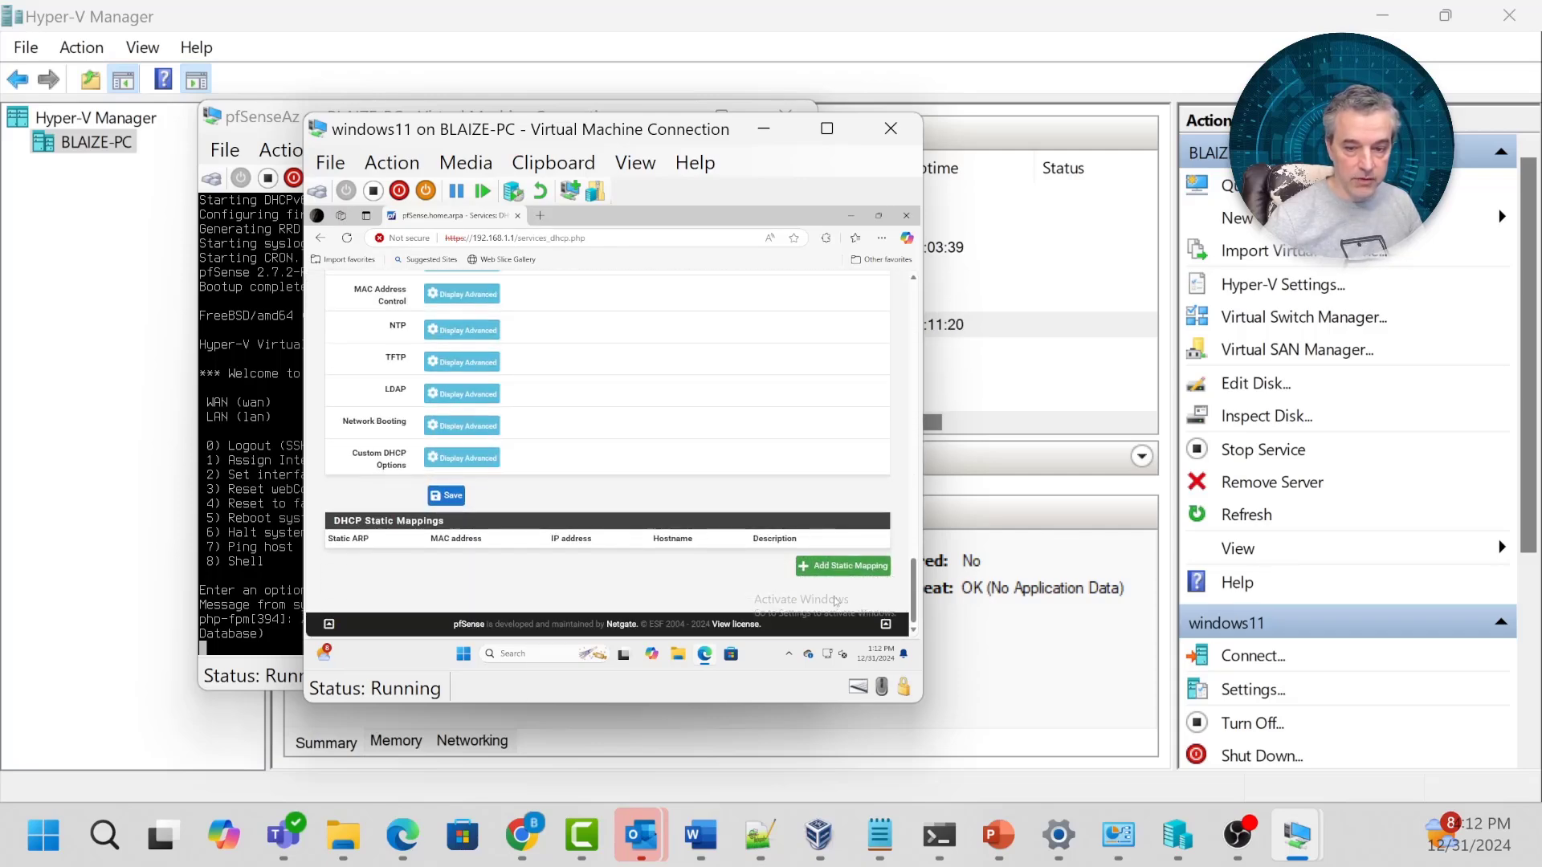
scroll(835, 601, up, 5)
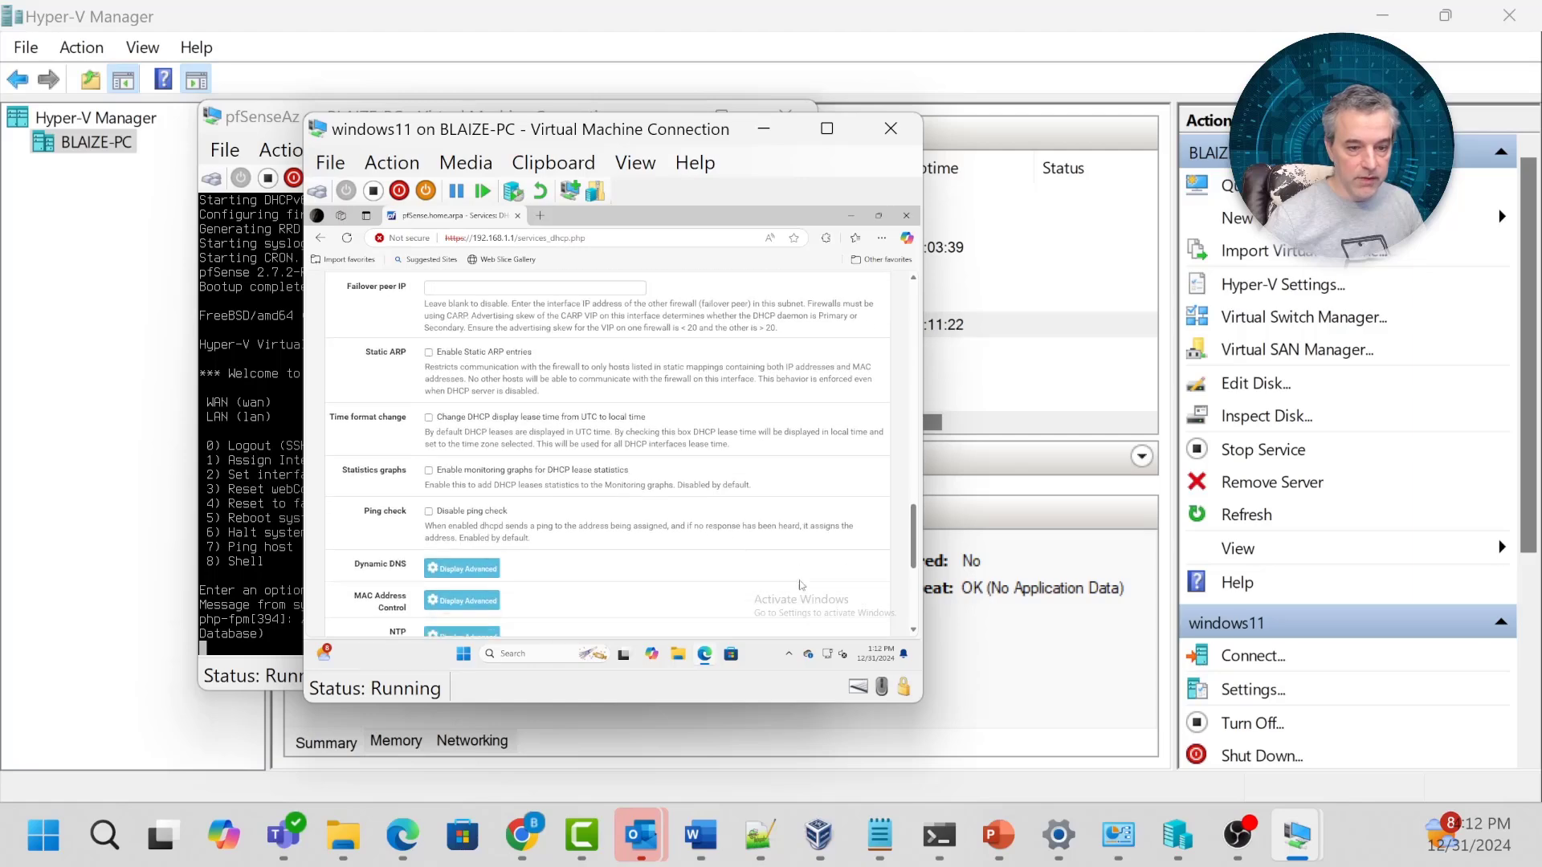
scroll(801, 585, down, 6)
click(447, 564)
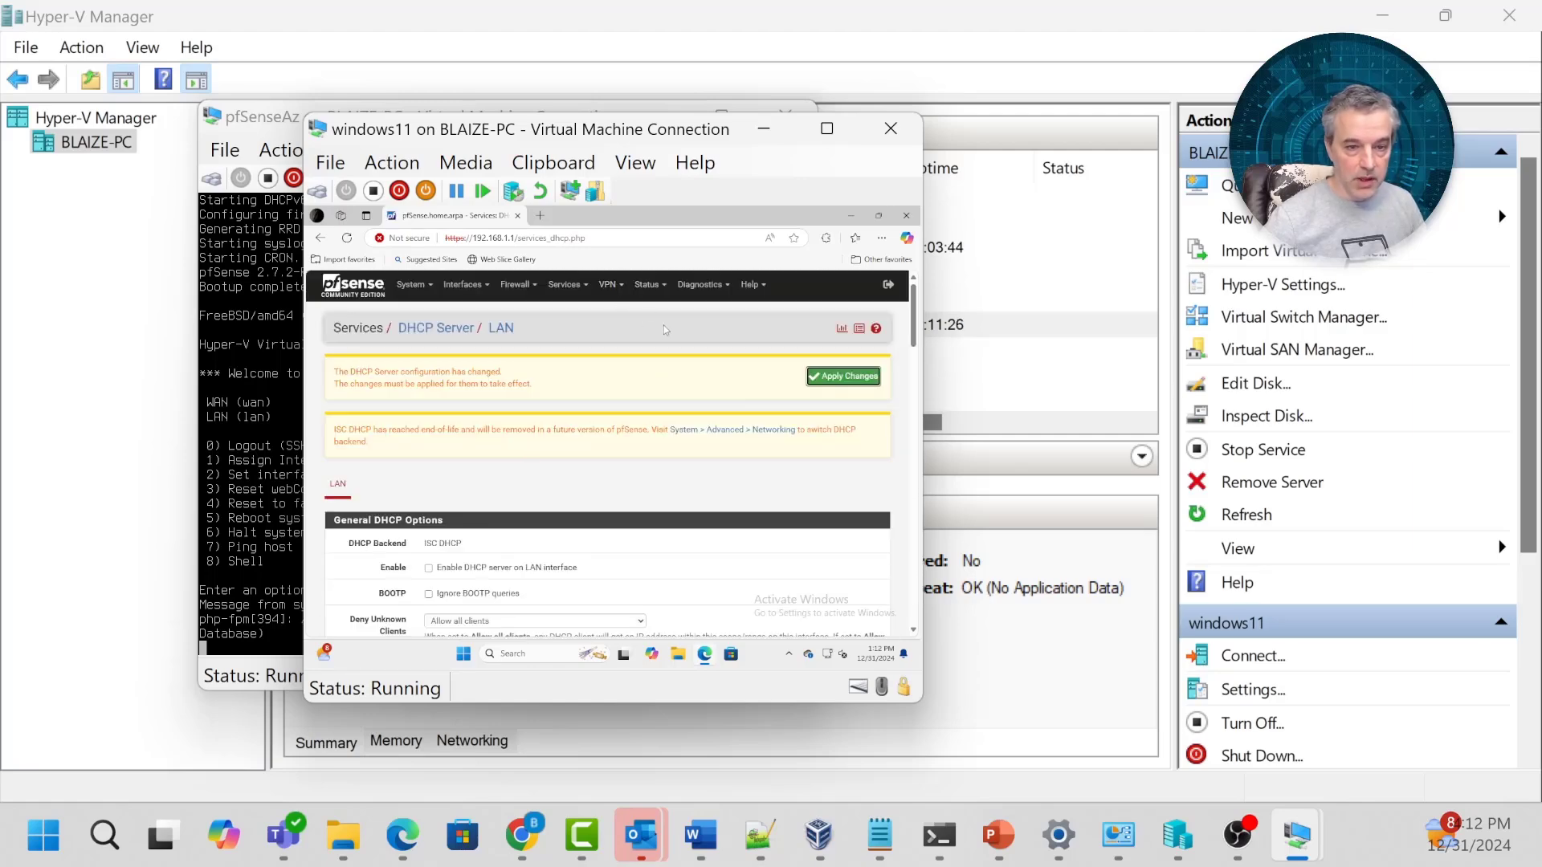
click(836, 377)
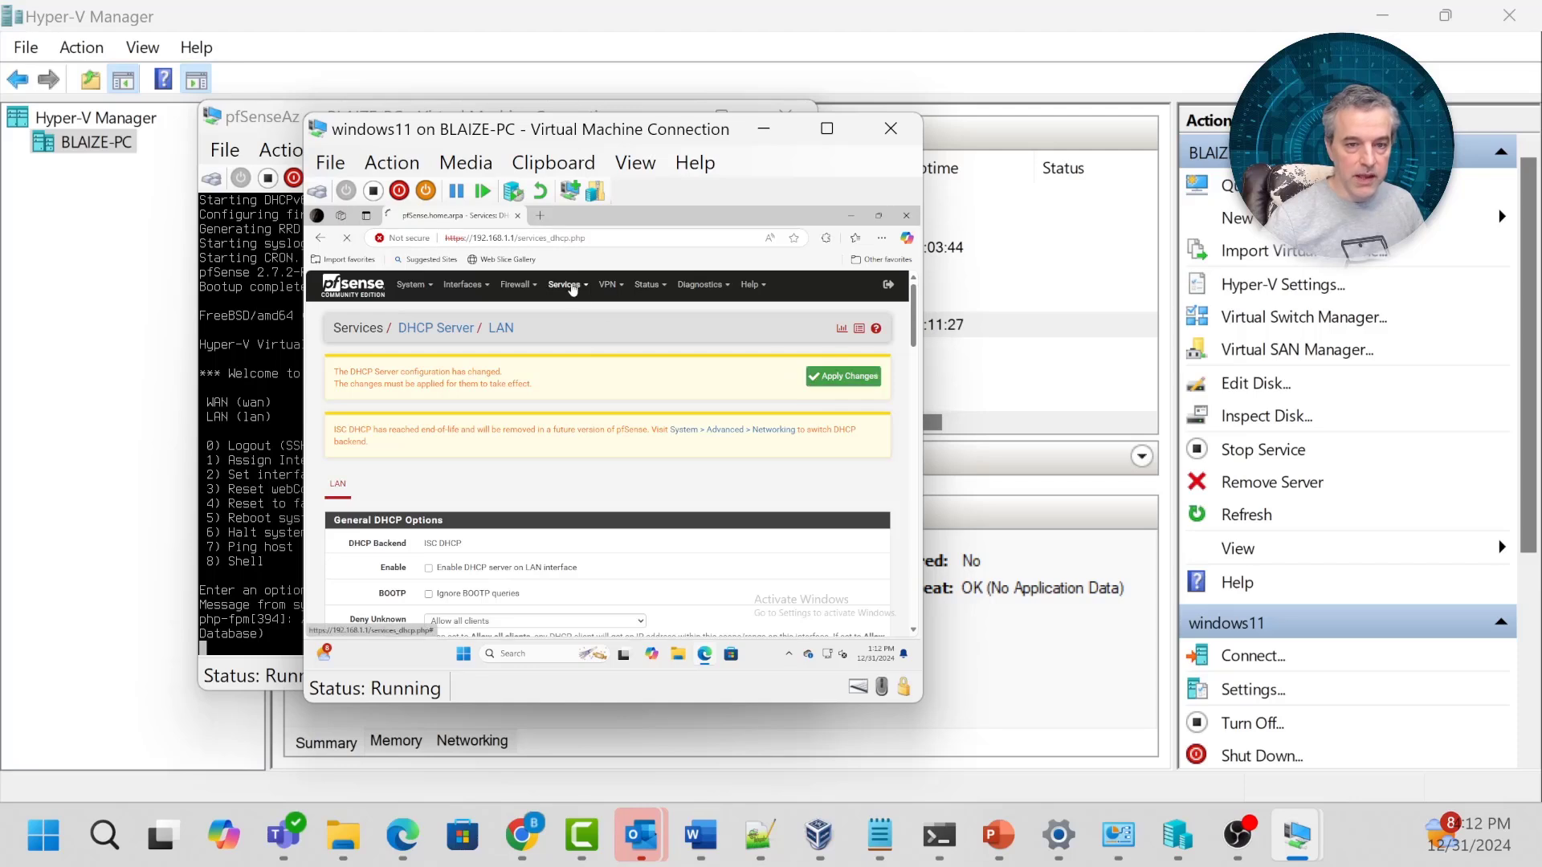
Review the Services > DNS Resolver general settings.
click(567, 285)
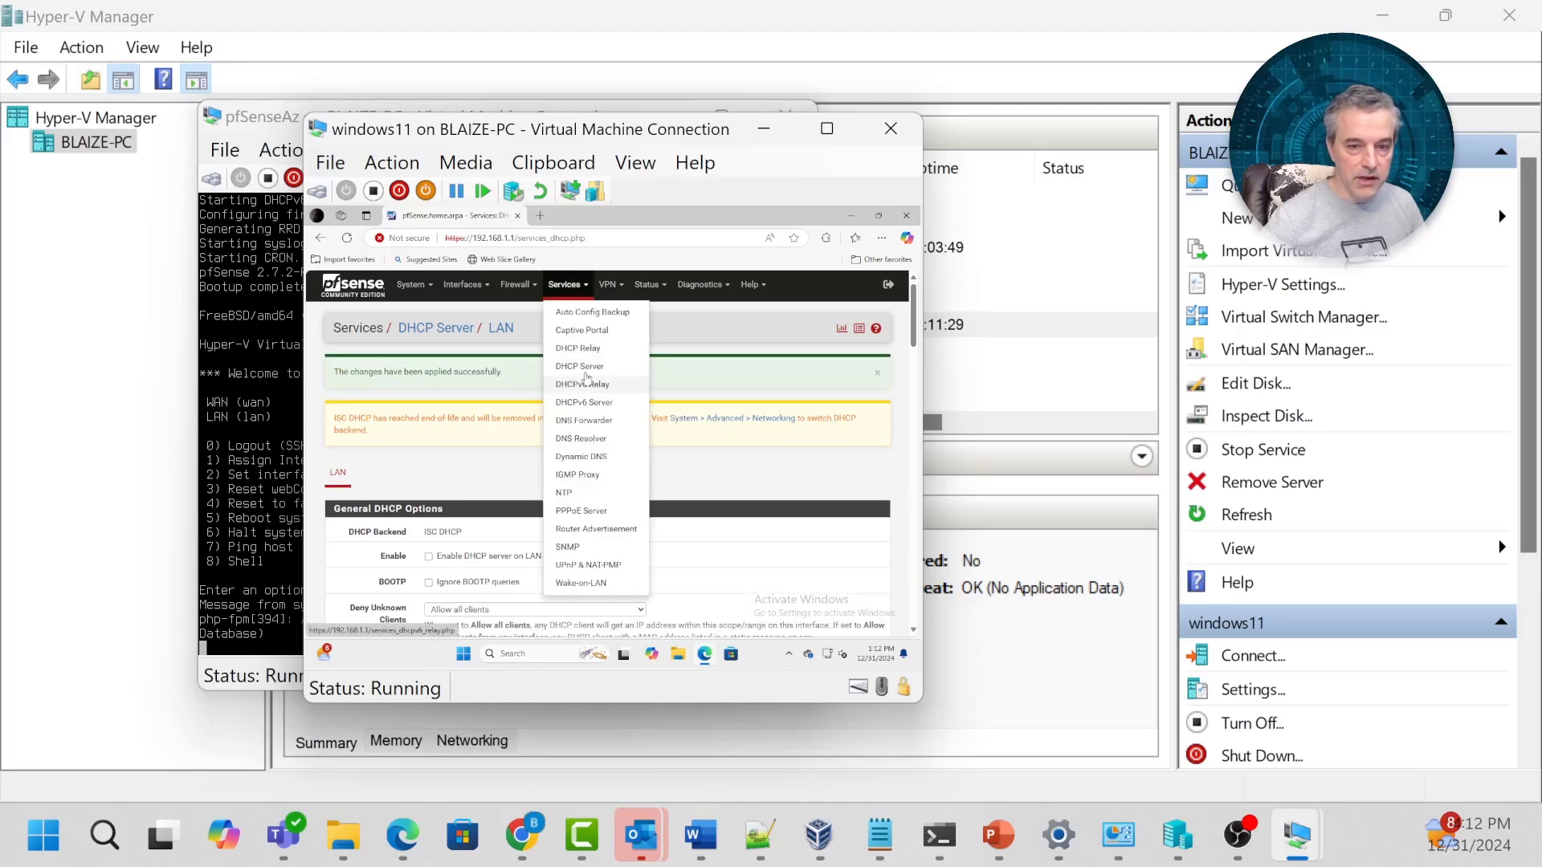
click(586, 440)
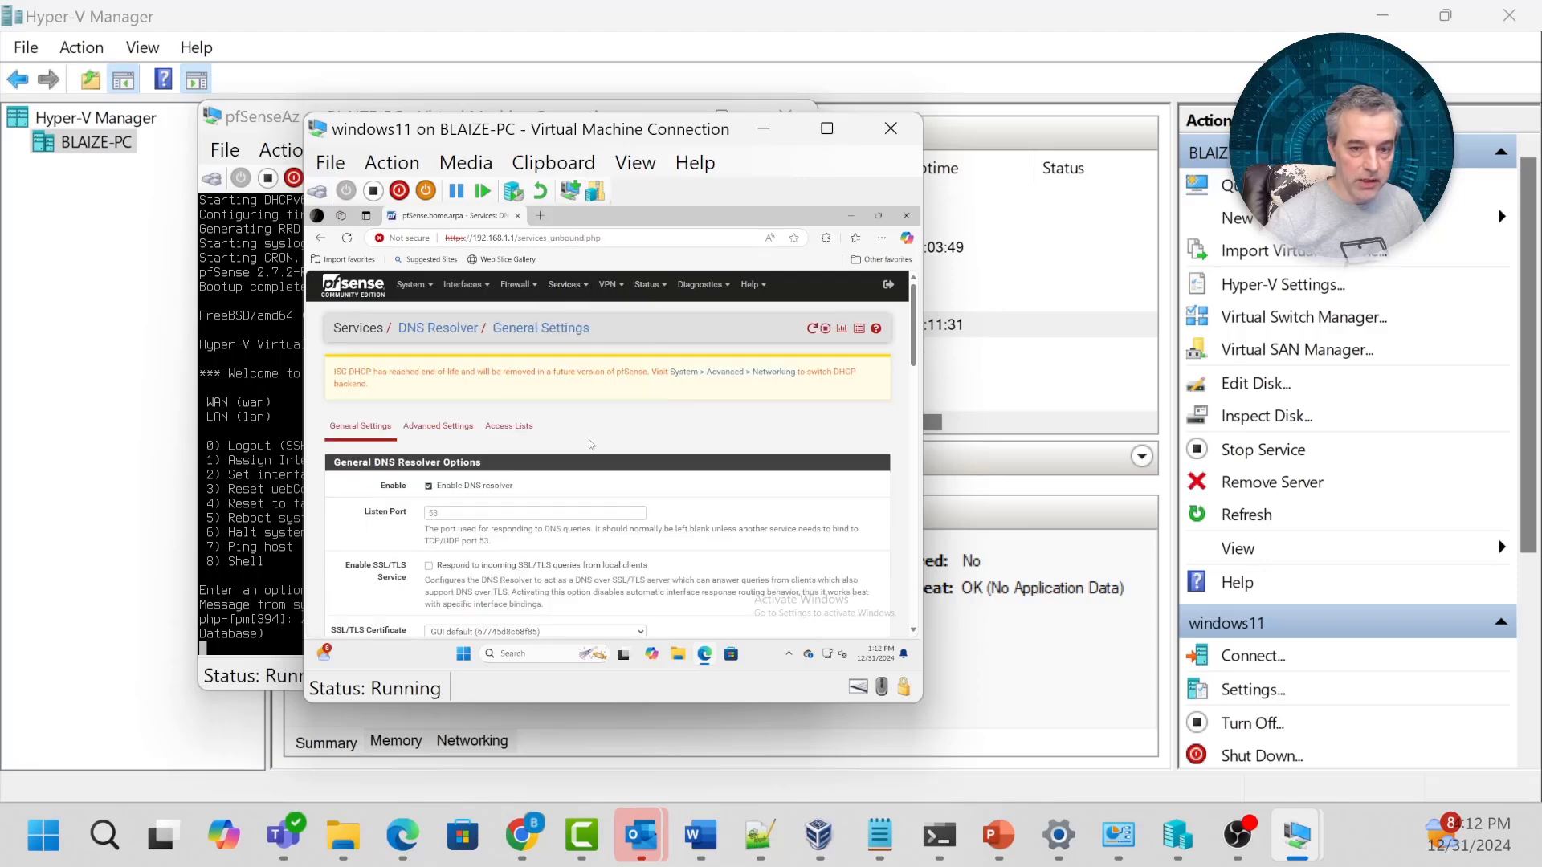
scroll(470, 494, down, 1)
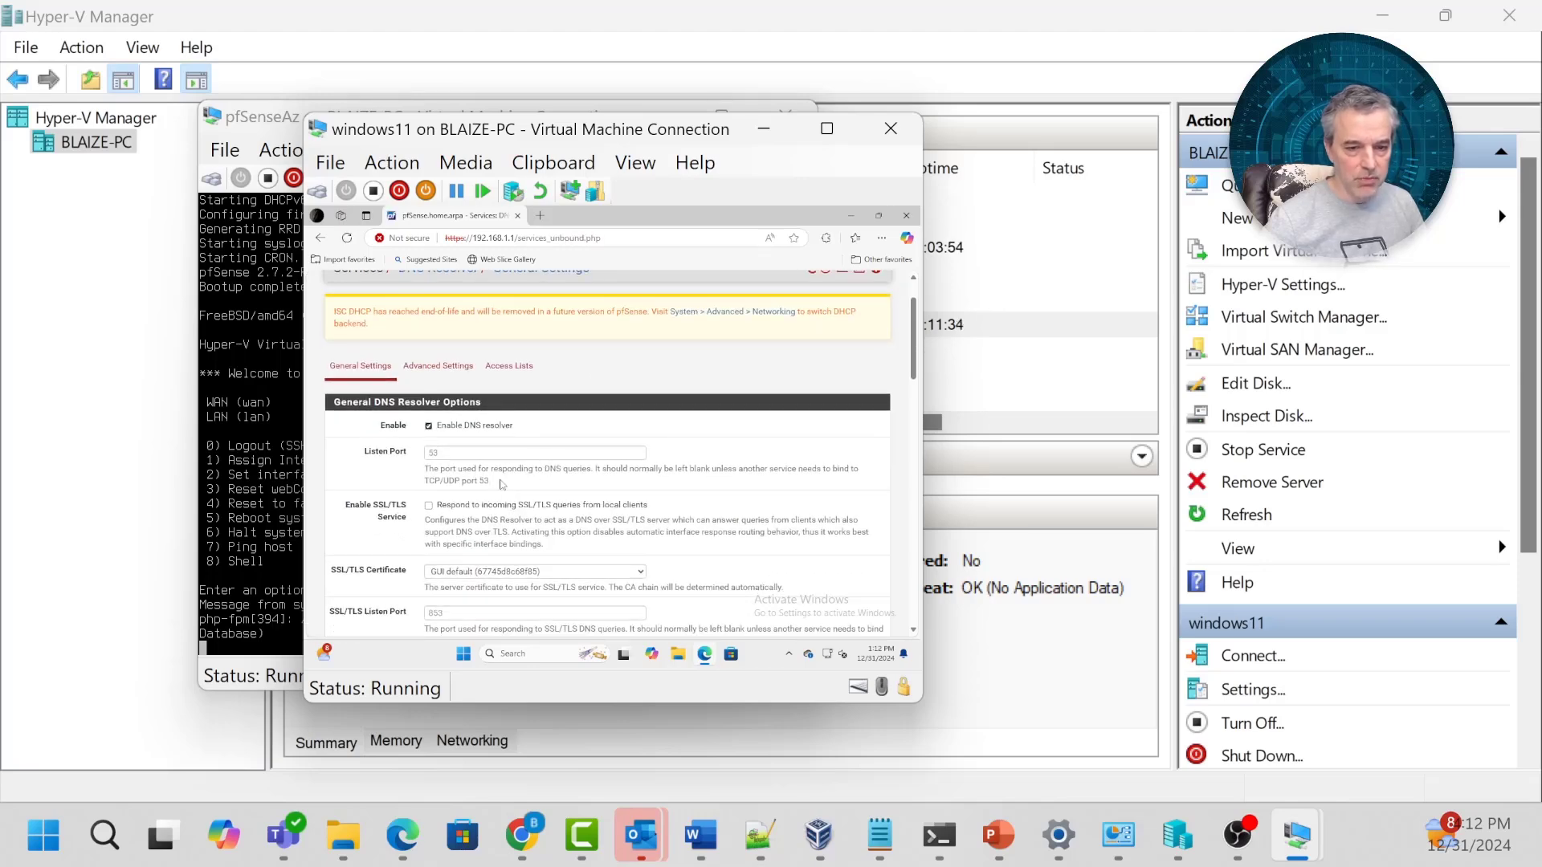
scroll(687, 351, up, 1)
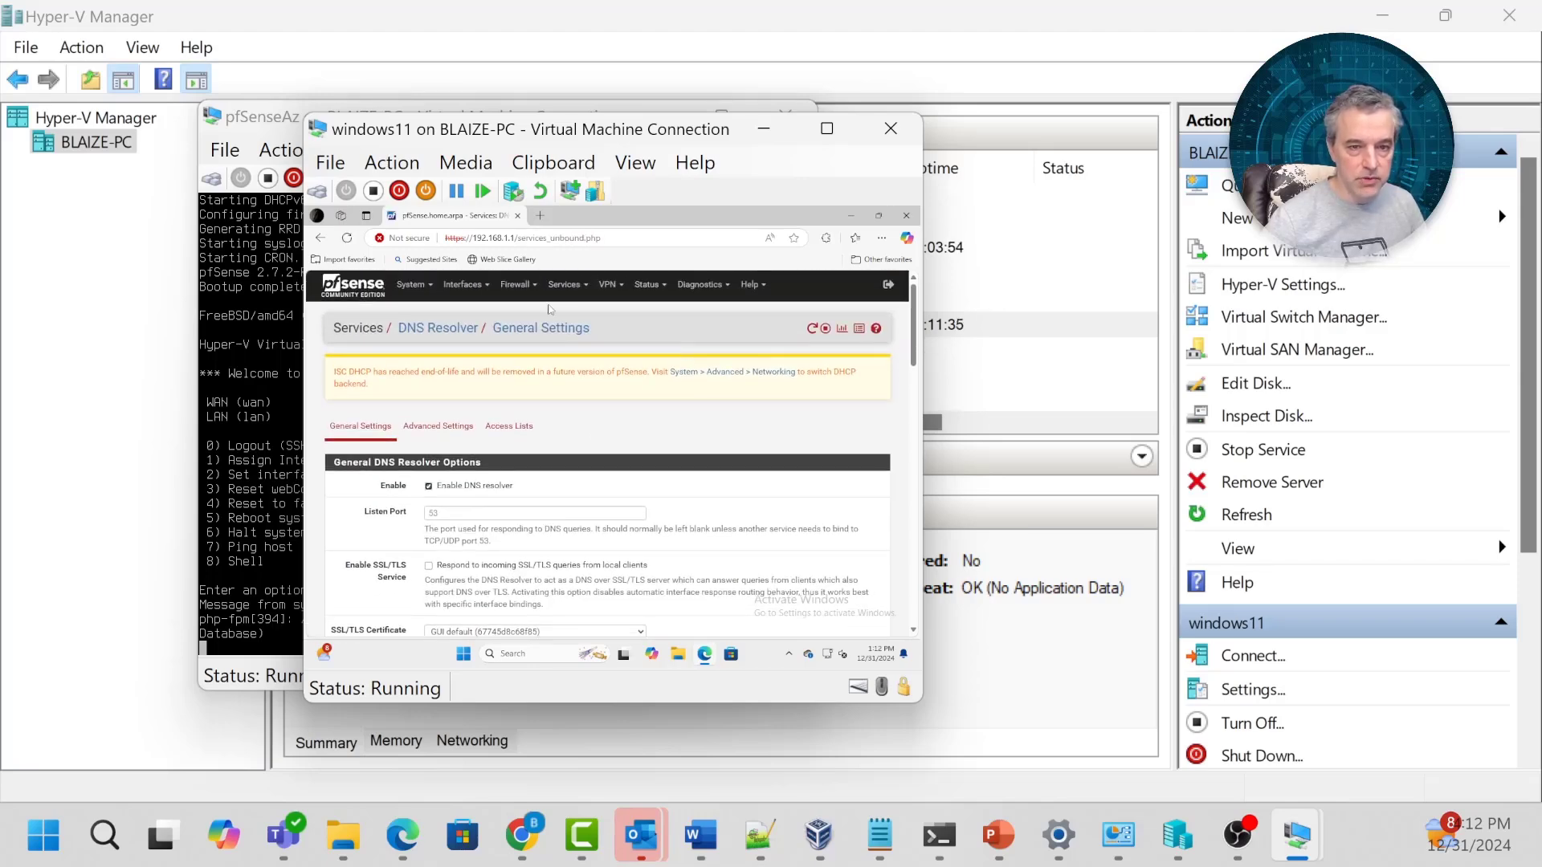
click(460, 289)
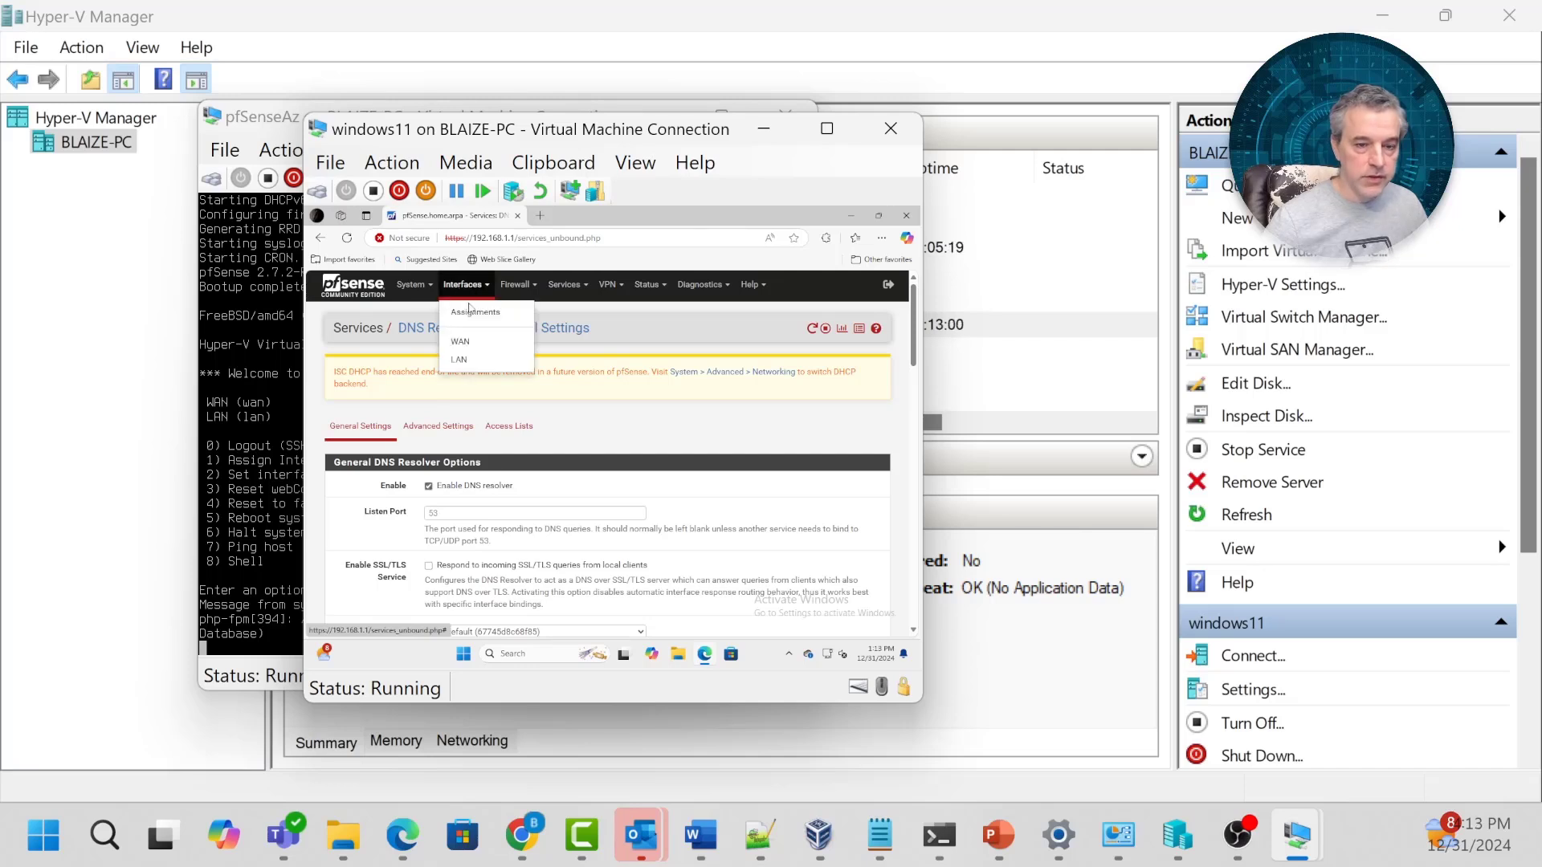
Replace the LAN (hn1) IPv4 address 192.168.1.1 with 10.0.1.4, then save and apply.
click(460, 360)
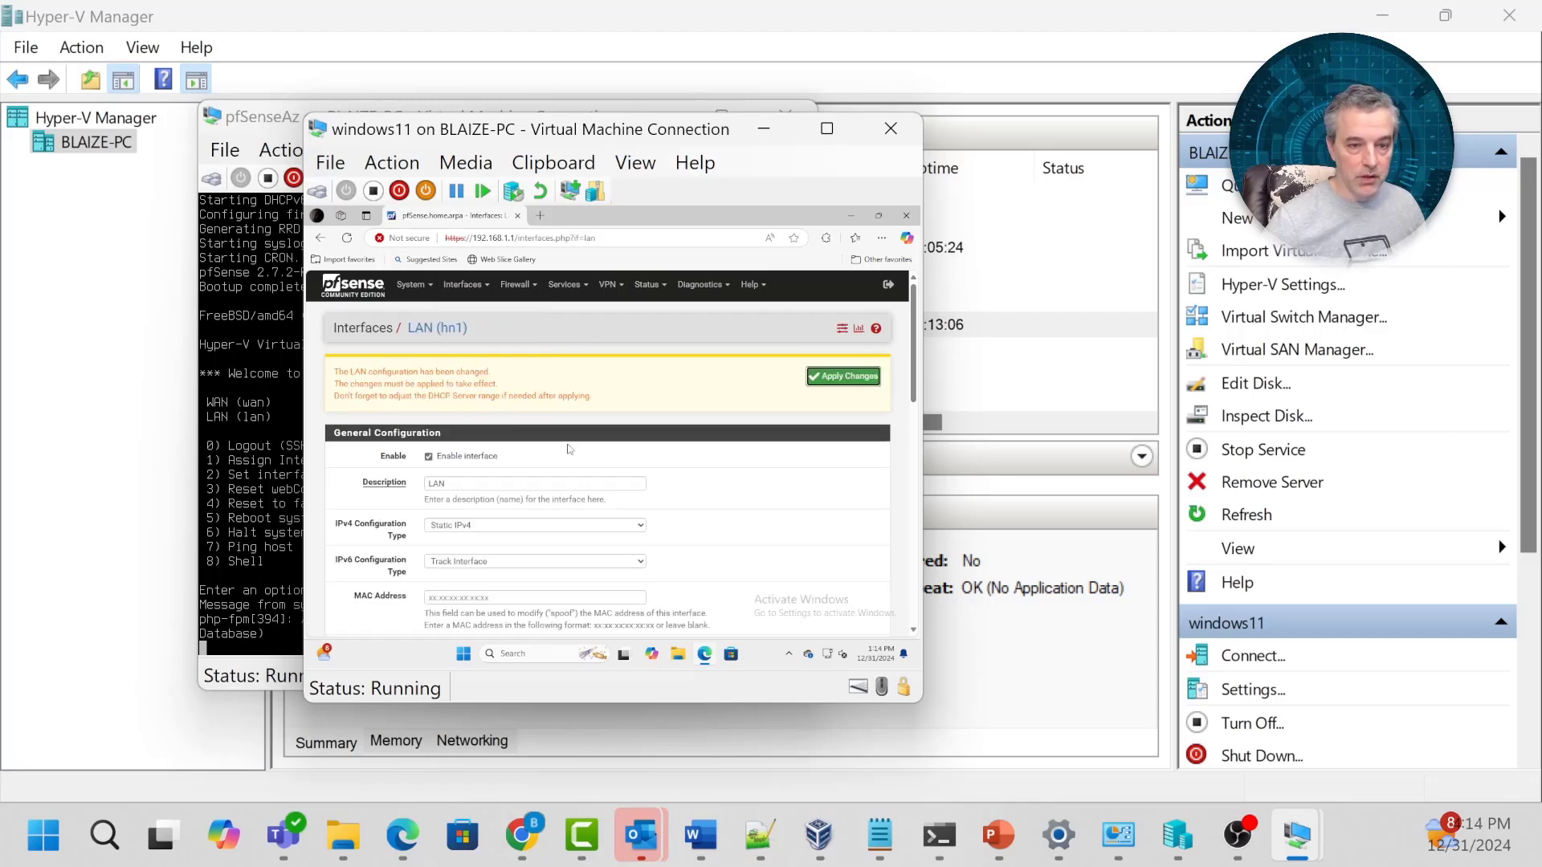
scroll(569, 449, down, 3)
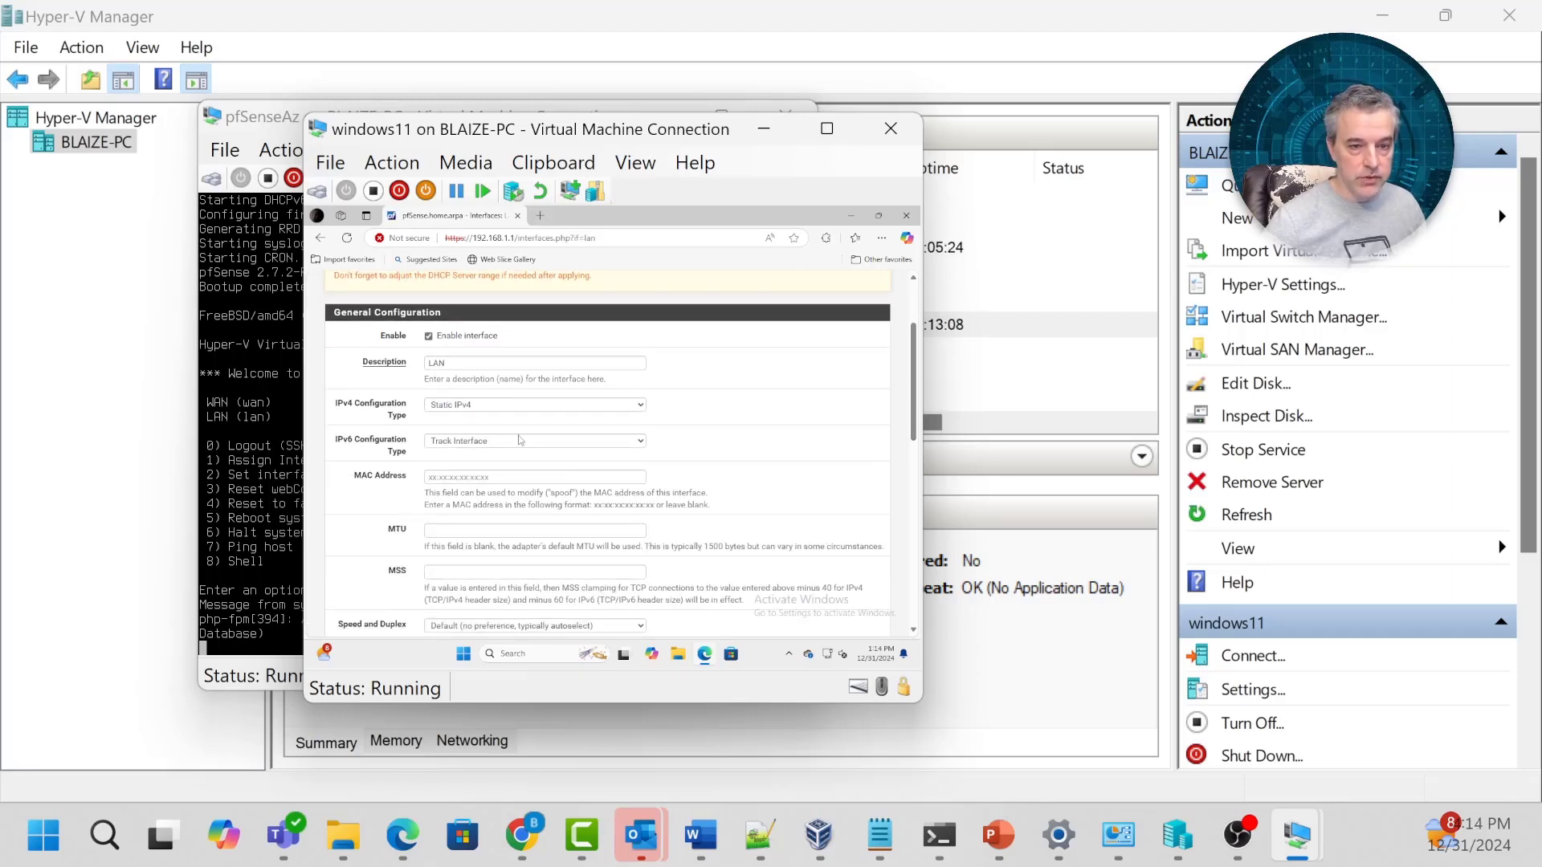
scroll(488, 390, down, 3)
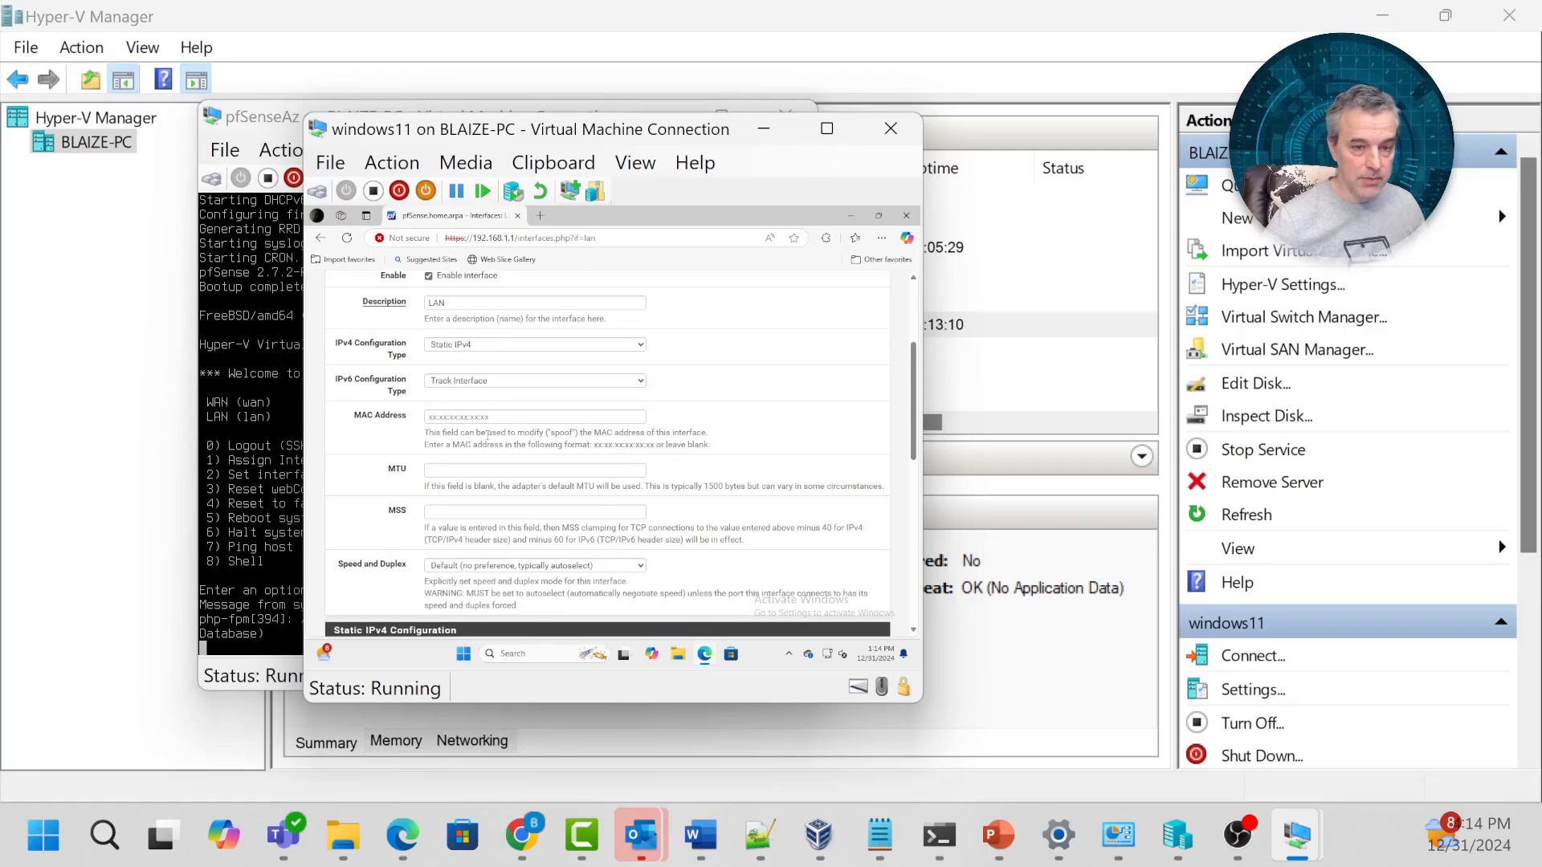
scroll(484, 446, down, 3)
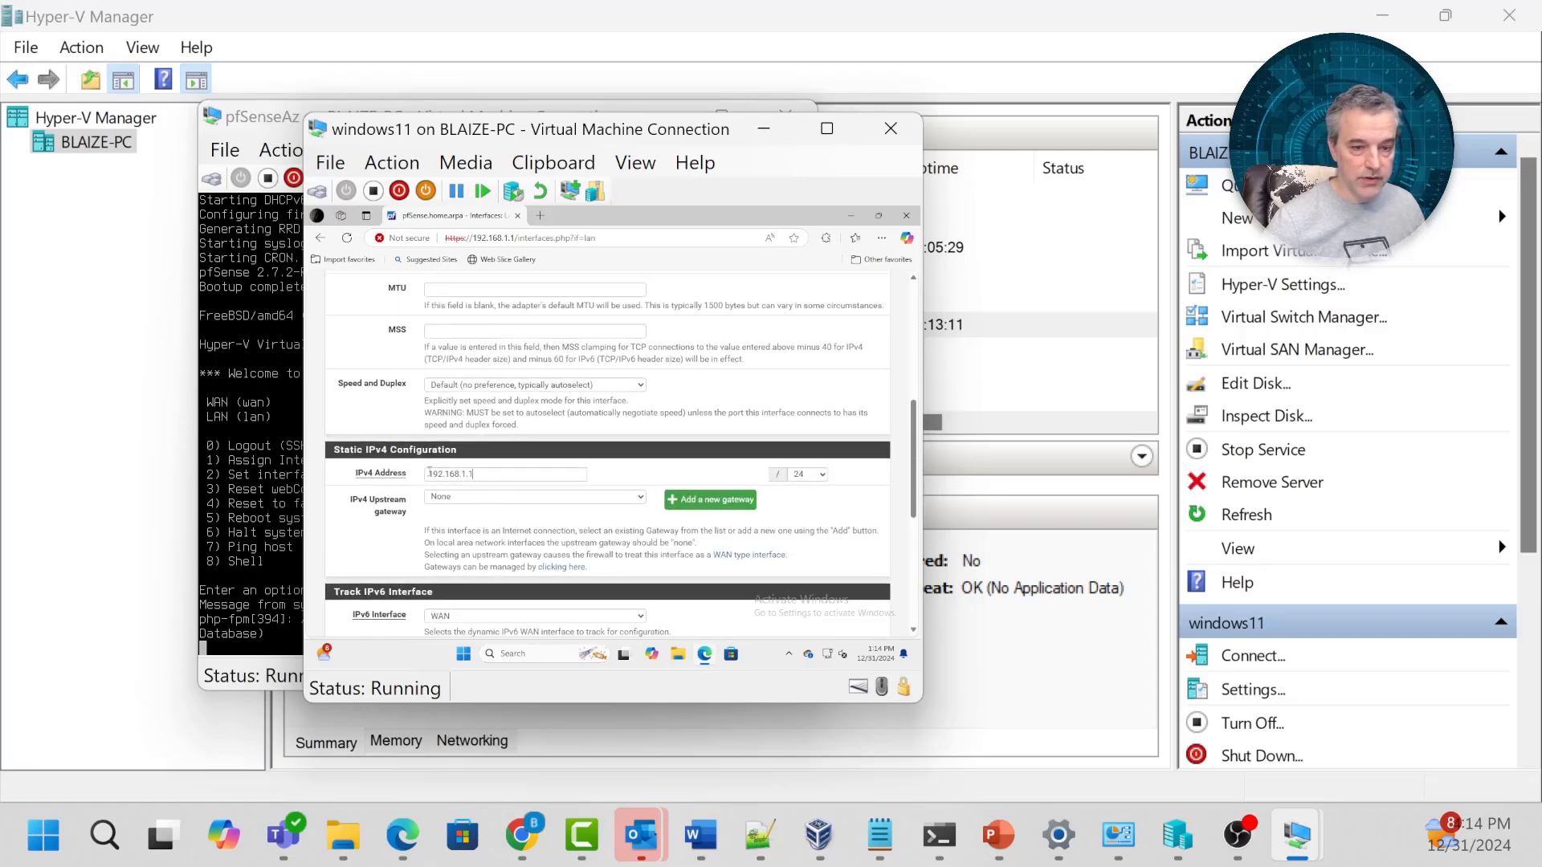
triple_click(430, 473)
text(10.0.1.4)
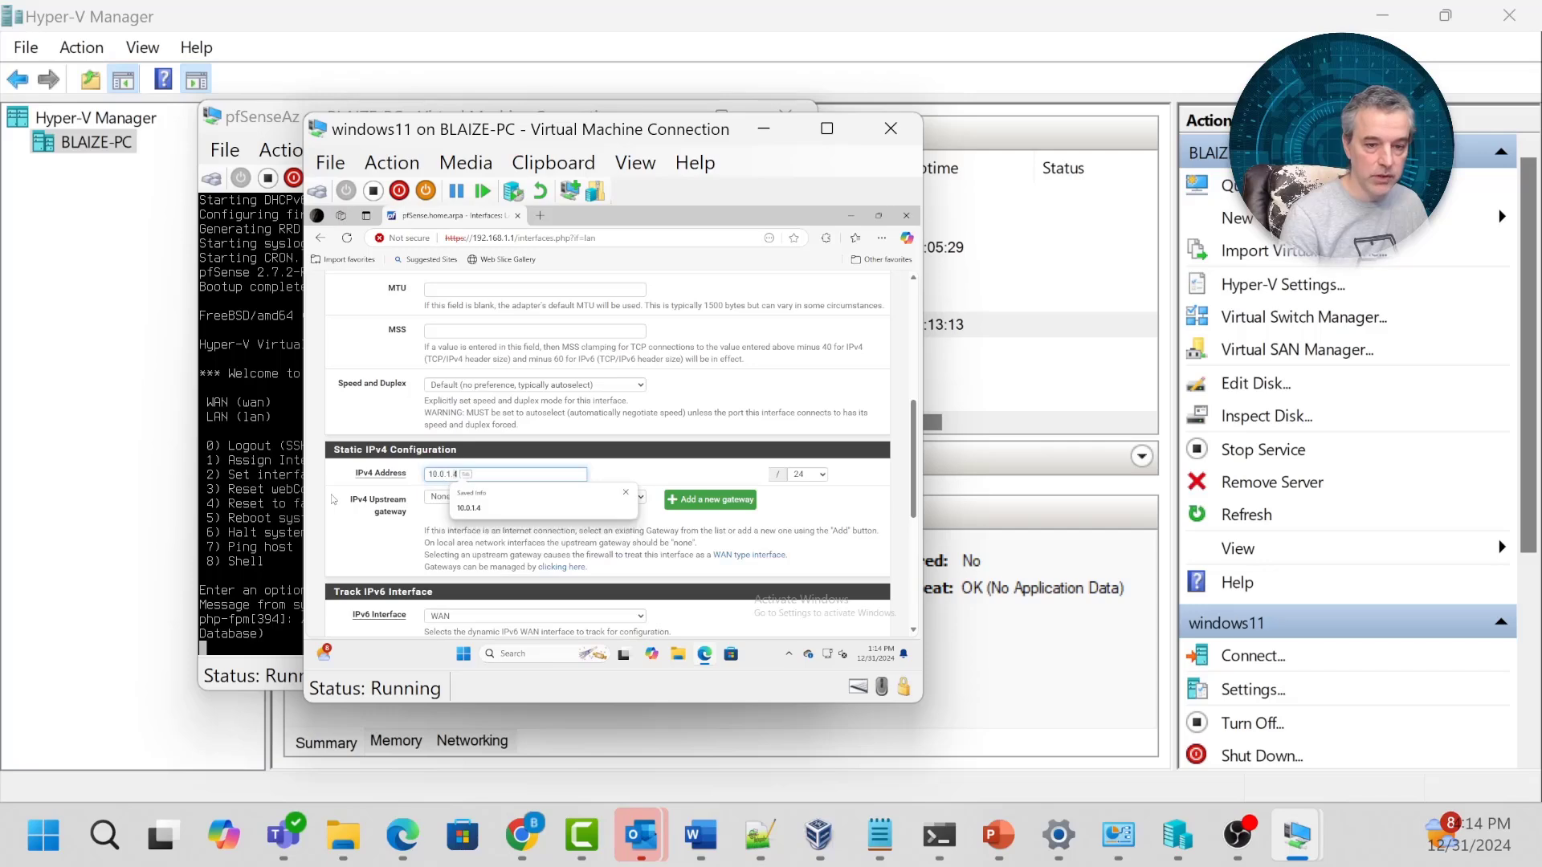
click(334, 500)
scroll(581, 430, down, 5)
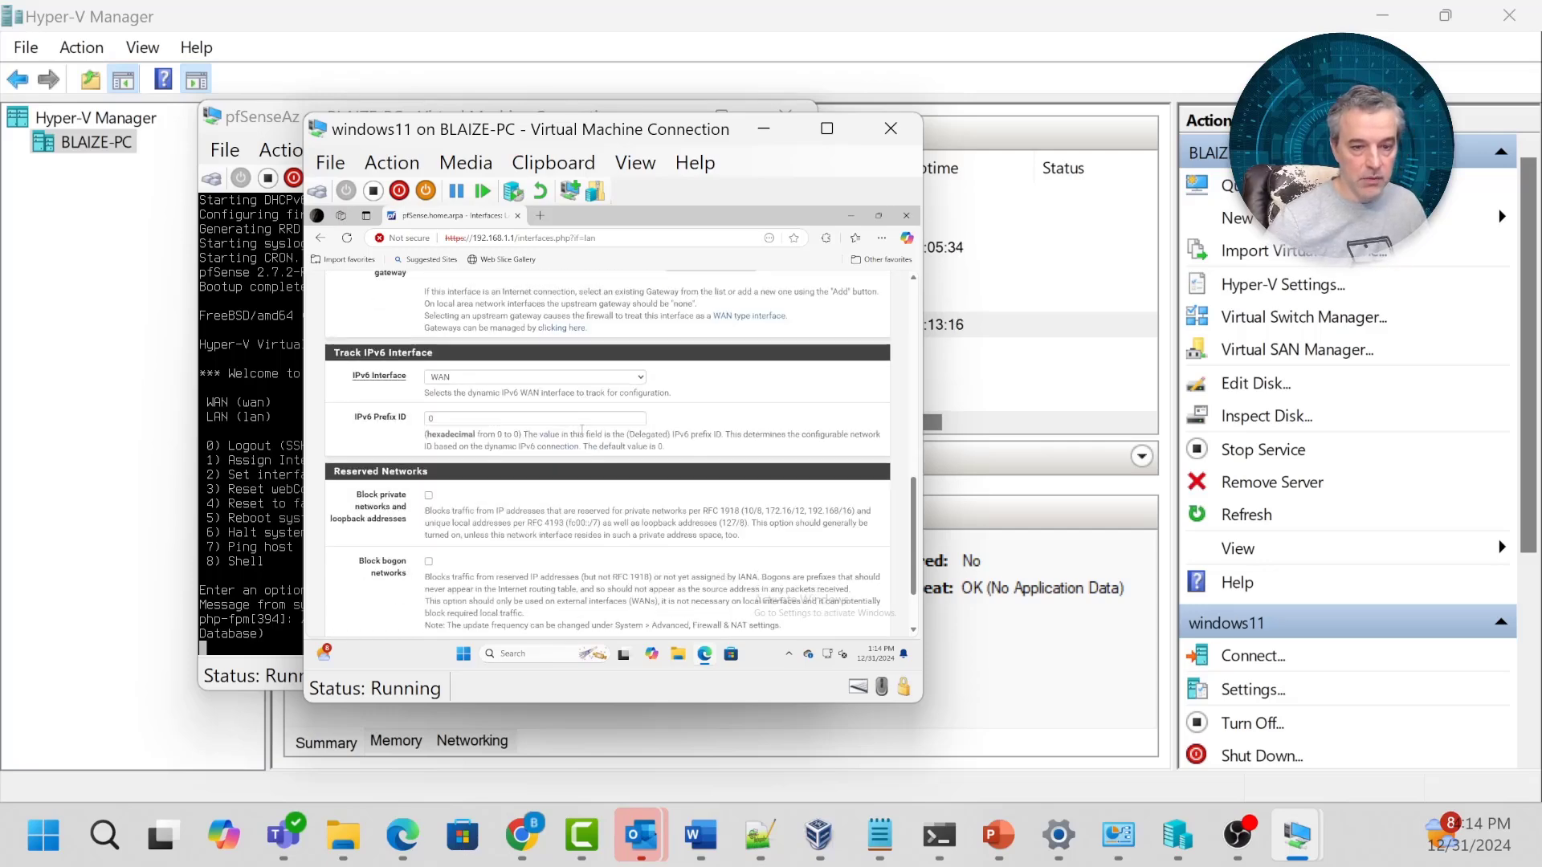
scroll(582, 430, down, 2)
click(448, 572)
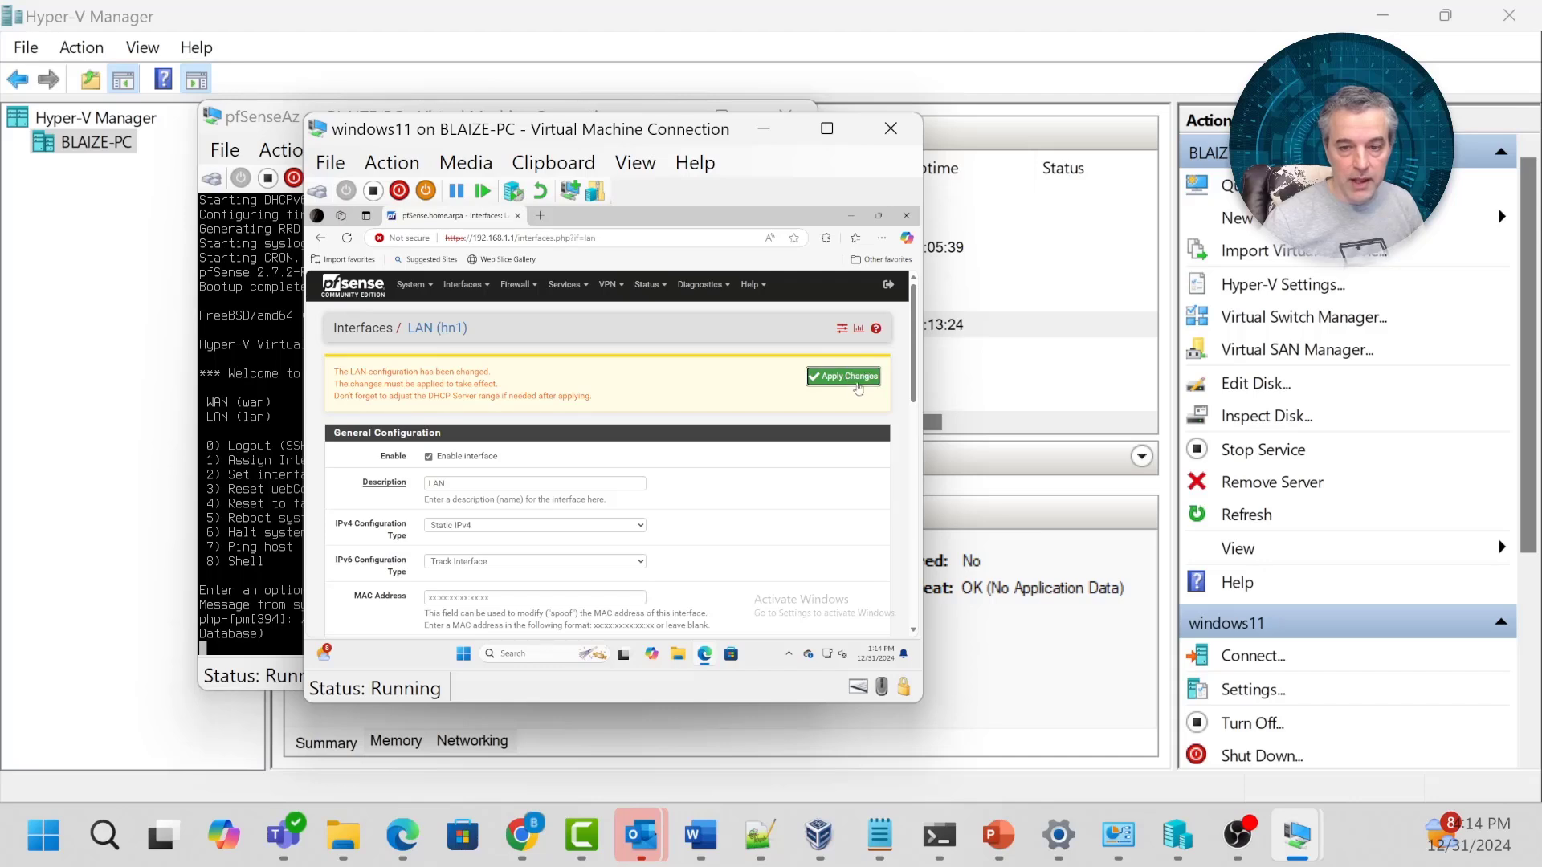
click(856, 389)
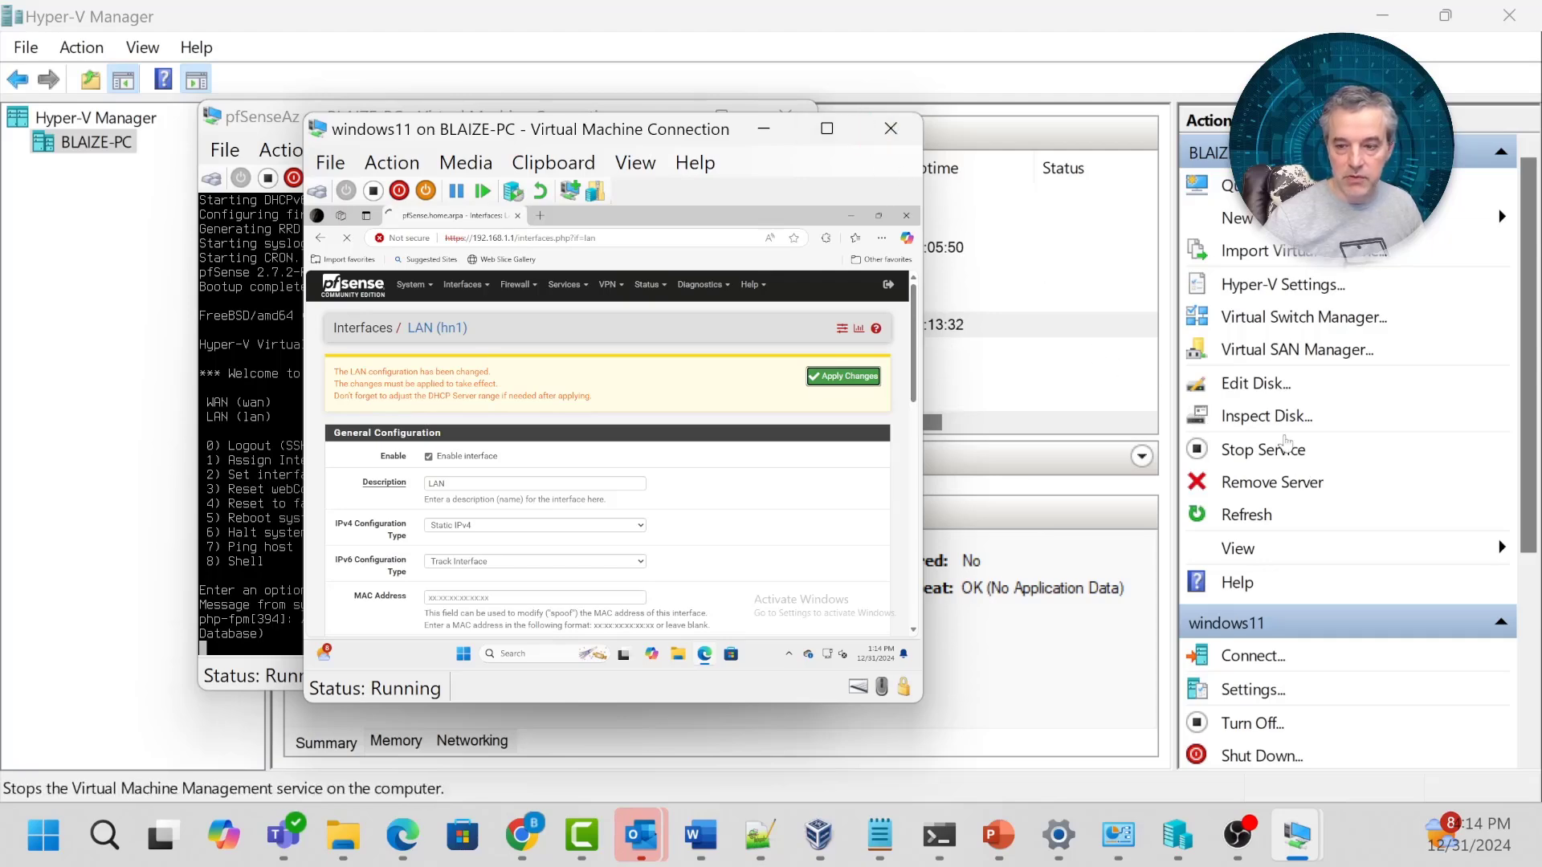
Connect to pfSenseAz and shut it down, confirming the prompt so it shows Off.
click(1070, 255)
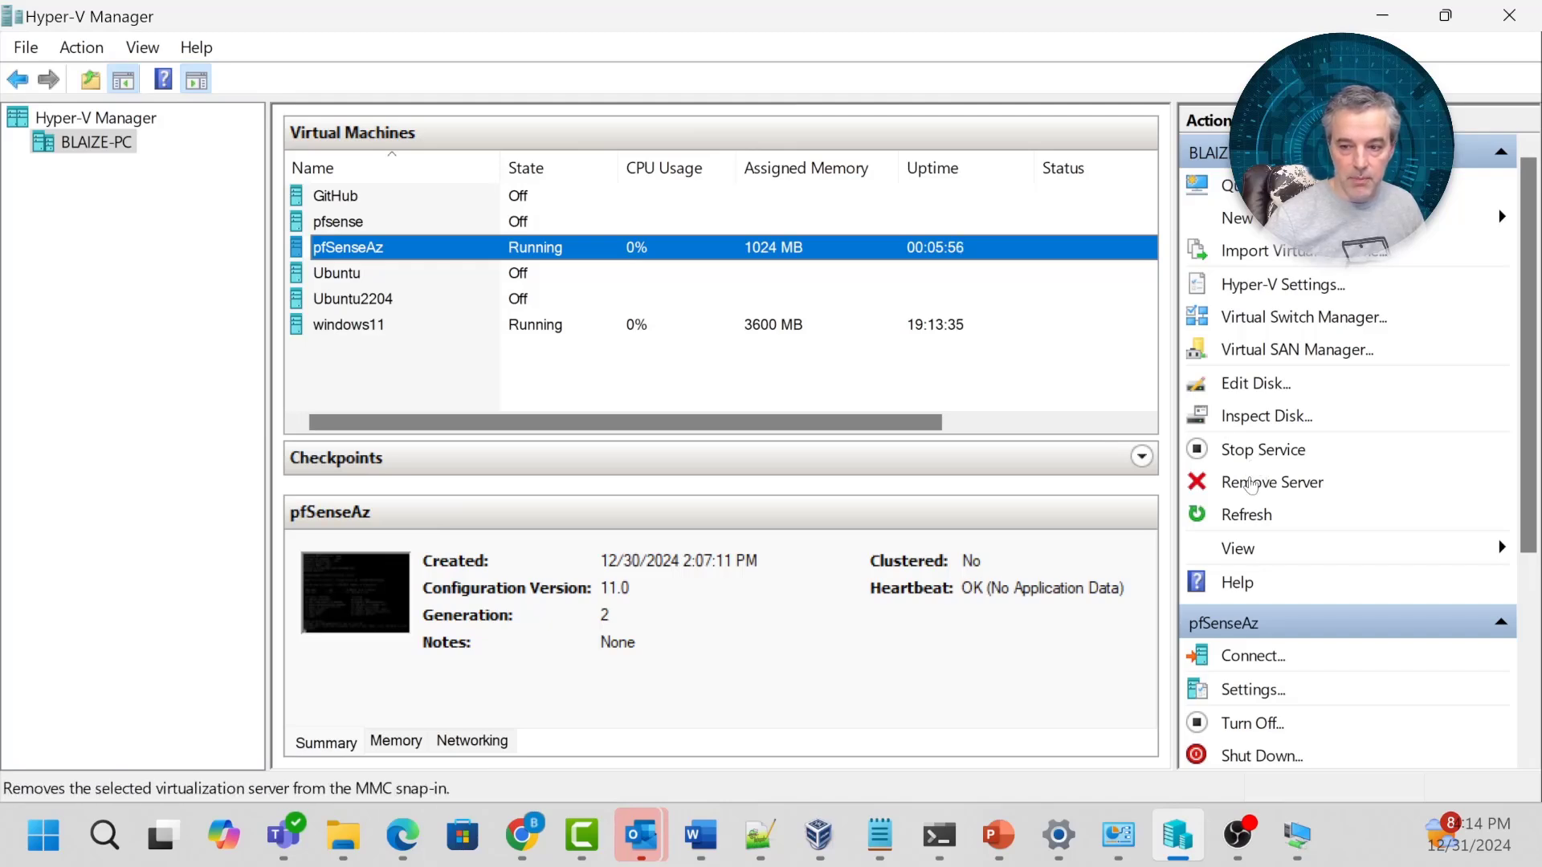
double_click(585, 240)
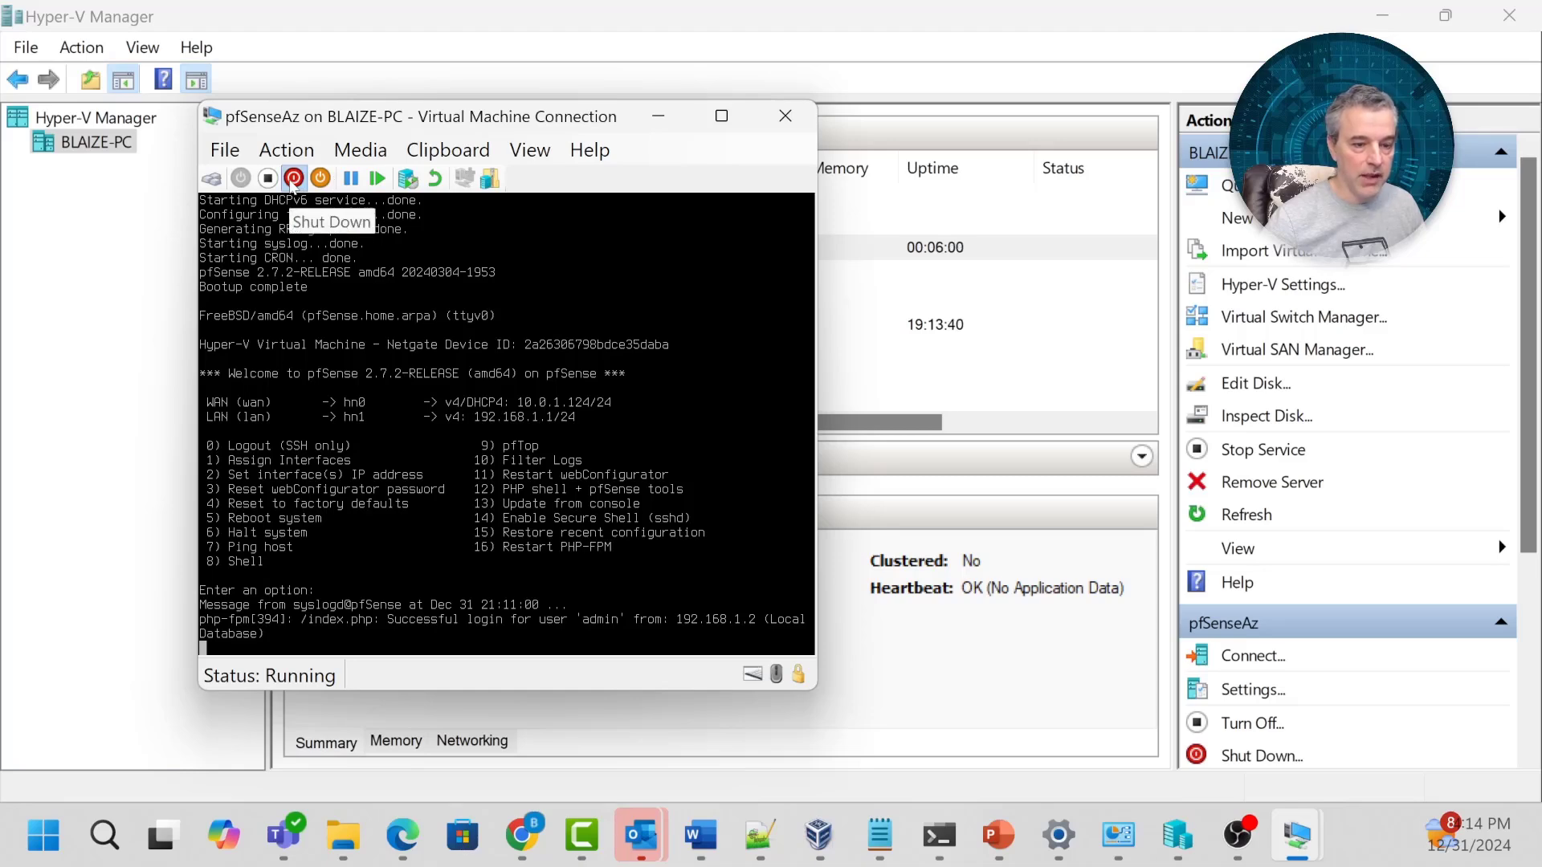
click(293, 179)
click(543, 433)
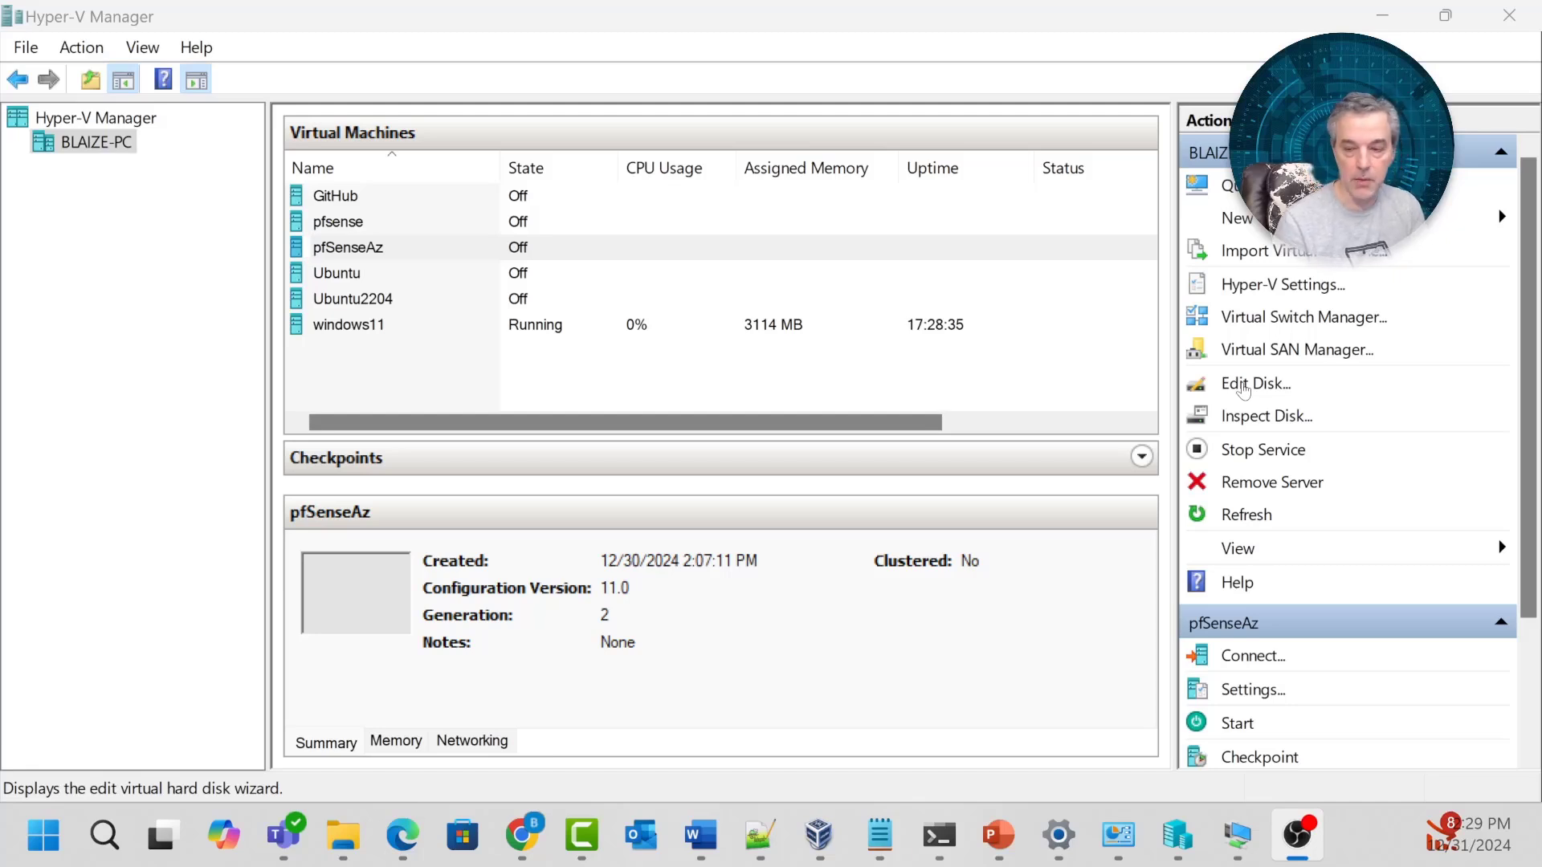
In the Edit Virtual Hard Disk Wizard, select the pfSenseAz.vhdx disk file.
click(1243, 386)
click(942, 723)
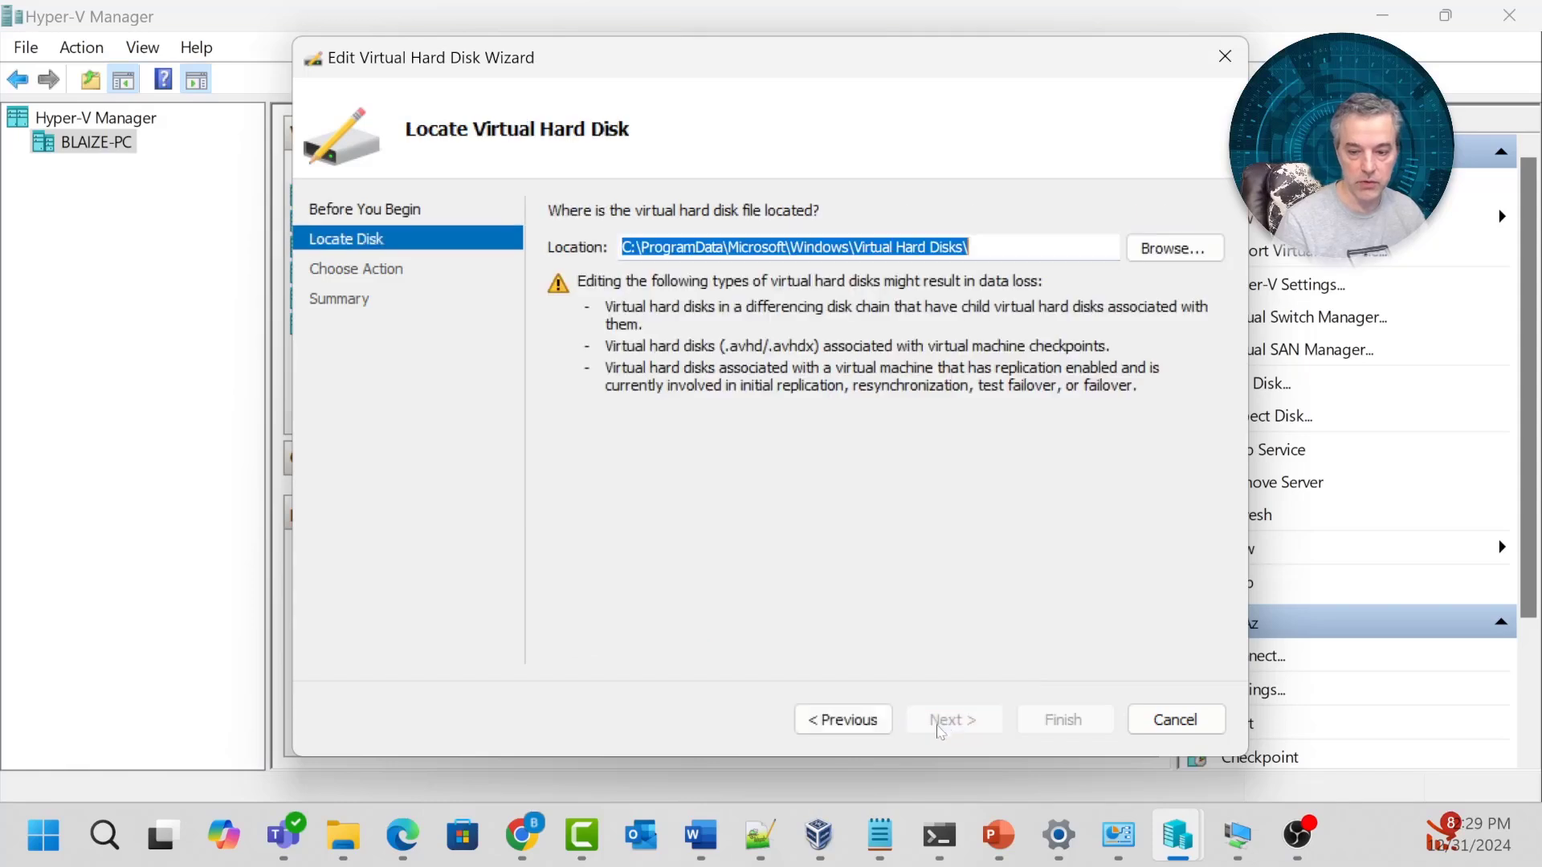
click(1175, 248)
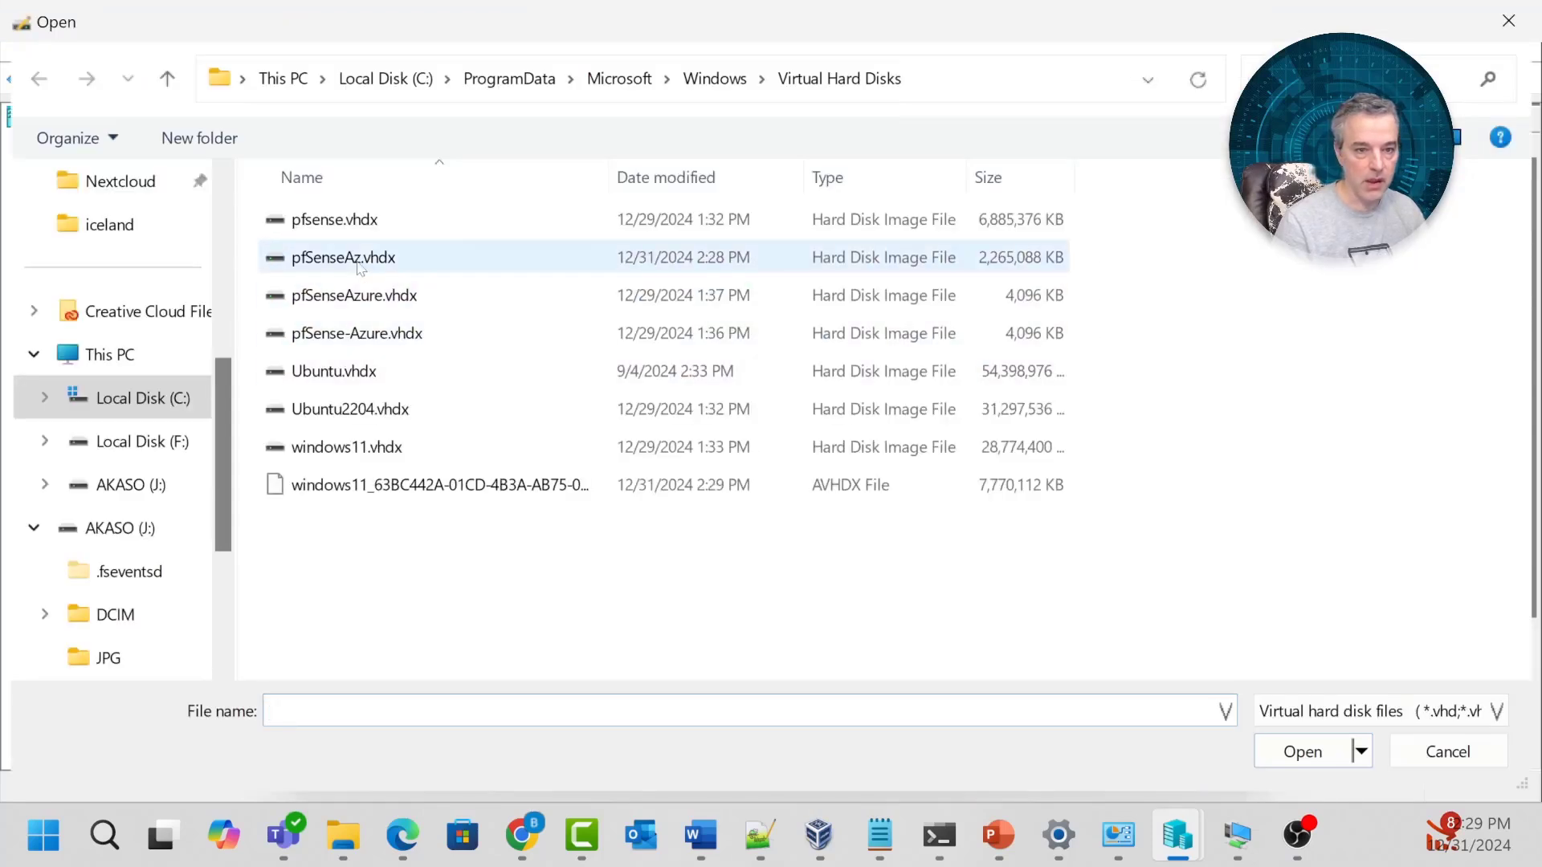
click(359, 259)
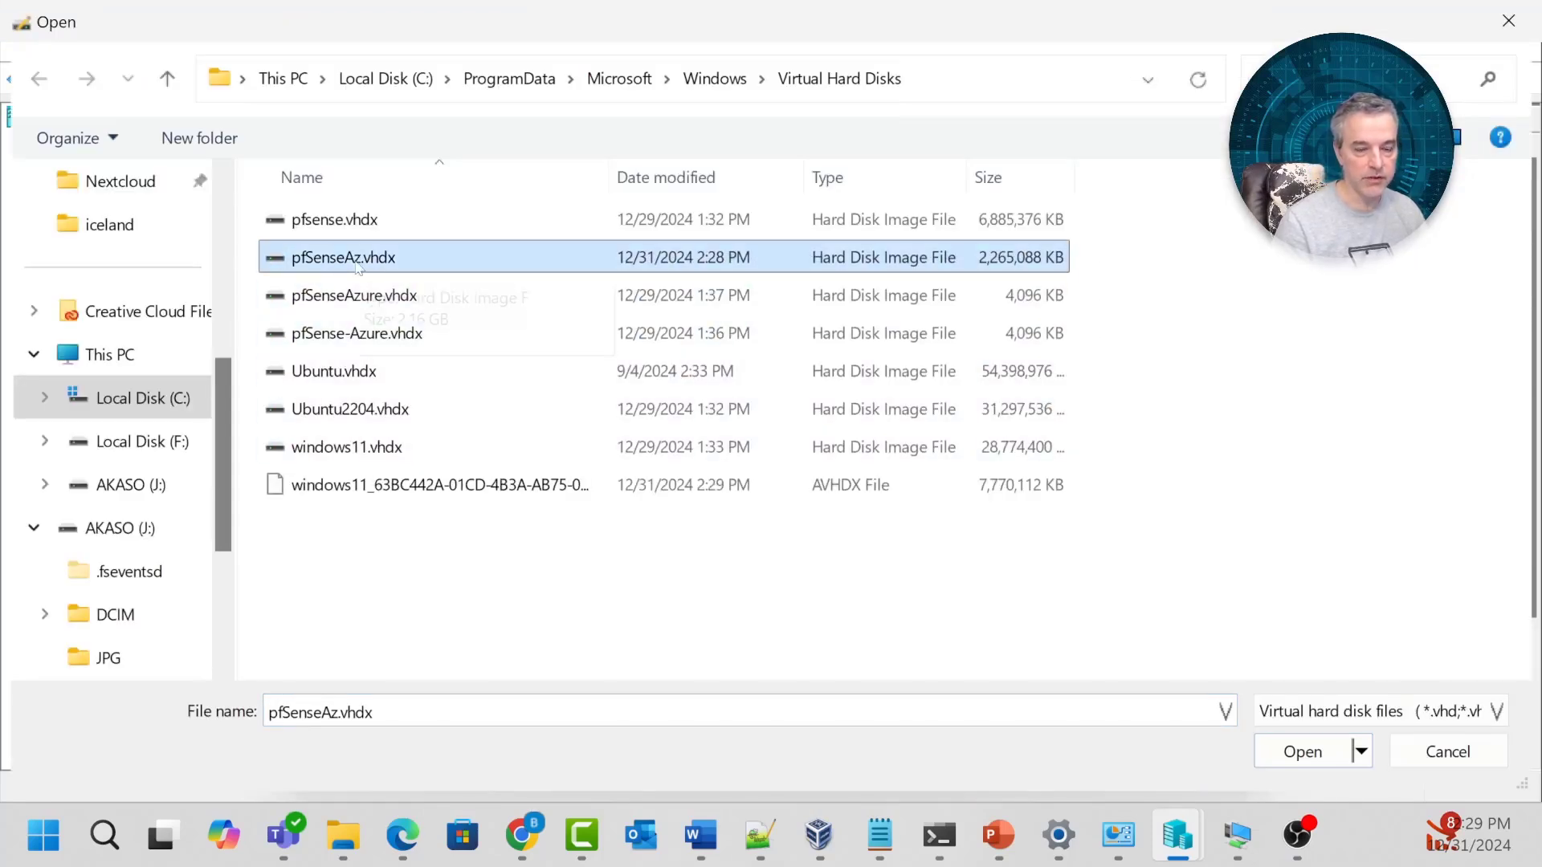
click(1296, 755)
click(954, 719)
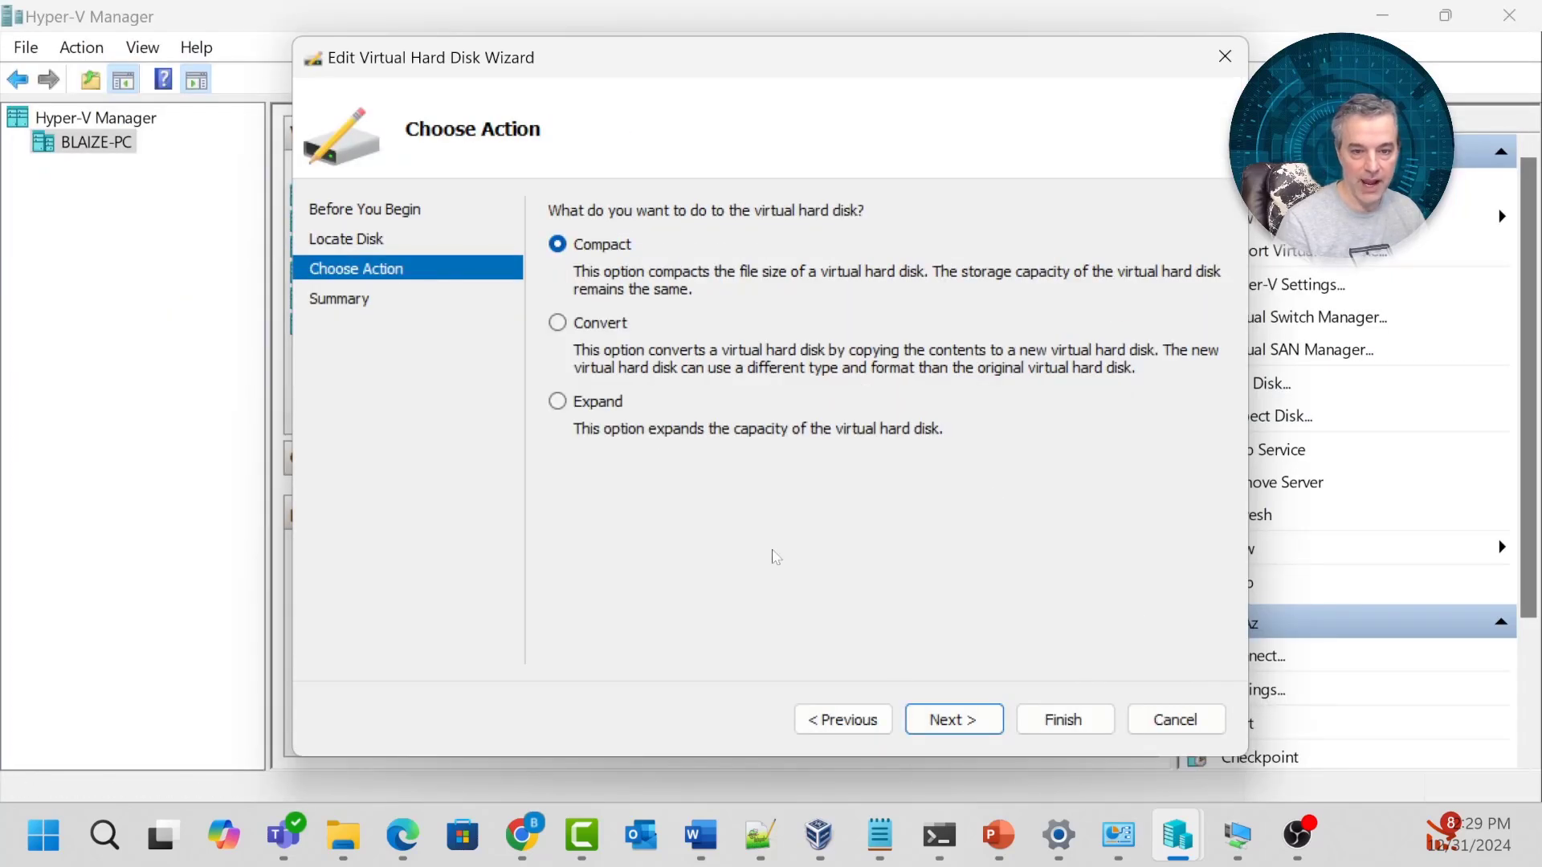
Choose to convert the disk to VHD format with a fixed size.
click(932, 719)
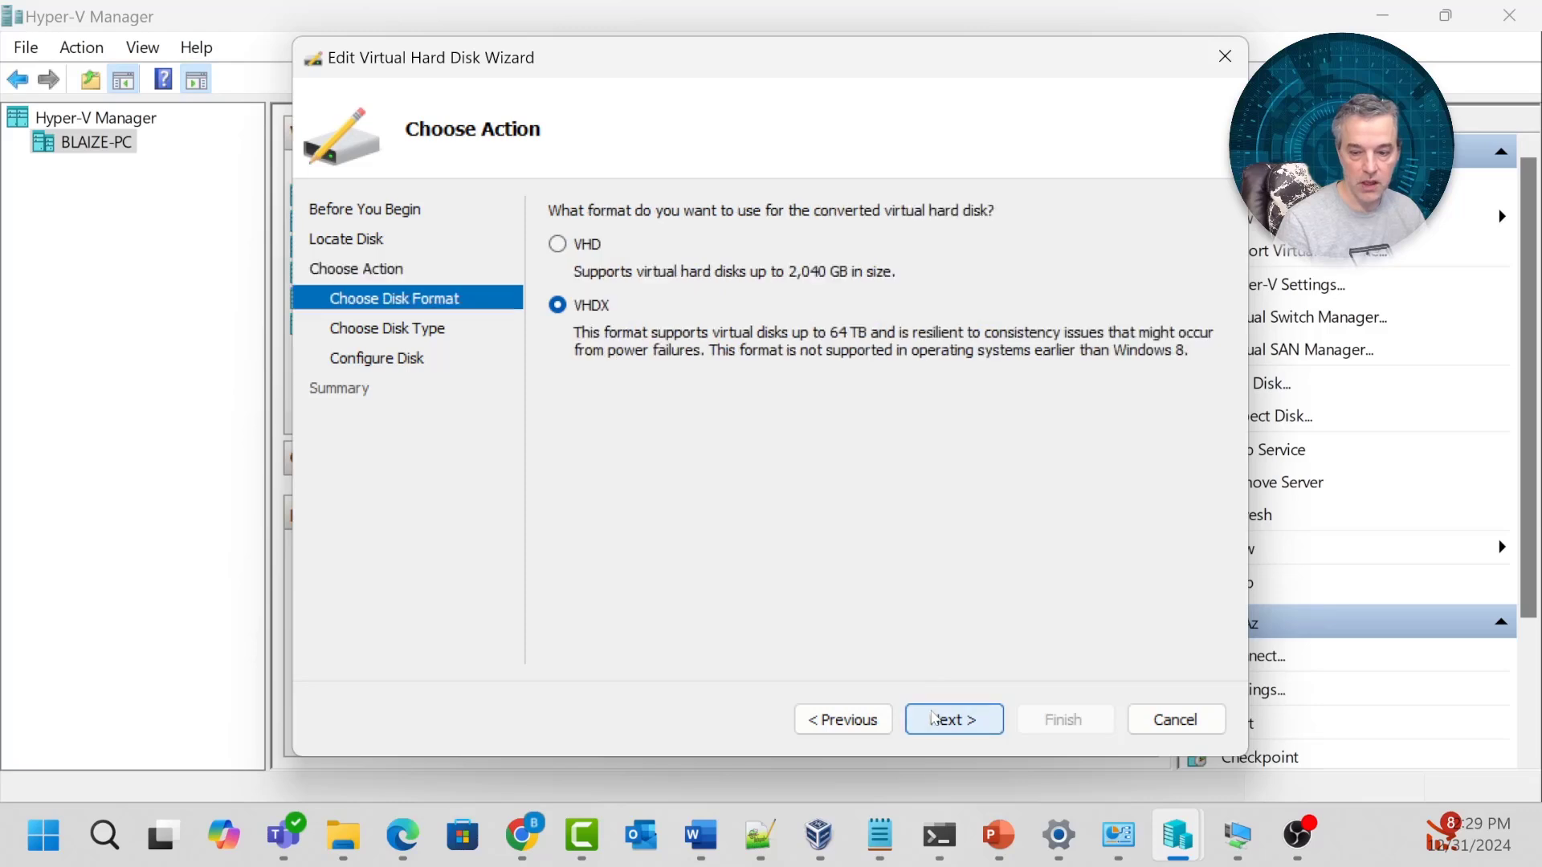
click(559, 244)
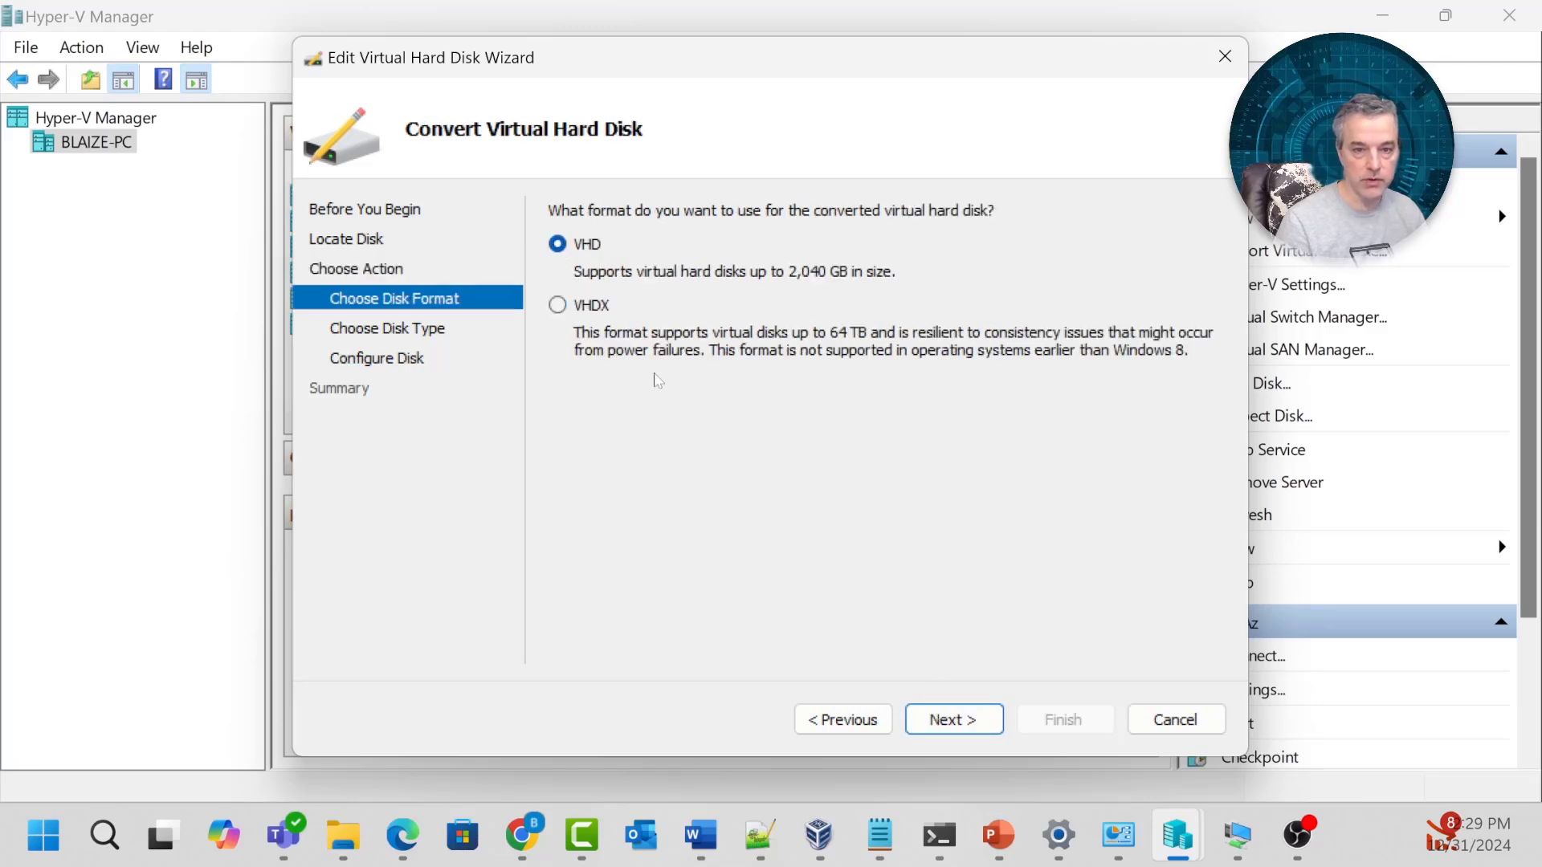
click(948, 727)
click(602, 245)
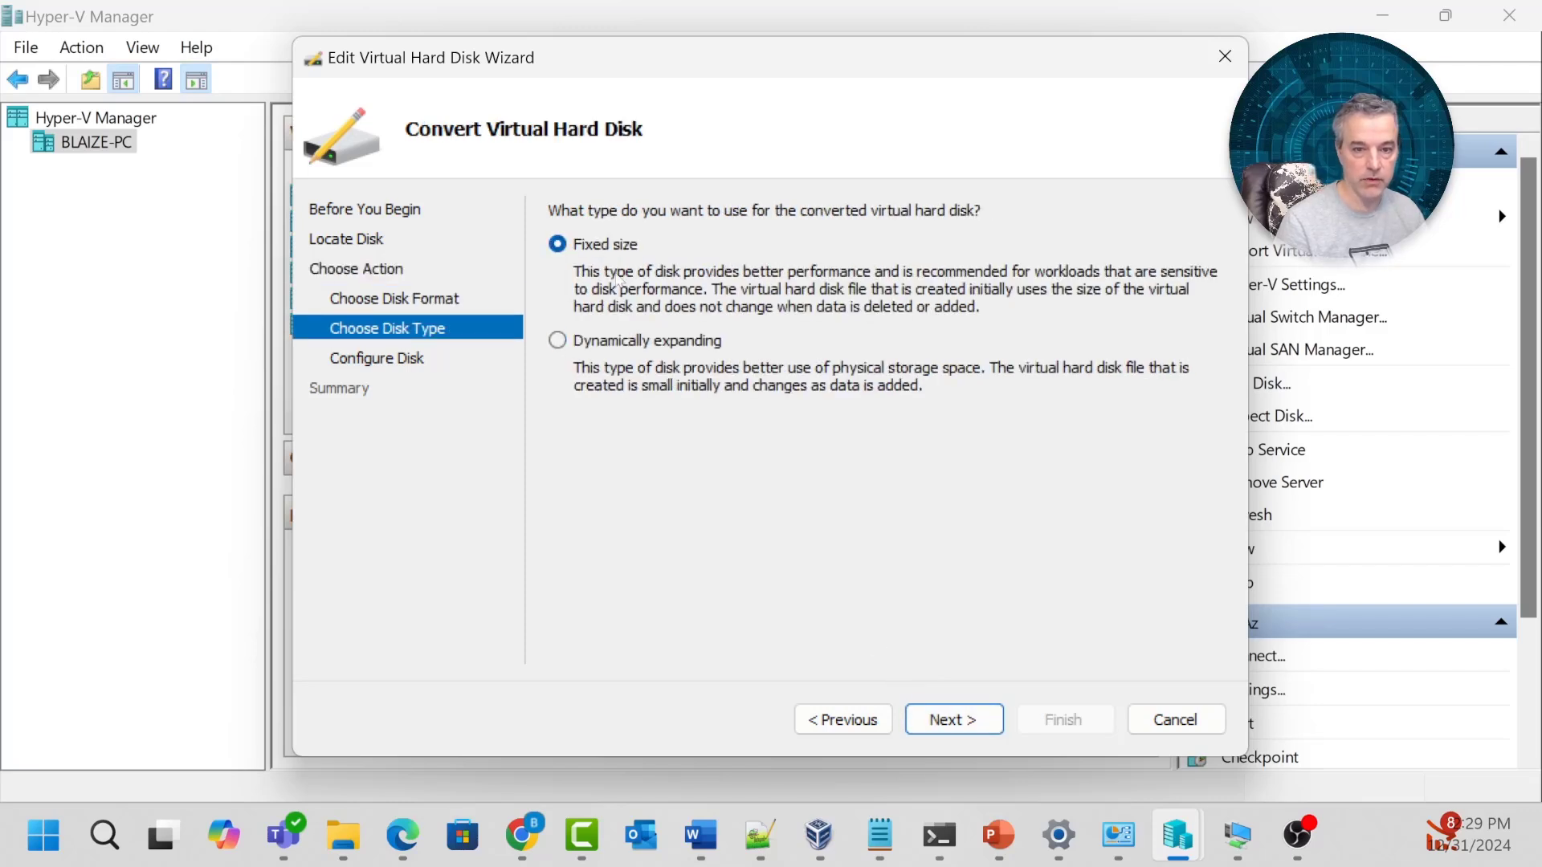
click(939, 727)
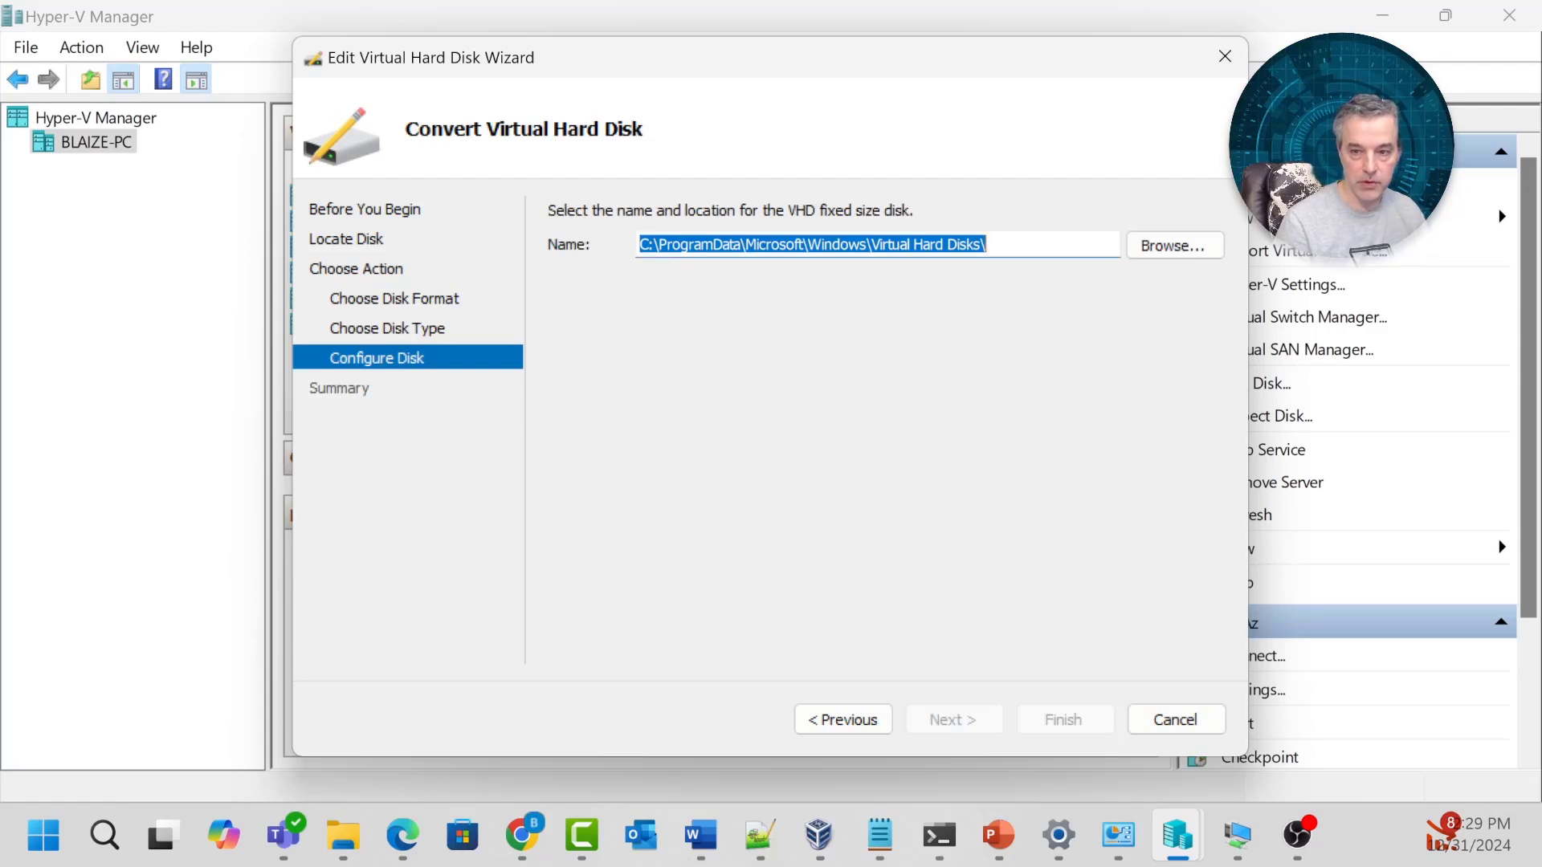
Name the converted disk pfSenseAz.vhd in the default folder and finish the conversion.
key(End)
text(pfsense)
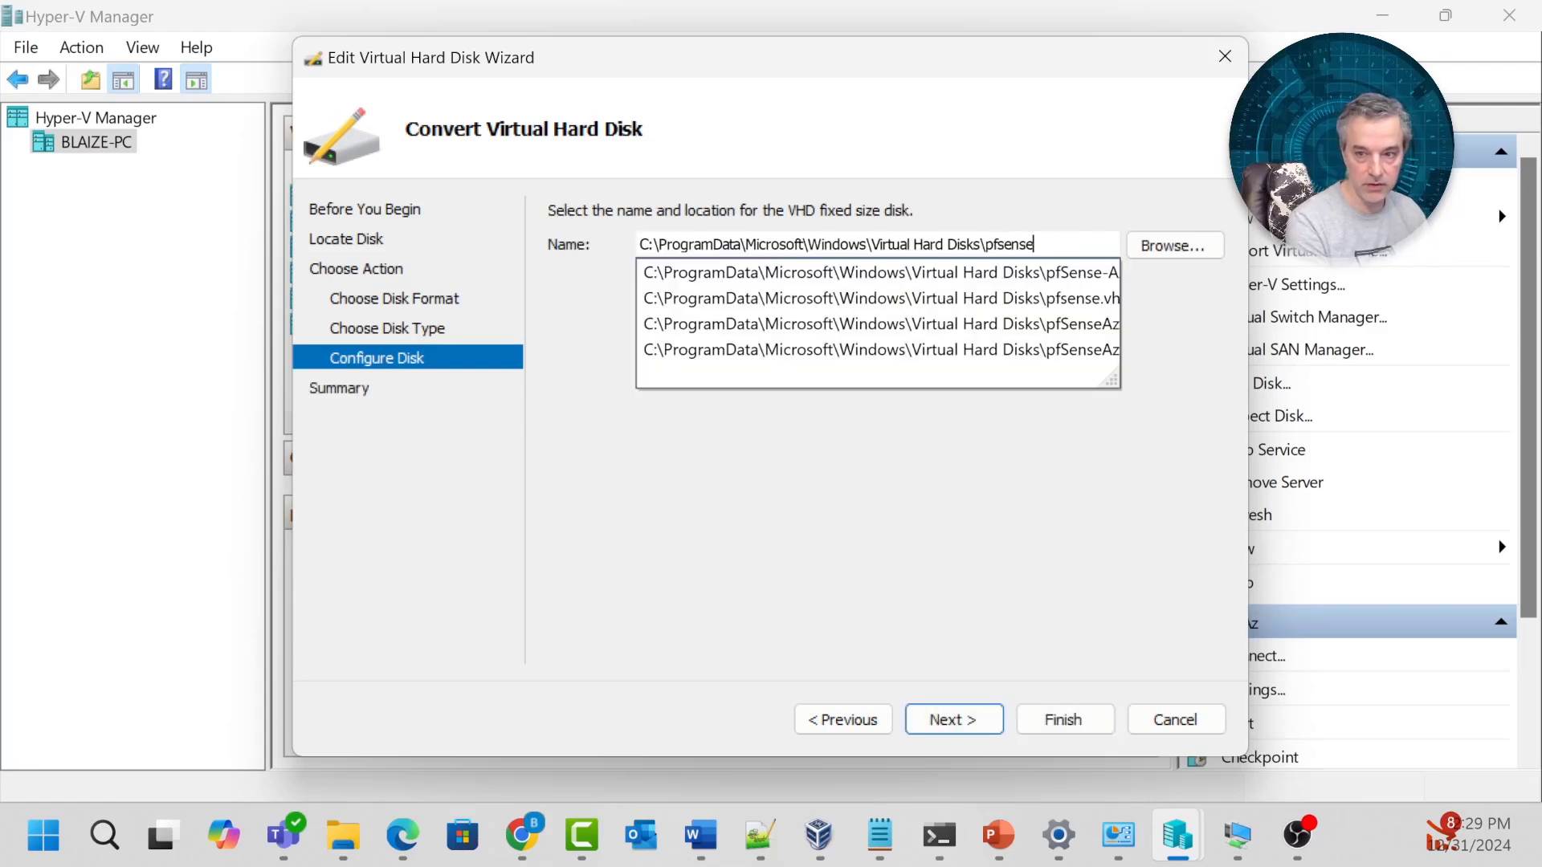
key(Down)
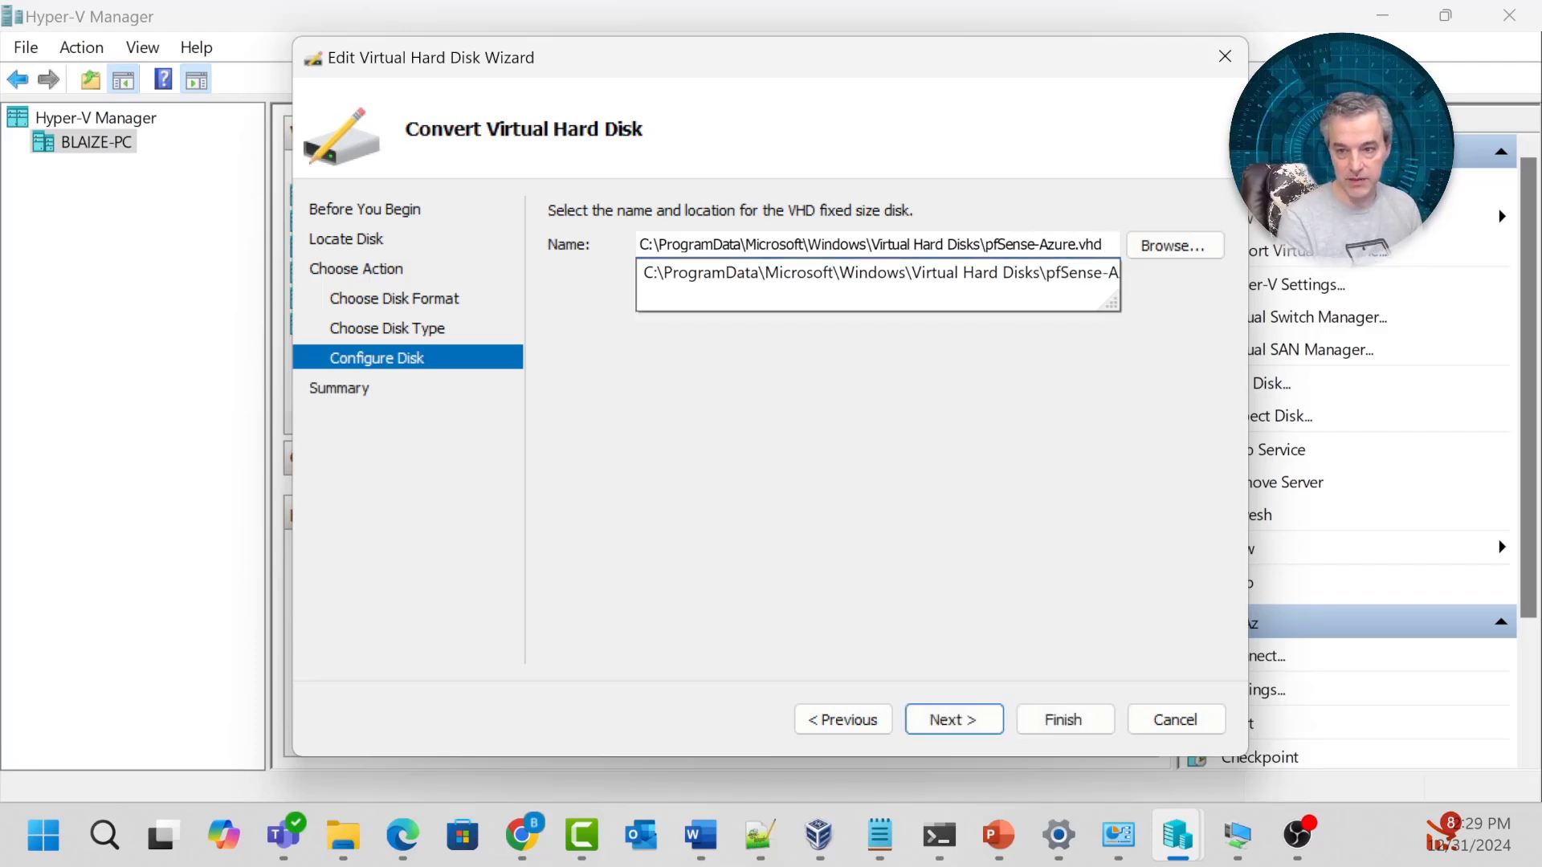
key(Down)
key(Down)
key(Down)
key(Left)
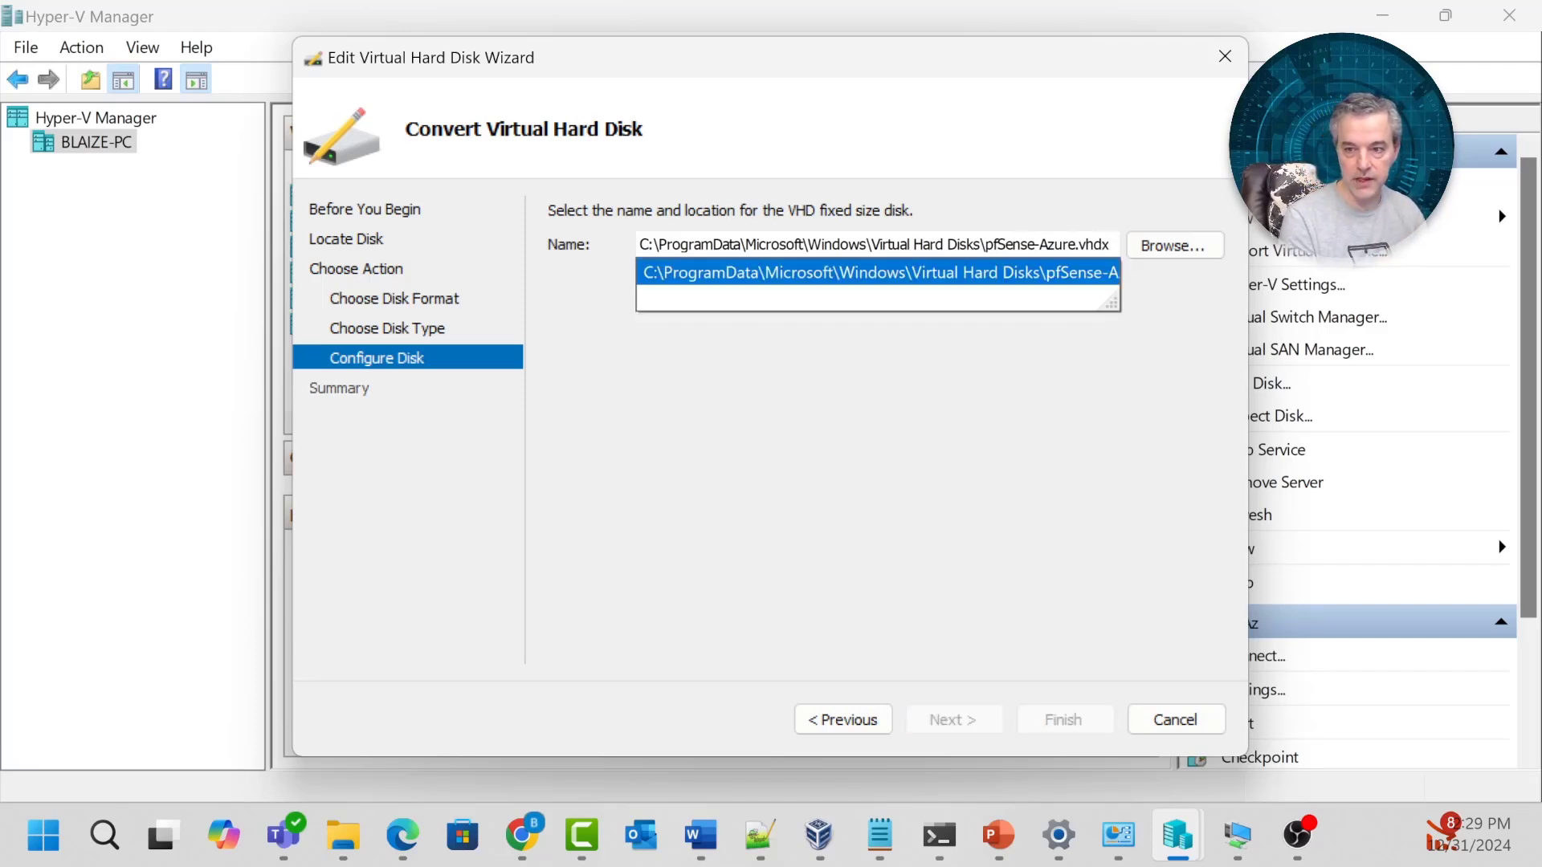
key(Delete)
key(Left)
key(Left)
key(Left)
key(Left)
key(BackSpace)
key(BackSpace)
key(BackSpace)
key(BackSpace)
key(BackSpace)
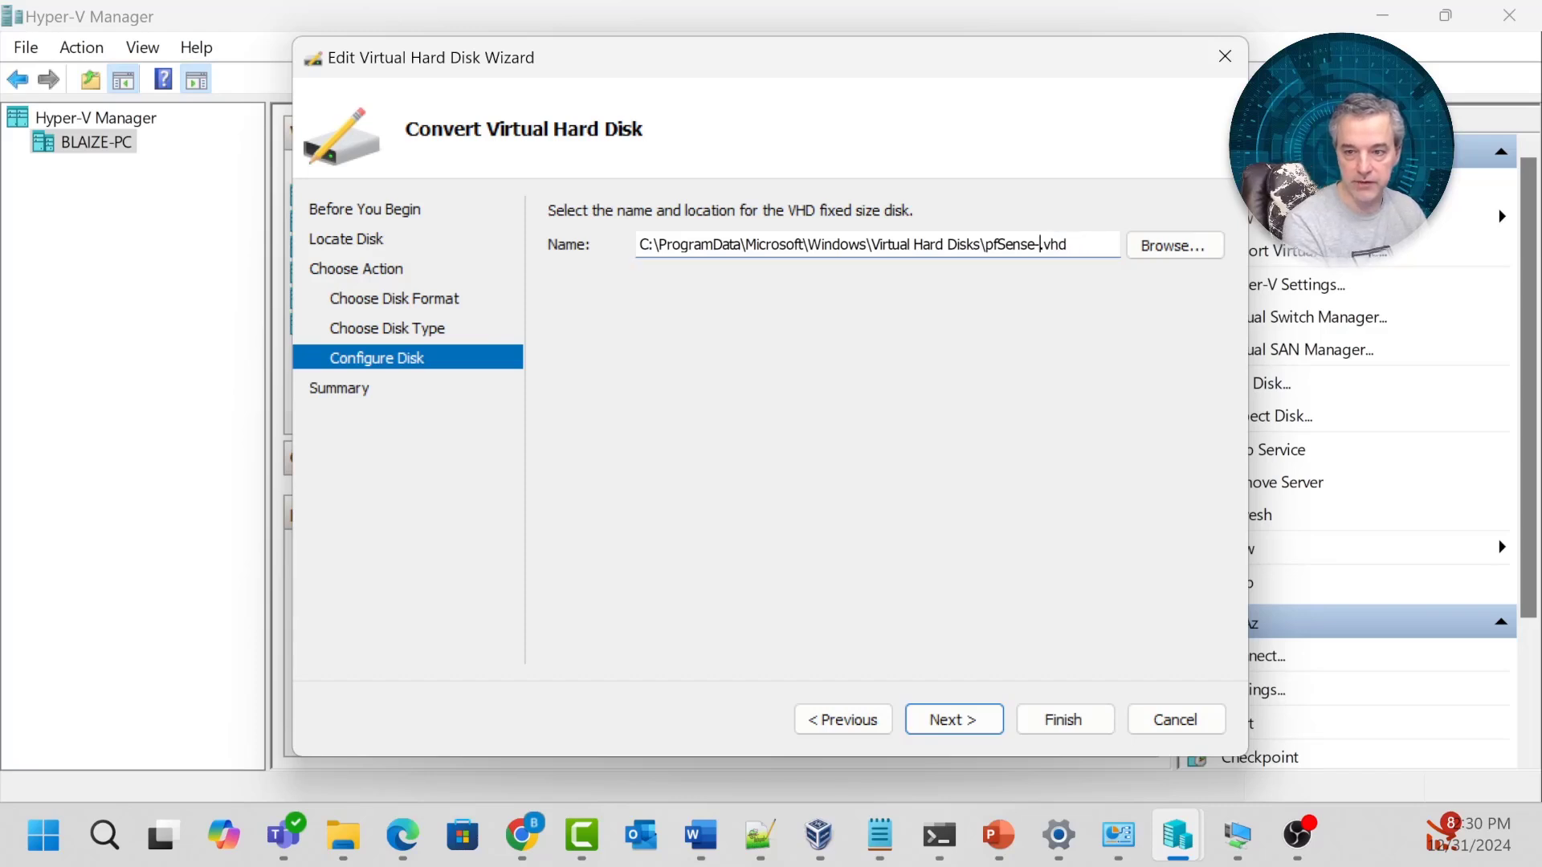
key(BackSpace)
text(Az)
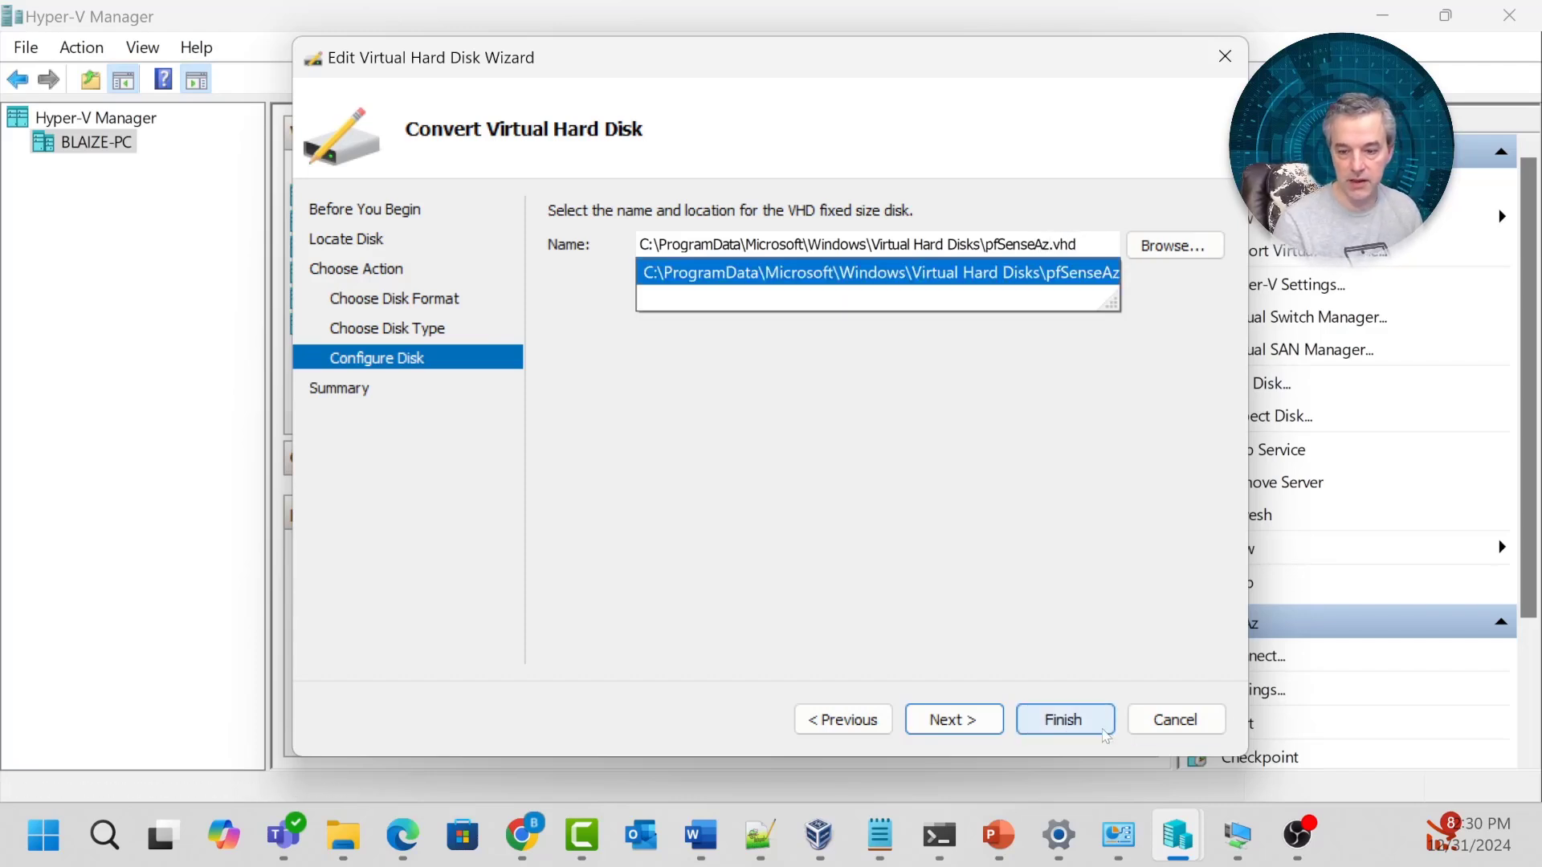
click(1064, 719)
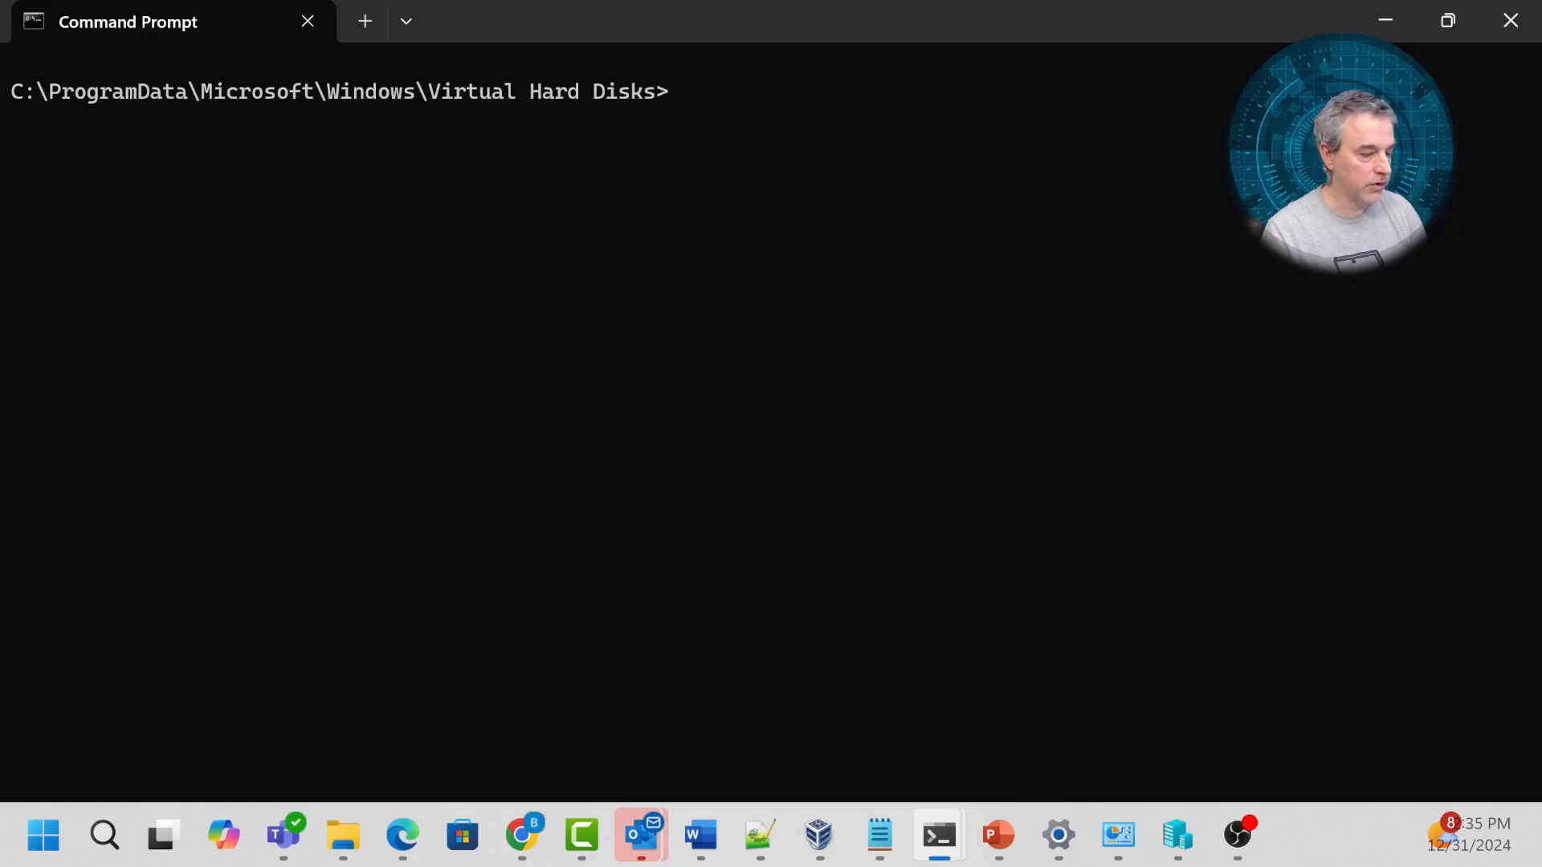
Run 'az group create --name pfSenseAzureRG --location eastus' pasted from the prepared notes.
key(alt+Tab)
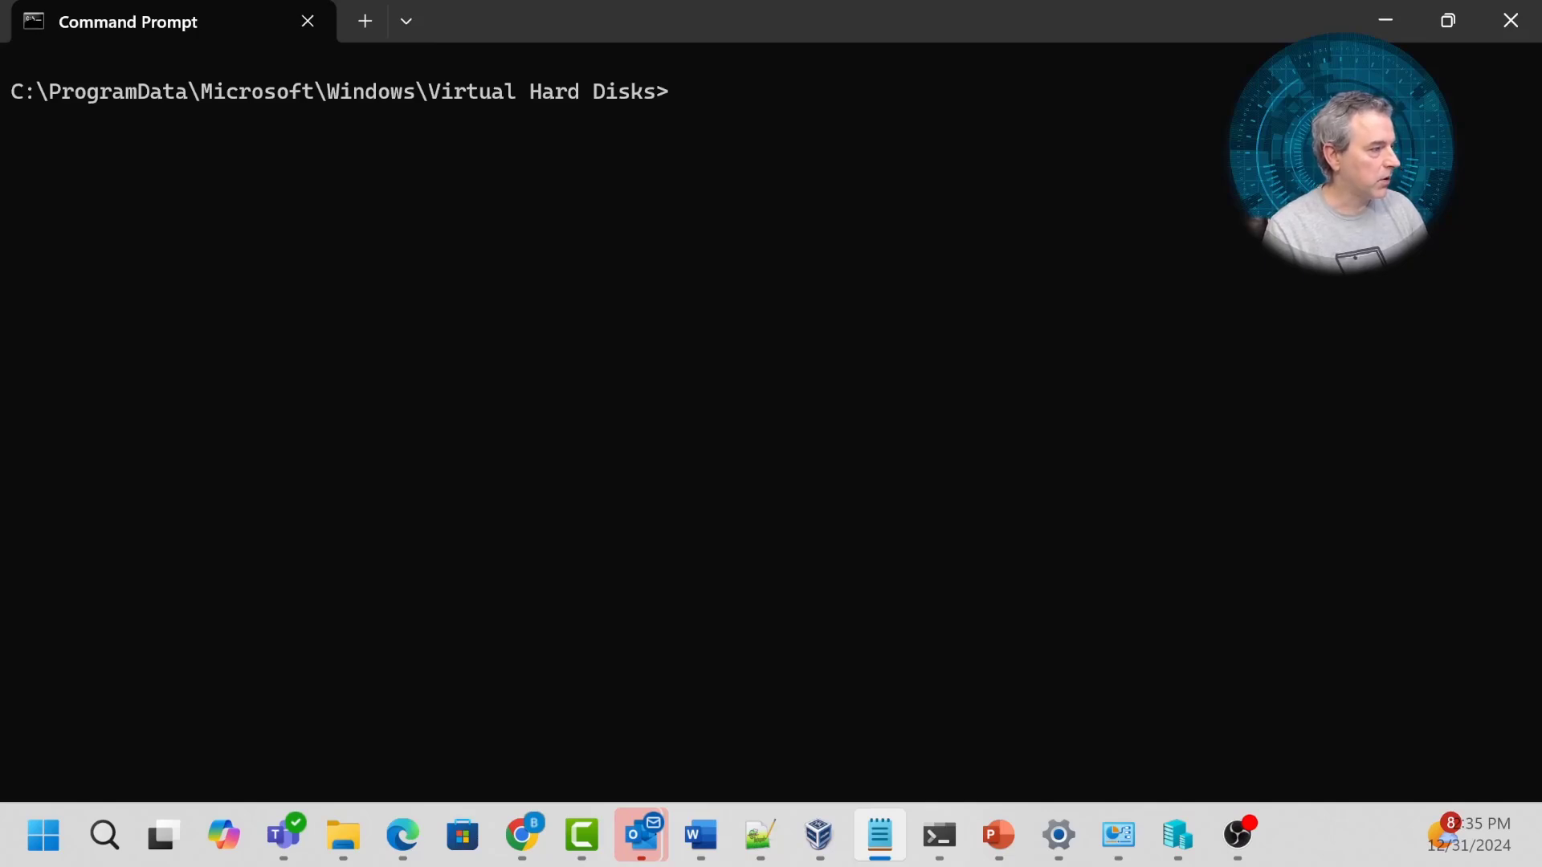
key(ctrl+v)
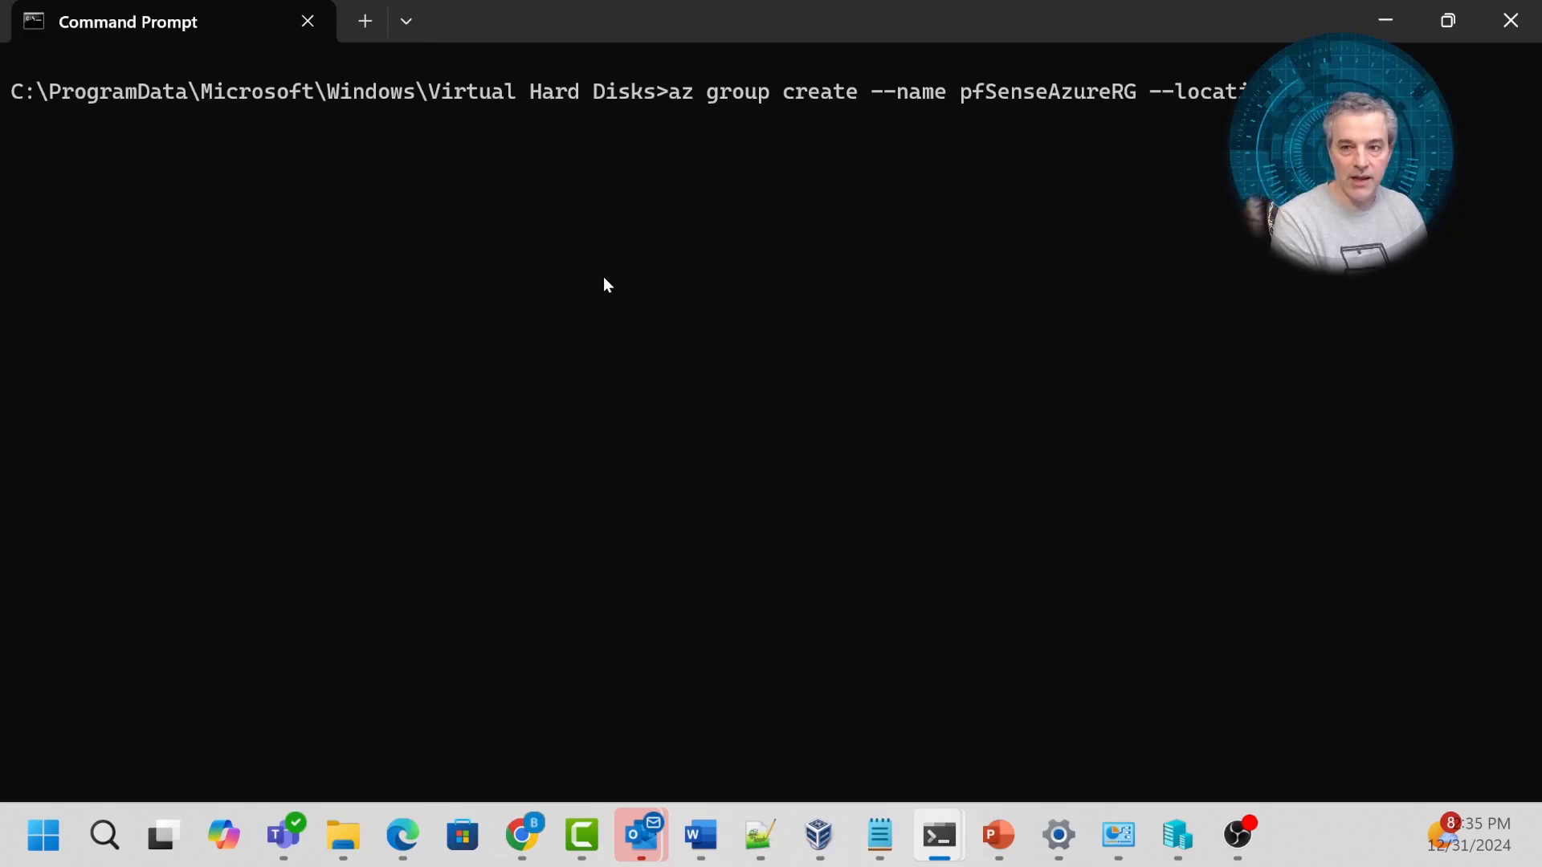
key(Return)
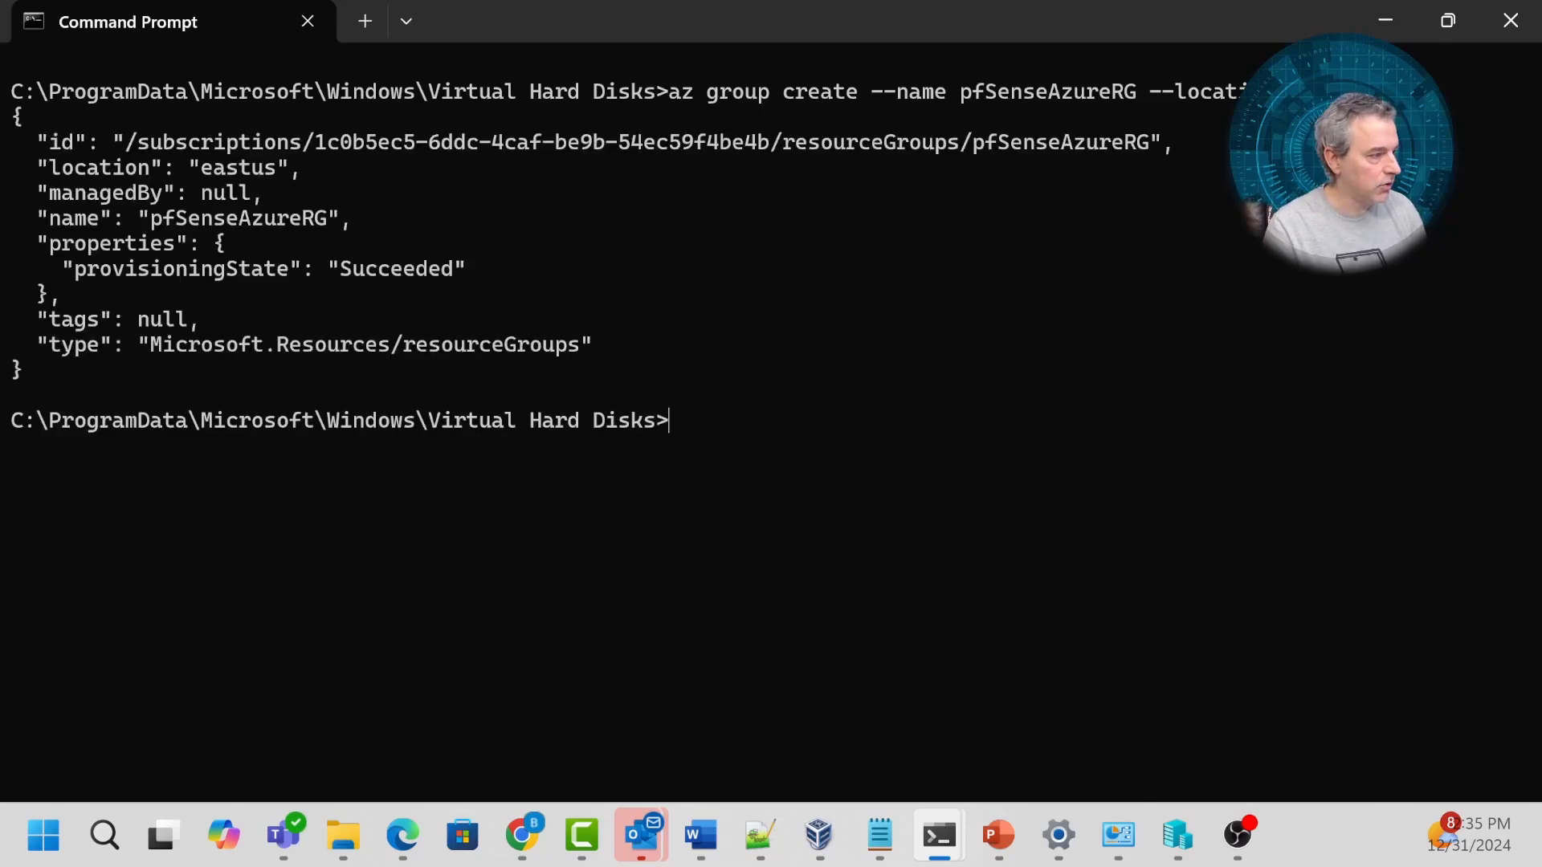
key(alt+Tab)
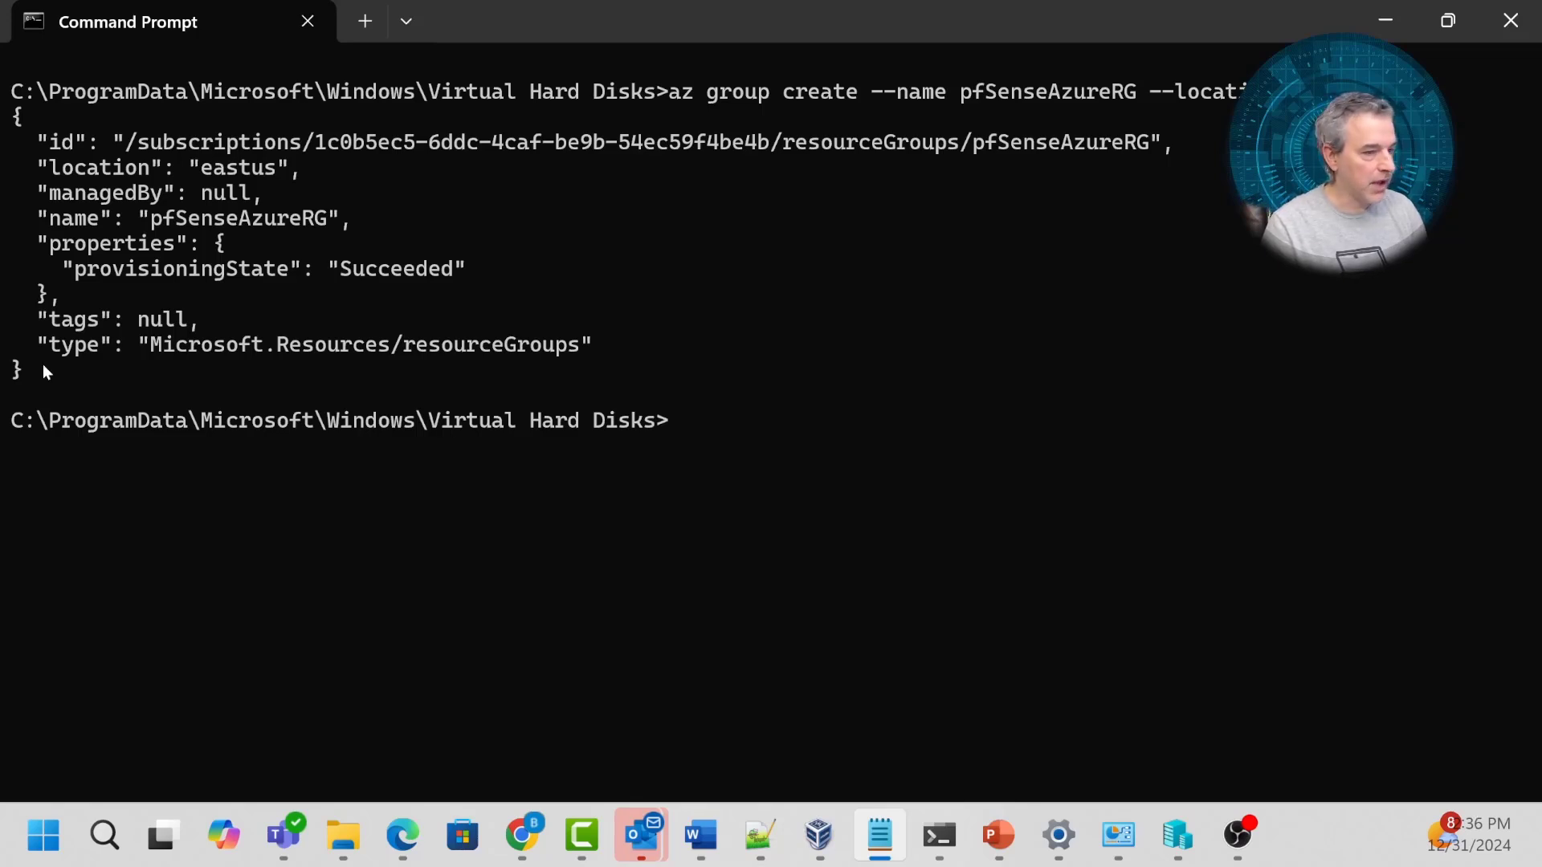
Create Standard_LRS storage account pfsenseazuresa1 in eastus, then paste the vhds container creation command.
right_click(558, 374)
key(ctrl+Left)
key(ctrl+Left)
key(ctrl+Left)
key(ctrl+Left)
key(ctrl+Left)
key(ctrl+Left)
key(ctrl+Left)
key(ctrl+Left)
key(ctrl+Left)
key(ctrl+Left)
key(ctrl+Left)
key(ctrl+Left)
key(ctrl+Left)
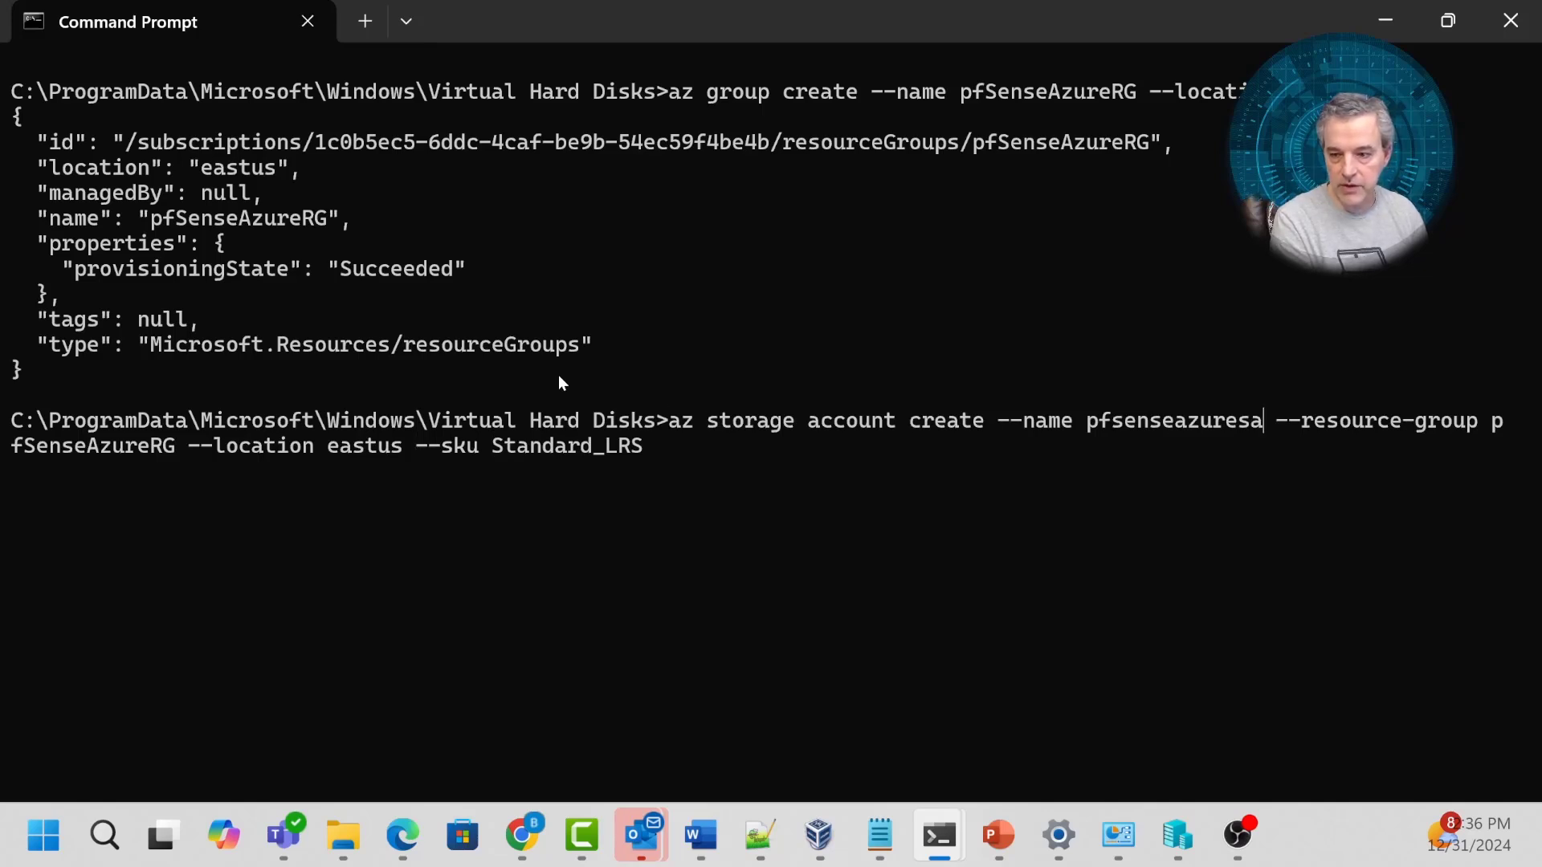
text(1)
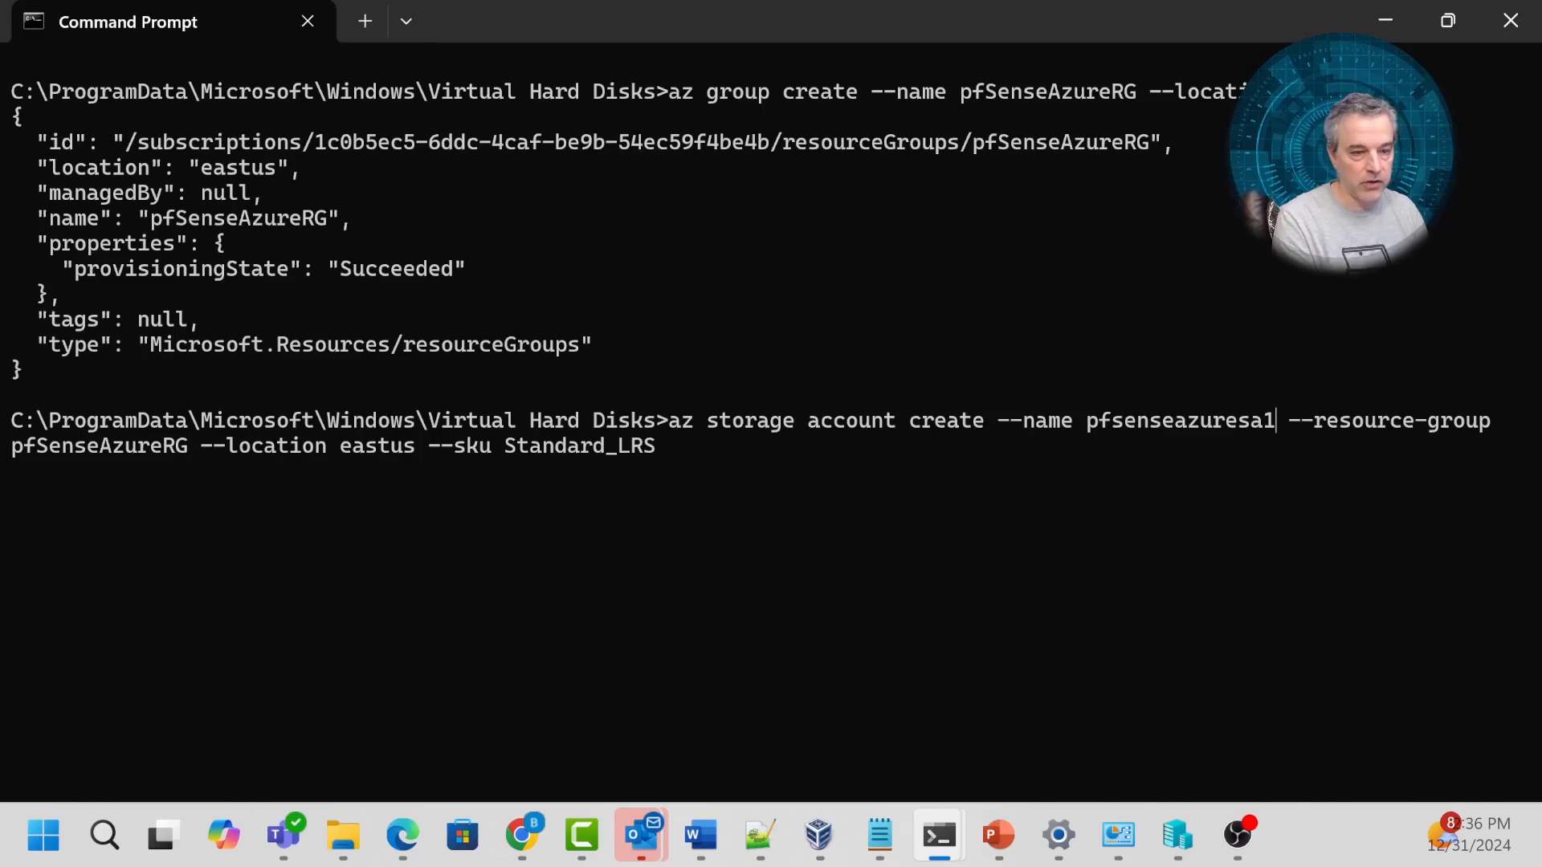
key(Return)
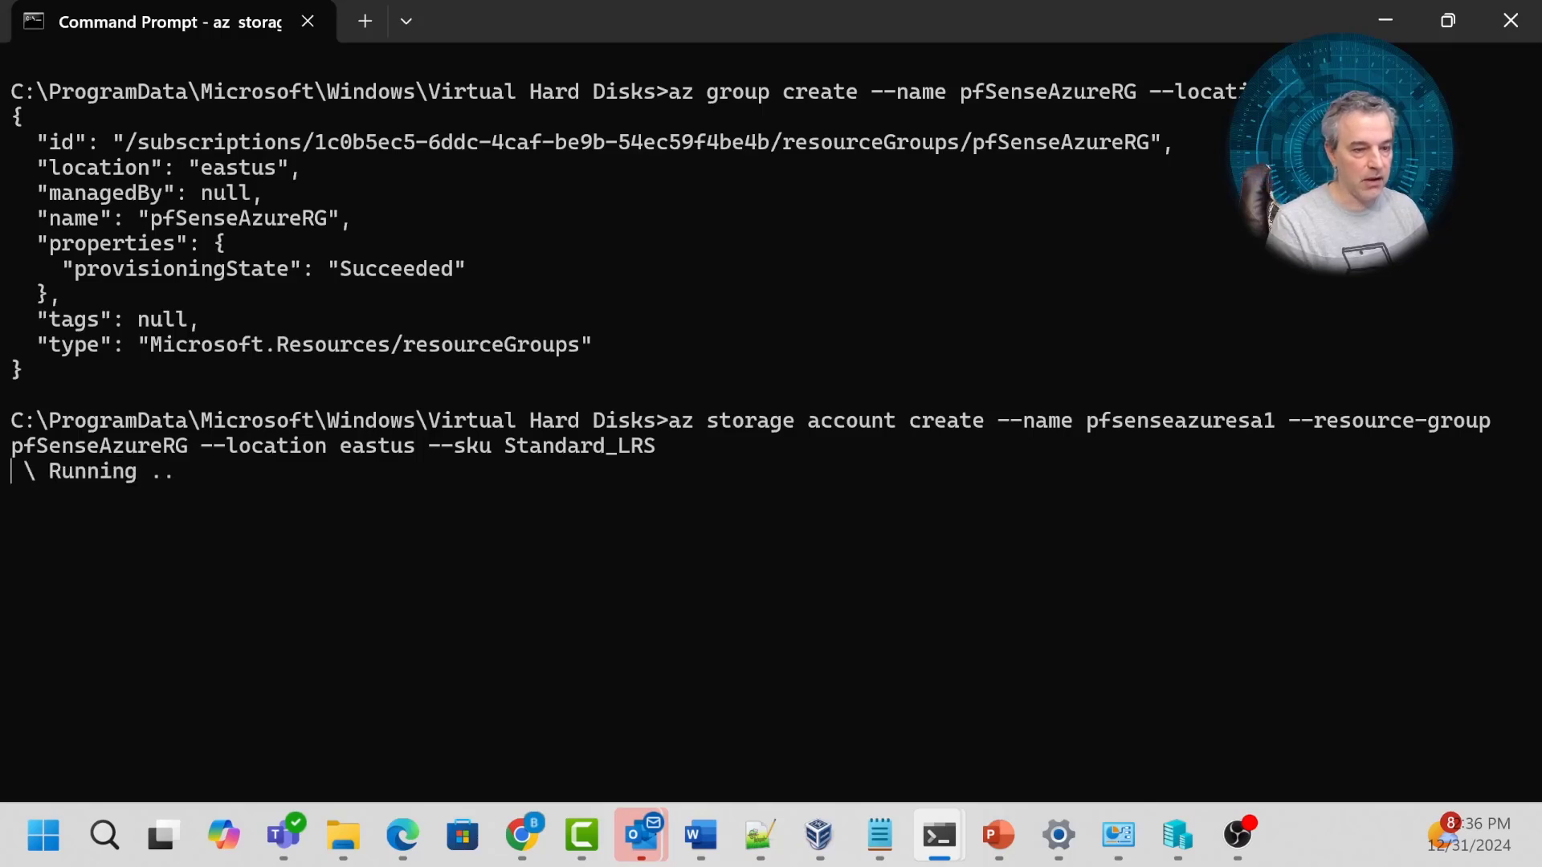
key(alt+Tab)
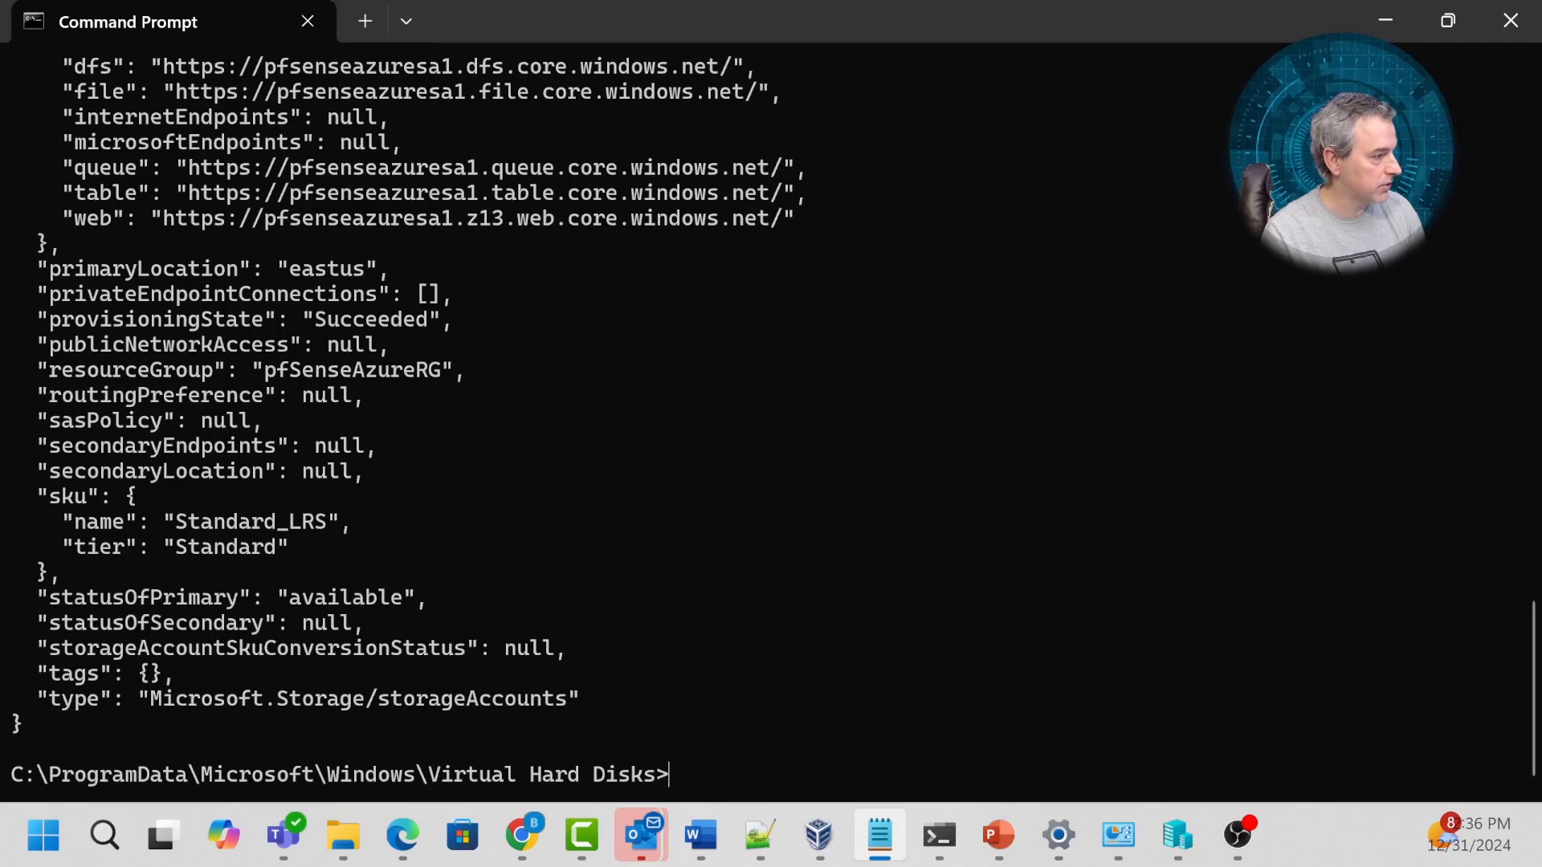
right_click(700, 385)
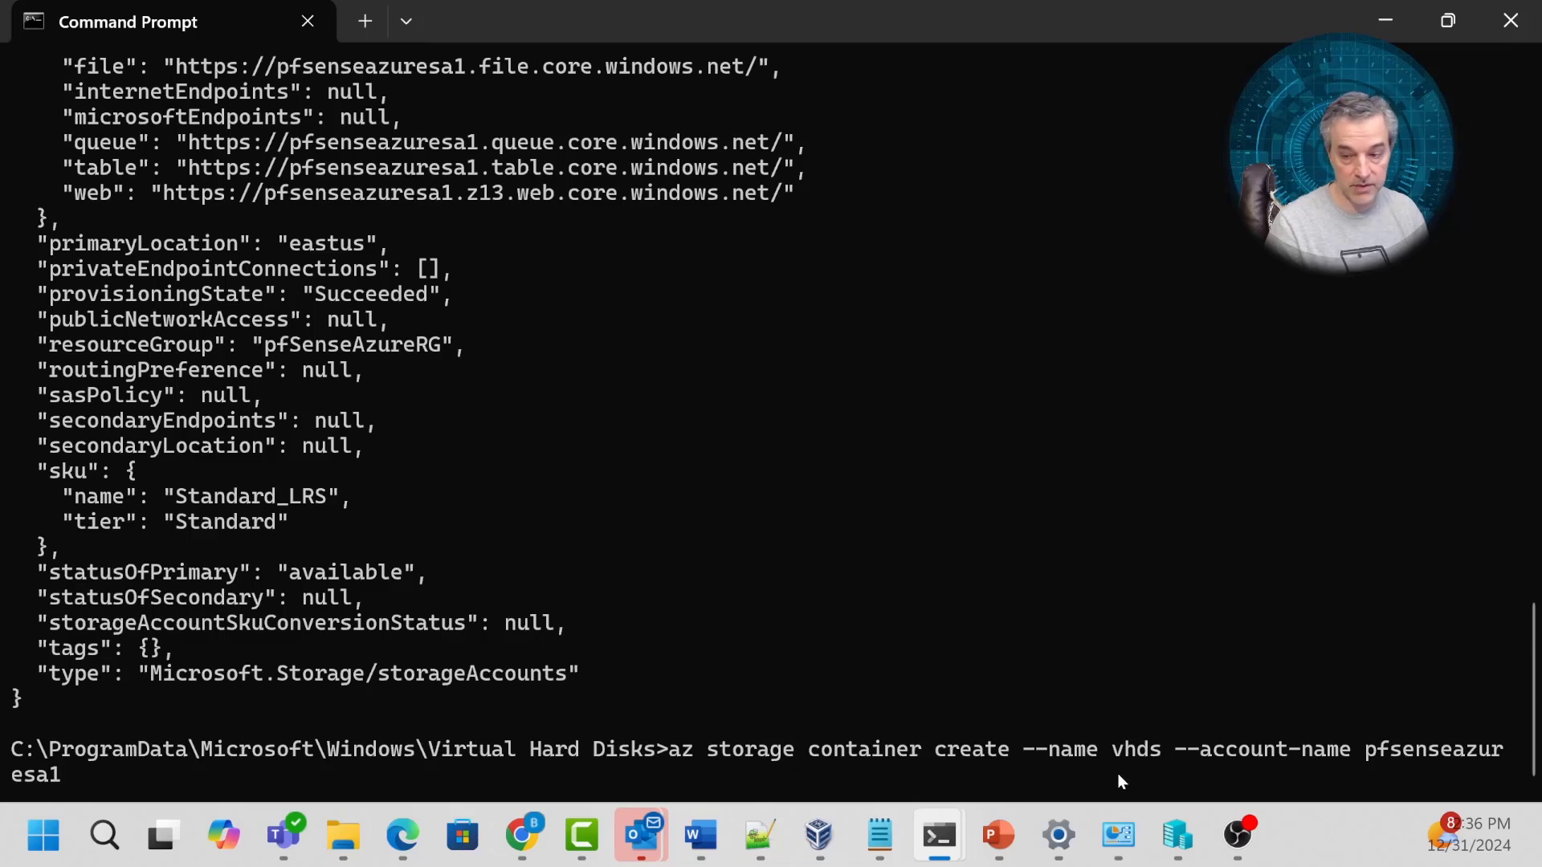
Create the vhds container and upload pfSenseAz.vhd into it with 'az storage blob upload'.
key(Return)
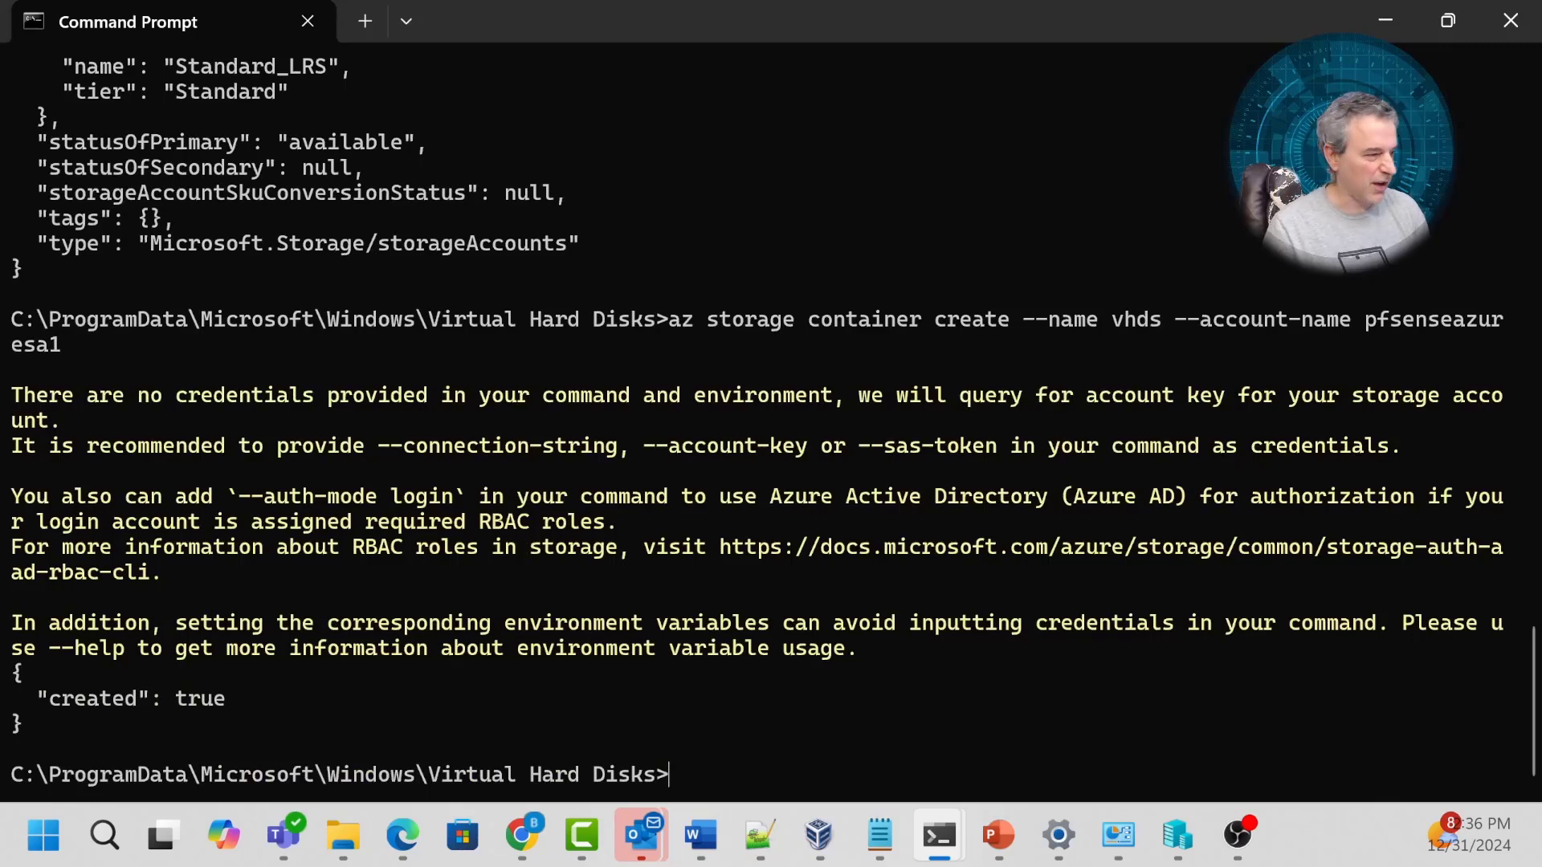
key(alt+Tab)
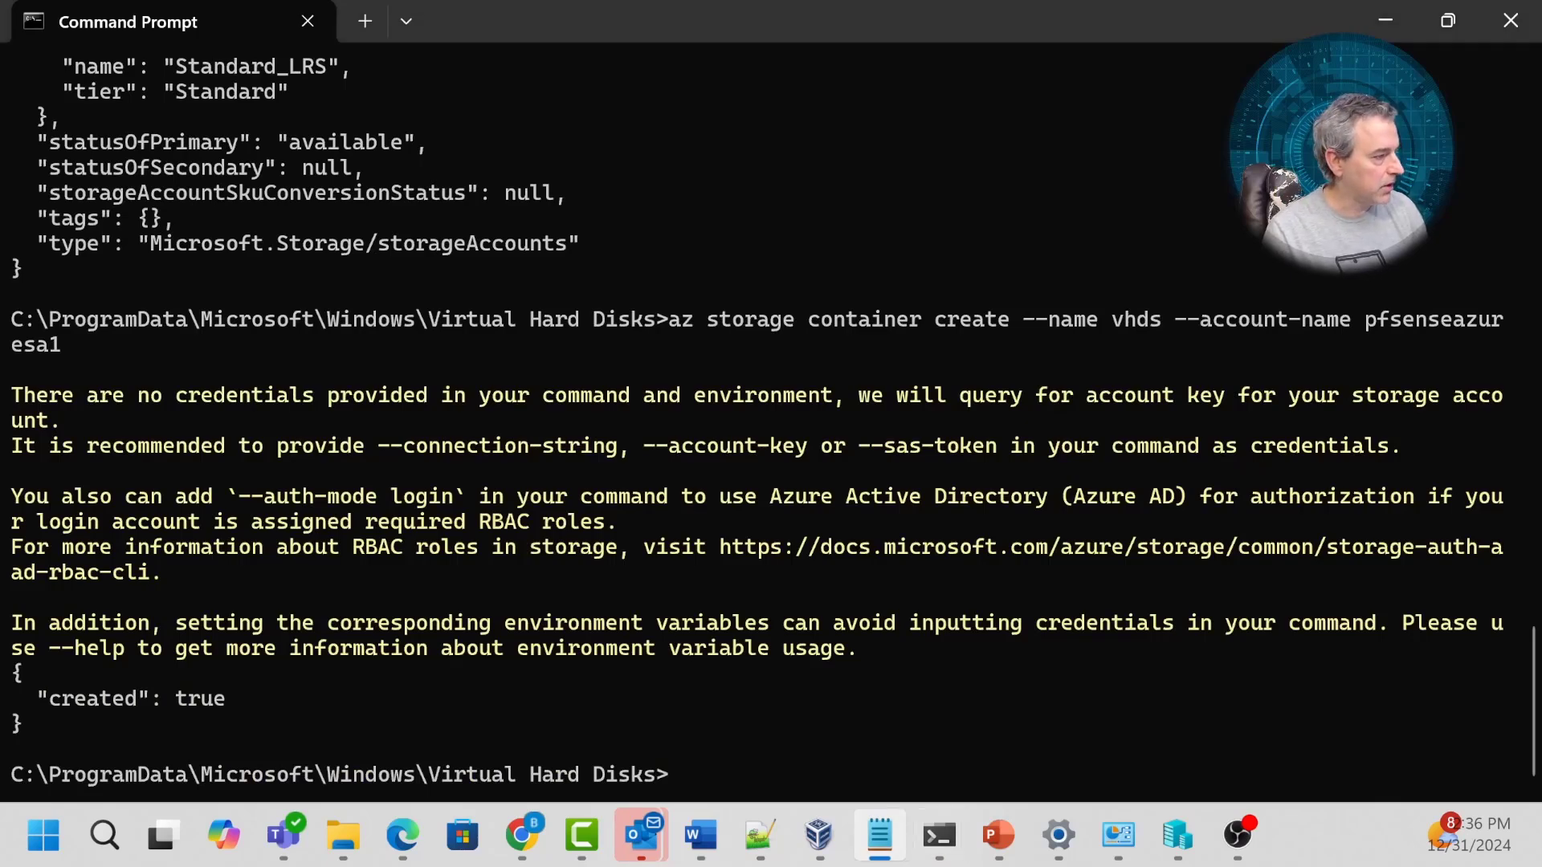
key(alt+Tab)
text(az storage blob upload --account-name pfsenseazuresa1 --container-name vhds --name pfSenseAz.vhd --file "pfSenseAz.vhd")
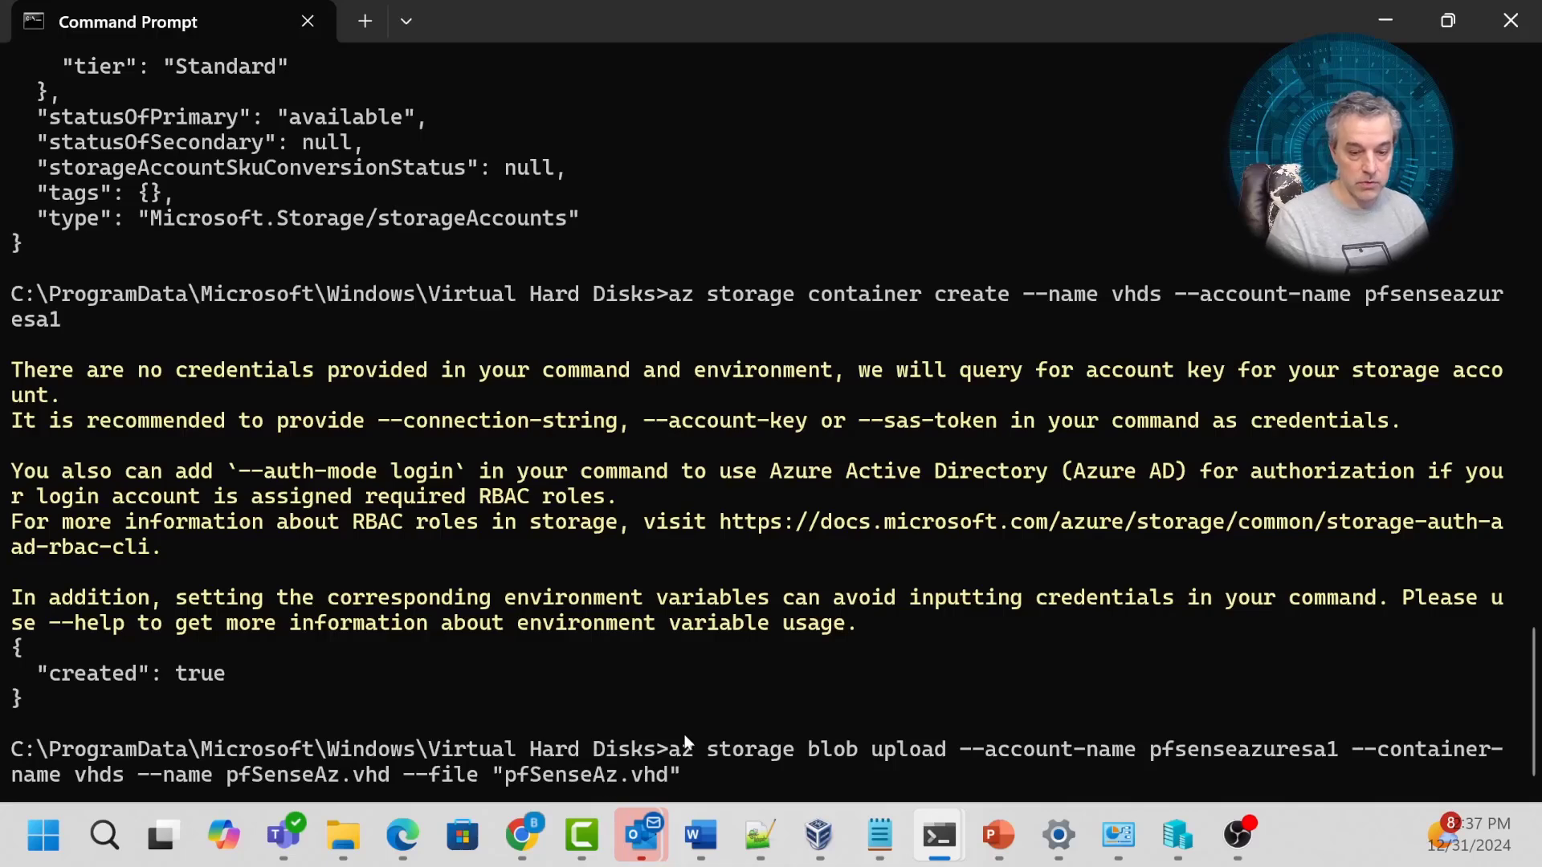
key(Return)
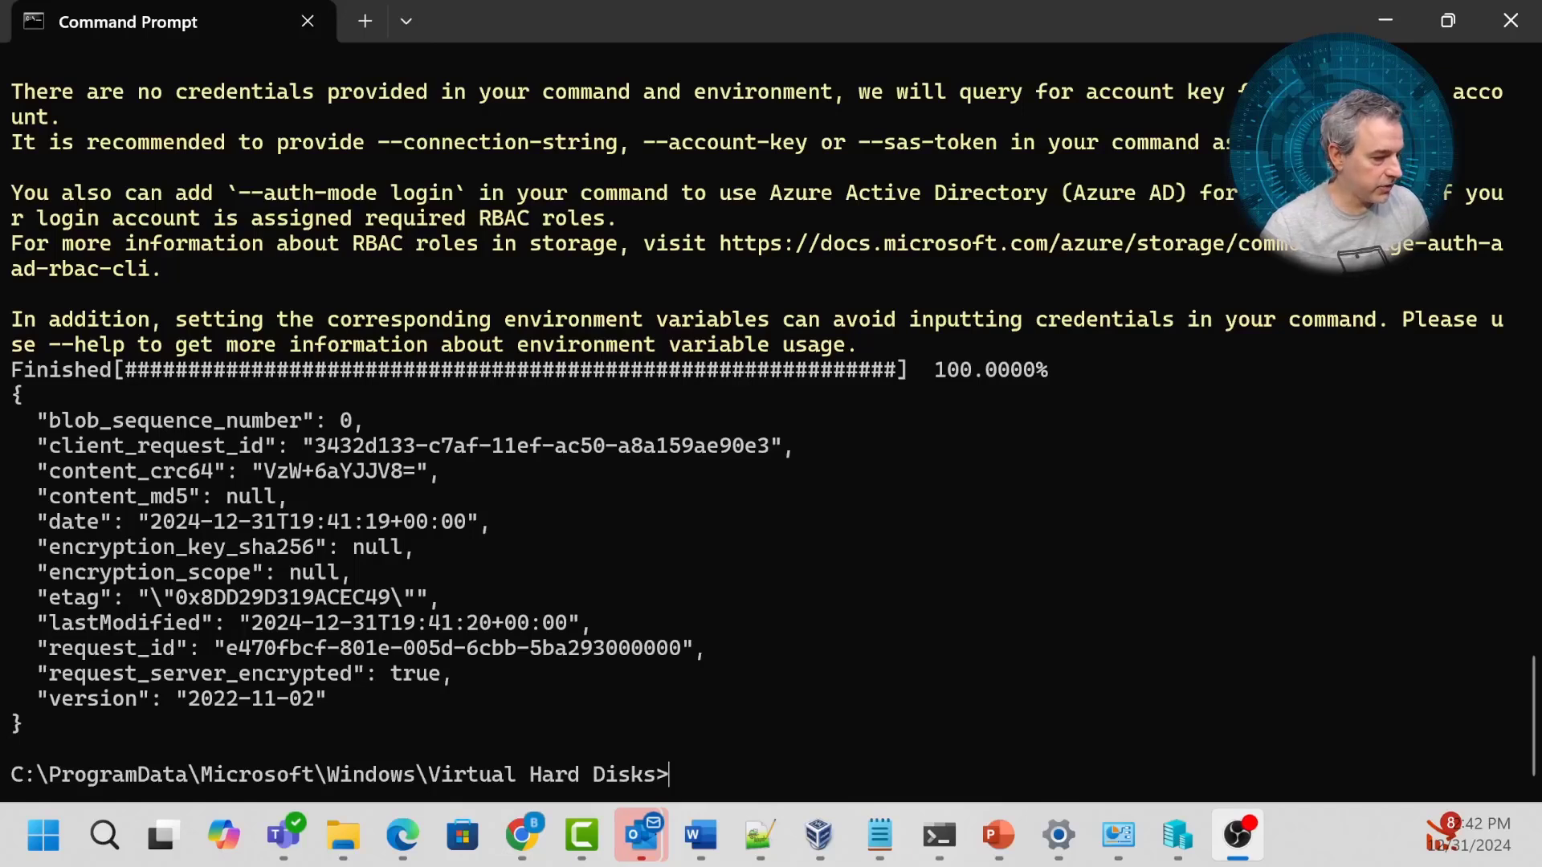
Paste the az disk create command and delete 'My' so the disk name reads pfSenseAzureDisk.
key(alt+Tab)
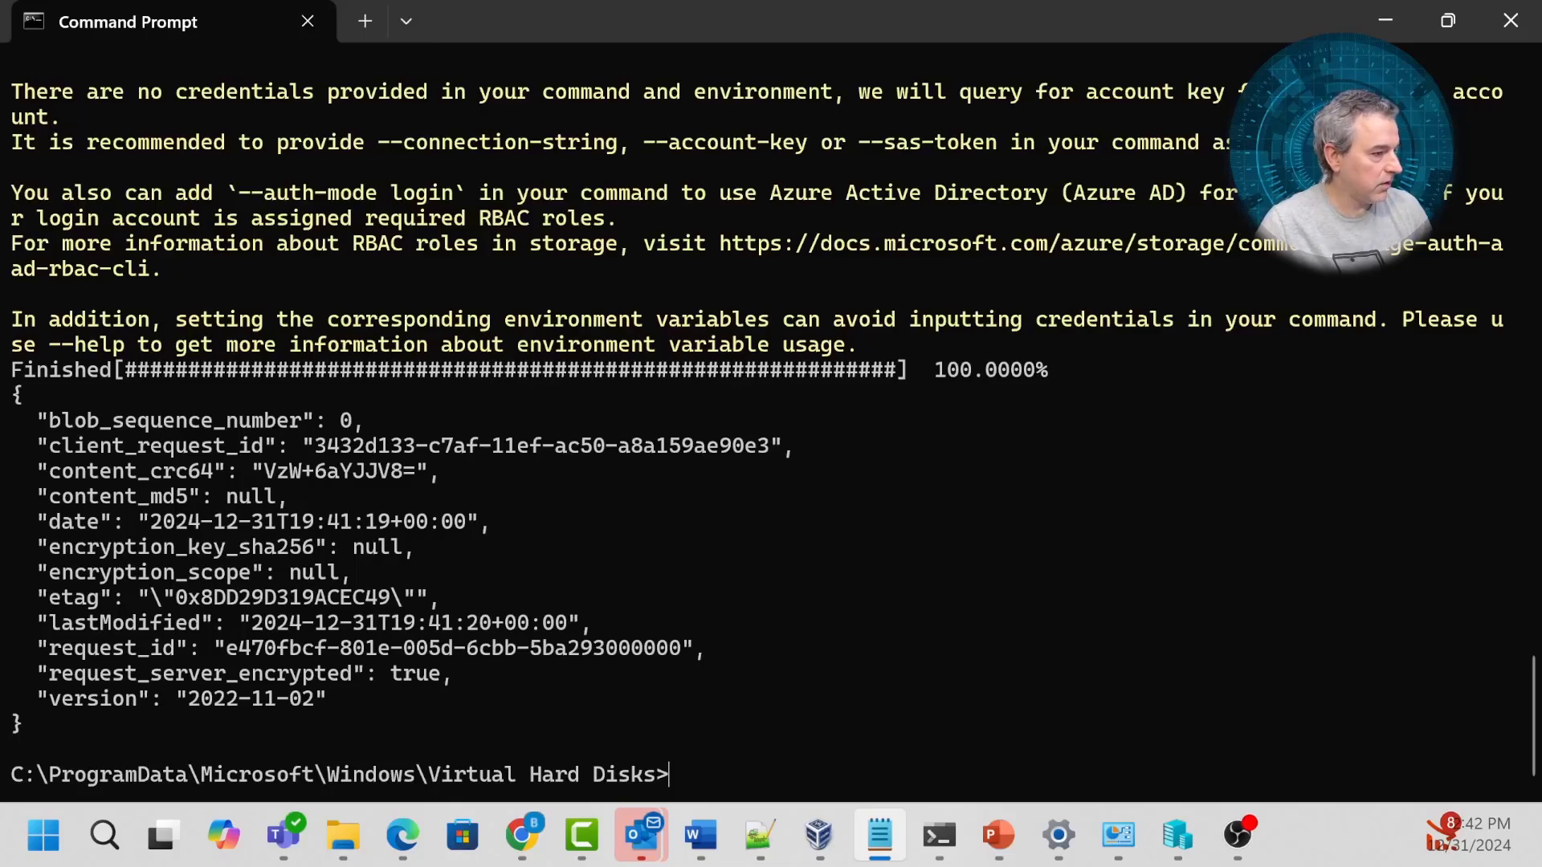
click(449, 439)
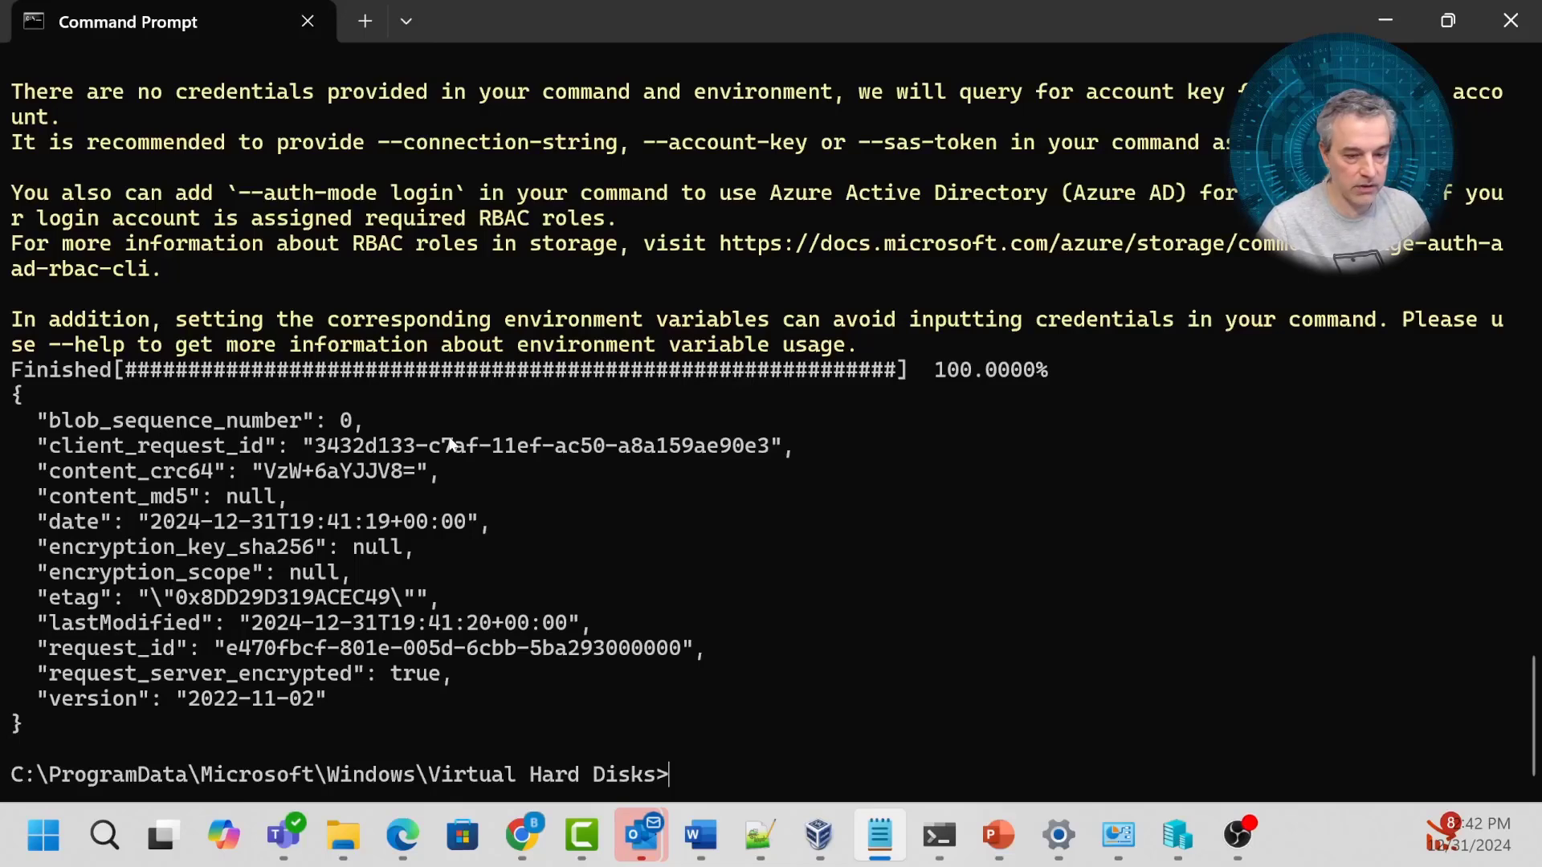
text(az disk create --resource-group pfSenseAzureRG --name MypfSenseAzureDisk --source https://pfsenseazuresa1.blob.core.windows.net/vhds/pfSenseAz.vhd --os-type Linux)
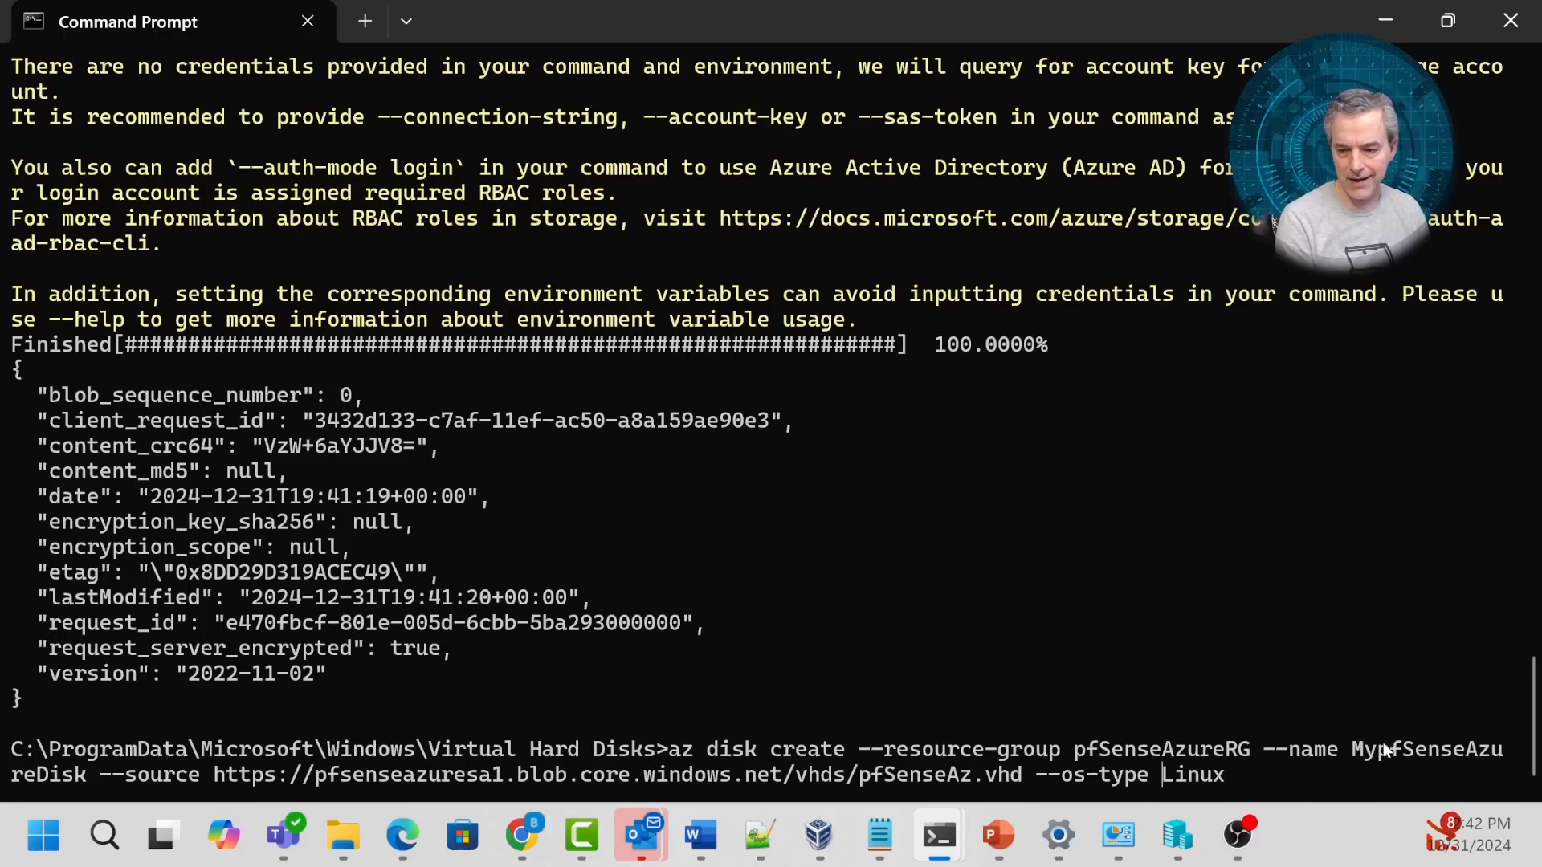
key(ctrl+Left)
key(ctrl+Right)
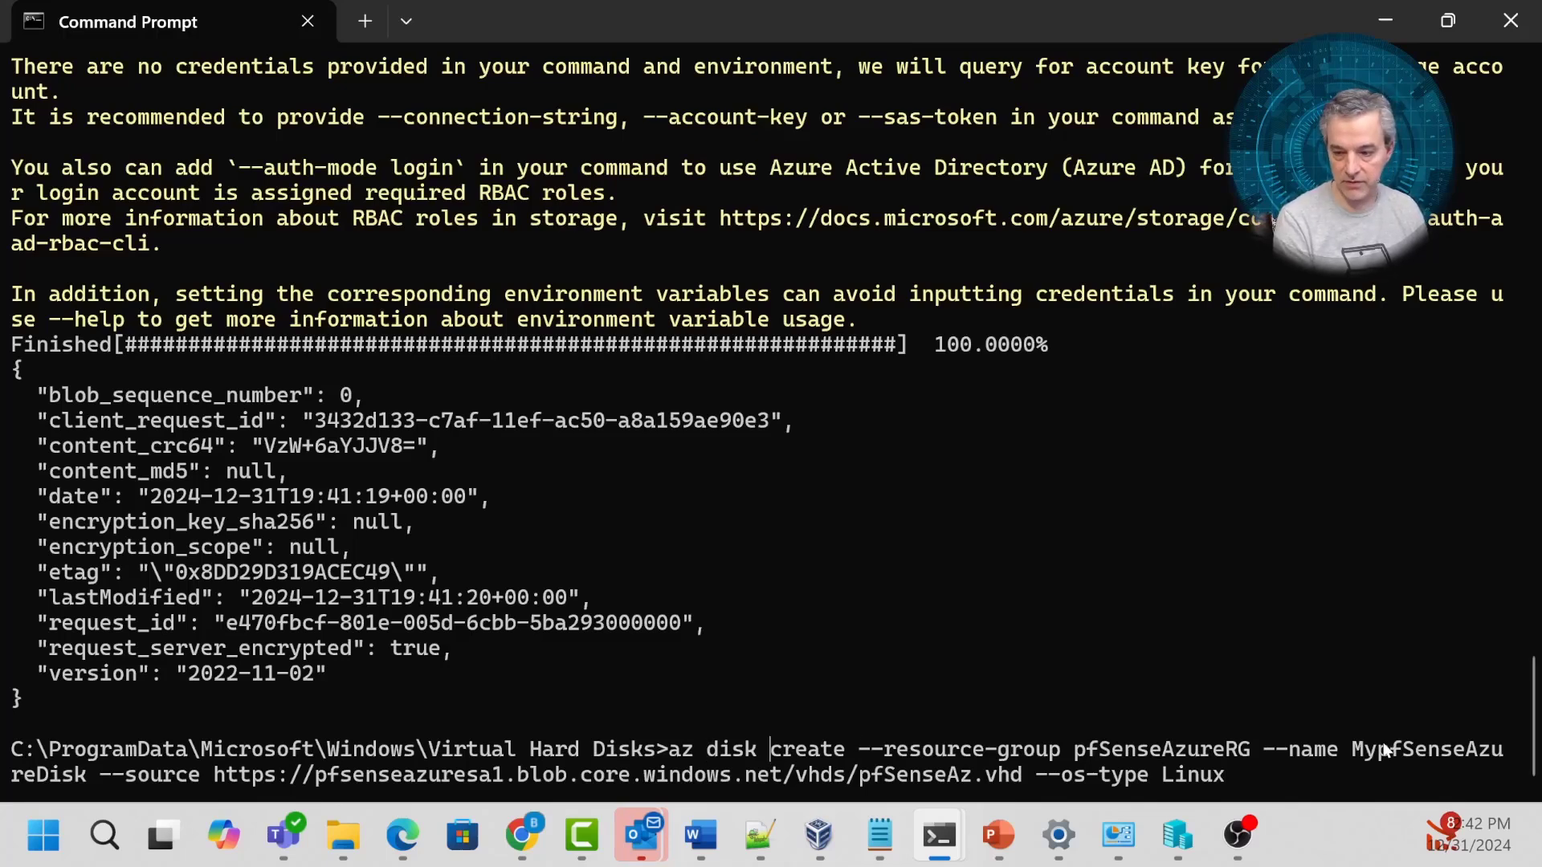
key(ctrl+Right)
key(Left)
key(Left)
key(Left)
key(Left)
key(Left)
key(Left)
key(Left)
key(Left)
key(Left)
key(Left)
key(Right)
key(Right)
key(Right)
key(Right)
key(Right)
key(Right)
key(Right)
key(Right)
key(Right)
key(Right)
key(Right)
key(Right)
key(Right)
key(Right)
key(Right)
key(Right)
key(Right)
key(Right)
key(Right)
key(Right)
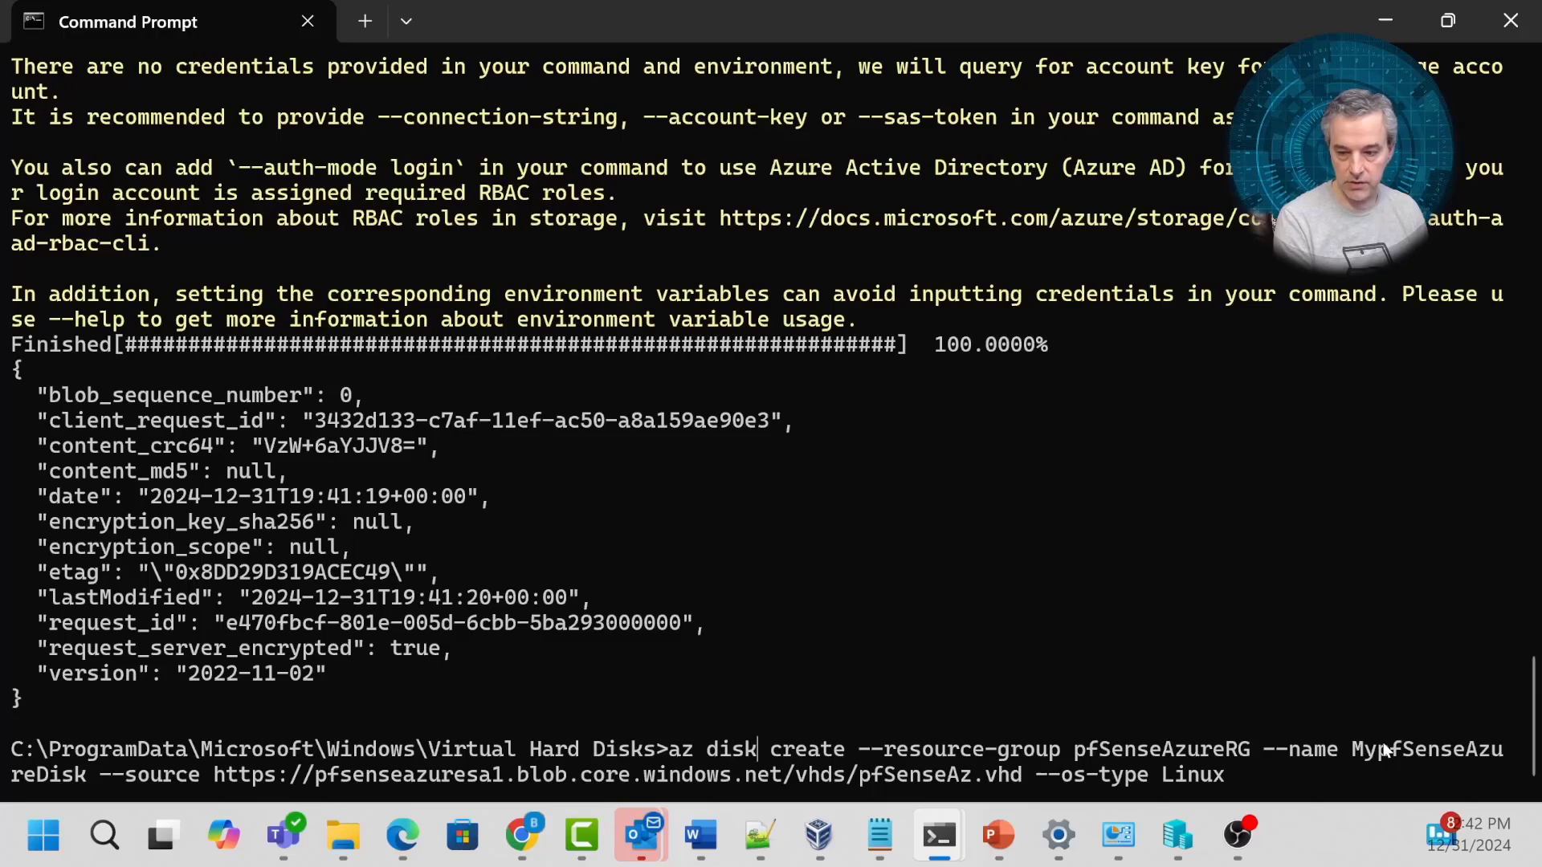
key(Right)
key(Right)
key(Right)
key(Right)
key(Right)
key(Right)
key(Right)
key(Right)
key(Right)
key(Right)
key(Right)
key(Right)
key(Right)
key(Right)
key(Right)
key(Right)
key(Right)
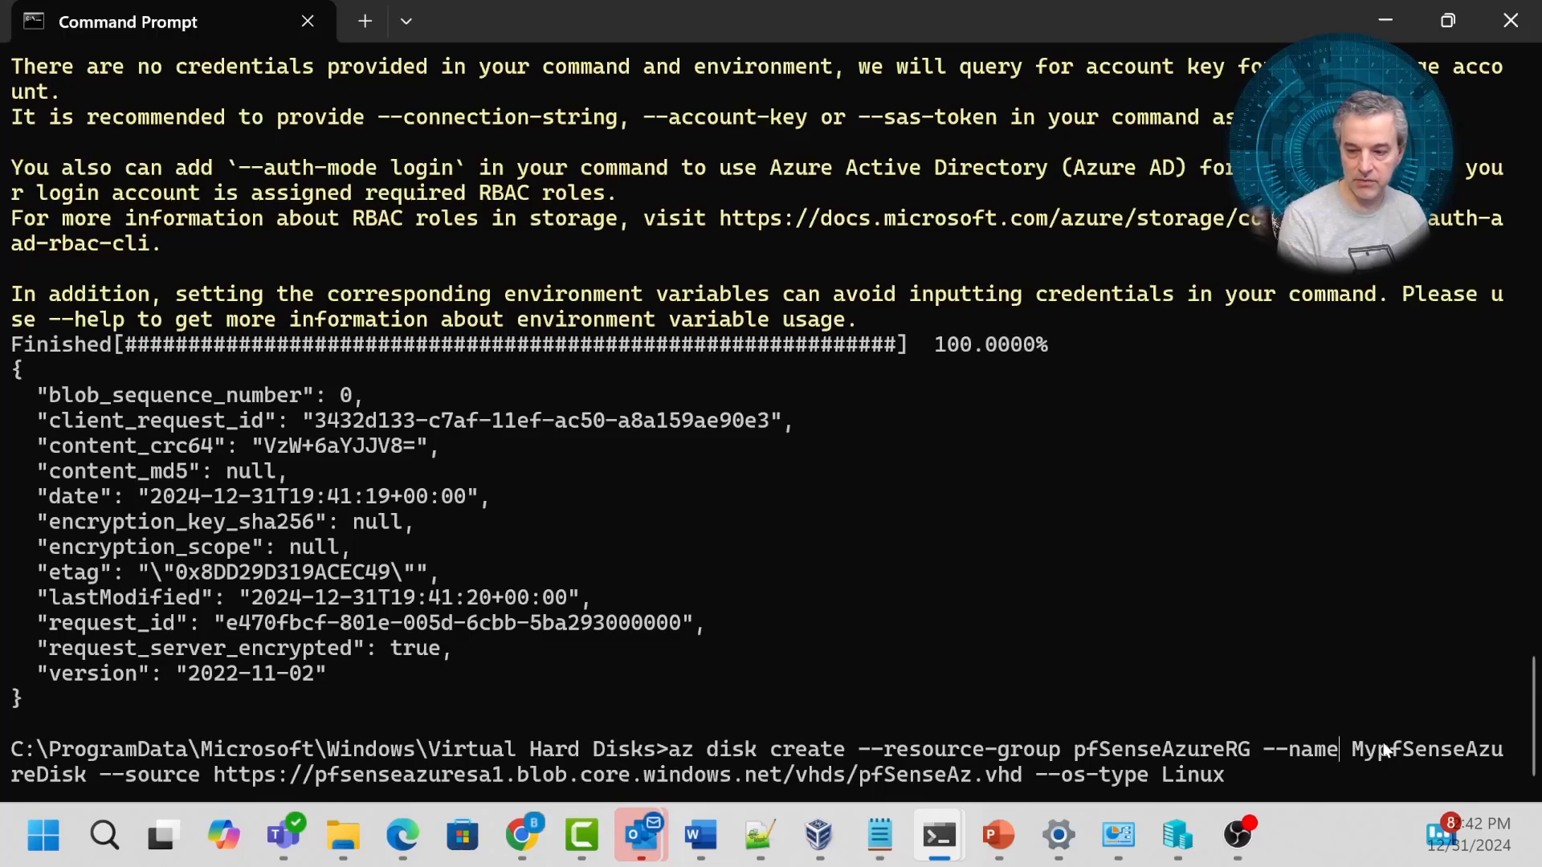
key(Delete)
key(Delete)
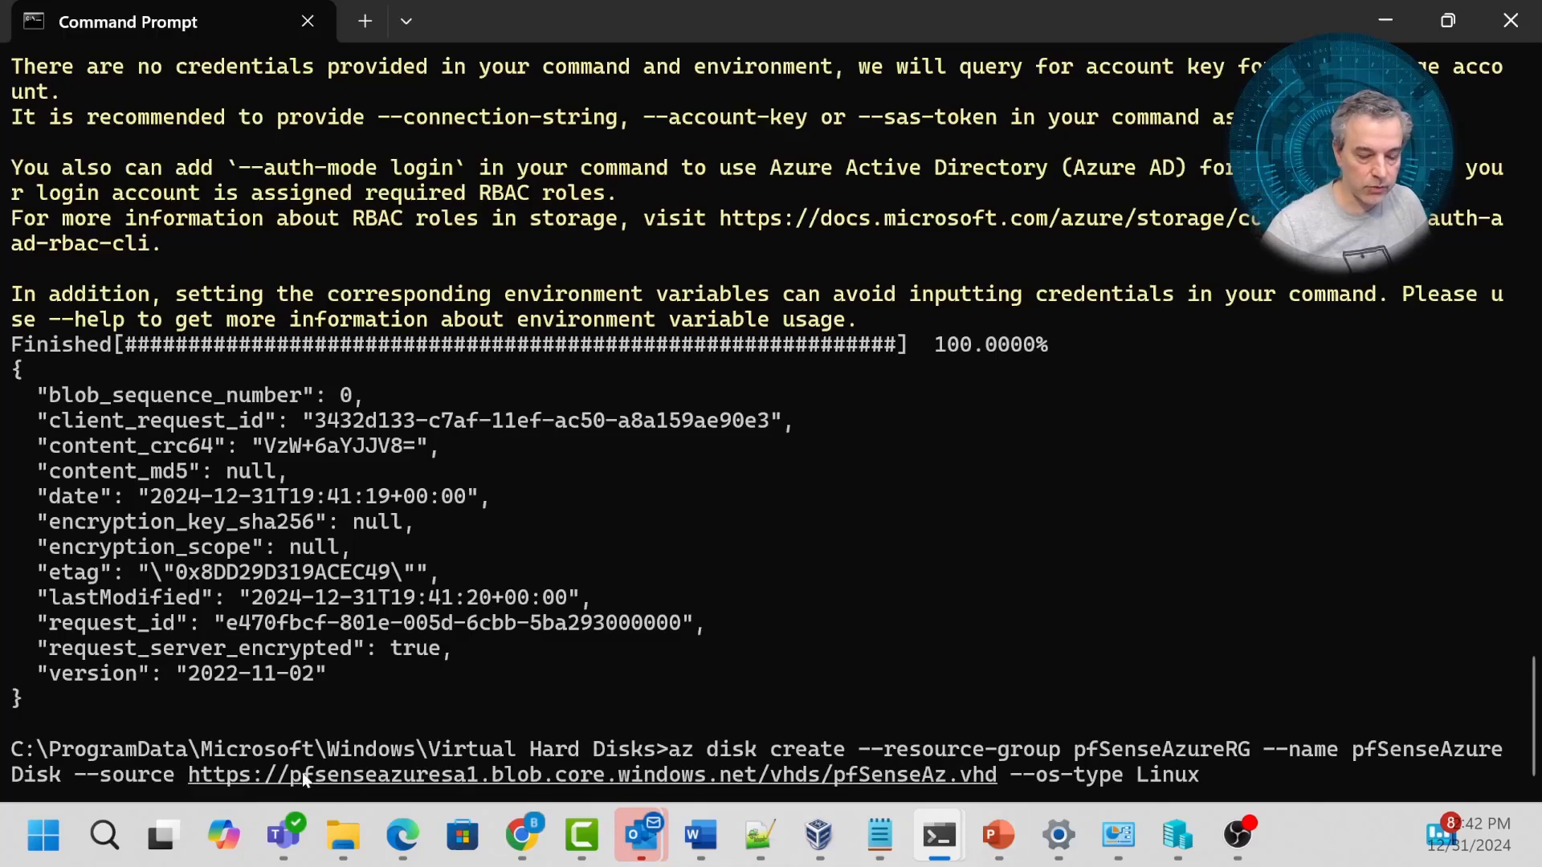
Highlight the storage account, vhds container and pfSenseAz.vhd in the source URL, then run the command.
drag(281, 777, 479, 778)
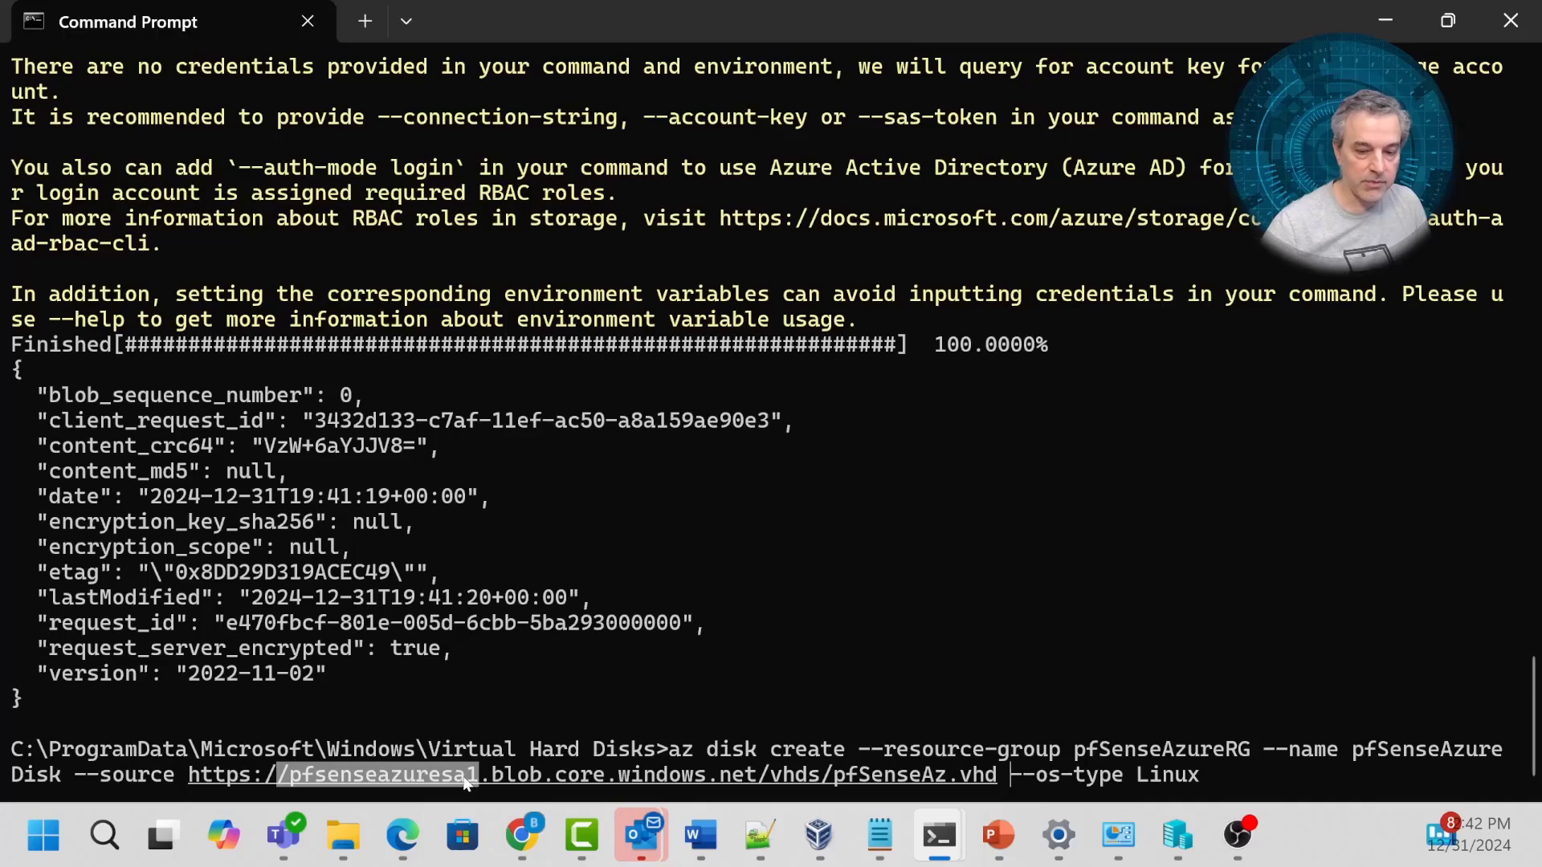
double_click(794, 777)
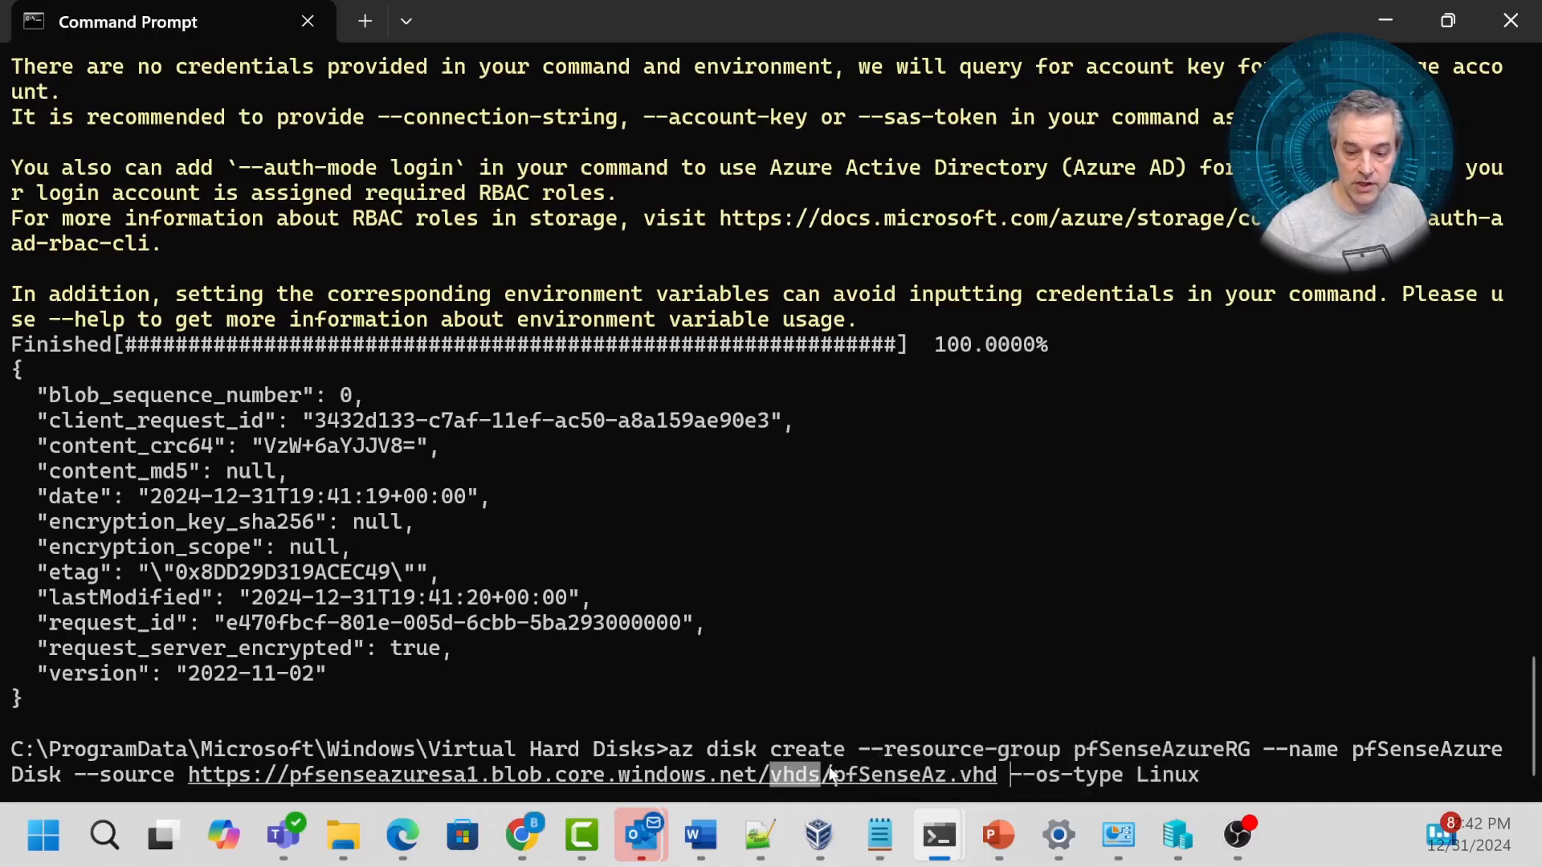
drag(822, 778, 1004, 778)
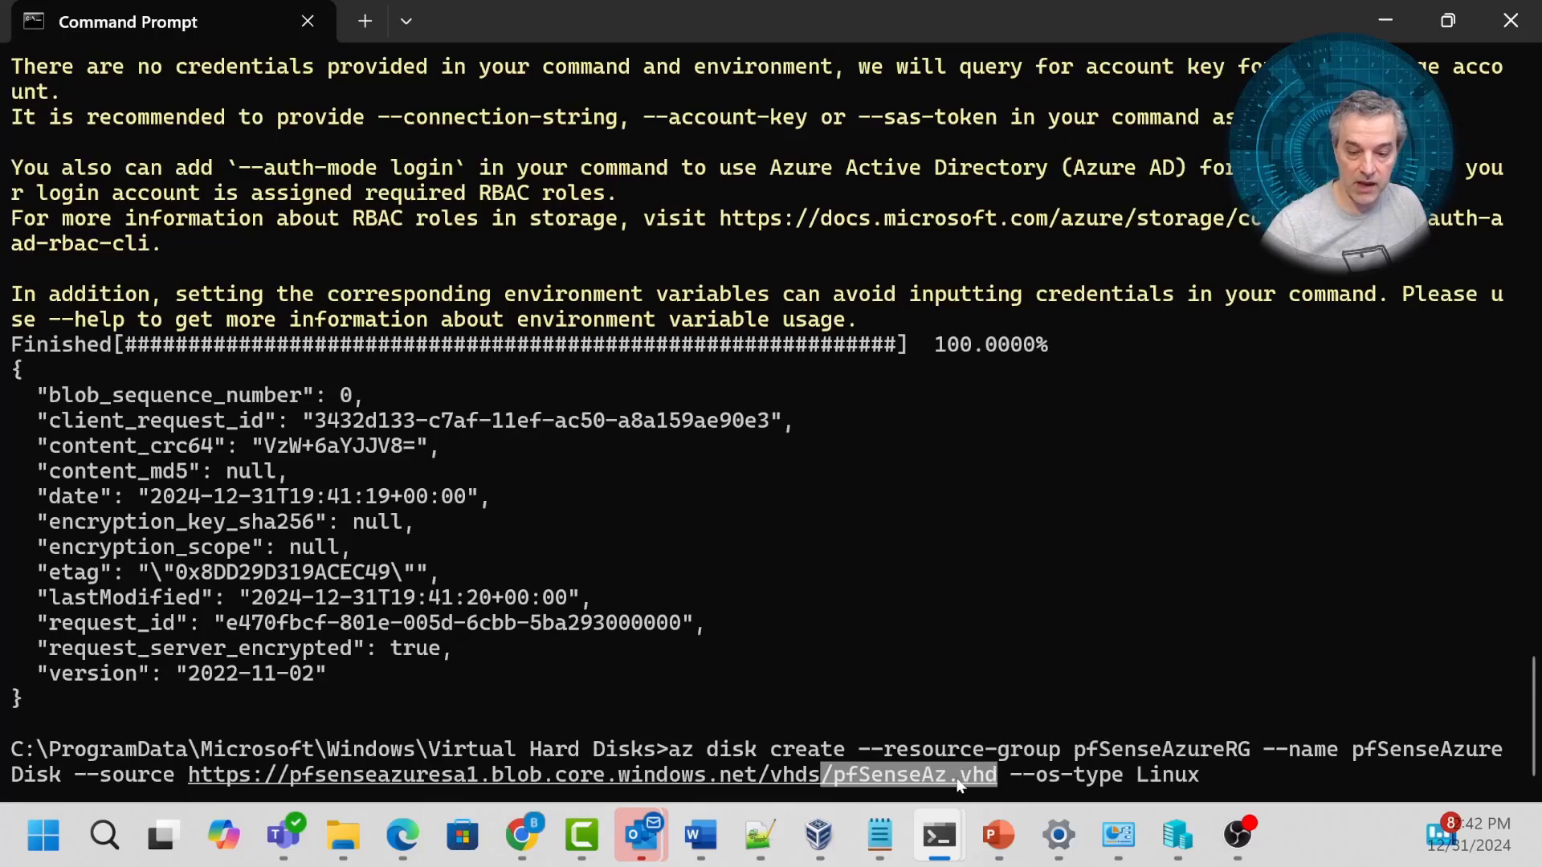
click(1218, 771)
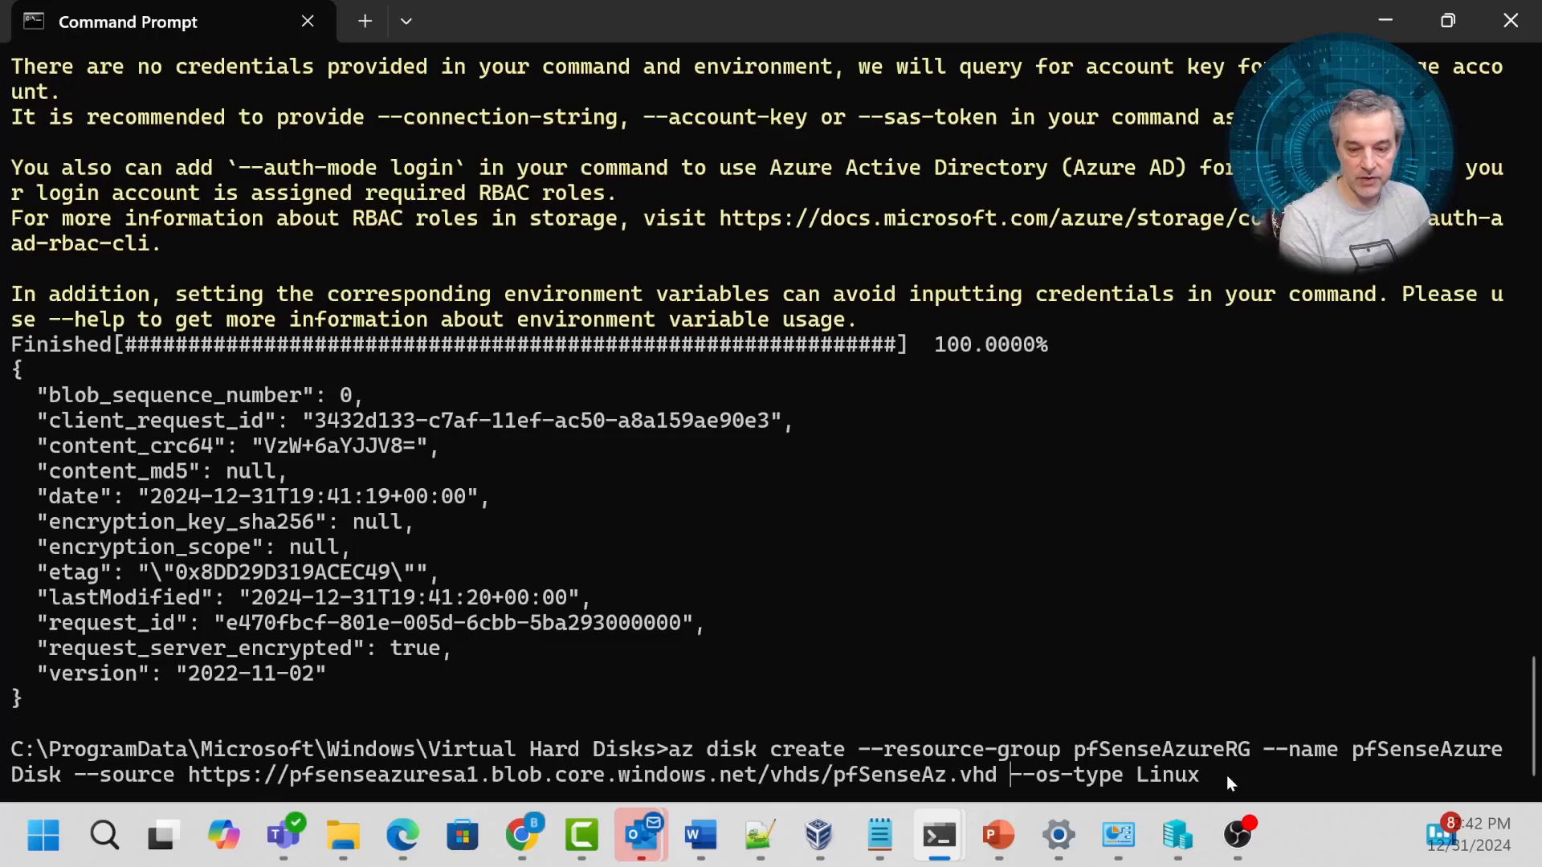
key(Return)
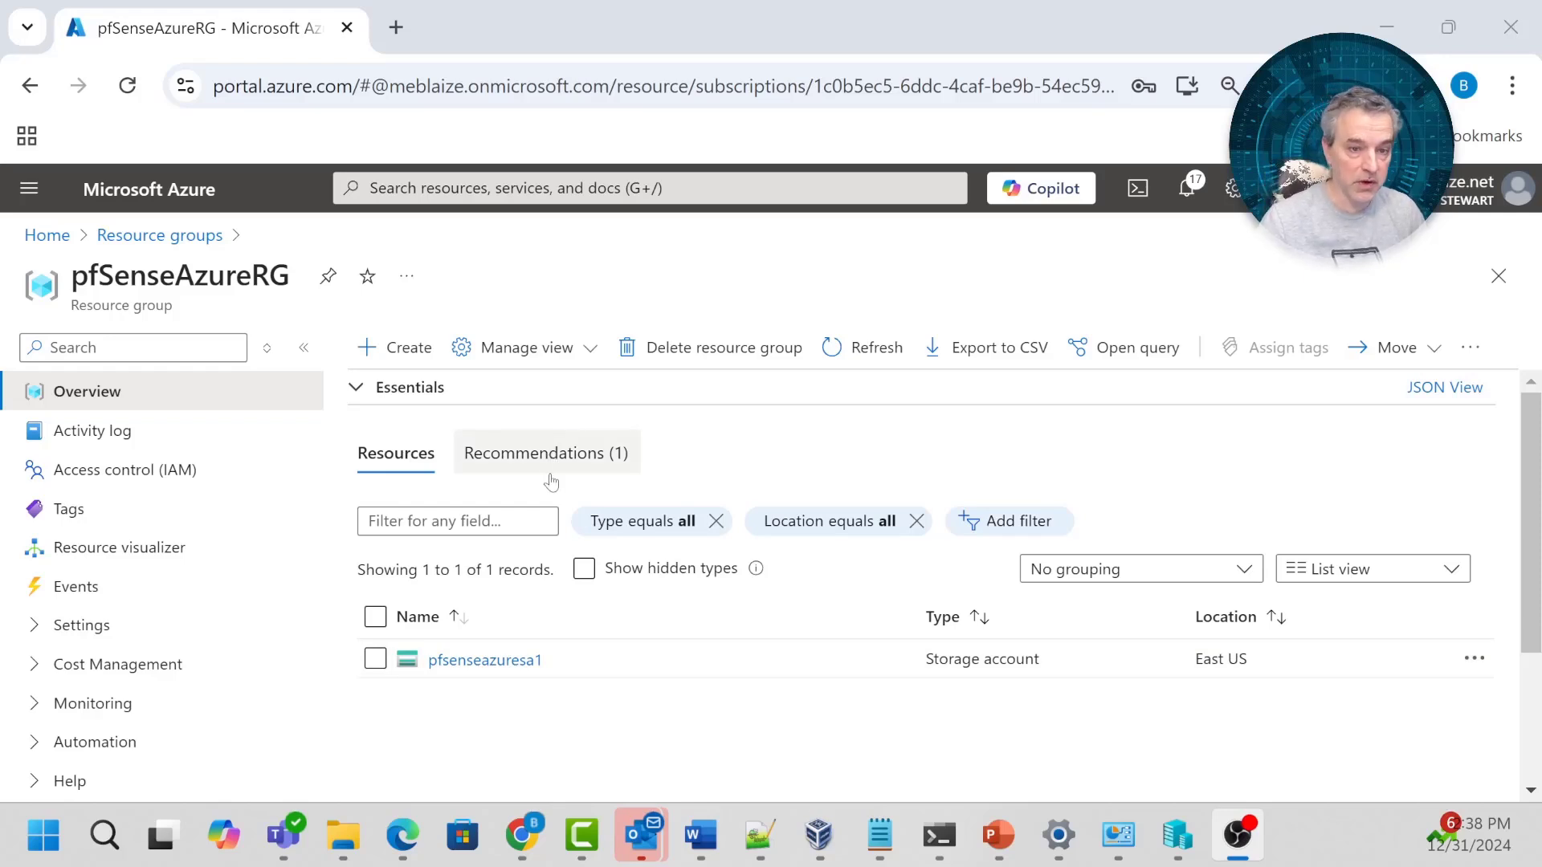
Search the Marketplace from pfSenseAzureRG for 'virtual' and open the Virtual network offering.
click(396, 347)
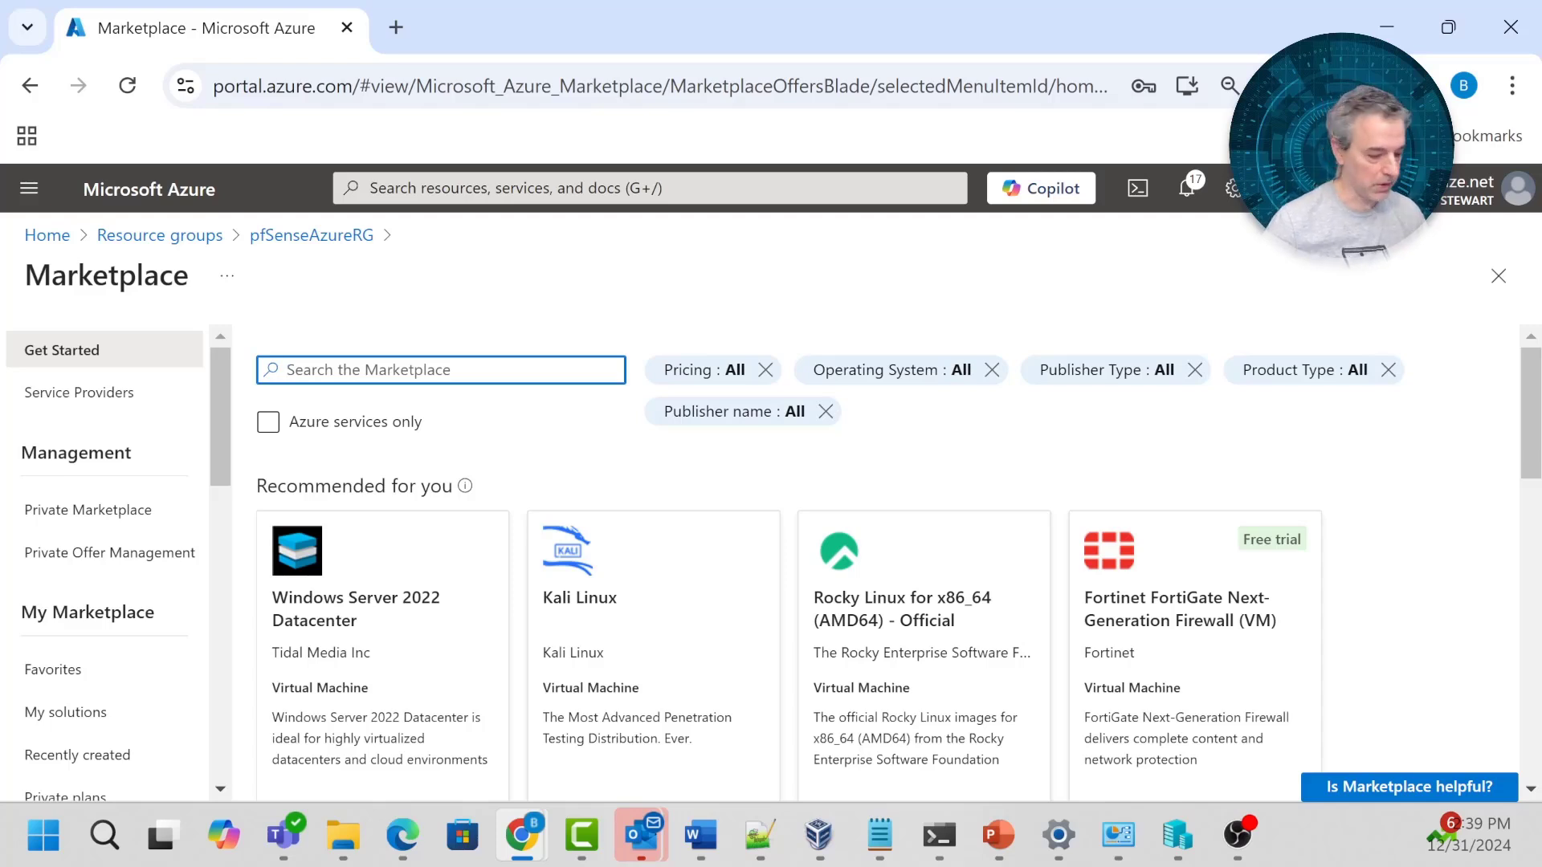
text(virtual)
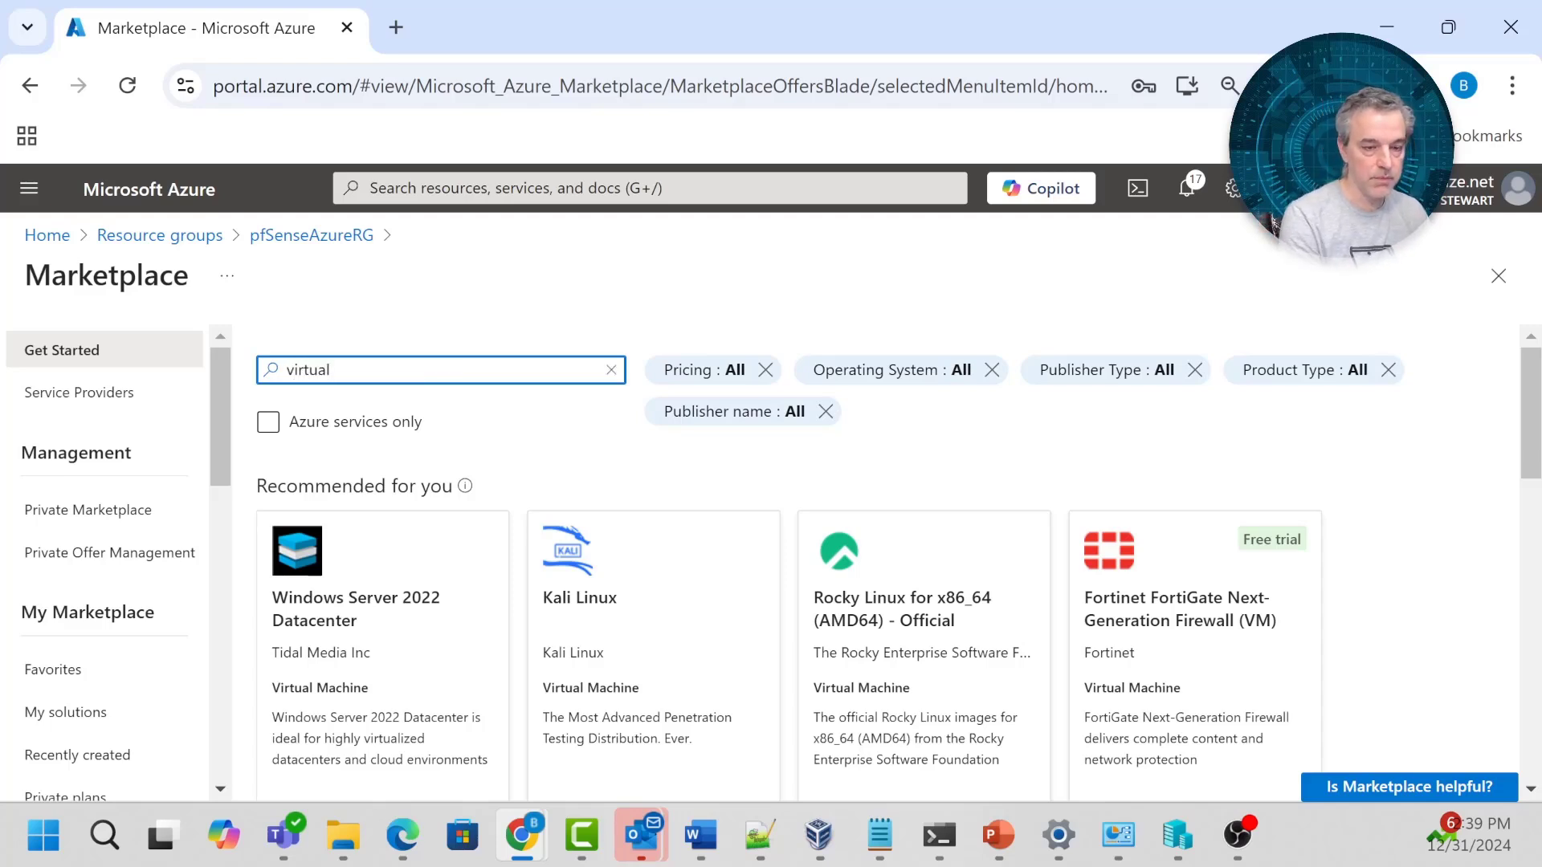
click(486, 452)
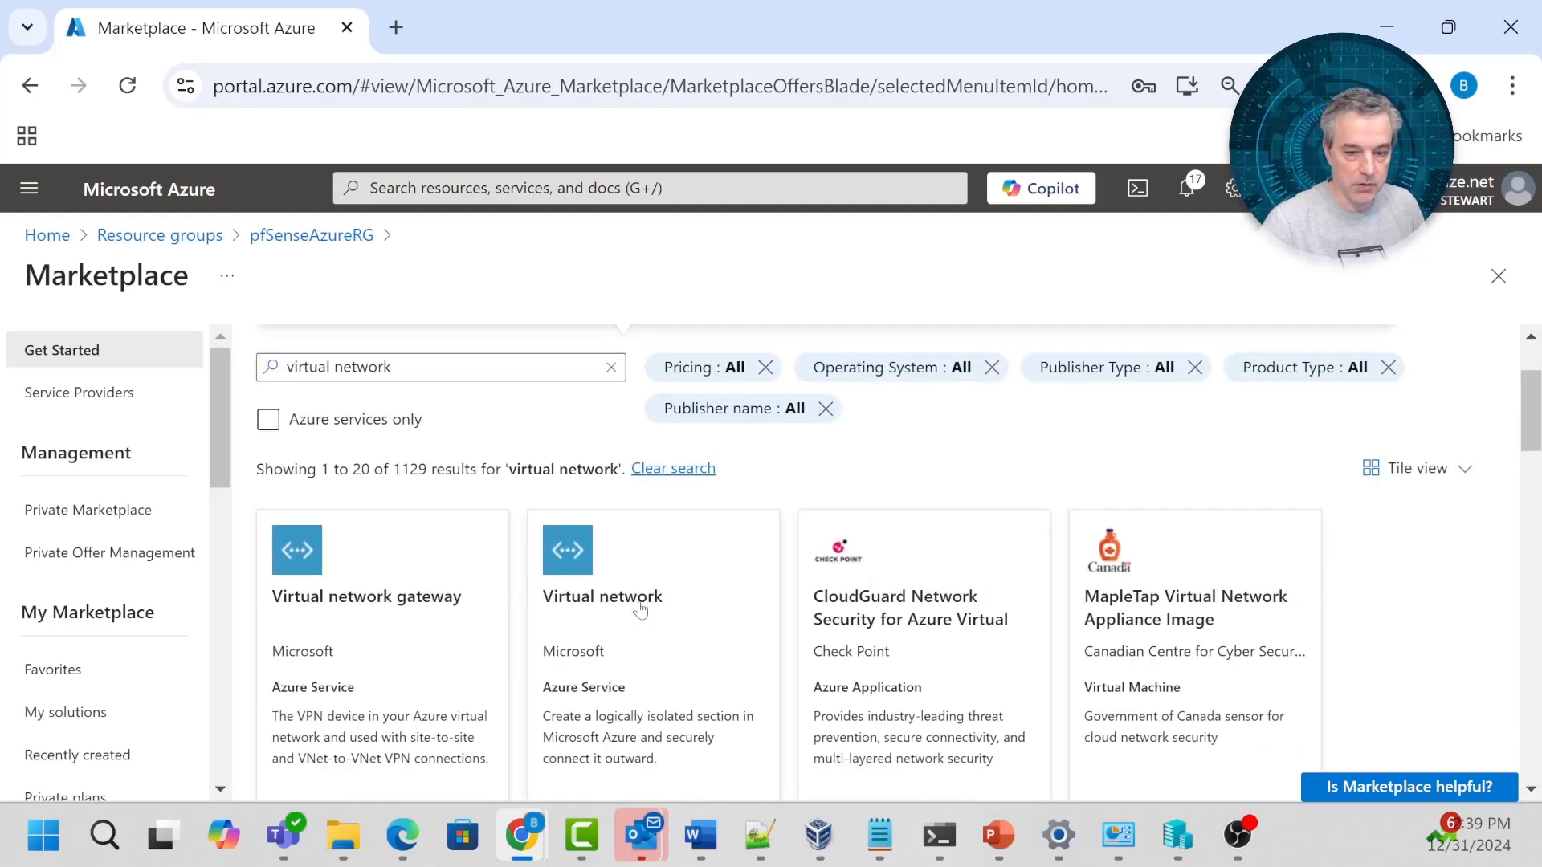
click(639, 598)
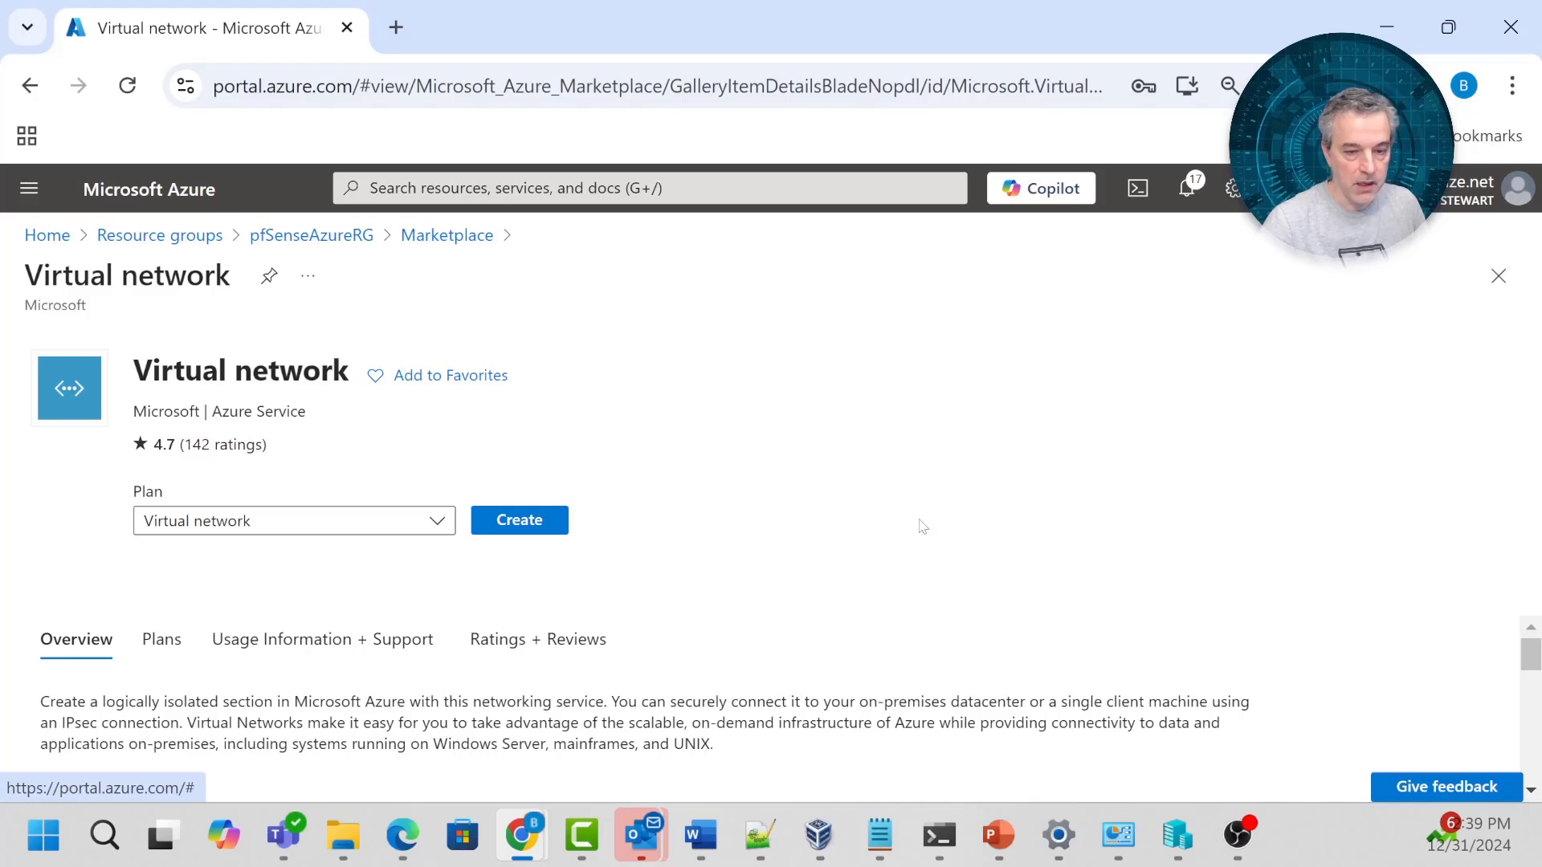
Start a new virtual network and place it in resource group pfSenseAzureRG.
click(520, 523)
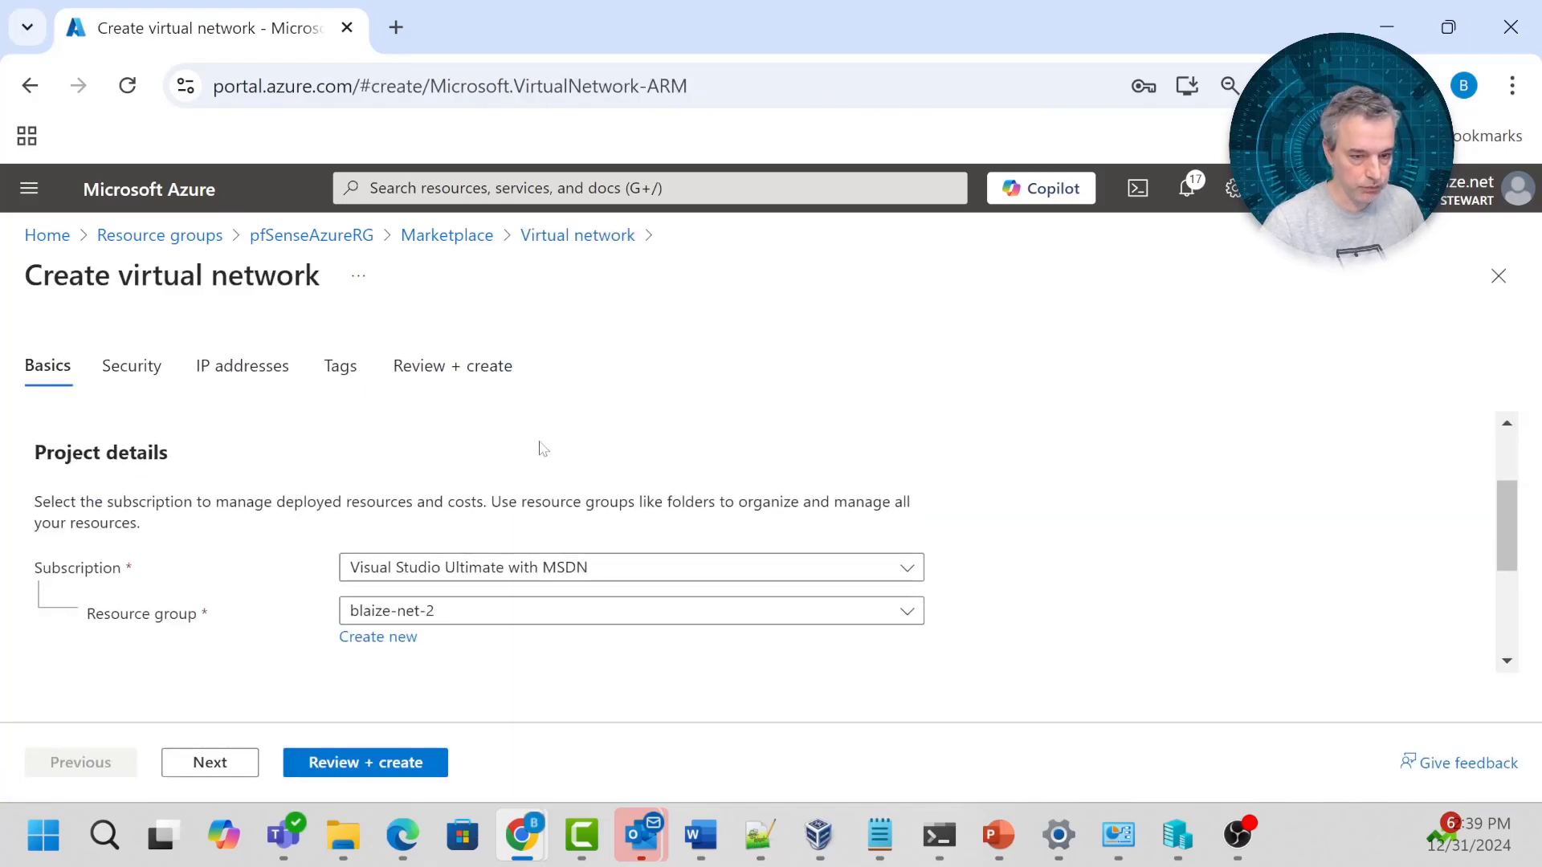
click(527, 611)
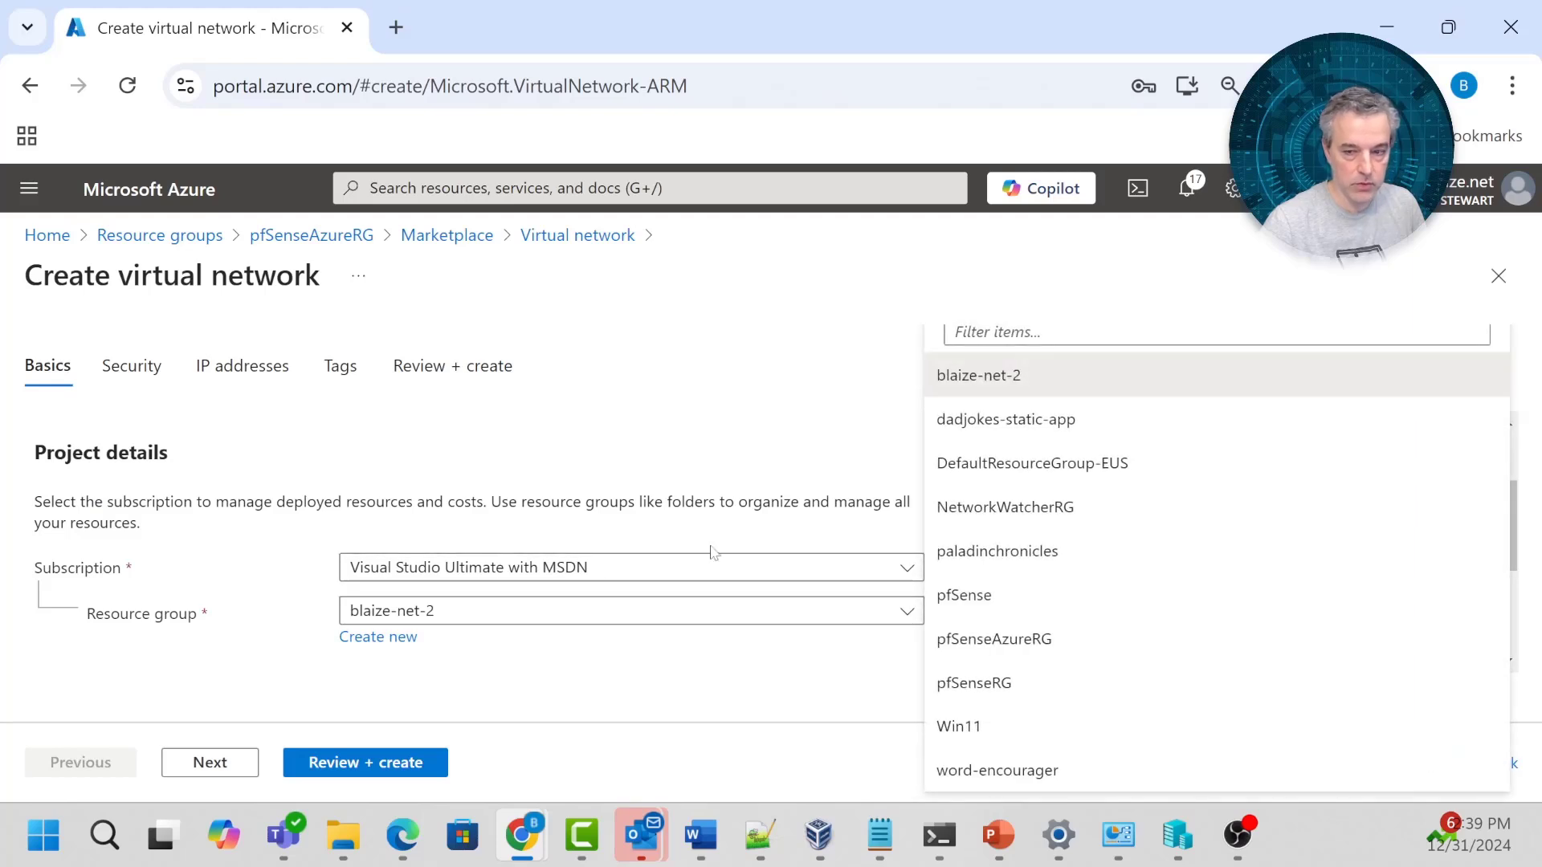
click(1074, 638)
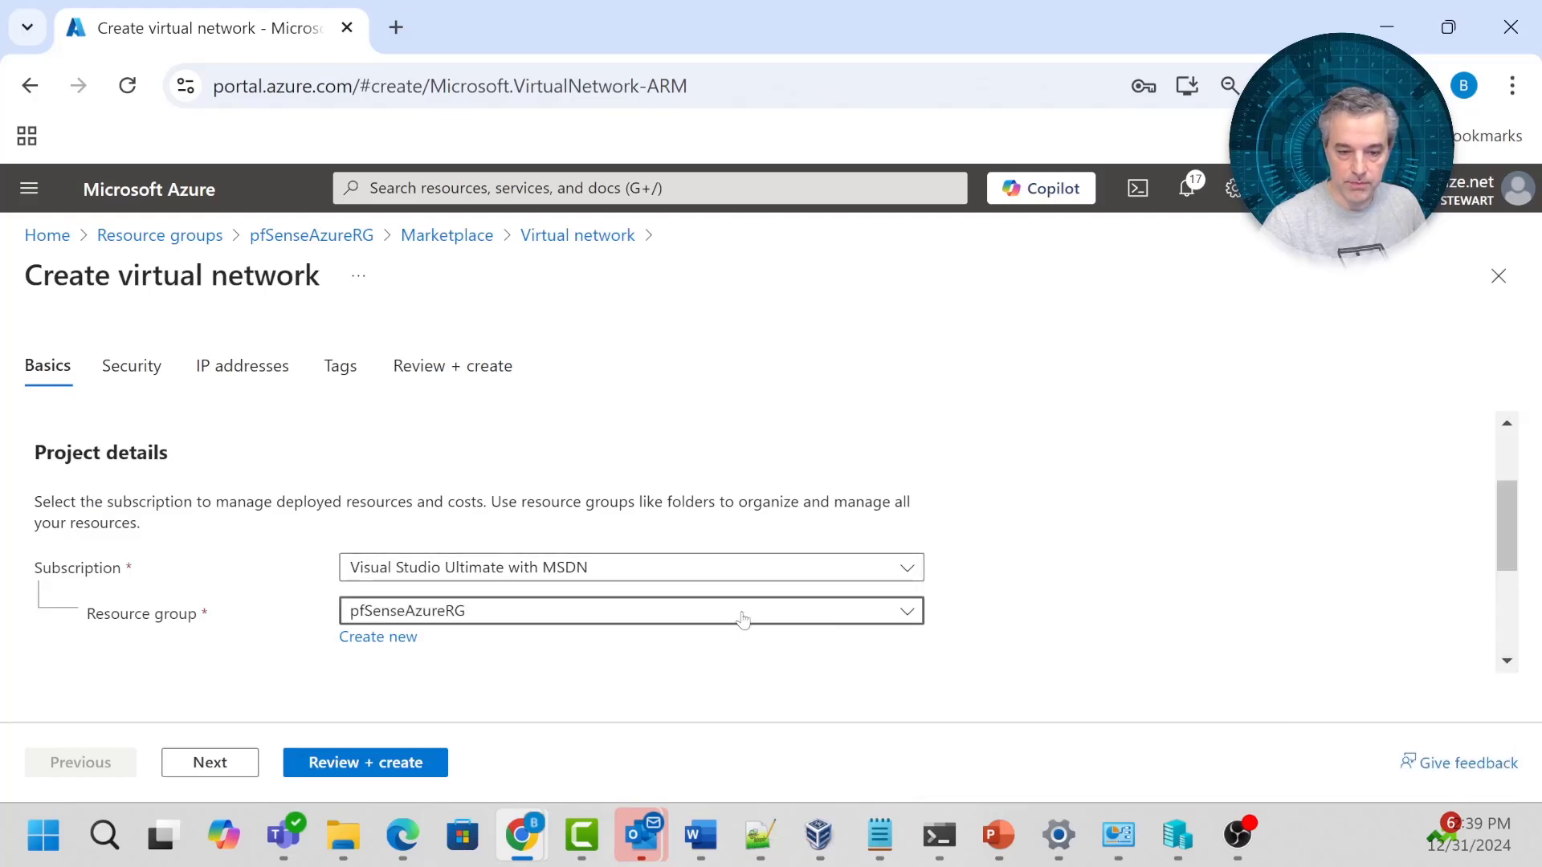
click(343, 763)
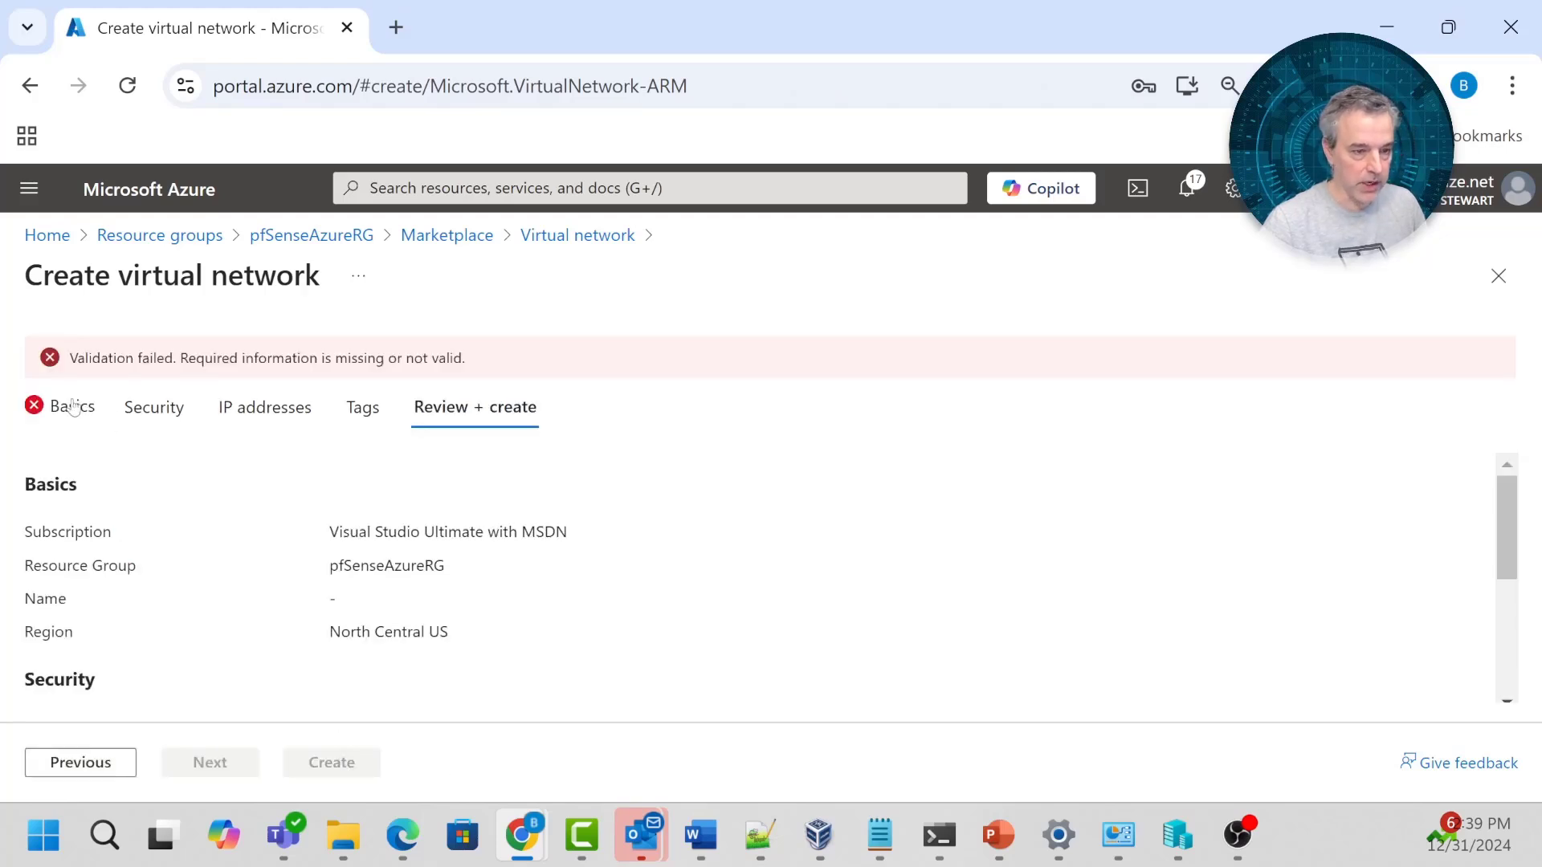
click(72, 407)
Name the network pfsensevnet and set its region to (US) East US.
scroll(317, 567, down, 1)
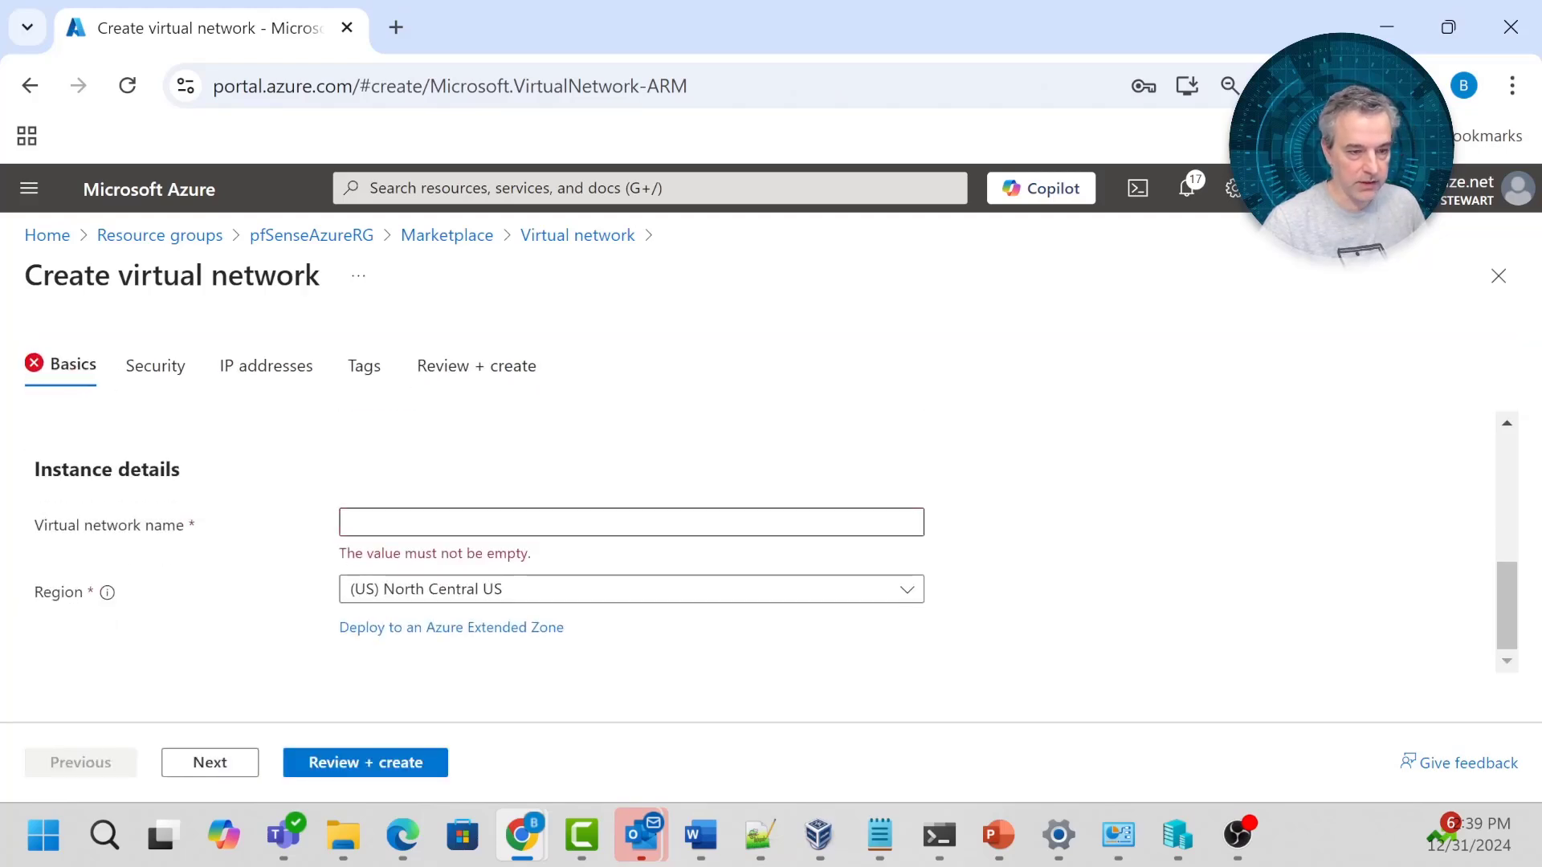
click(386, 523)
text(pf)
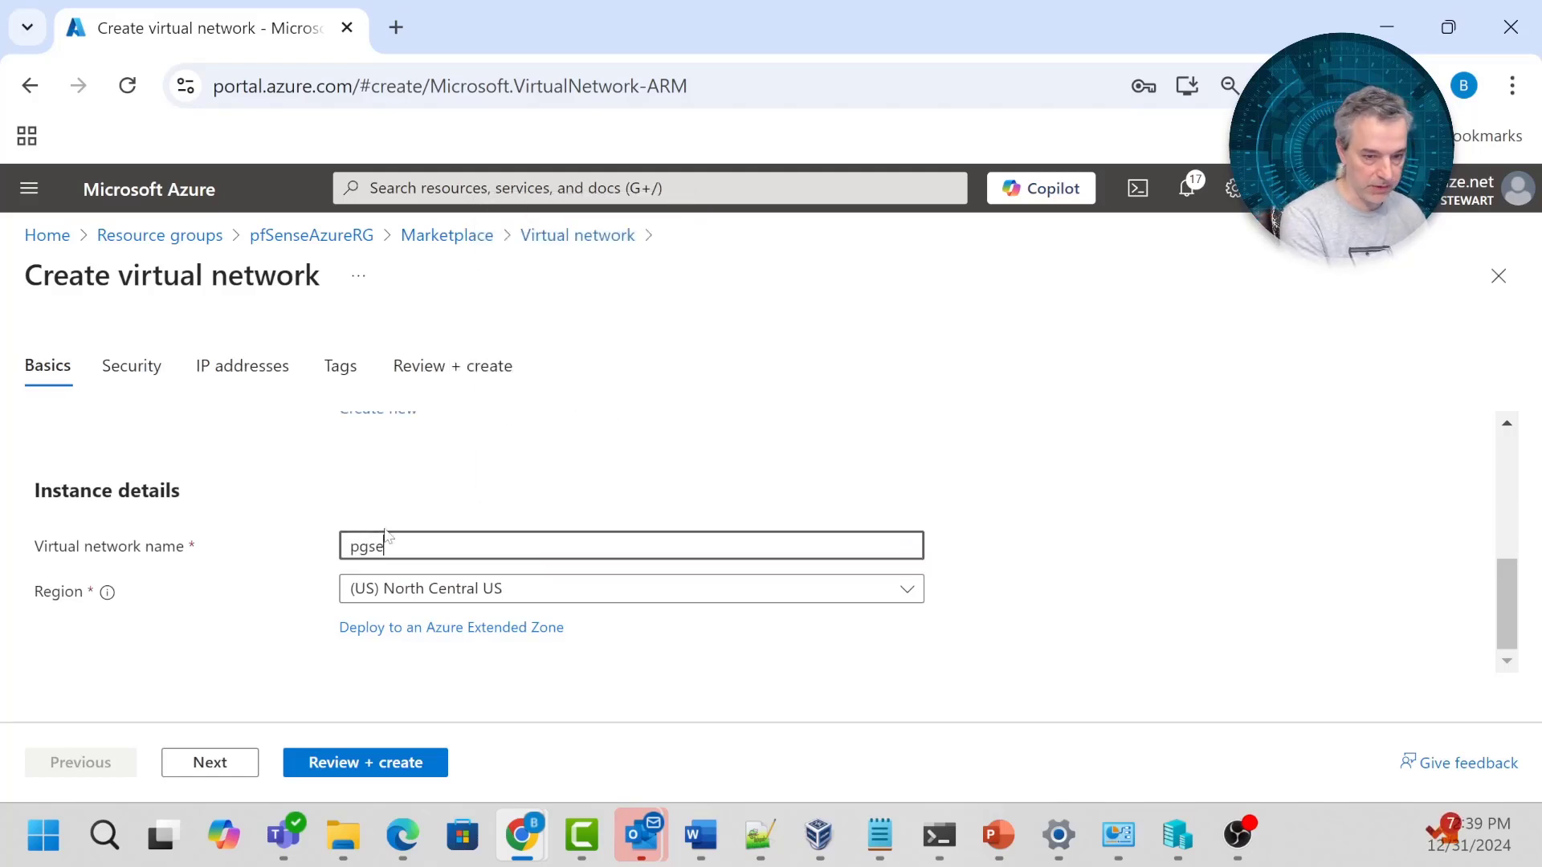
text(sense)
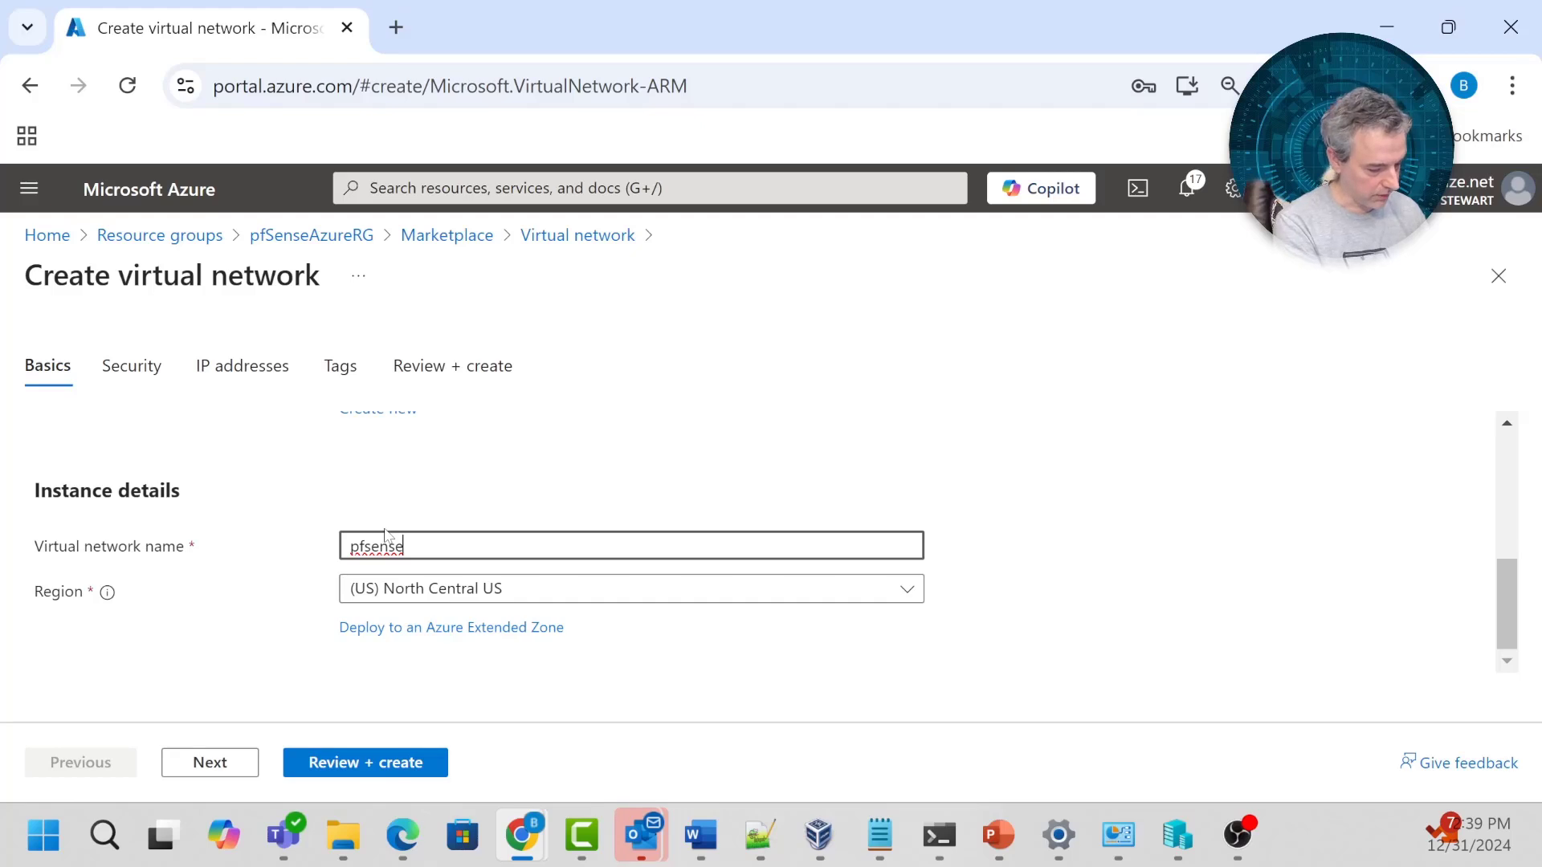
text(vnet)
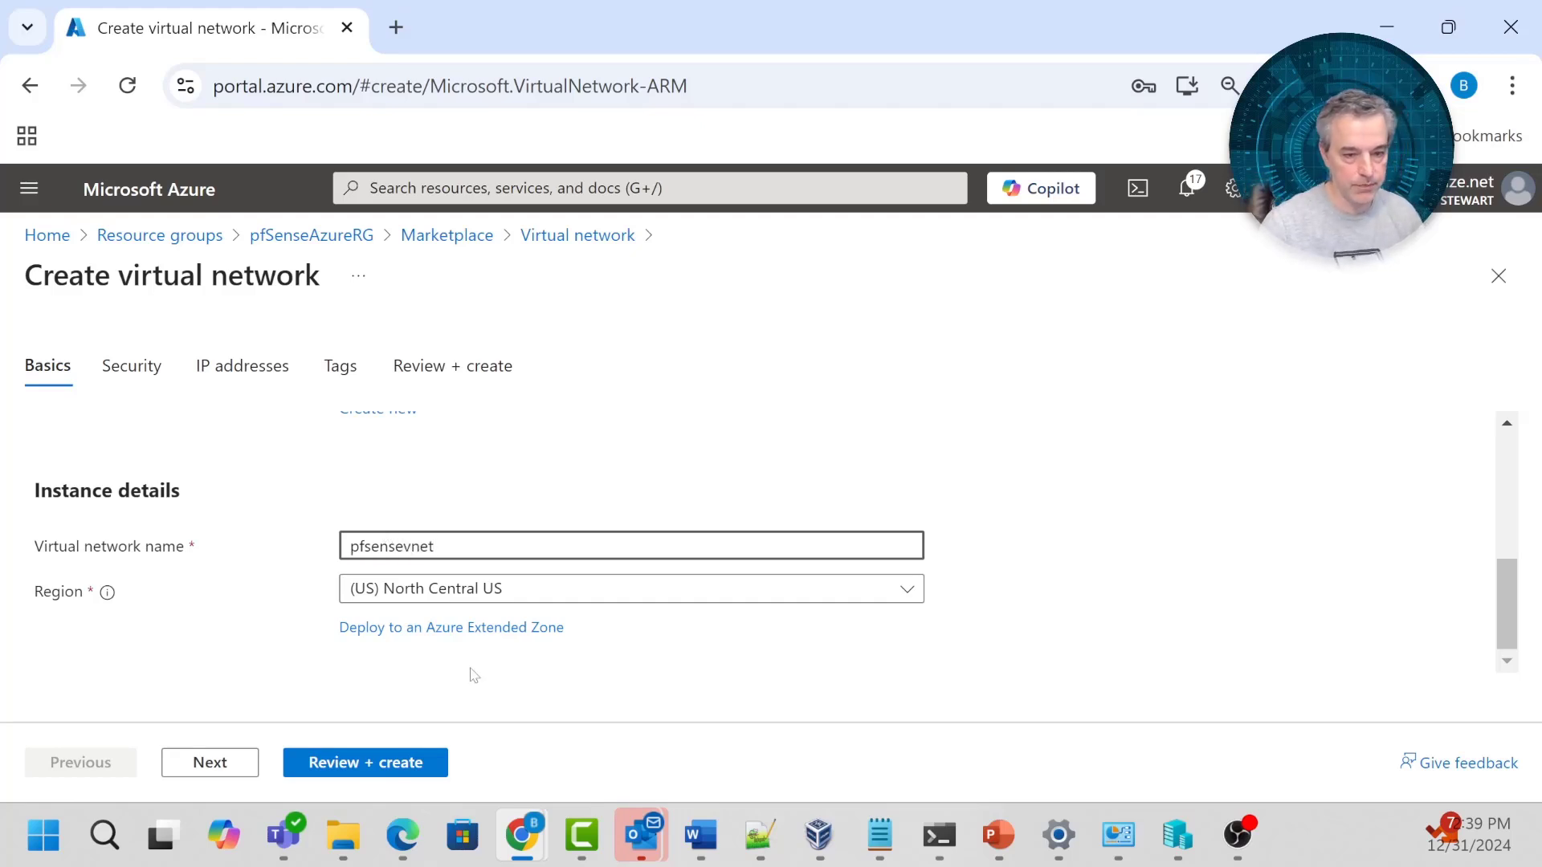
click(441, 588)
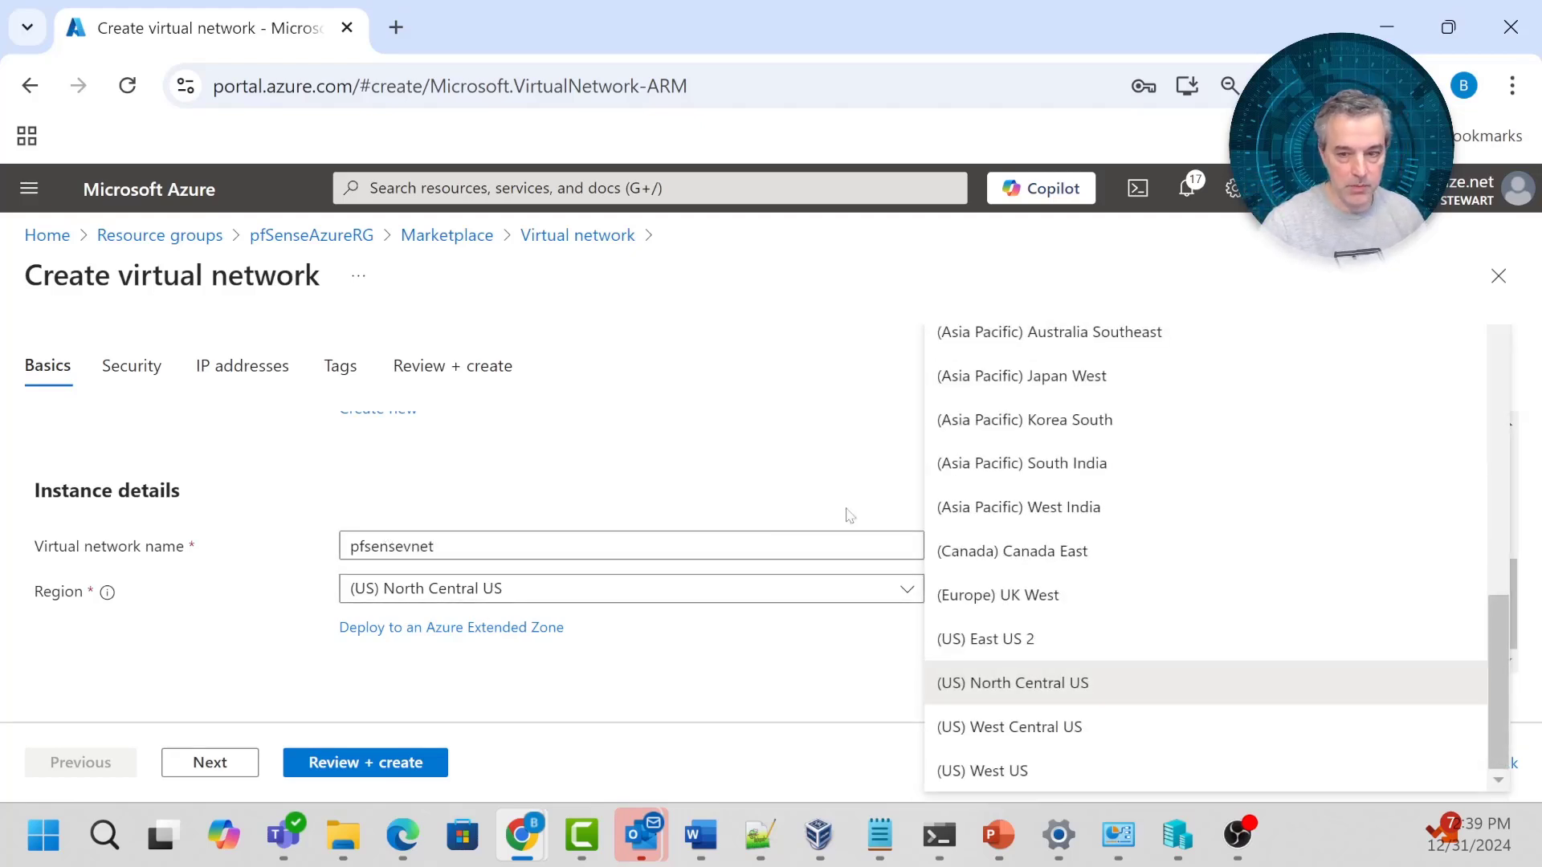
scroll(1357, 651, up, 2)
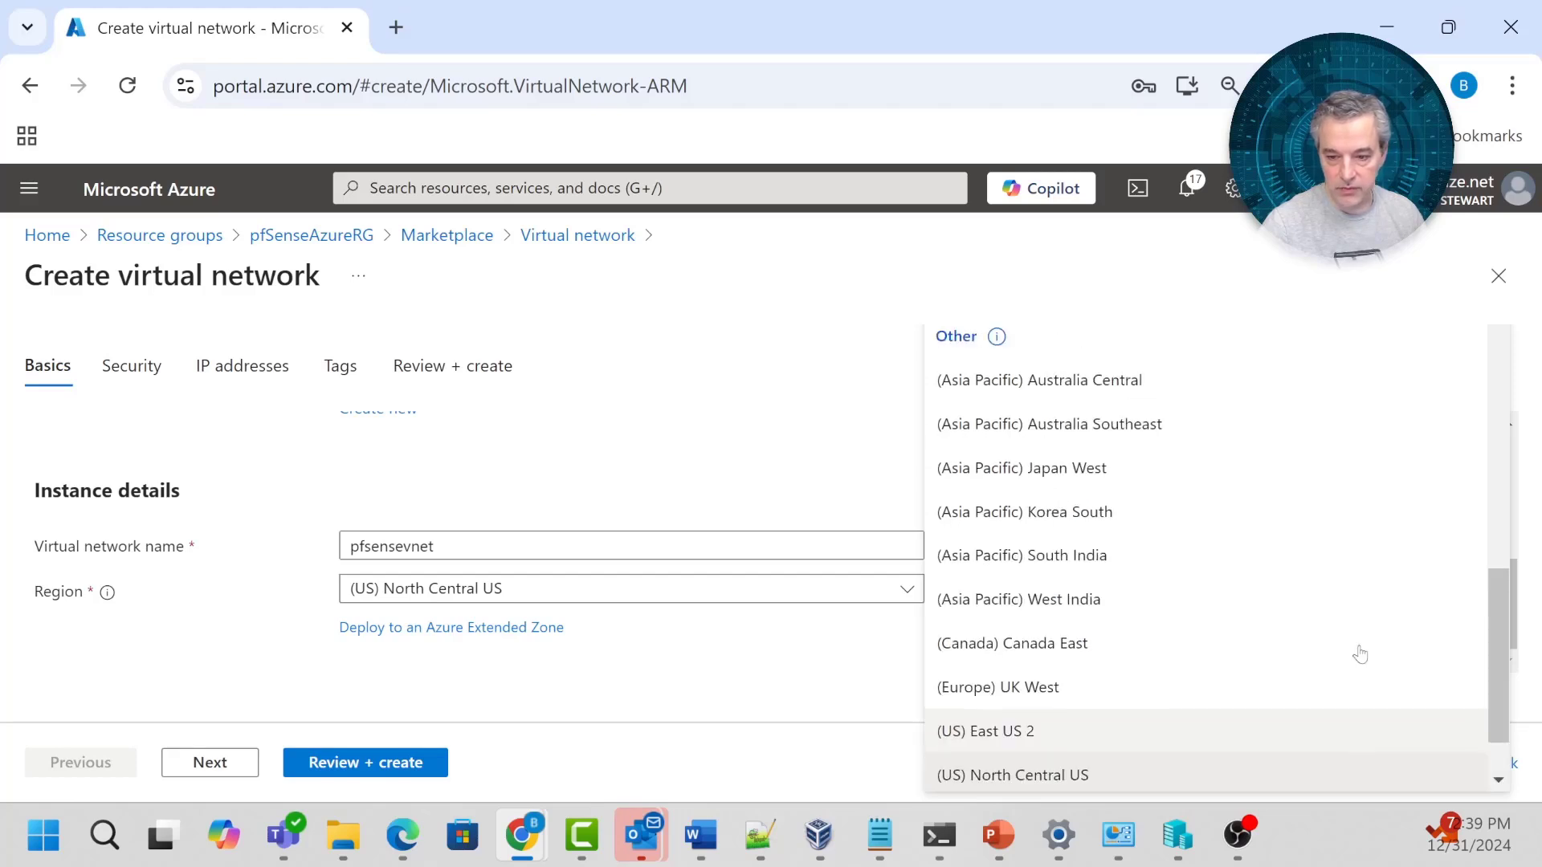
scroll(1360, 652, up, 4)
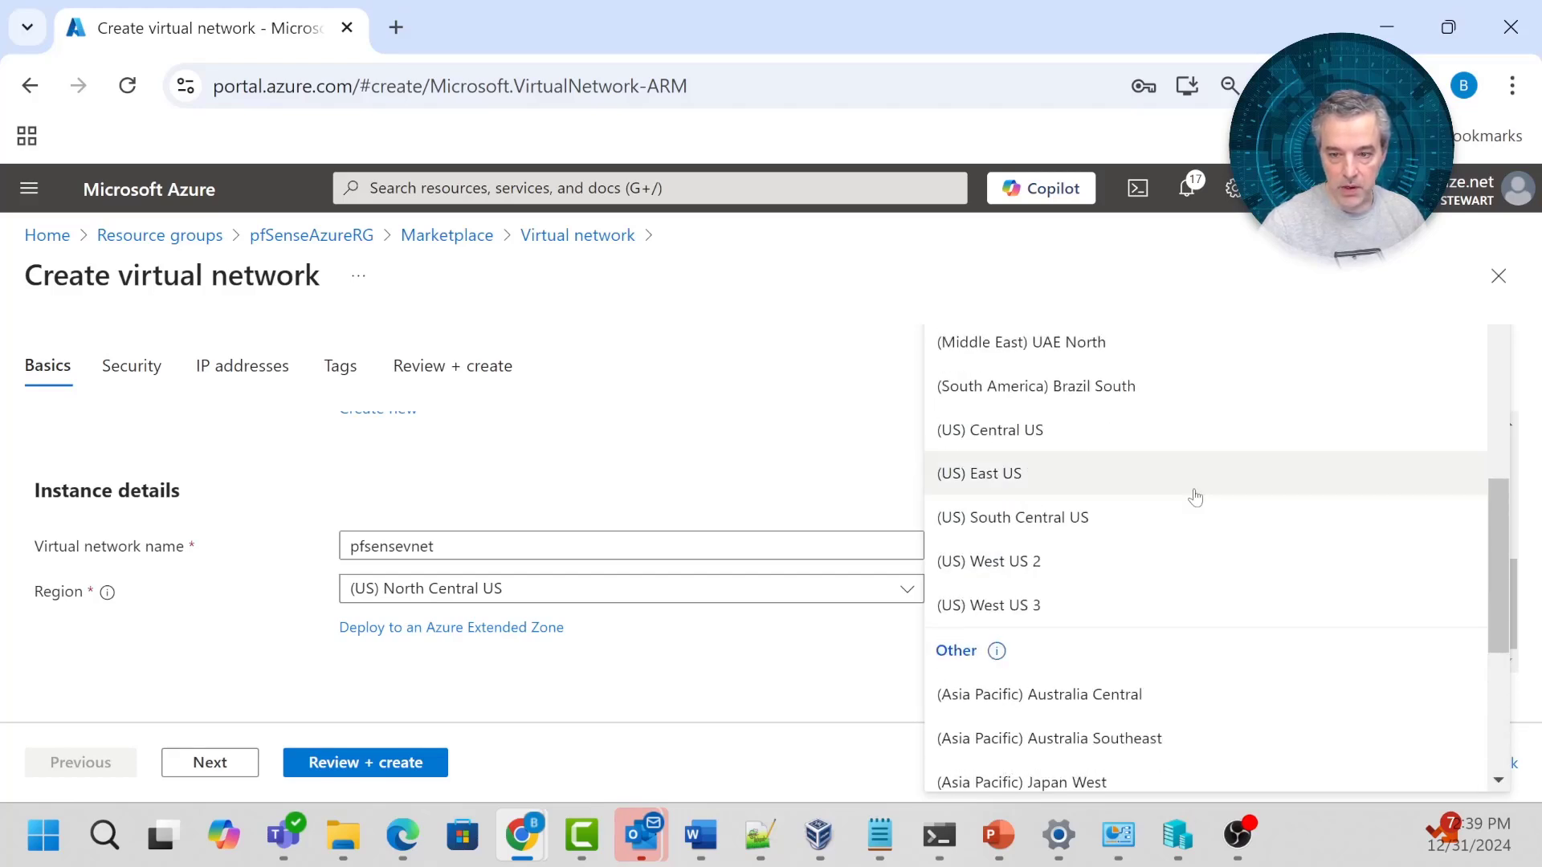
click(1193, 486)
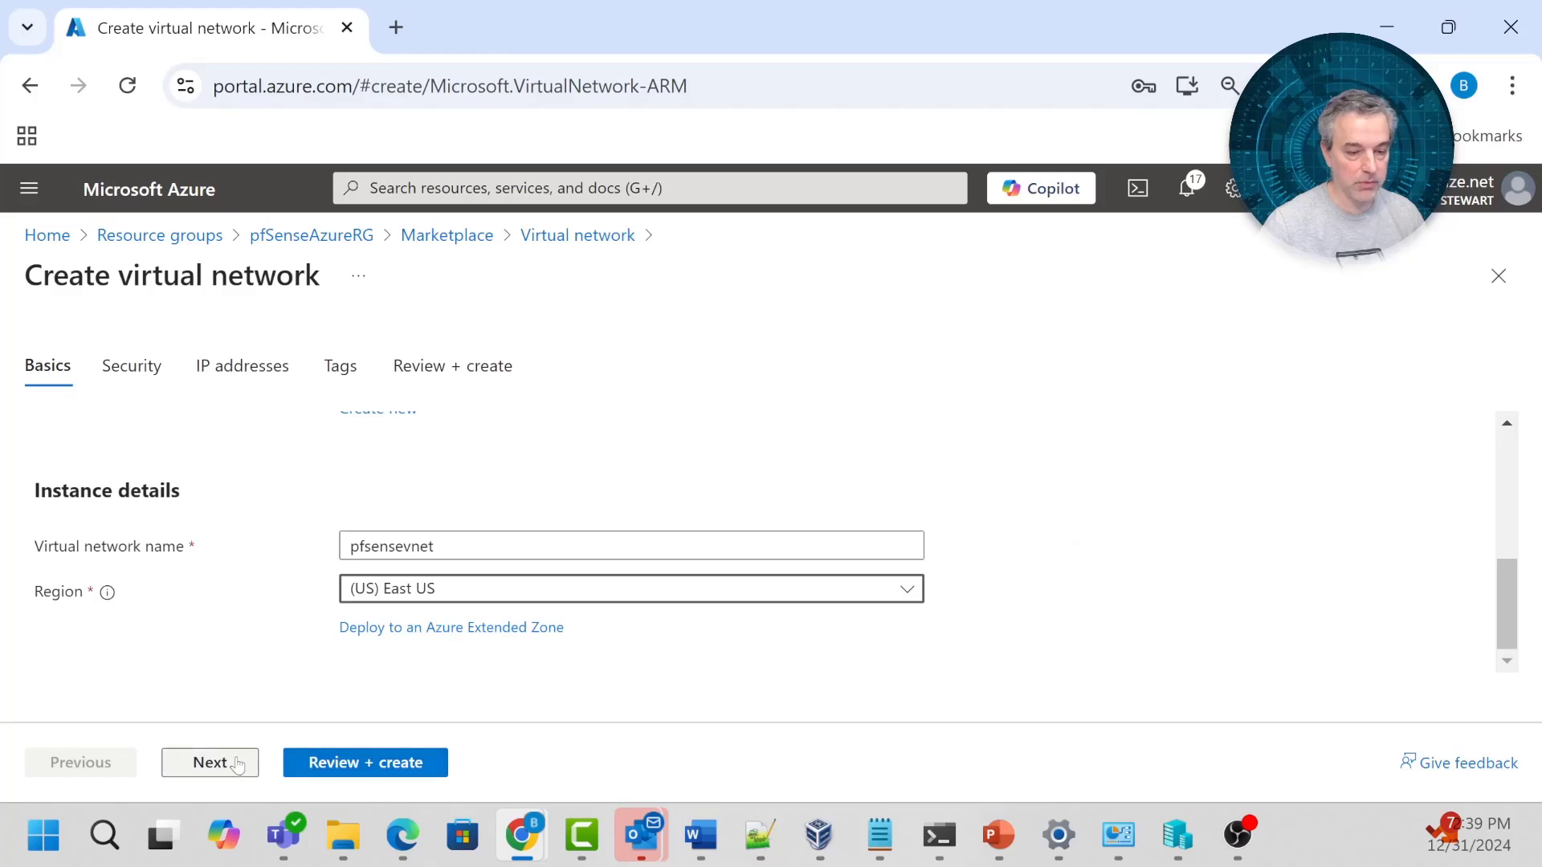
Go past Security to IP addresses, showing address space 10.0.0.0/16 and the default 10.0.0.0/24 subnet.
click(211, 761)
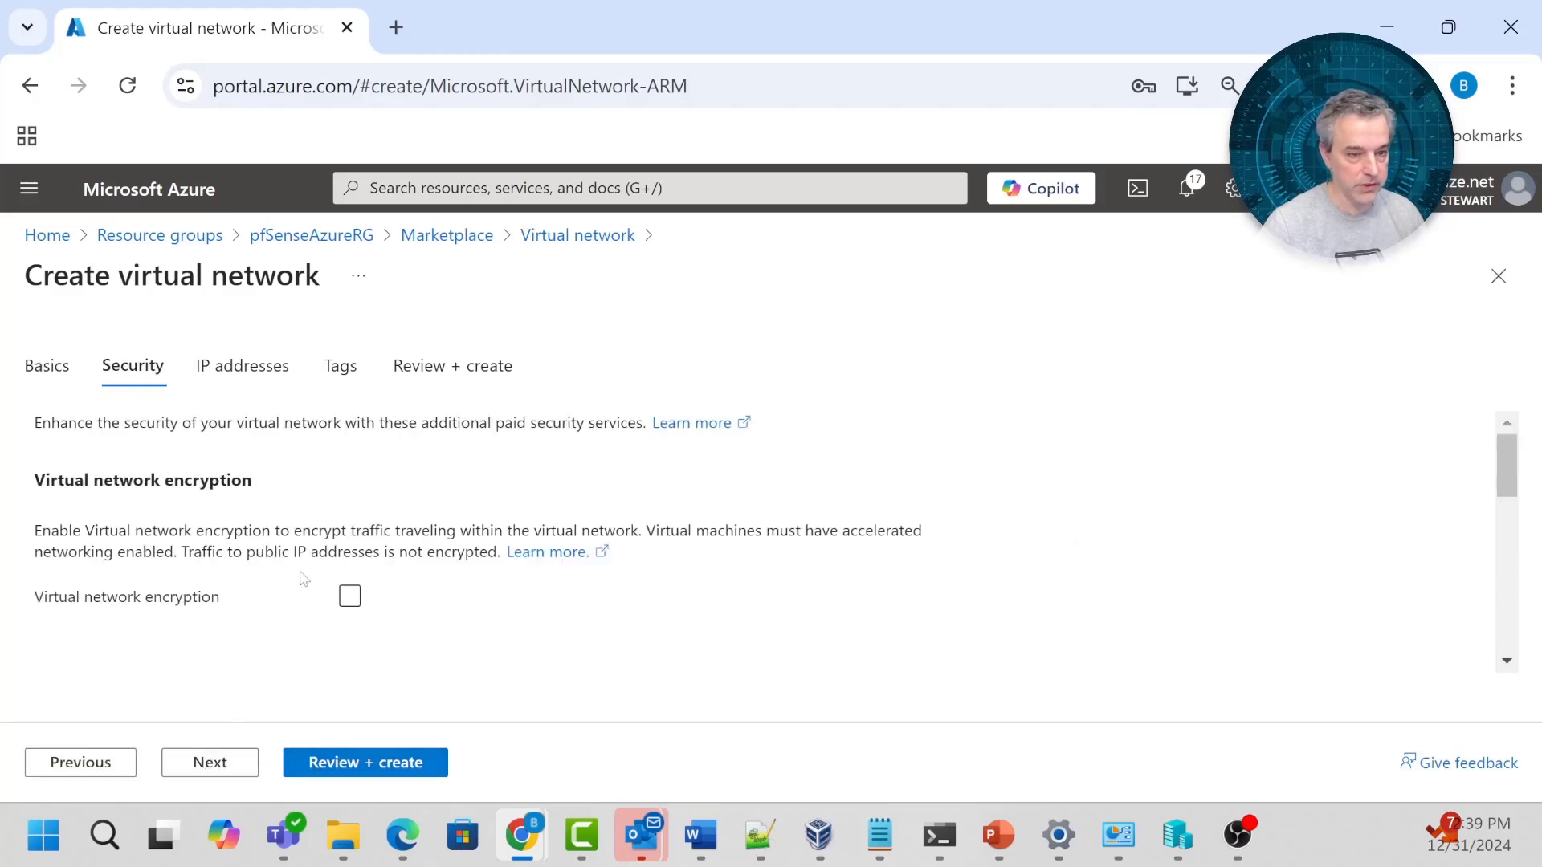
scroll(389, 510, down, 3)
scroll(426, 515, up, 1)
scroll(426, 516, down, 2)
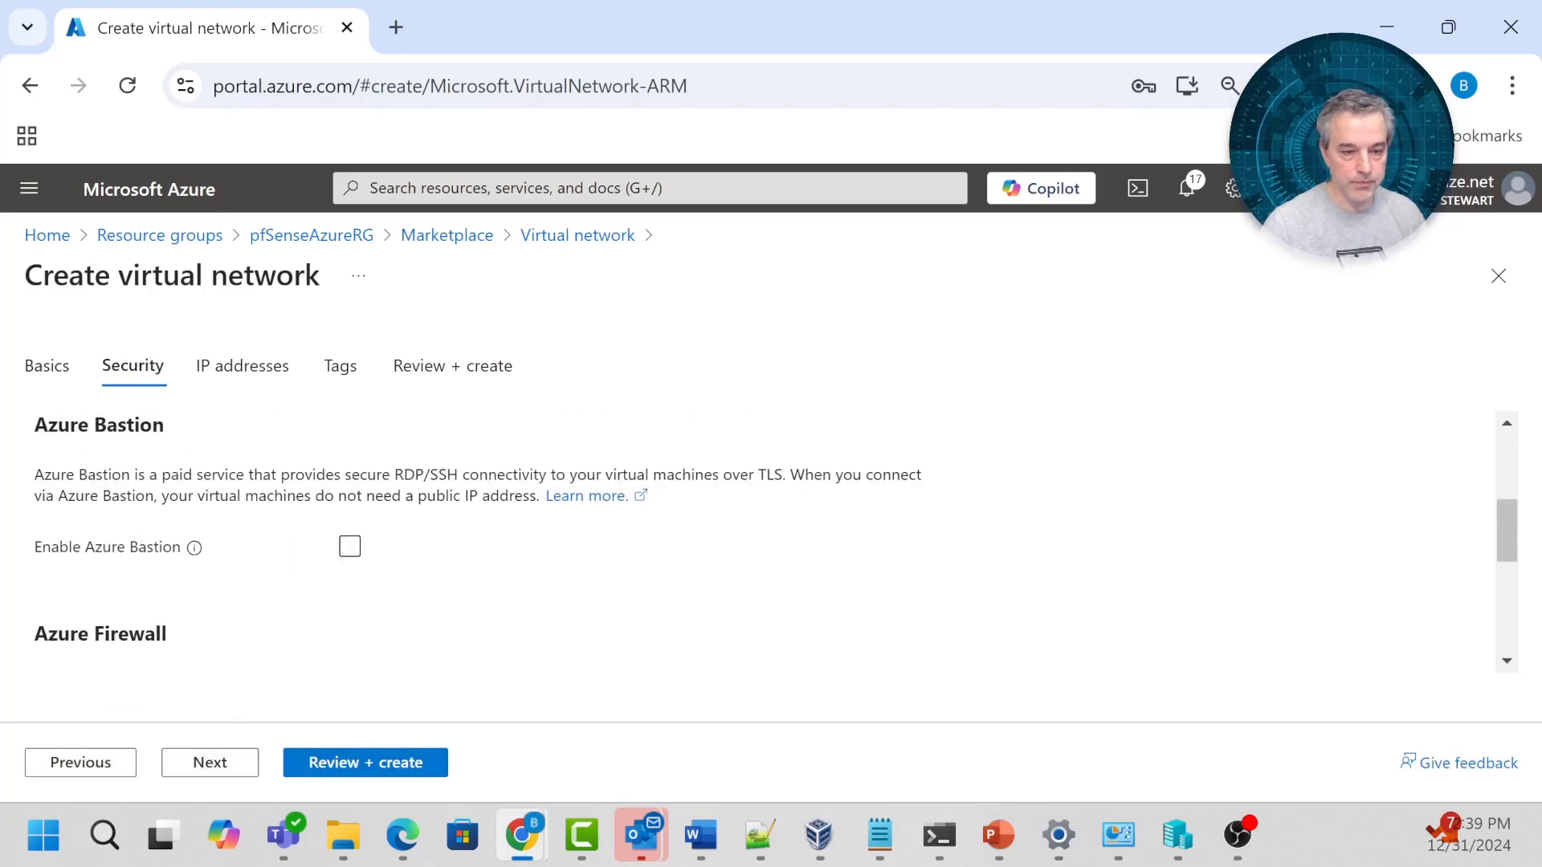
click(245, 365)
scroll(395, 490, down, 2)
drag(1507, 508, 1505, 536)
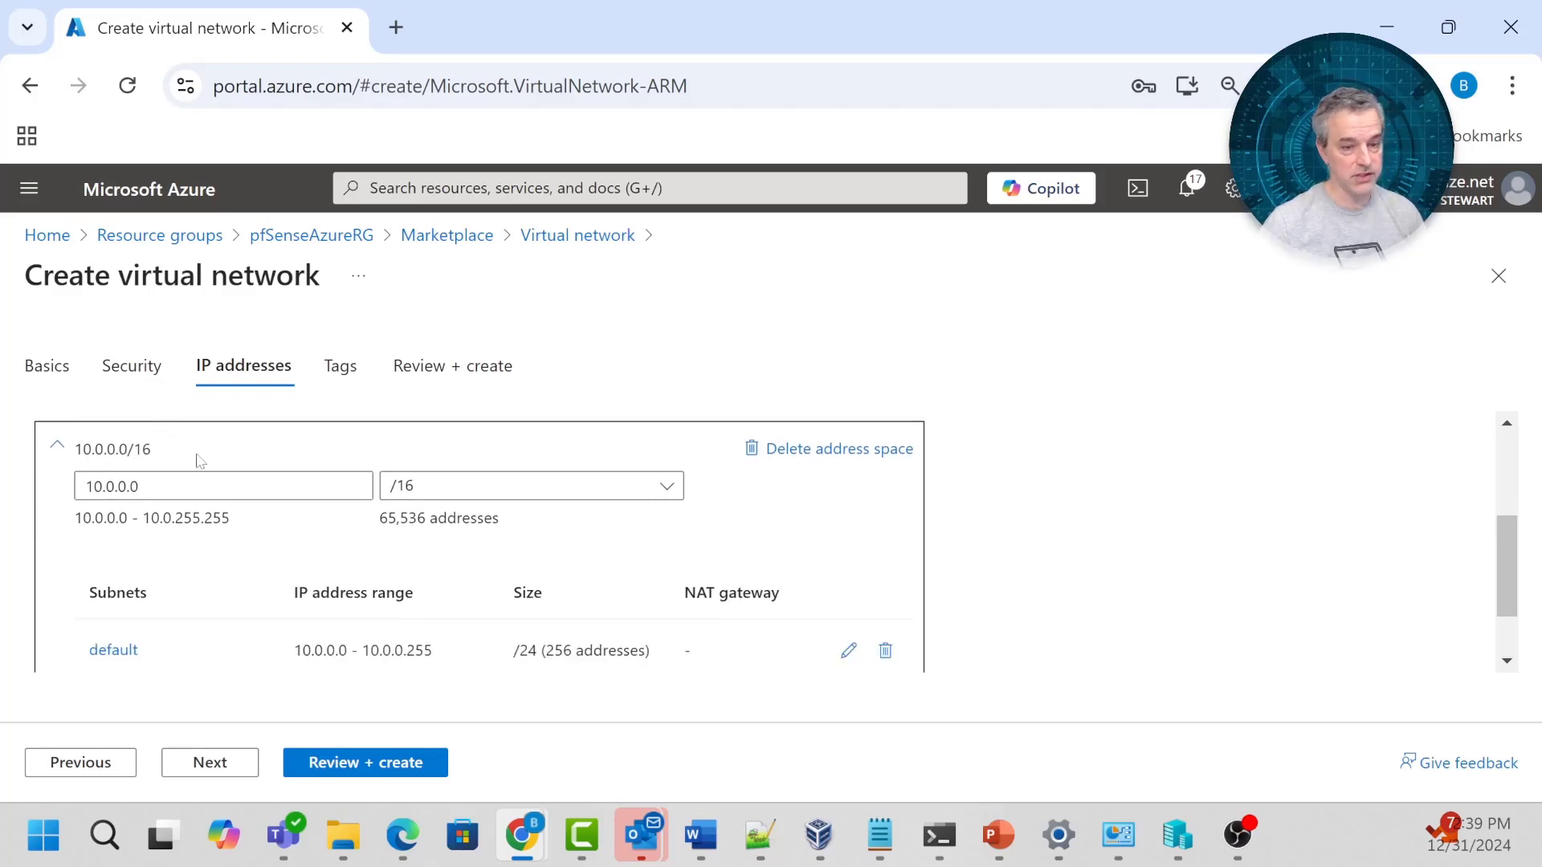
scroll(486, 569, down, 1)
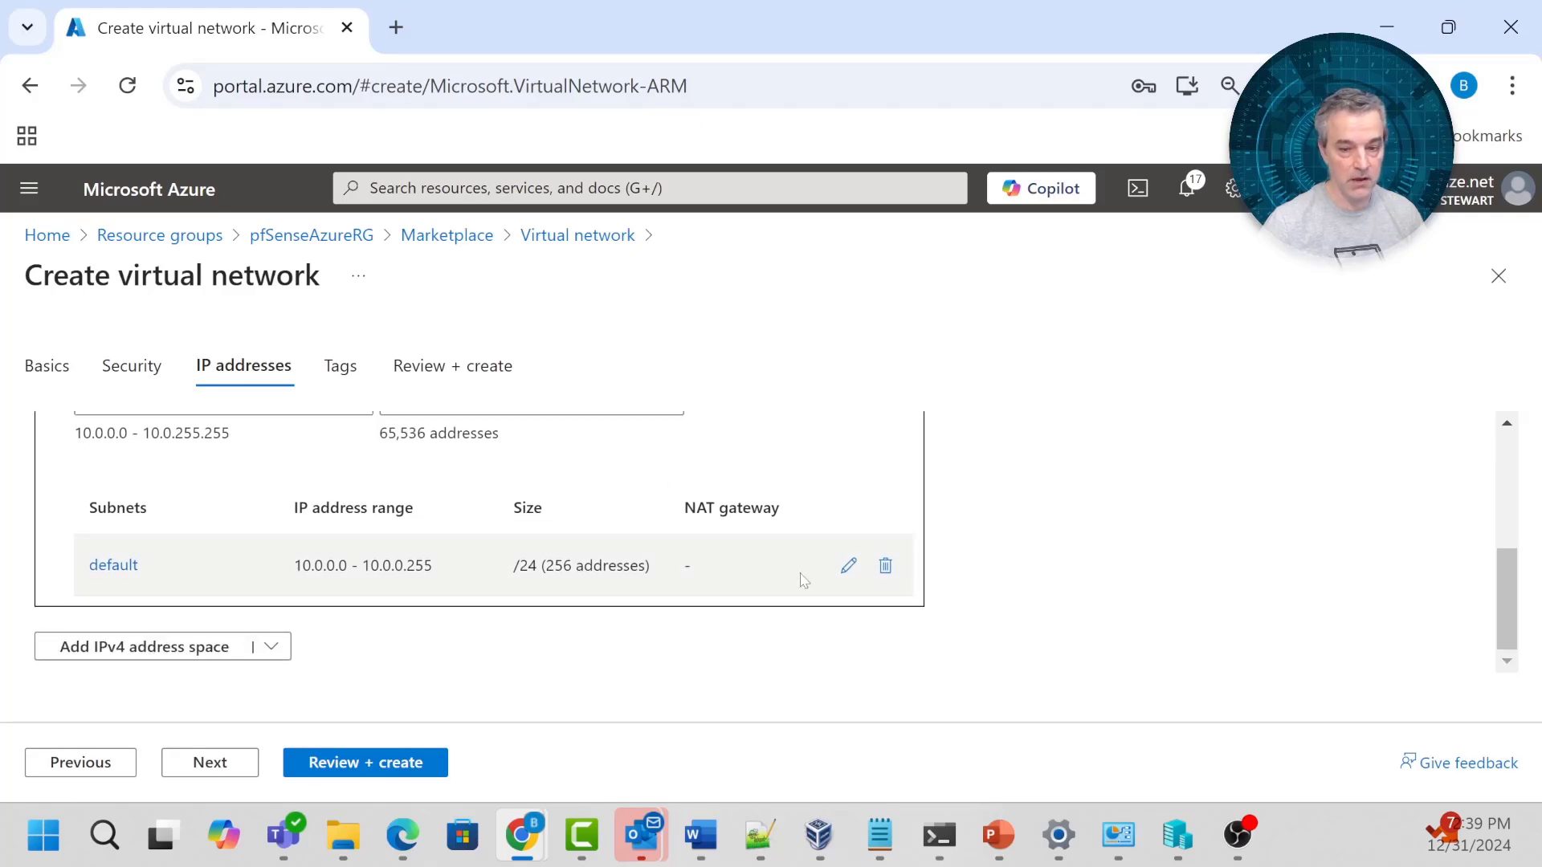
Rename the default 10.0.0.0/24 subnet to WAN in the Edit subnet panel and save it.
click(850, 567)
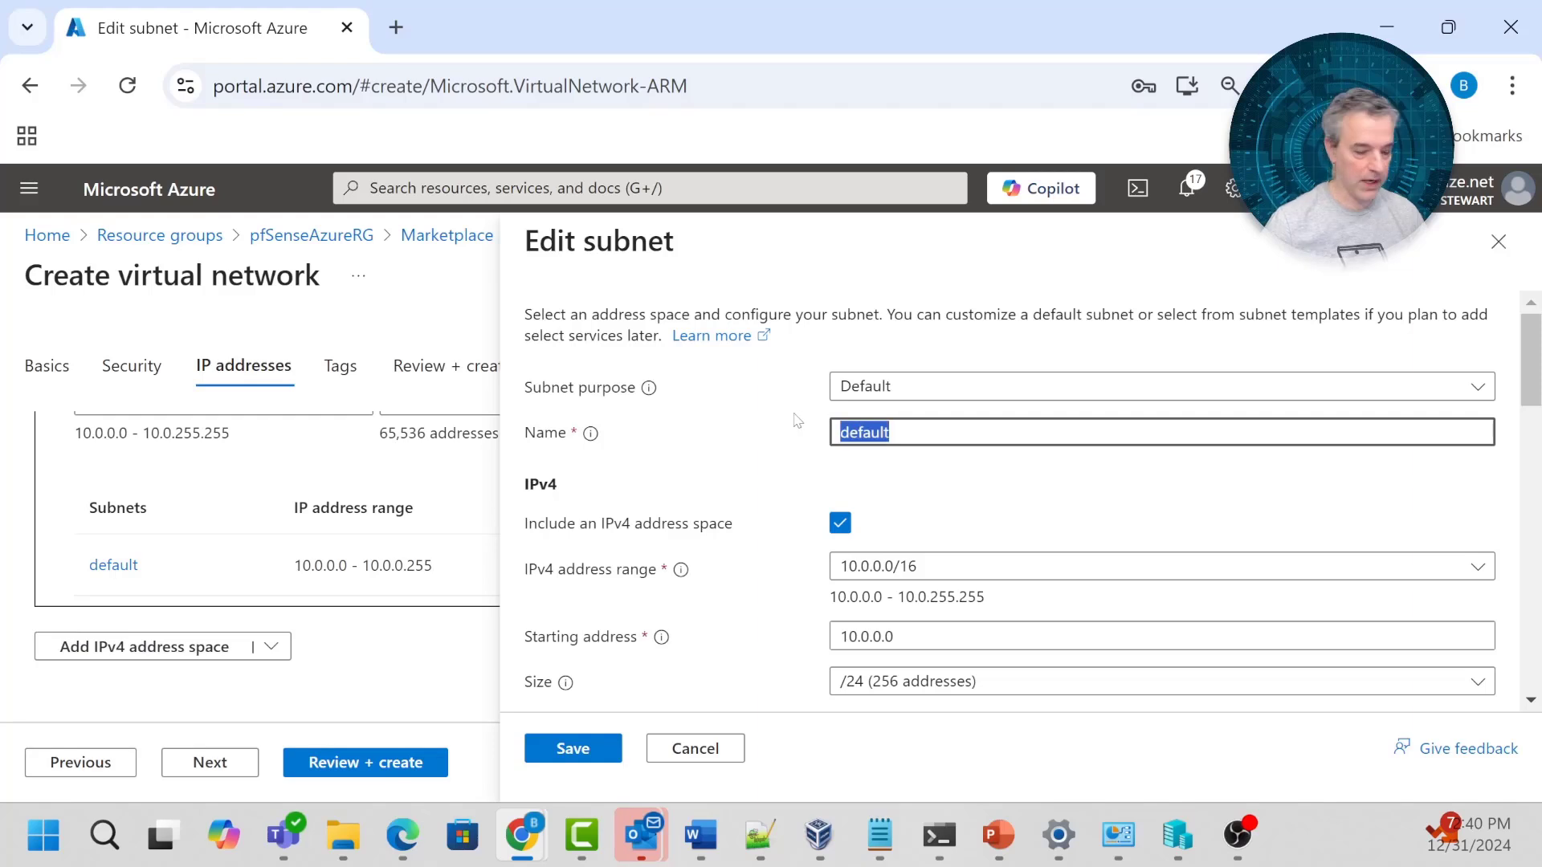
text(exter)
key(ctrl+a)
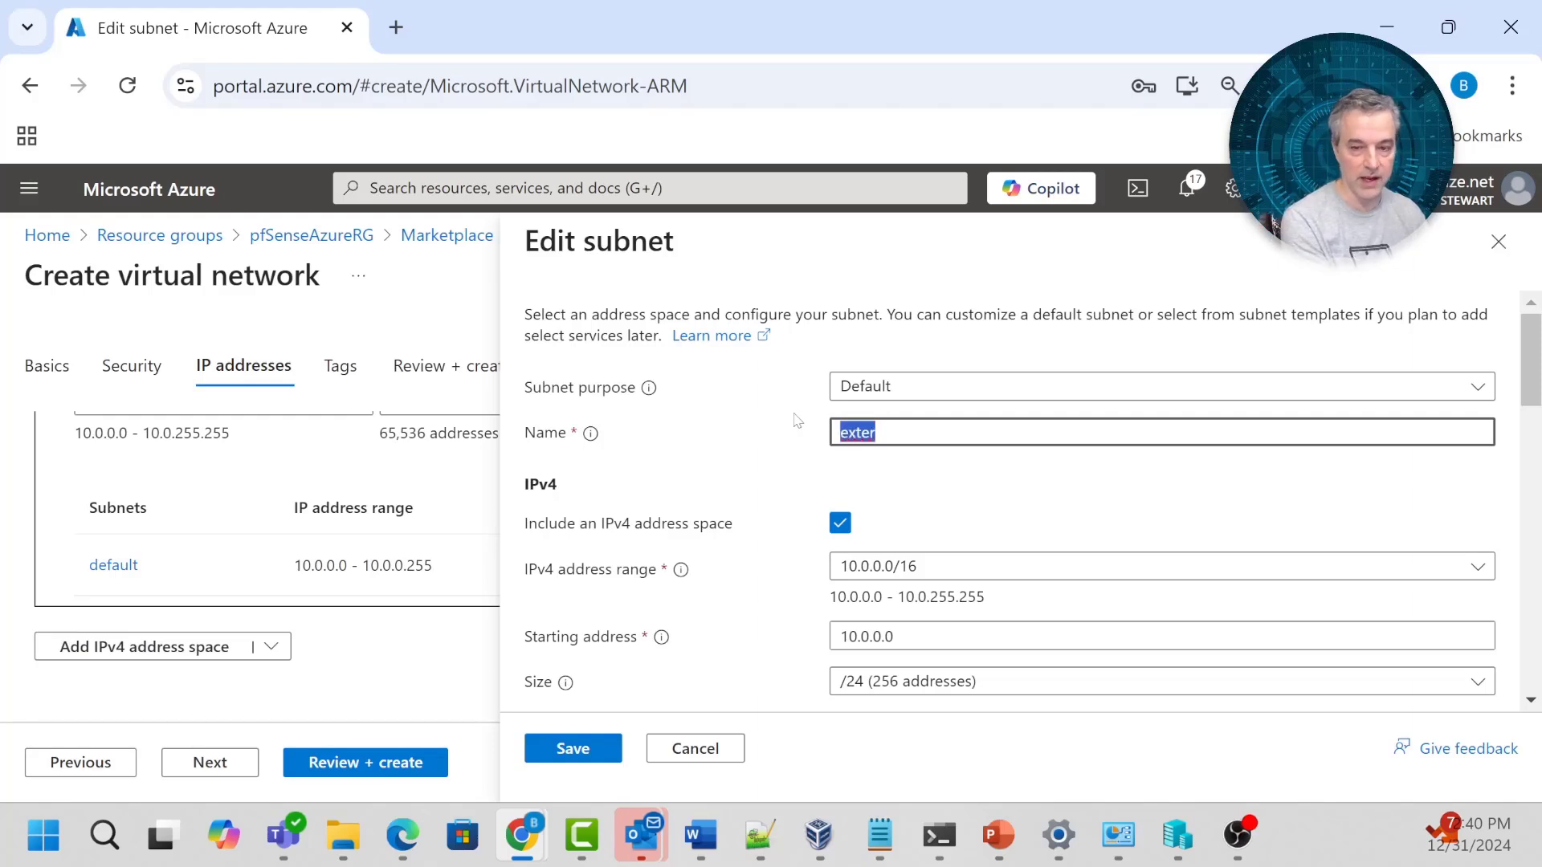
text(WAN)
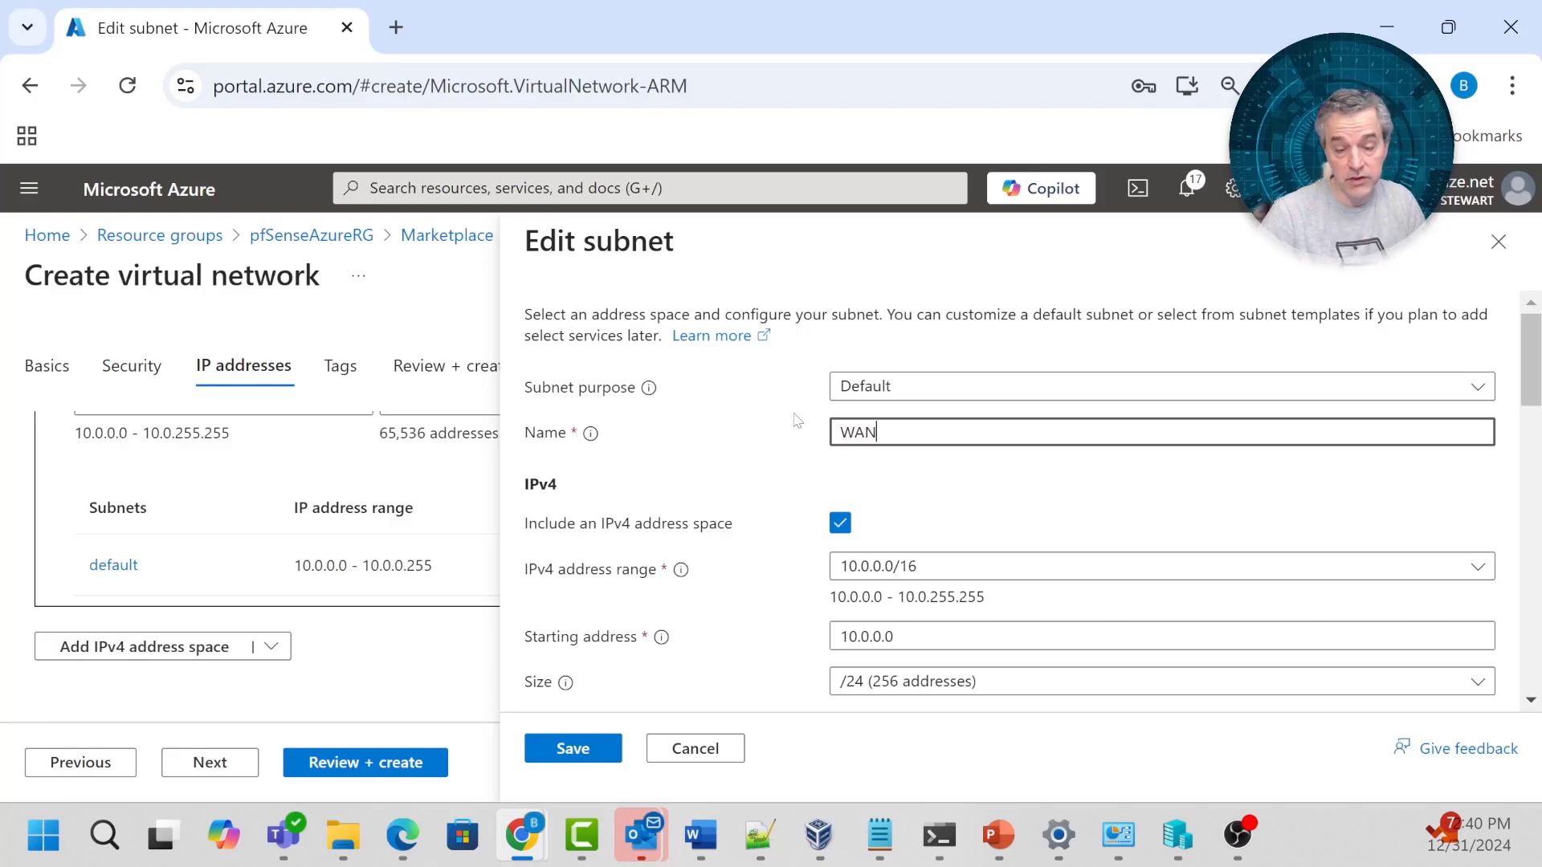
click(878, 494)
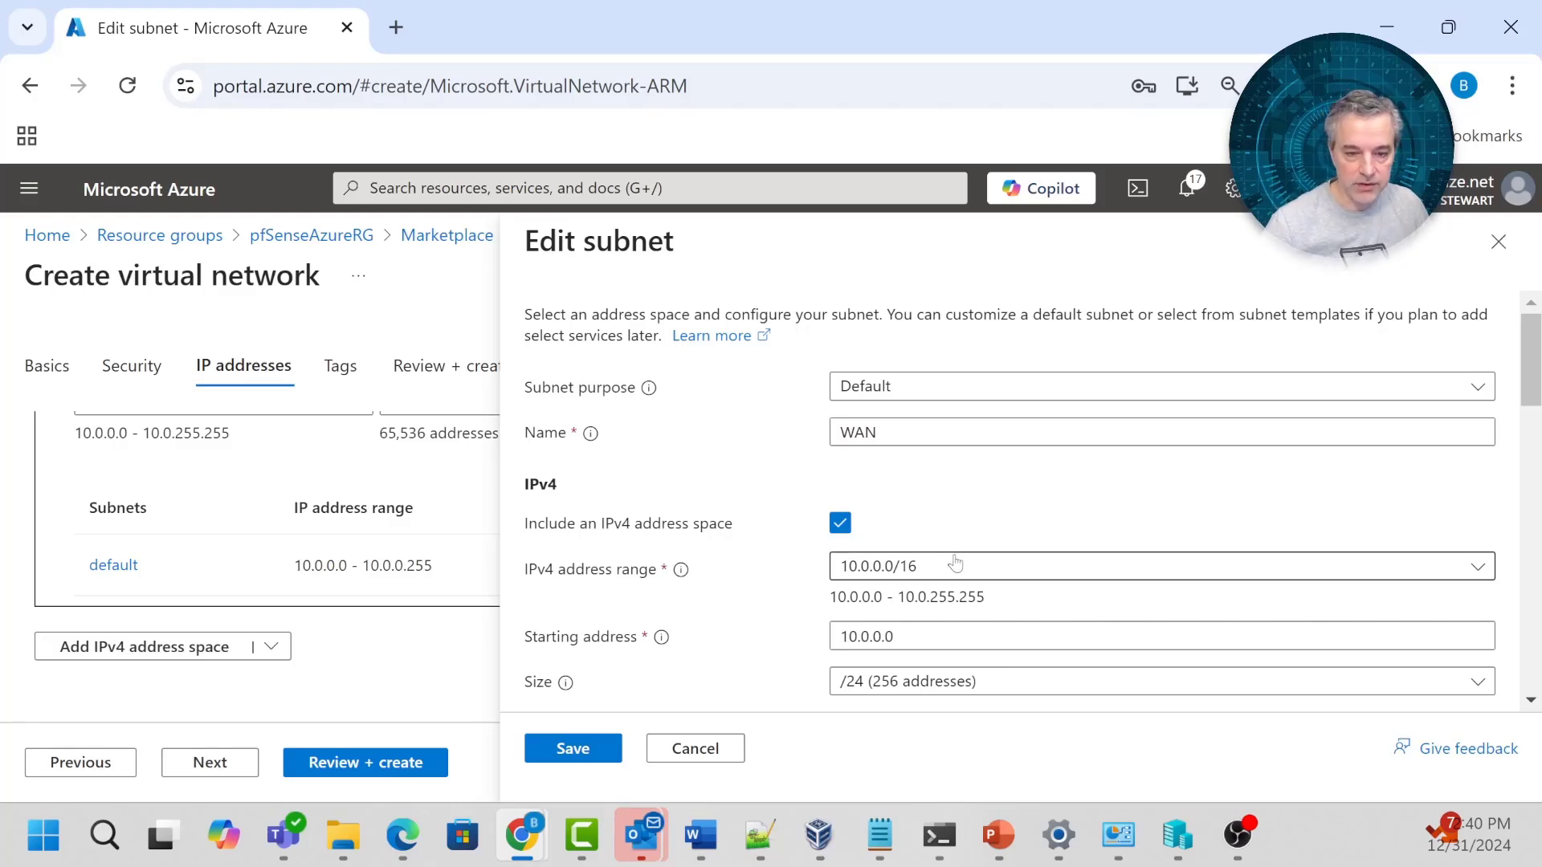
scroll(1065, 546, down, 1)
scroll(1064, 546, down, 3)
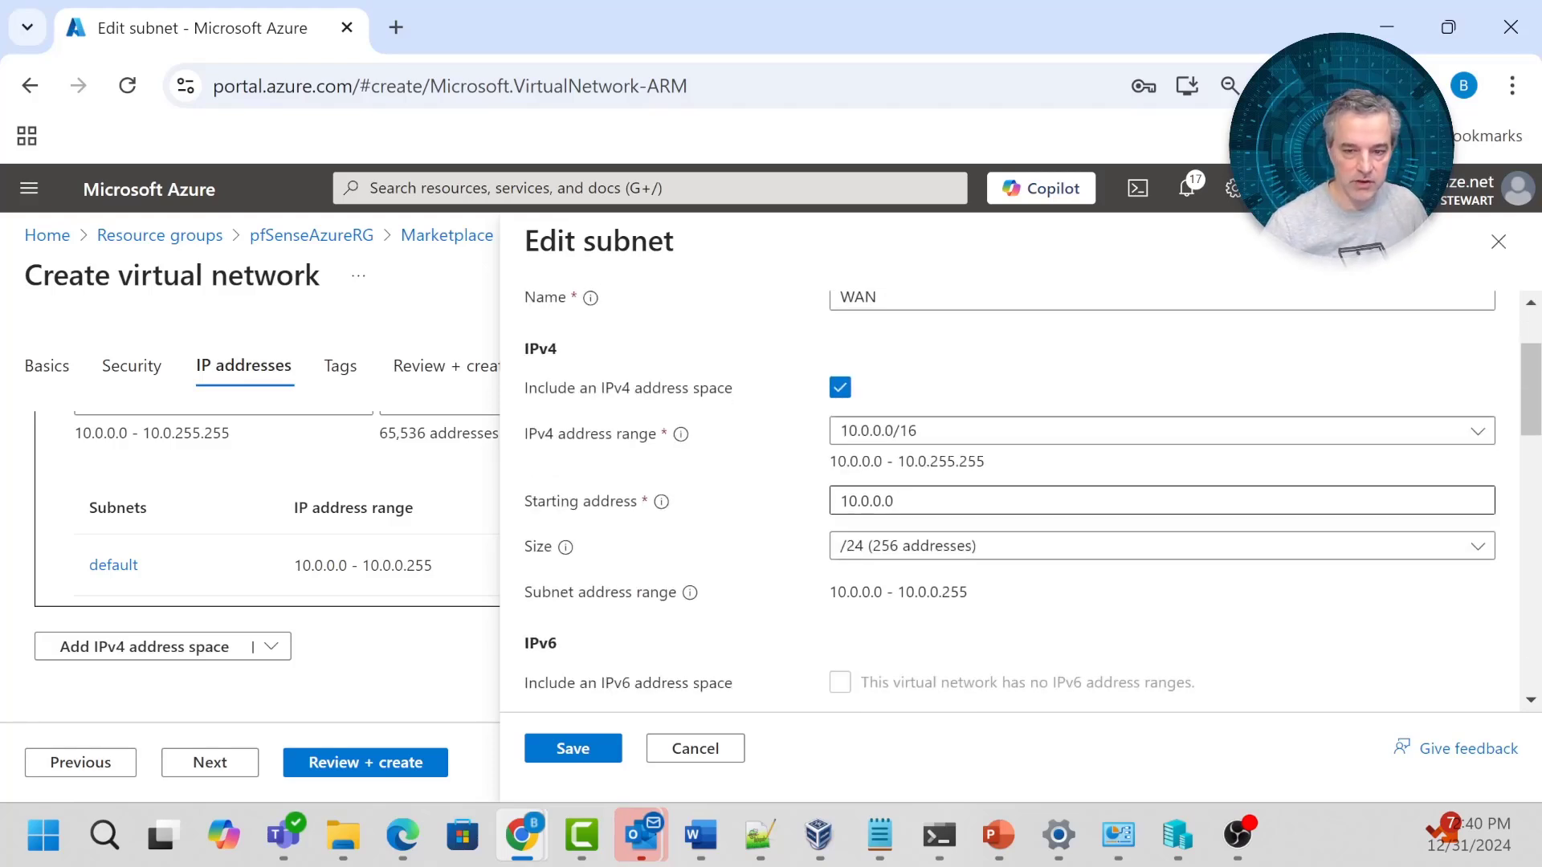
scroll(1009, 571, down, 6)
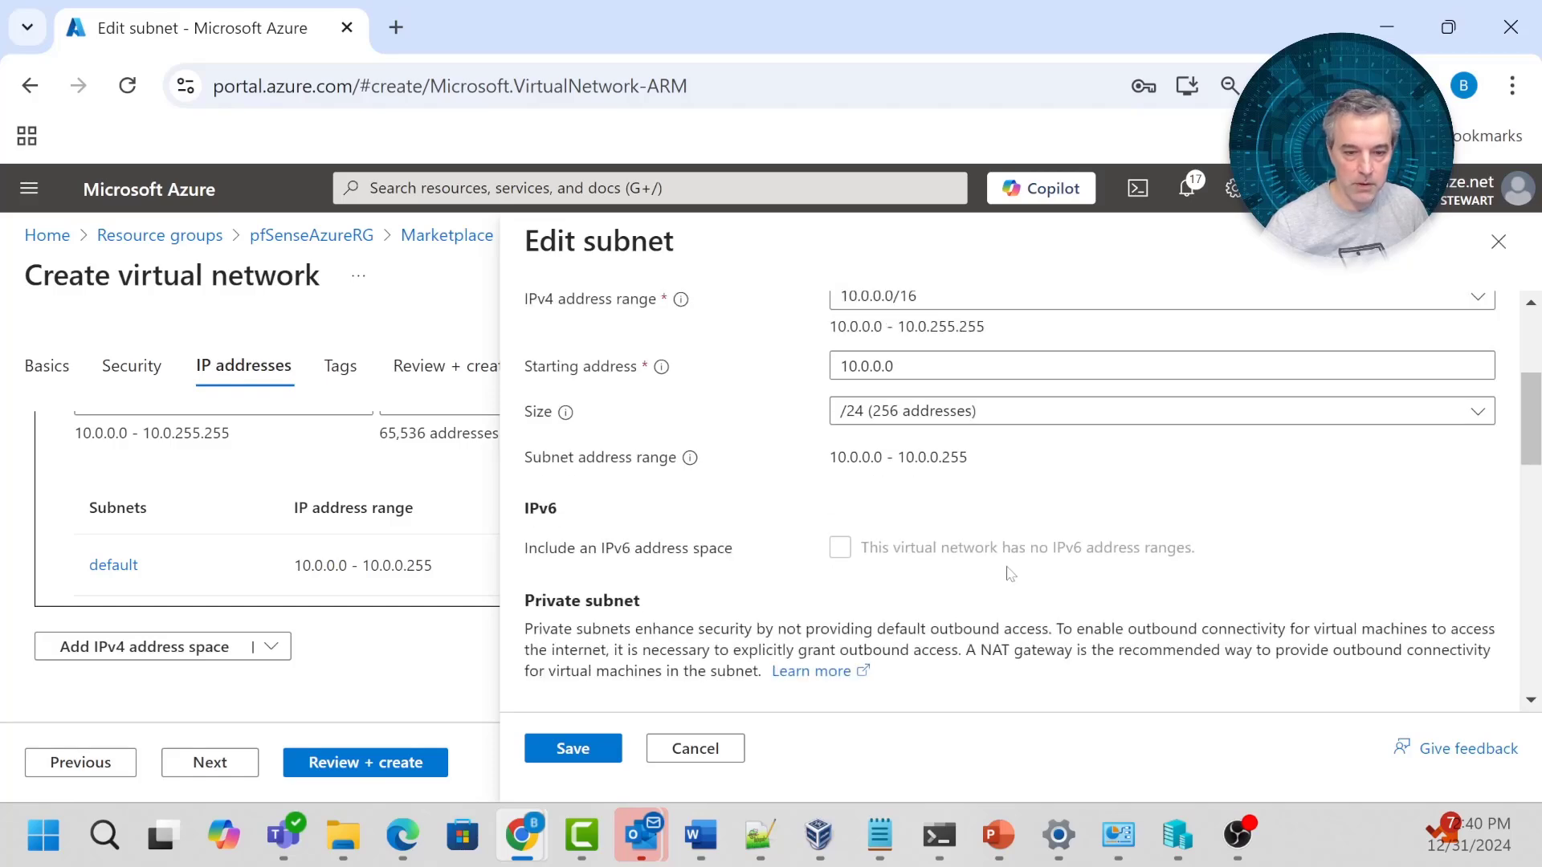
scroll(1014, 569, down, 7)
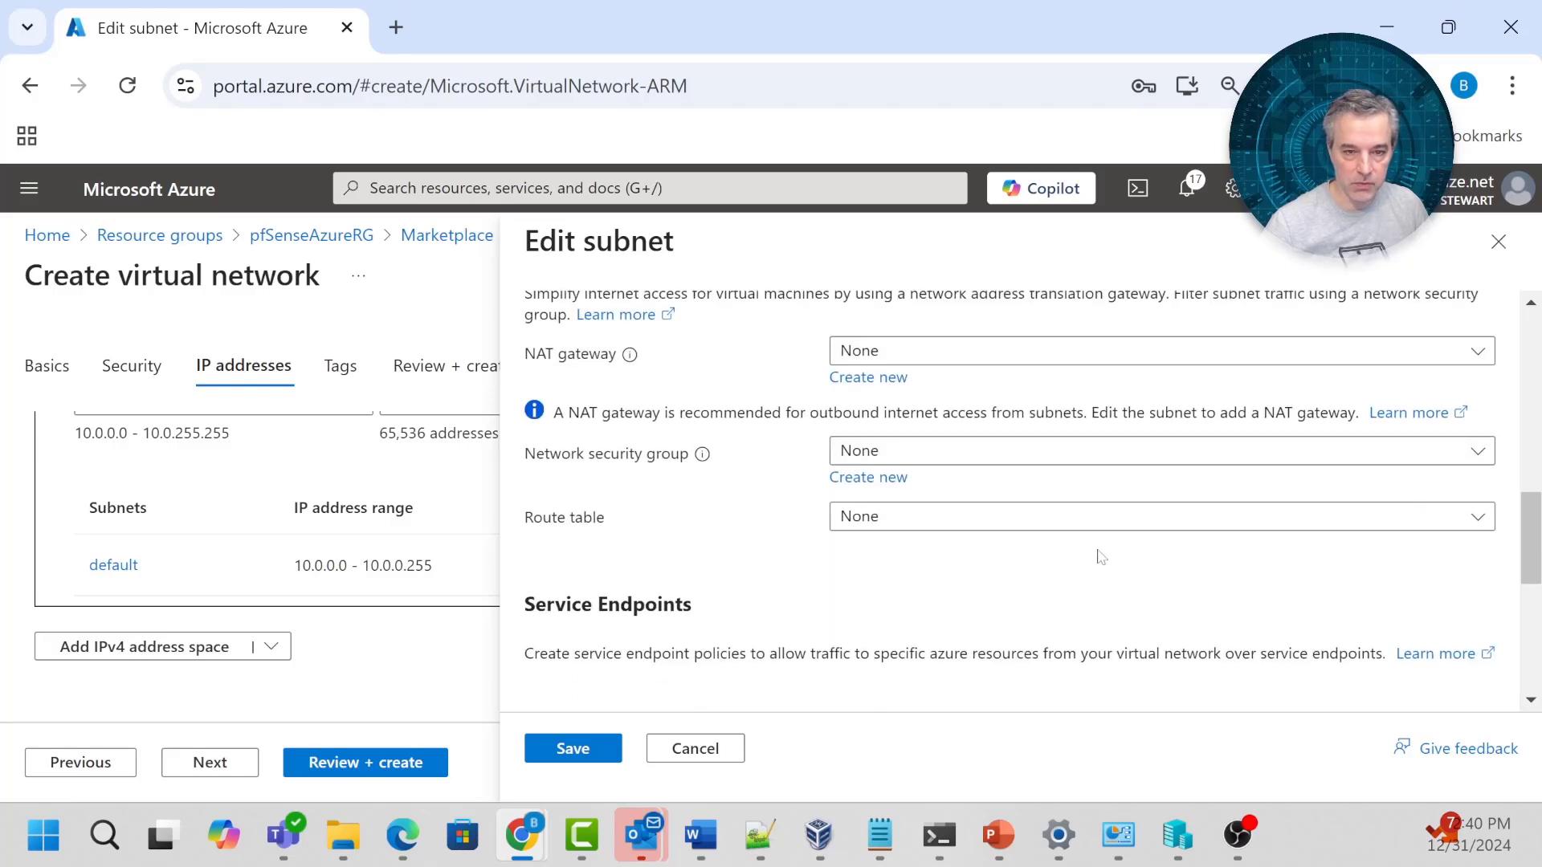
scroll(1099, 555, down, 5)
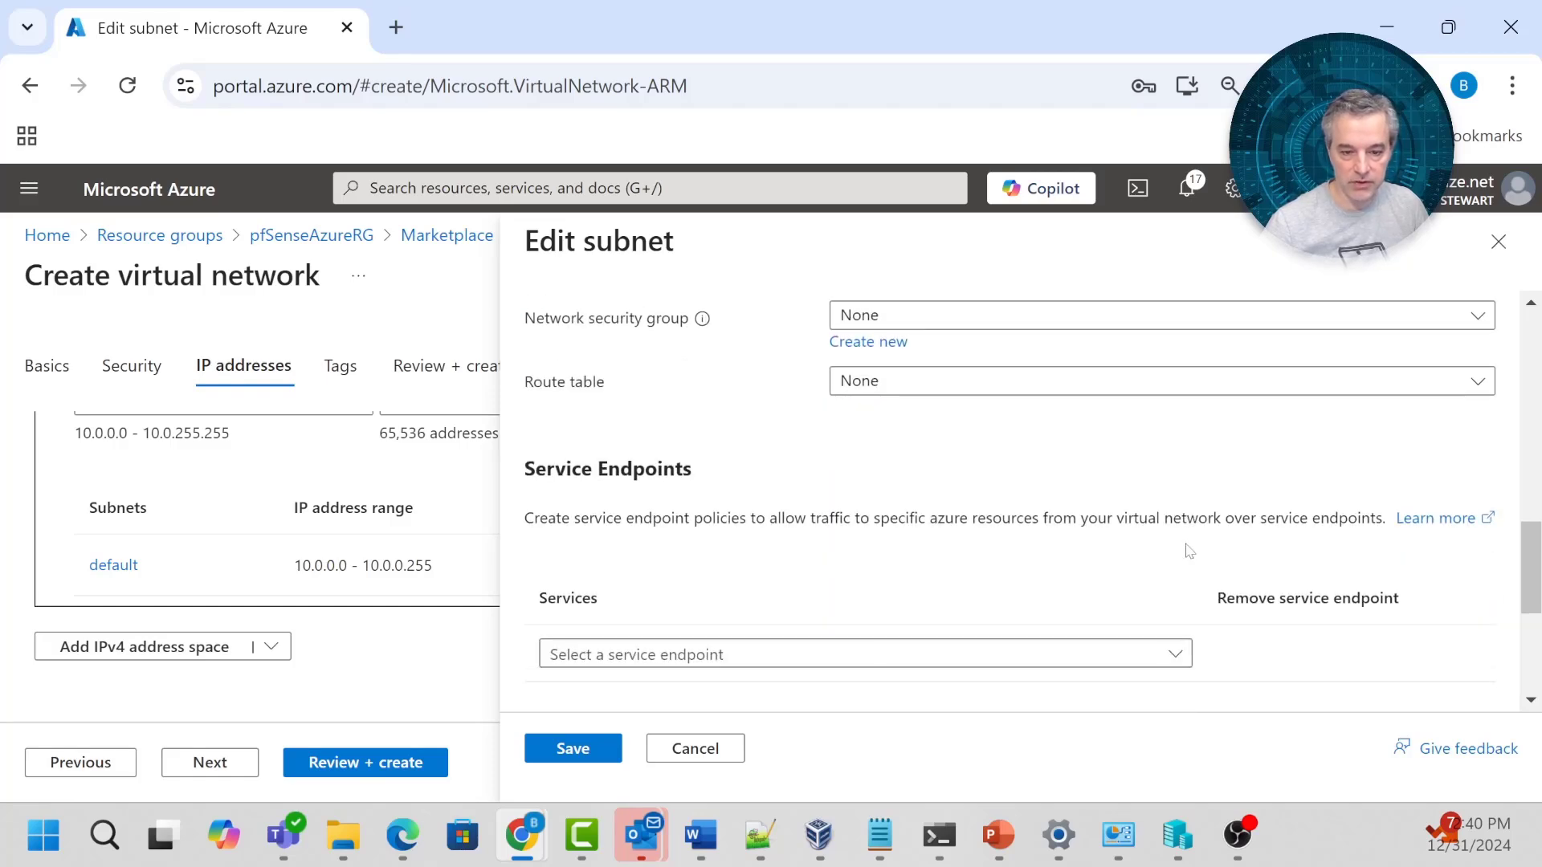
click(575, 745)
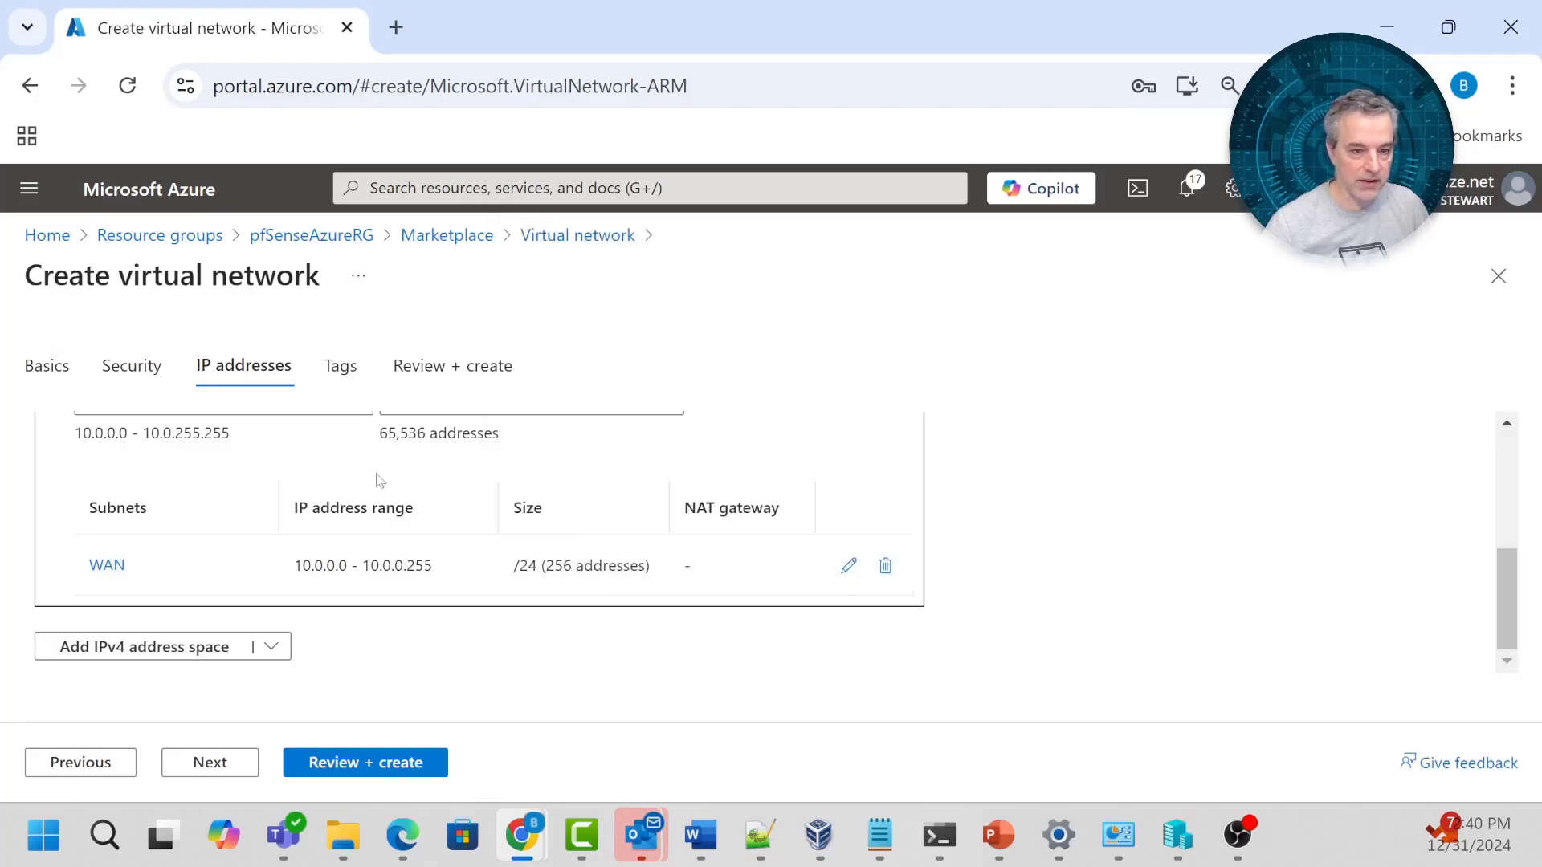
scroll(402, 497, up, 1)
Add a subnet named LAN within 10.0.0.0/16, starting at 10.0.1.0/24.
scroll(422, 512, up, 1)
click(124, 425)
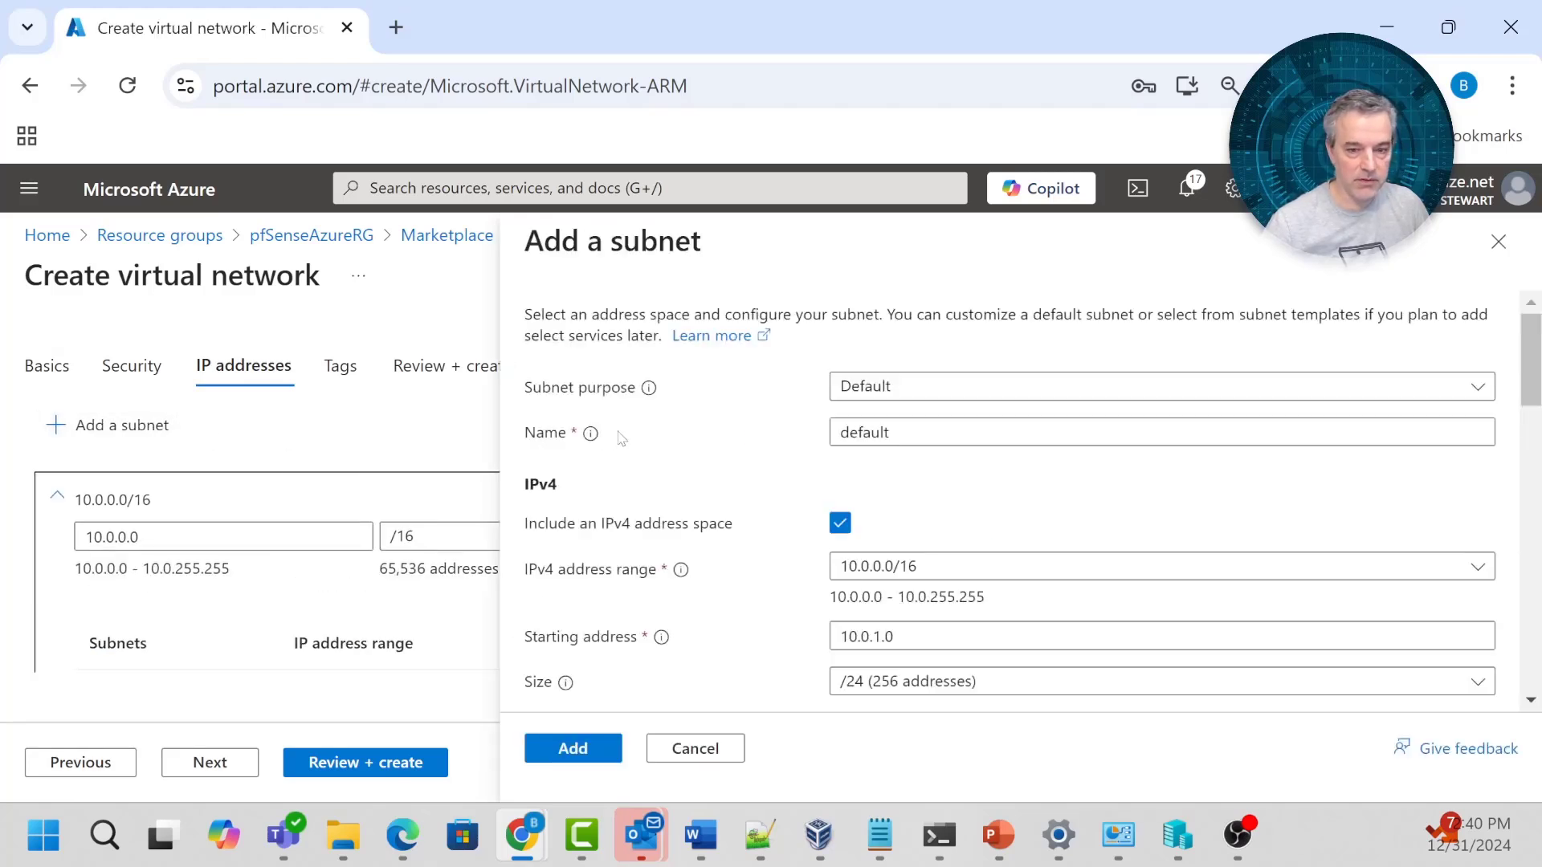
scroll(803, 405, down, 1)
click(891, 298)
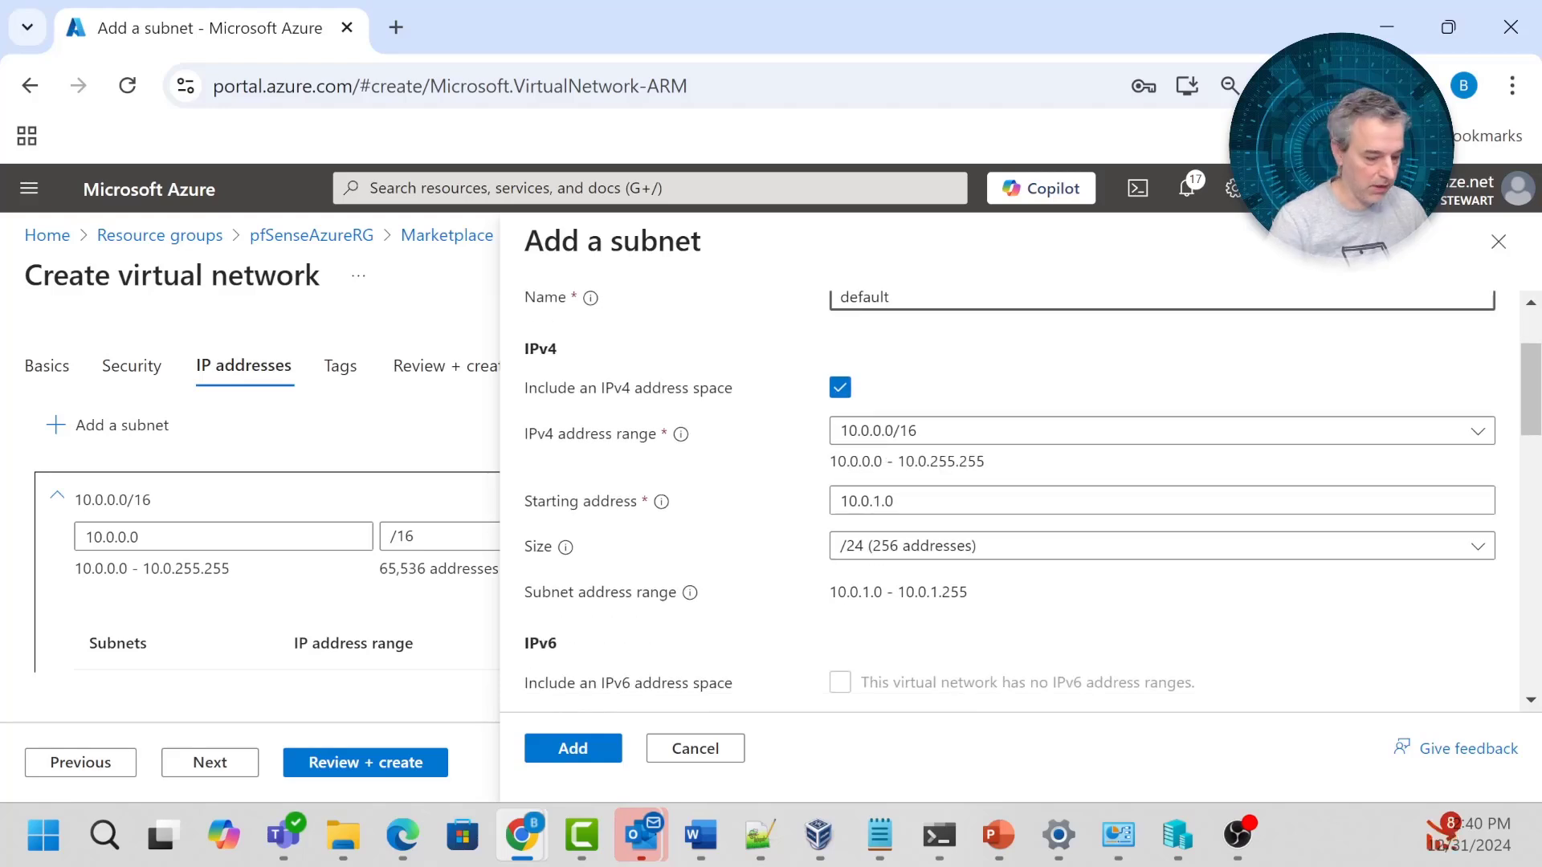
key(ctrl+a)
text(L)
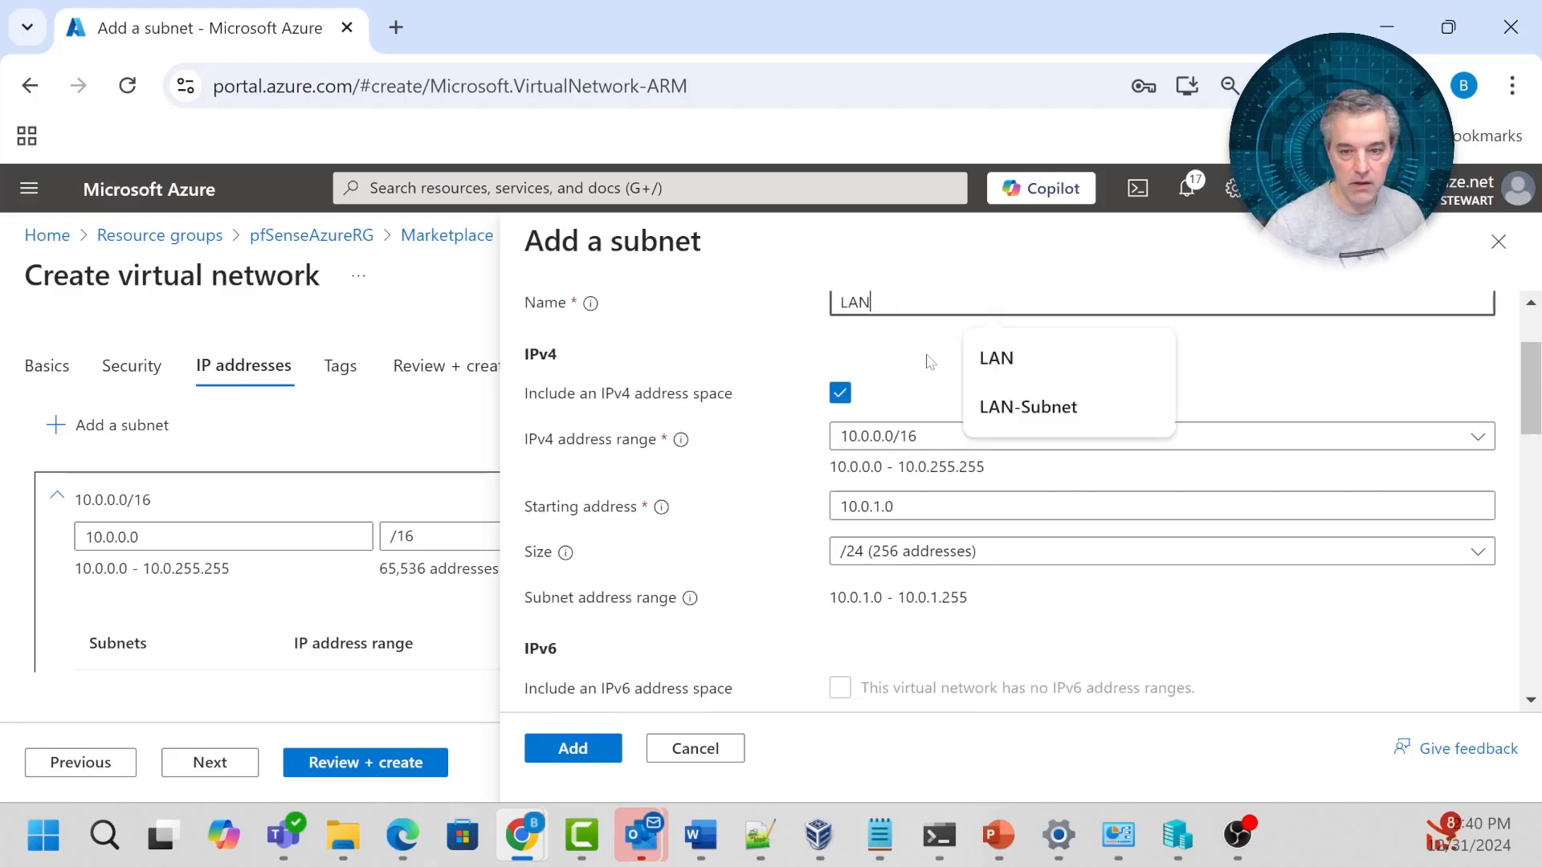
text(AN)
click(890, 434)
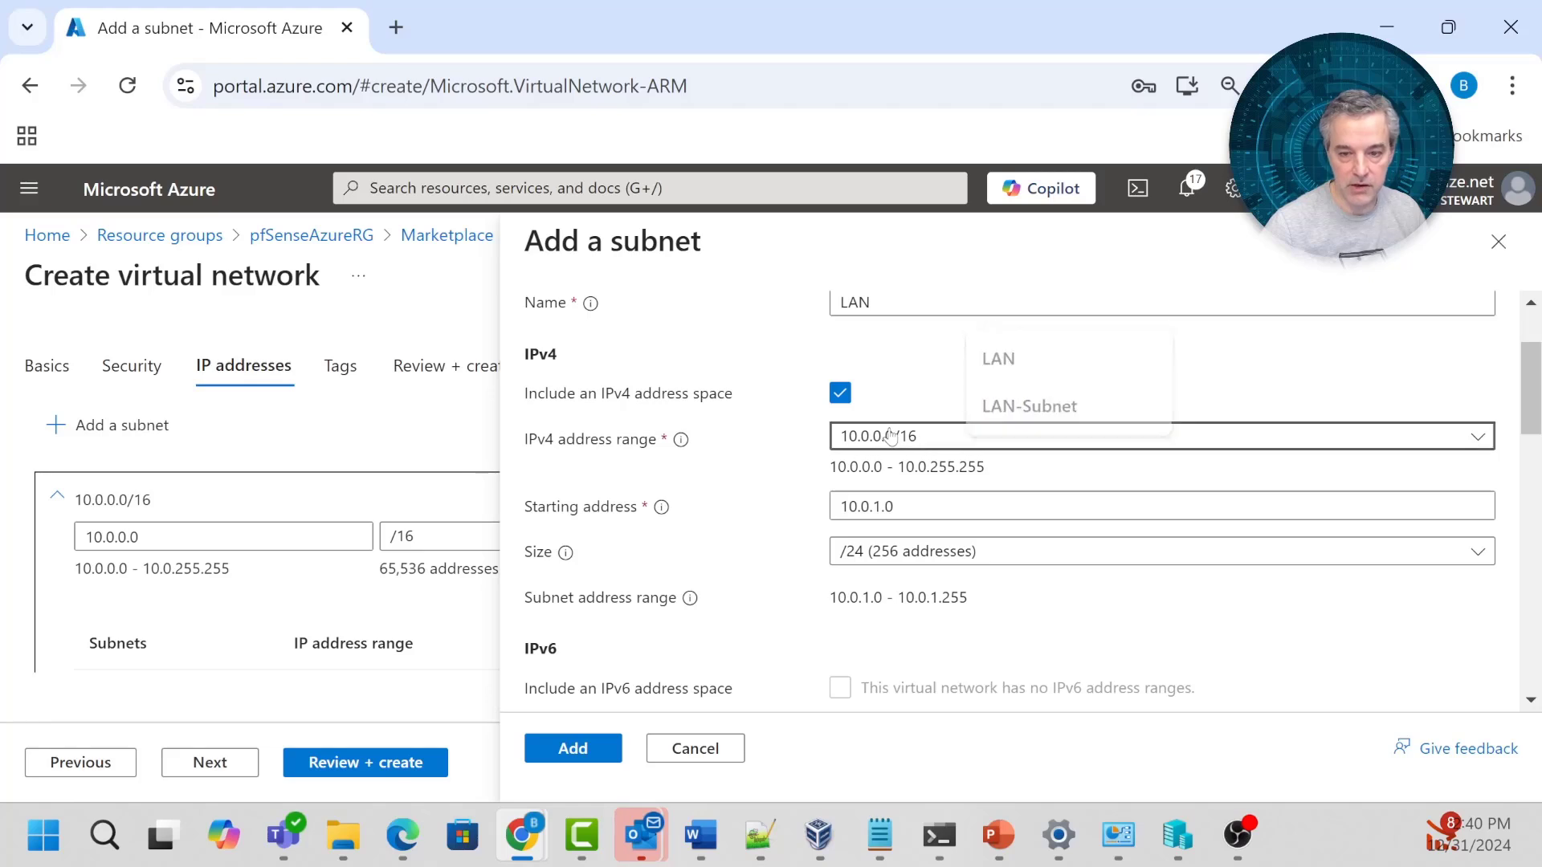
click(905, 440)
click(932, 499)
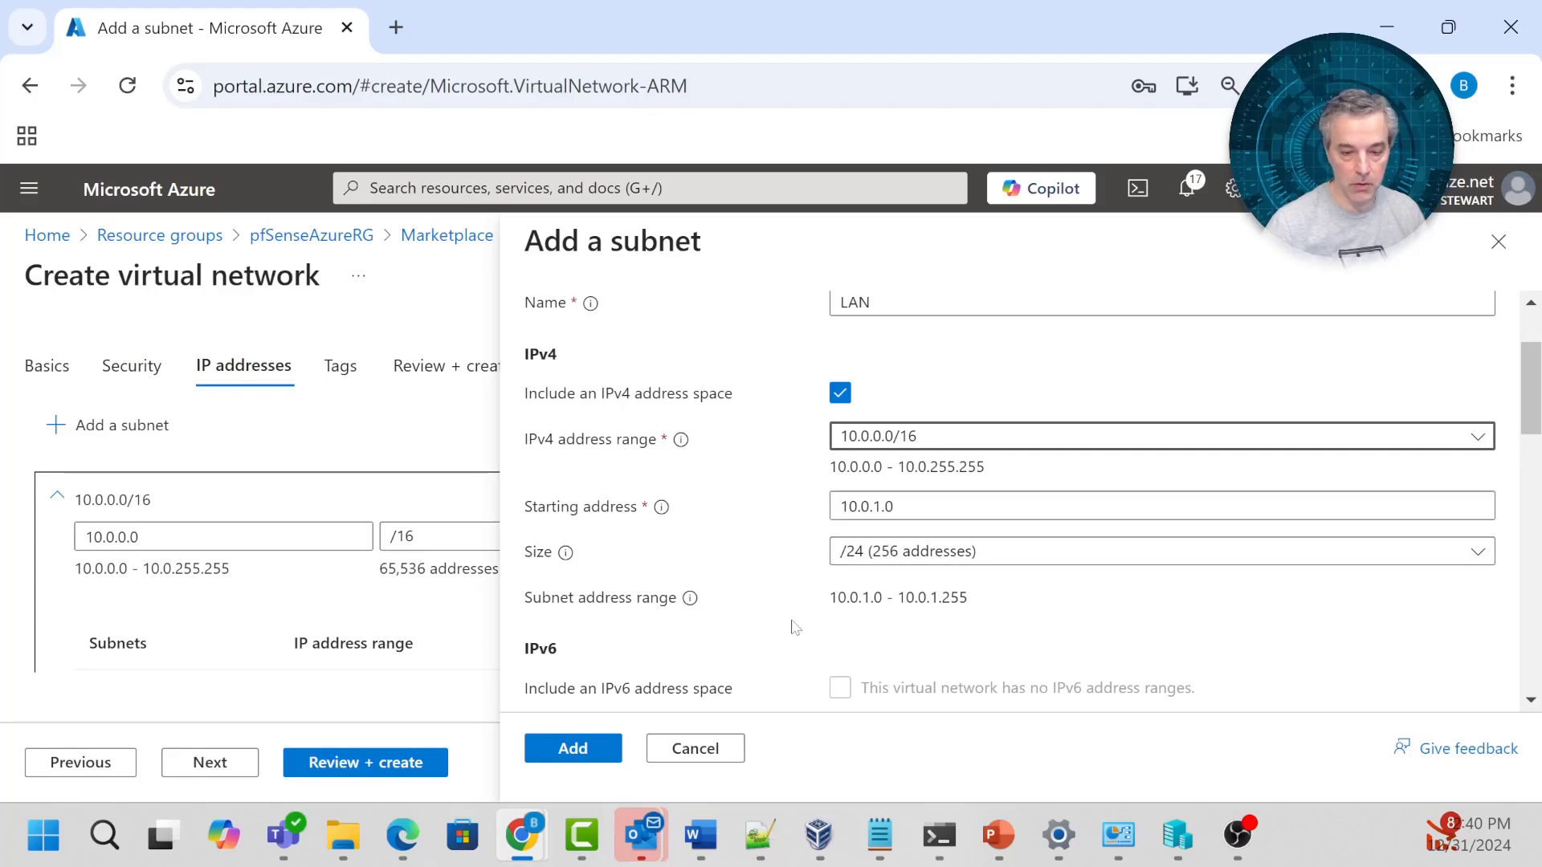
Enable the private subnet option for LAN and add it to the network.
scroll(795, 627, down, 4)
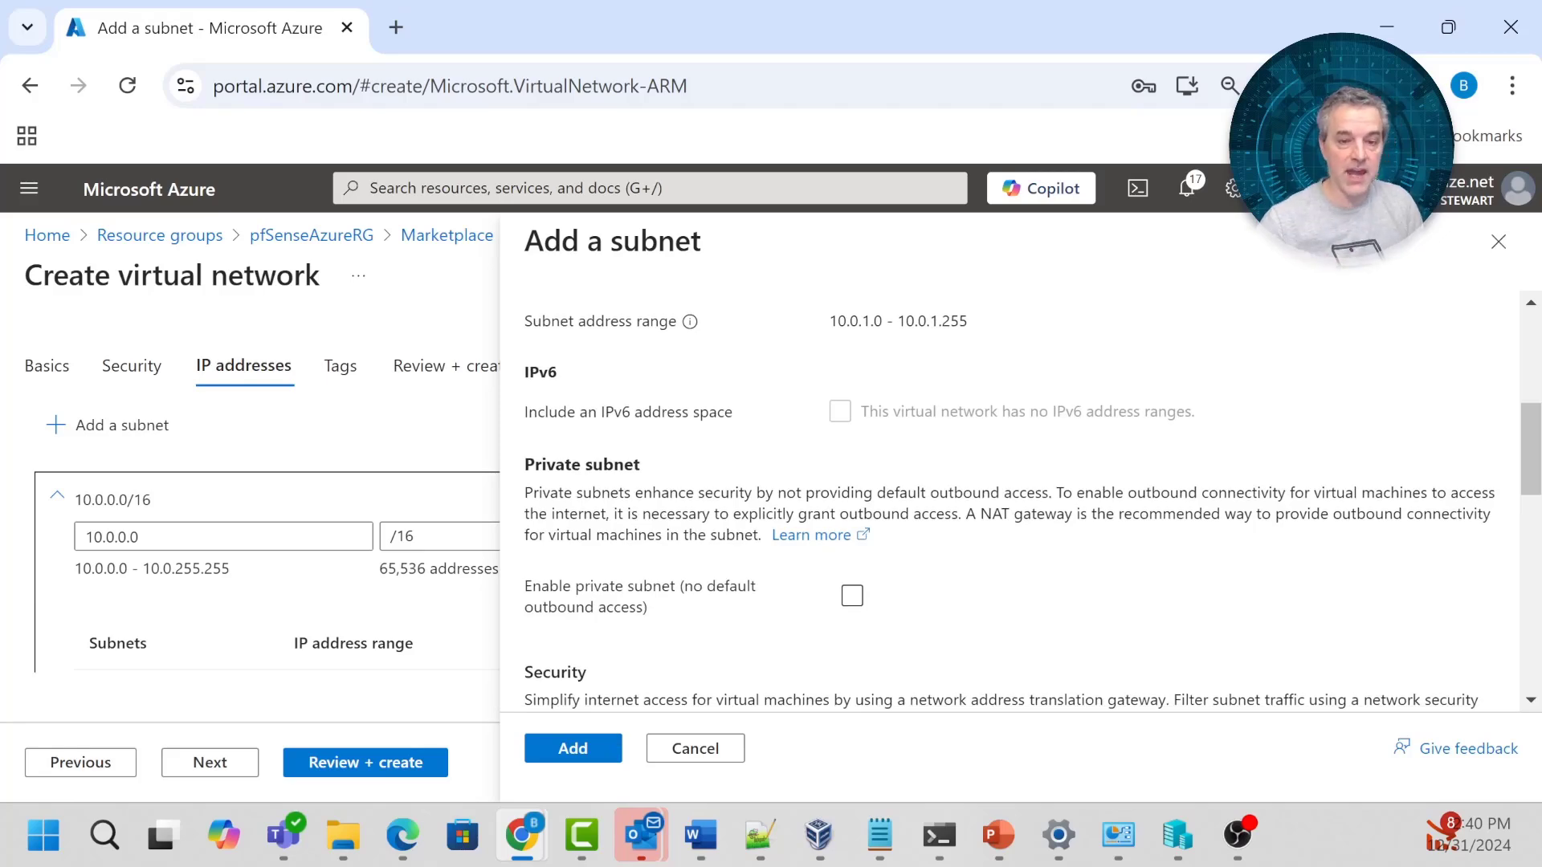
scroll(900, 574, up, 3)
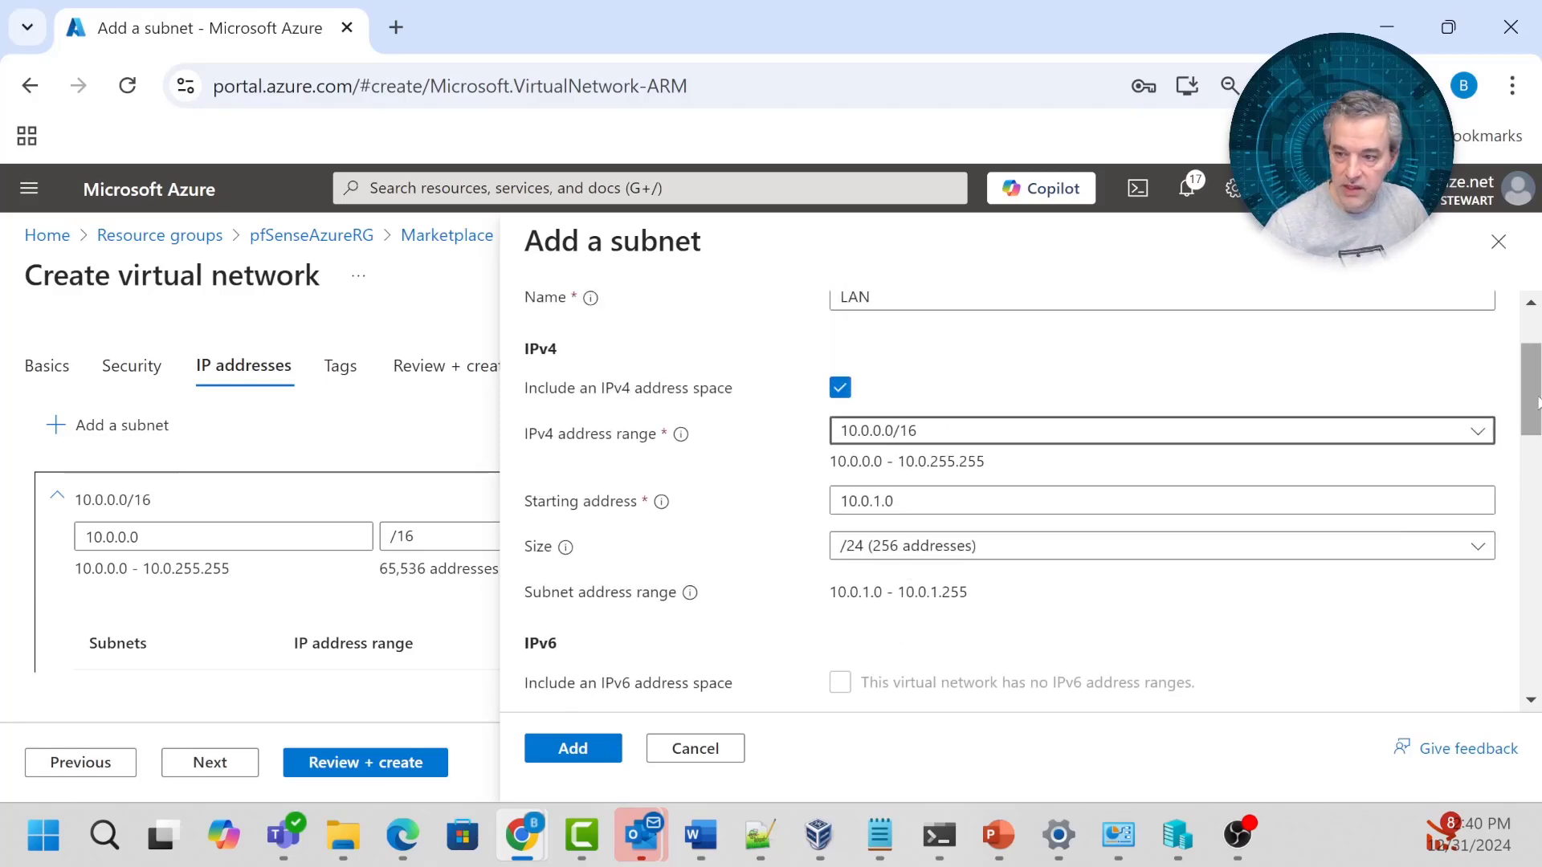
scroll(1530, 426, down, 1)
scroll(960, 530, down, 2)
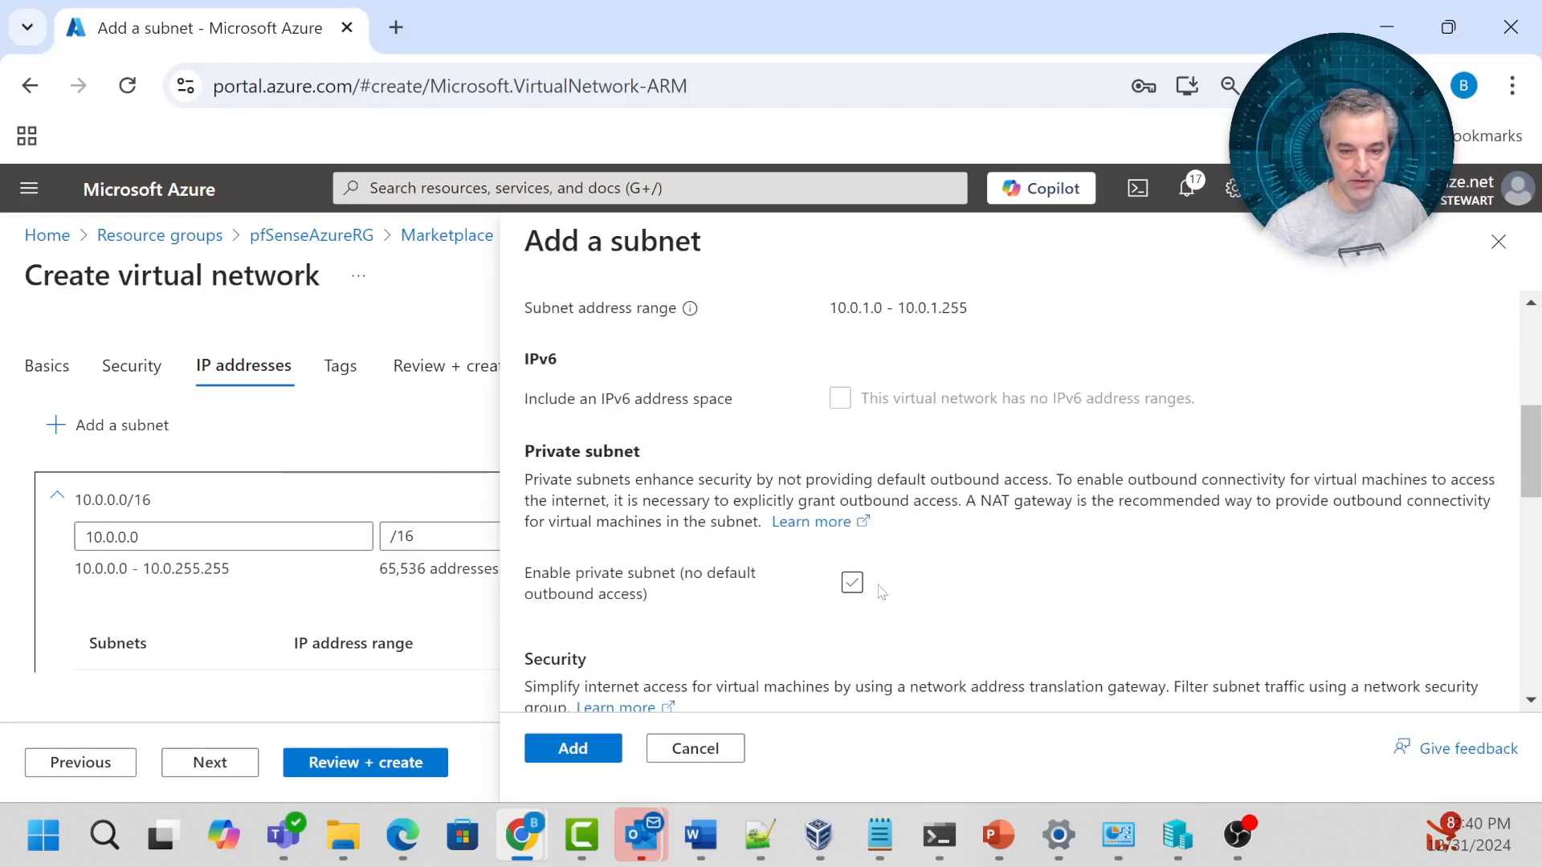
click(852, 584)
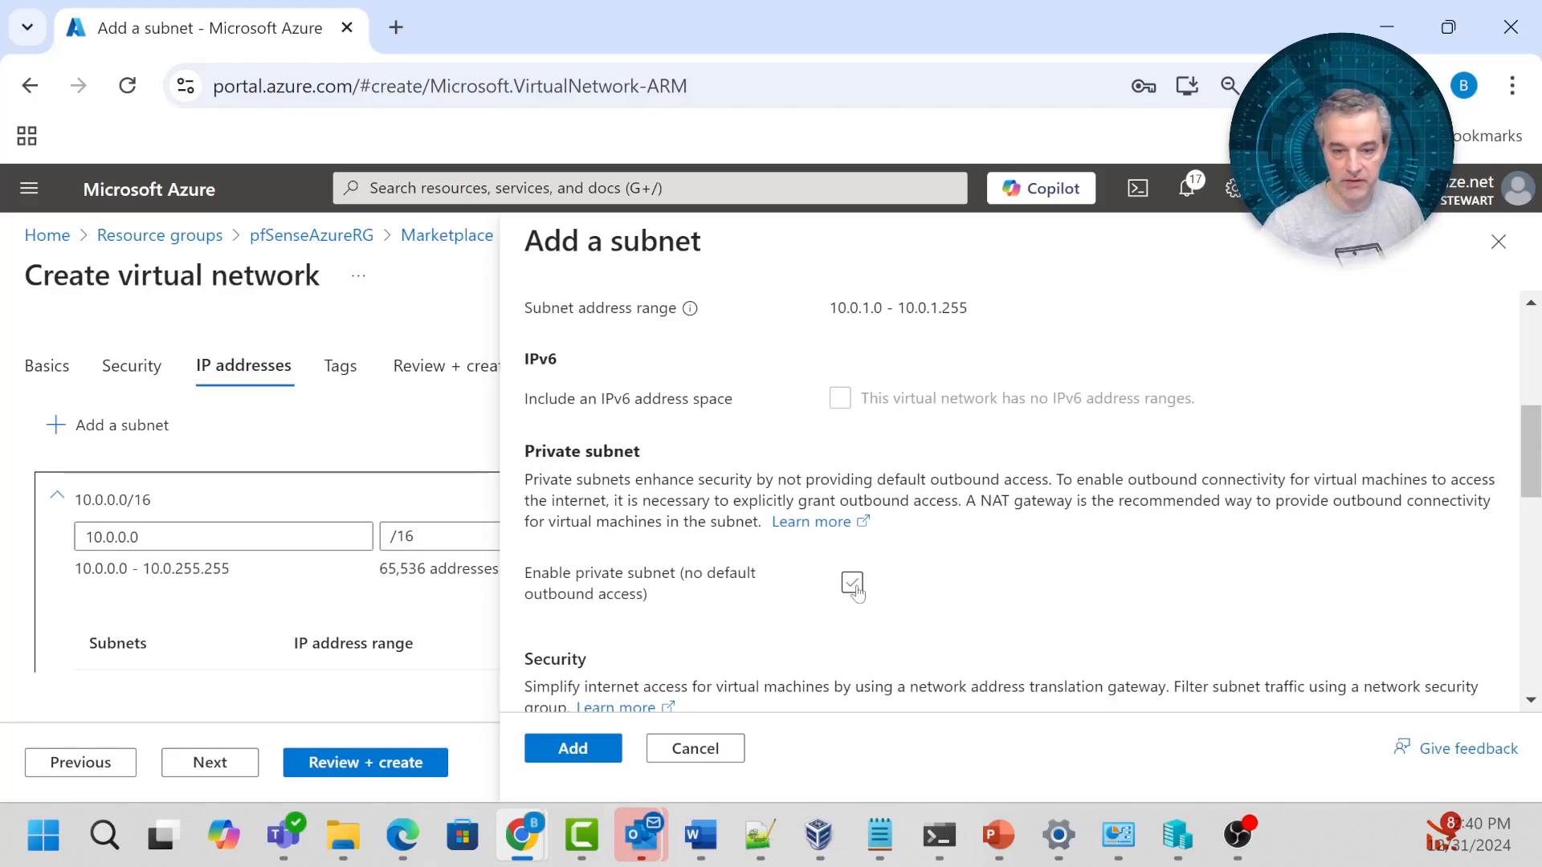
click(853, 585)
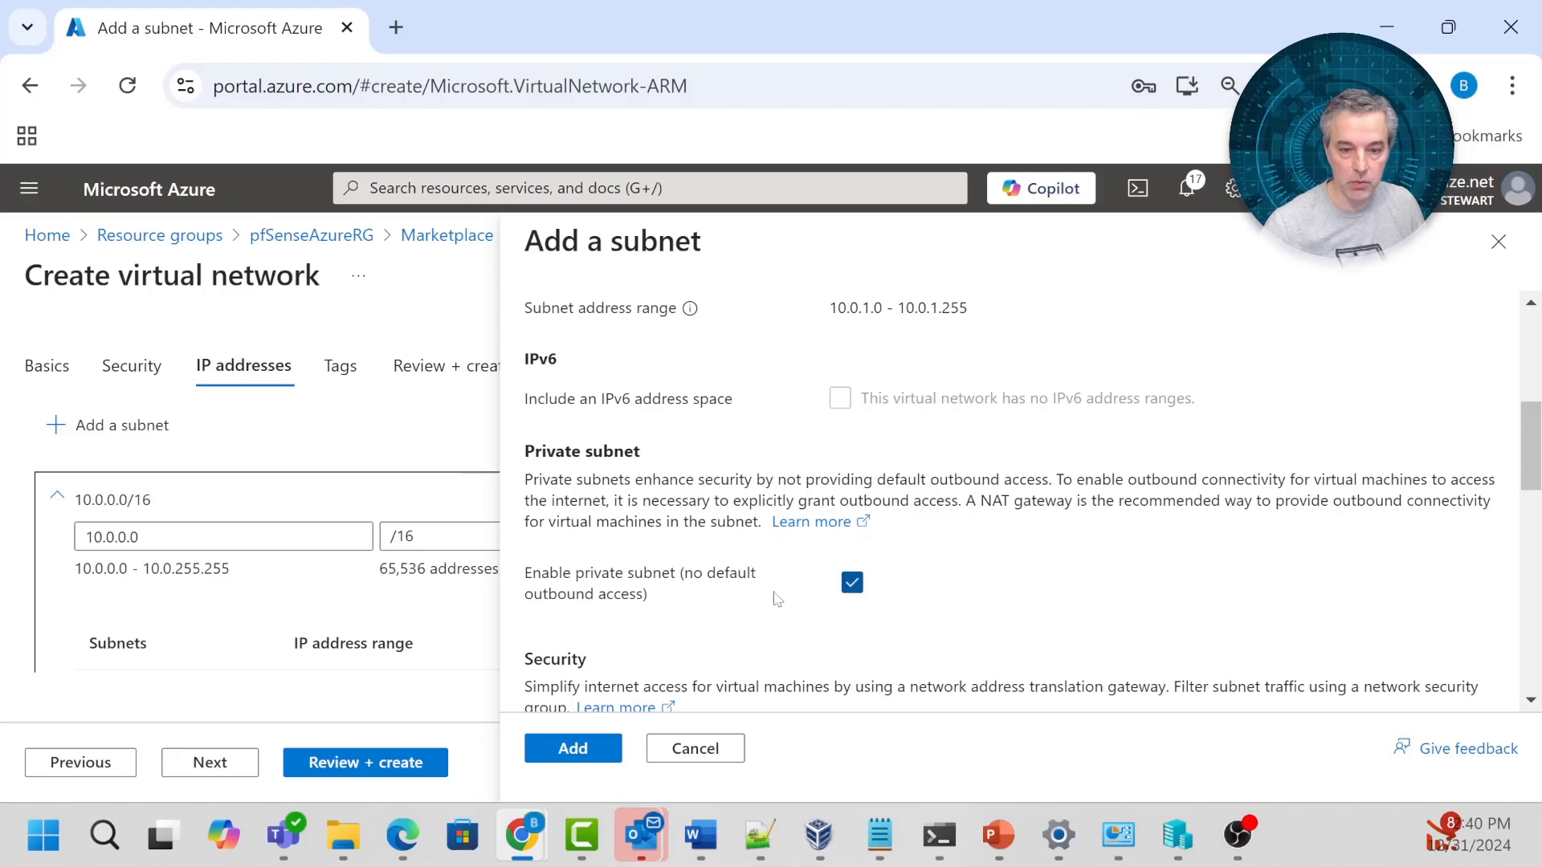
click(572, 749)
scroll(713, 609, down, 4)
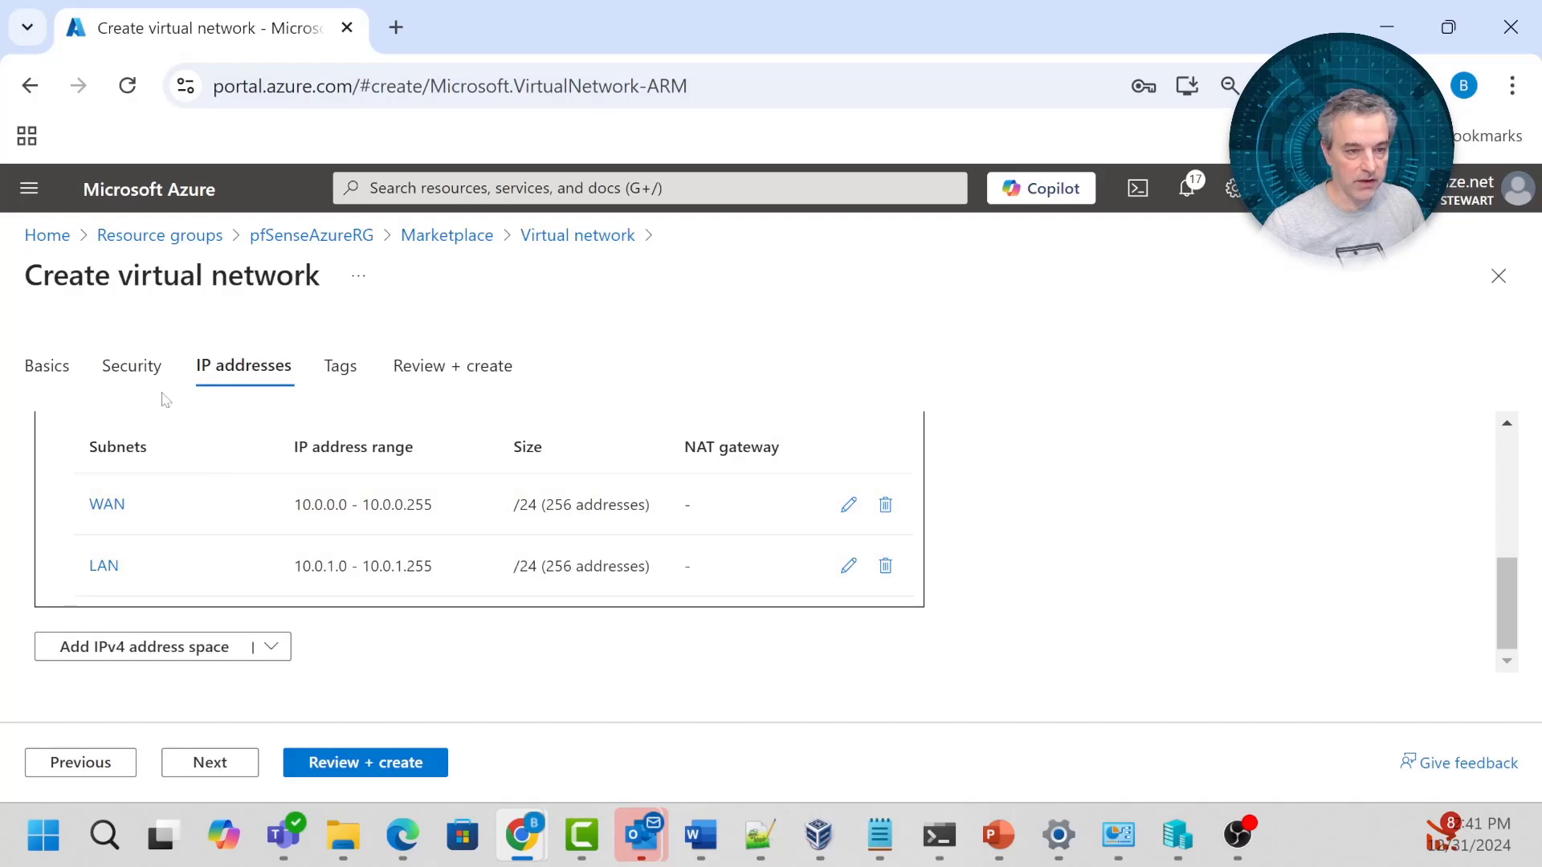
Enable Azure Bastion on pfsensevnet's Security tab and recheck the subnet list.
click(134, 368)
scroll(271, 582, down, 4)
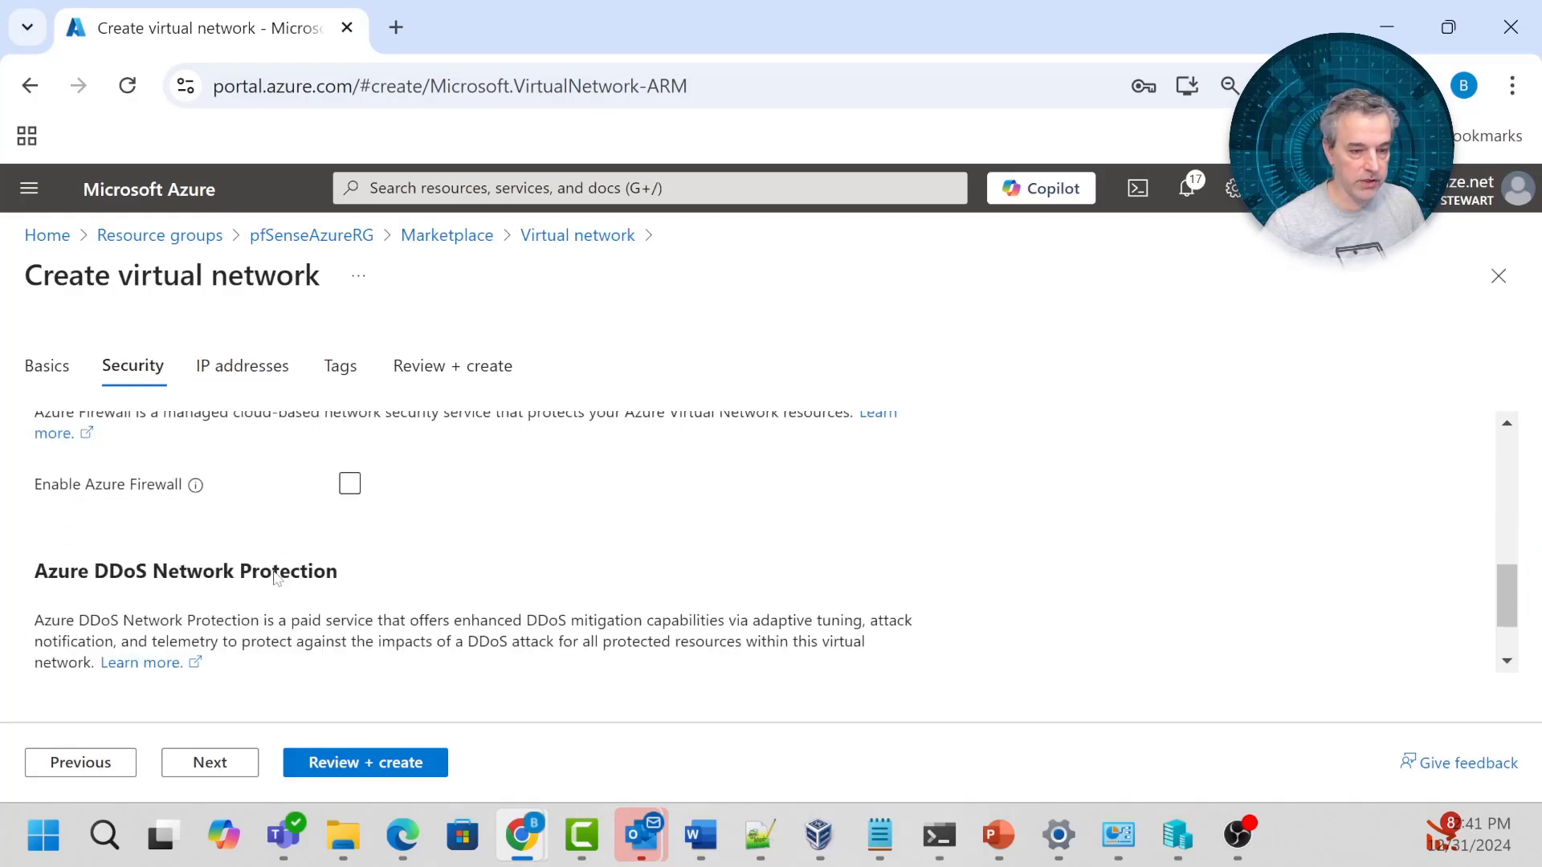
scroll(281, 574, up, 4)
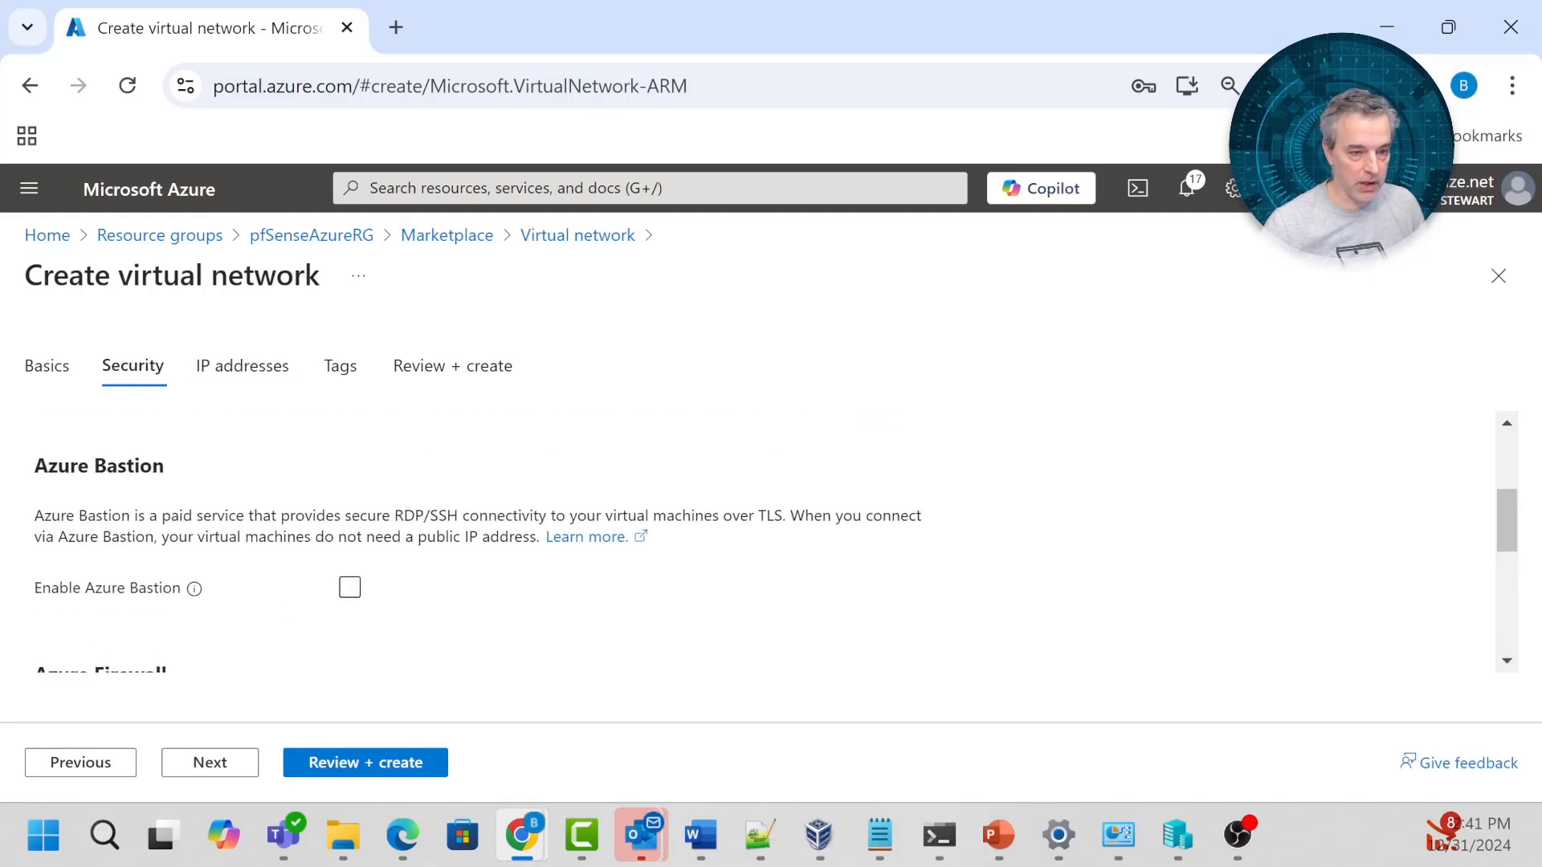
click(352, 587)
scroll(458, 575, down, 2)
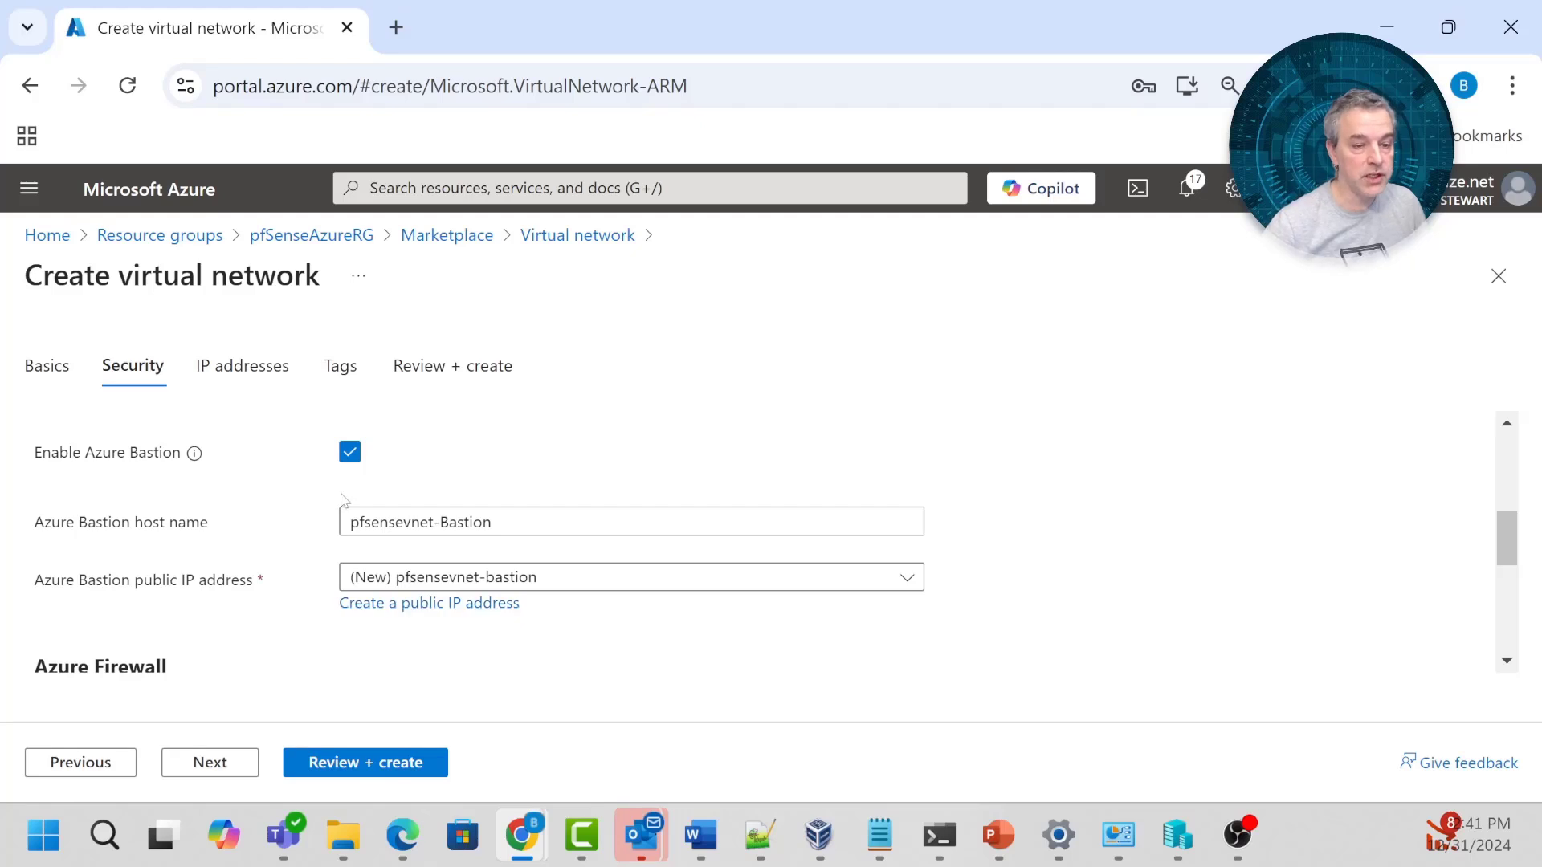
click(218, 378)
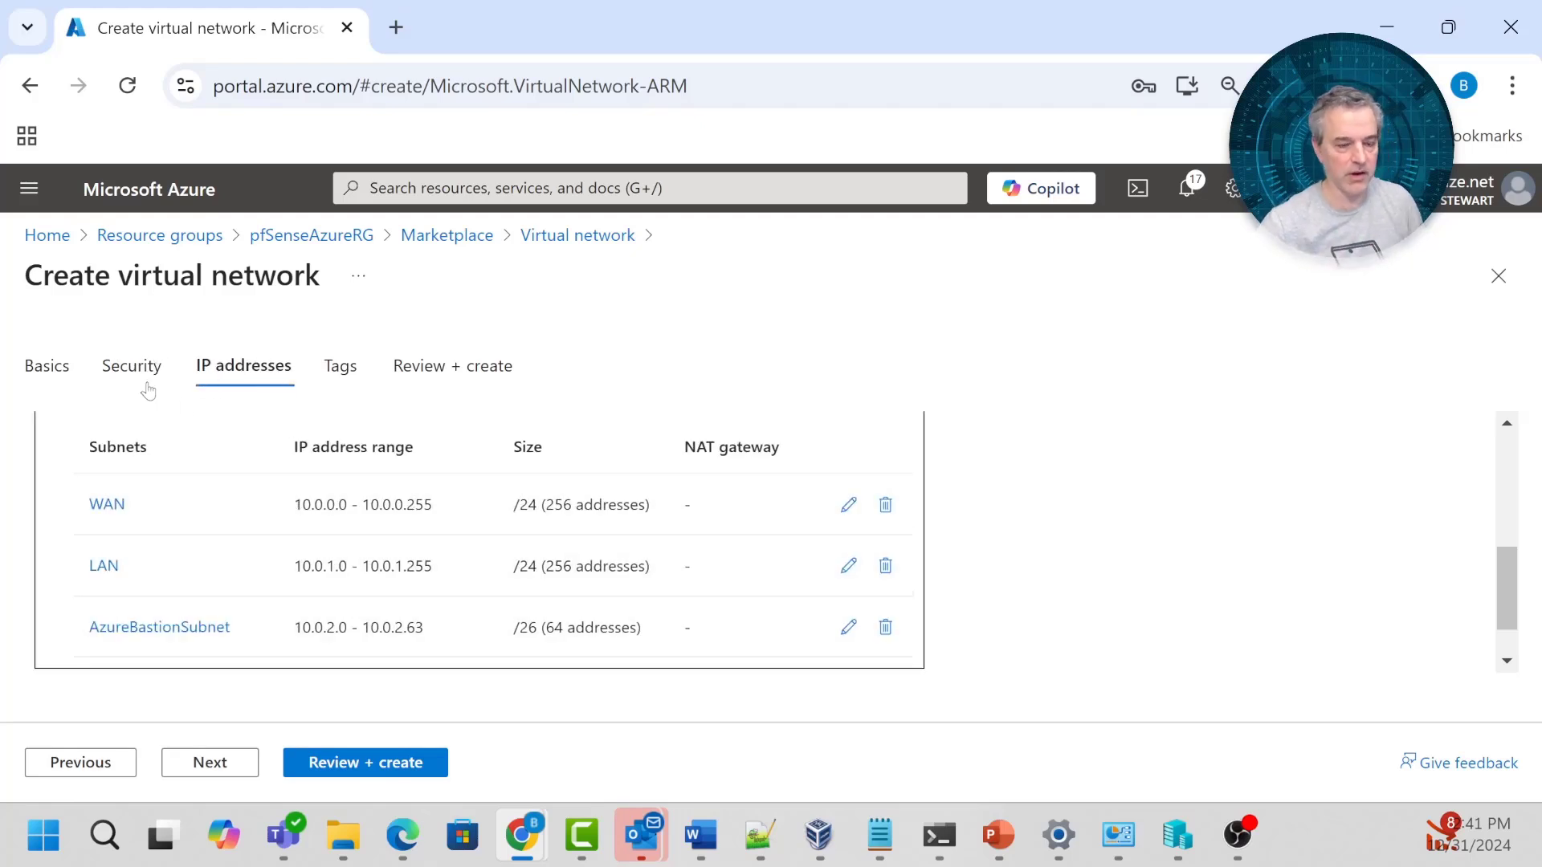
click(120, 374)
click(213, 381)
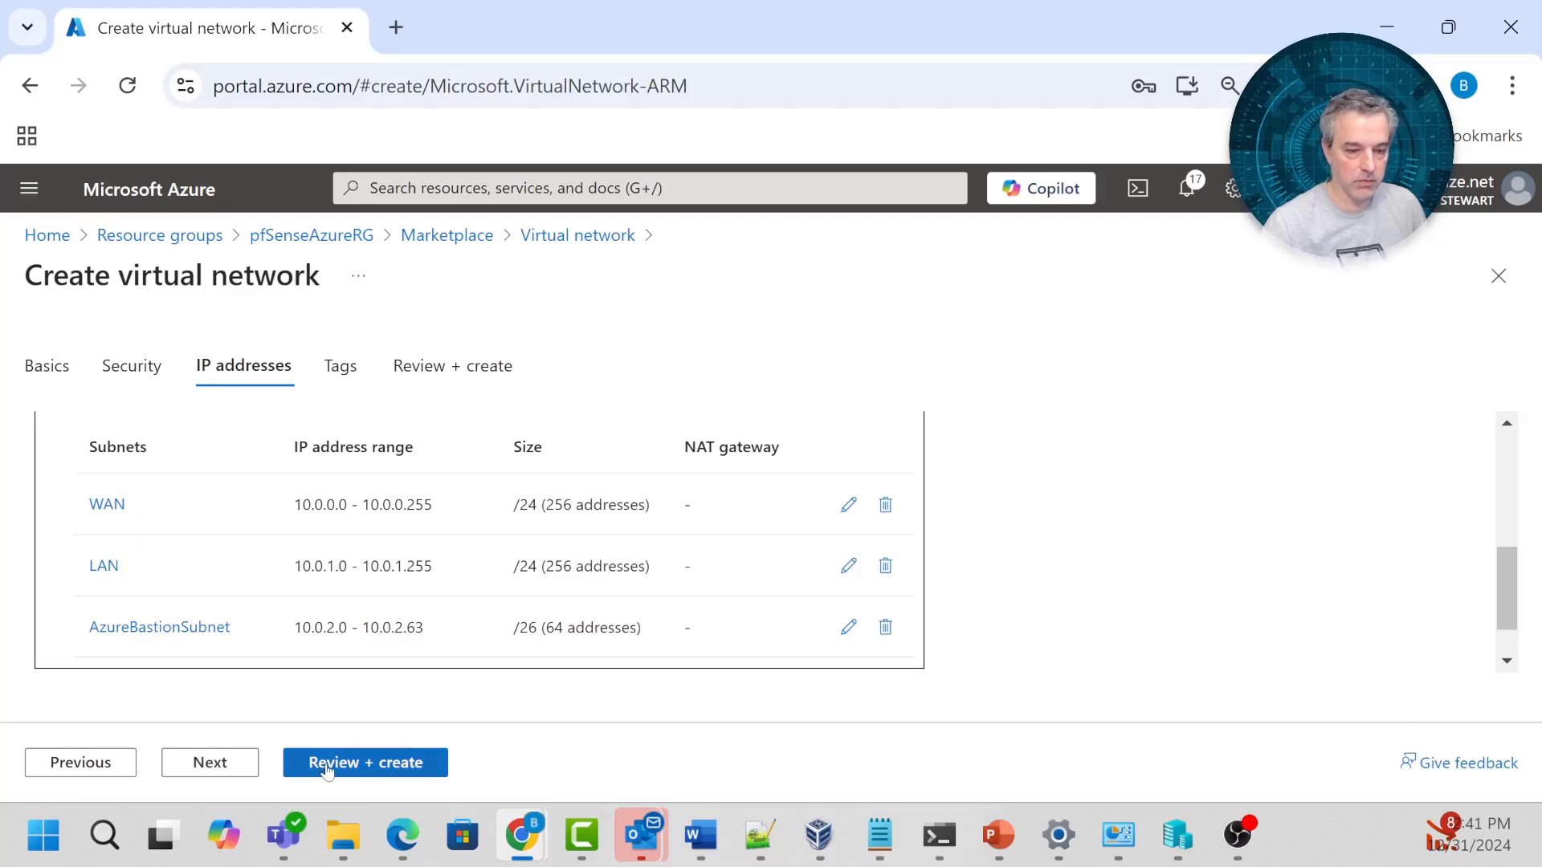
Review and create the pfsensevnet virtual network with its WAN, LAN and Bastion subnets.
click(232, 764)
click(370, 765)
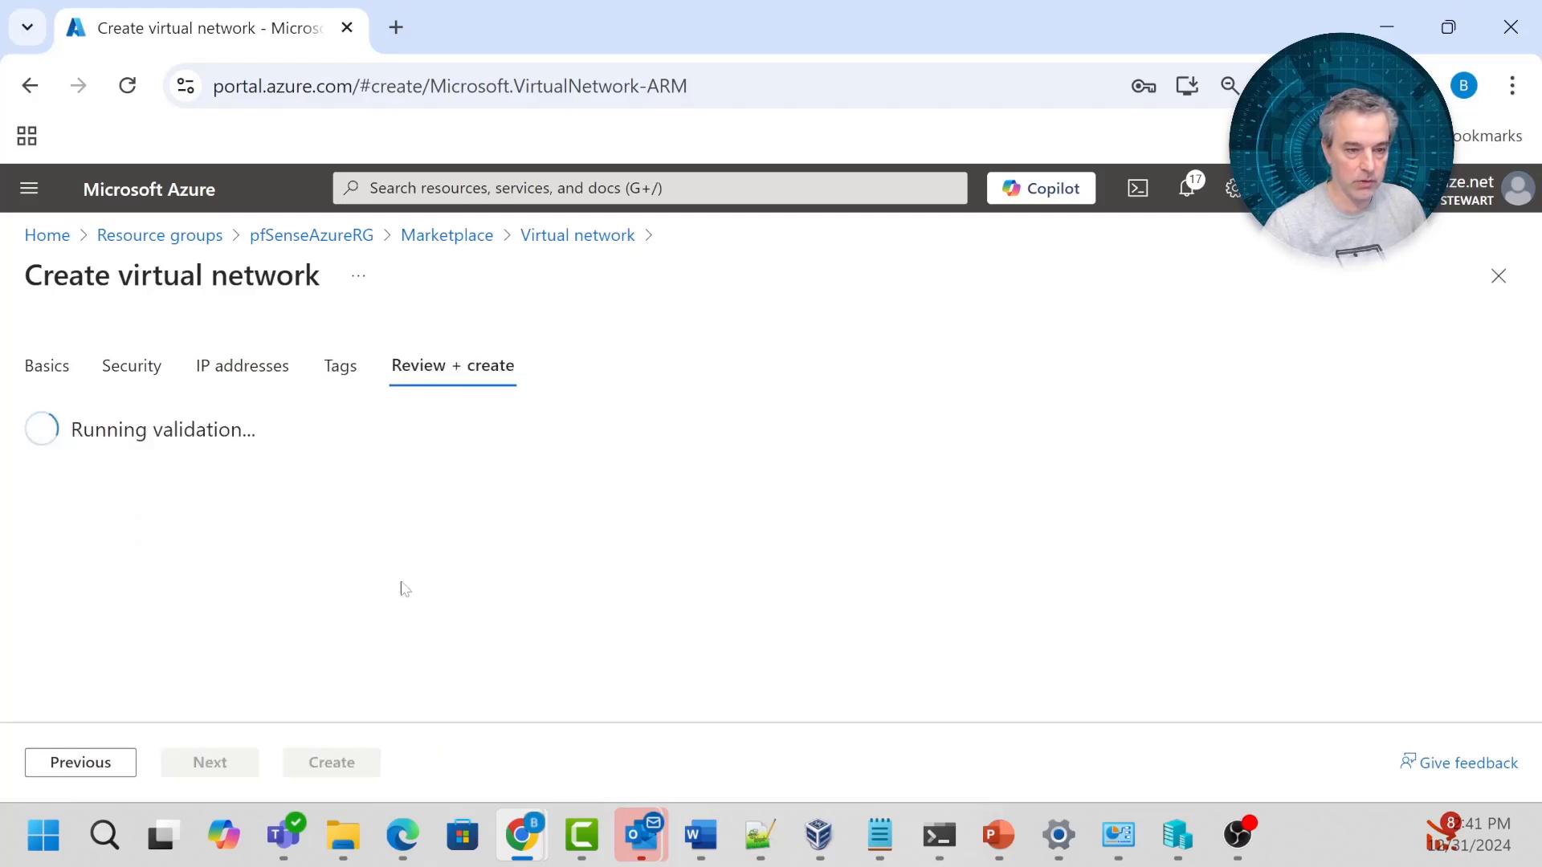
scroll(526, 544, down, 2)
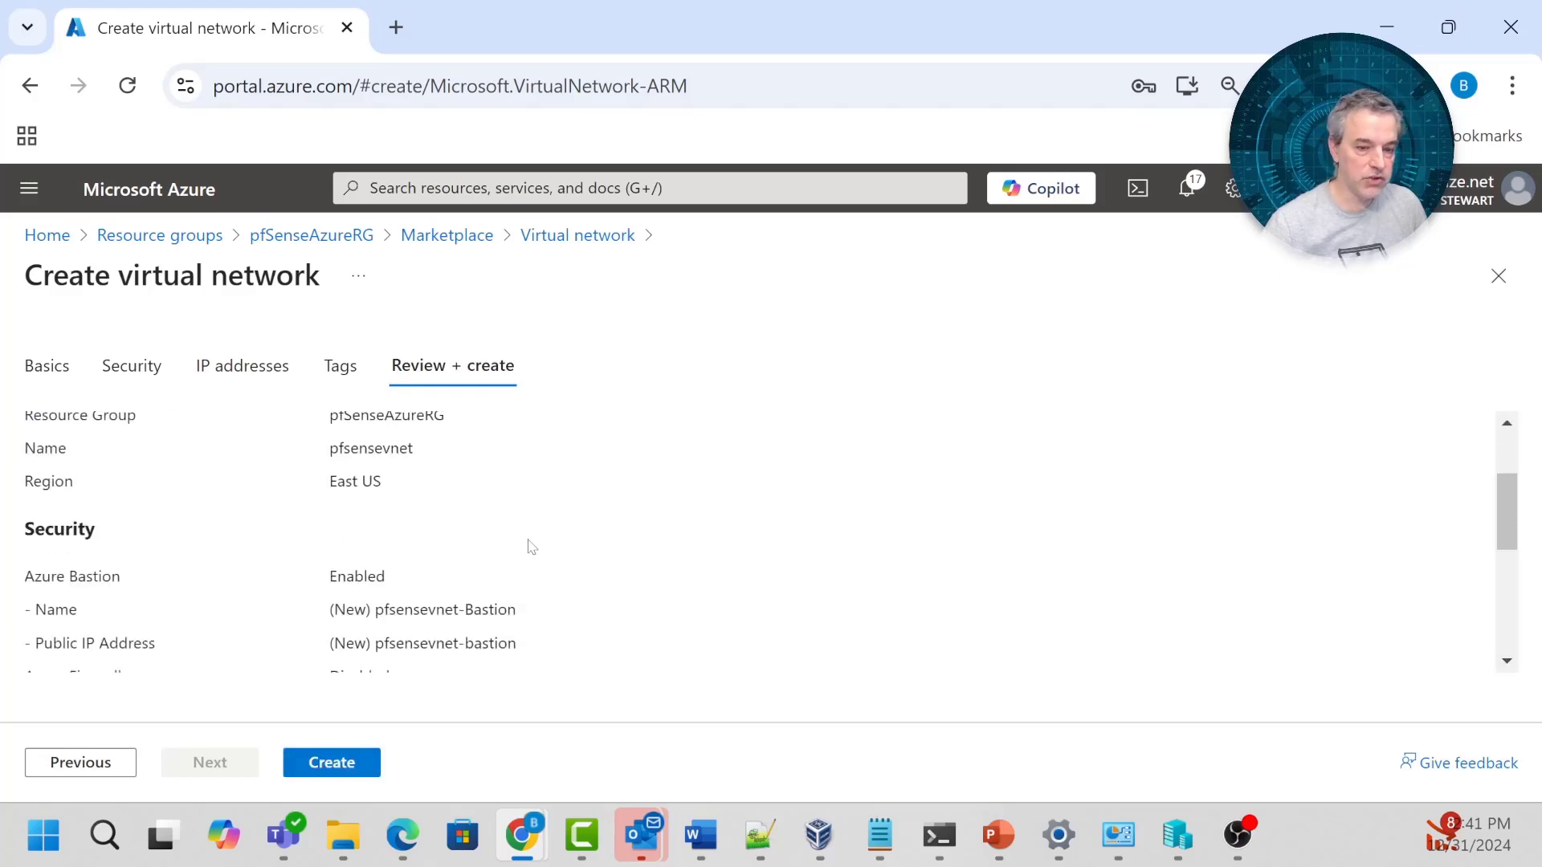
click(324, 767)
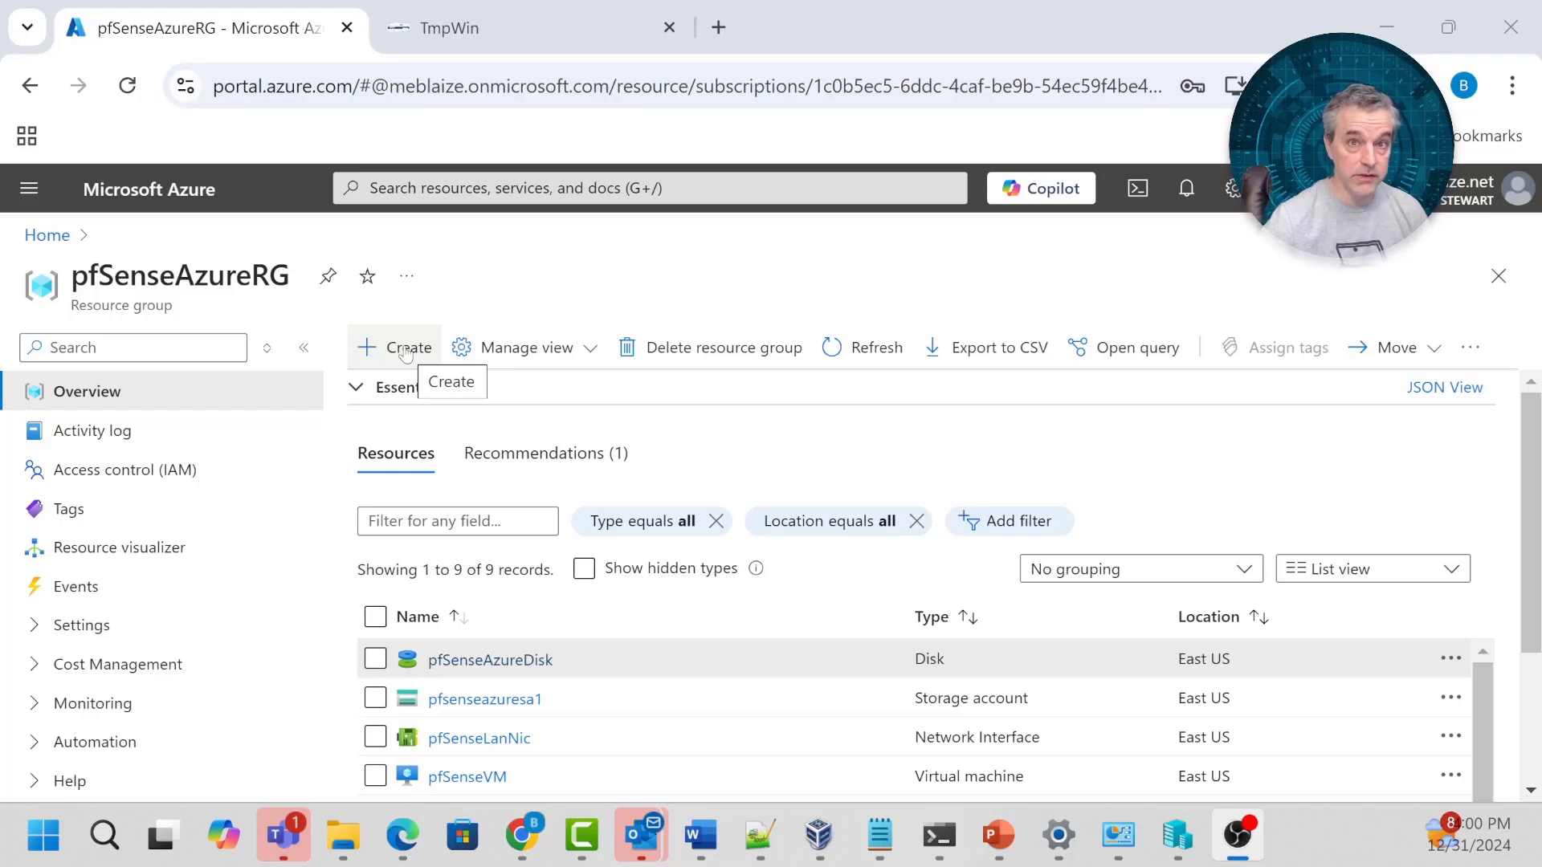
Find Route table in the Marketplace from pfSenseAzureRG and start creating one.
click(405, 353)
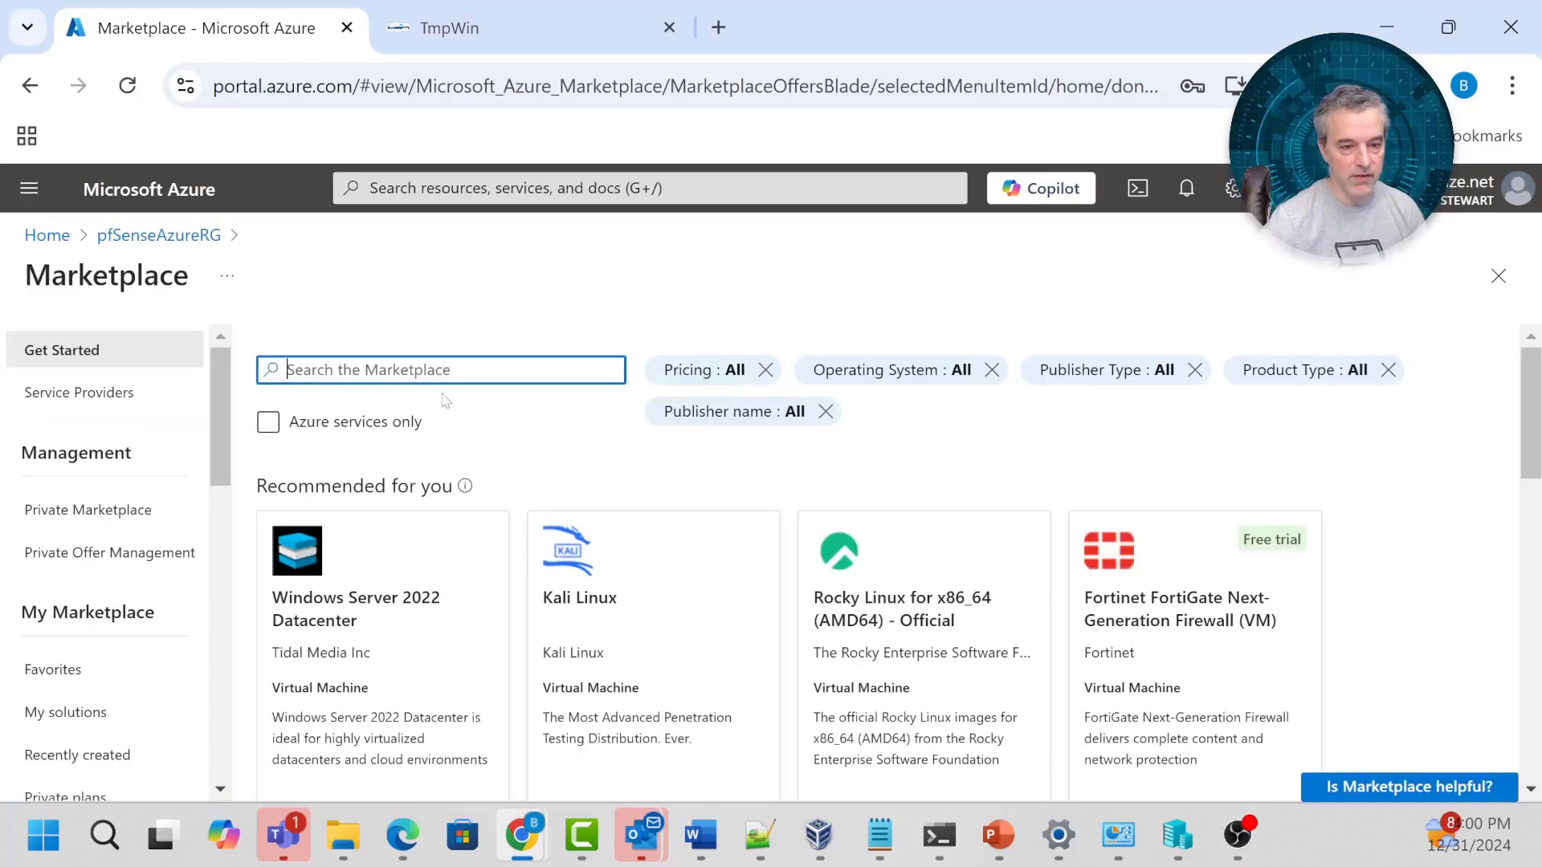
click(418, 423)
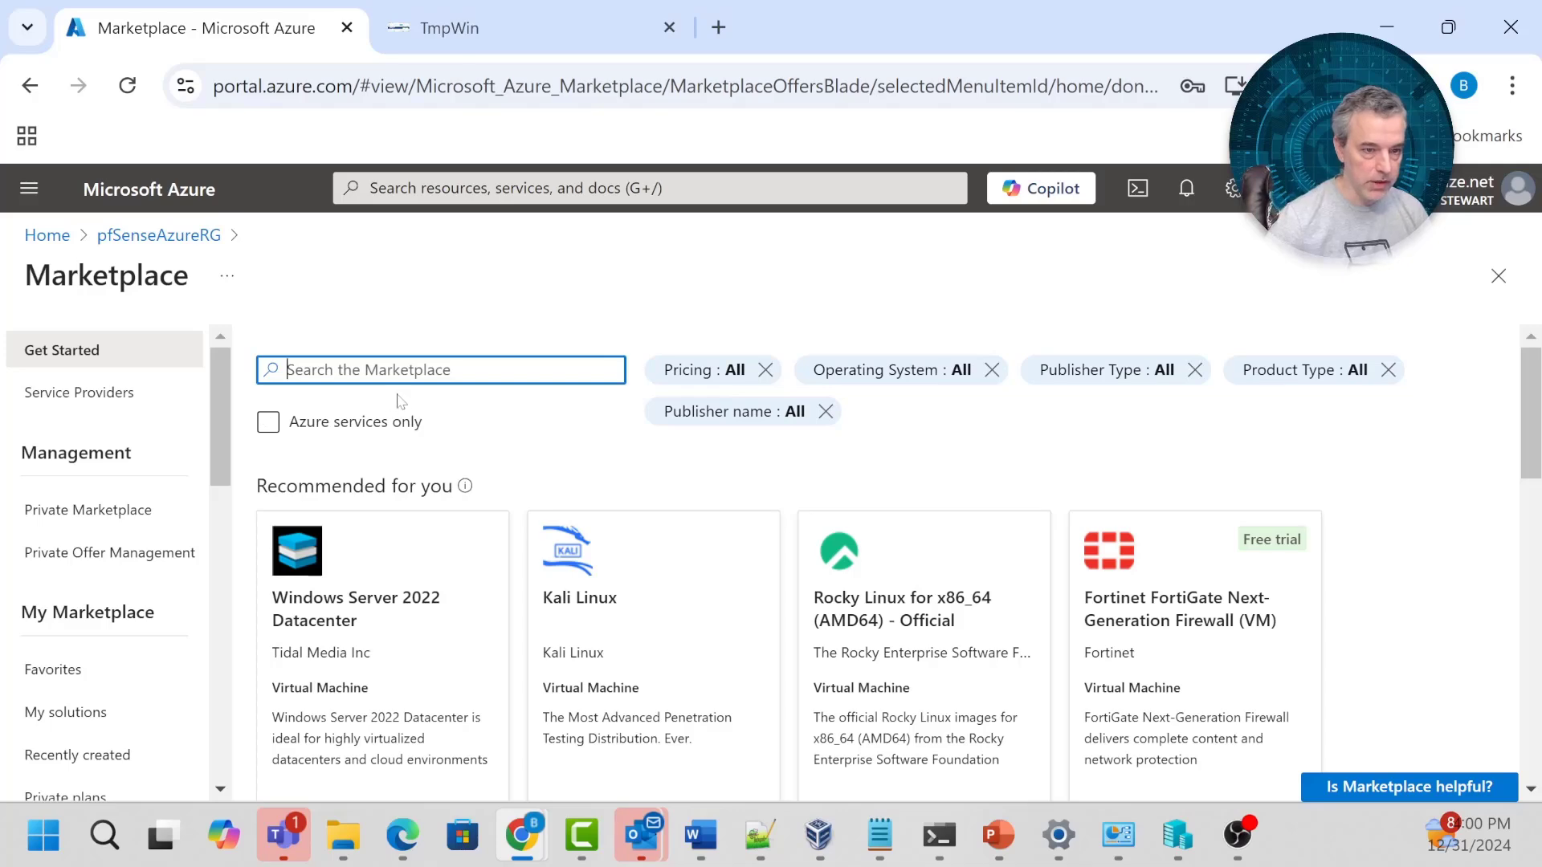
text(route tabl)
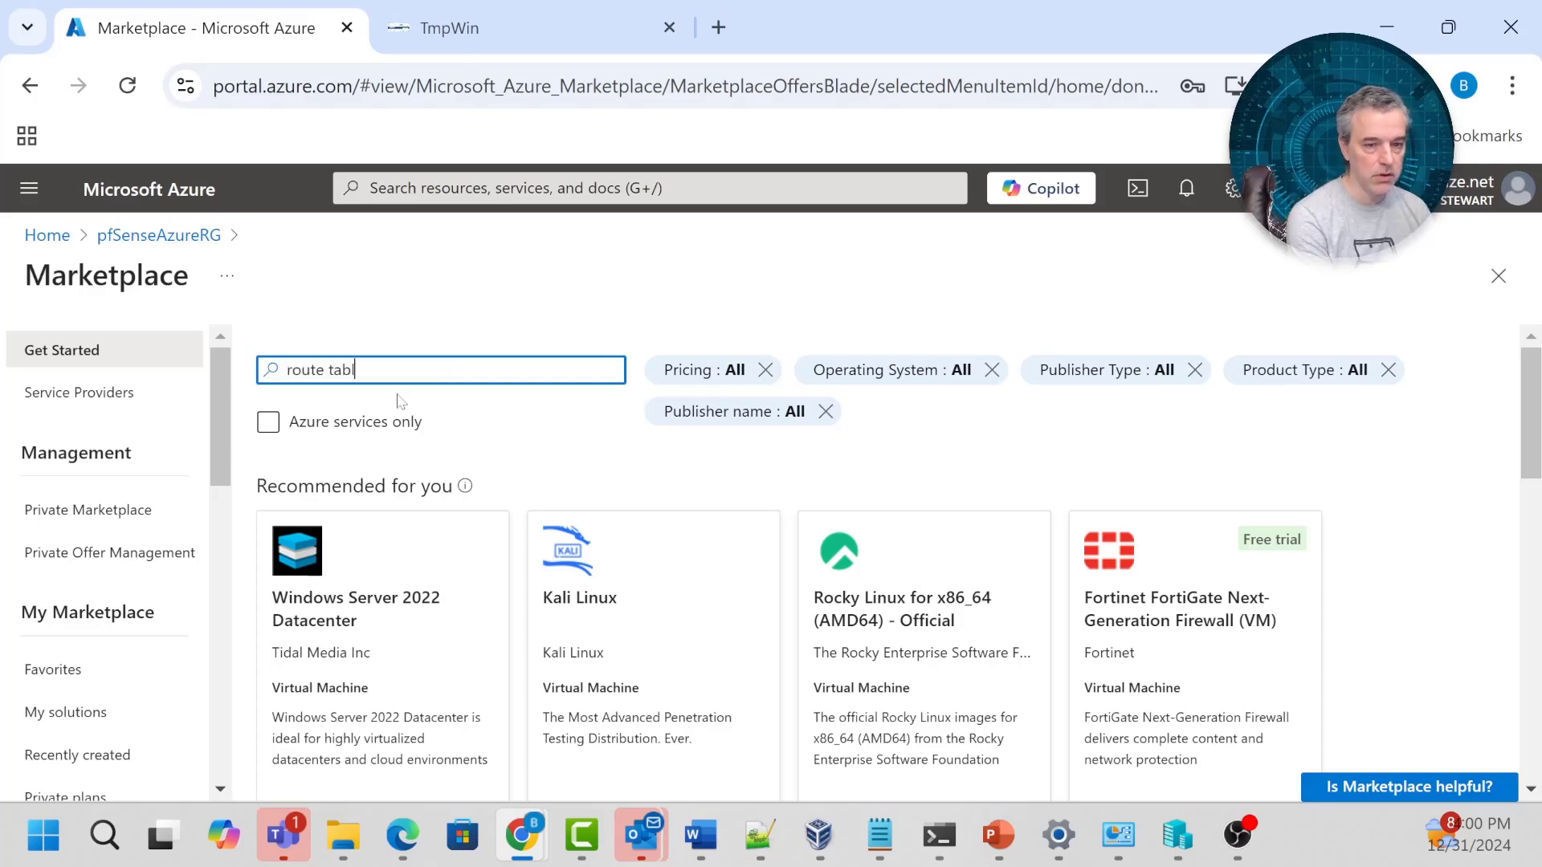
text(e)
click(389, 413)
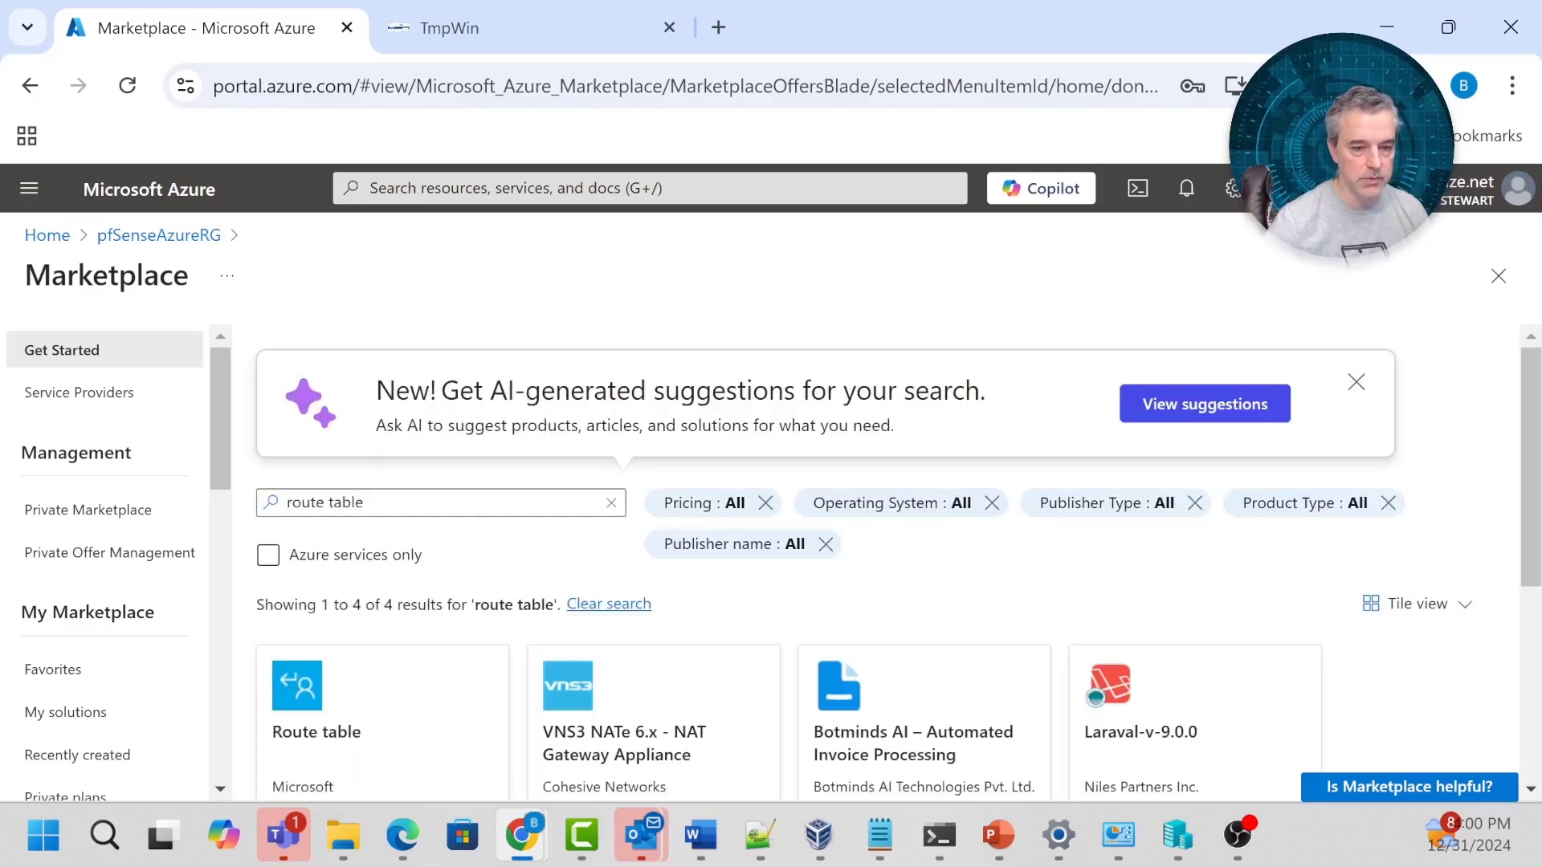
click(377, 696)
click(543, 521)
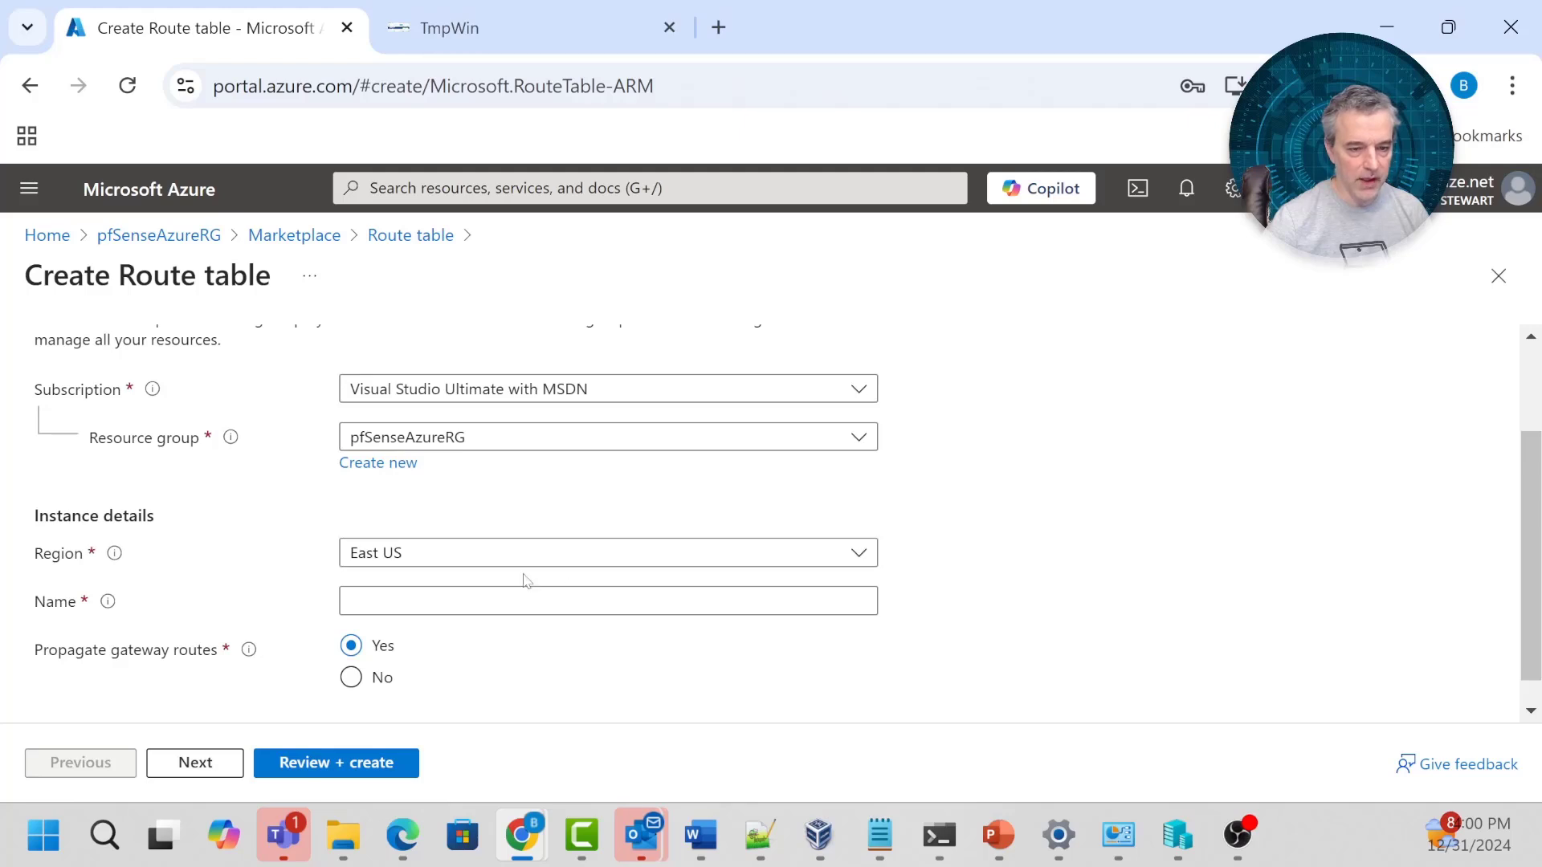
Name the route table pfSenseRT, then review and create it.
click(502, 600)
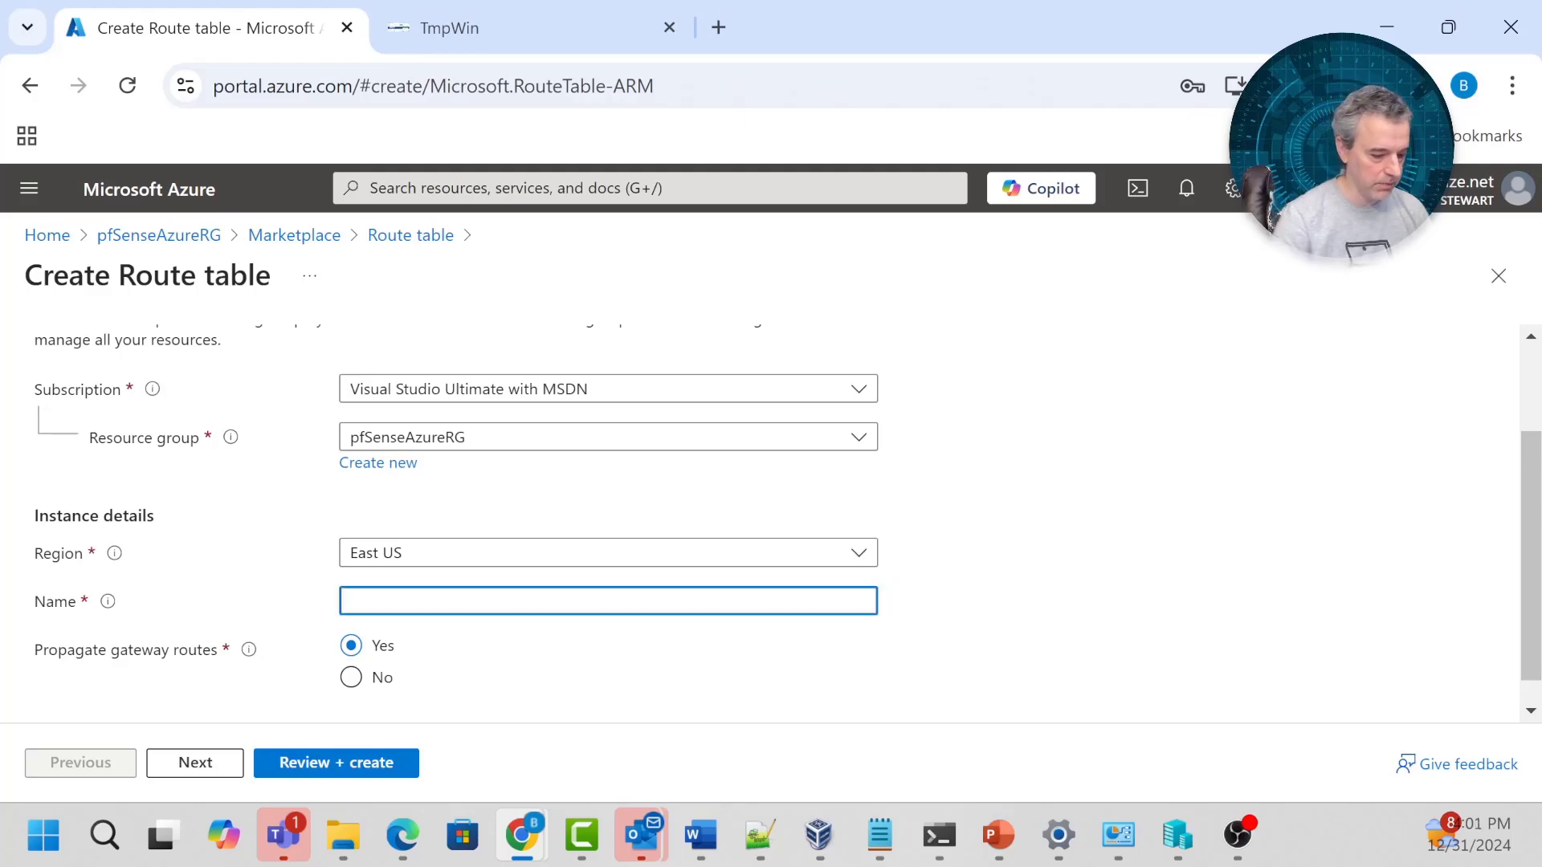
text(pfSenseRoute)
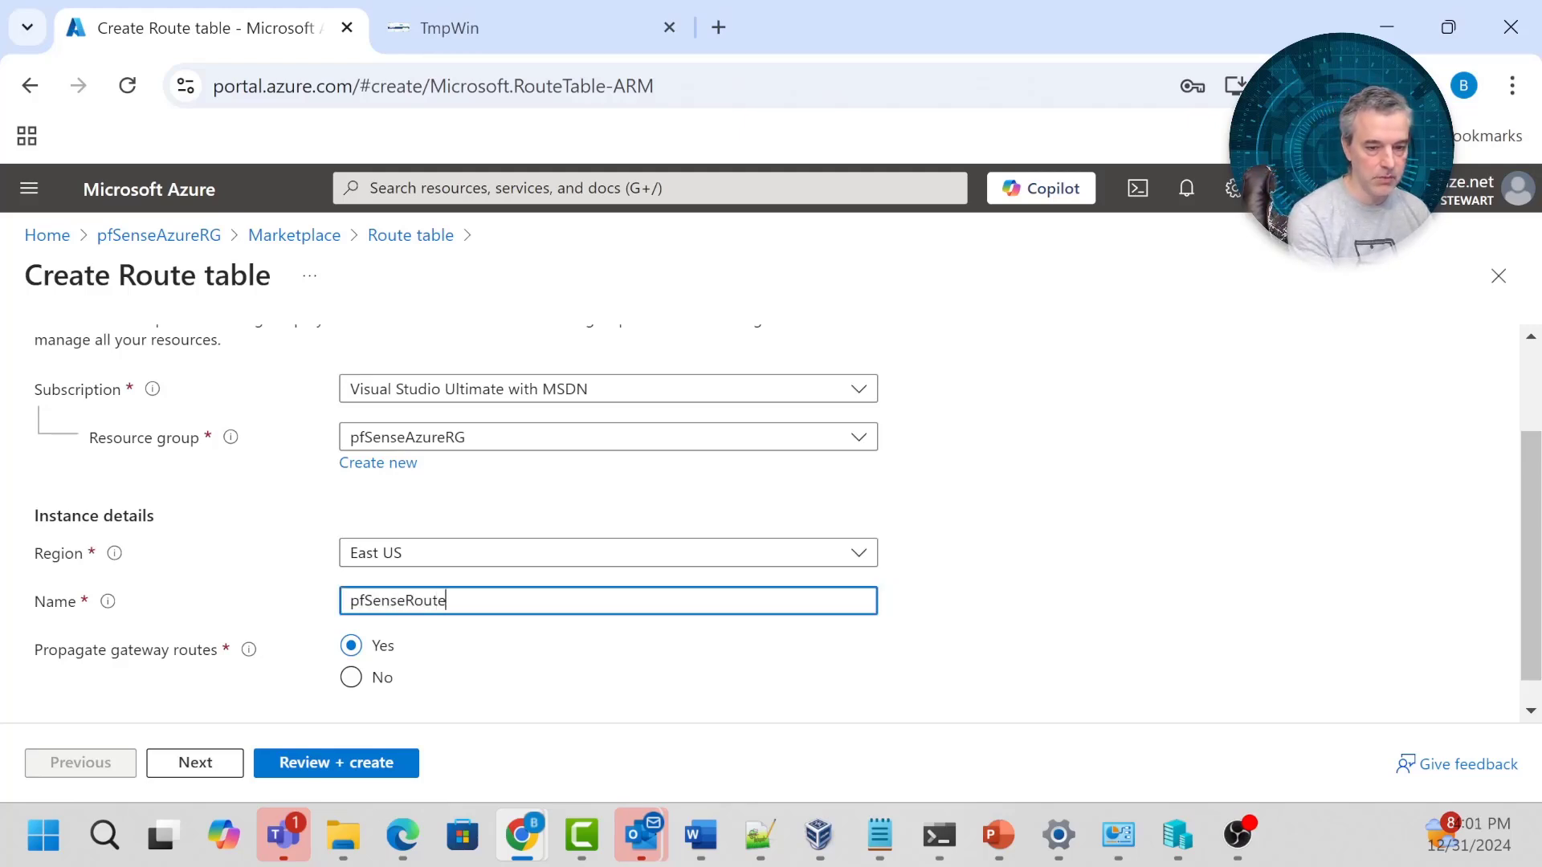
key(shift+Left)
key(shift+Left)
key(shift+Left)
key(shift+Left)
key(shift+Left)
text(RR)
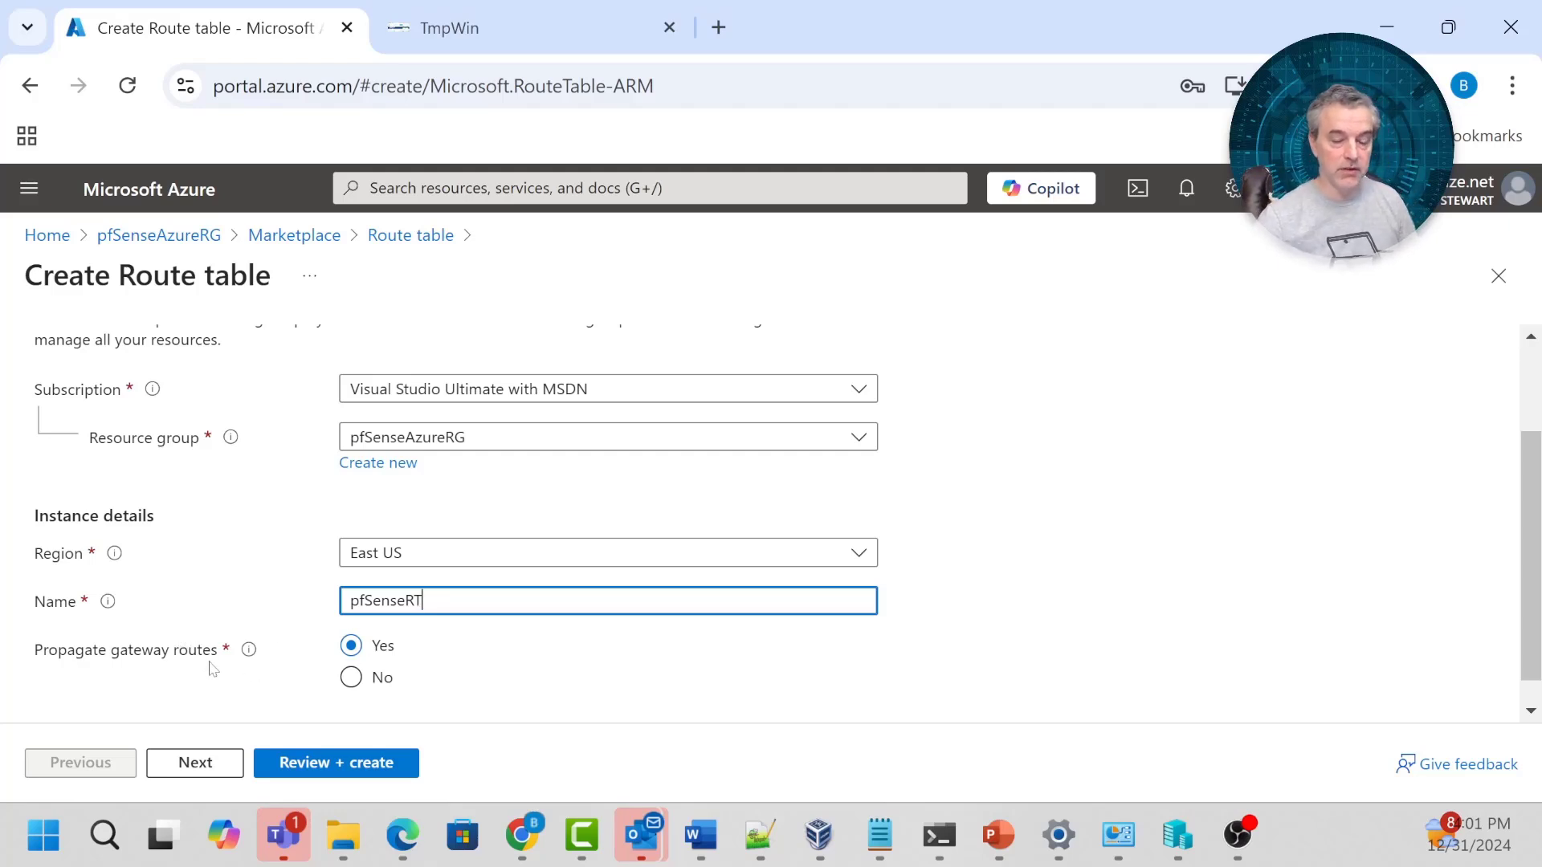
click(300, 773)
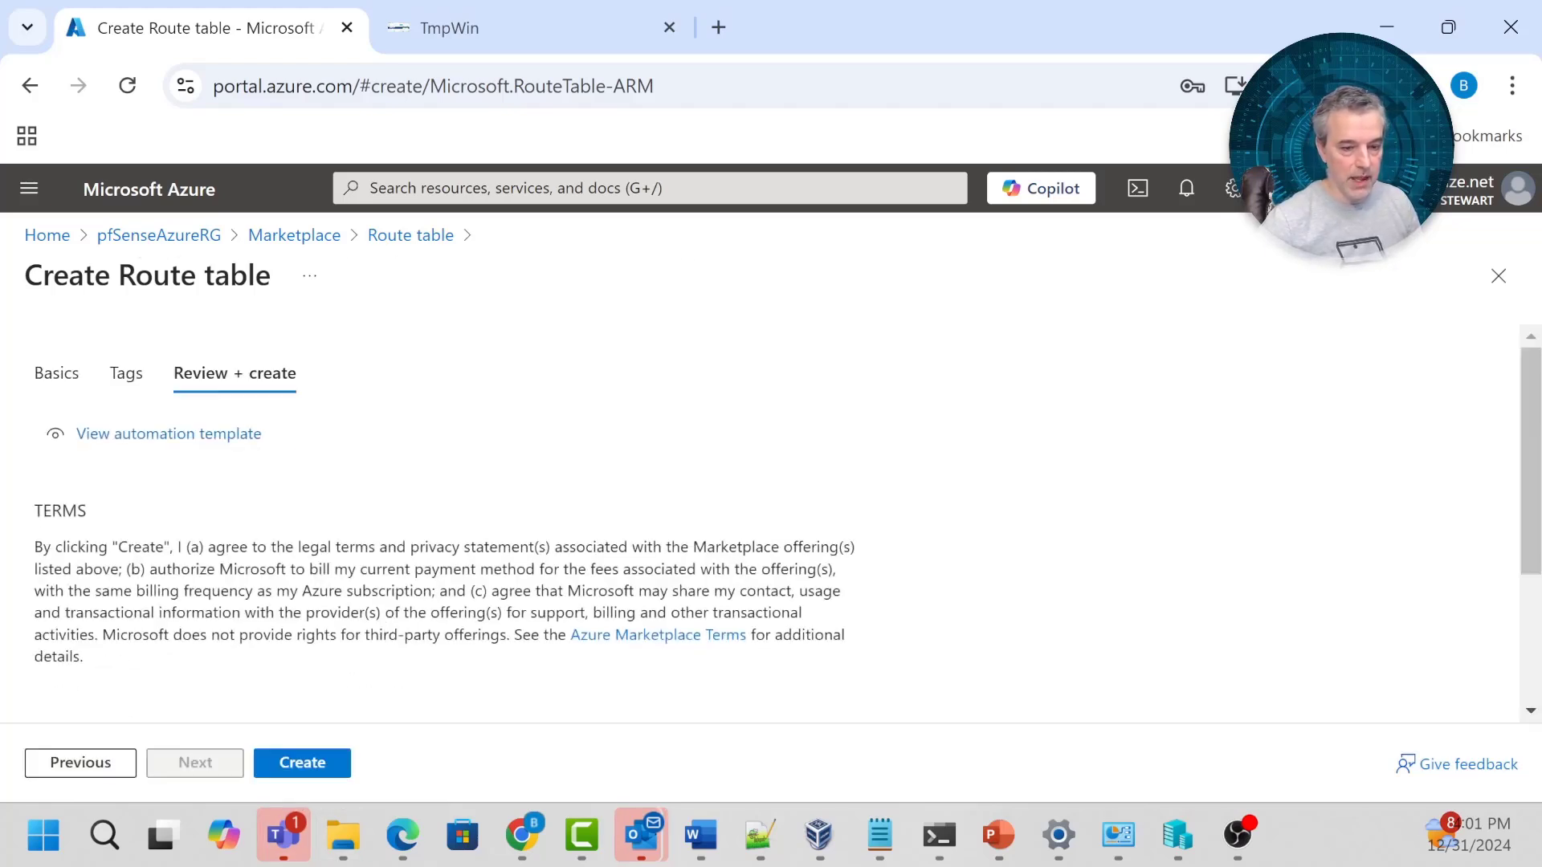
click(331, 764)
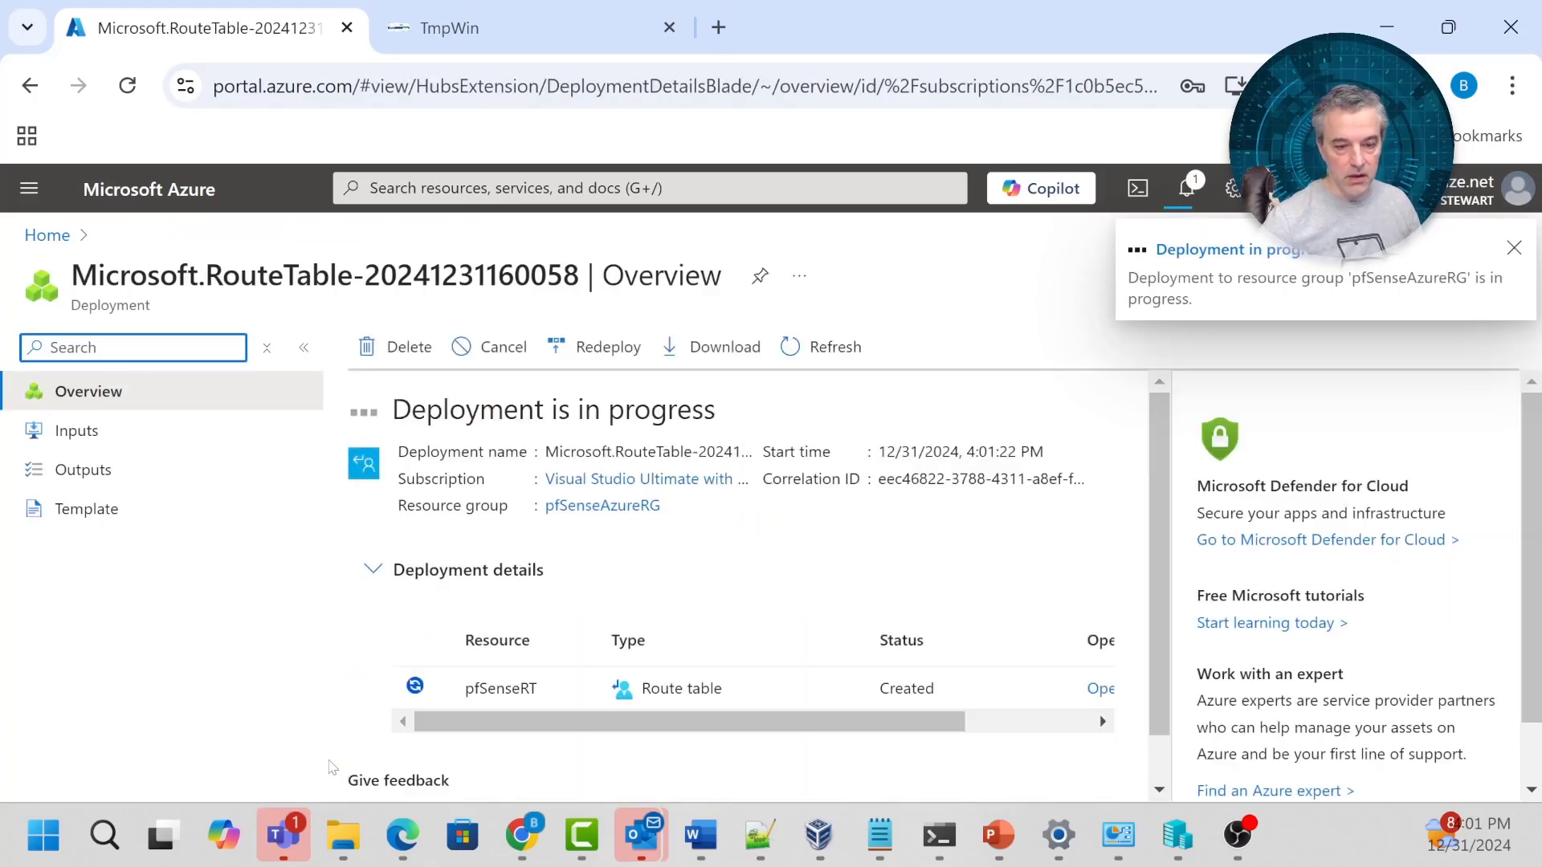
Open the new pfSenseRT route table and its Routes list.
click(514, 676)
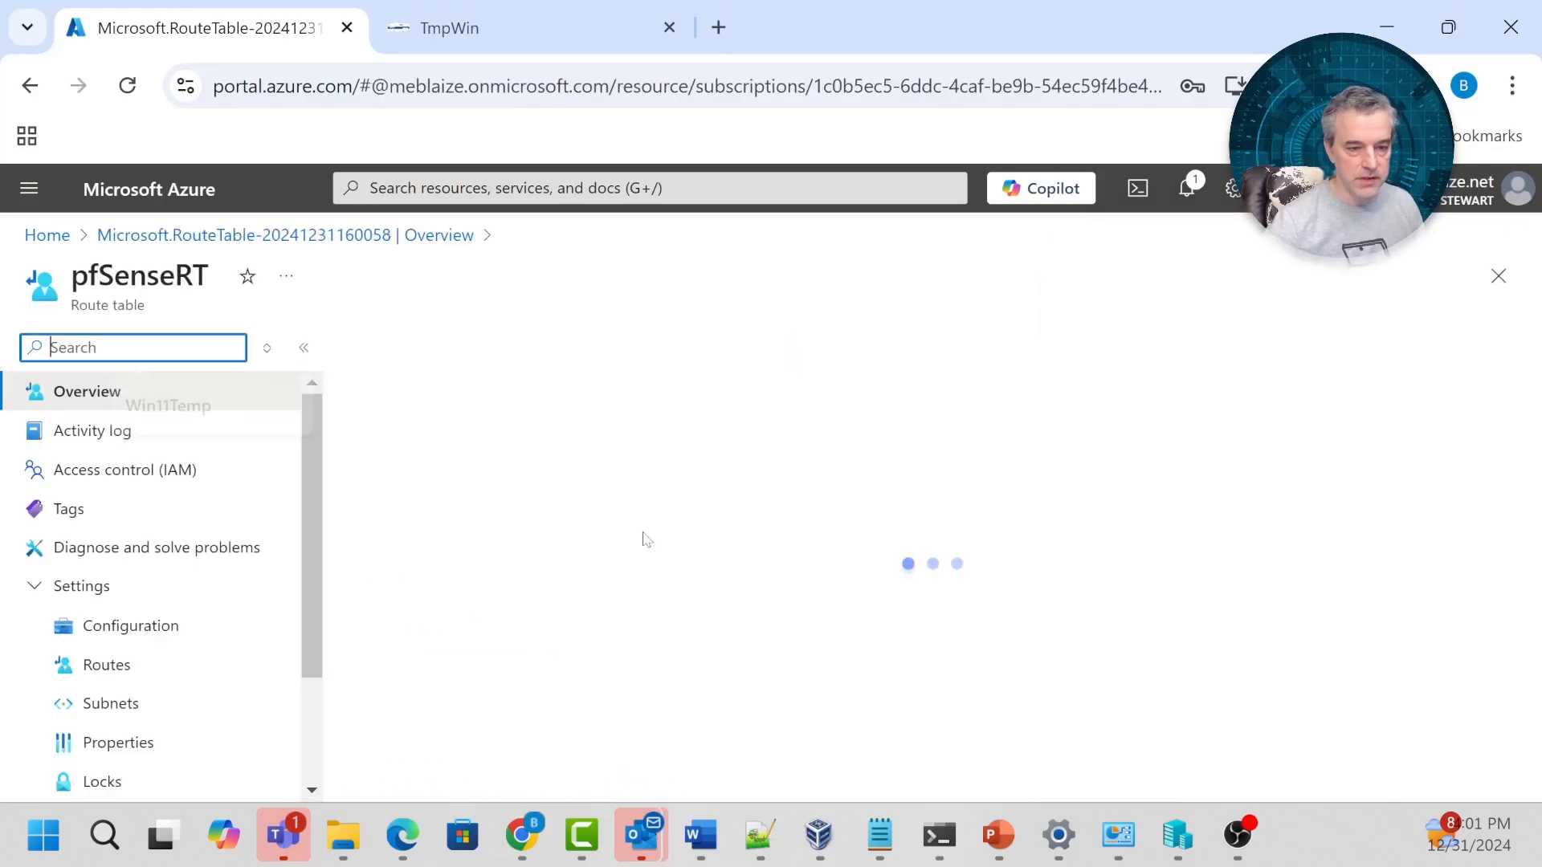
scroll(777, 557, down, 3)
scroll(787, 550, up, 3)
scroll(803, 552, down, 3)
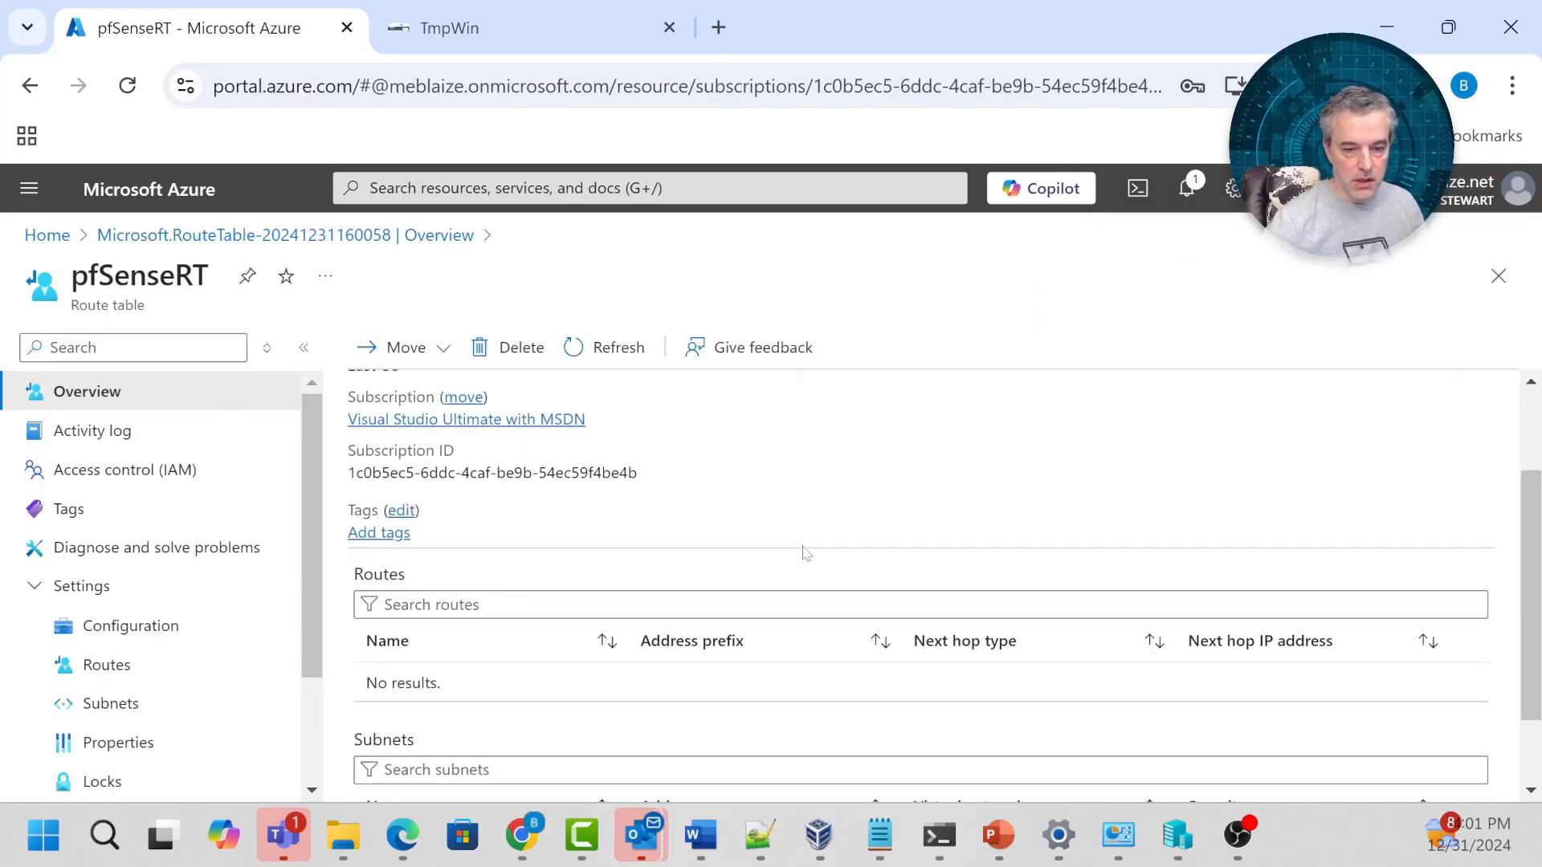
scroll(811, 553, down, 2)
click(213, 667)
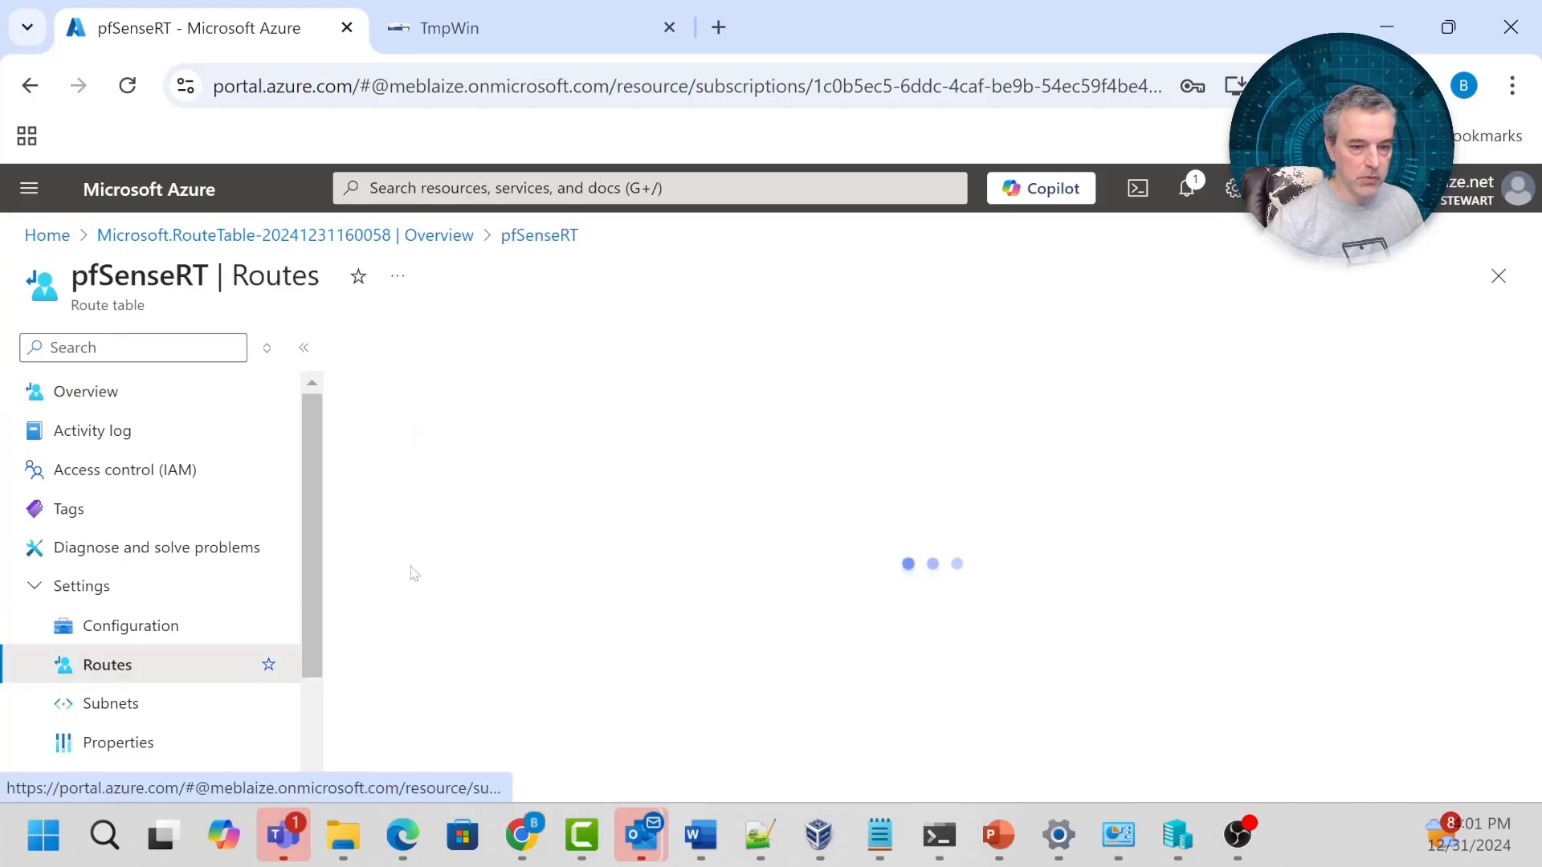
Add defaultRoute sending 0.0.0.0/0 to the virtual appliance at 10.0.1.4.
click(398, 347)
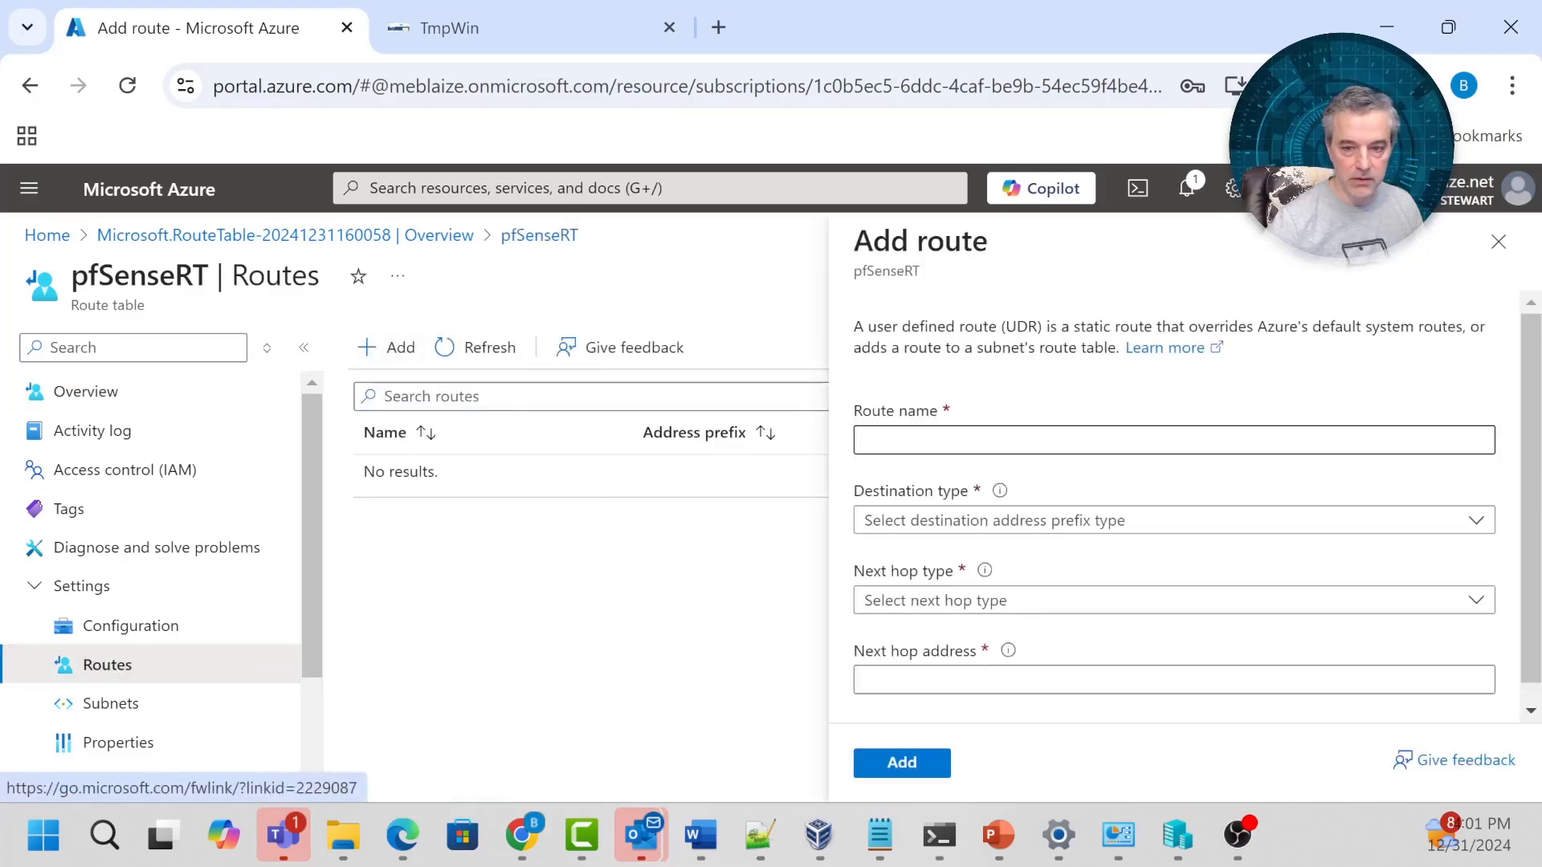
text(def)
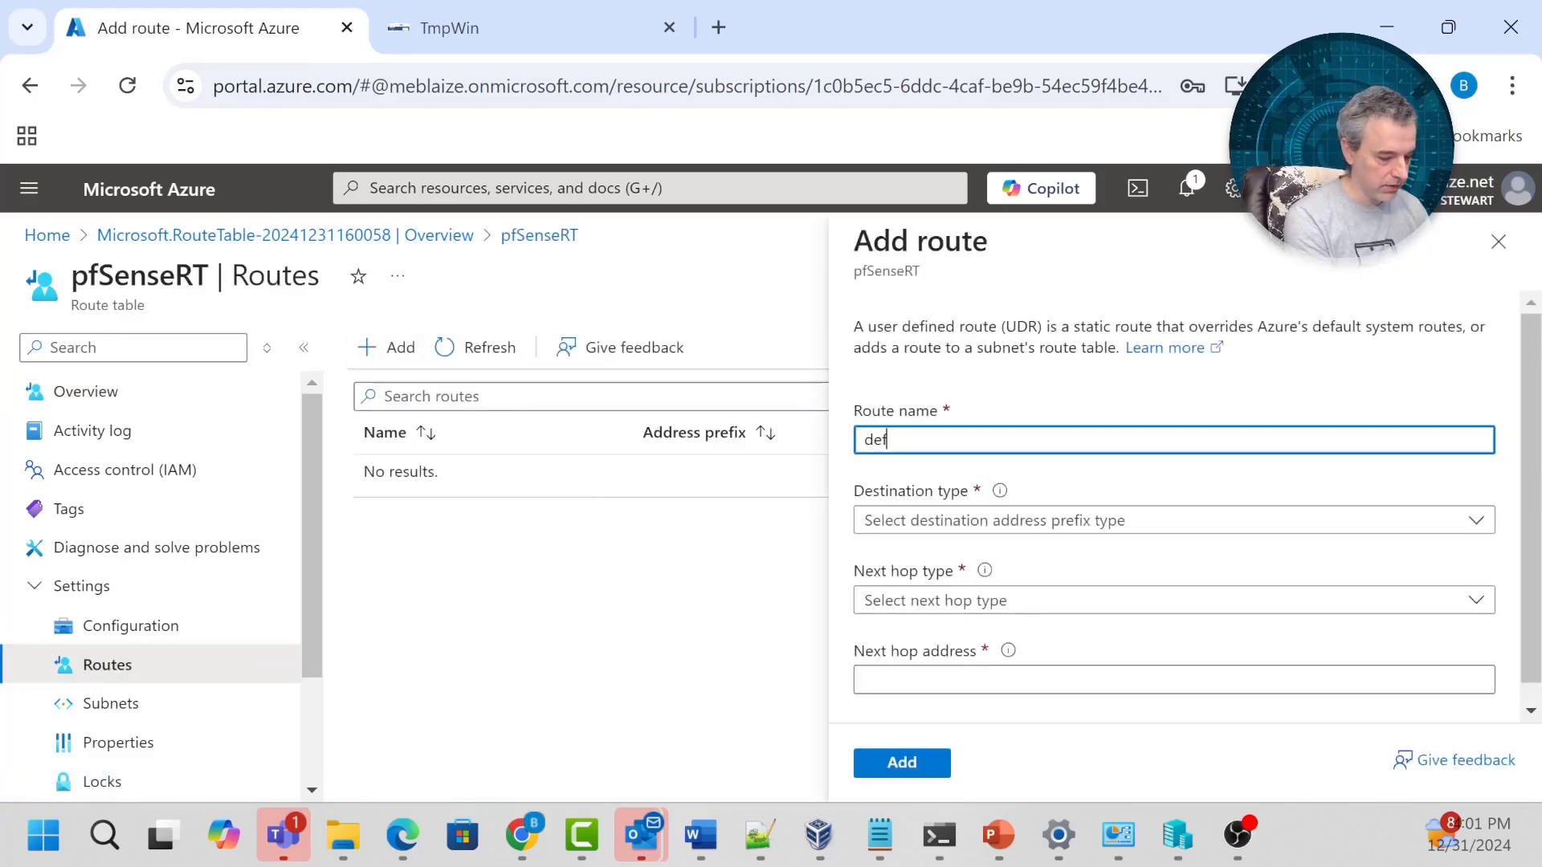
text(aultRoute)
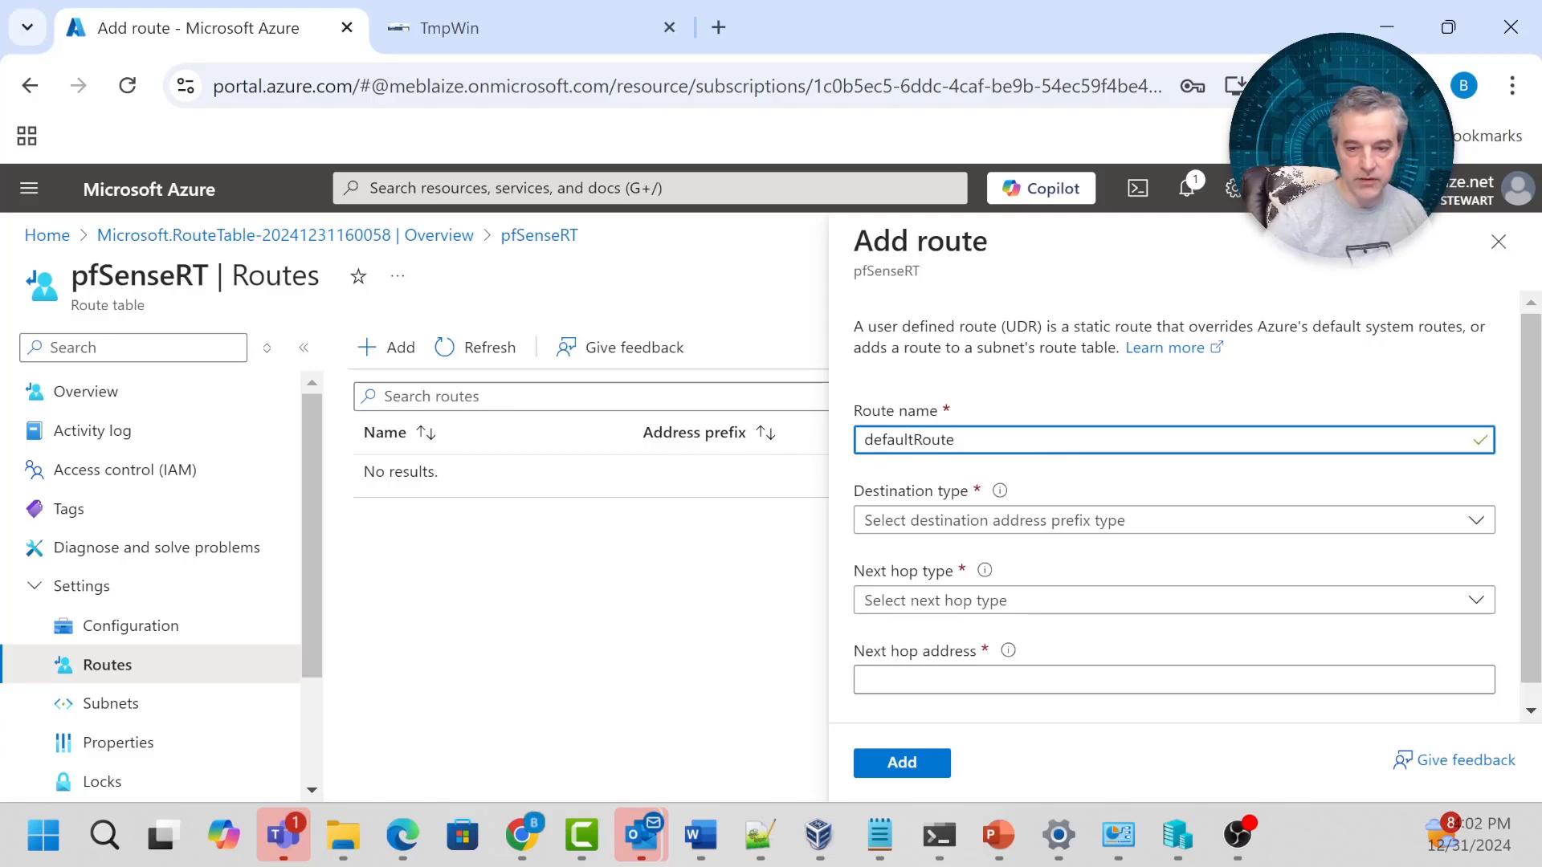
click(972, 520)
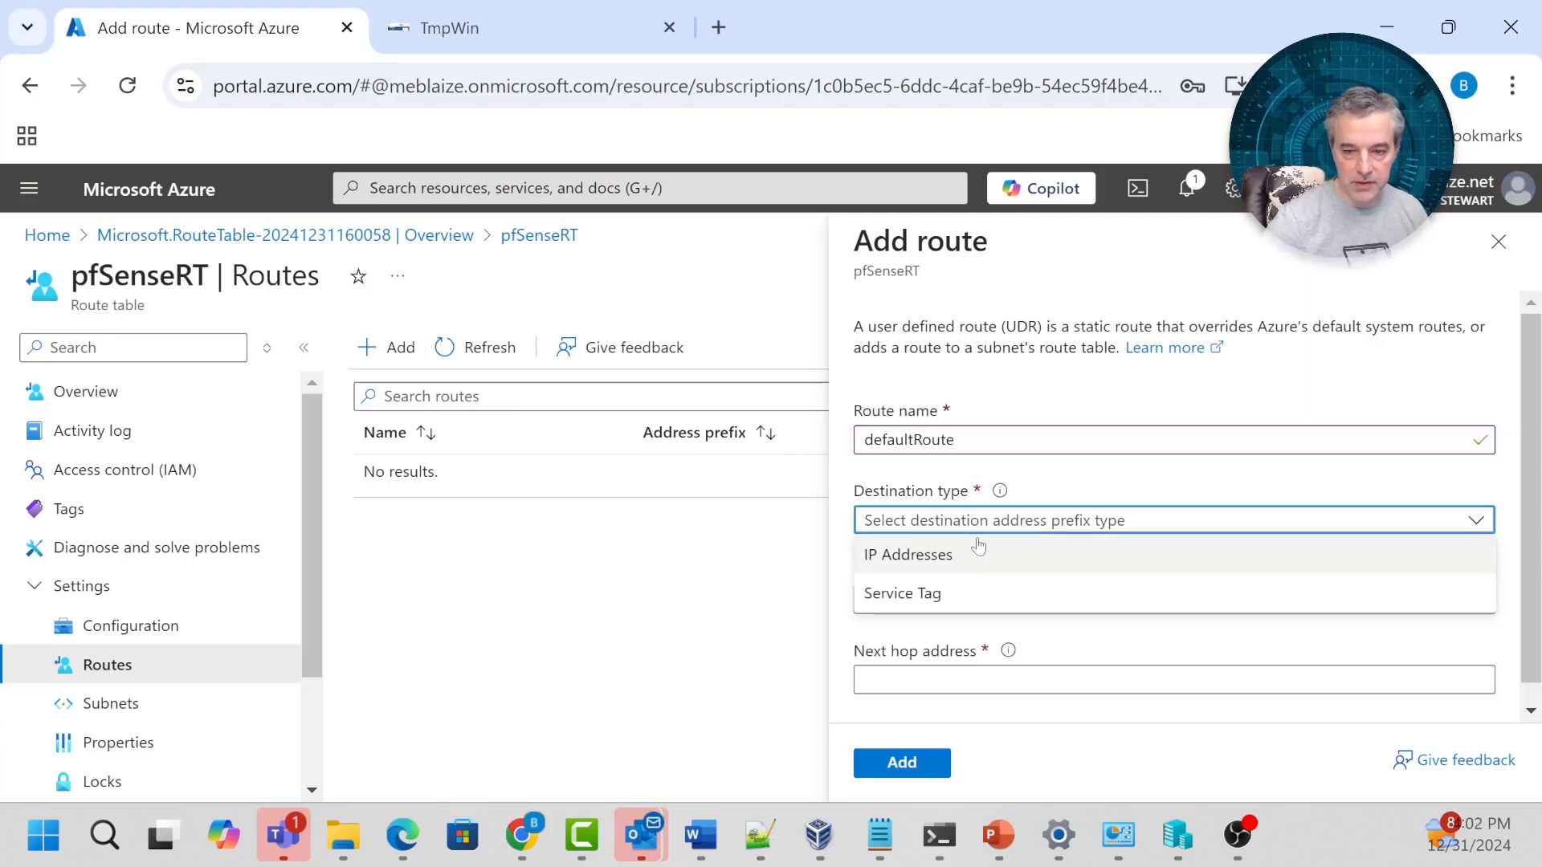
click(975, 551)
click(976, 600)
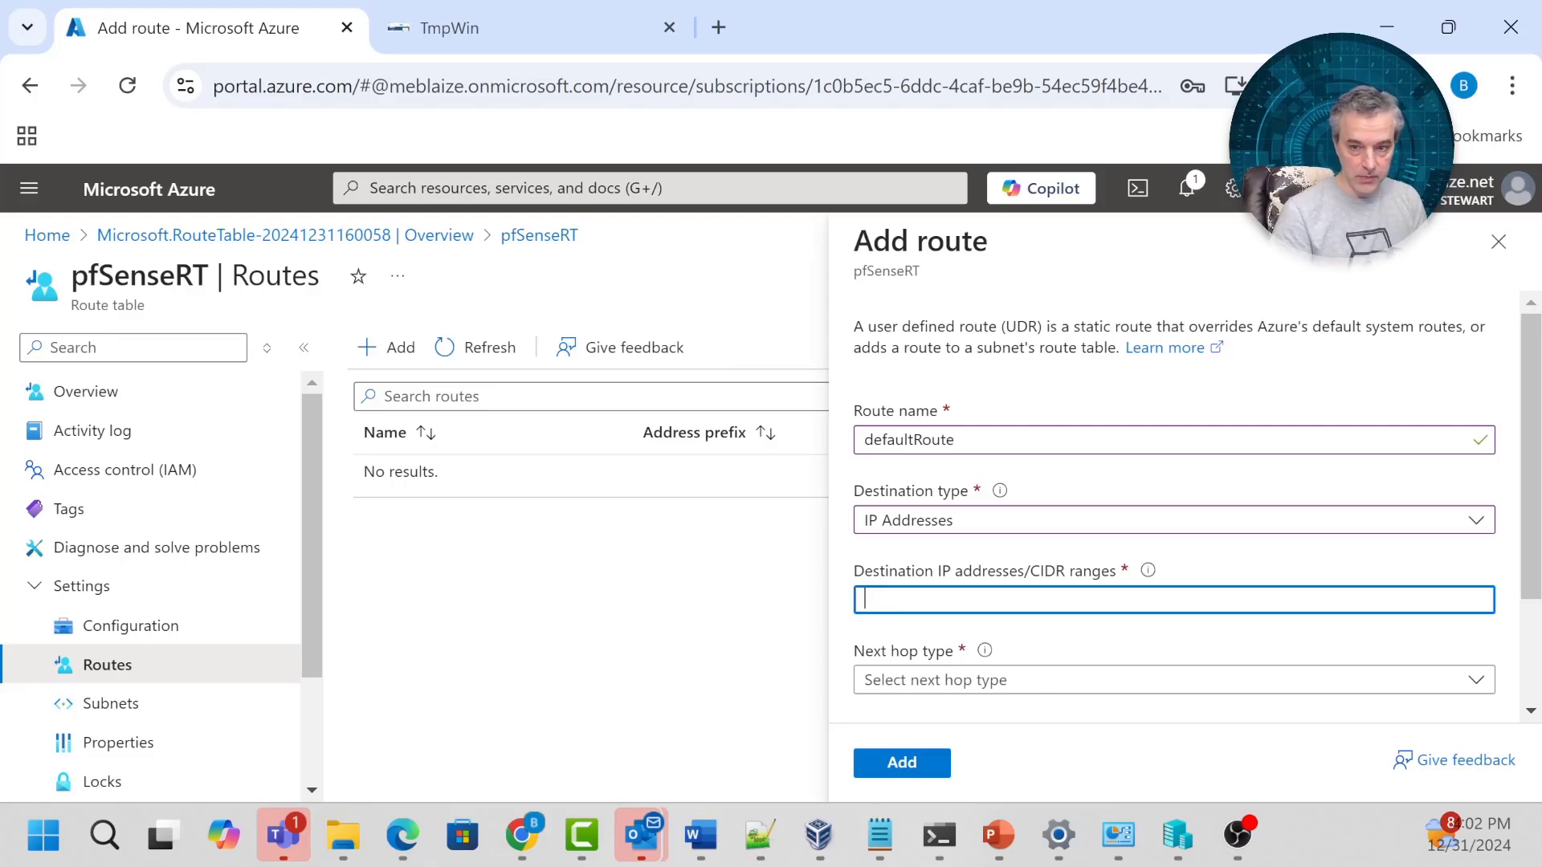
text(0.0.0..0)
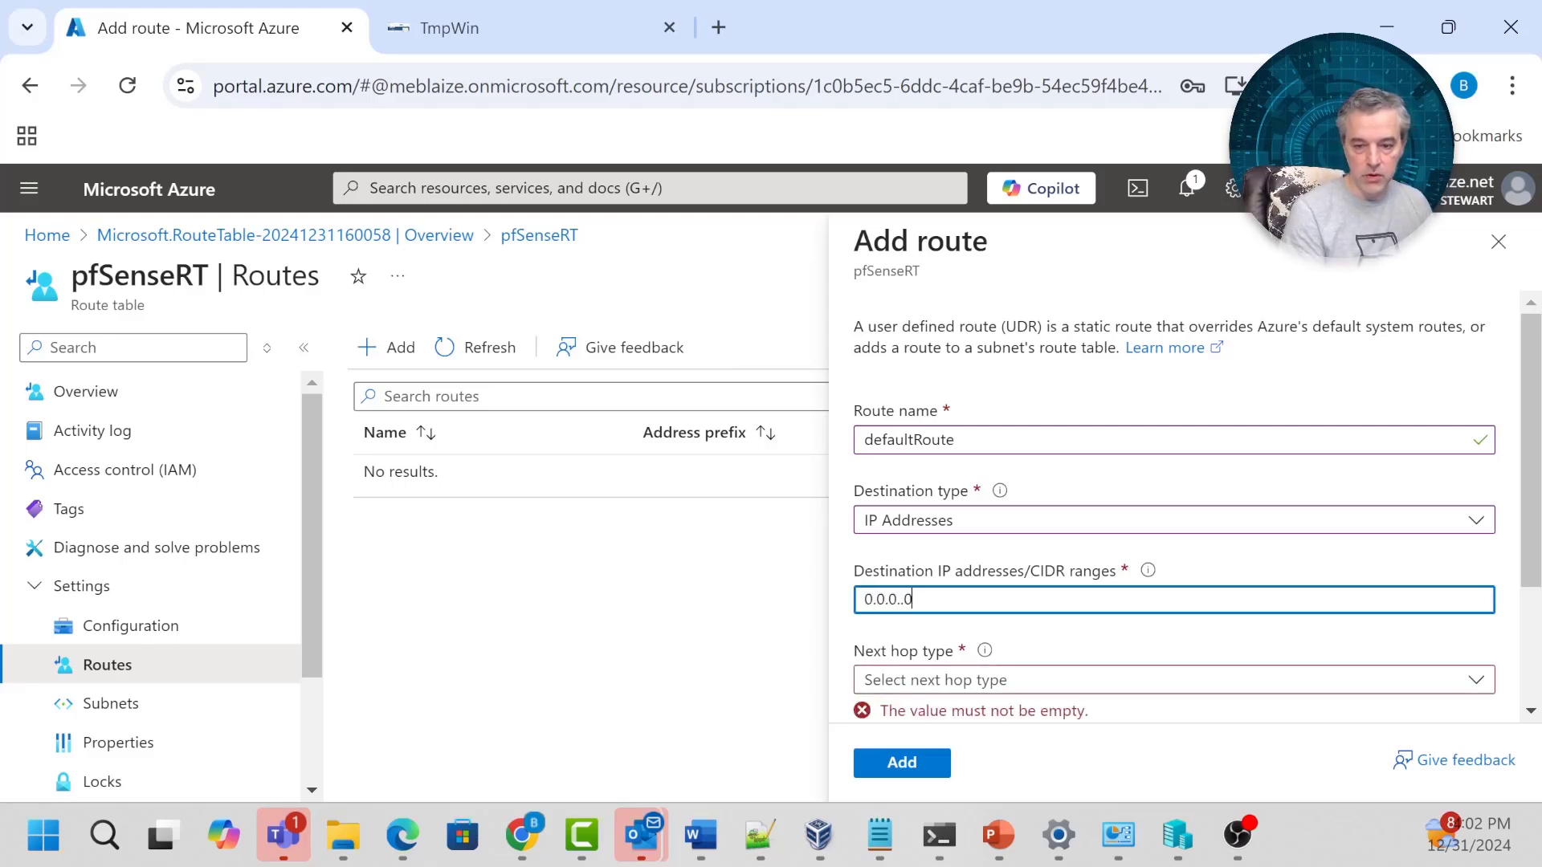
key(BackSpace)
key(BackSpace)
text(0)
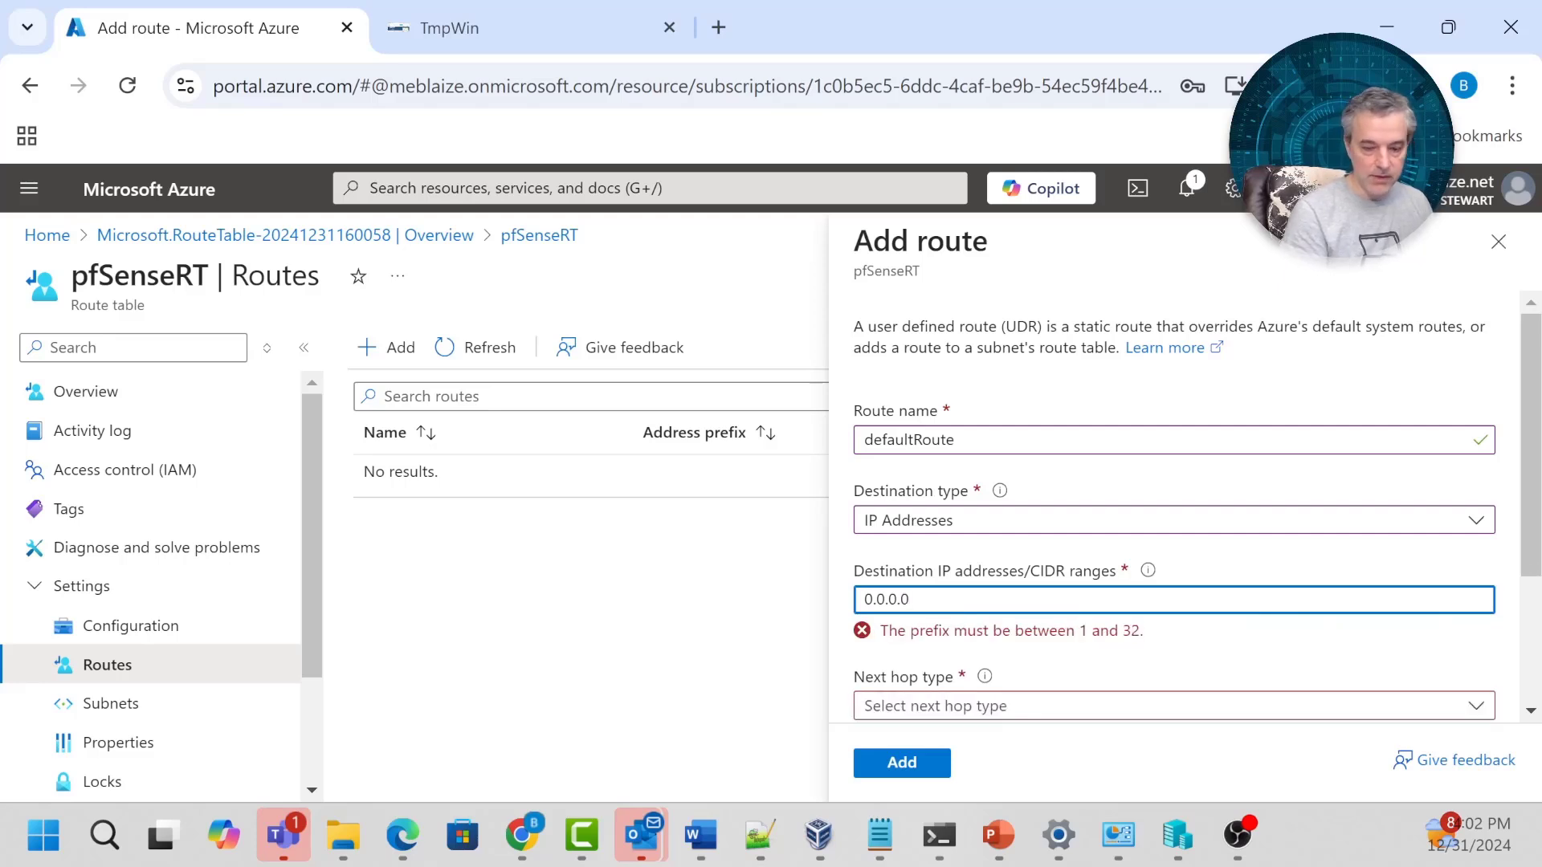
scroll(1033, 542, down, 2)
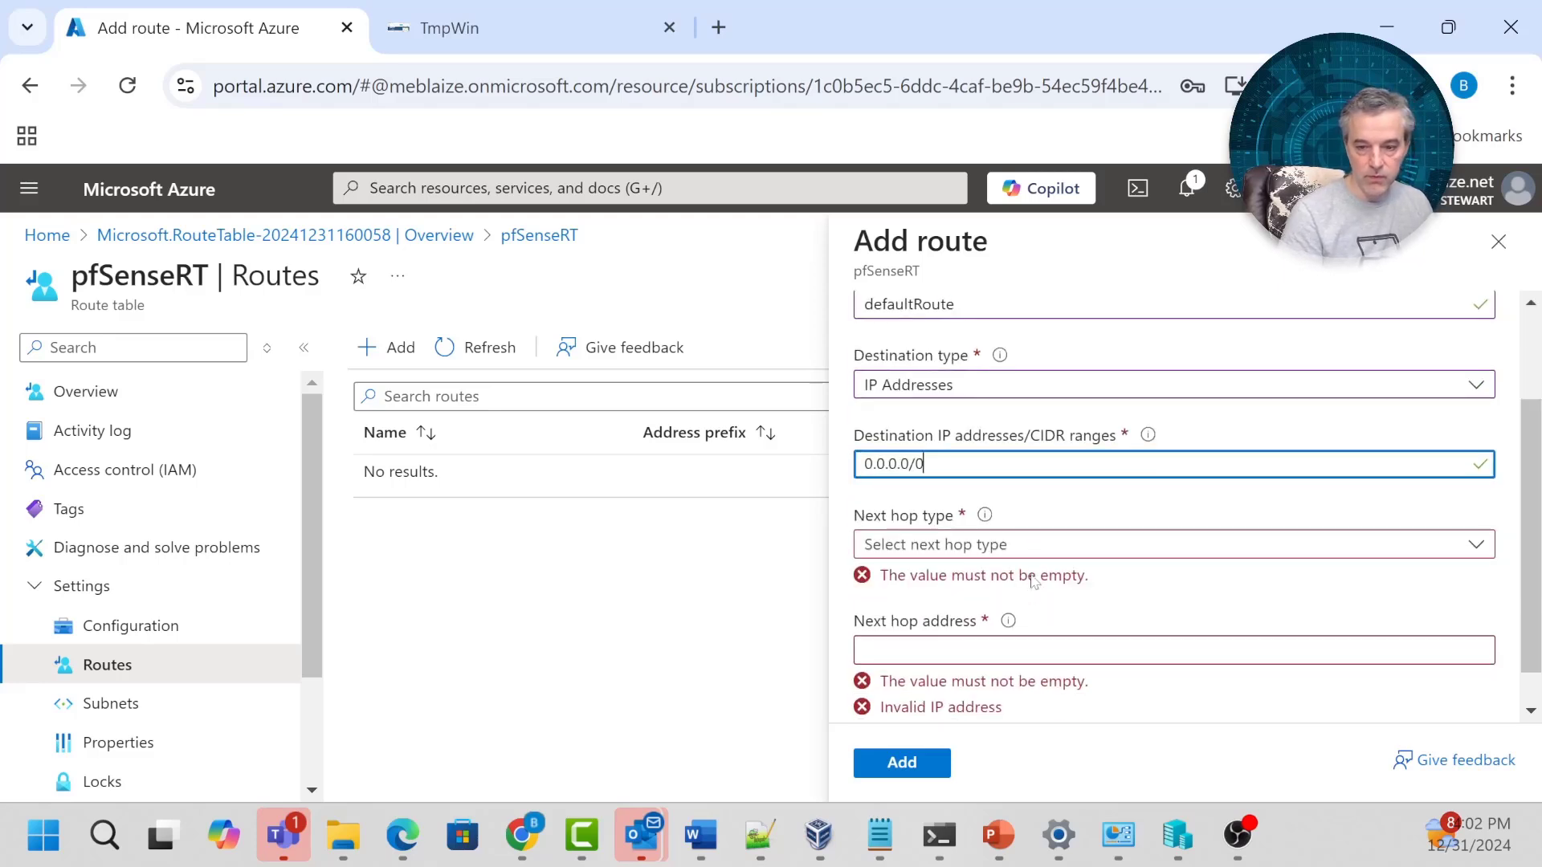
click(1034, 547)
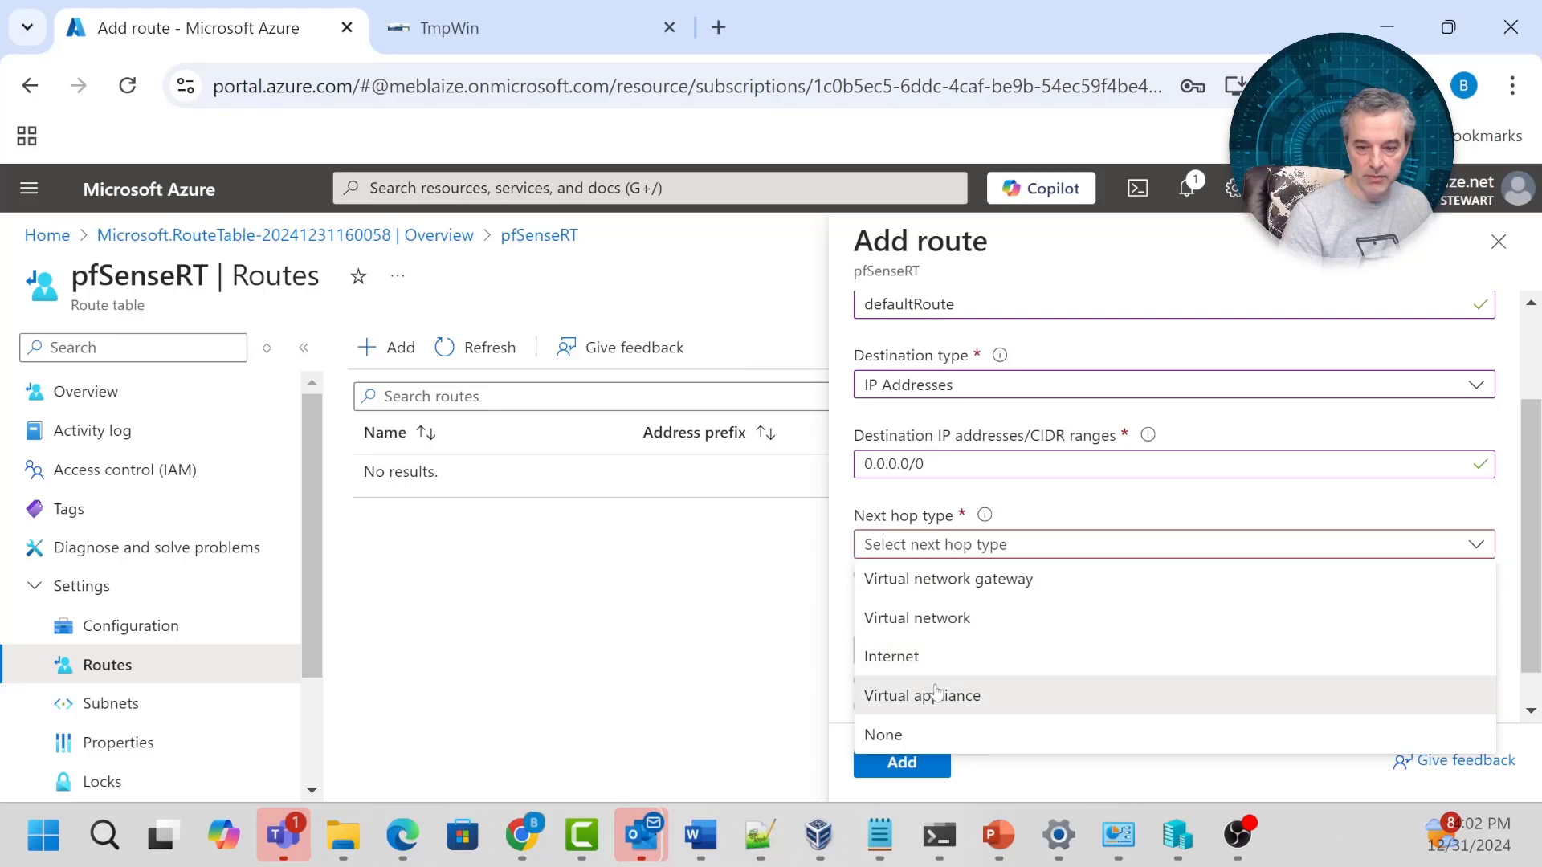
click(923, 692)
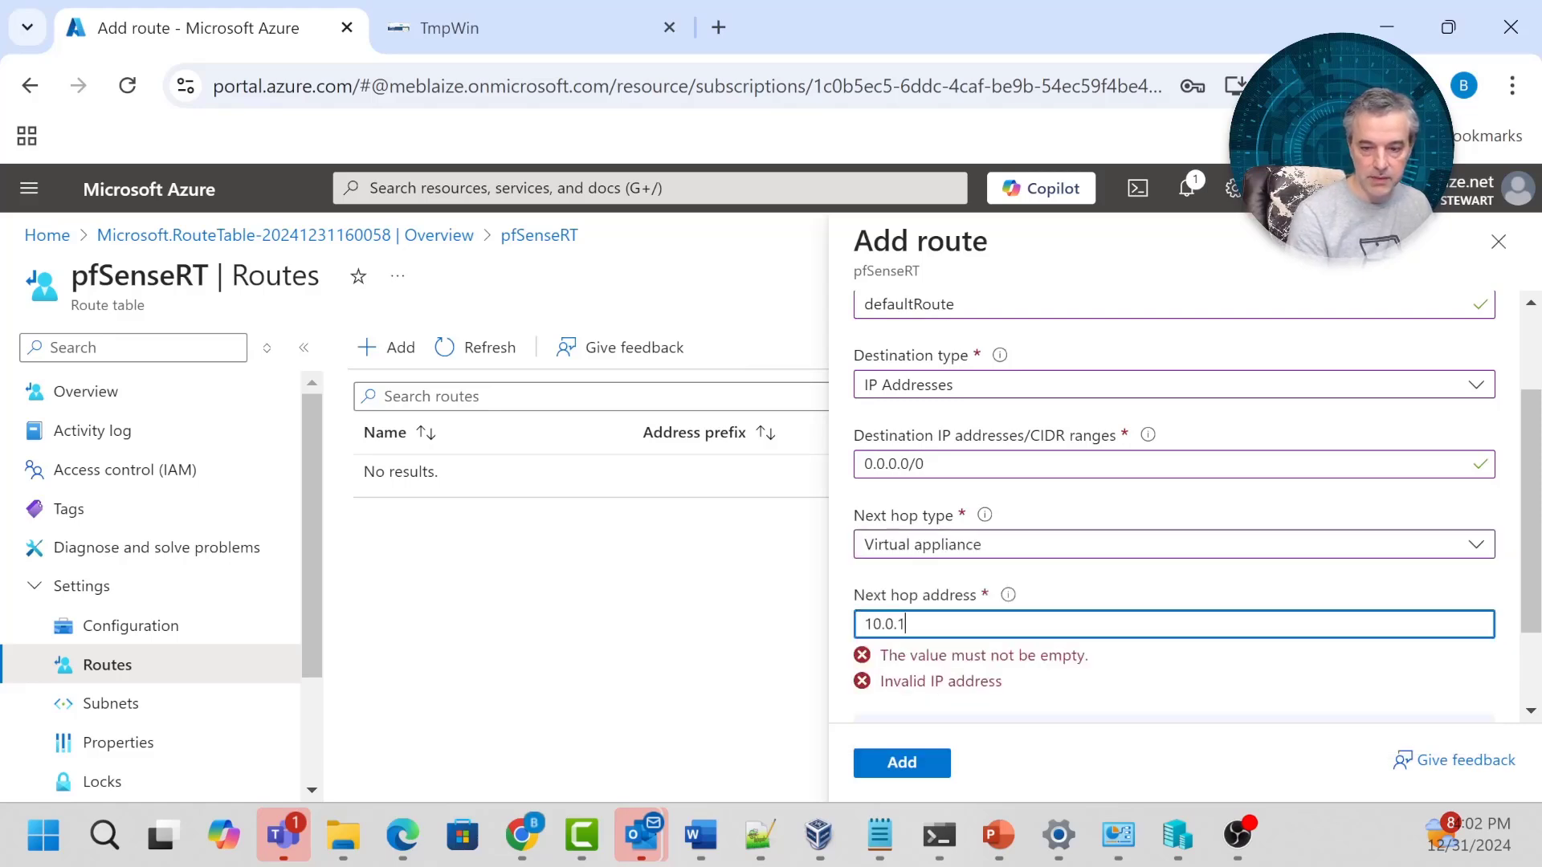
click(902, 763)
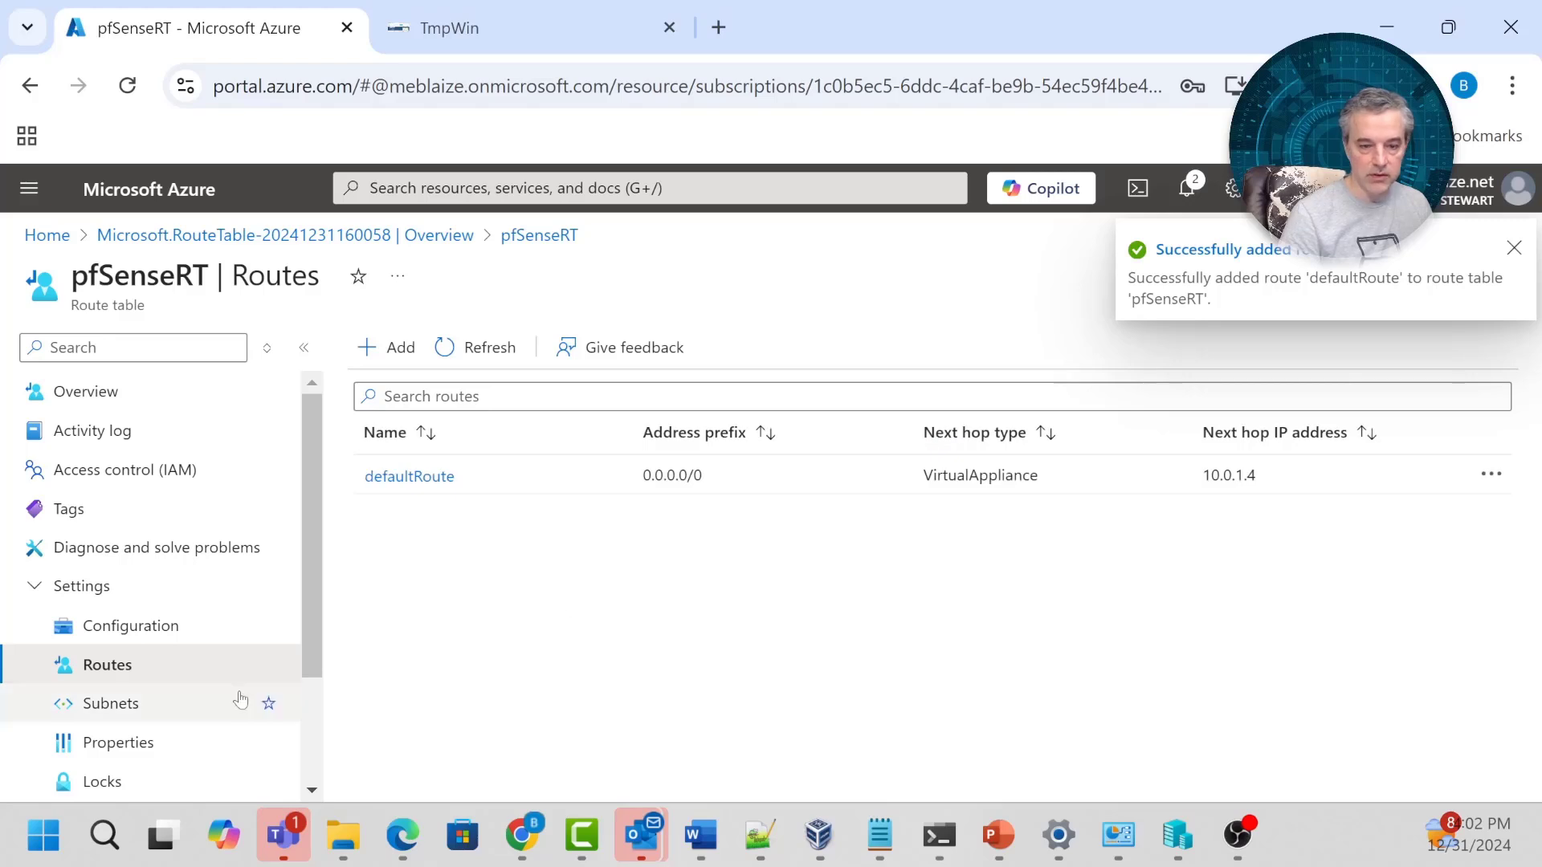
Associate pfsensevnet's LAN subnet (10.0.1.0/24) with pfSenseRT, then return to the home page.
click(111, 706)
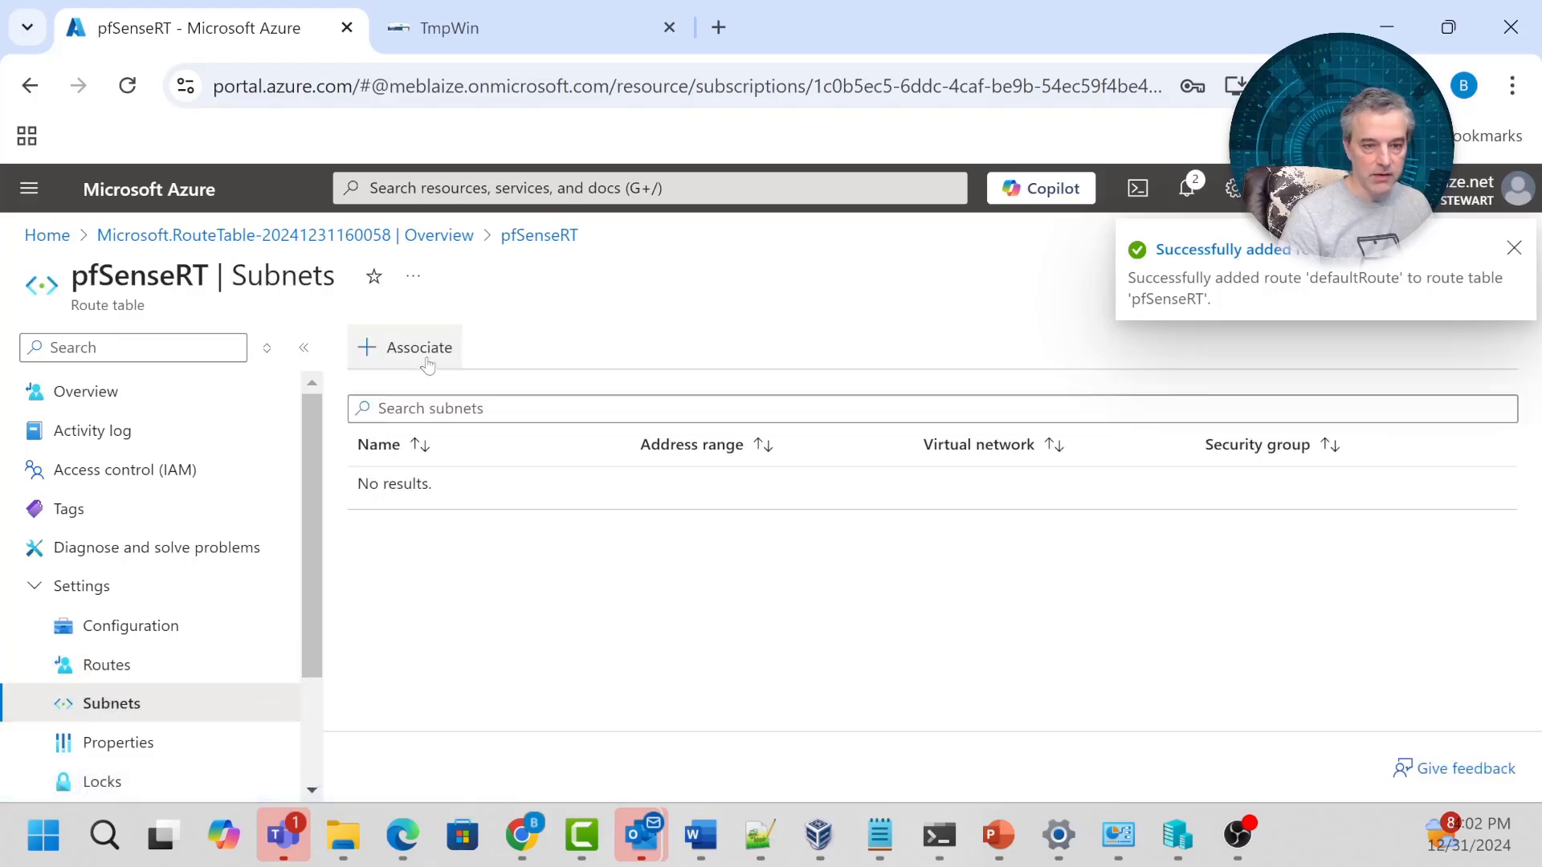
click(386, 347)
click(982, 424)
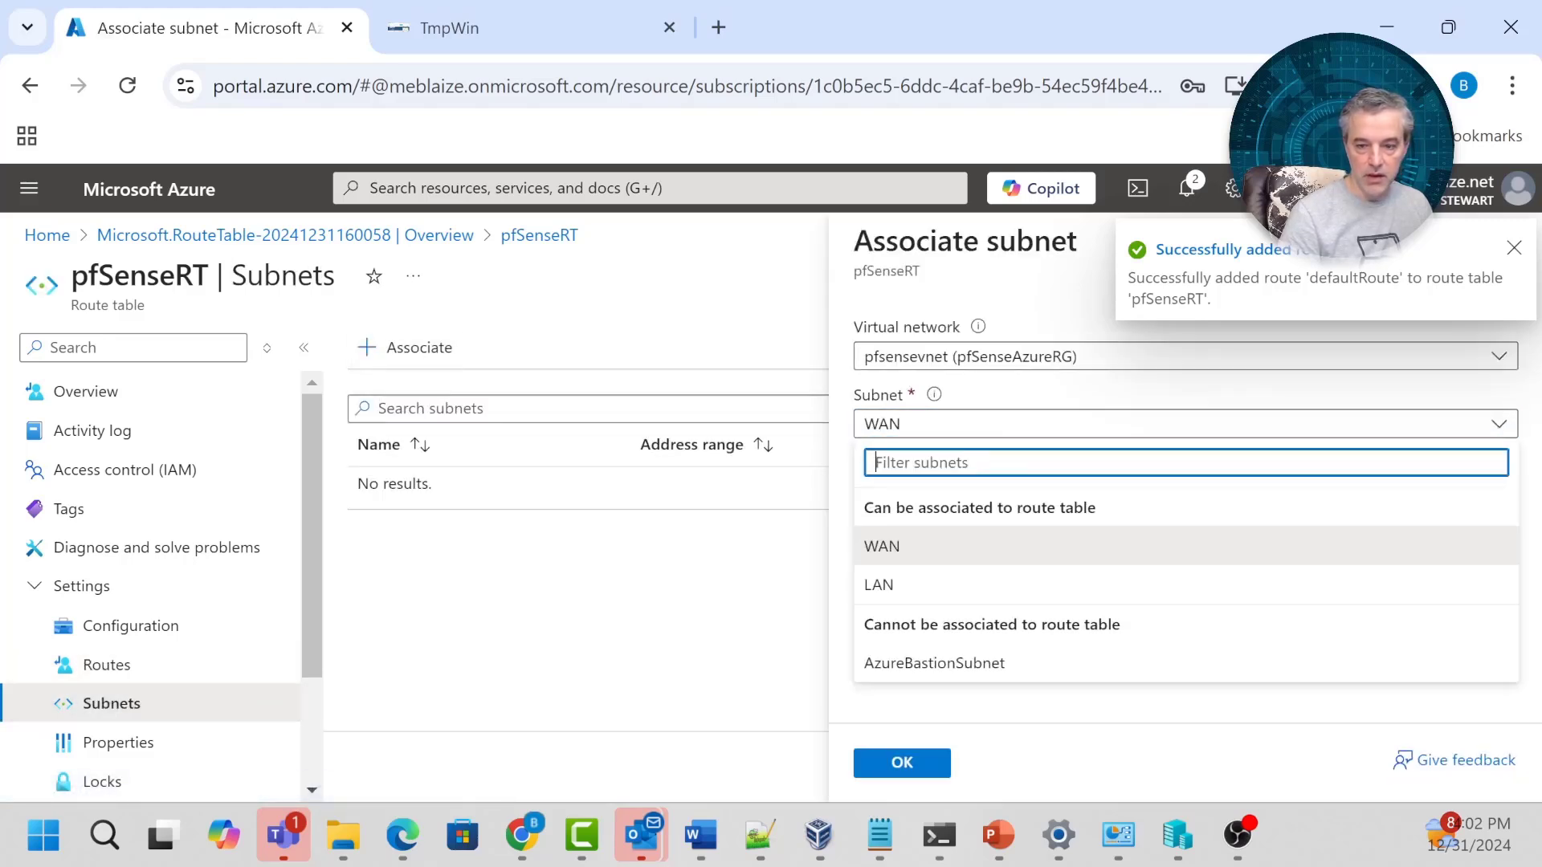
click(881, 586)
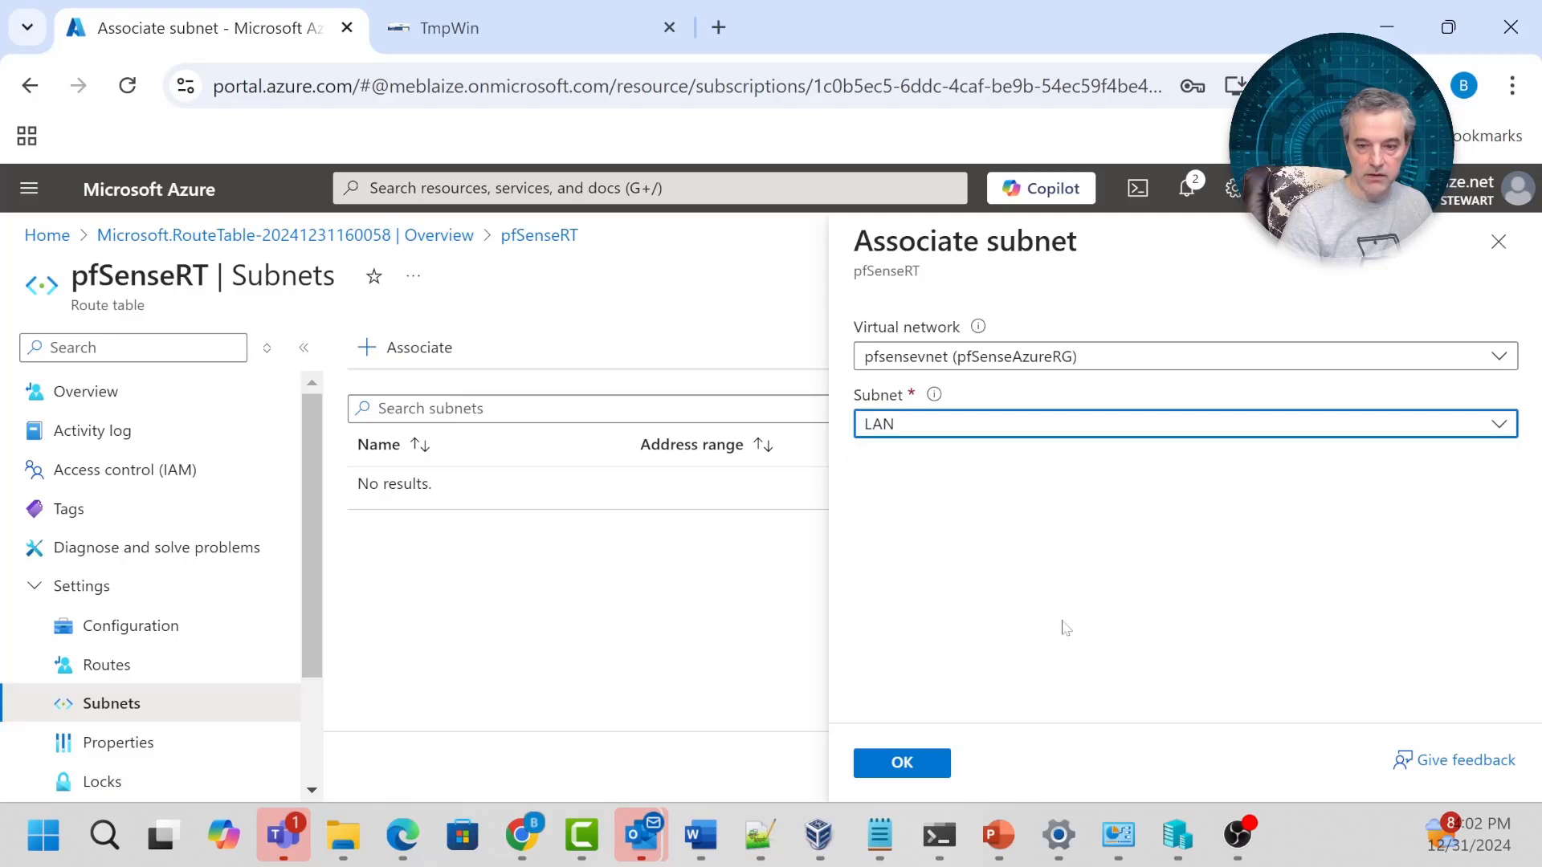
click(914, 768)
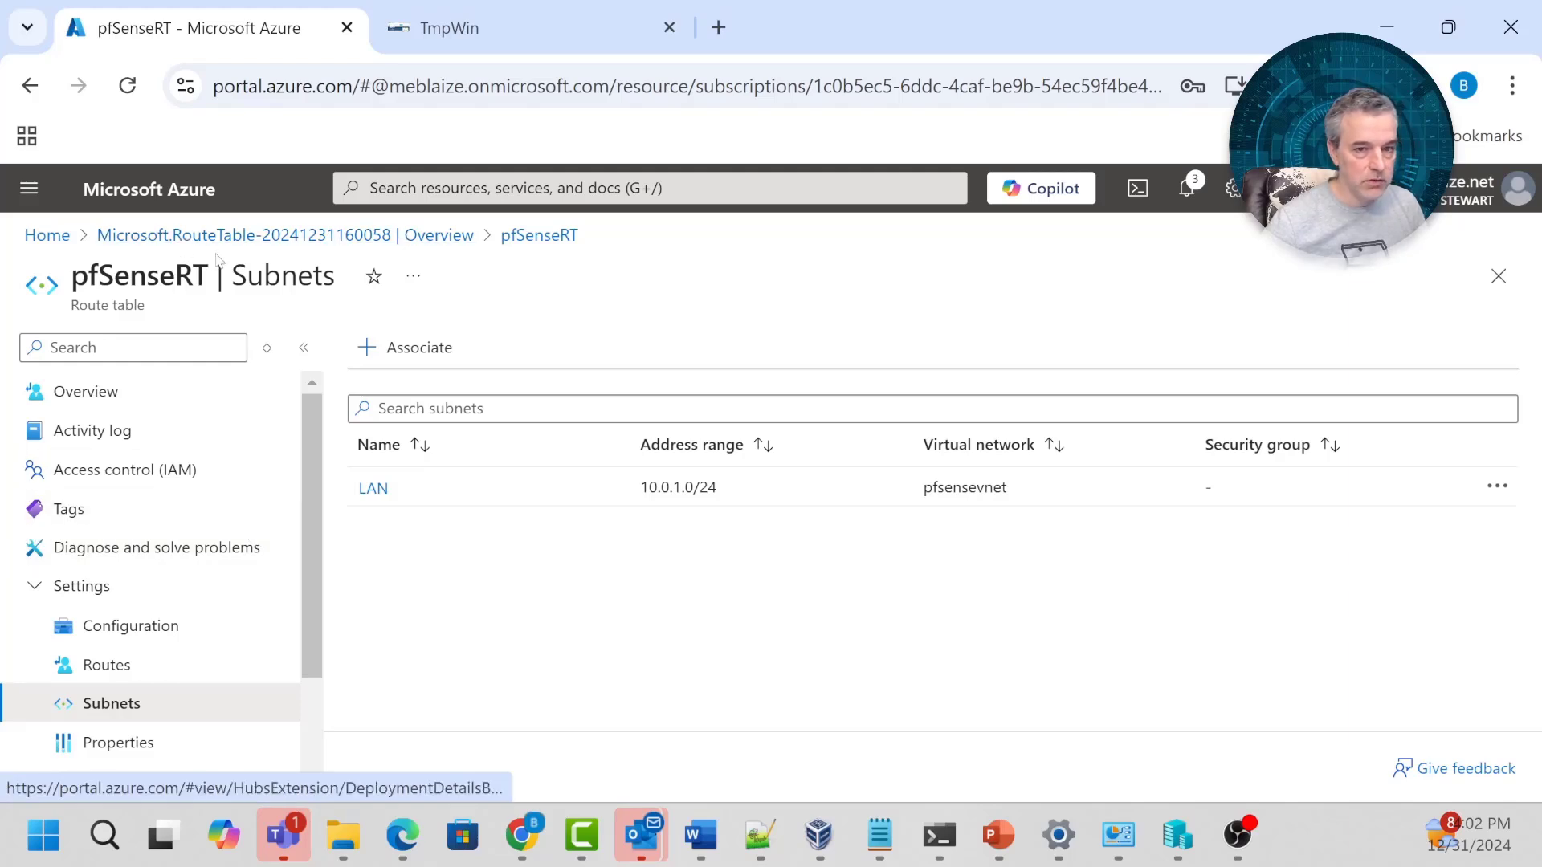
click(47, 235)
Switch pfsensevnet in pfSenseAzureRG to the custom DNS server 10.0.1.4 and save.
click(205, 526)
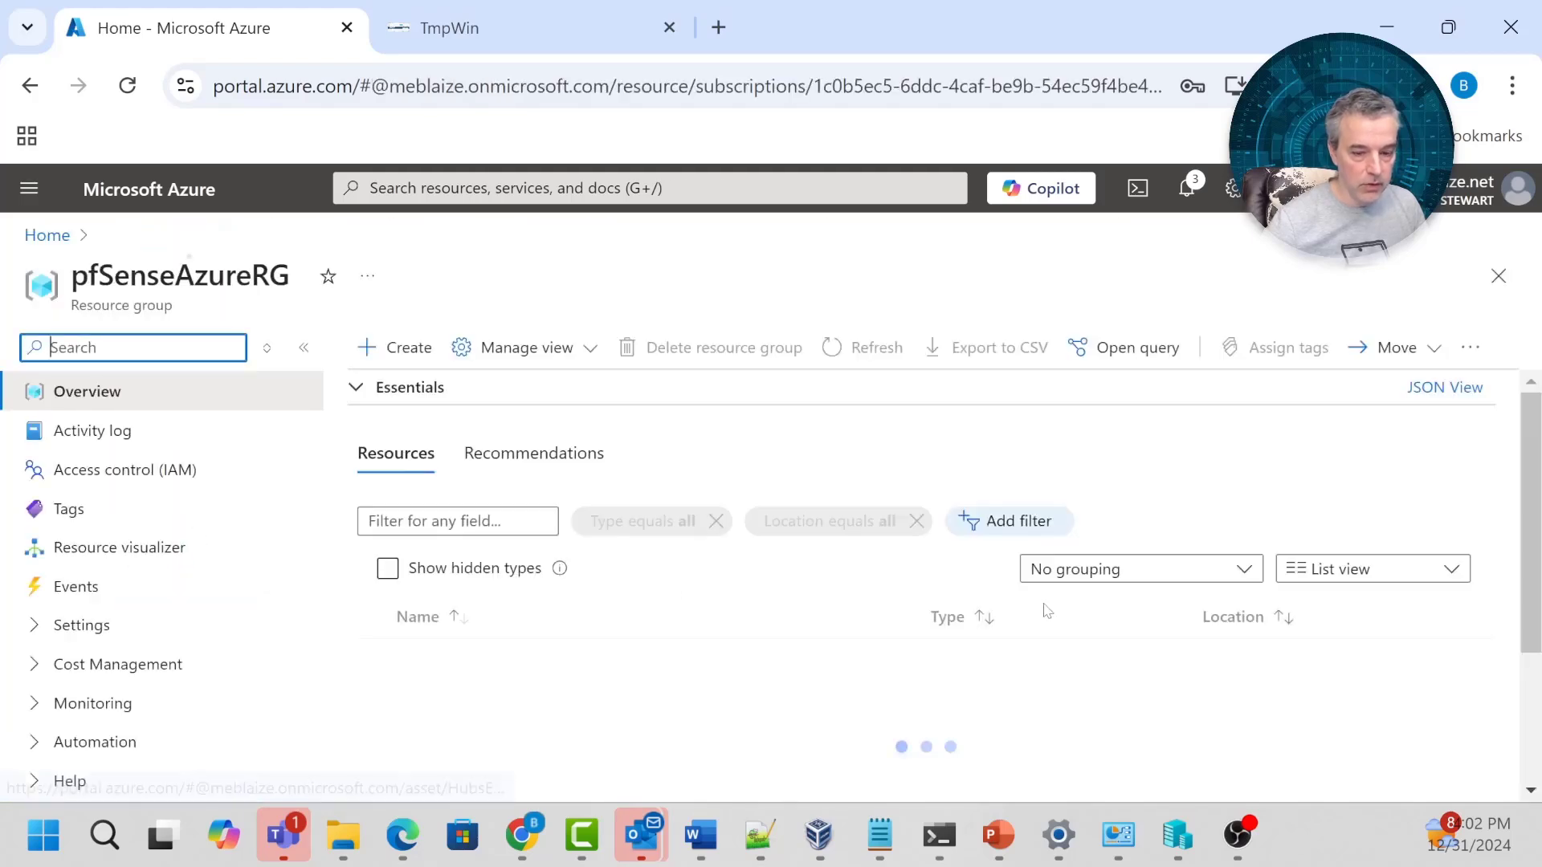
scroll(850, 634, down, 3)
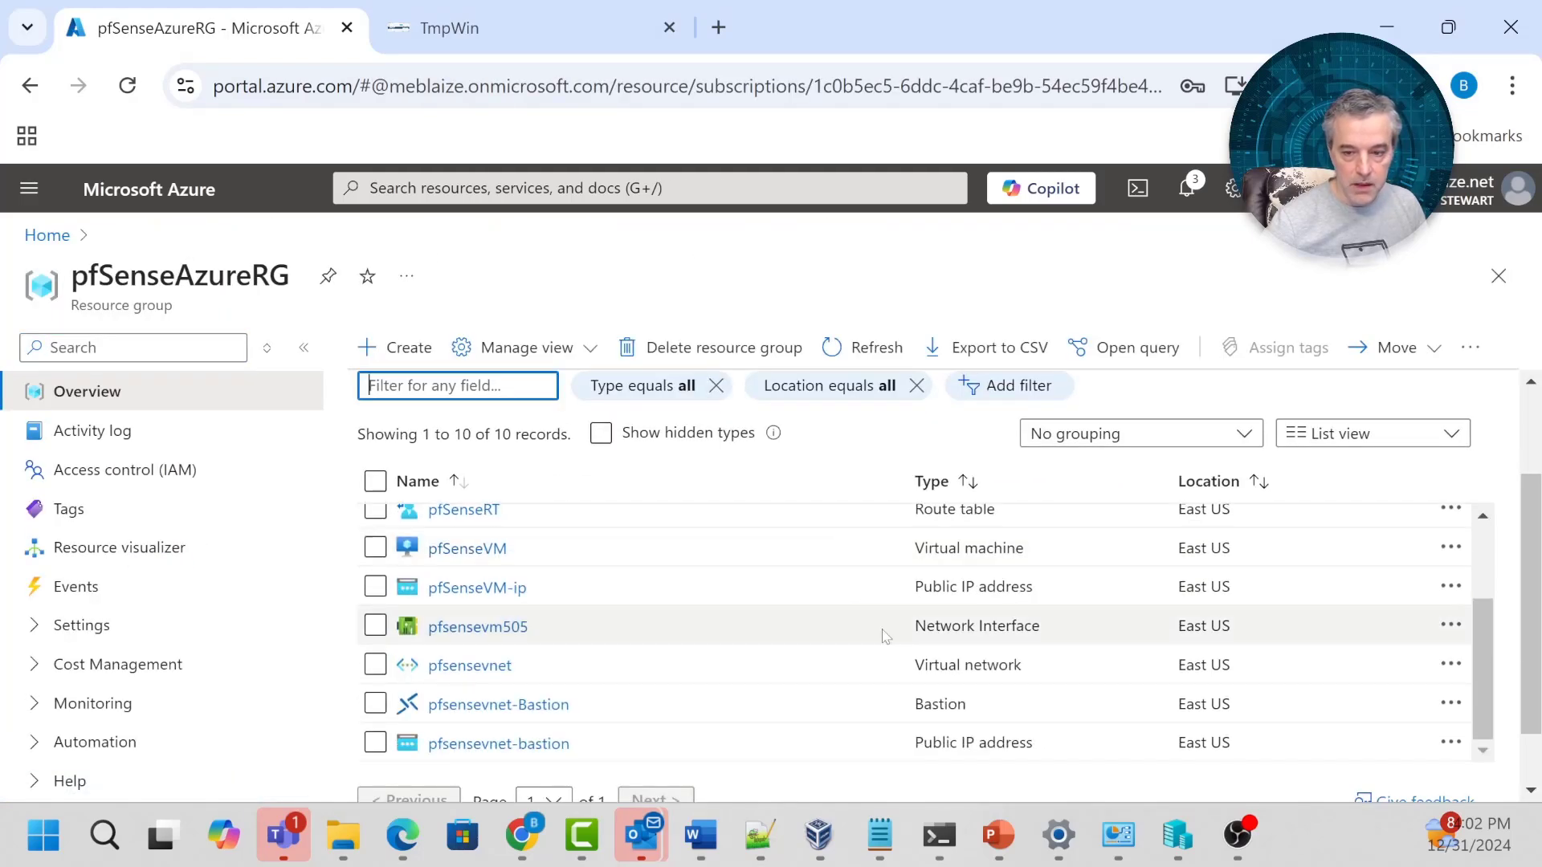
click(470, 665)
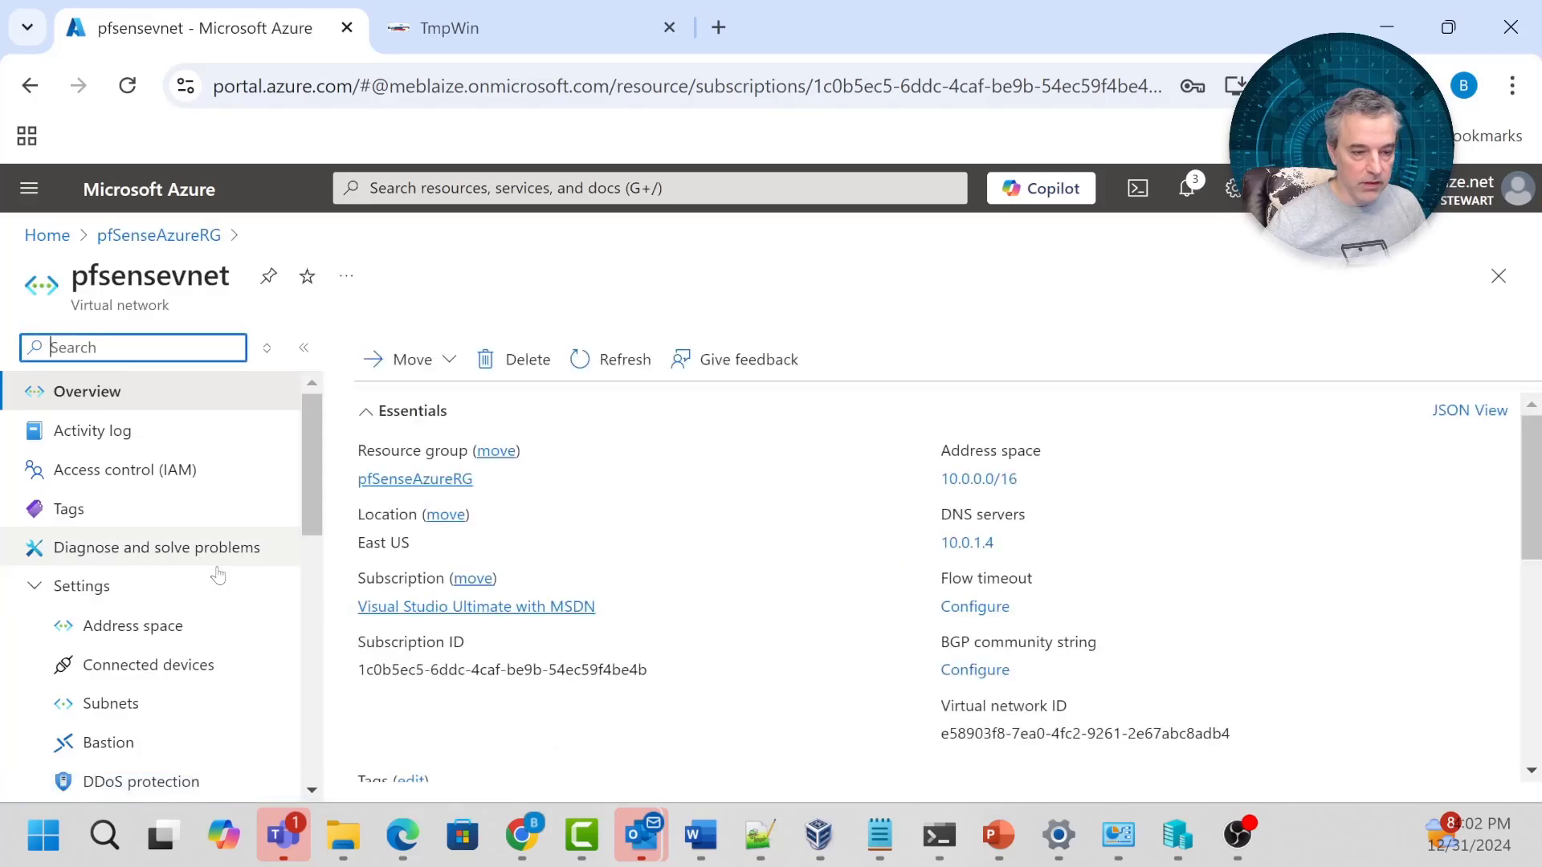
scroll(308, 449, down, 5)
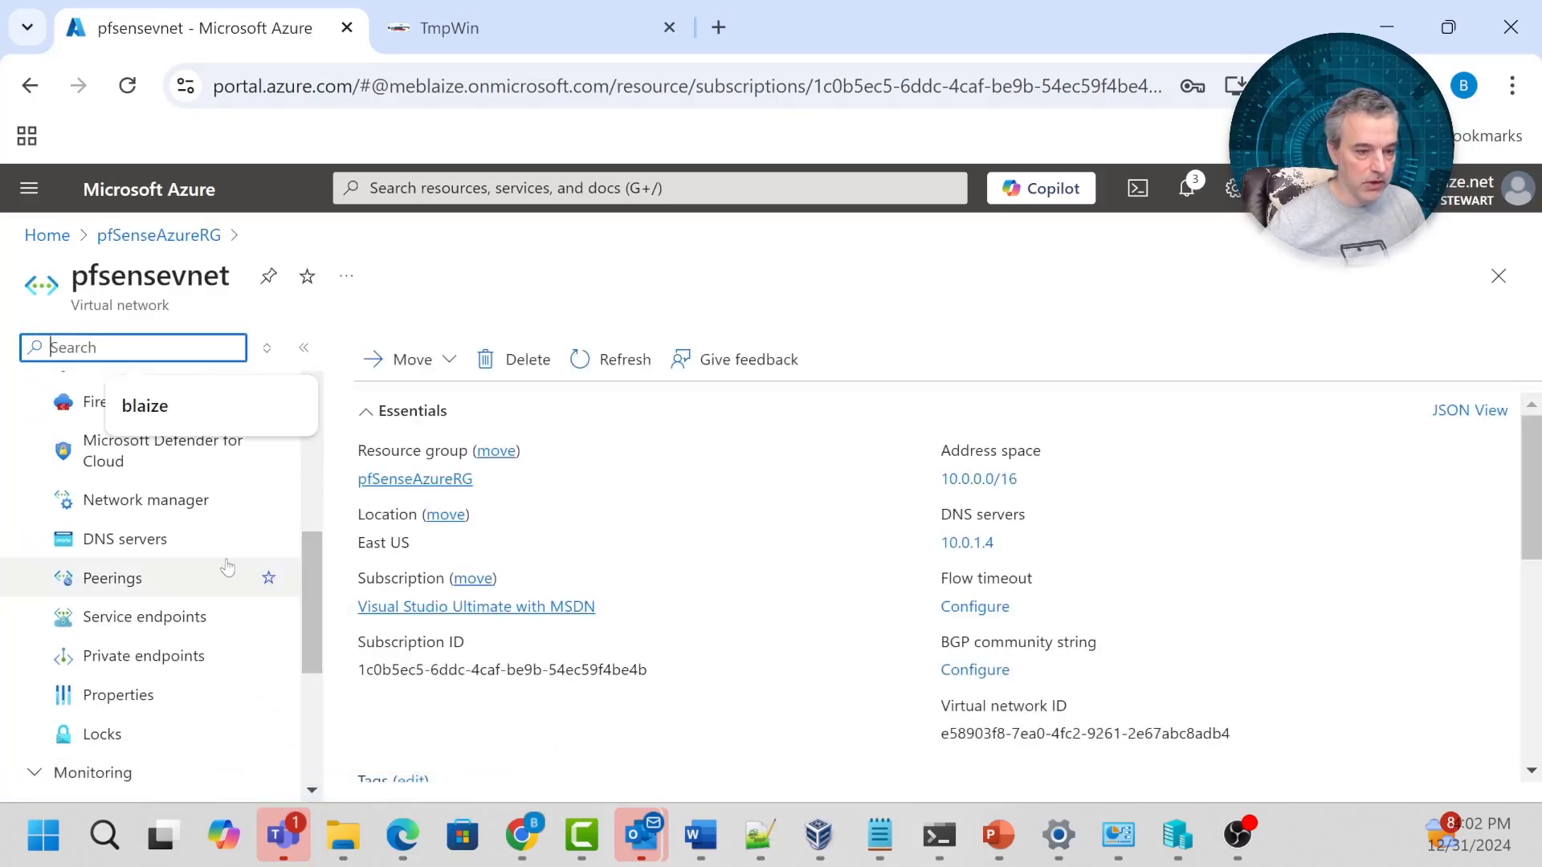
click(173, 541)
click(359, 418)
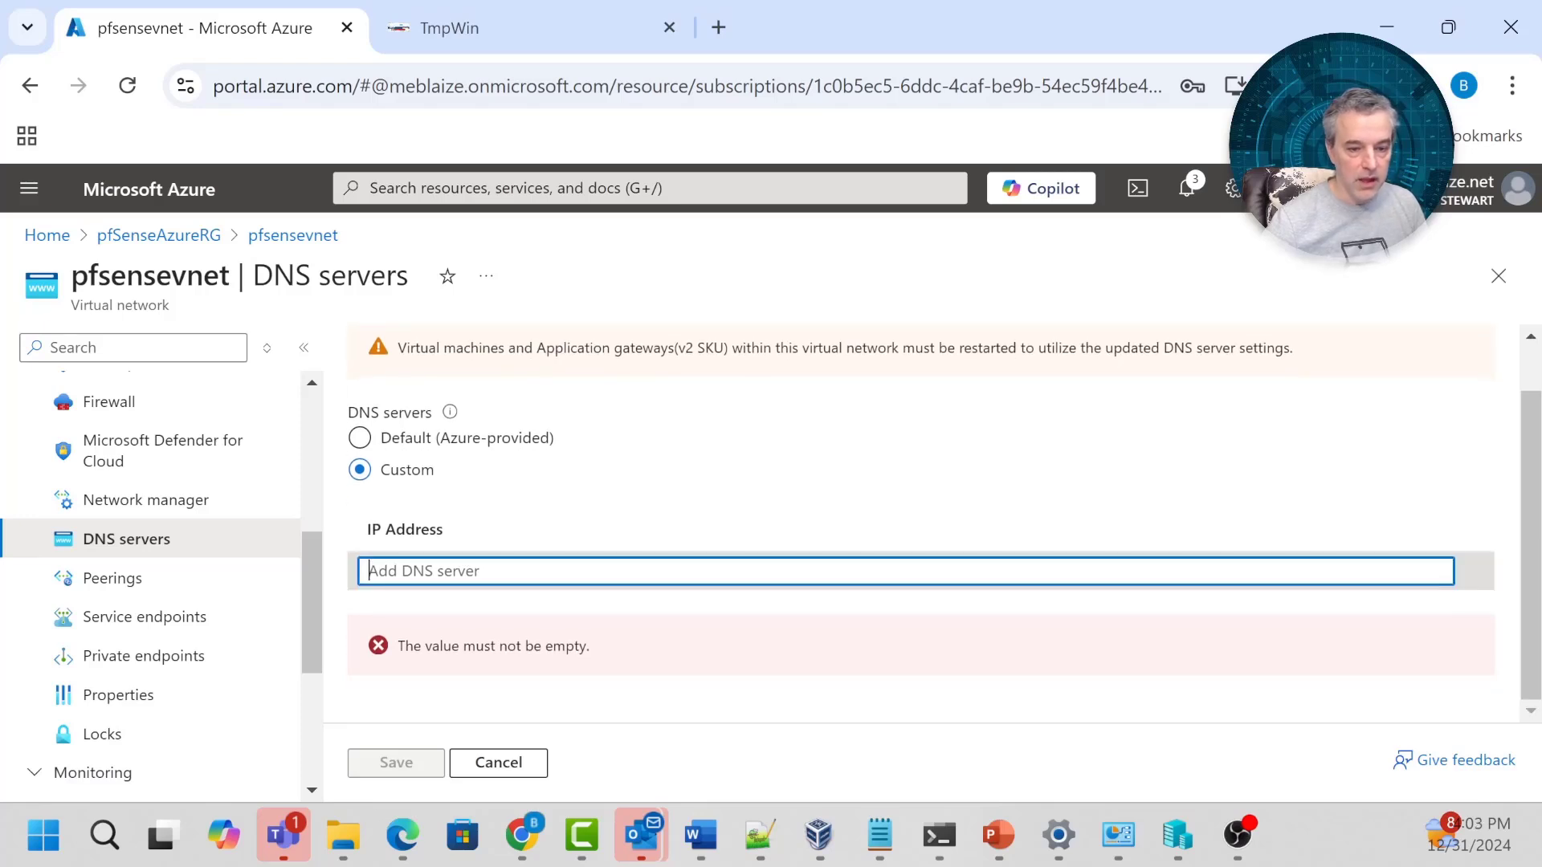
text(10.0.1.4)
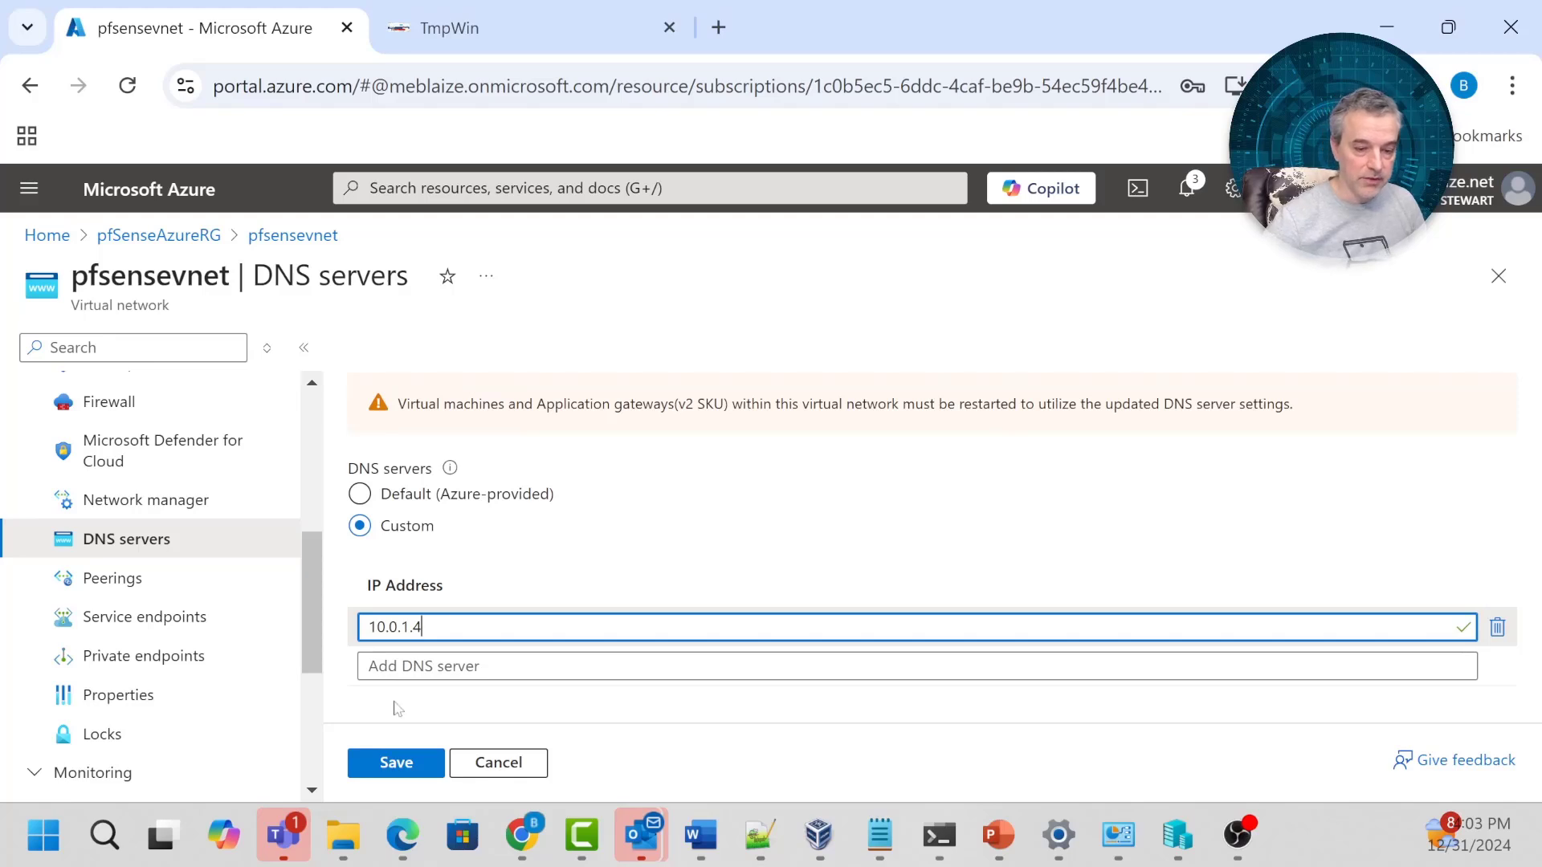
click(382, 769)
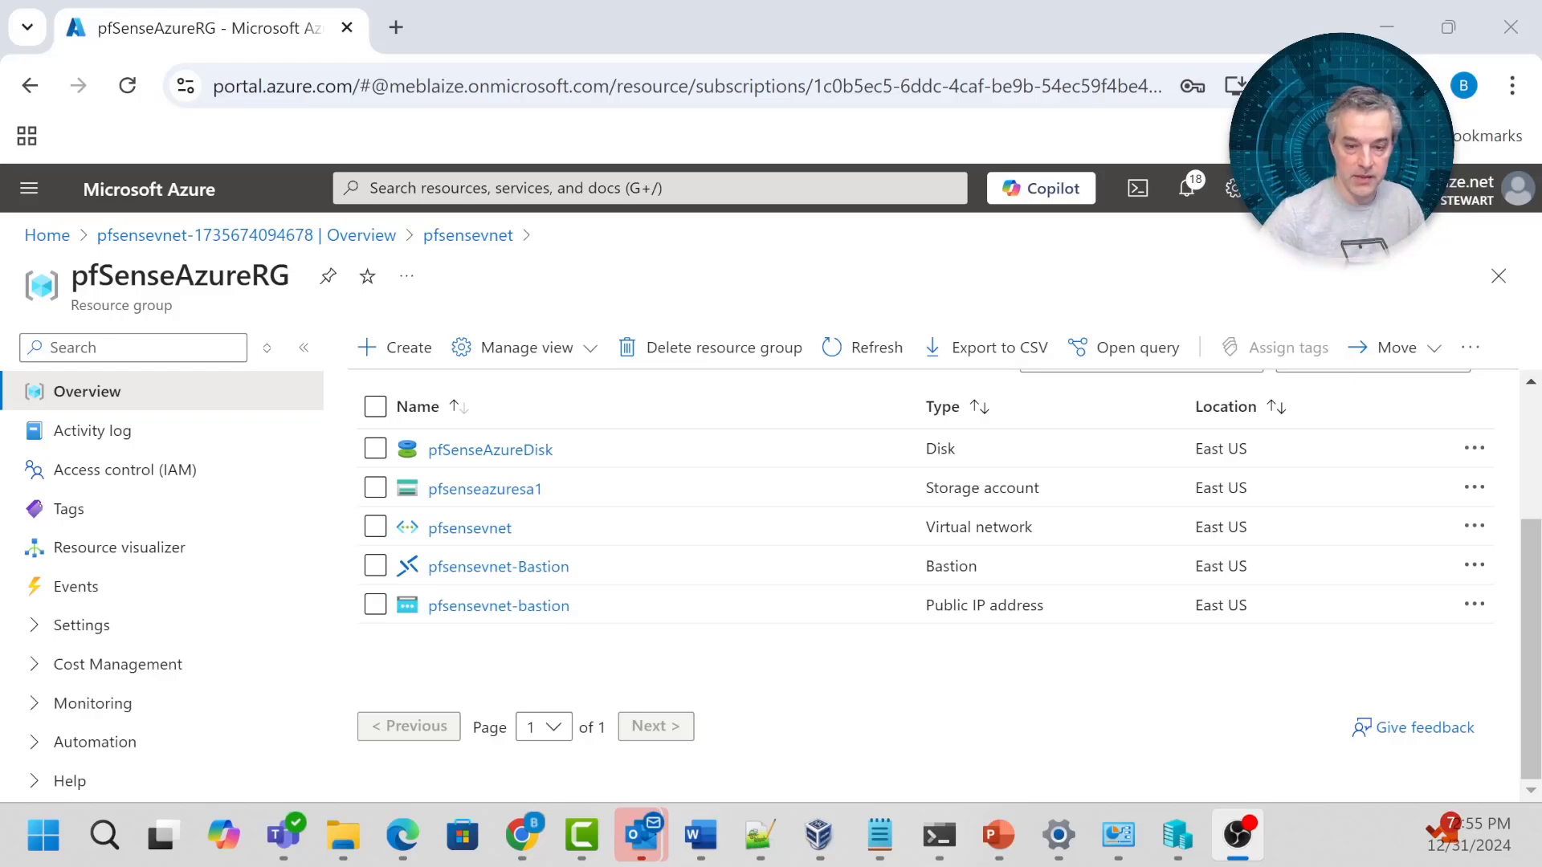
Start creating a new virtual machine from the pfSenseAzureDisk disk.
click(463, 459)
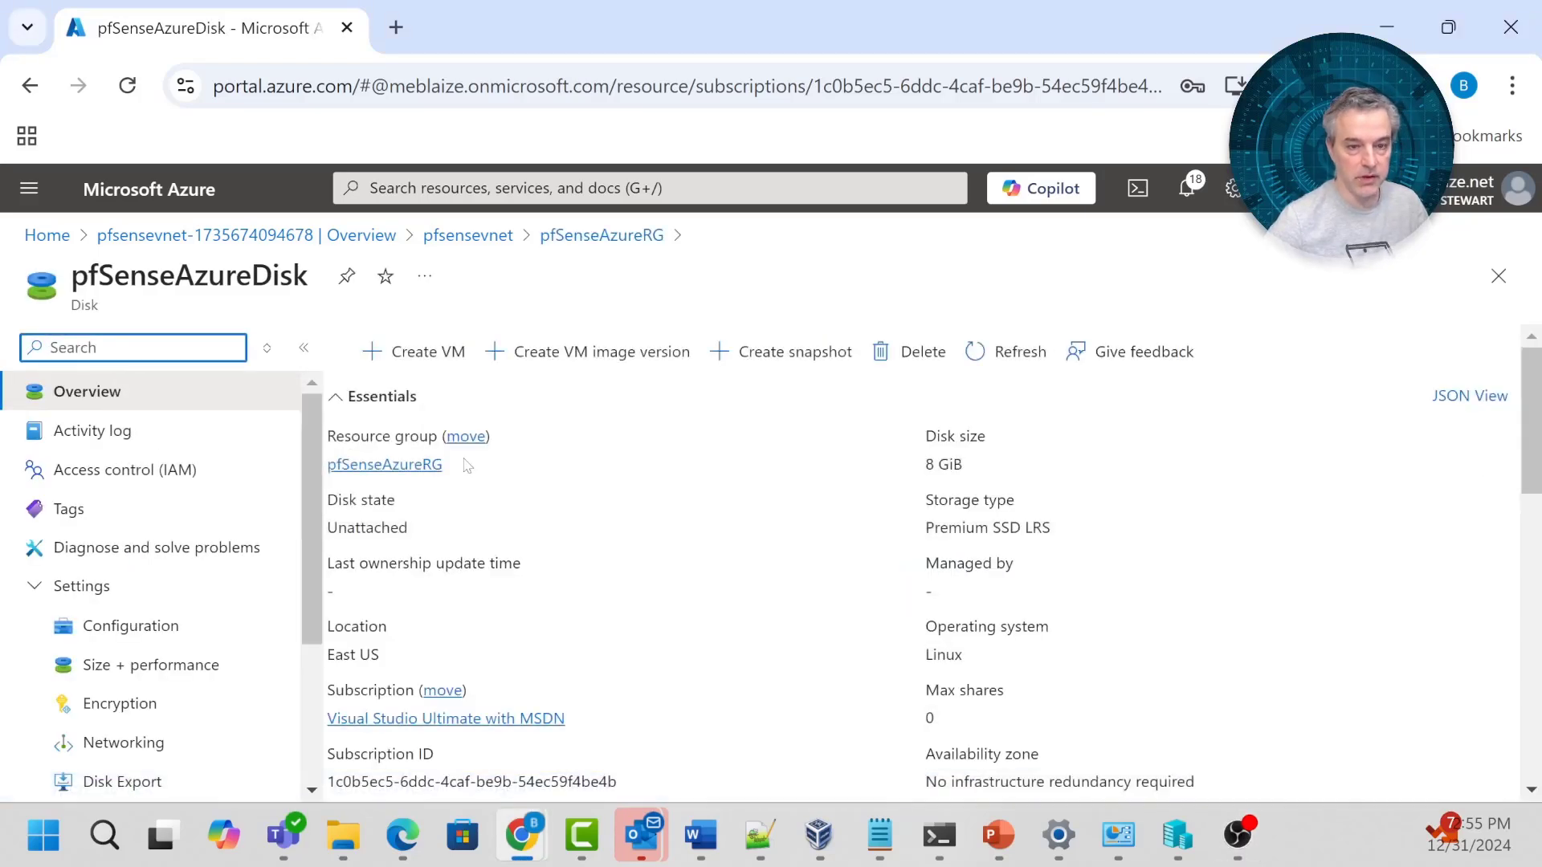
click(411, 352)
scroll(456, 496, down, 3)
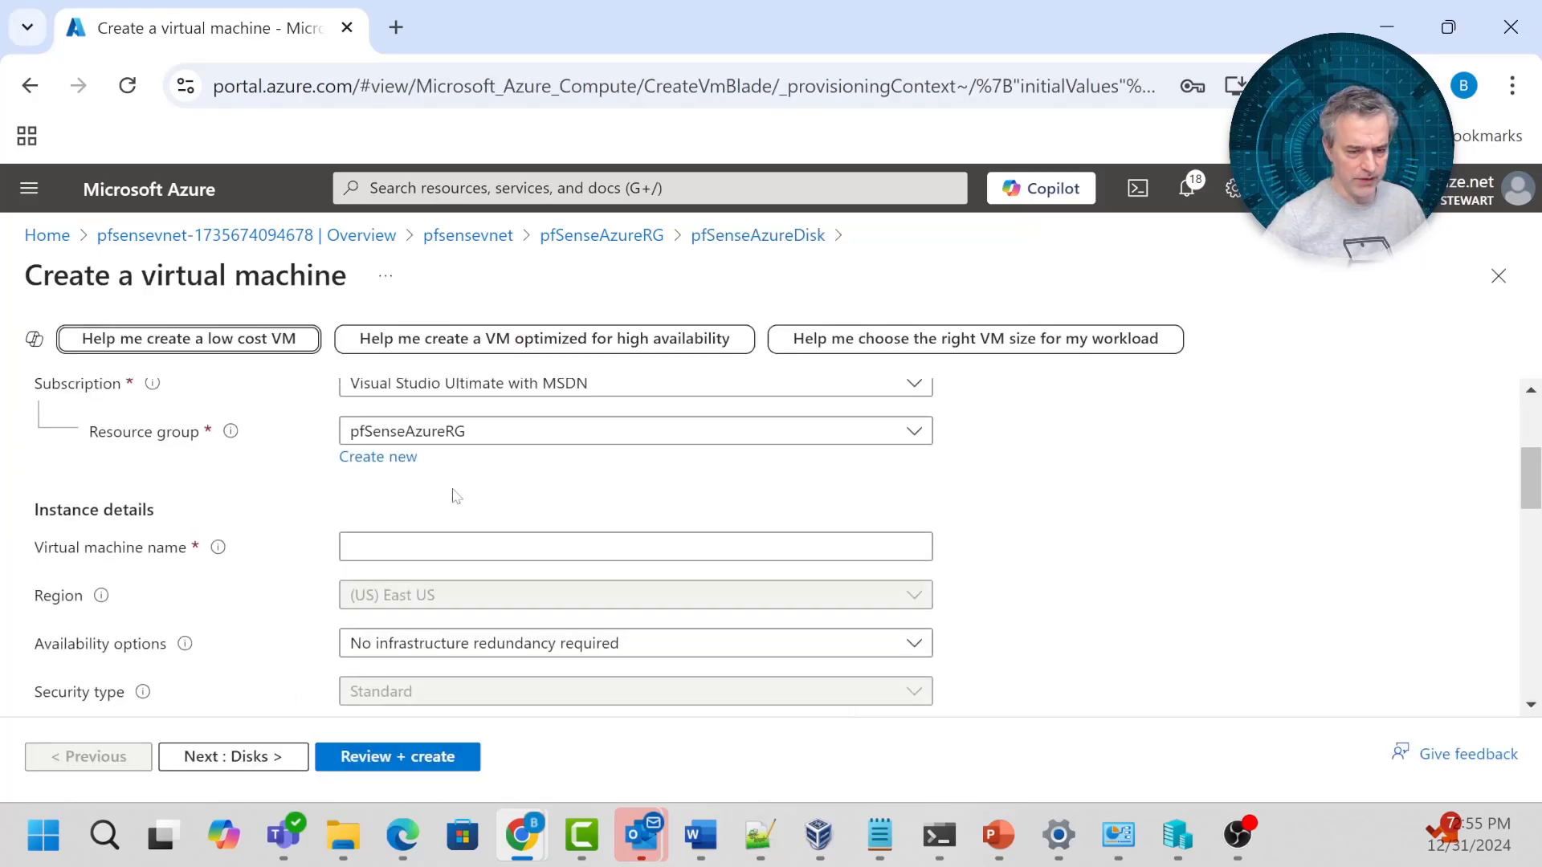
scroll(456, 496, up, 1)
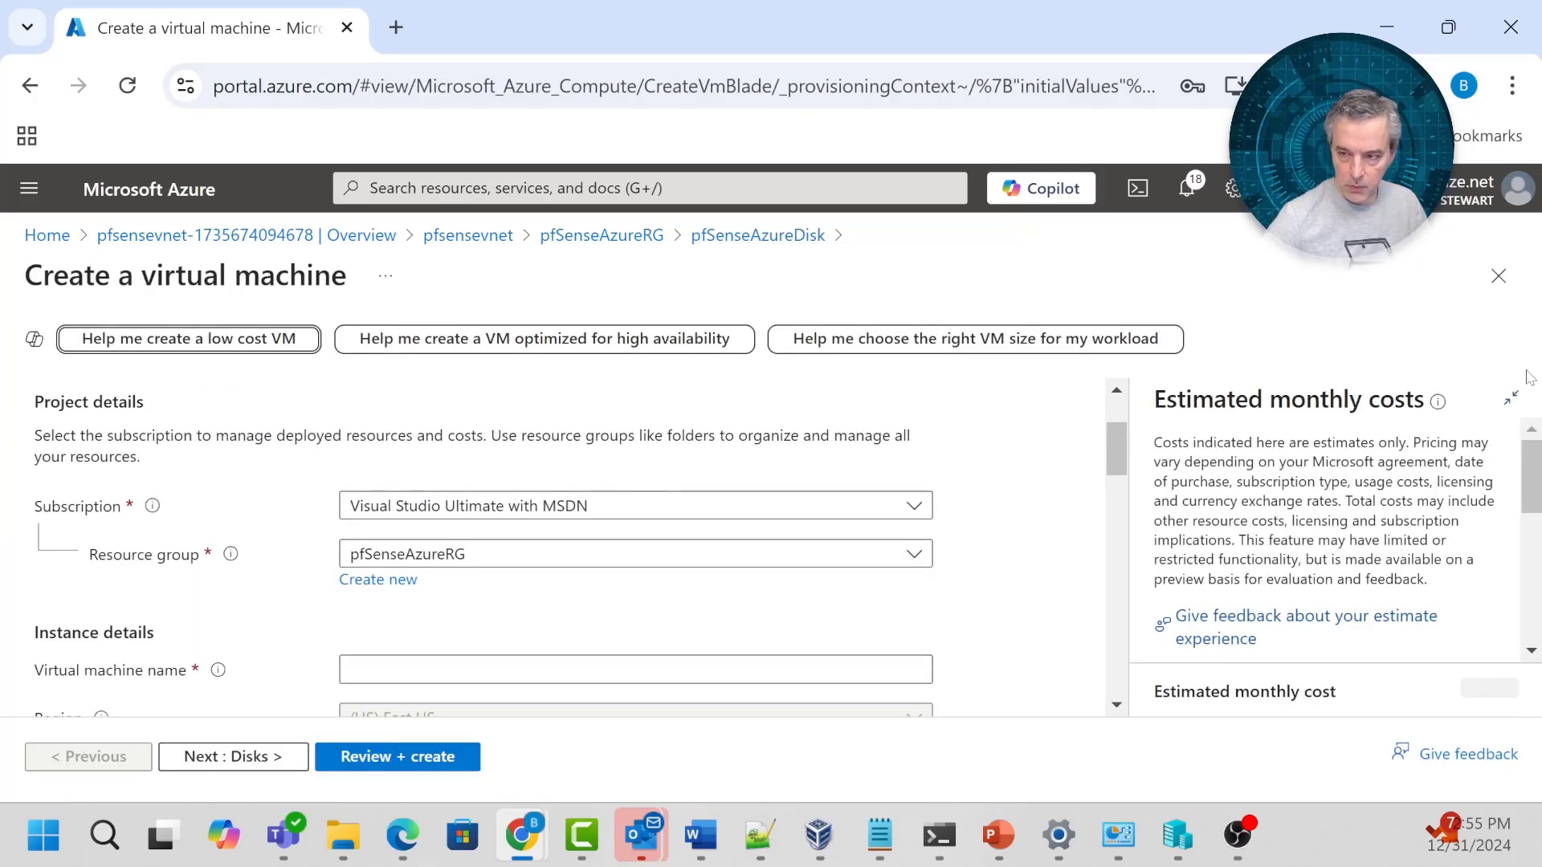
scroll(1076, 495, down, 1)
Name the VM pfSenseVM and set availability to no infrastructure redundancy required.
click(498, 534)
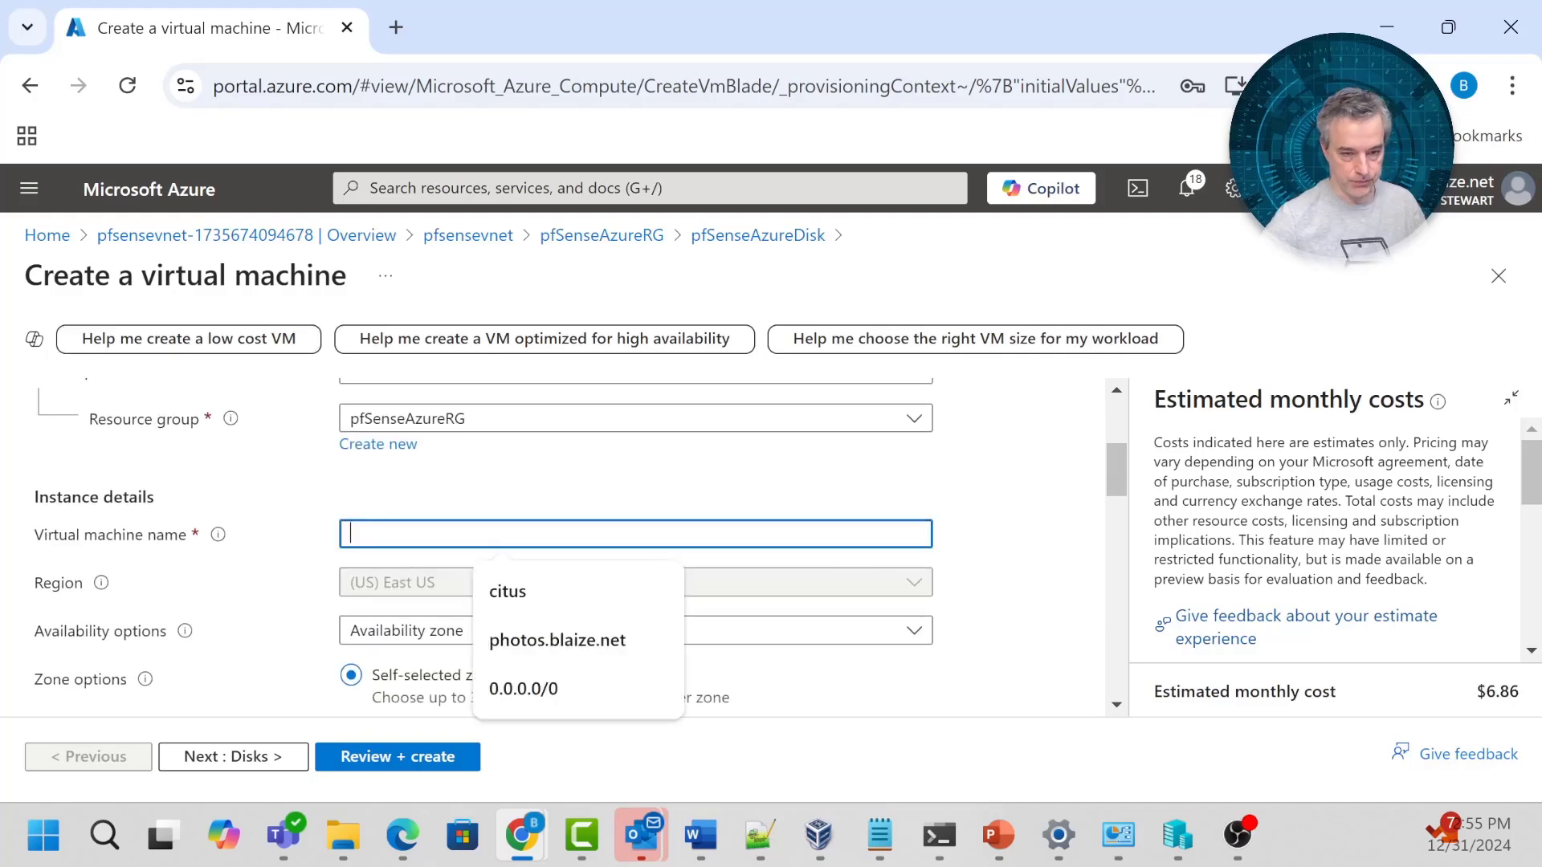
text(pfSen)
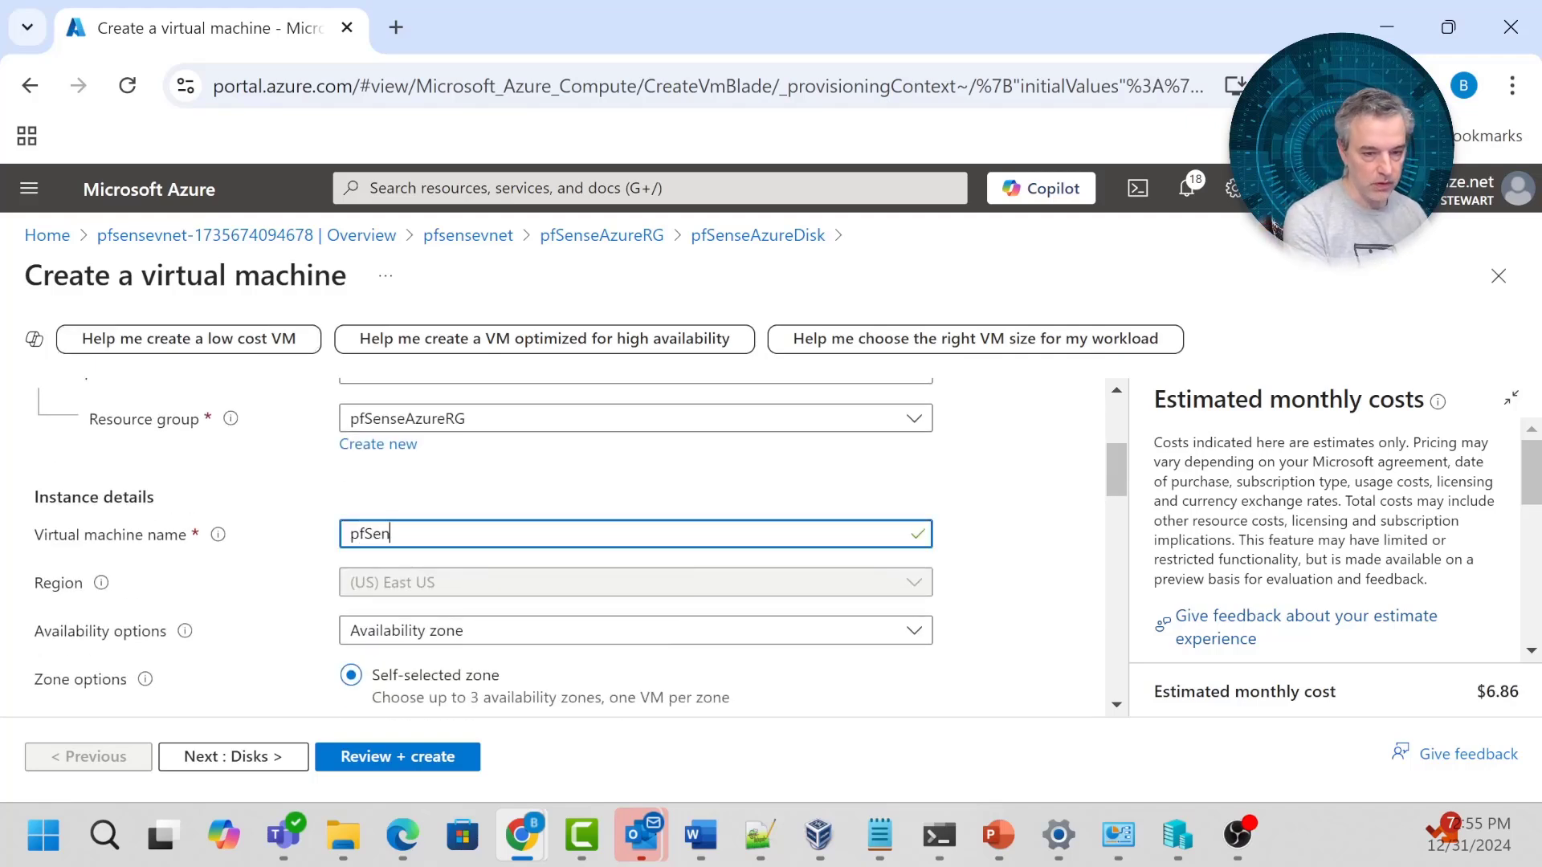
text(seVM)
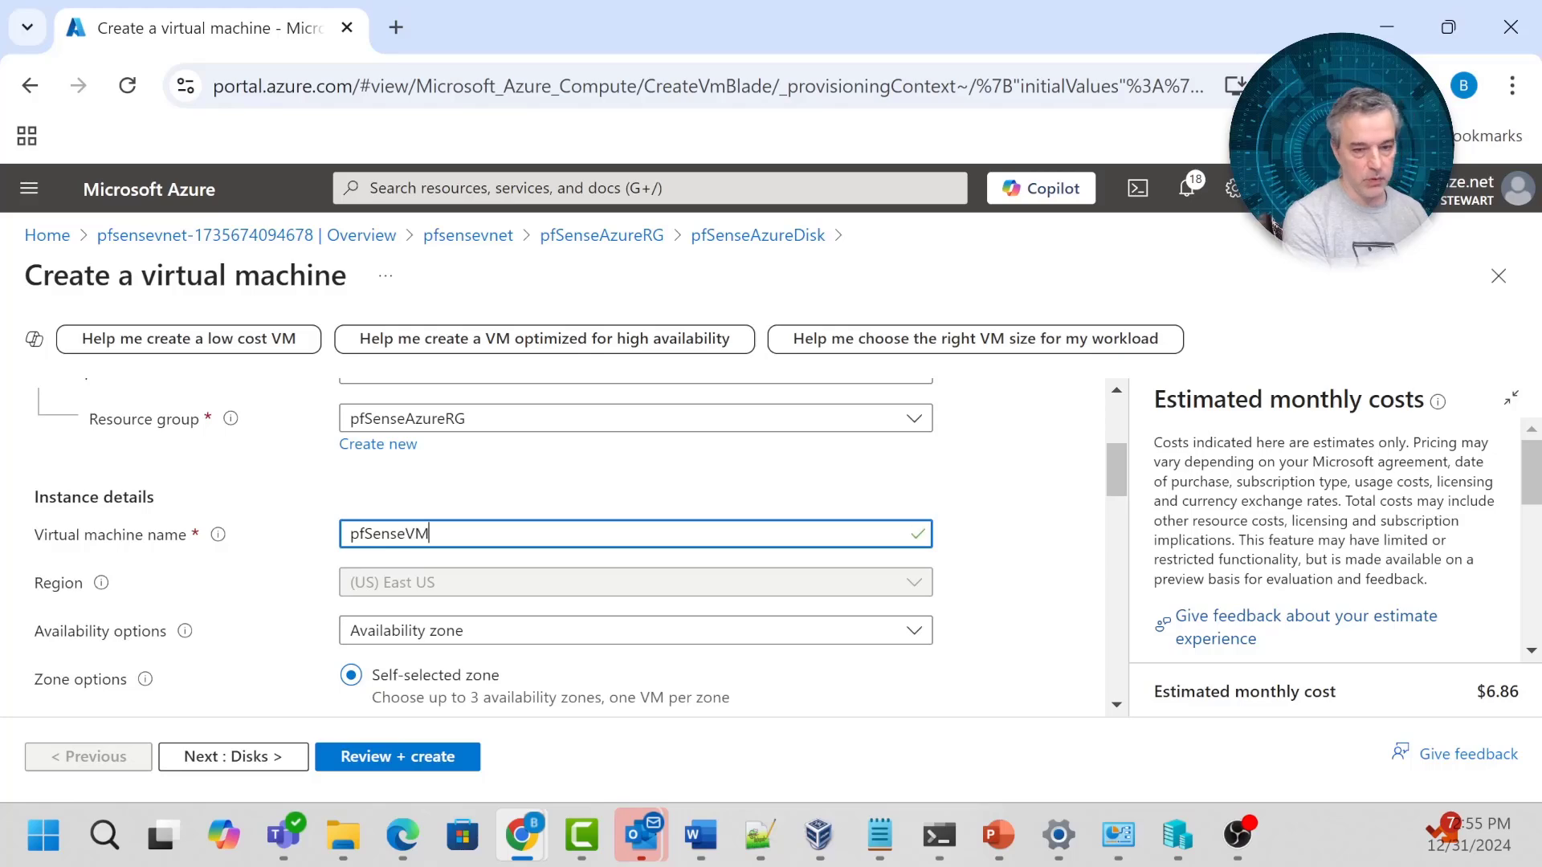
scroll(715, 540, down, 2)
click(715, 492)
click(508, 528)
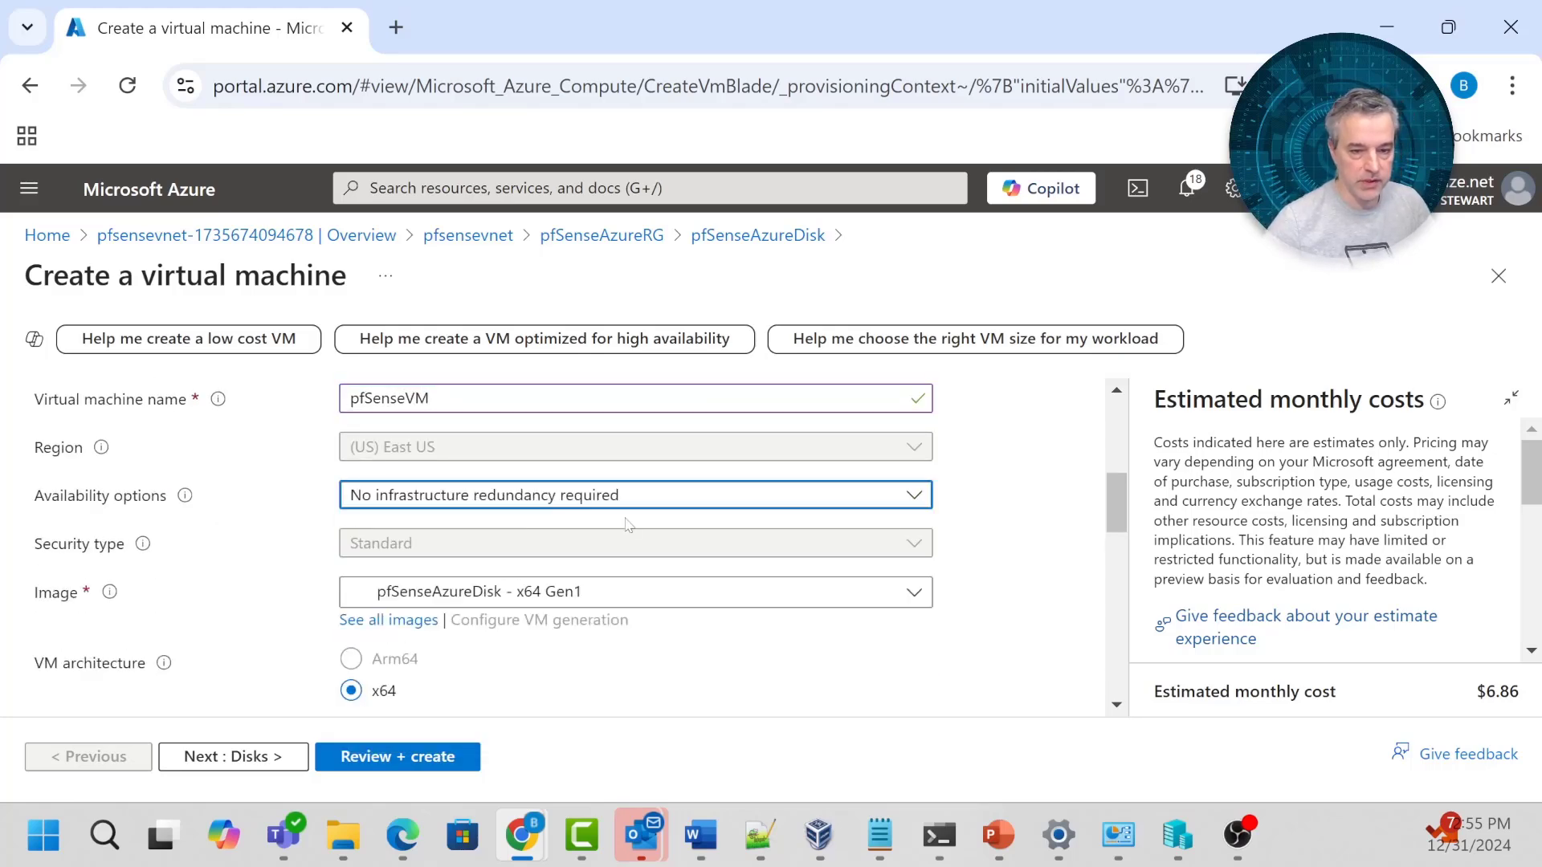
scroll(817, 510, down, 2)
scroll(405, 529, down, 2)
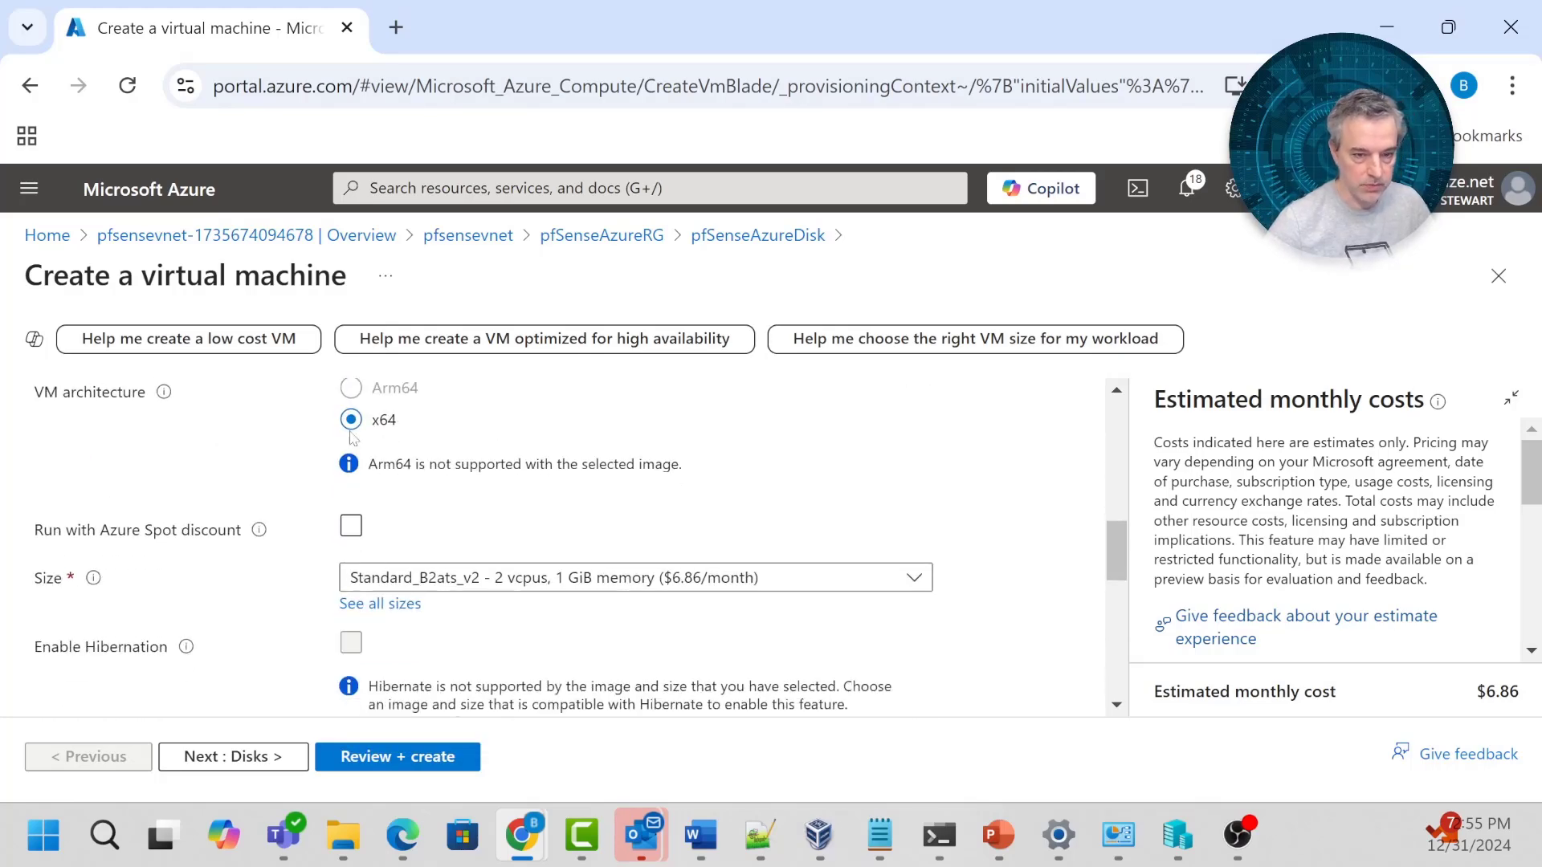
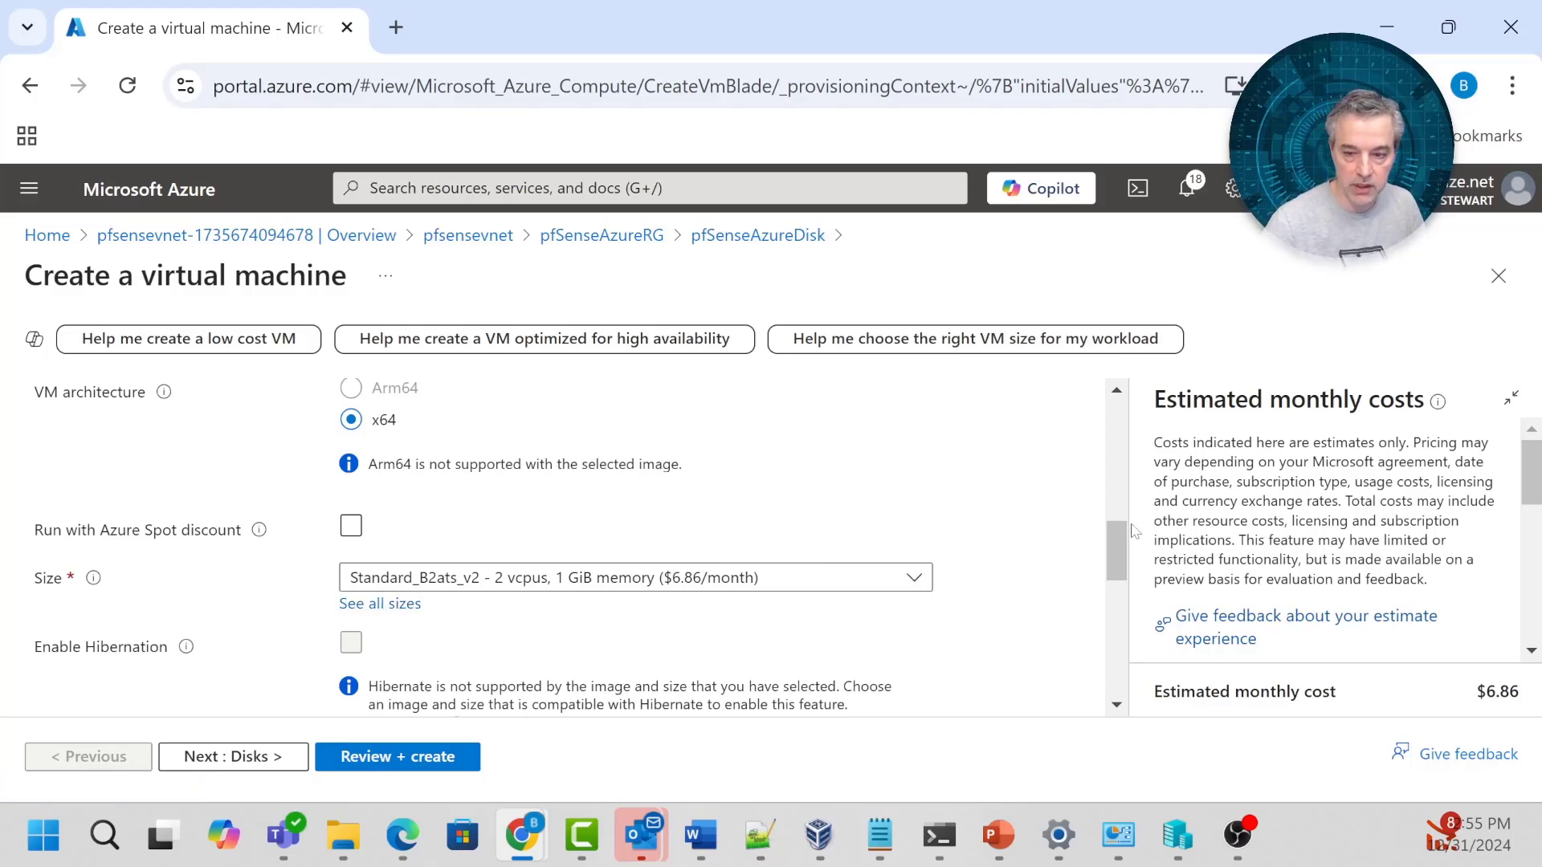
Set public inbound ports to None and the license type to Other.
scroll(1052, 543, down, 1)
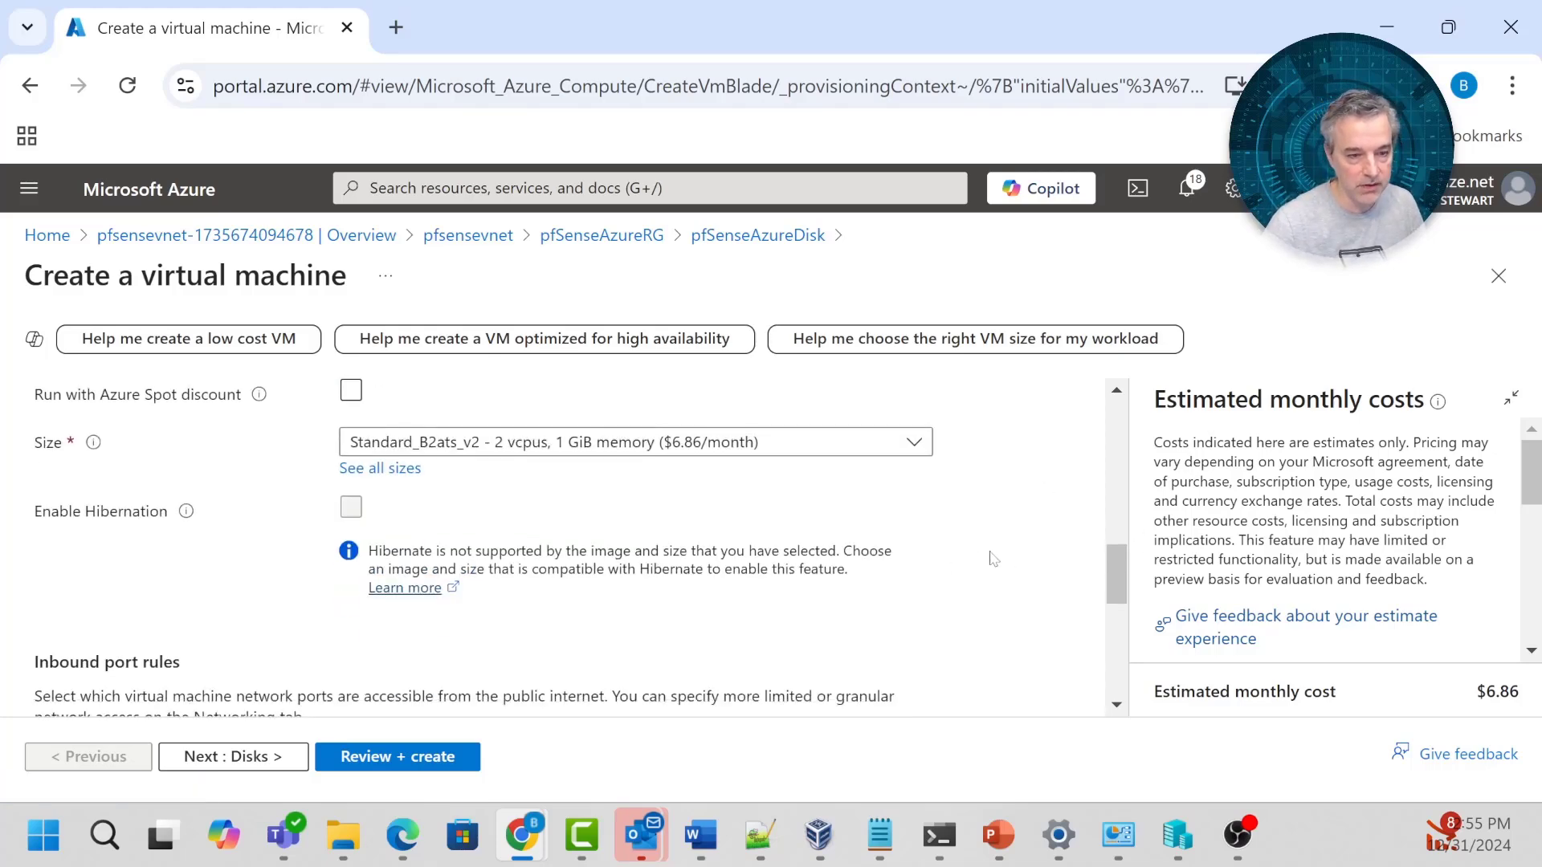
scroll(999, 562, down, 1)
scroll(999, 562, down, 1)
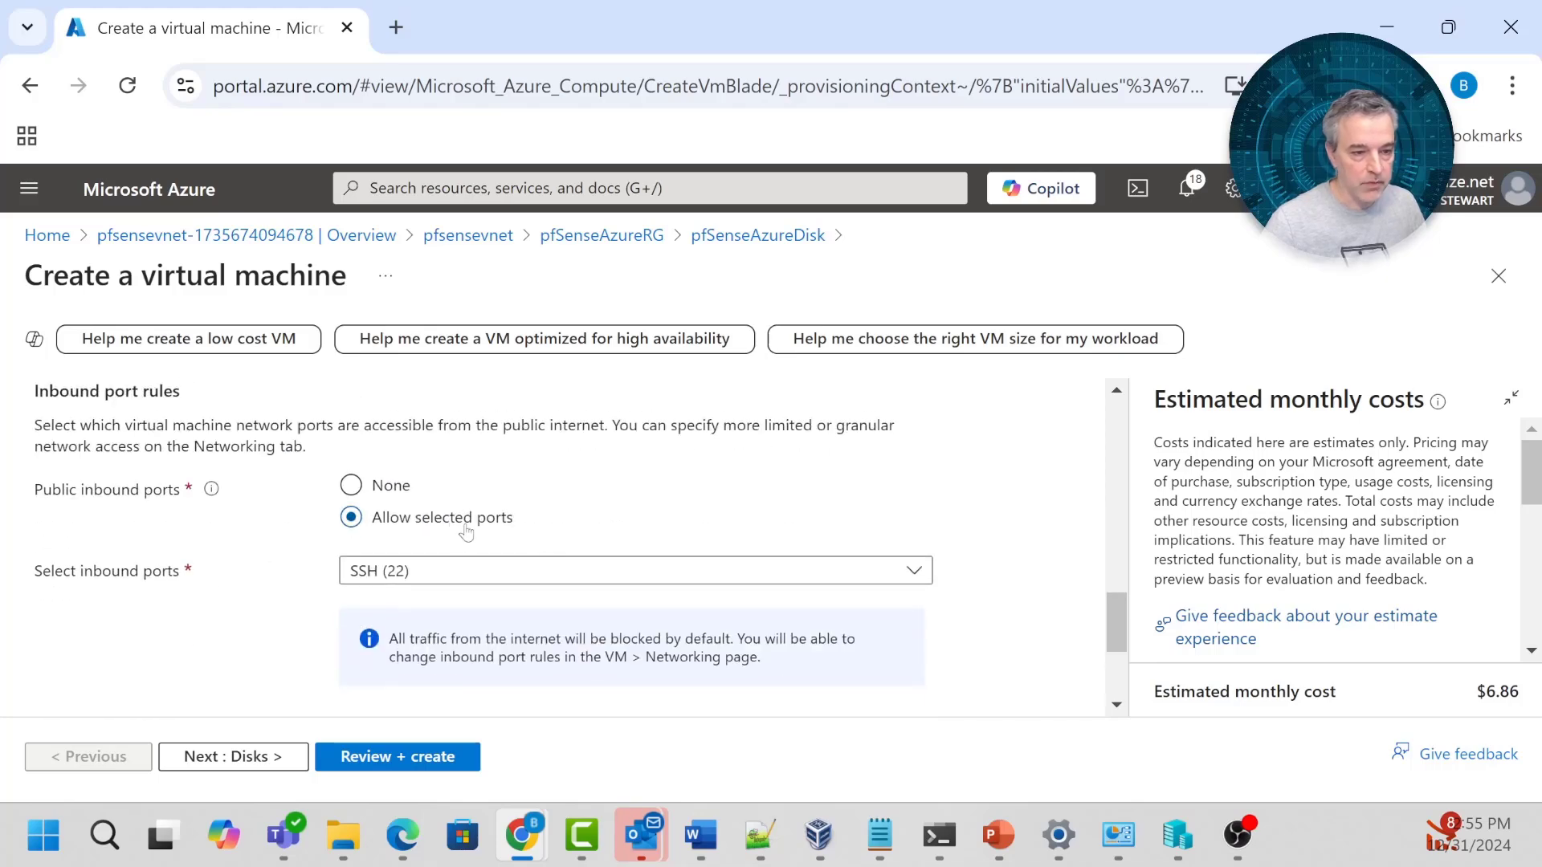
scroll(999, 562, up, 1)
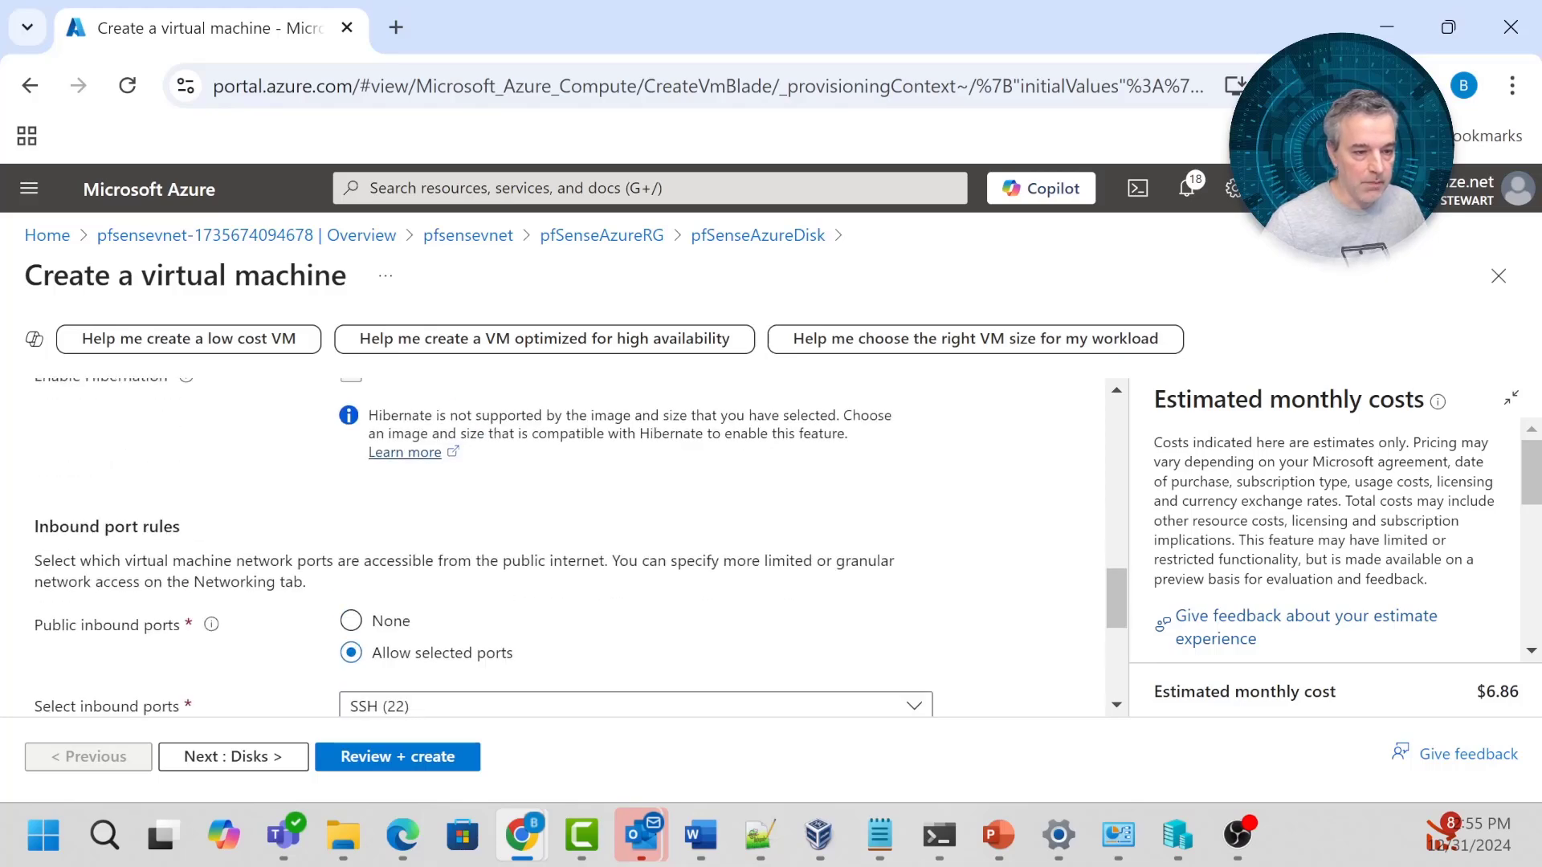
click(349, 633)
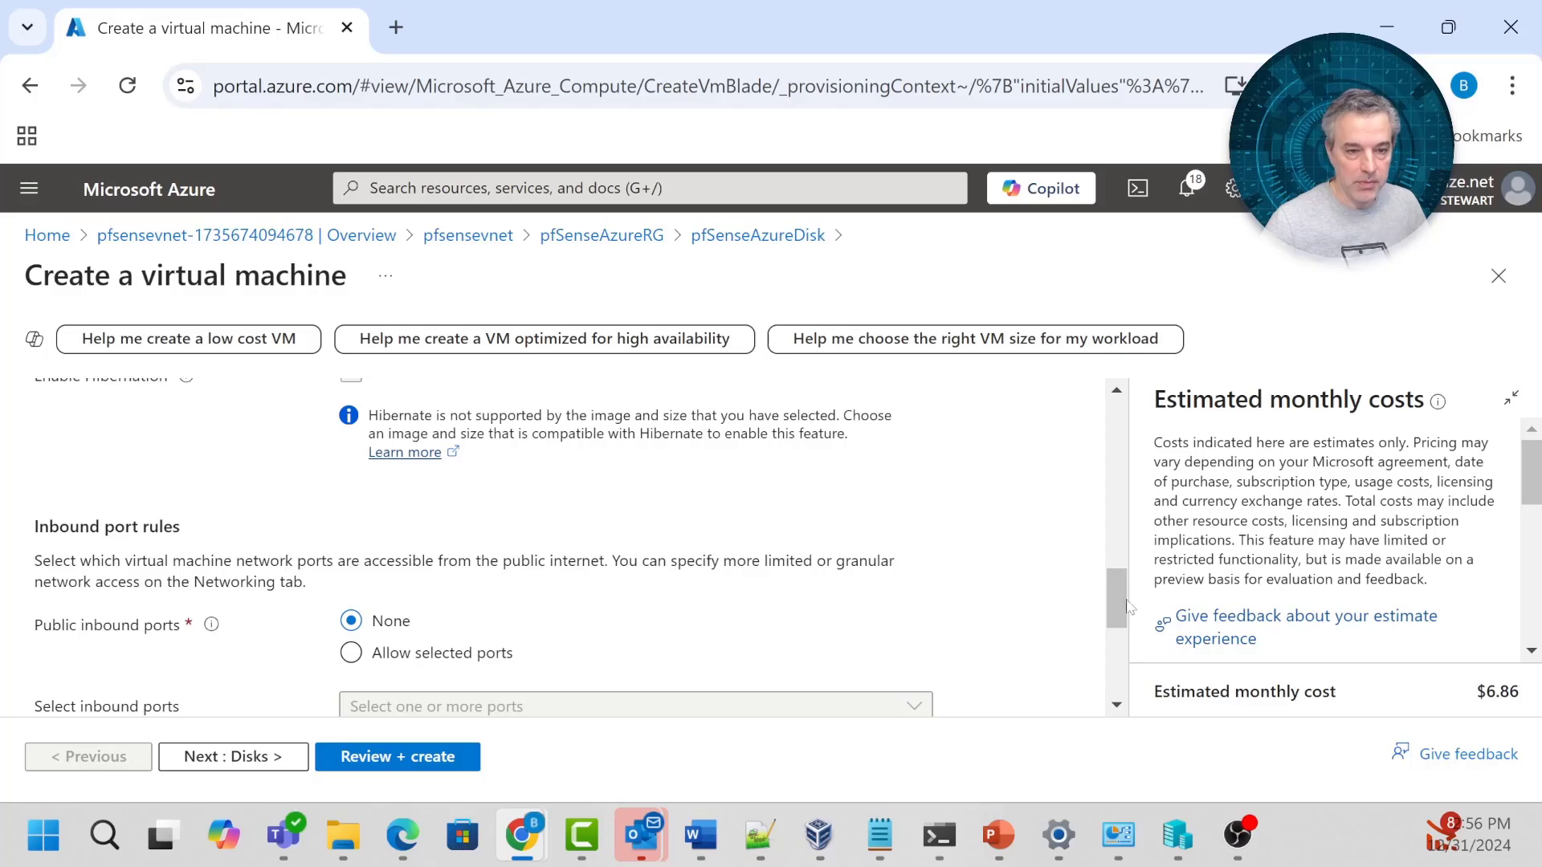
drag(1128, 606, 1111, 664)
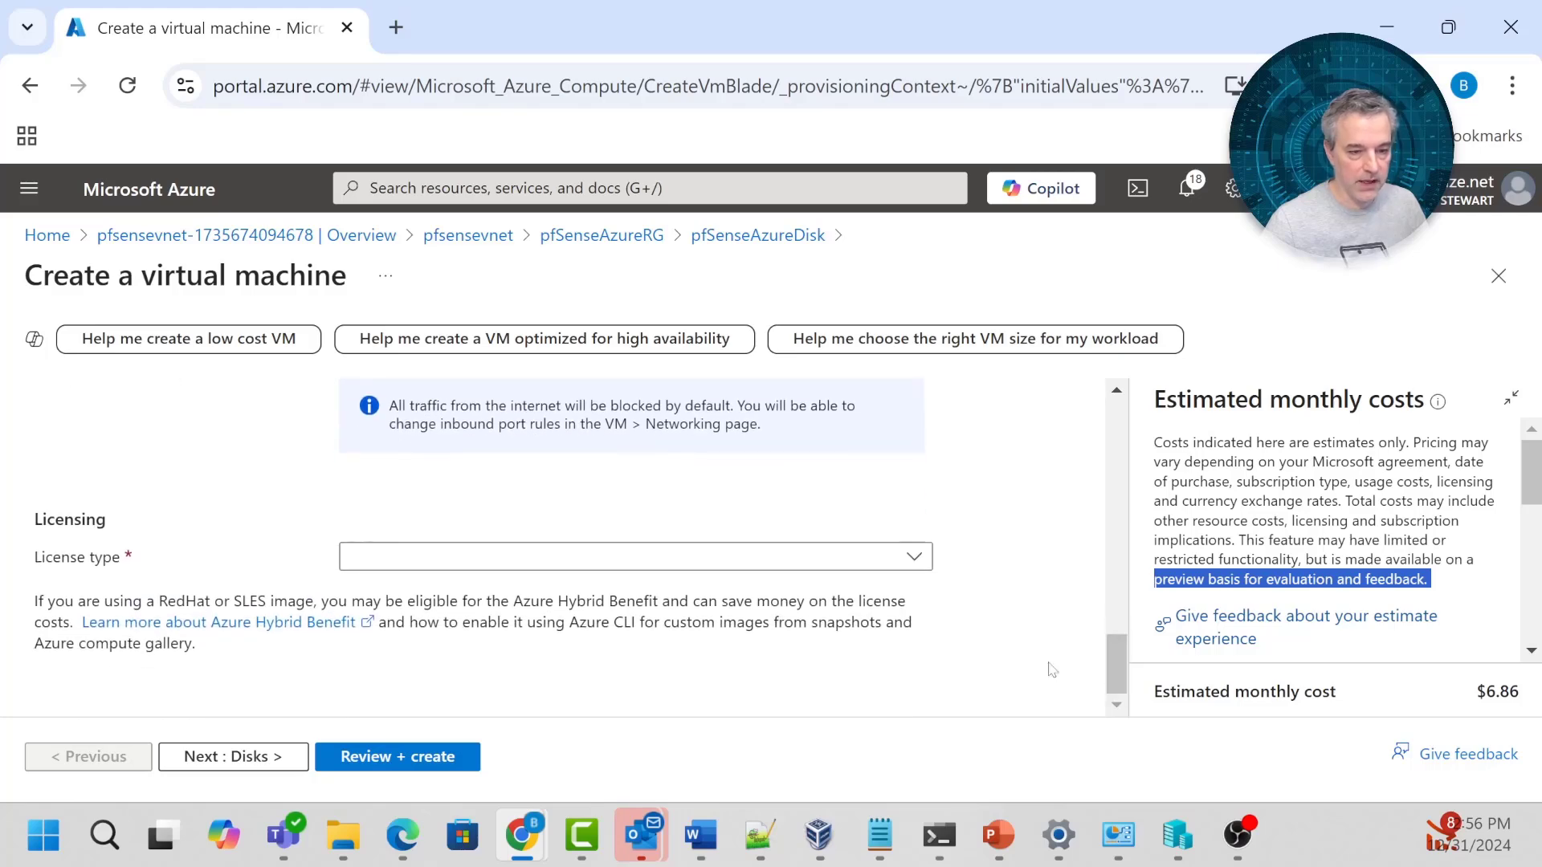
click(830, 562)
click(650, 592)
Move through Disks to Networking and put the NIC on the WAN (10.0.0.0/24) subnet.
click(246, 761)
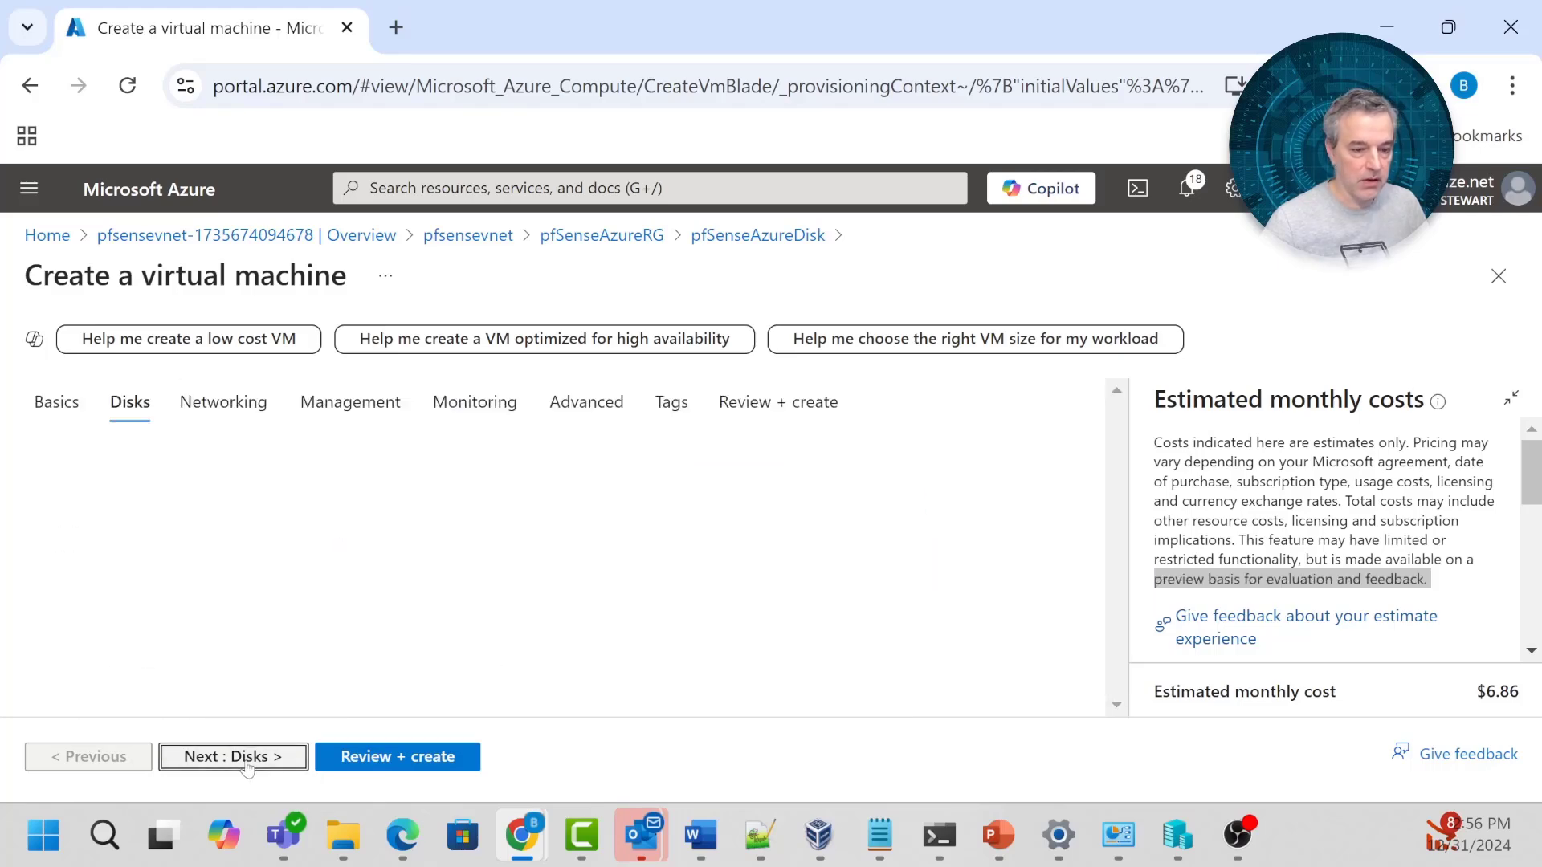
click(246, 759)
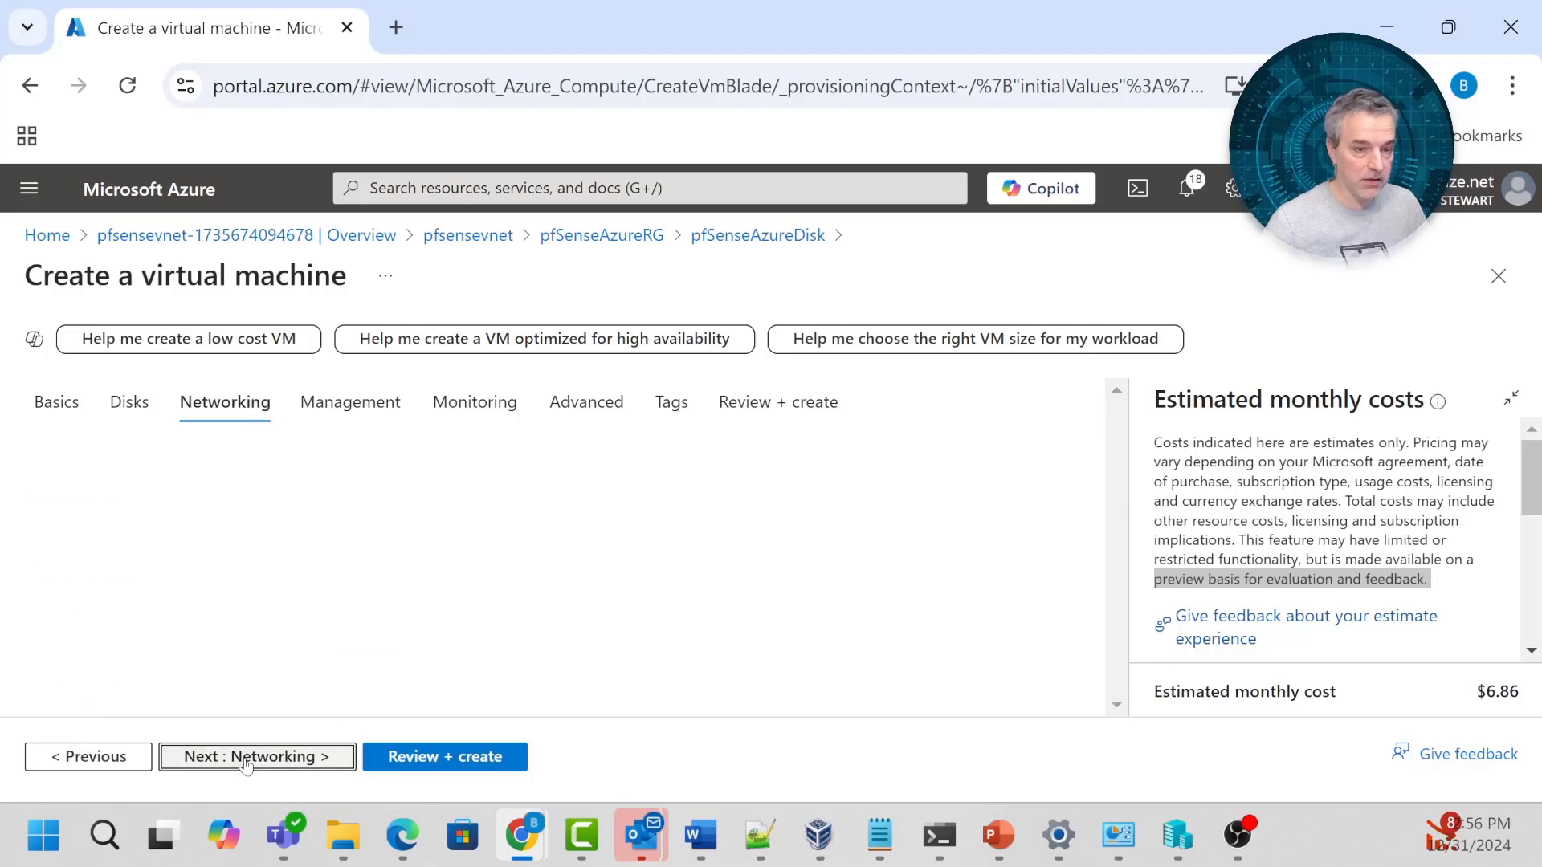
scroll(918, 554, down, 1)
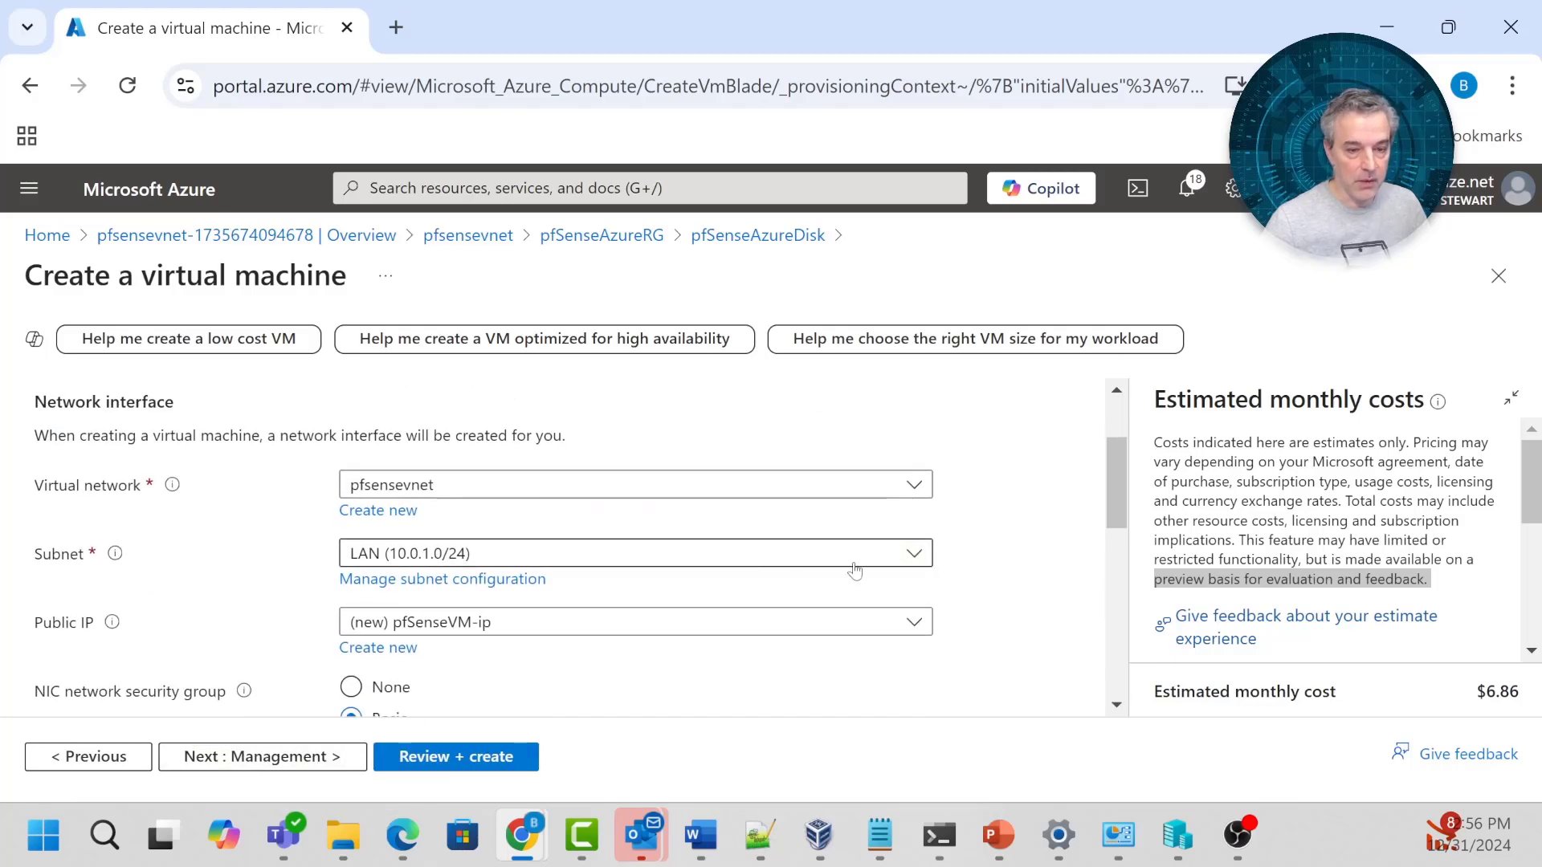
click(918, 554)
click(465, 673)
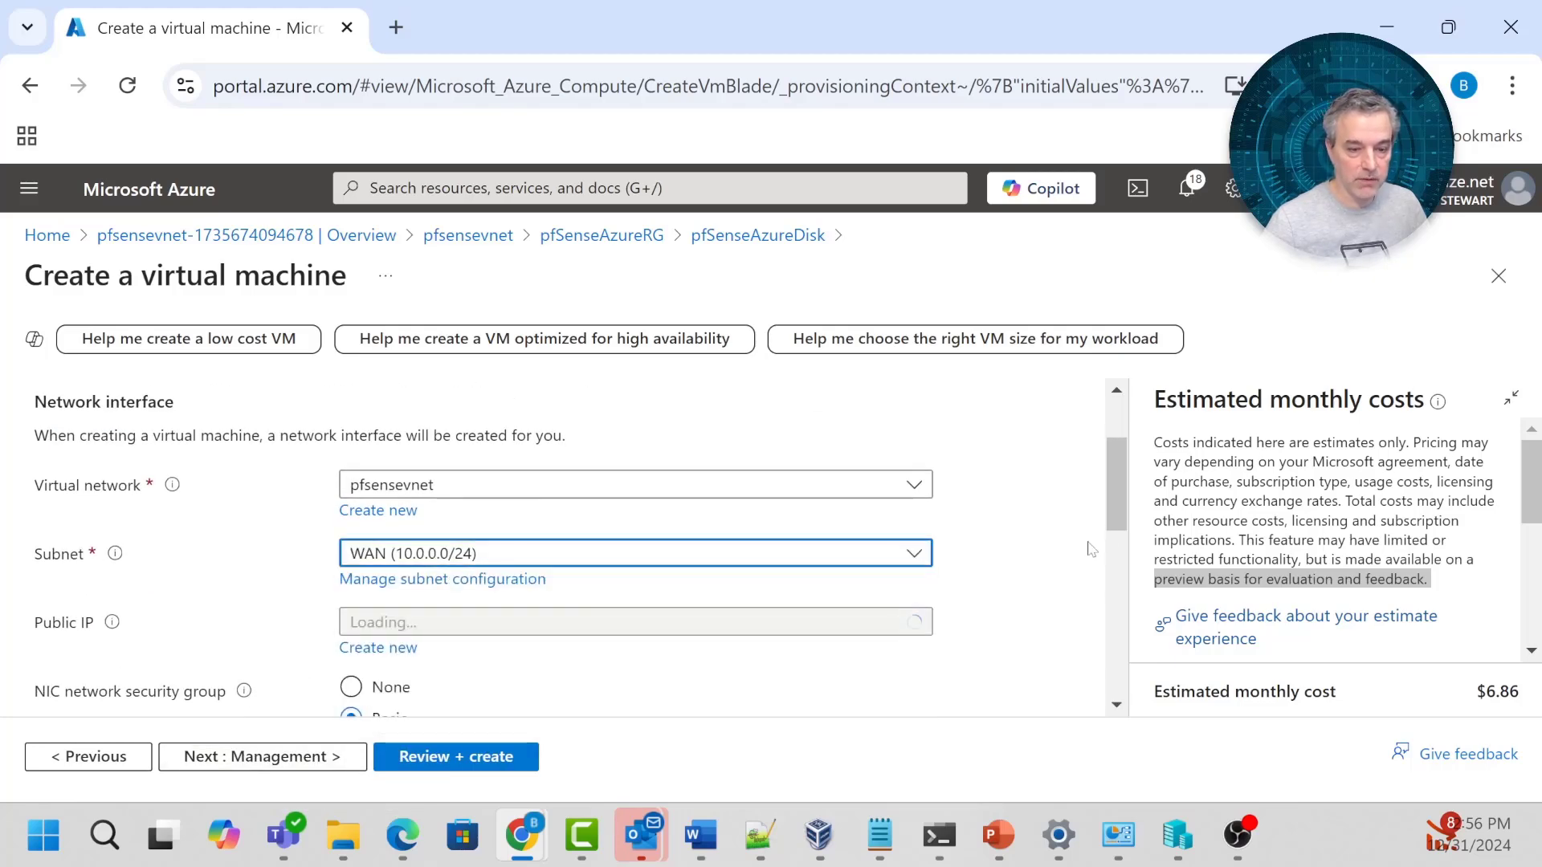
Set the NIC network security group to None.
scroll(1040, 562, down, 2)
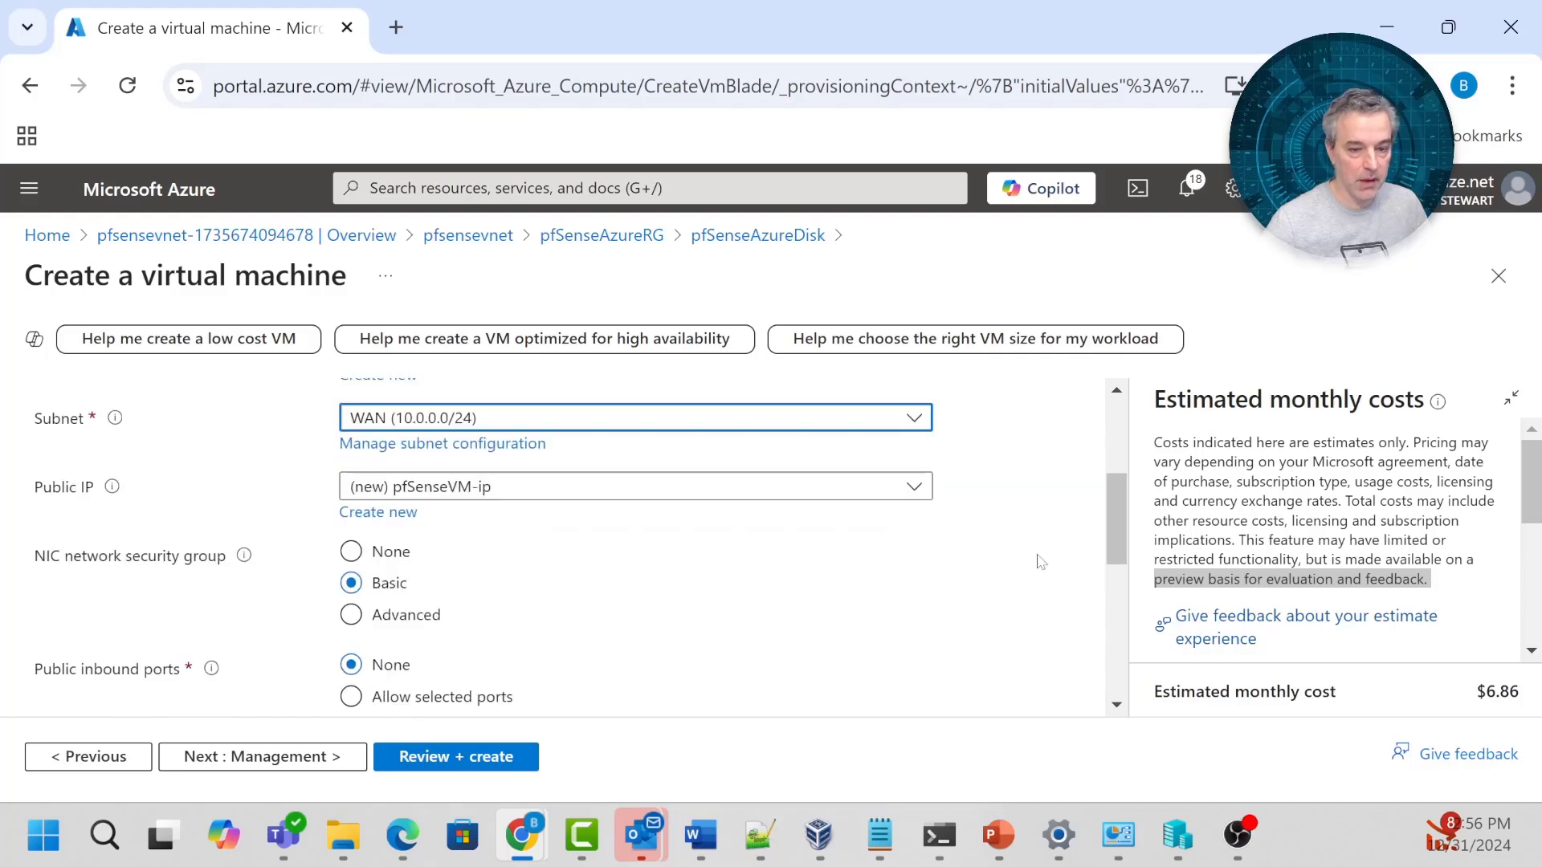
click(366, 554)
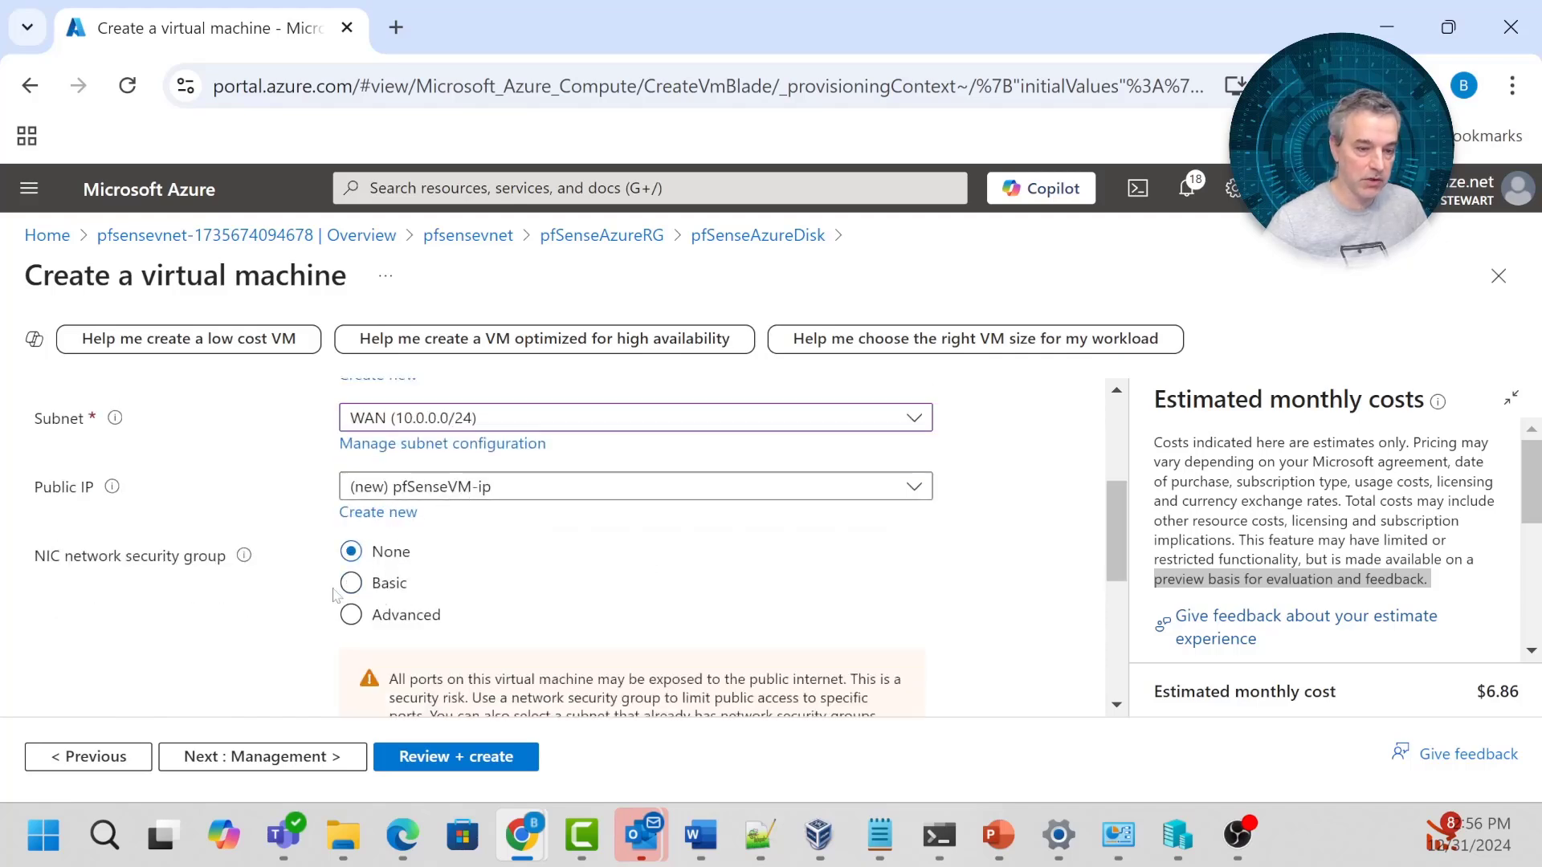
scroll(584, 579, down, 2)
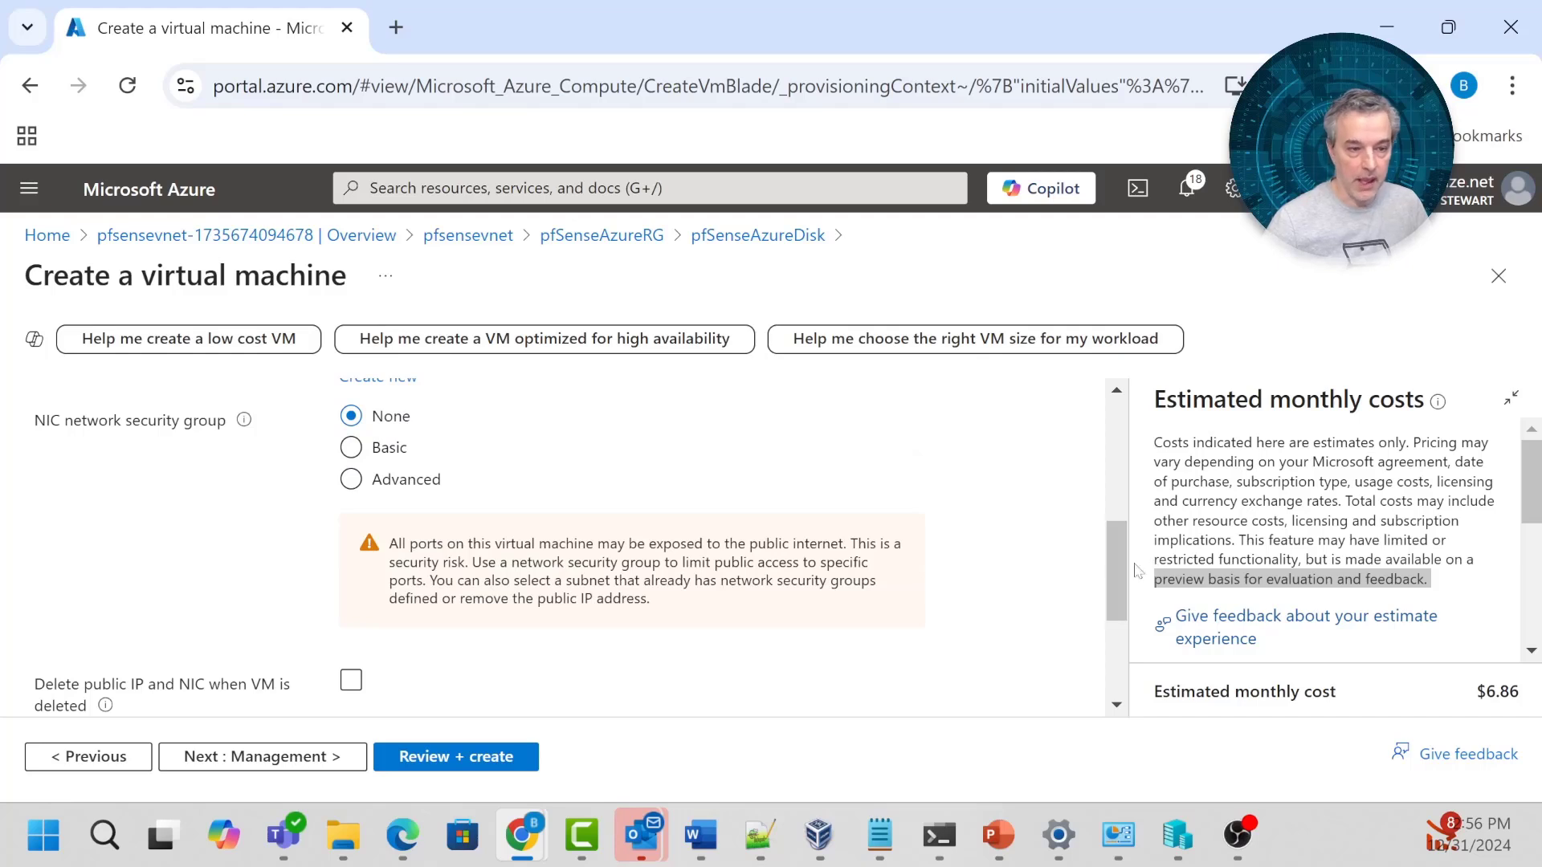
drag(1115, 554, 1040, 654)
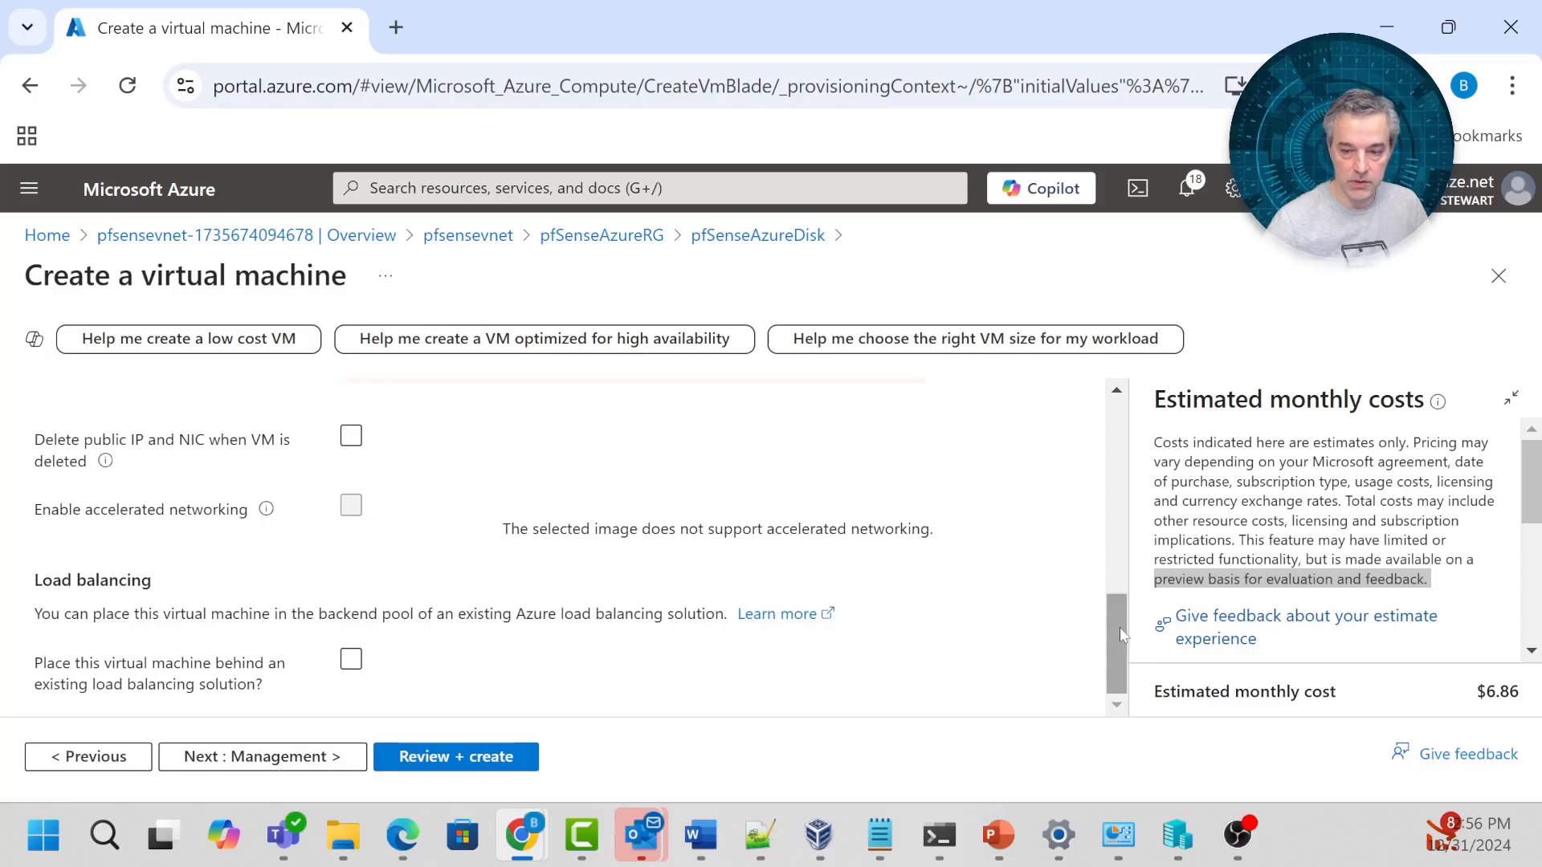
drag(1116, 643, 1127, 442)
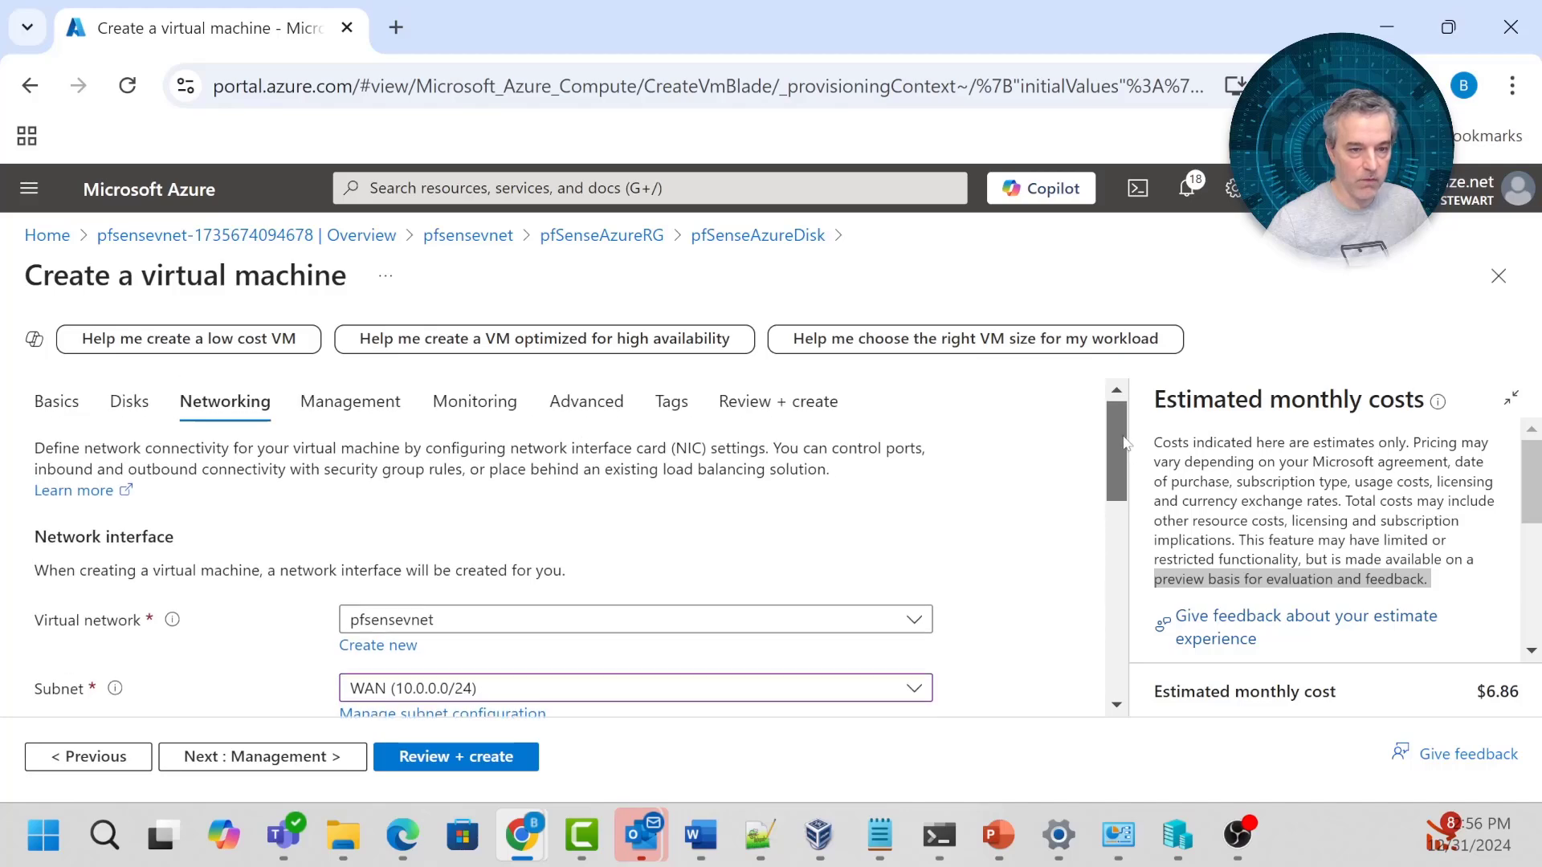
Step through the Management, Monitoring and Advanced tabs with default settings.
click(357, 406)
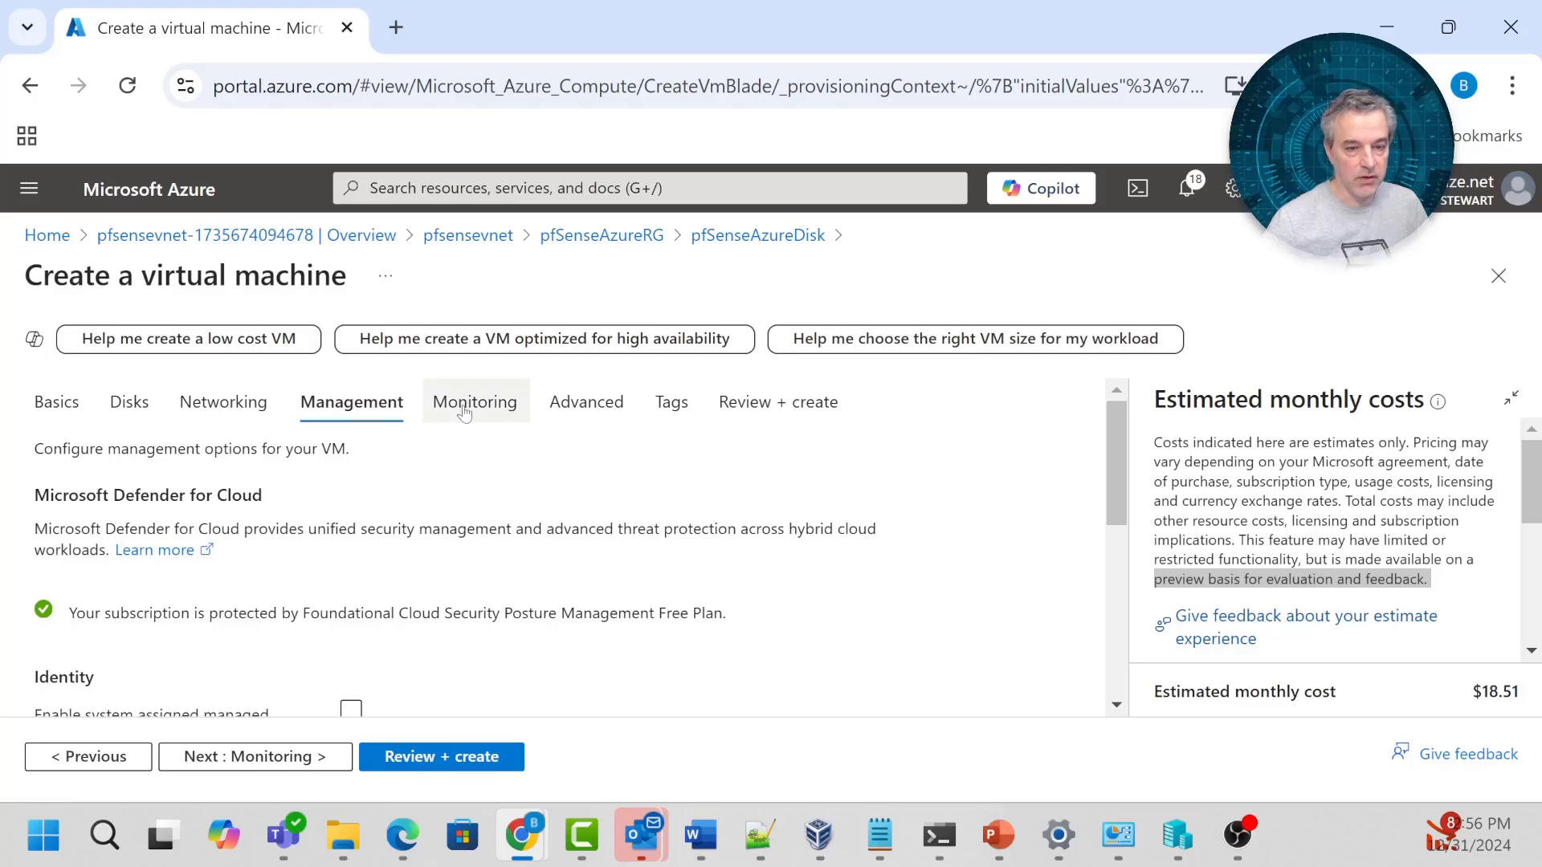
scroll(1077, 610, down, 6)
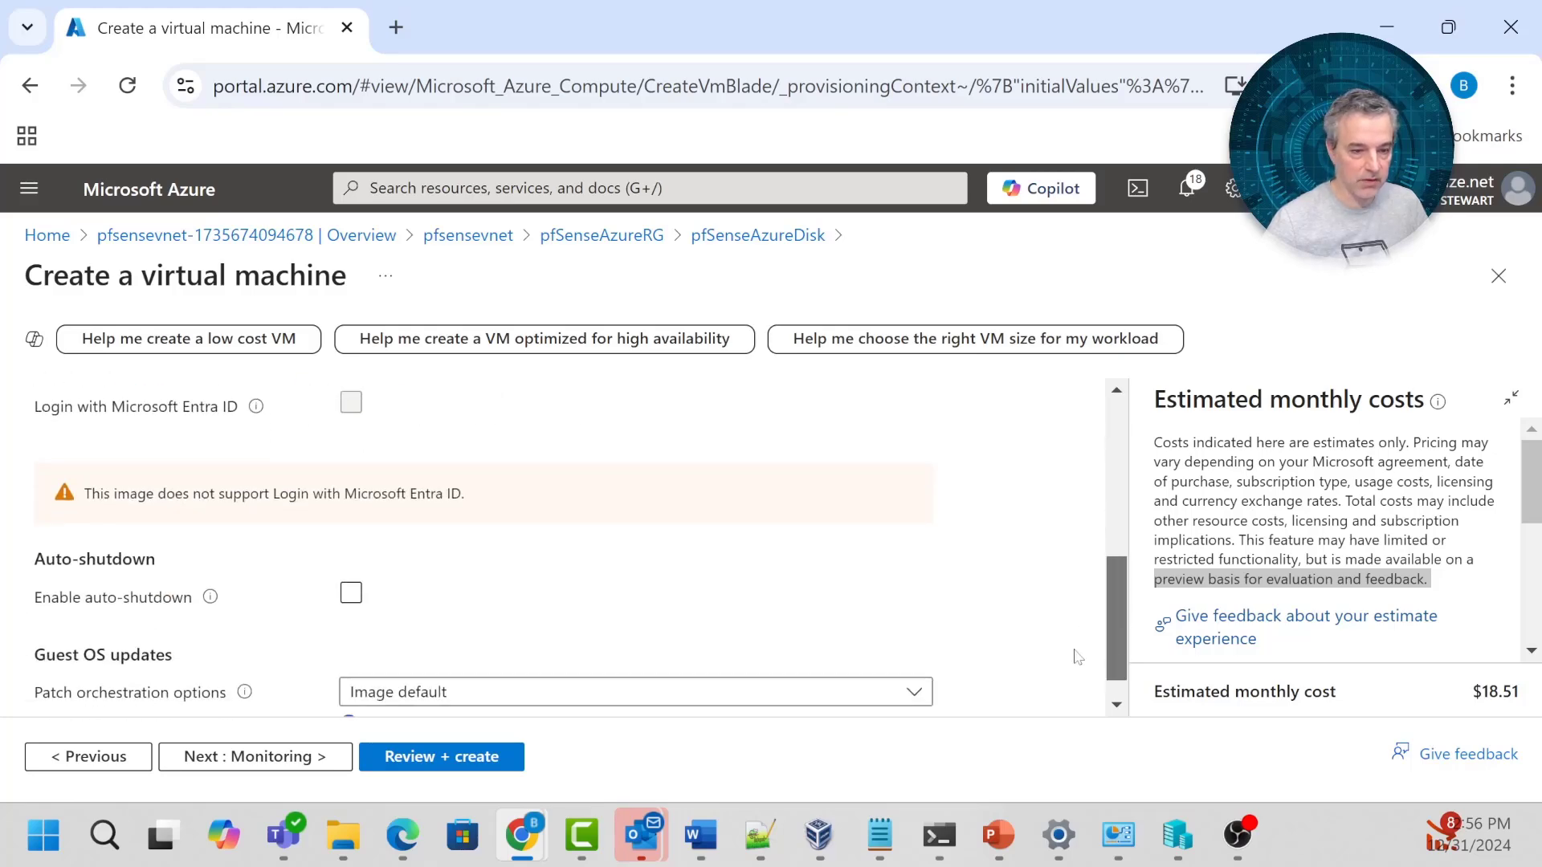
scroll(1060, 562, up, 8)
click(476, 402)
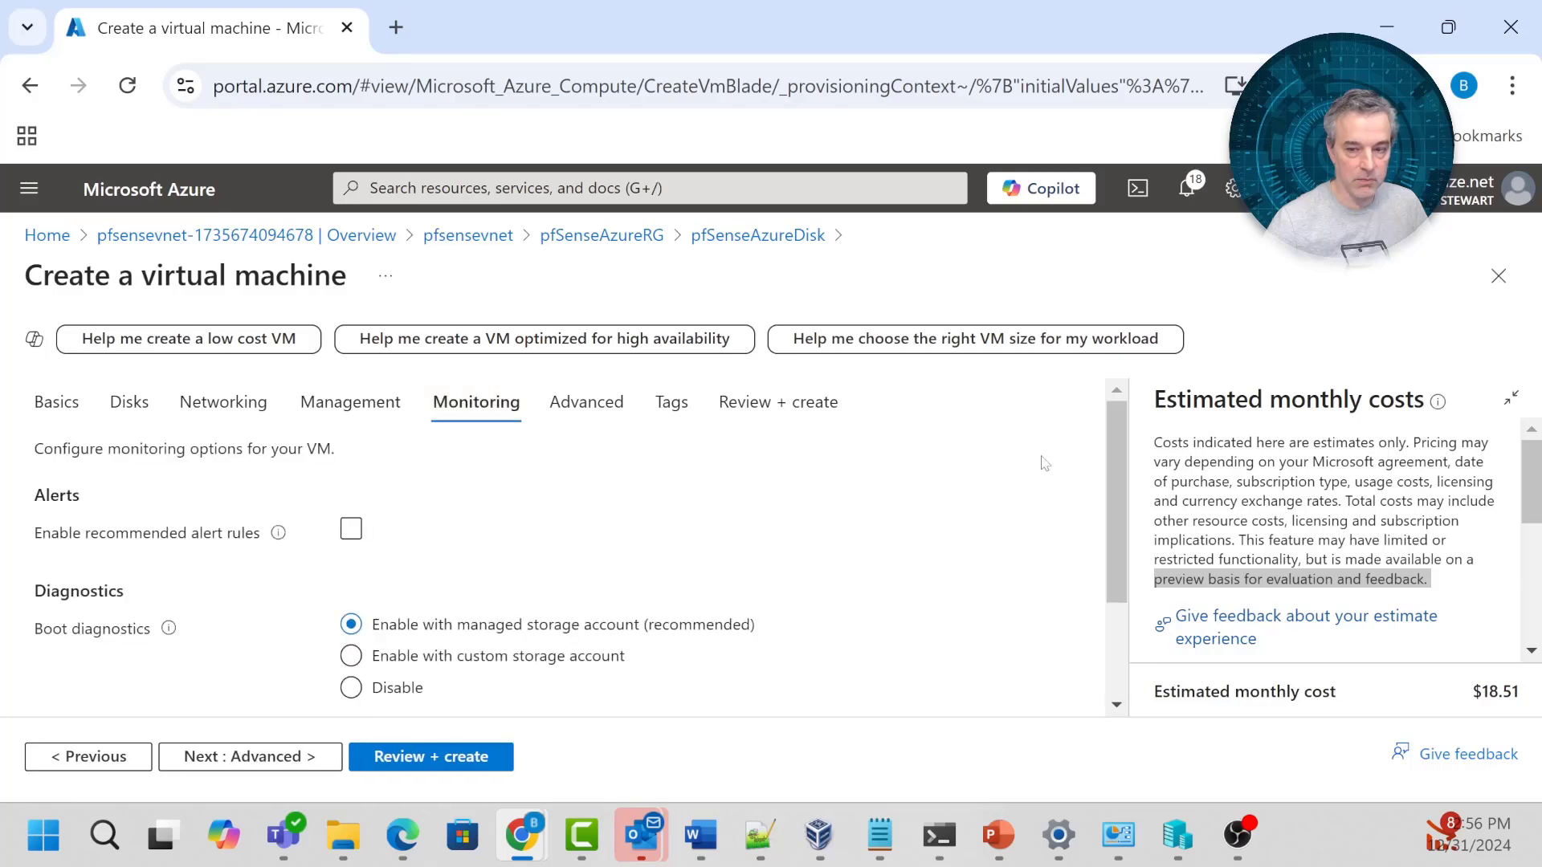
scroll(1115, 555, down, 3)
drag(1110, 585, 1114, 434)
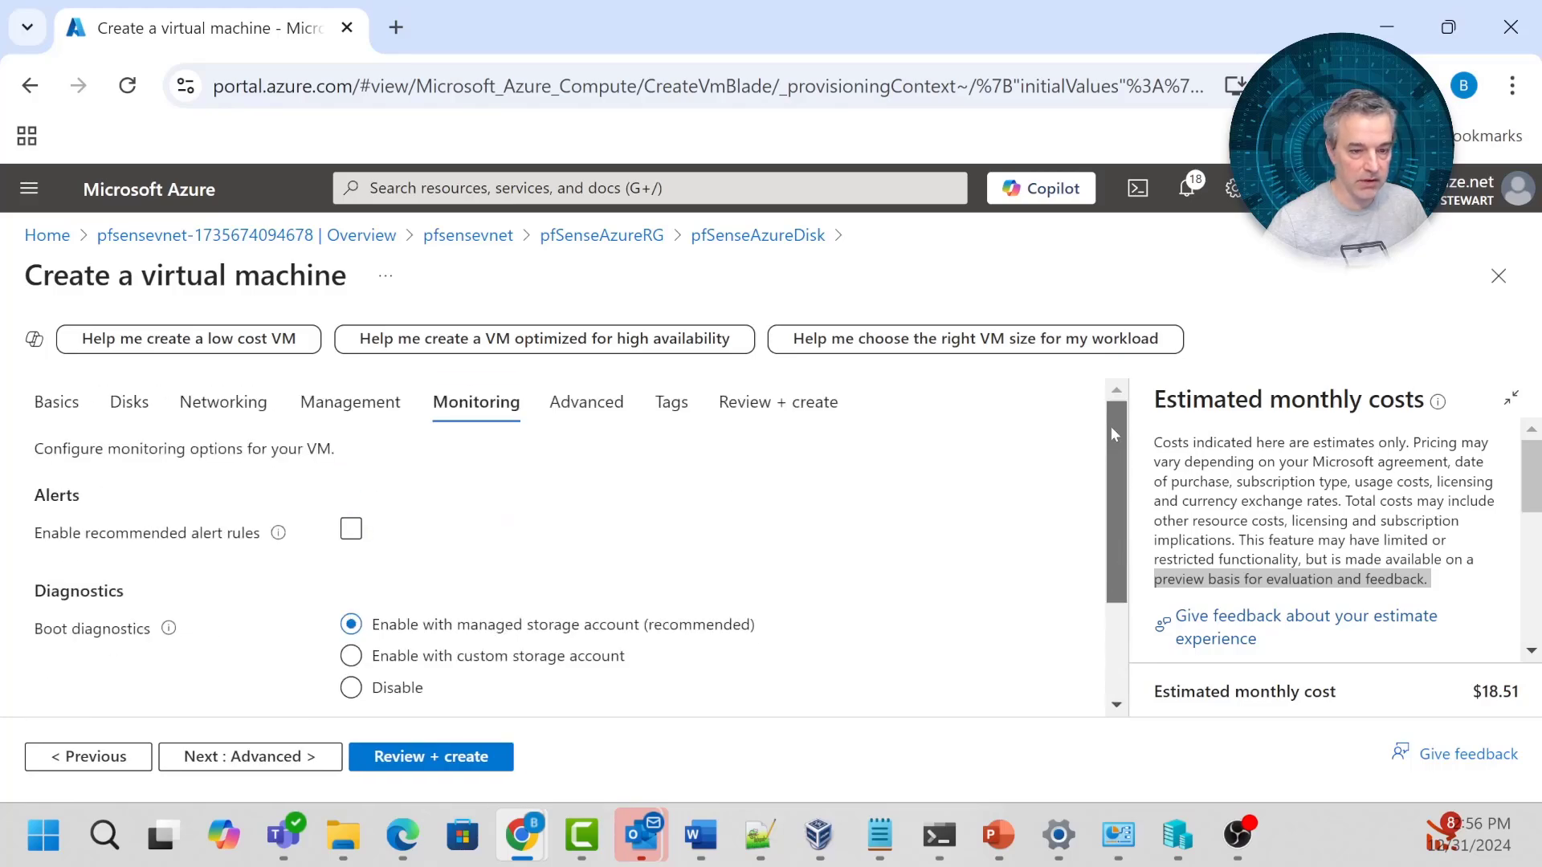
drag(586, 403, 594, 403)
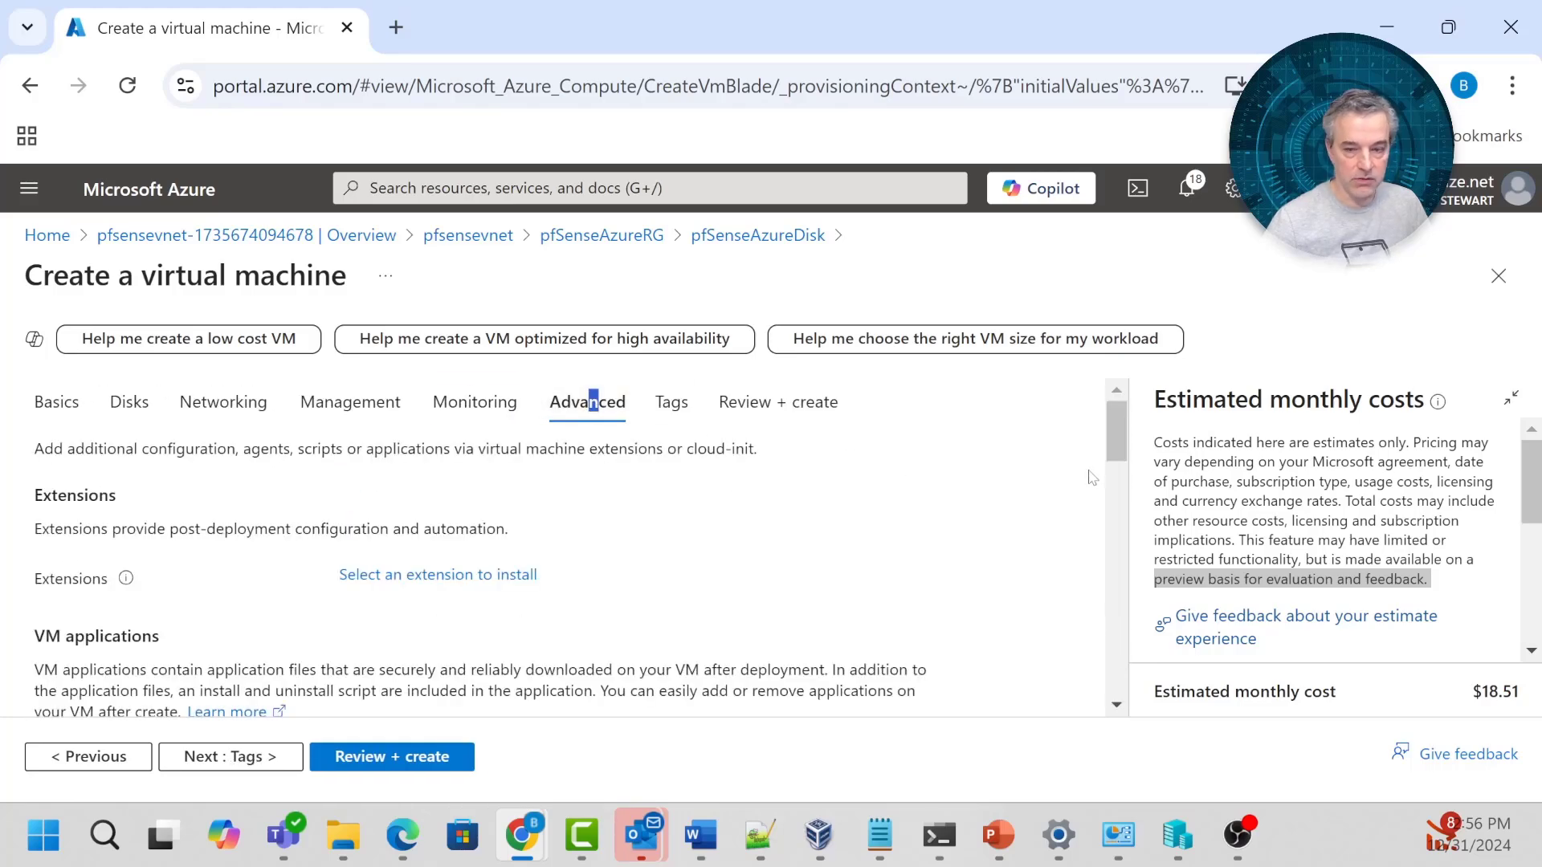
Pass validation in Review + create and create pfSenseVM.
click(775, 404)
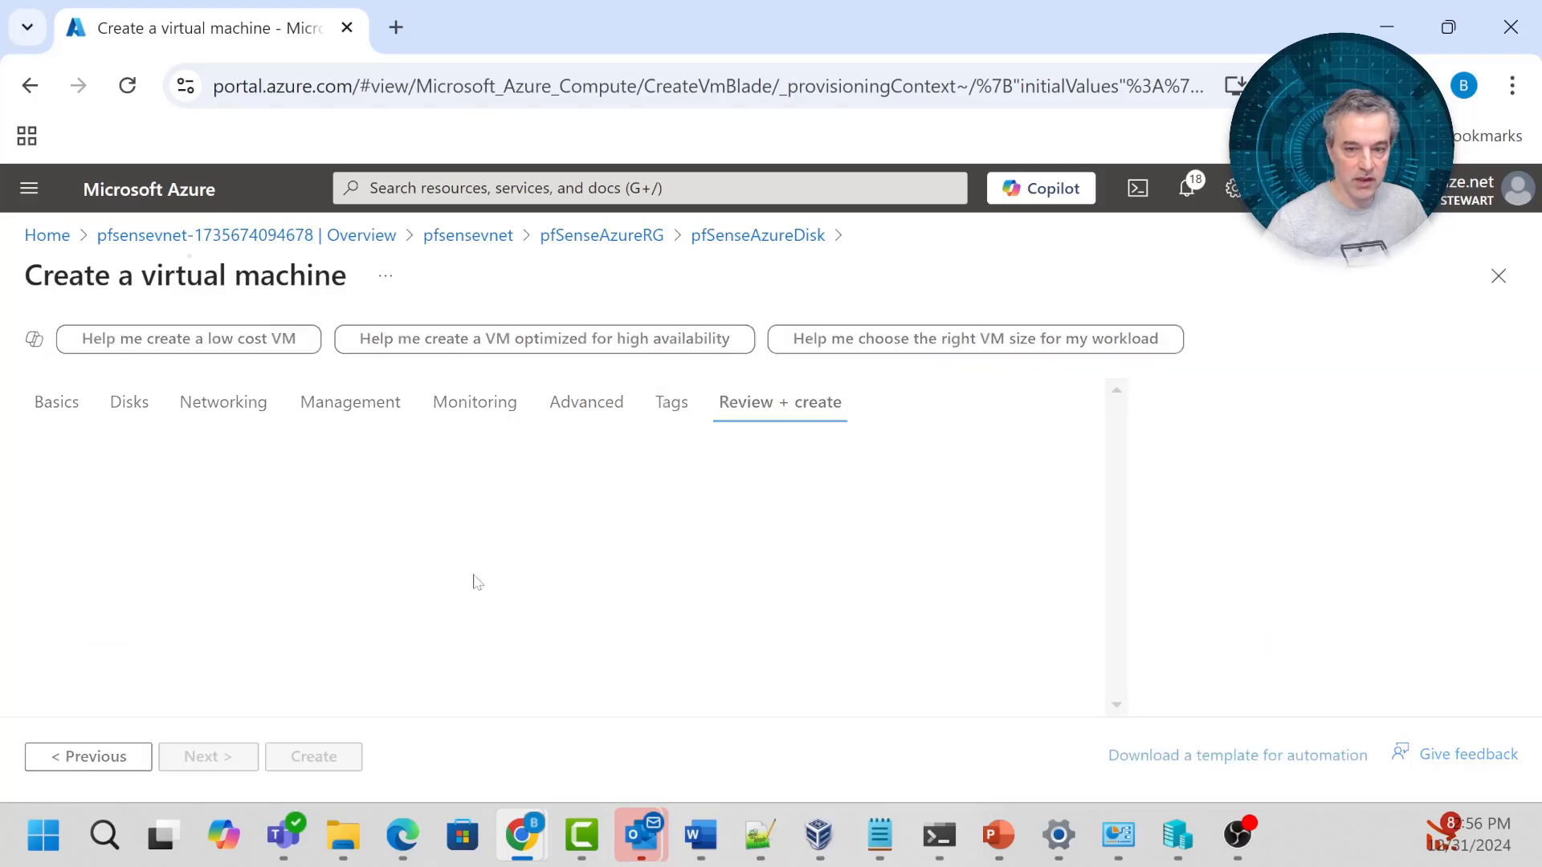
click(312, 755)
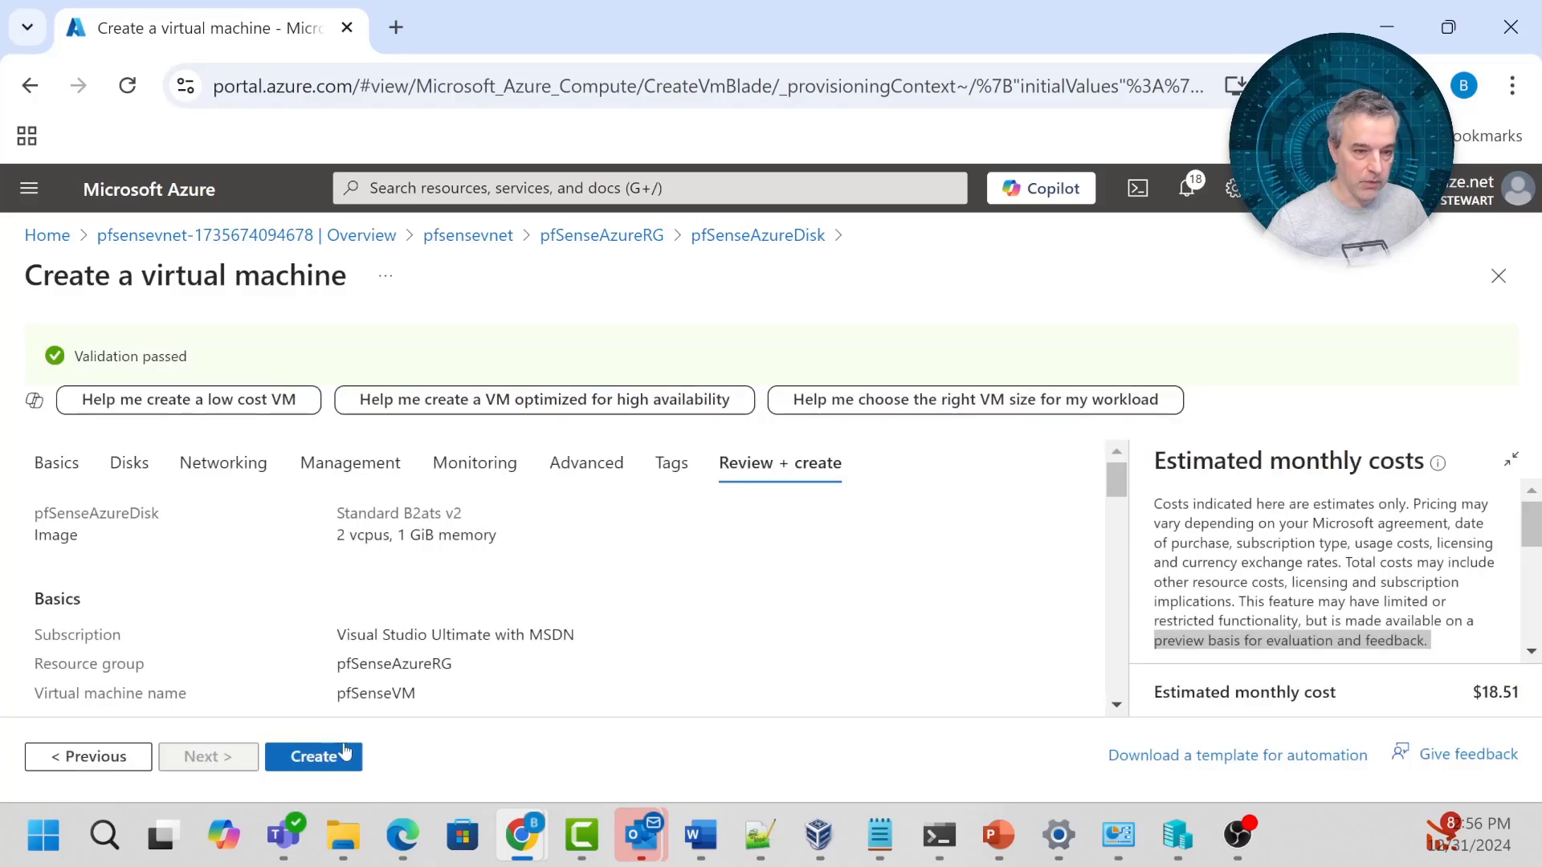
click(311, 755)
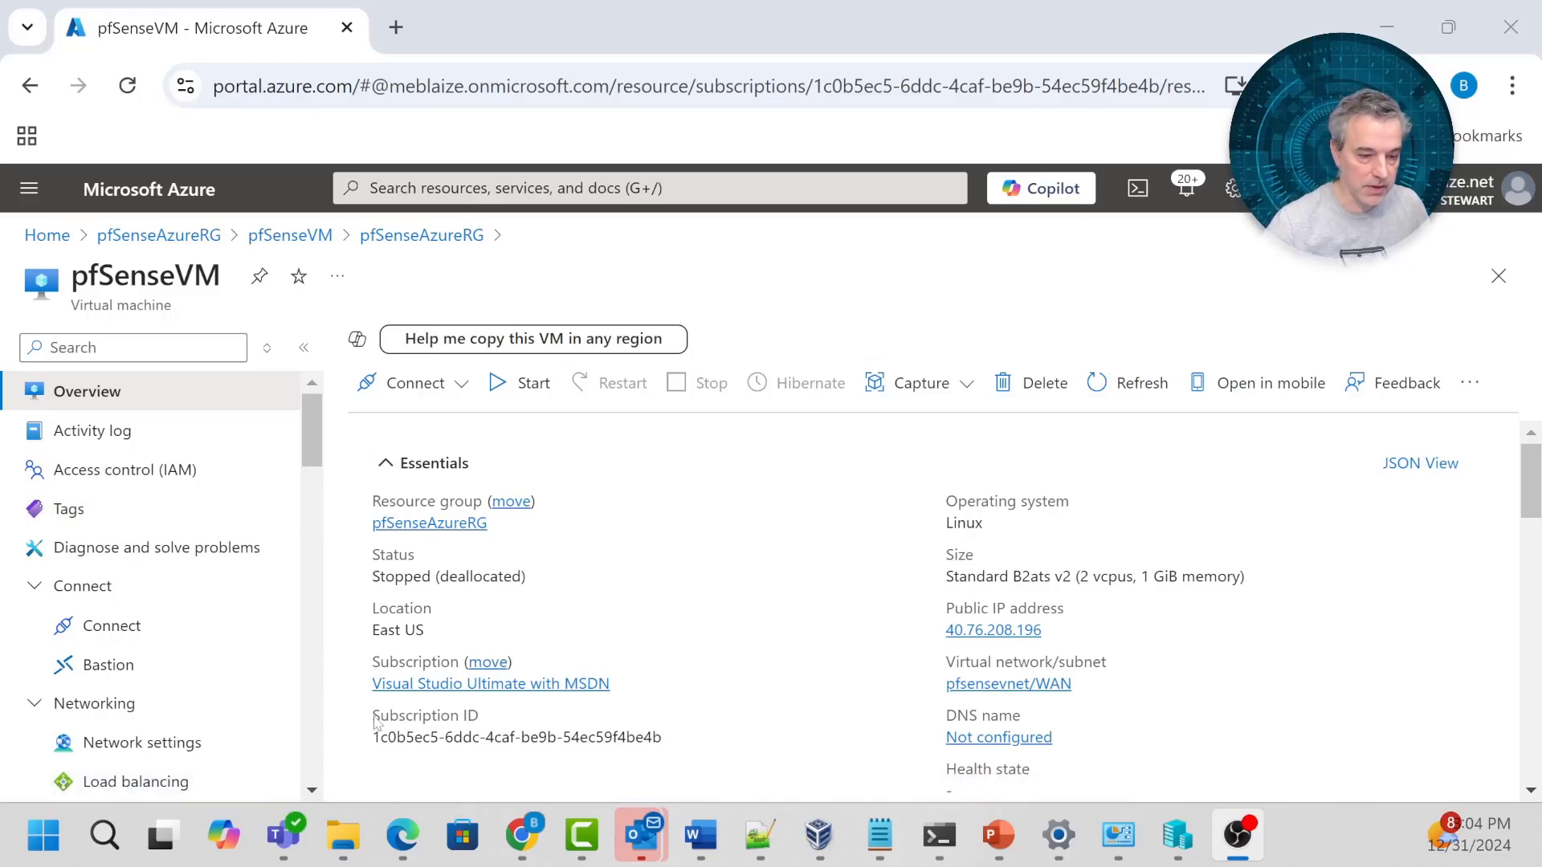
From pfSenseVM's network settings, start a new network interface named pfSenseLanNic.
click(160, 750)
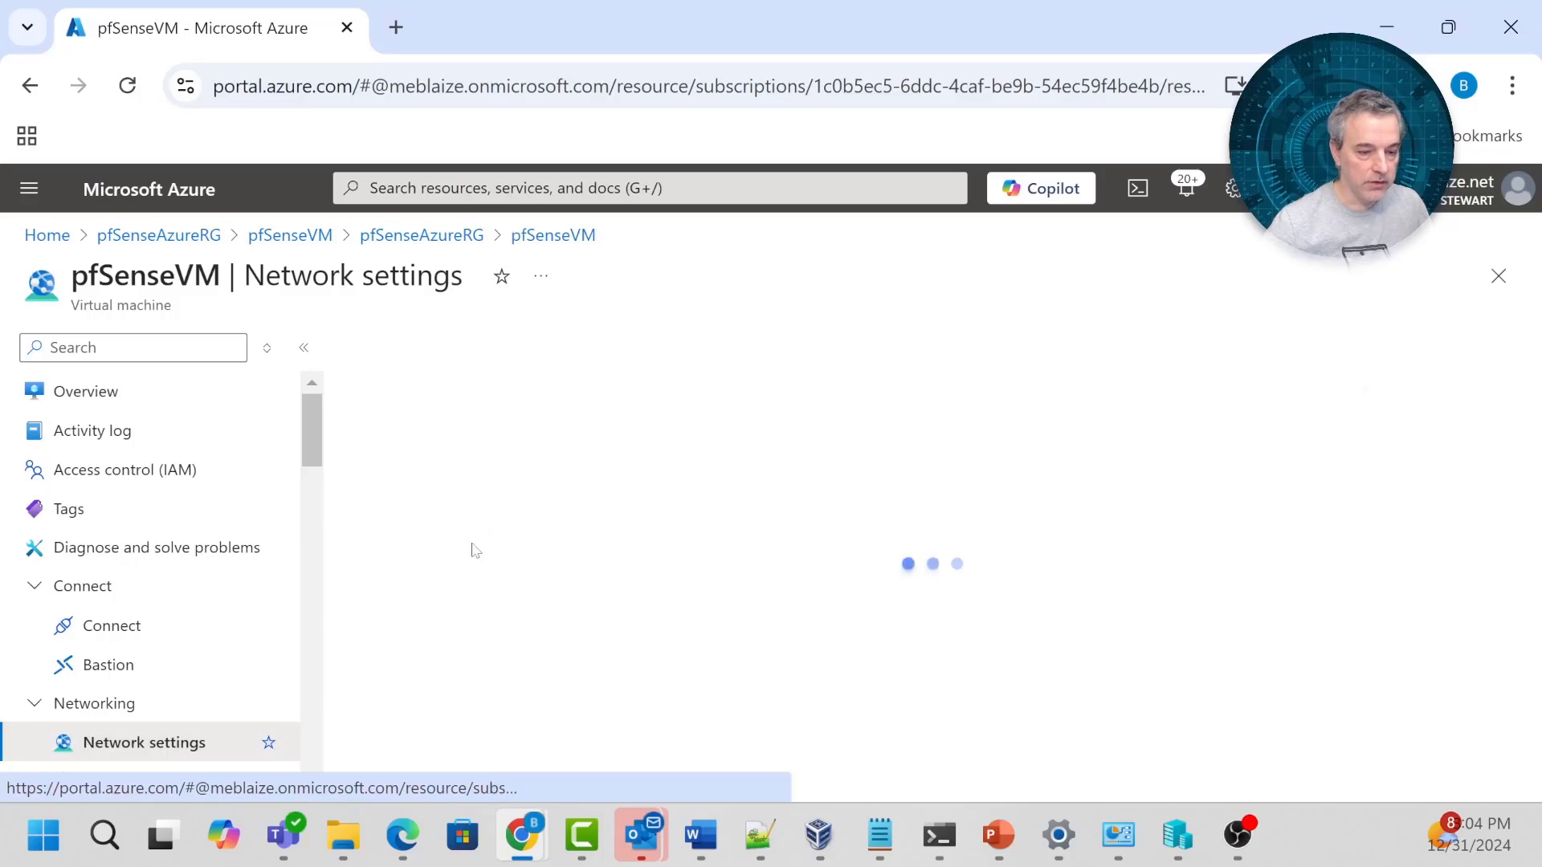
click(845, 544)
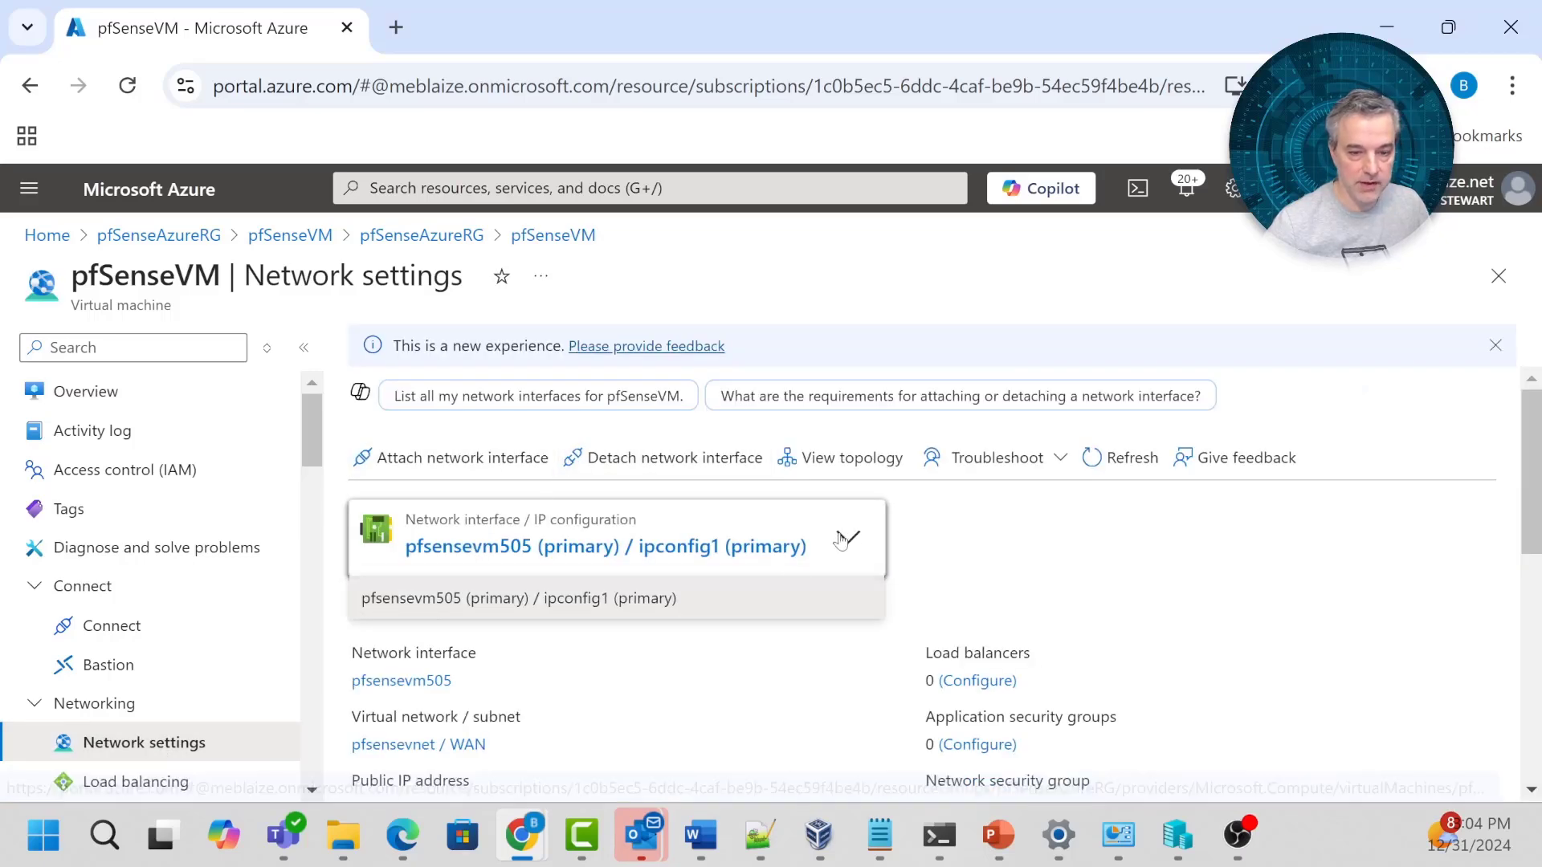
click(1073, 552)
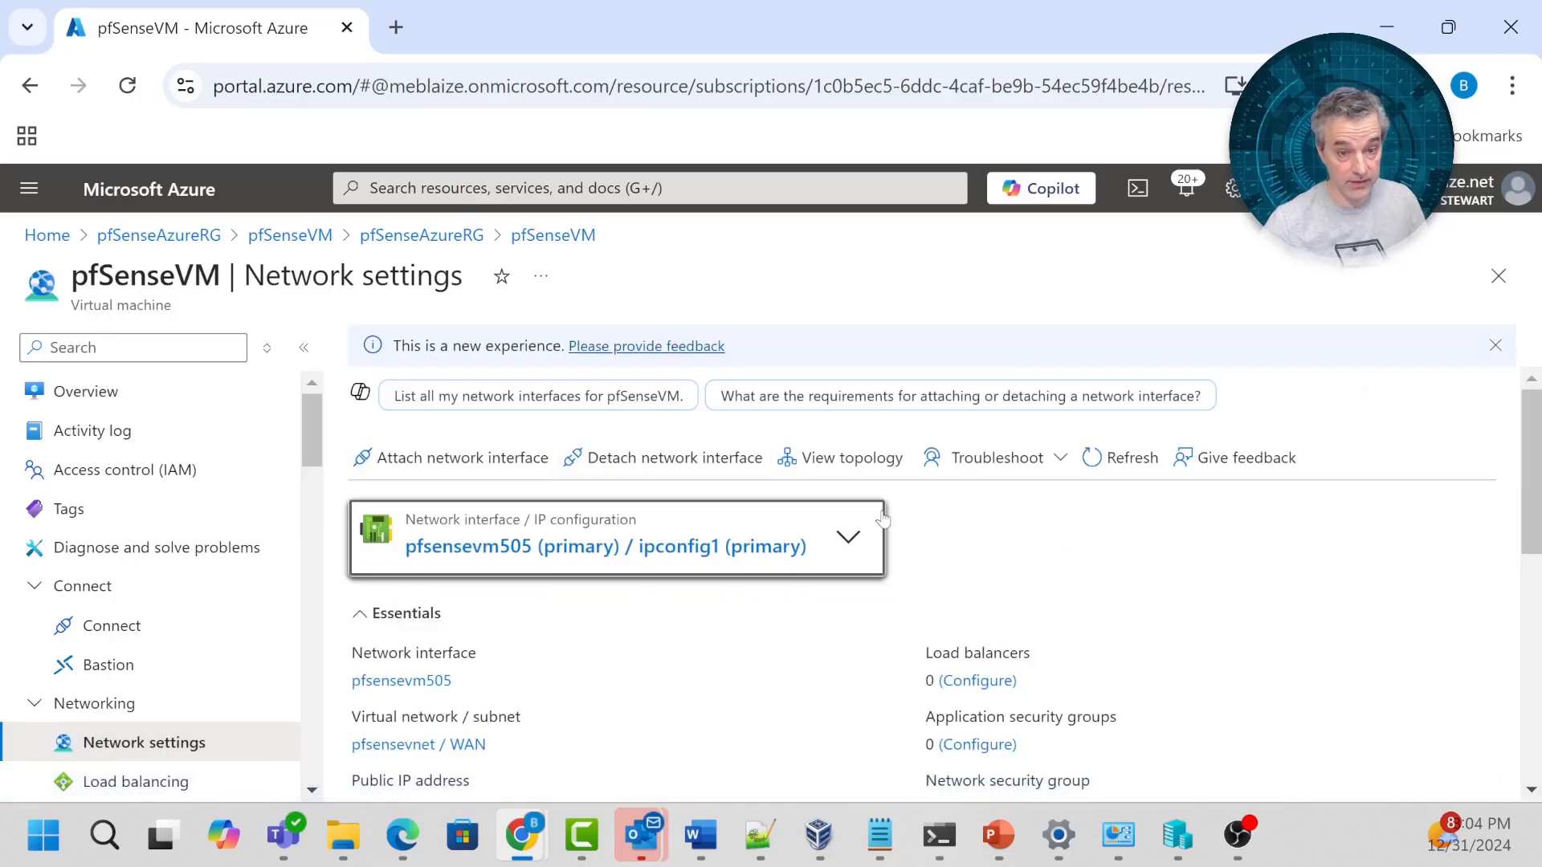
click(424, 462)
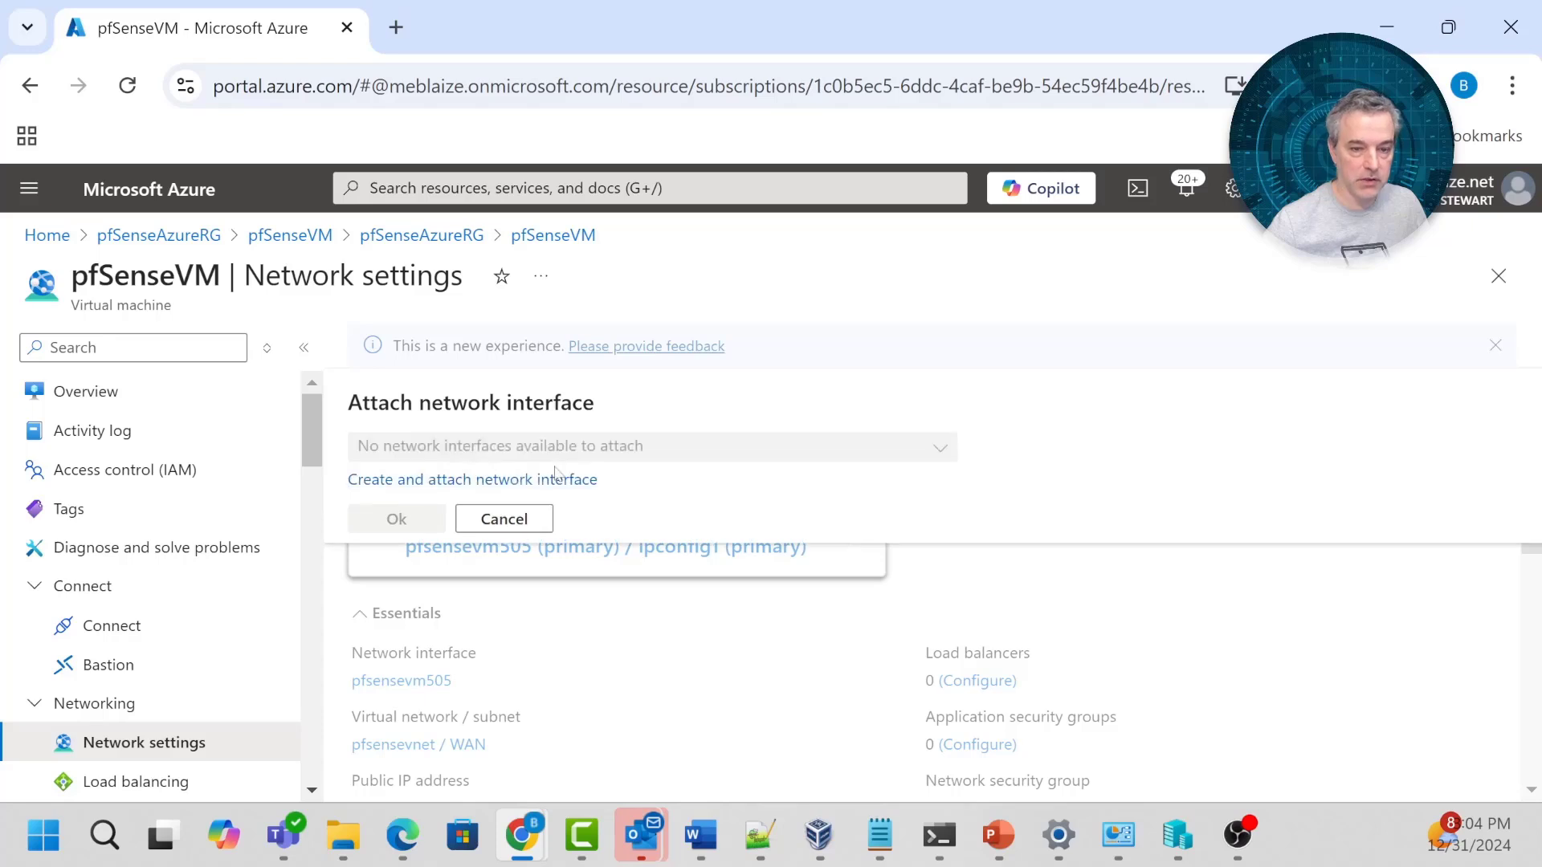
click(531, 482)
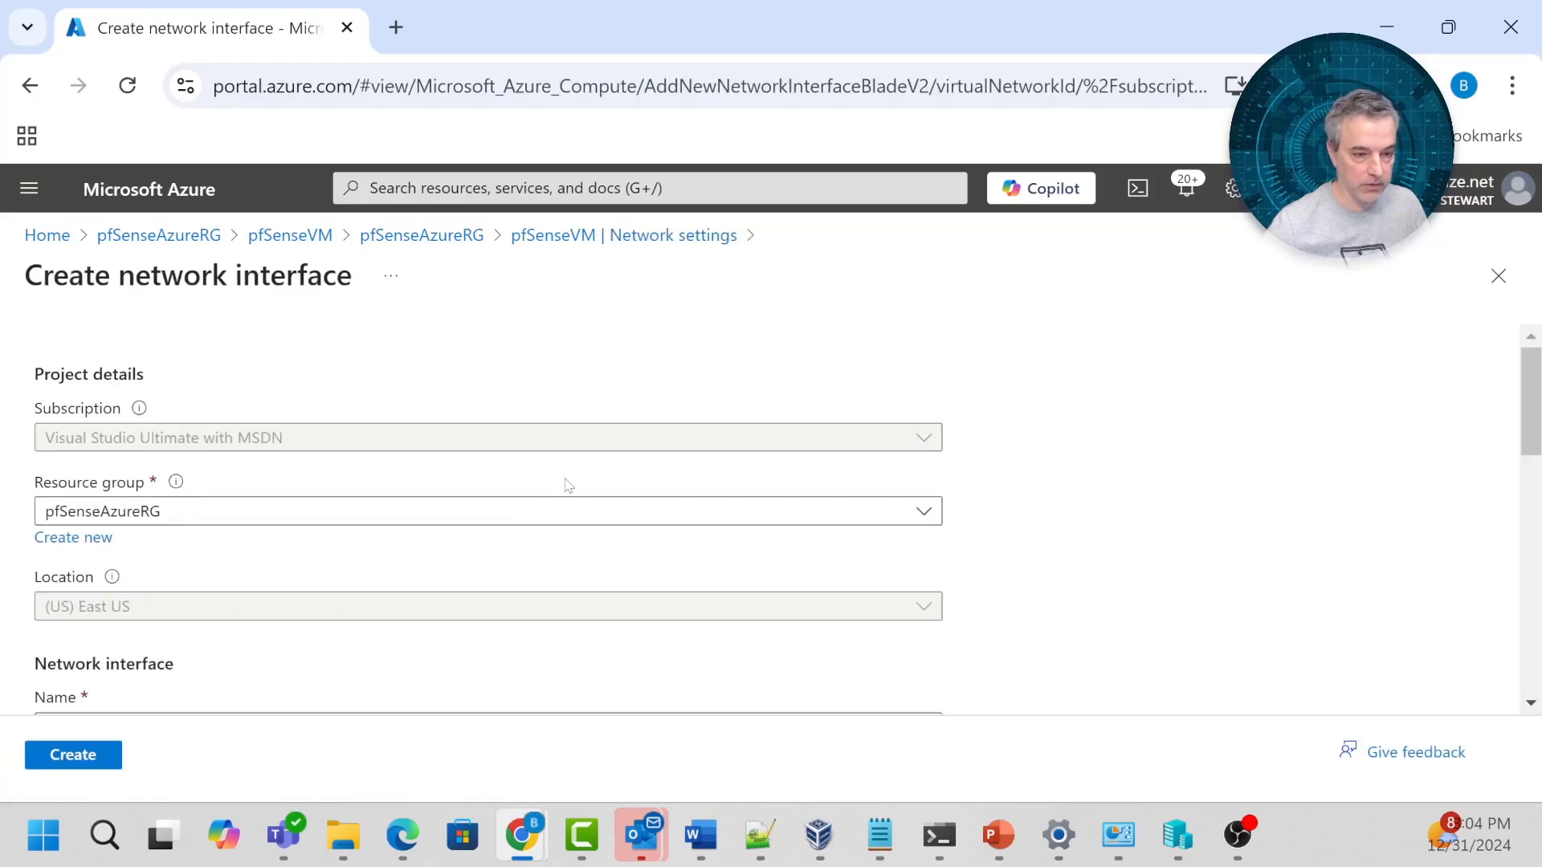
scroll(317, 571, down, 2)
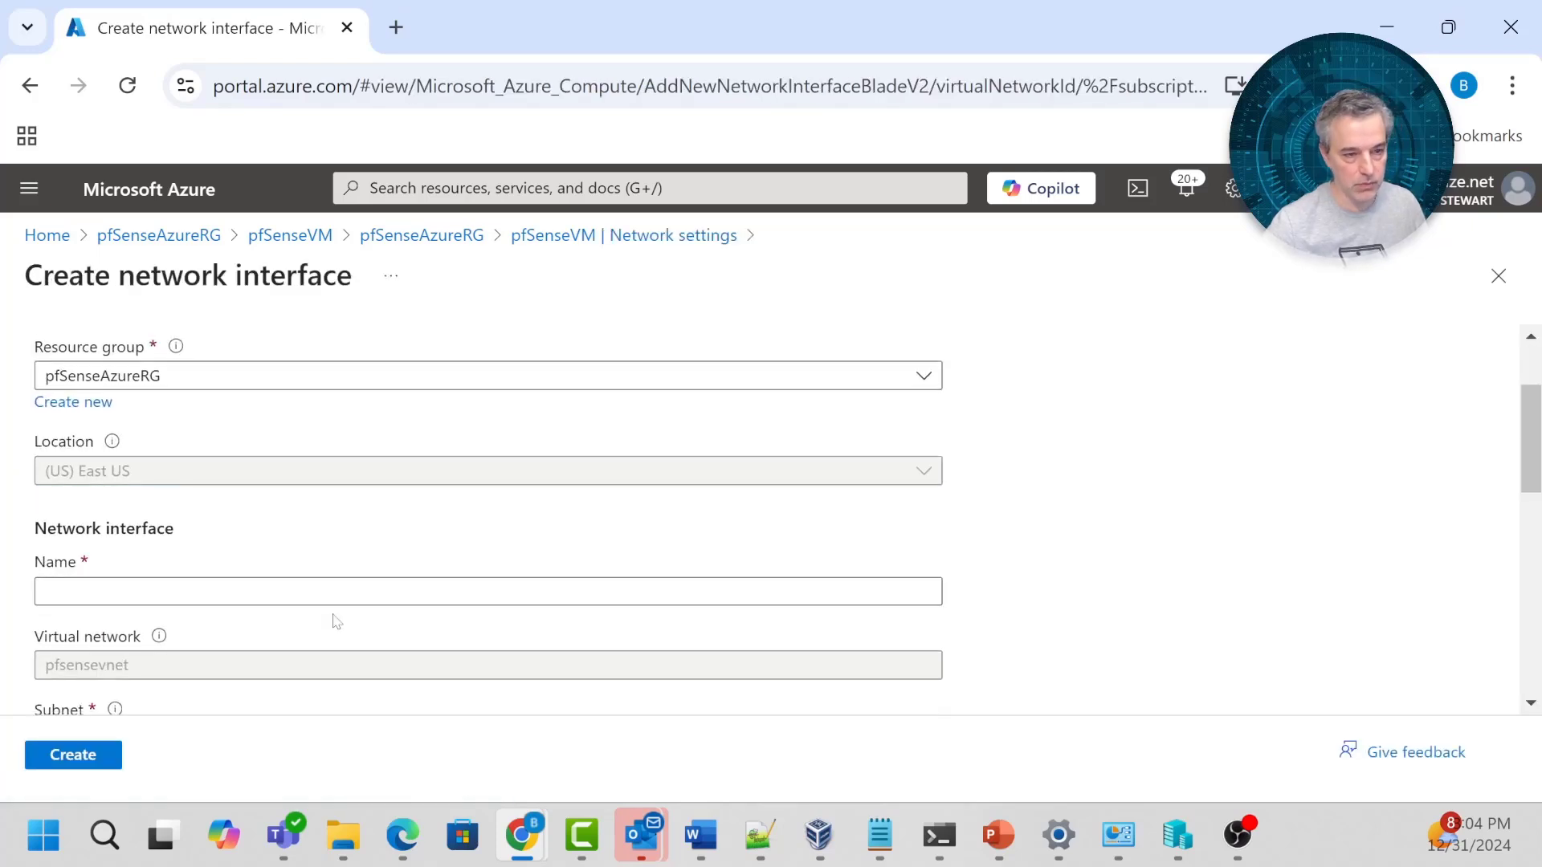
click(329, 593)
text(pfSenseL)
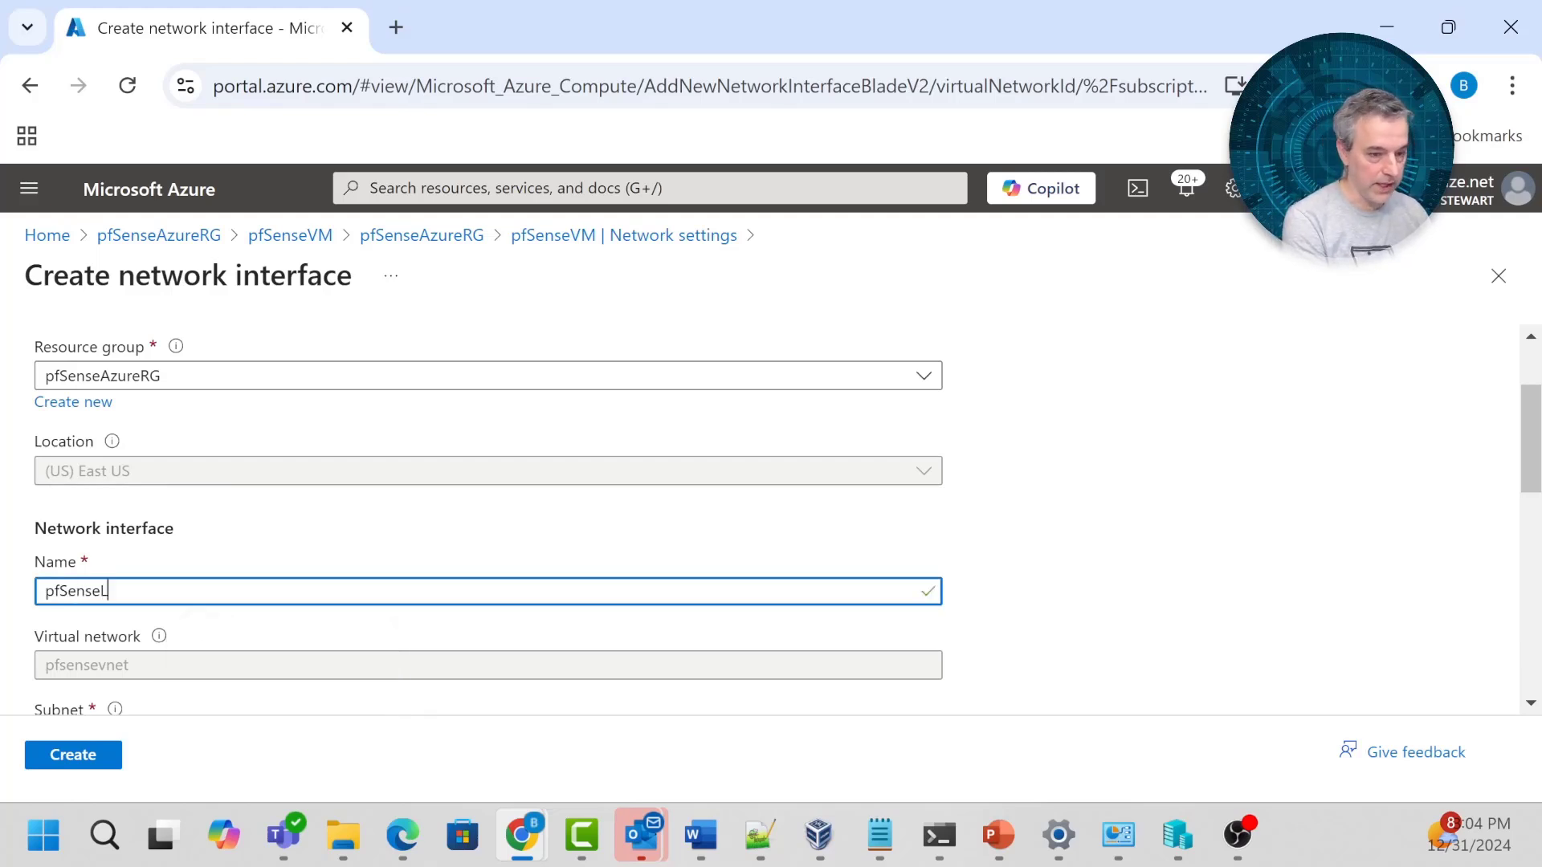
text(anN)
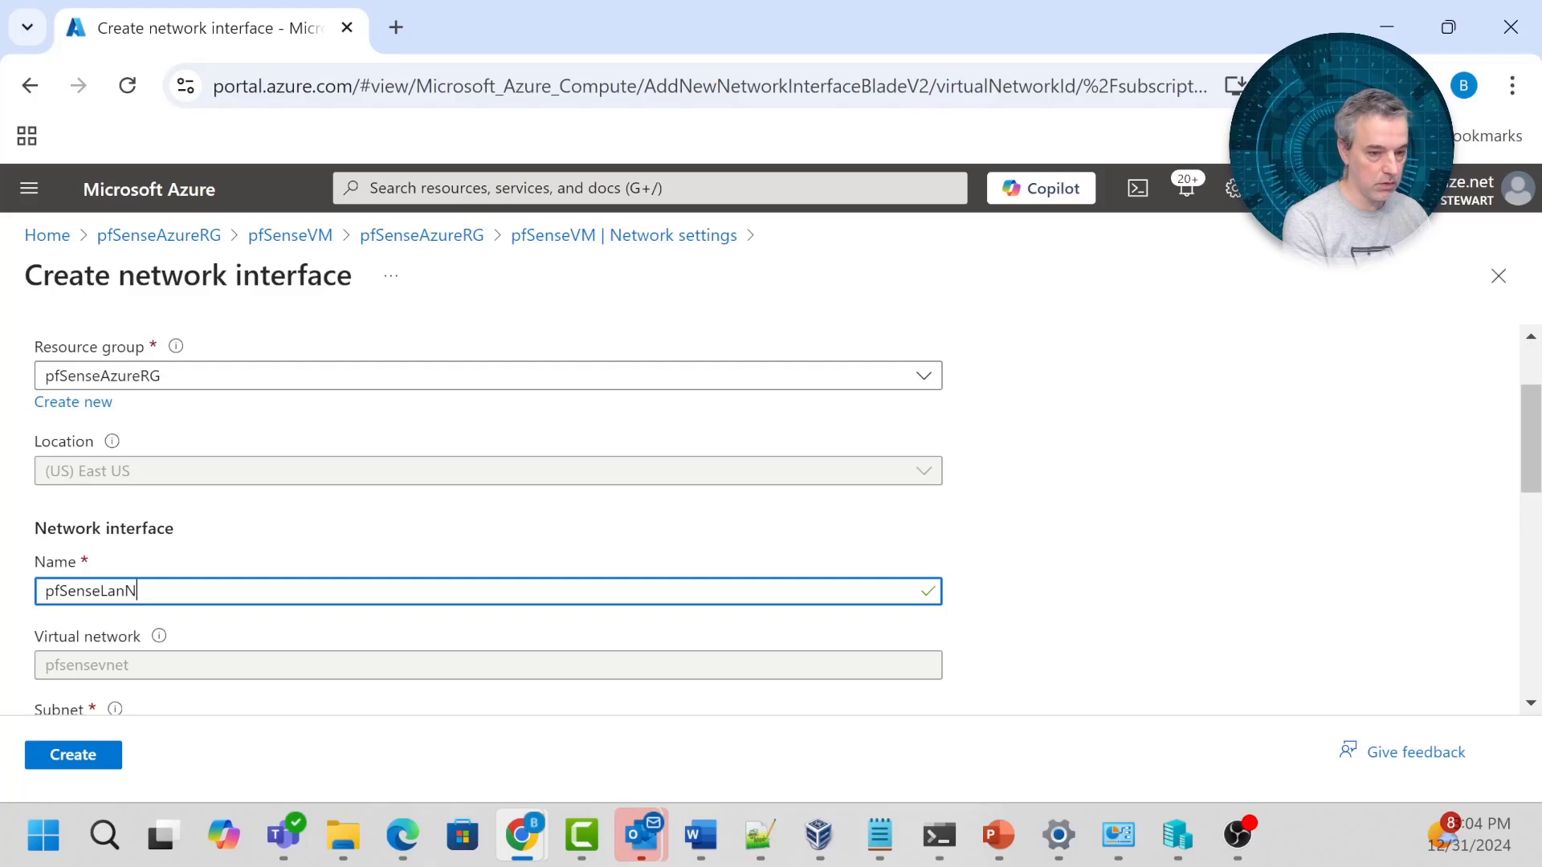
text(ic)
Give pfSenseLanNic no security group and static private IP 10.0.1.4, then create it.
scroll(437, 585, down, 2)
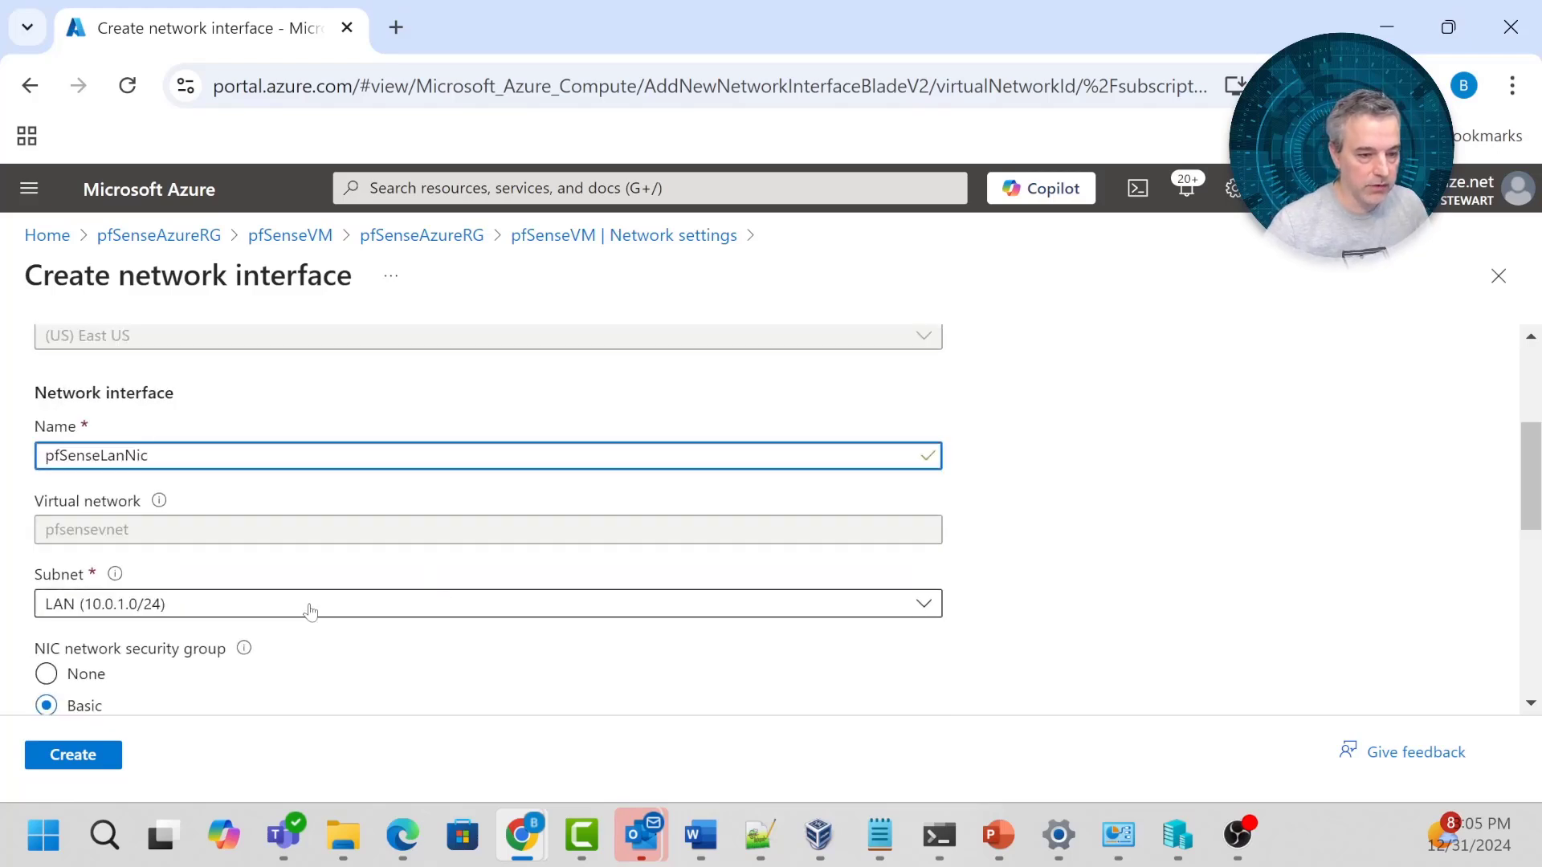
scroll(120, 619, down, 2)
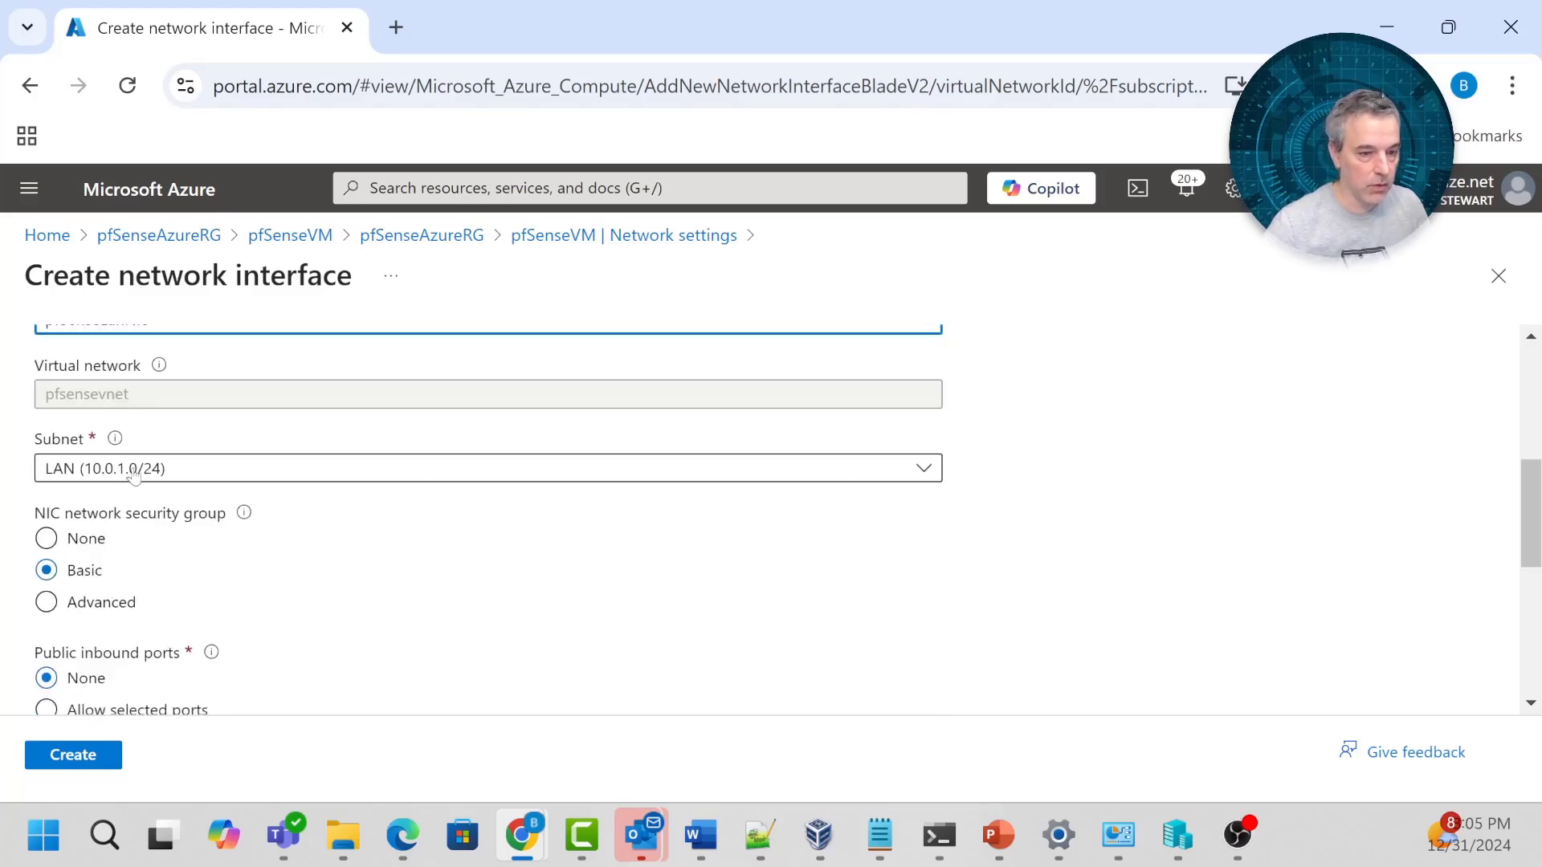
scroll(153, 482, down, 2)
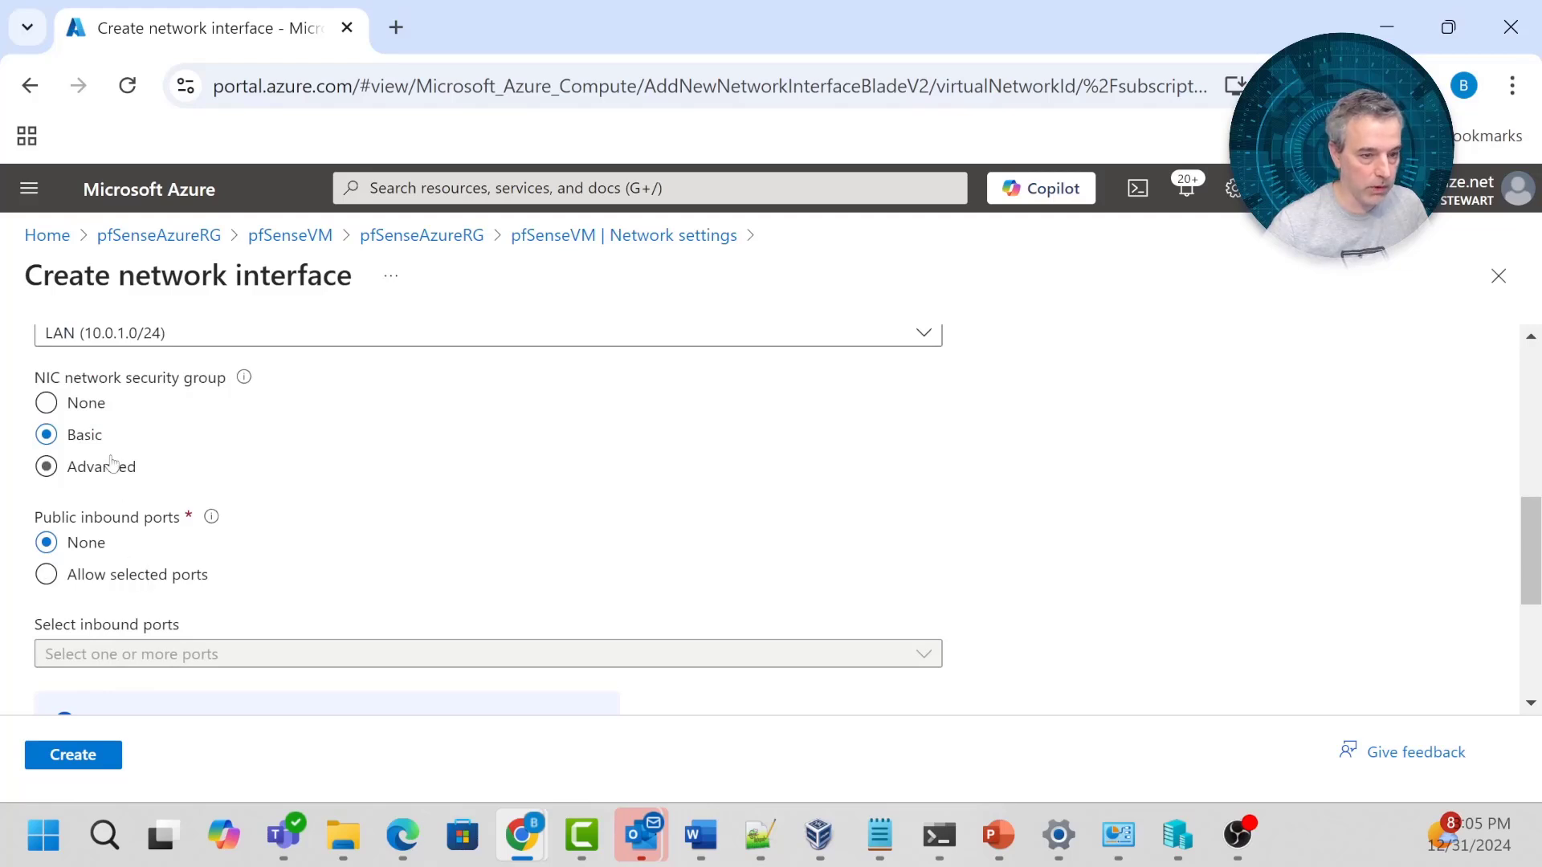
click(88, 402)
click(159, 546)
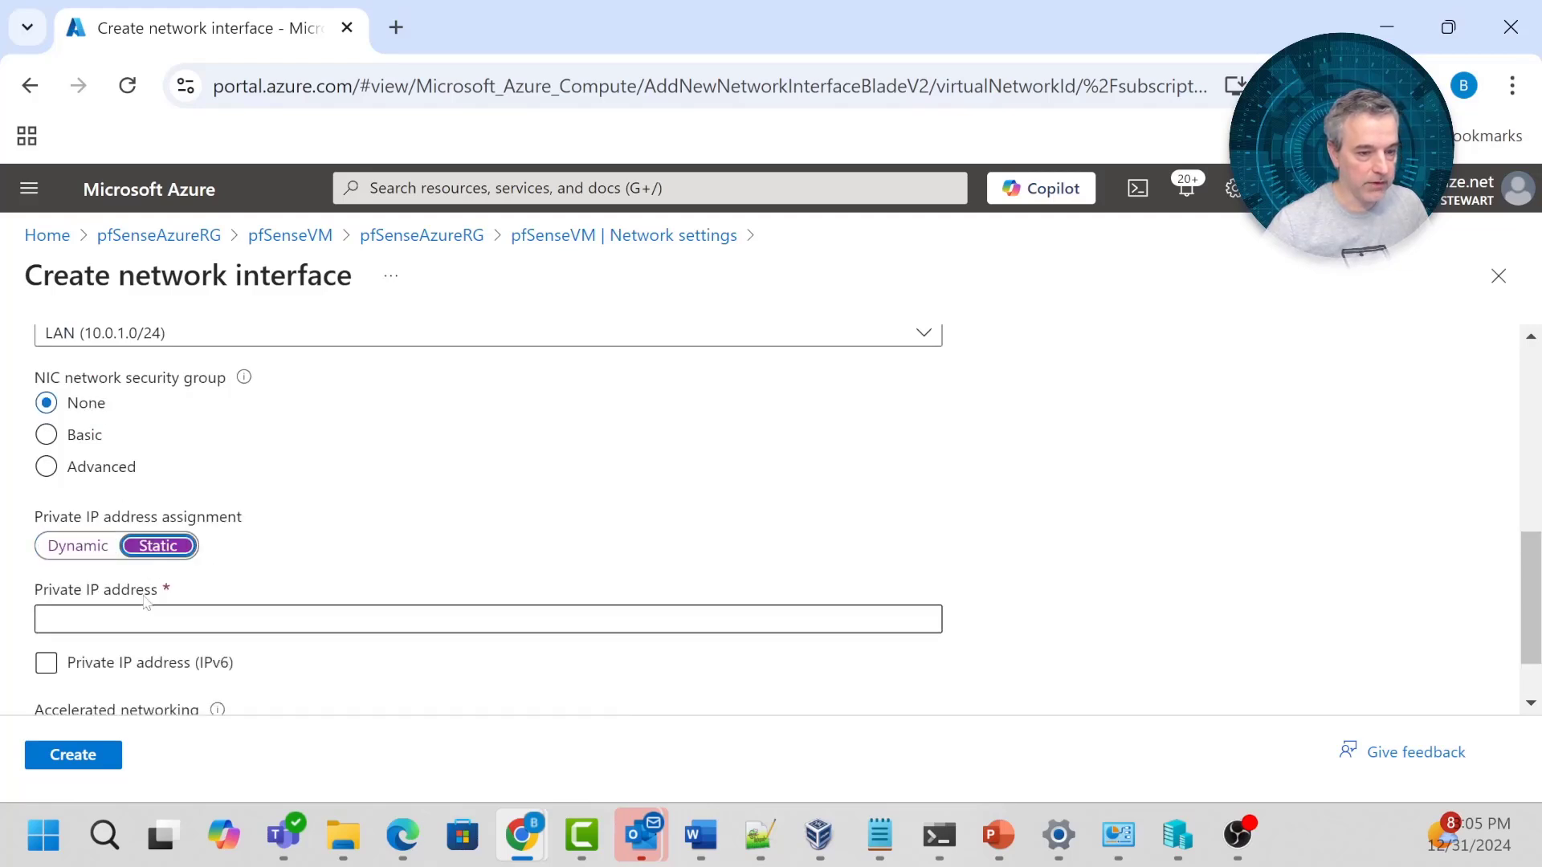
click(147, 618)
text(10.0.)
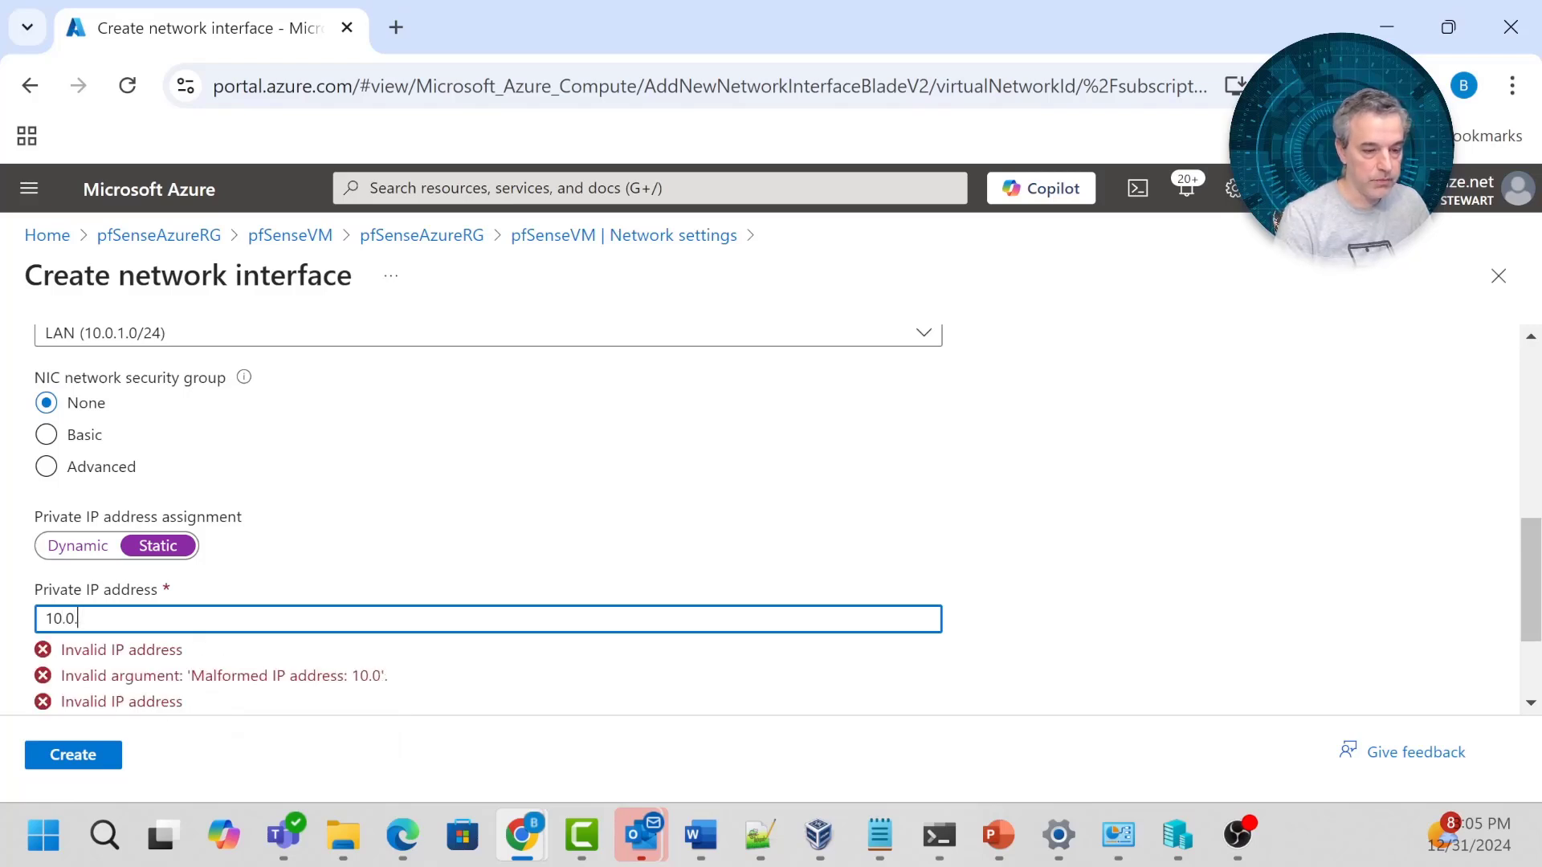
text(1.4)
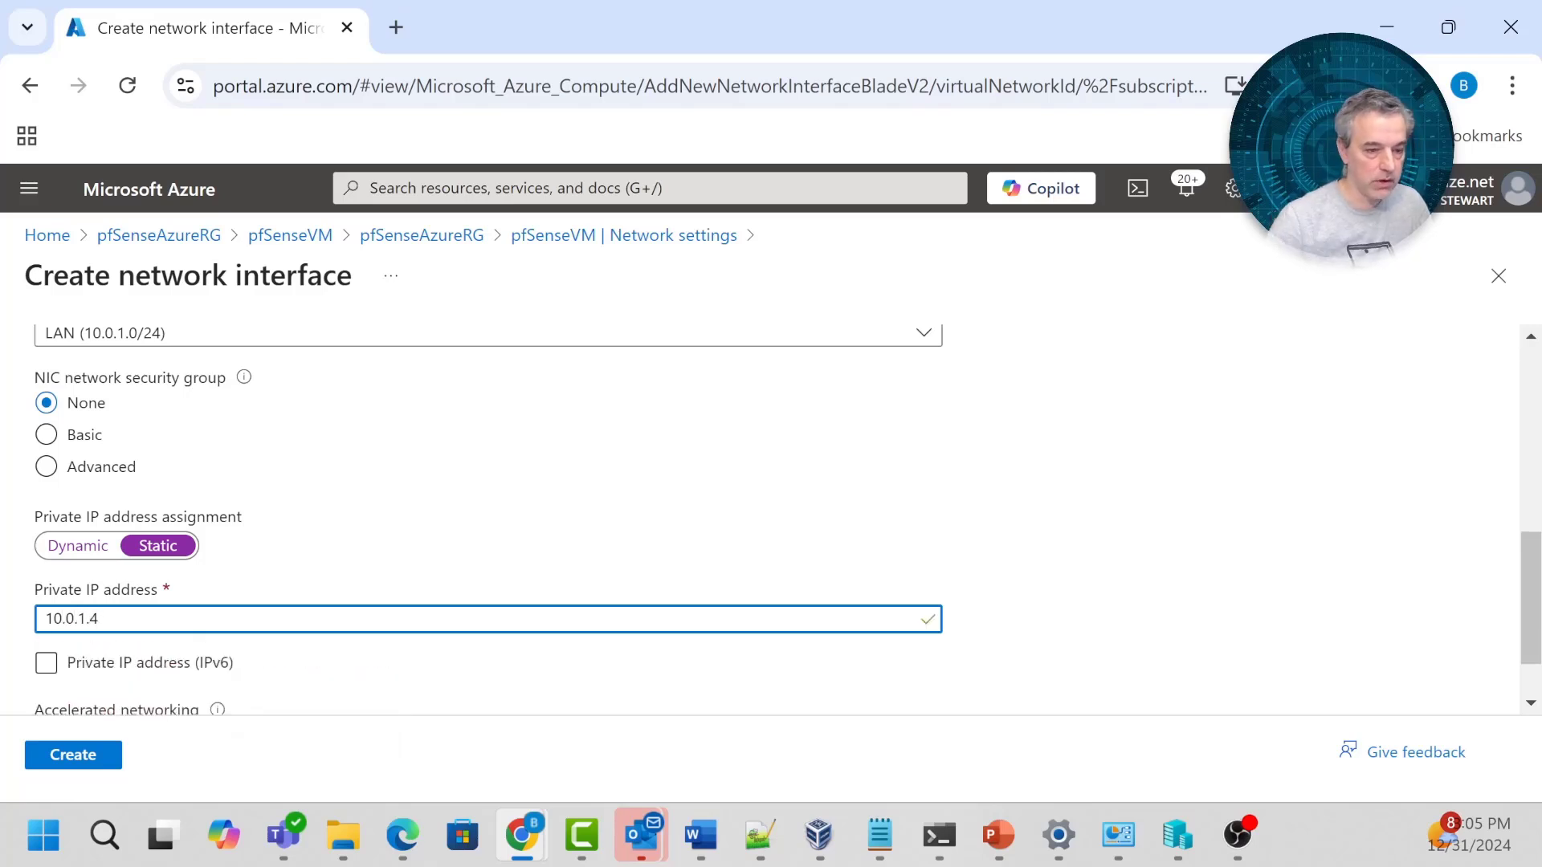
scroll(141, 643, down, 1)
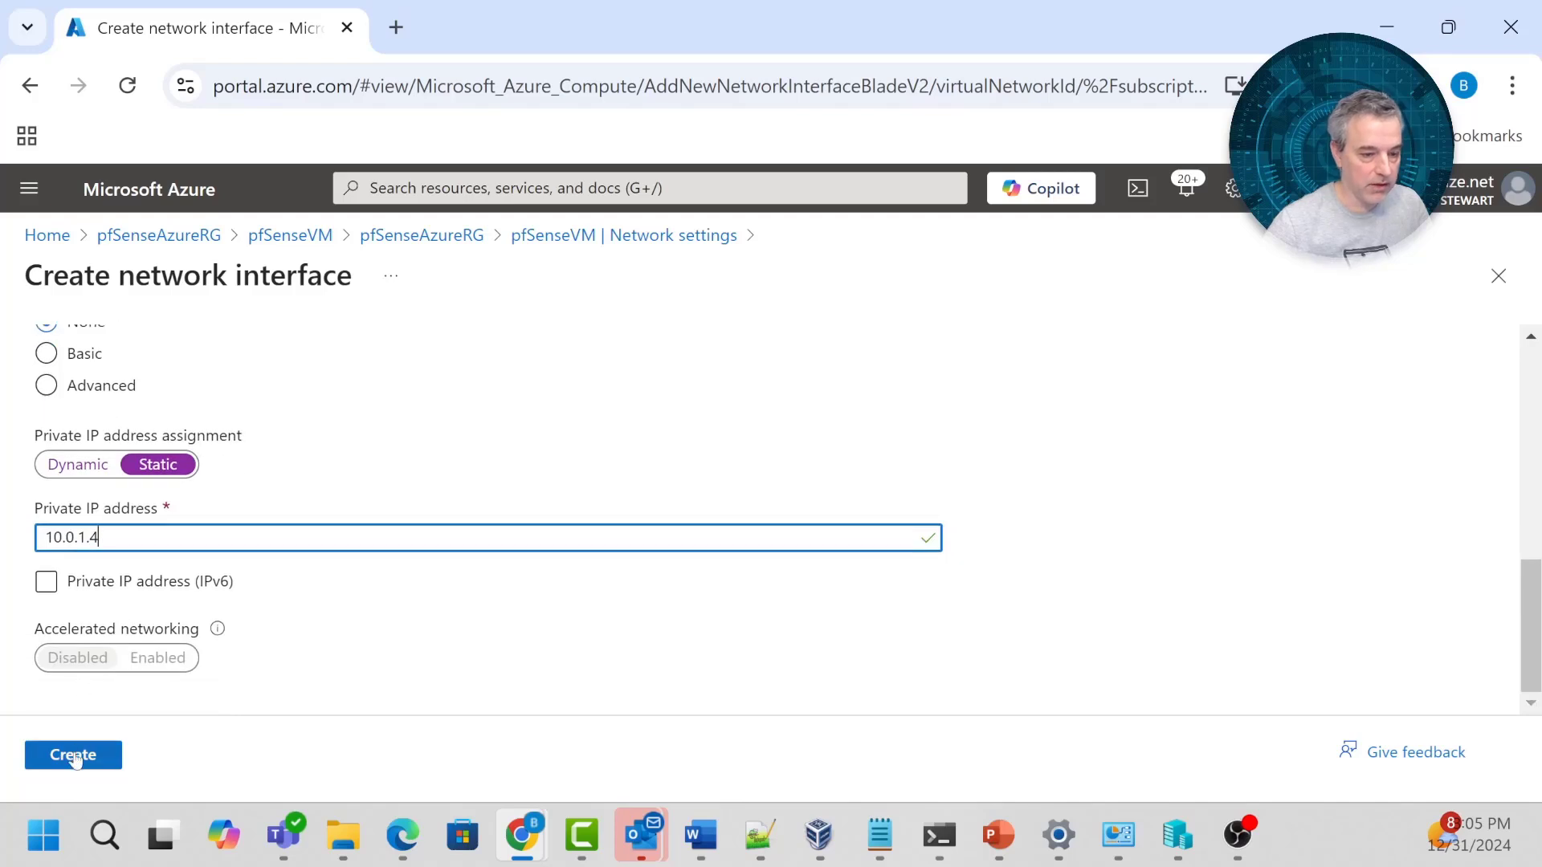
click(73, 755)
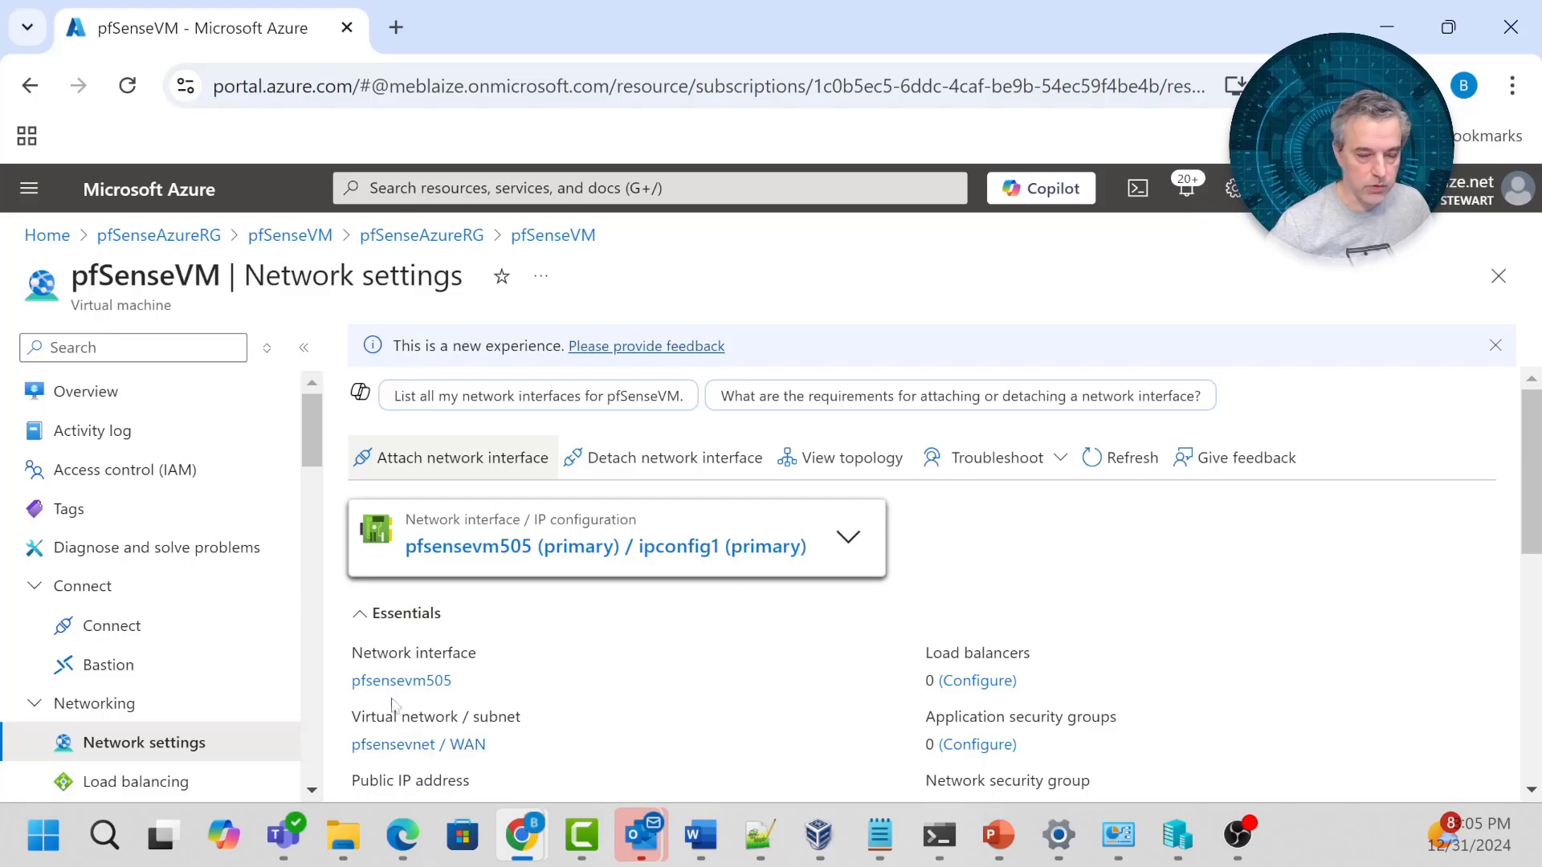
Open pfSenseLanNic from the pfSenseAzureRG resource list and view its IP configurations.
click(86, 391)
click(463, 492)
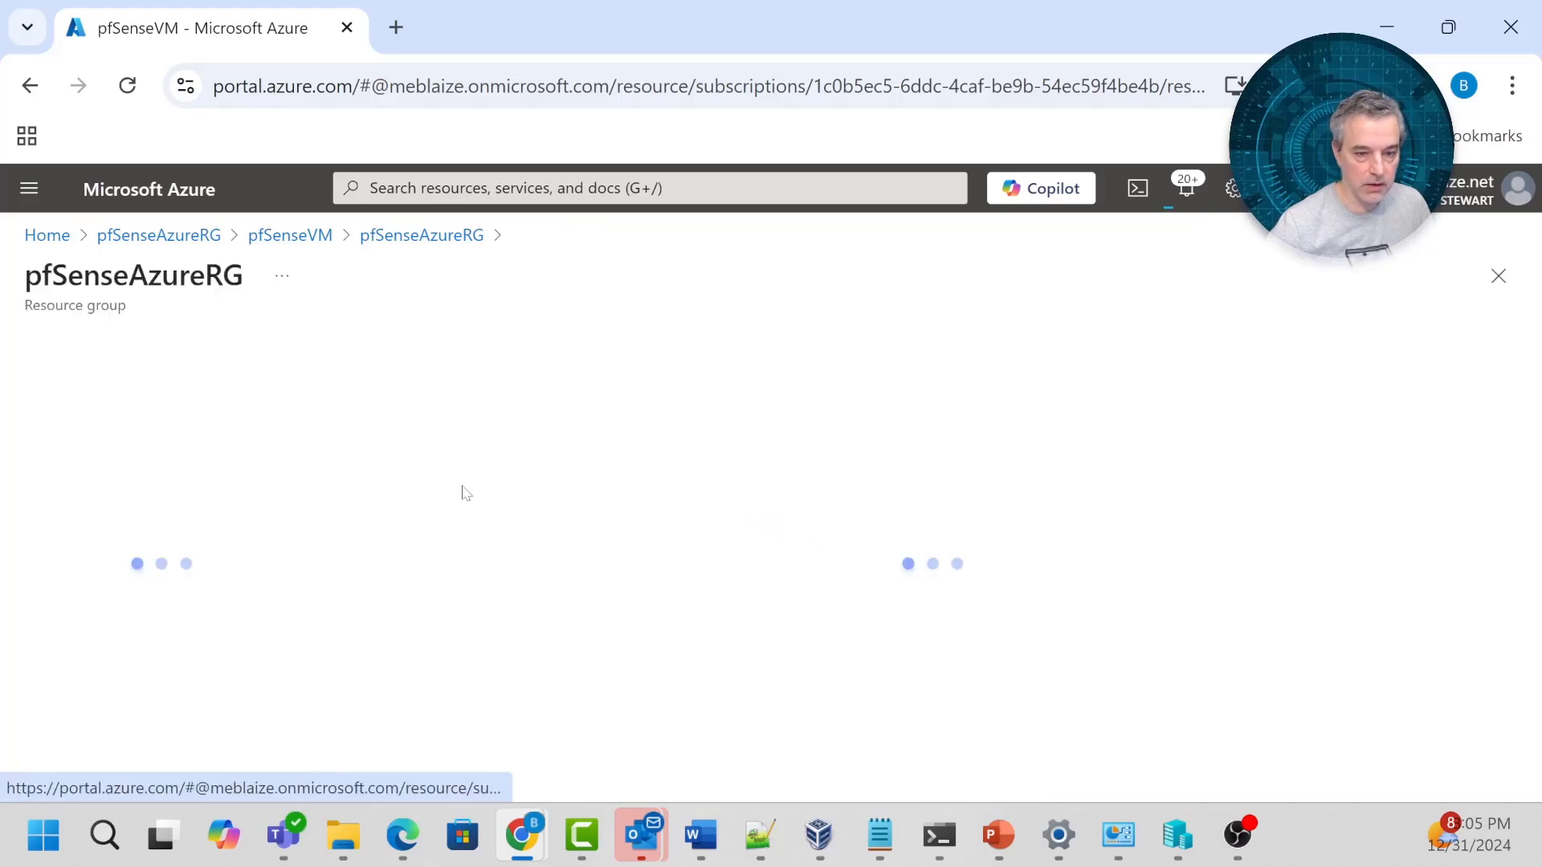
scroll(715, 539, down, 2)
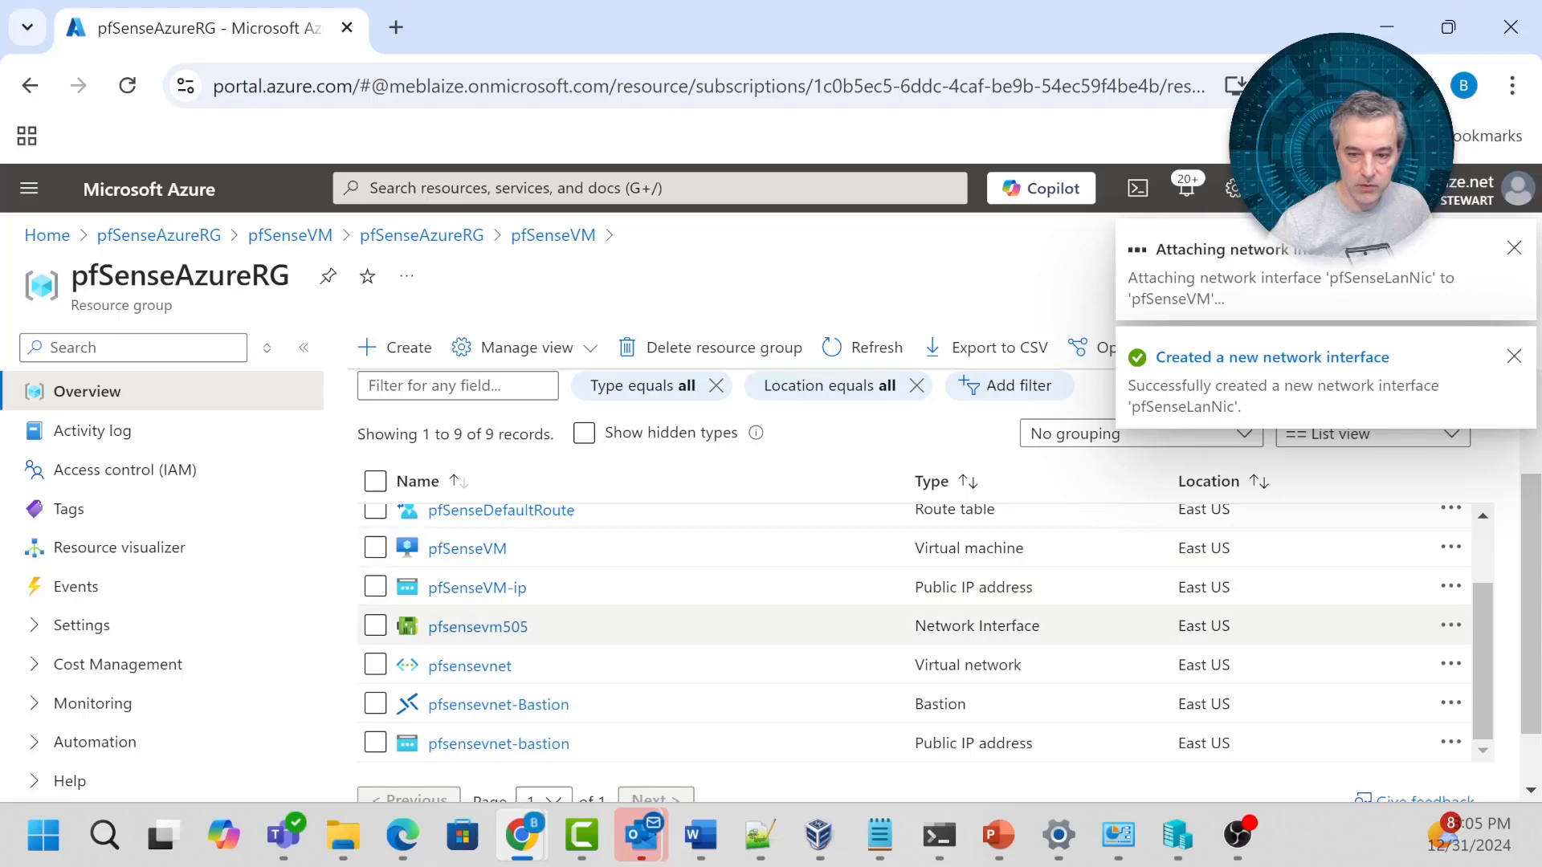
click(496, 551)
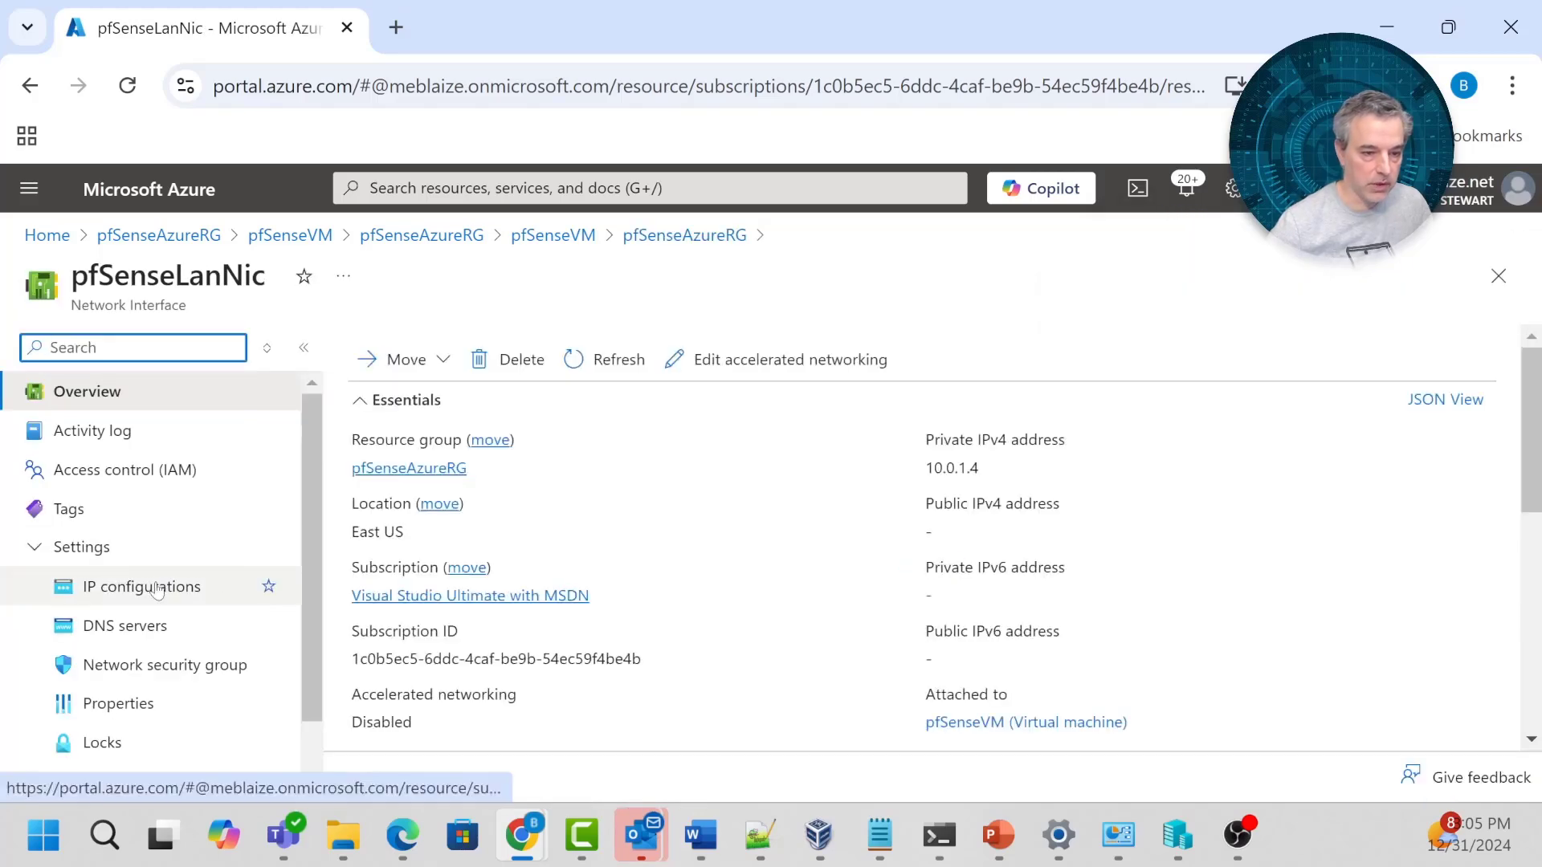
click(158, 587)
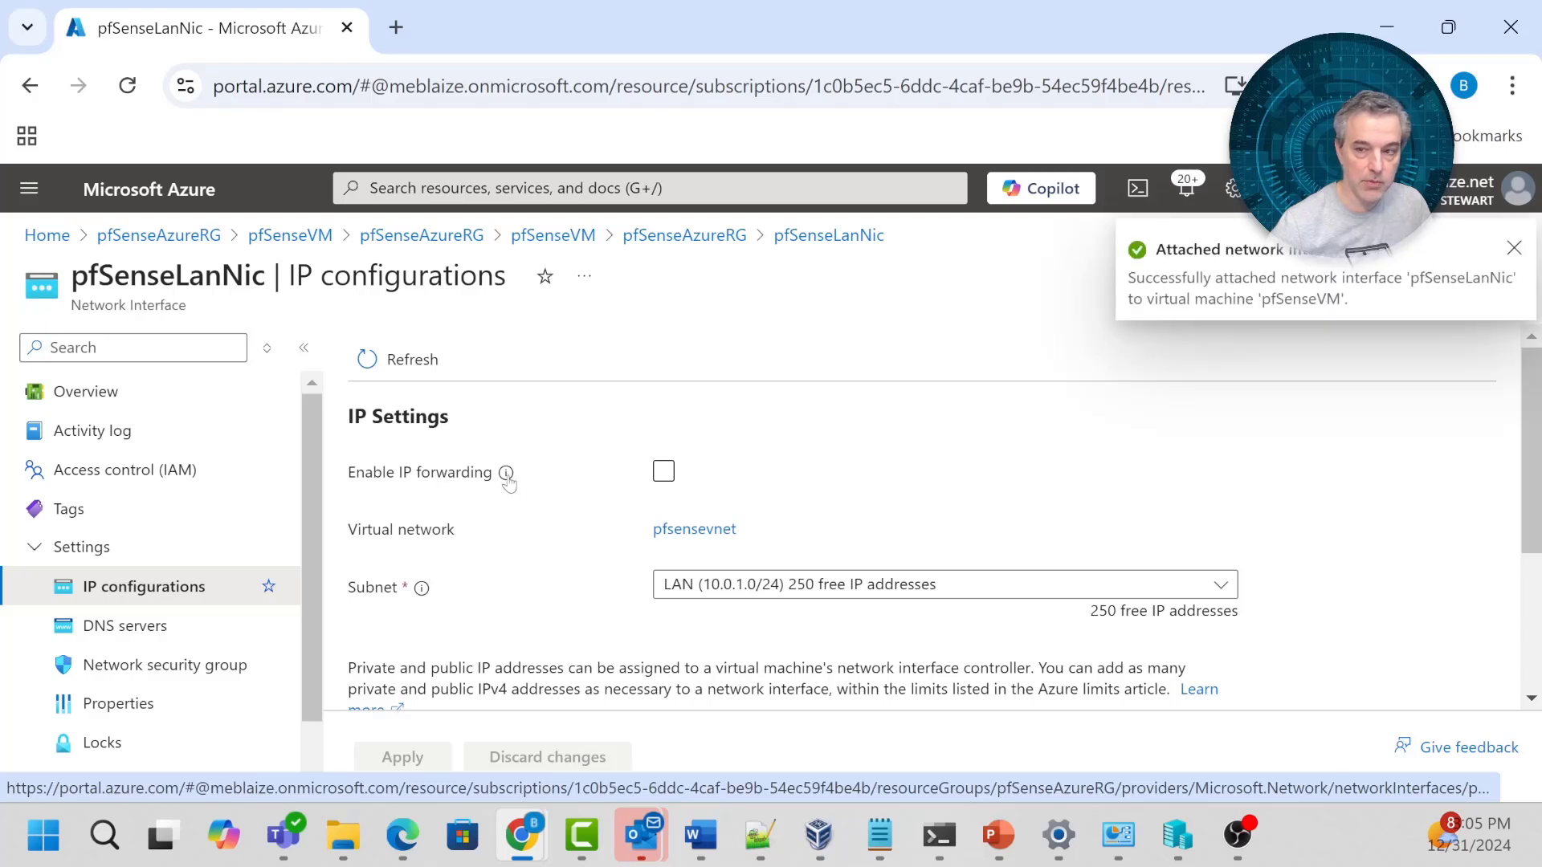
Enable IP forwarding on pfSenseLanNic and apply the change.
mouse_move(506, 474)
click(663, 472)
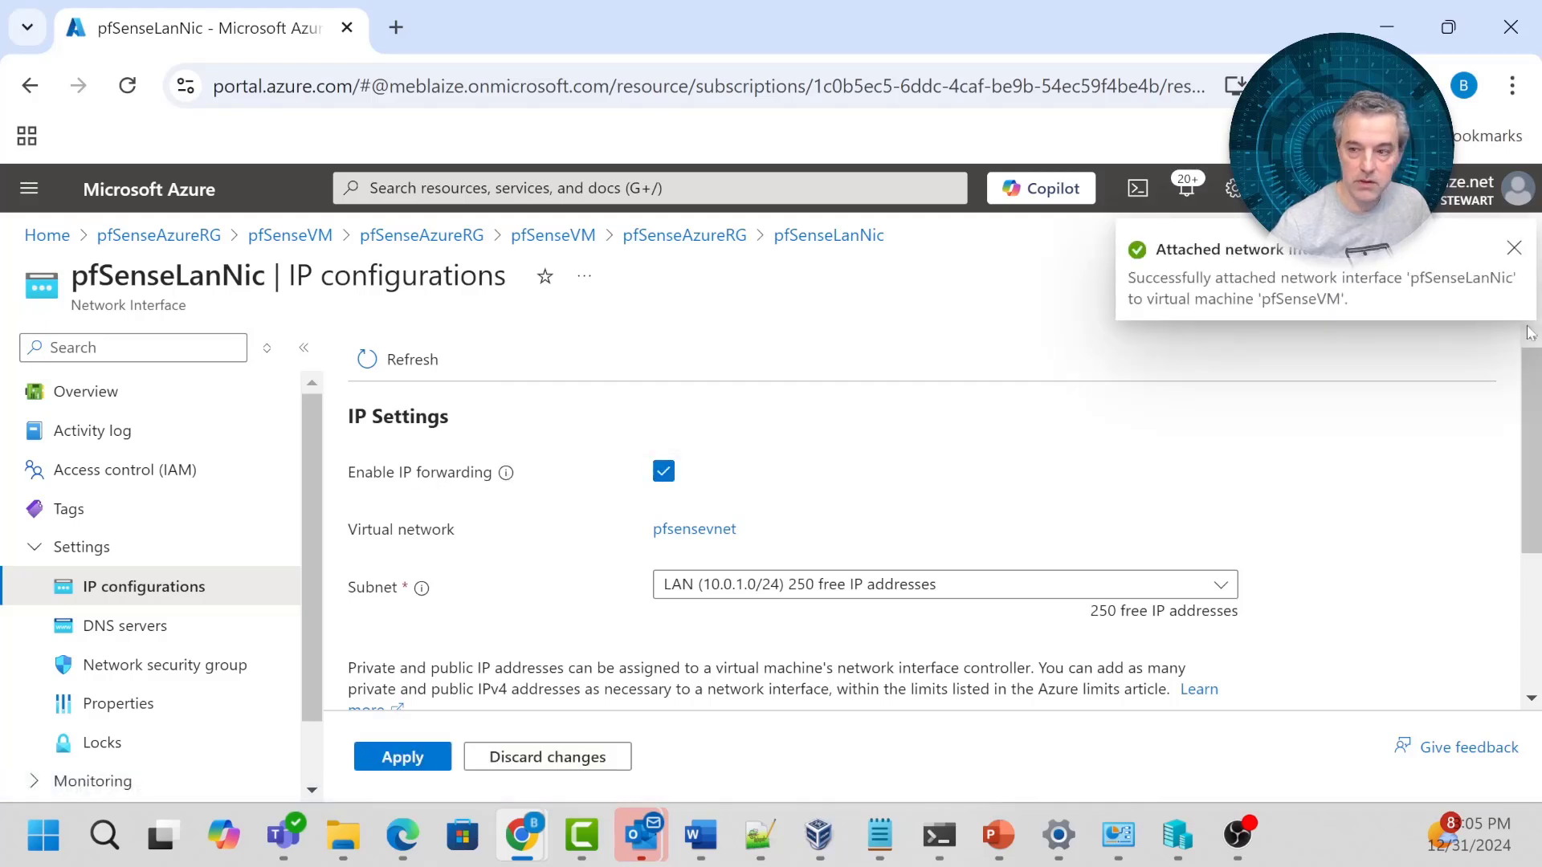
click(406, 755)
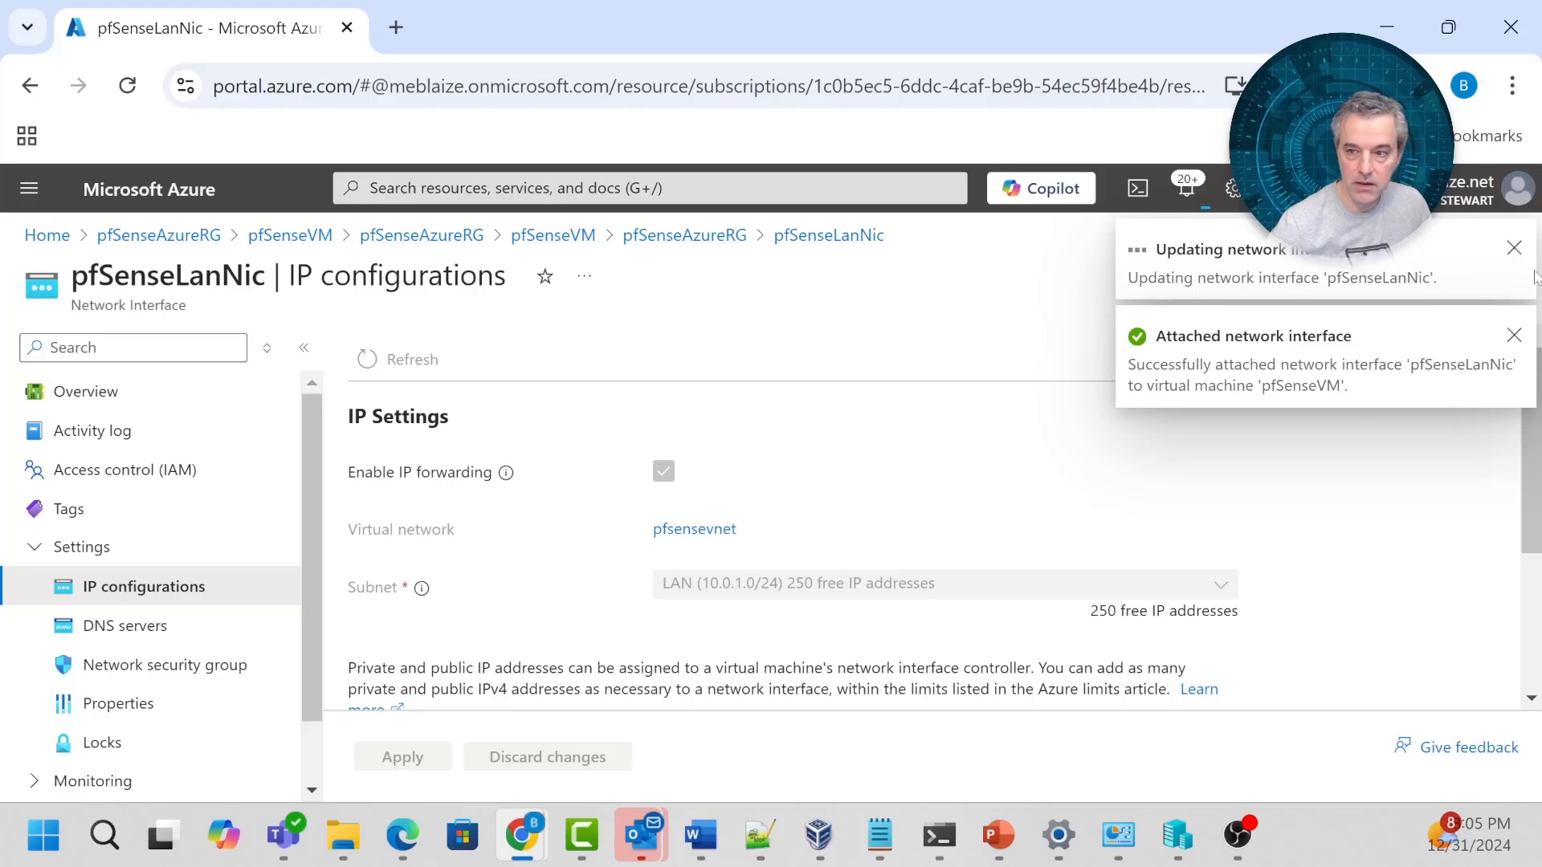
click(1515, 252)
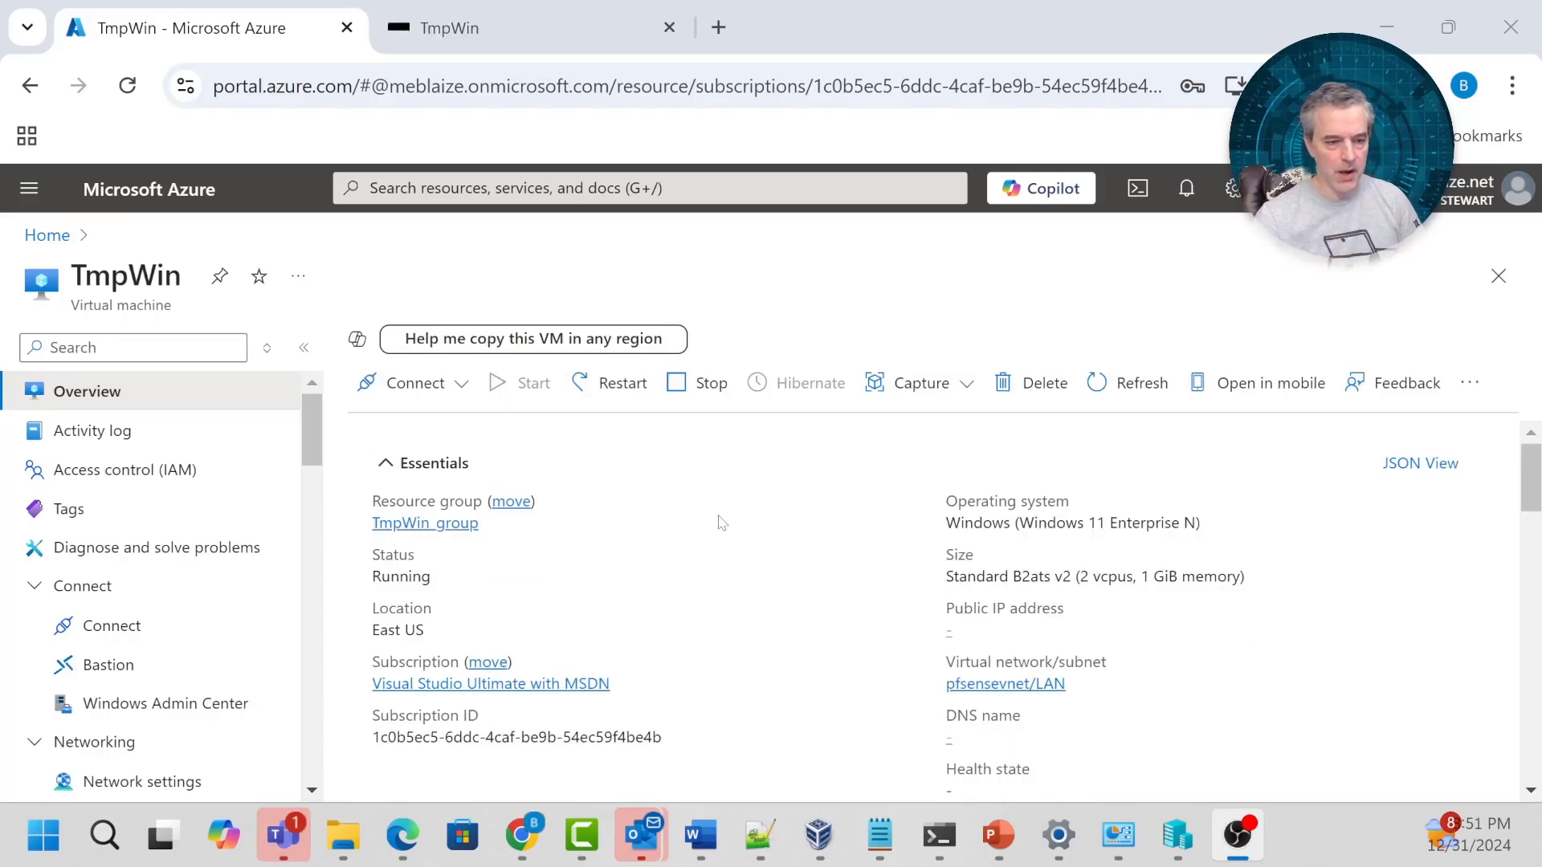
Connect to TmpWin through Bastion with the VM password and launch Microsoft Edge.
click(100, 665)
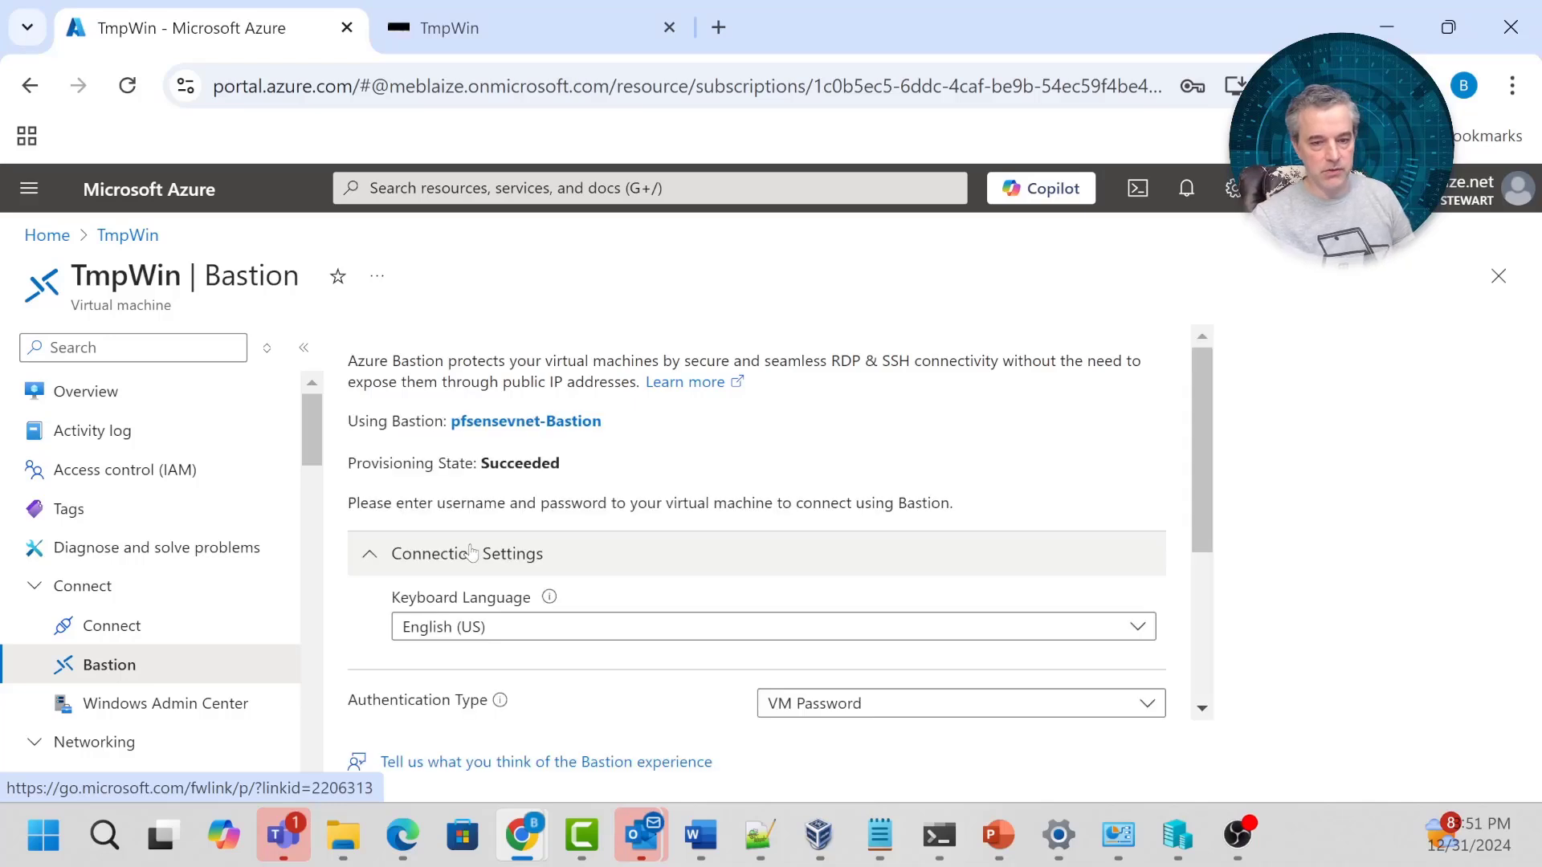
scroll(1097, 550, down, 4)
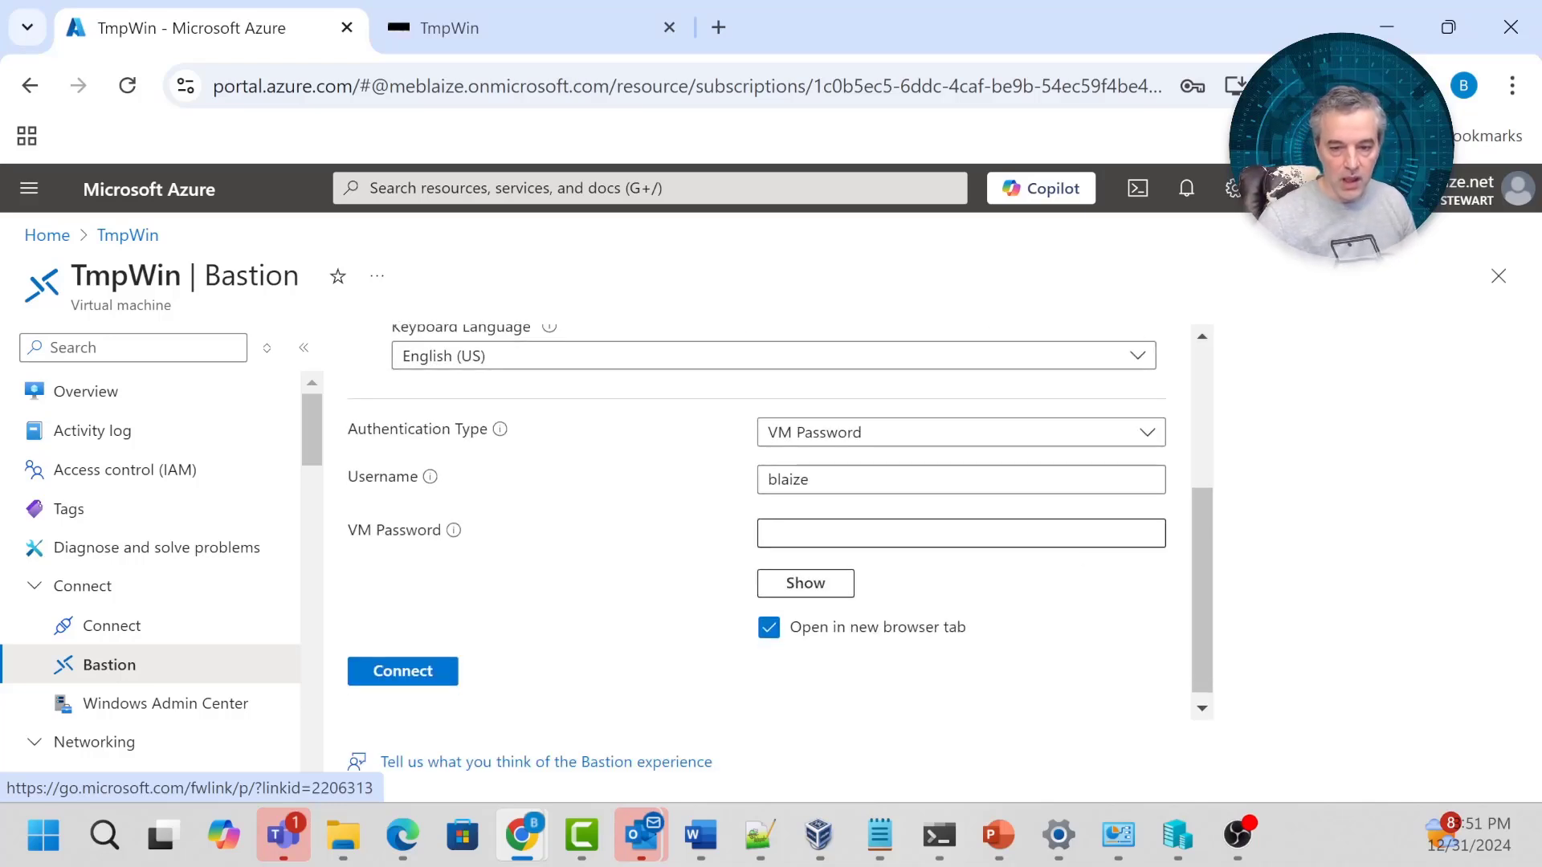
click(1097, 538)
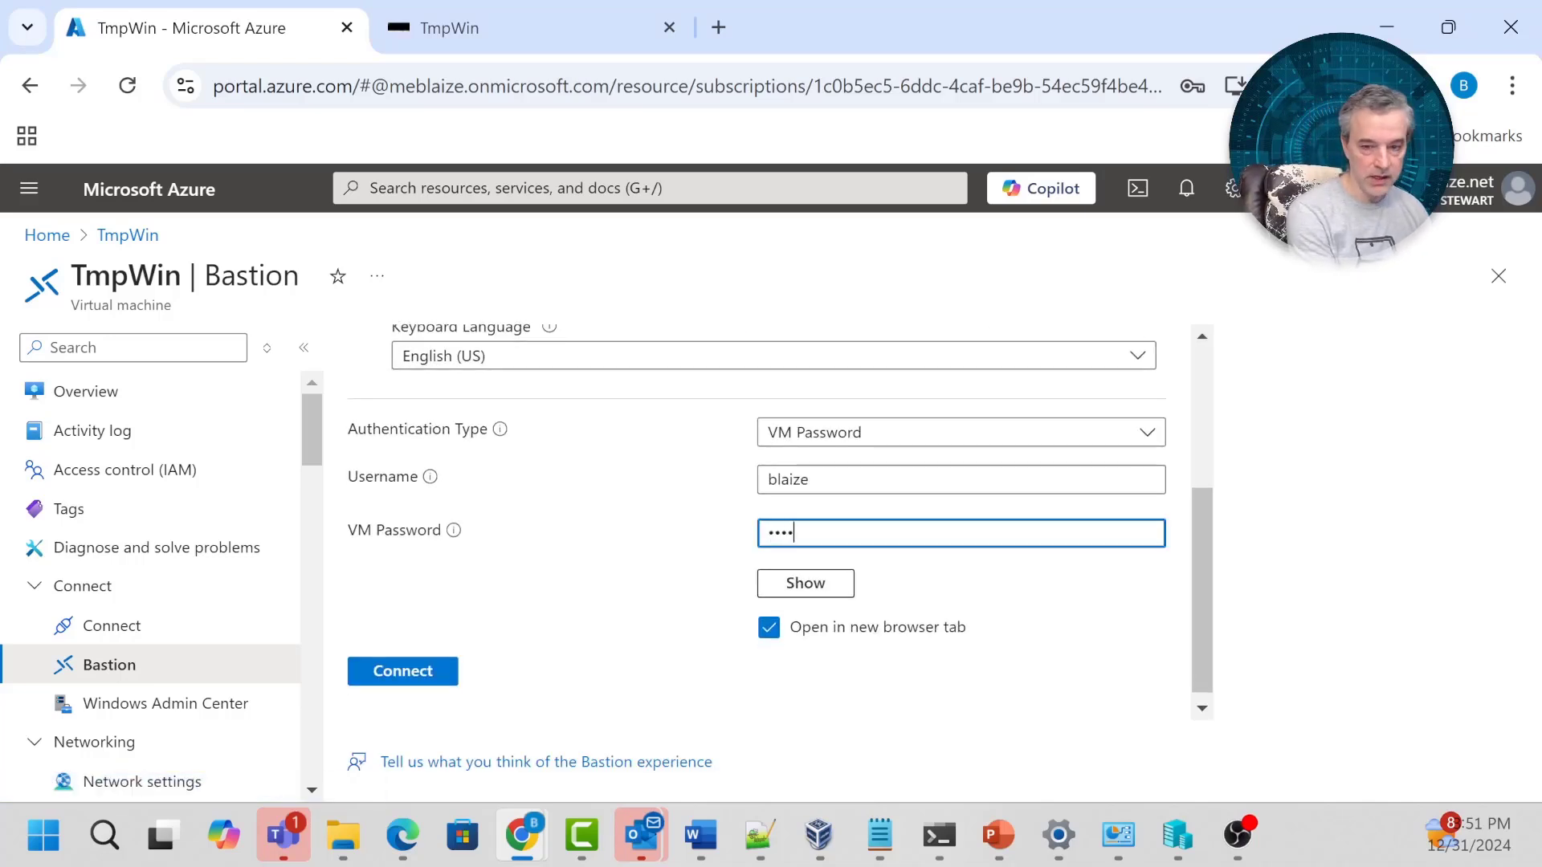
text(••••)
key(ctrl+a)
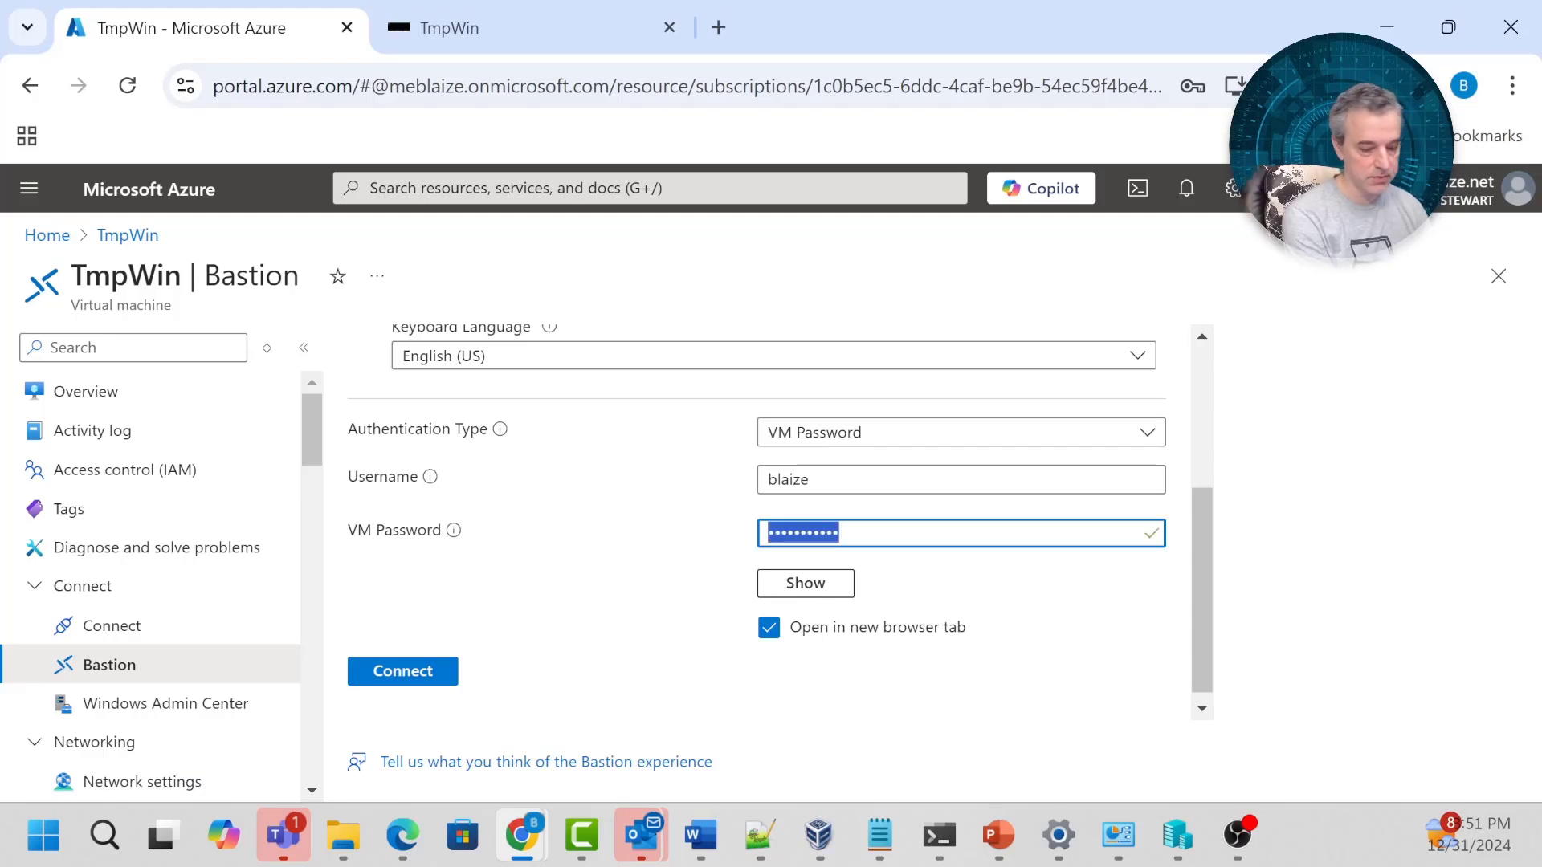
text(•••)
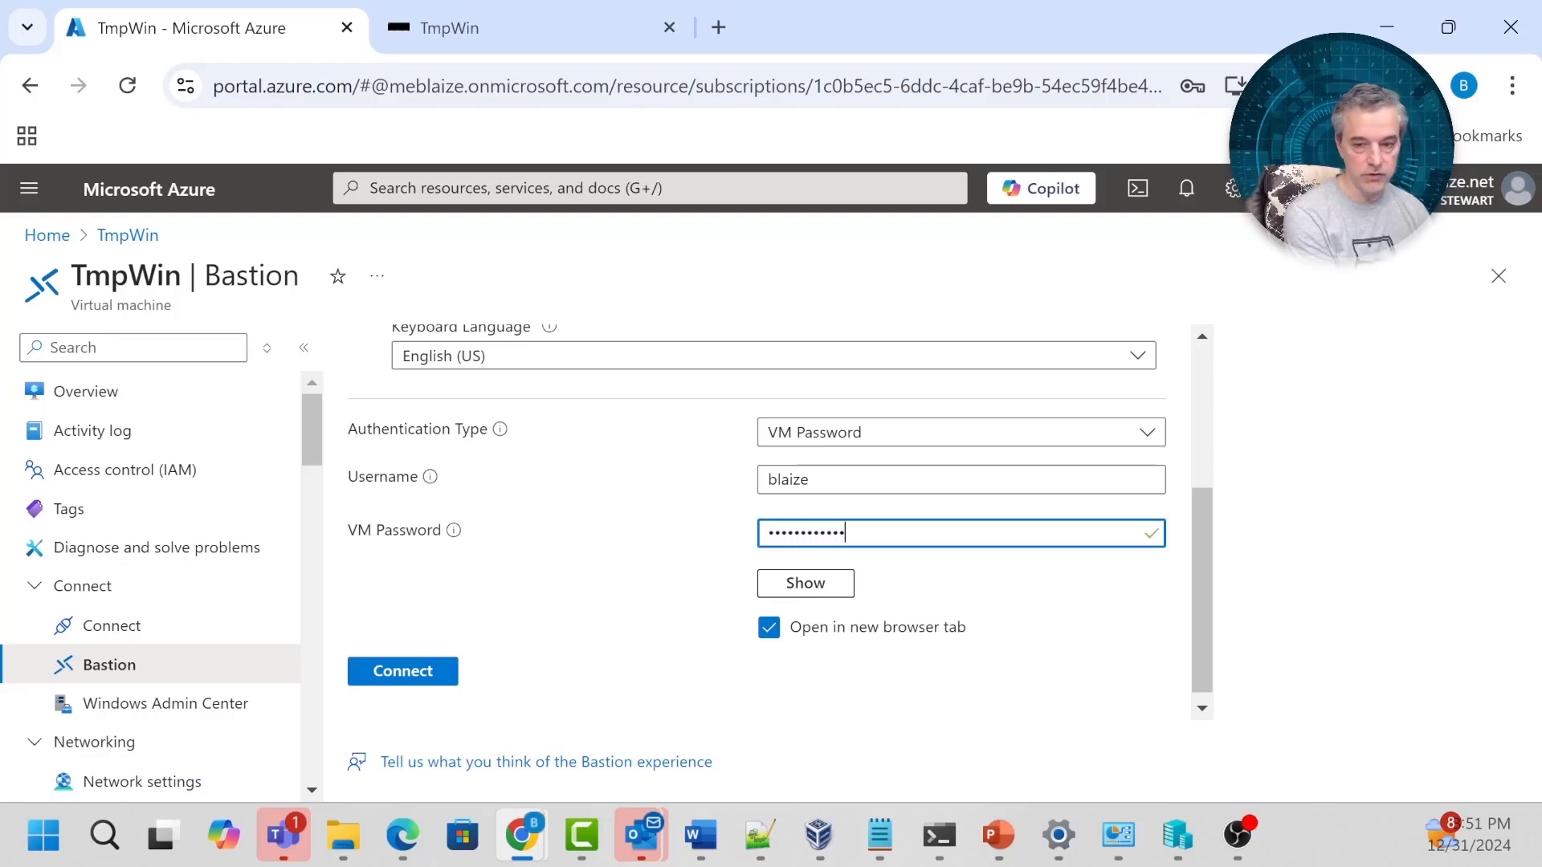
key(Return)
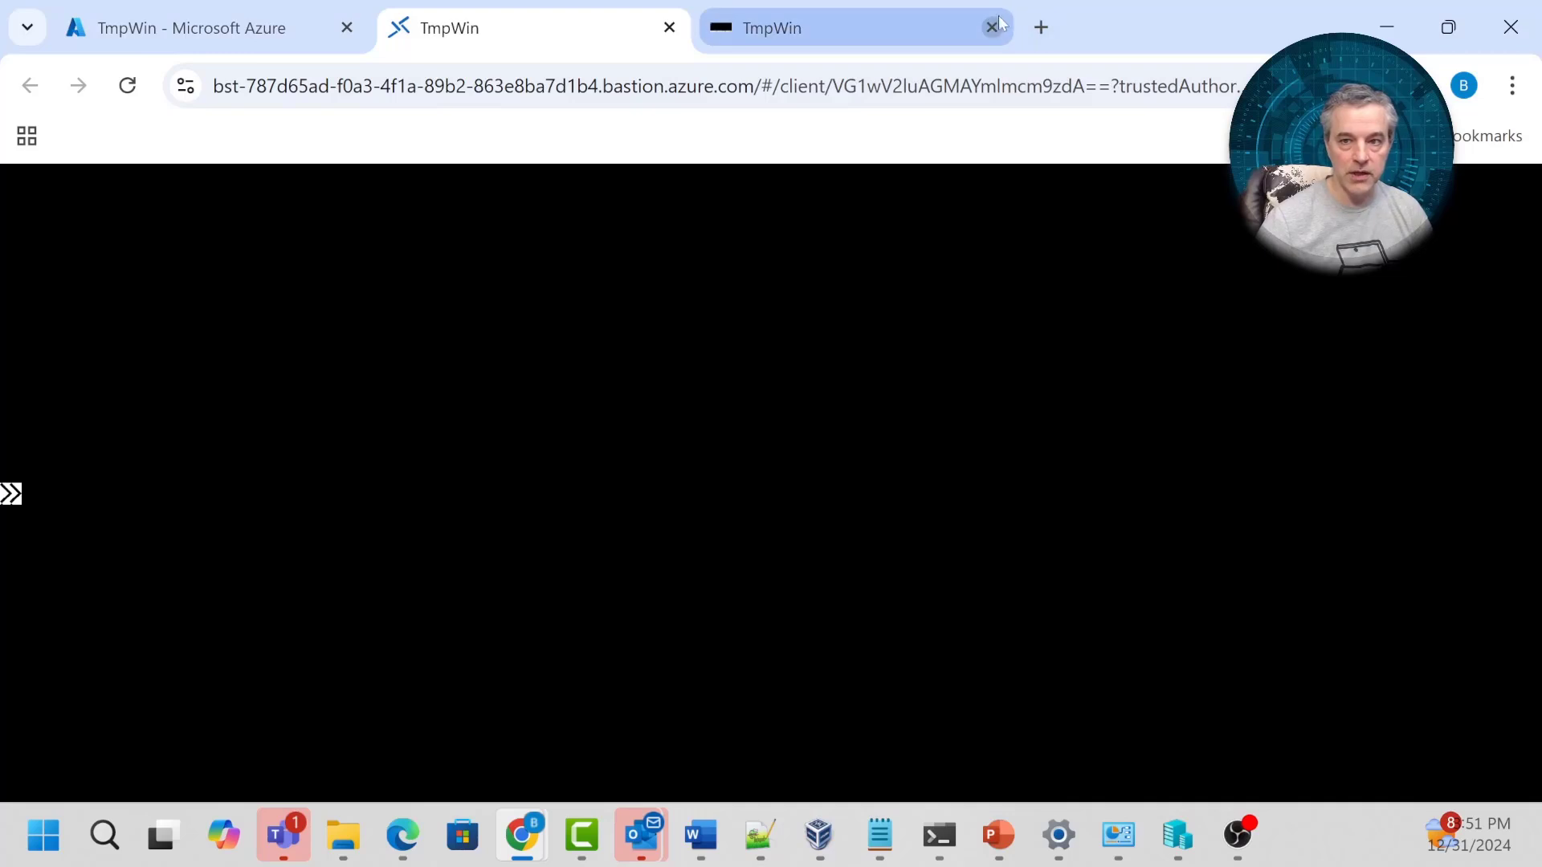
click(993, 27)
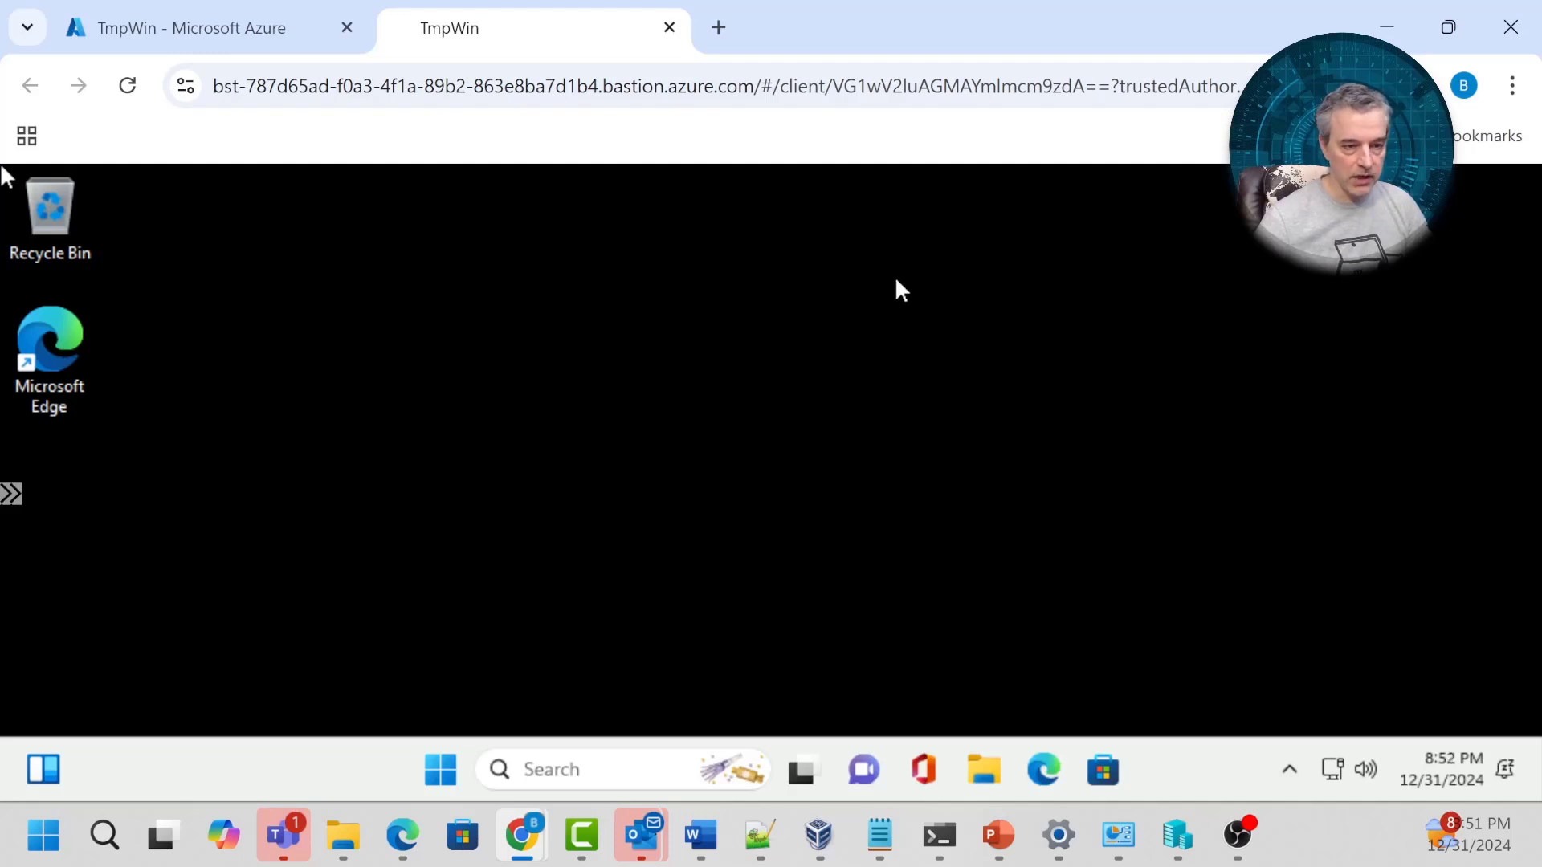
double_click(51, 334)
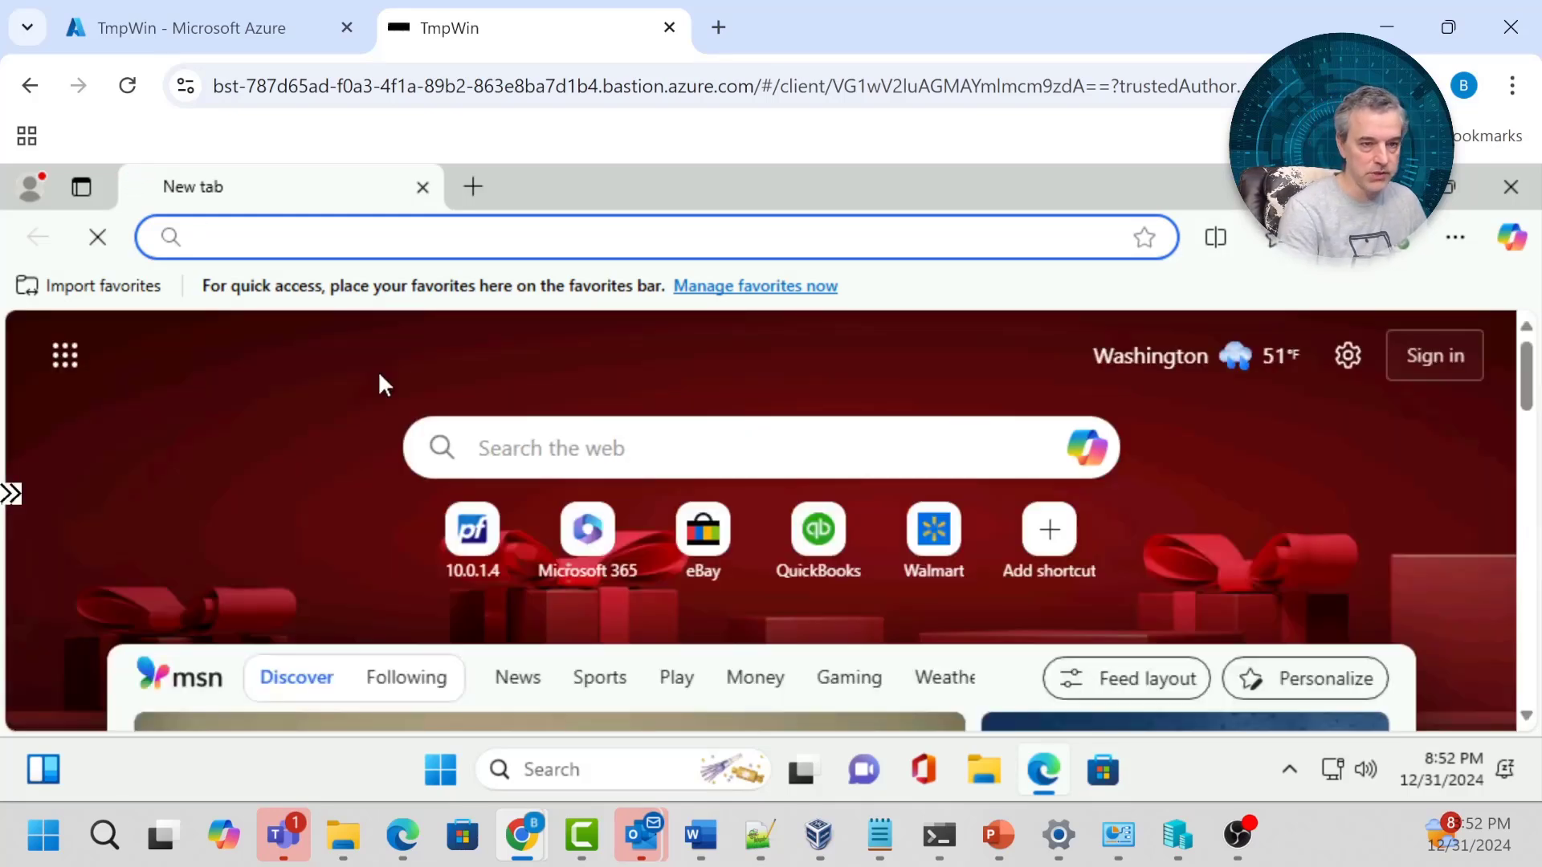
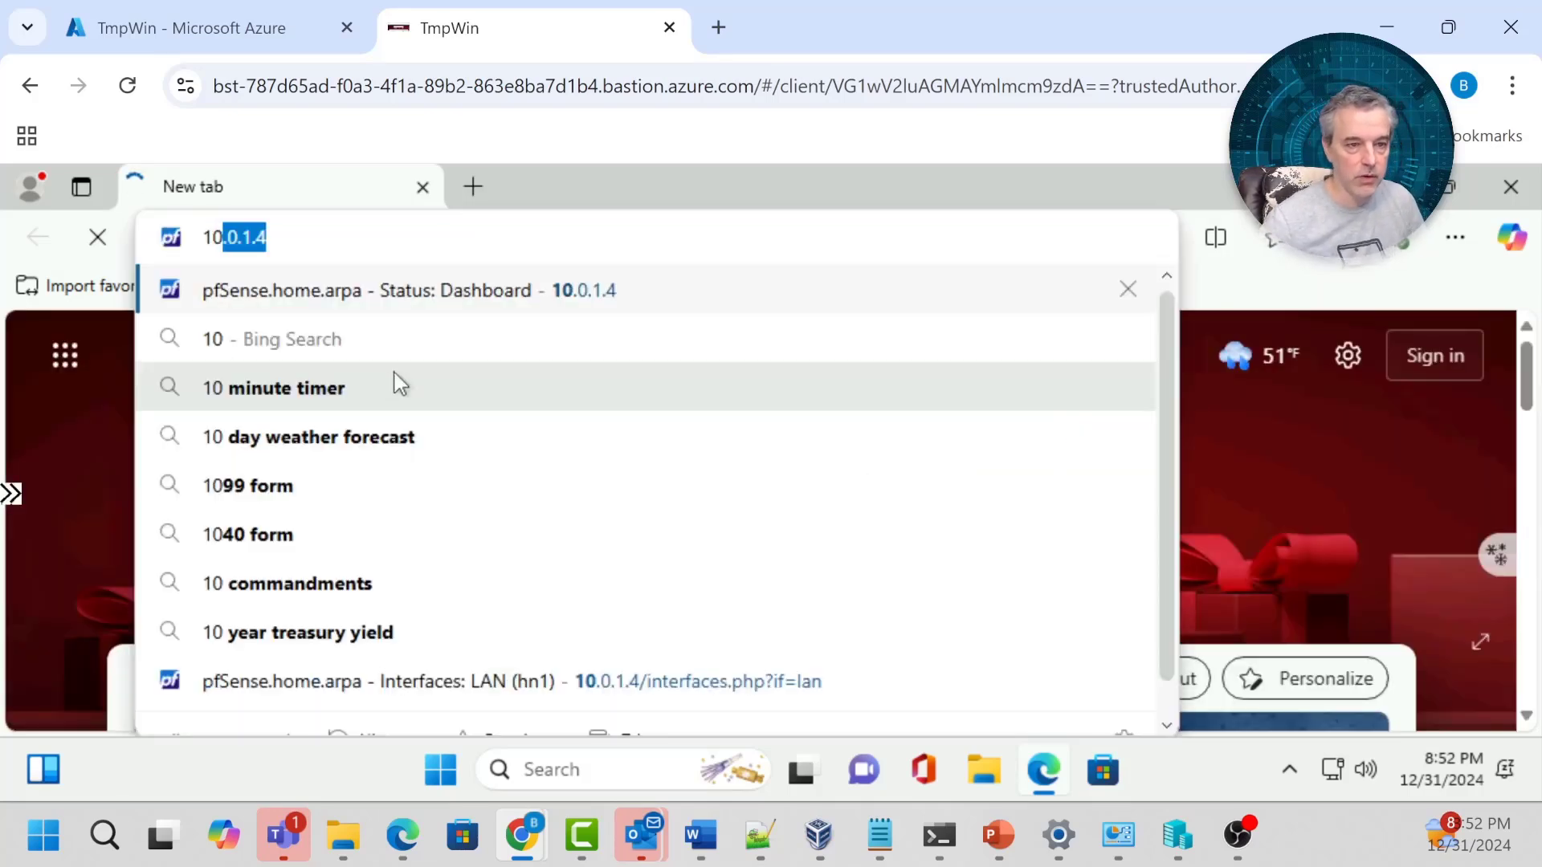
Browse to 10.0.1.4 and sign in to pfSense as admin with its password.
key(Return)
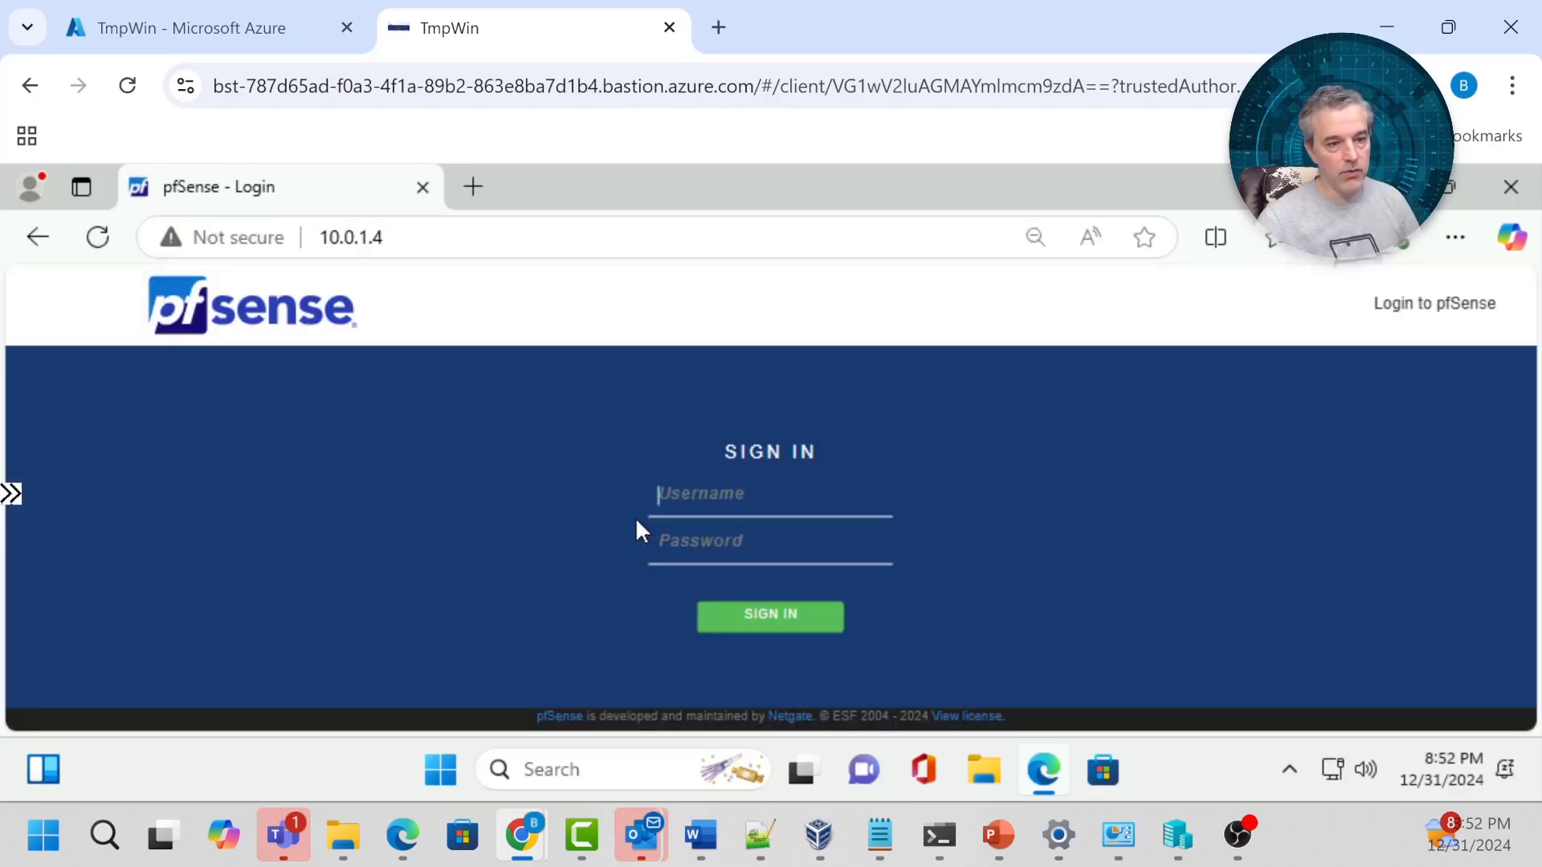
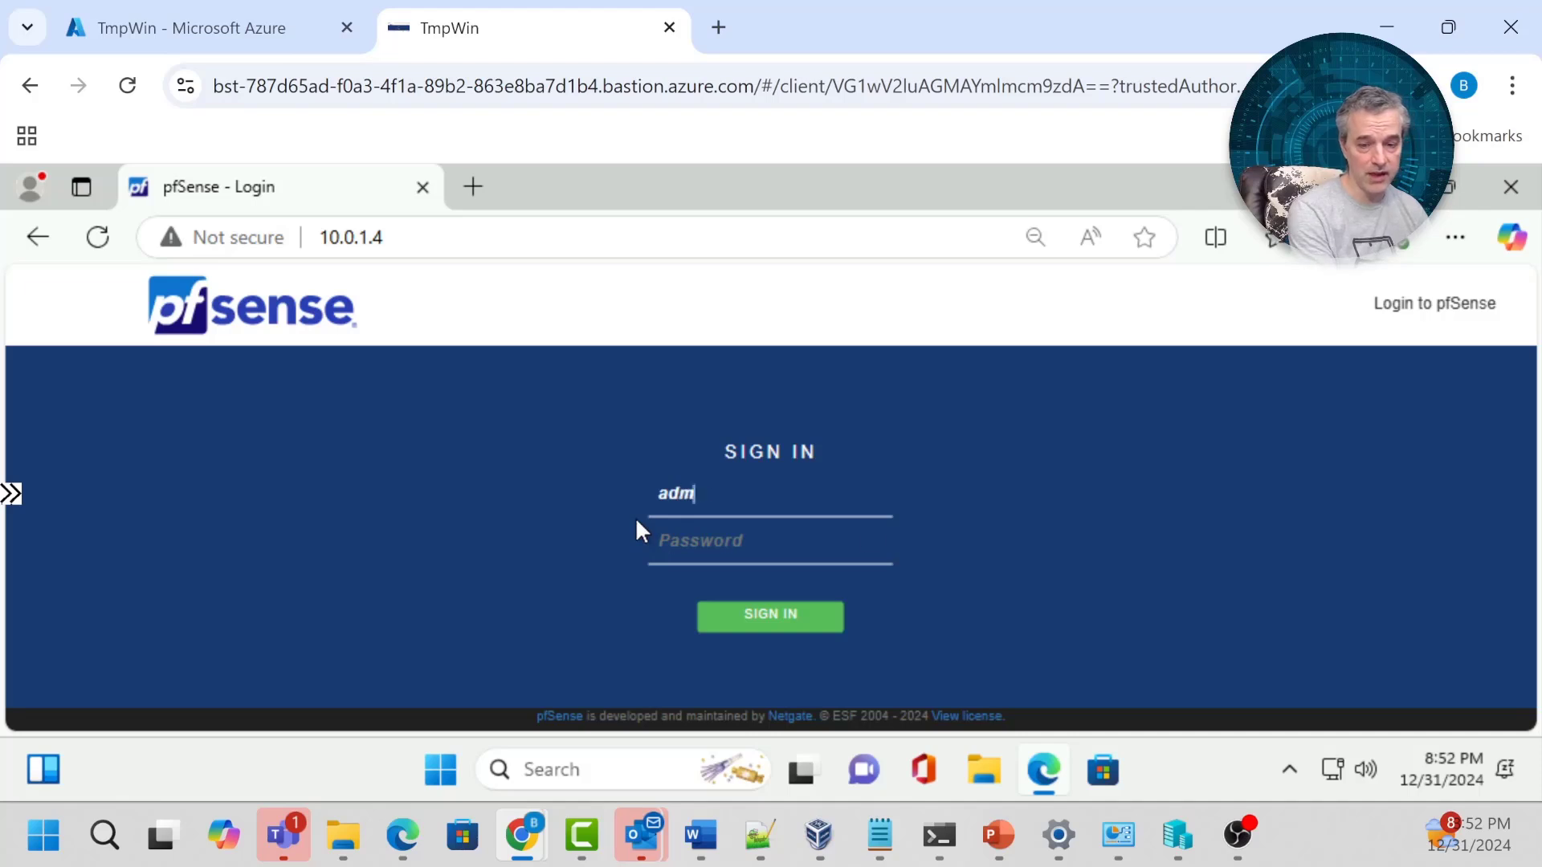
key(Tab)
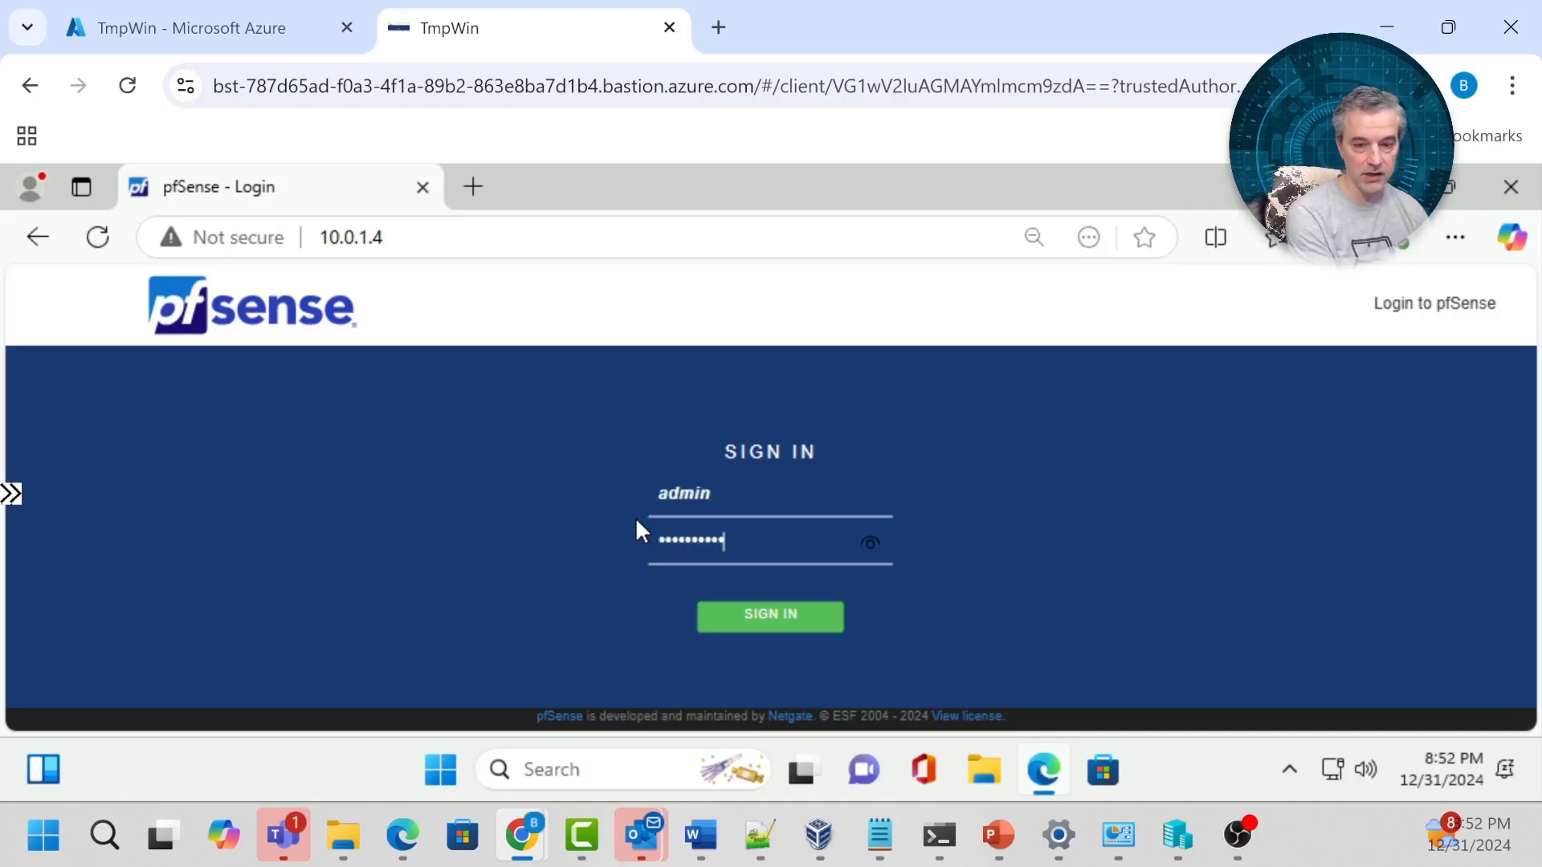
key(Return)
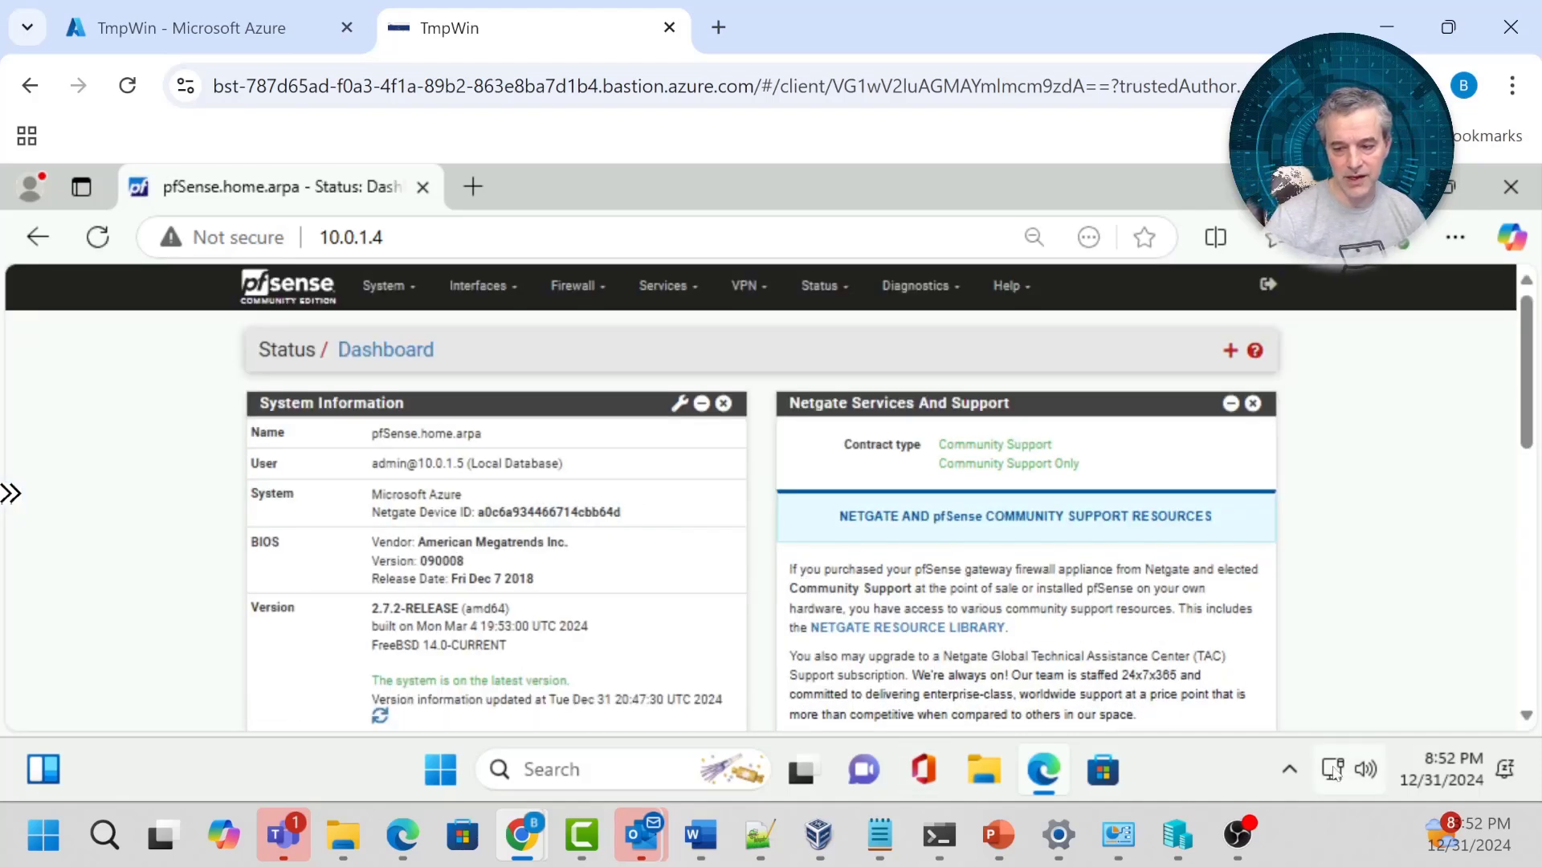
mouse_move(1334, 763)
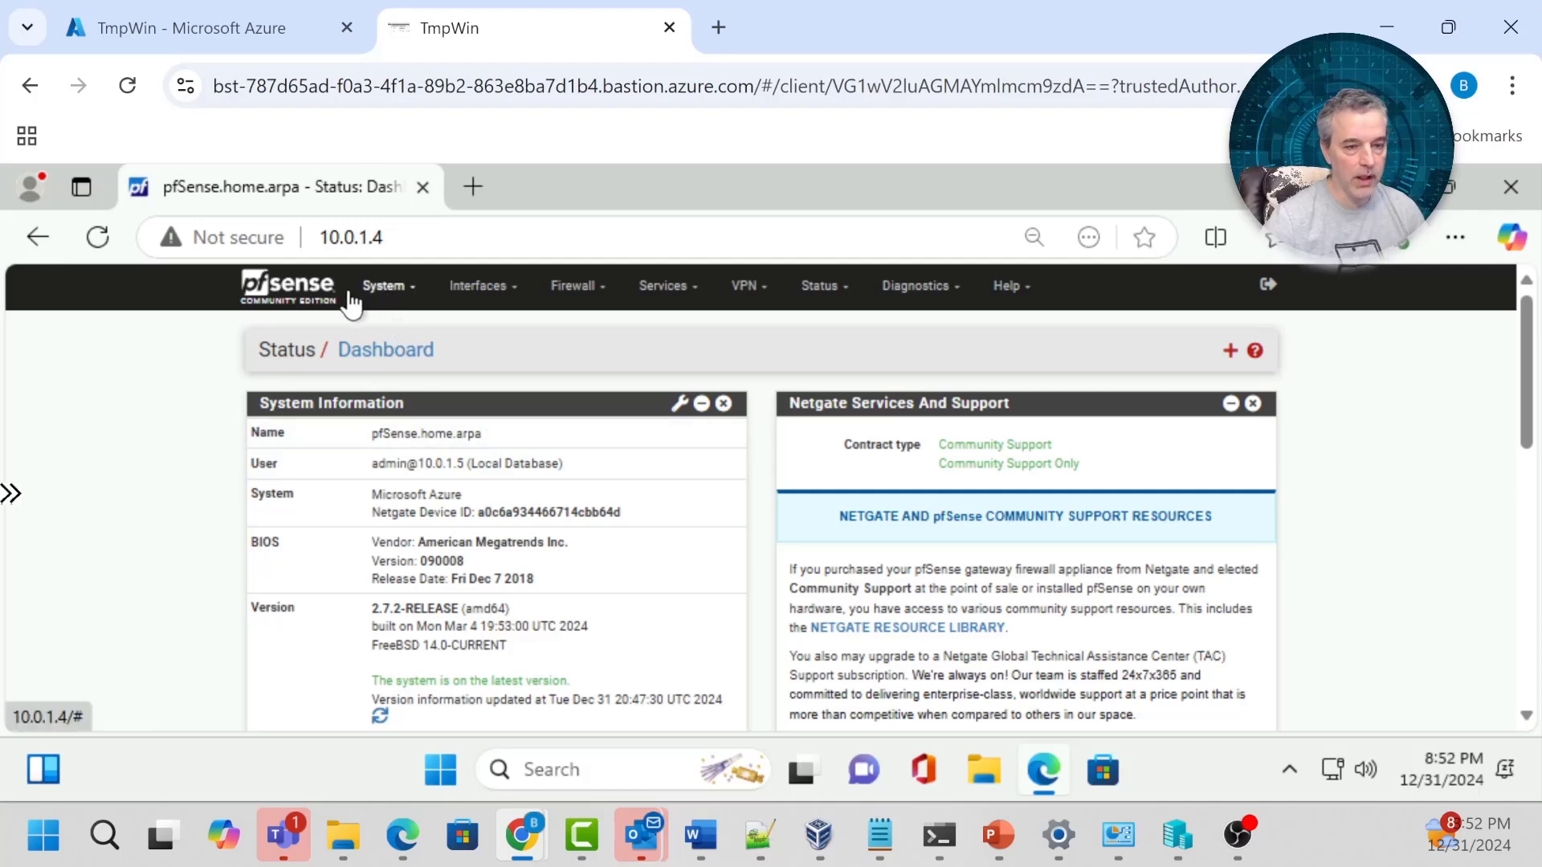
In System > General Setup, paste 168.63.129.16 as the DNS server.
click(388, 290)
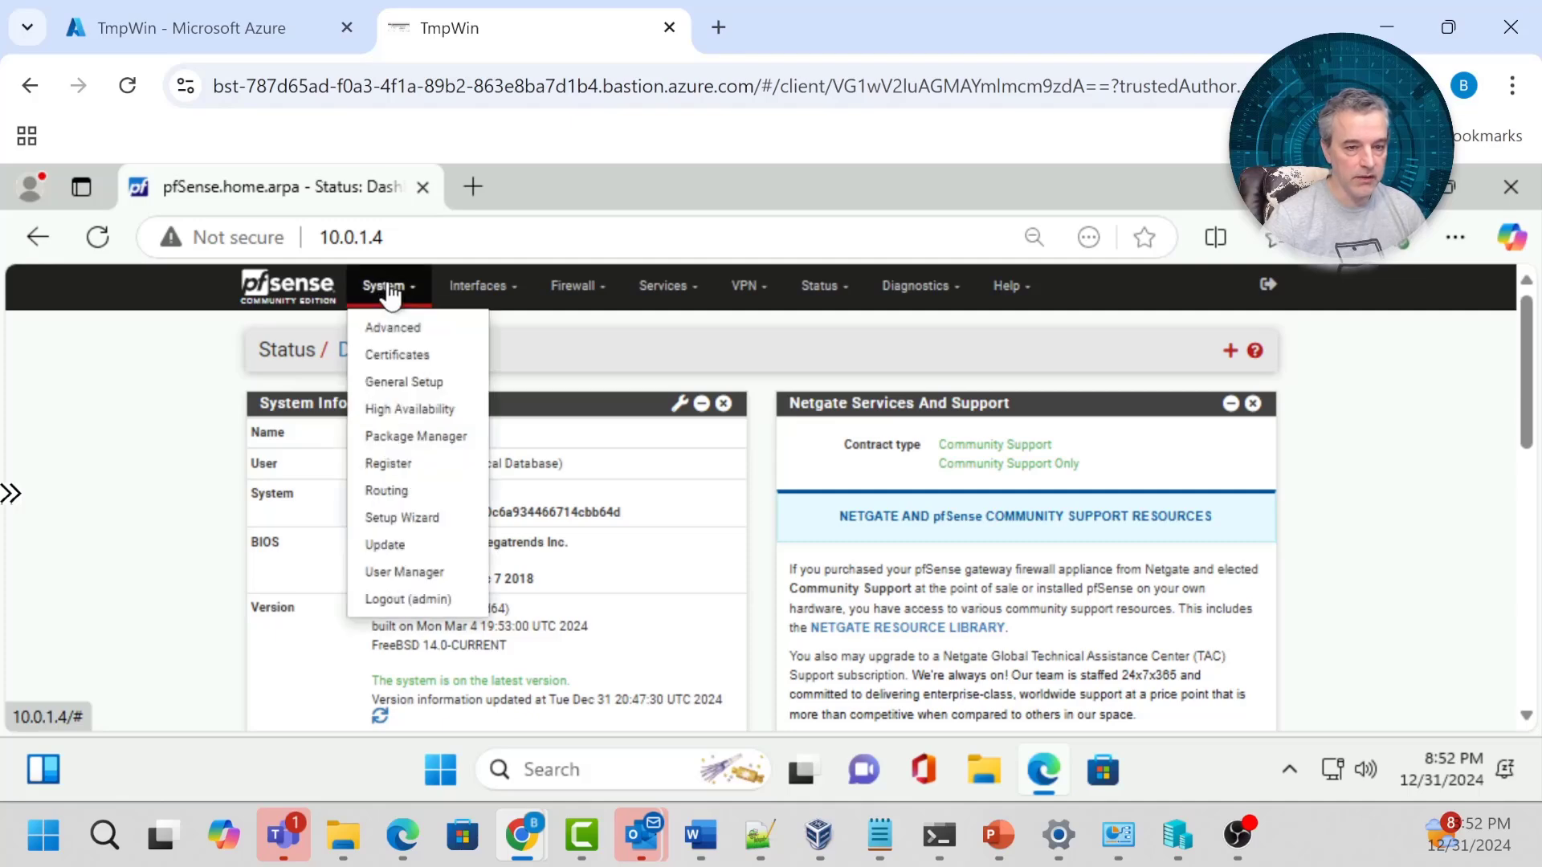
click(392, 389)
scroll(543, 488, down, 3)
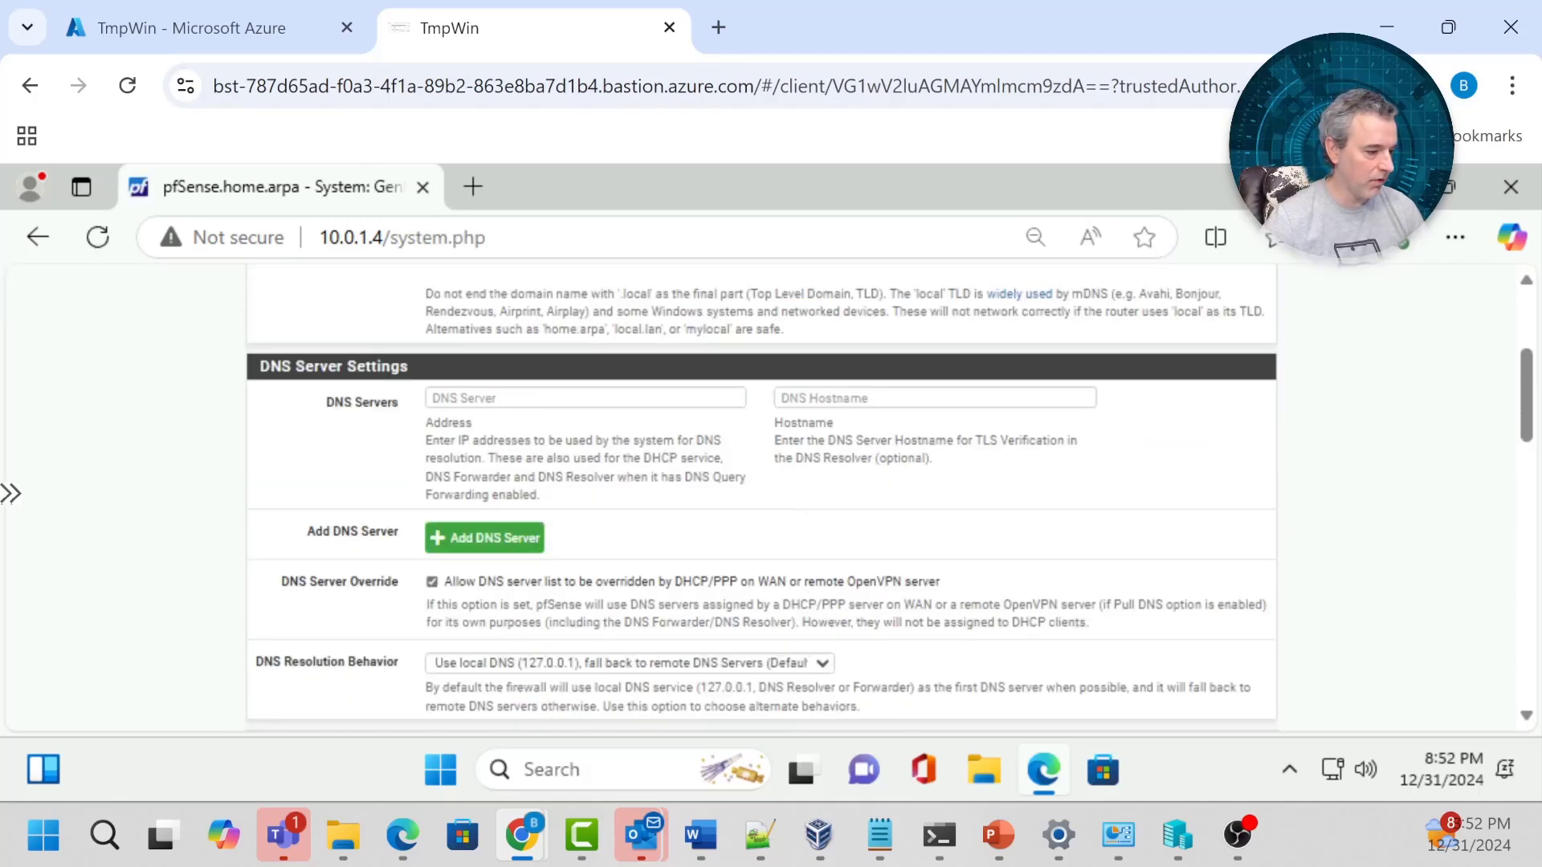
key(alt+Tab)
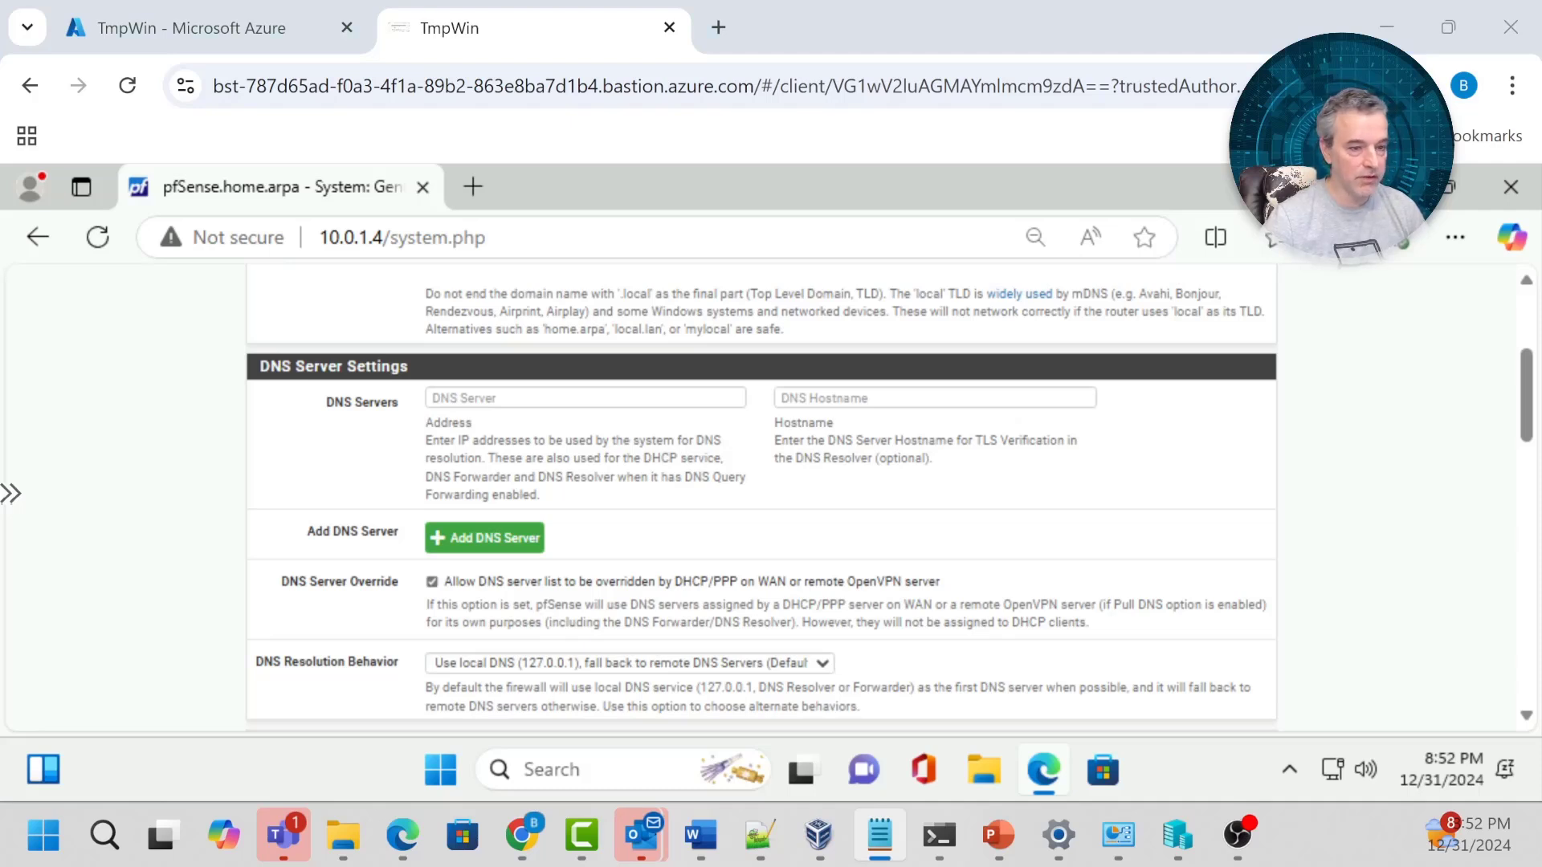
click(11, 493)
key(ctrl+c)
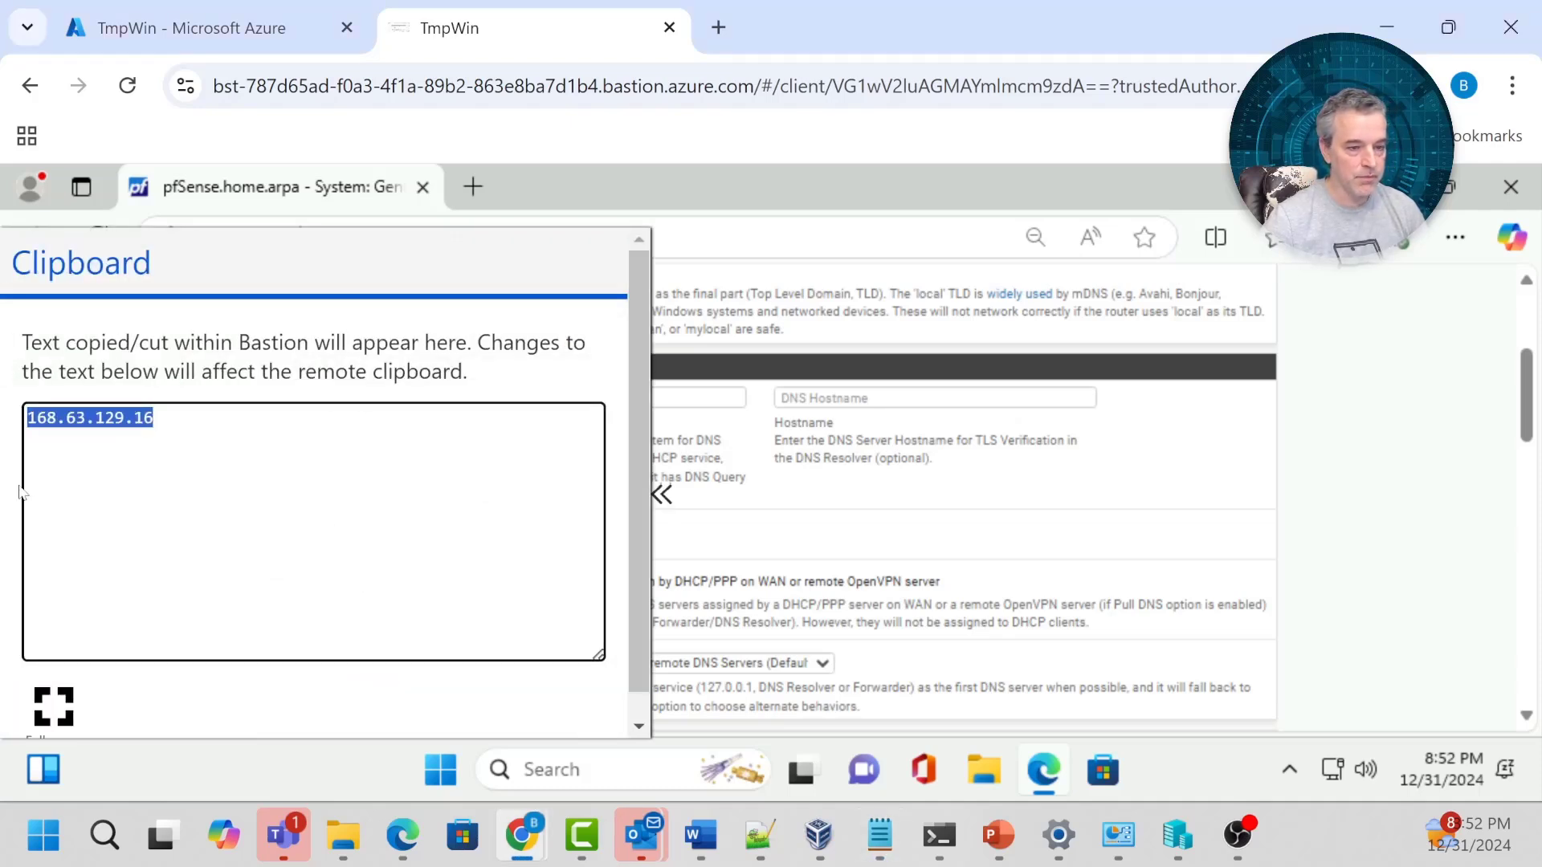
click(711, 411)
click(701, 395)
key(ctrl+v)
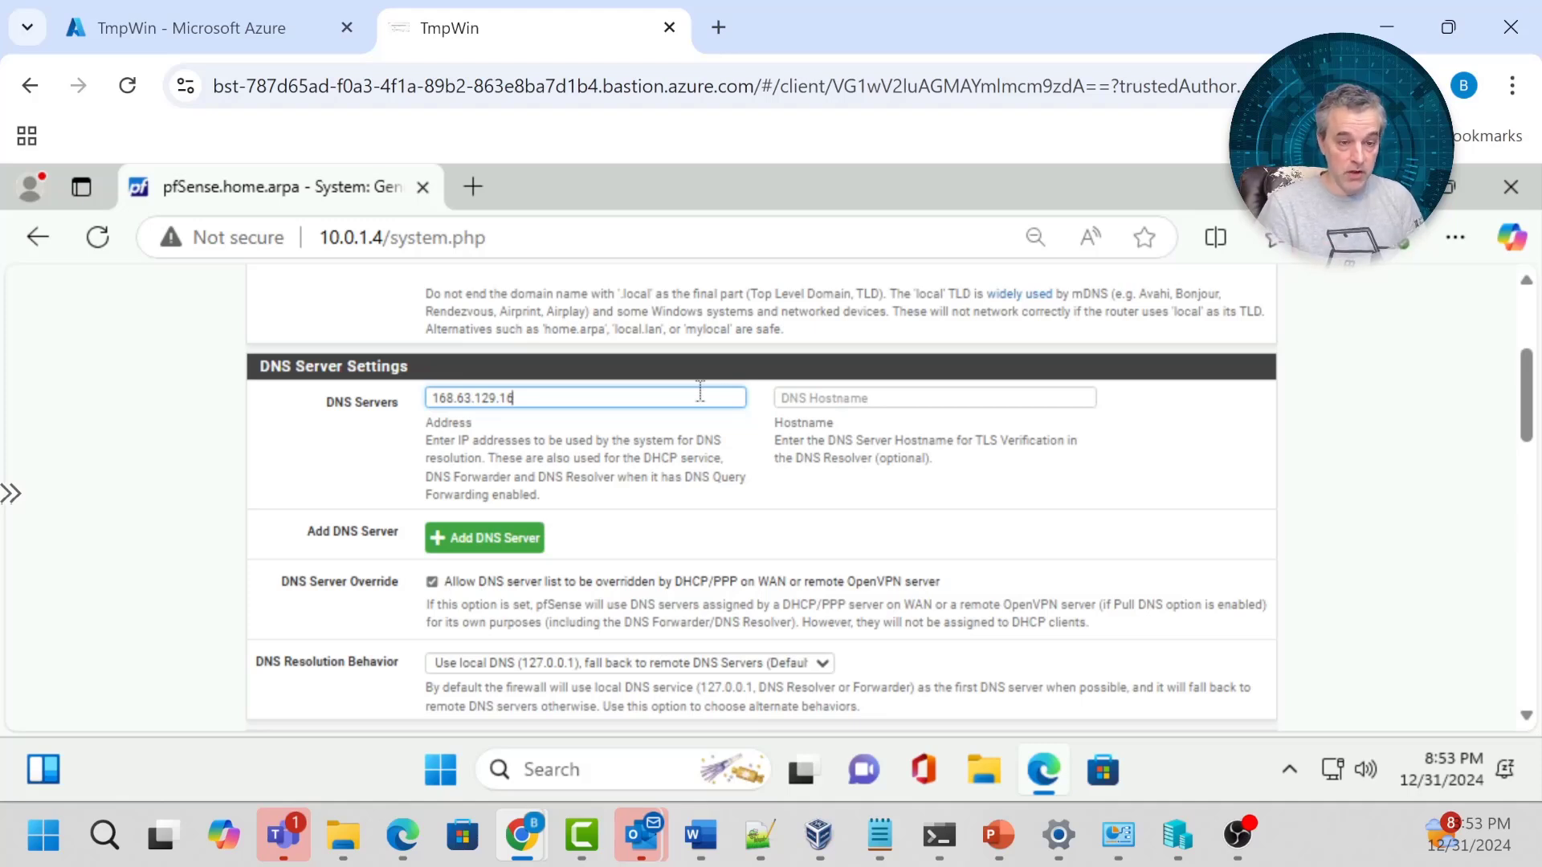
Save the General Setup changes.
click(1120, 458)
scroll(1116, 474, up, 2)
scroll(1108, 482, up, 3)
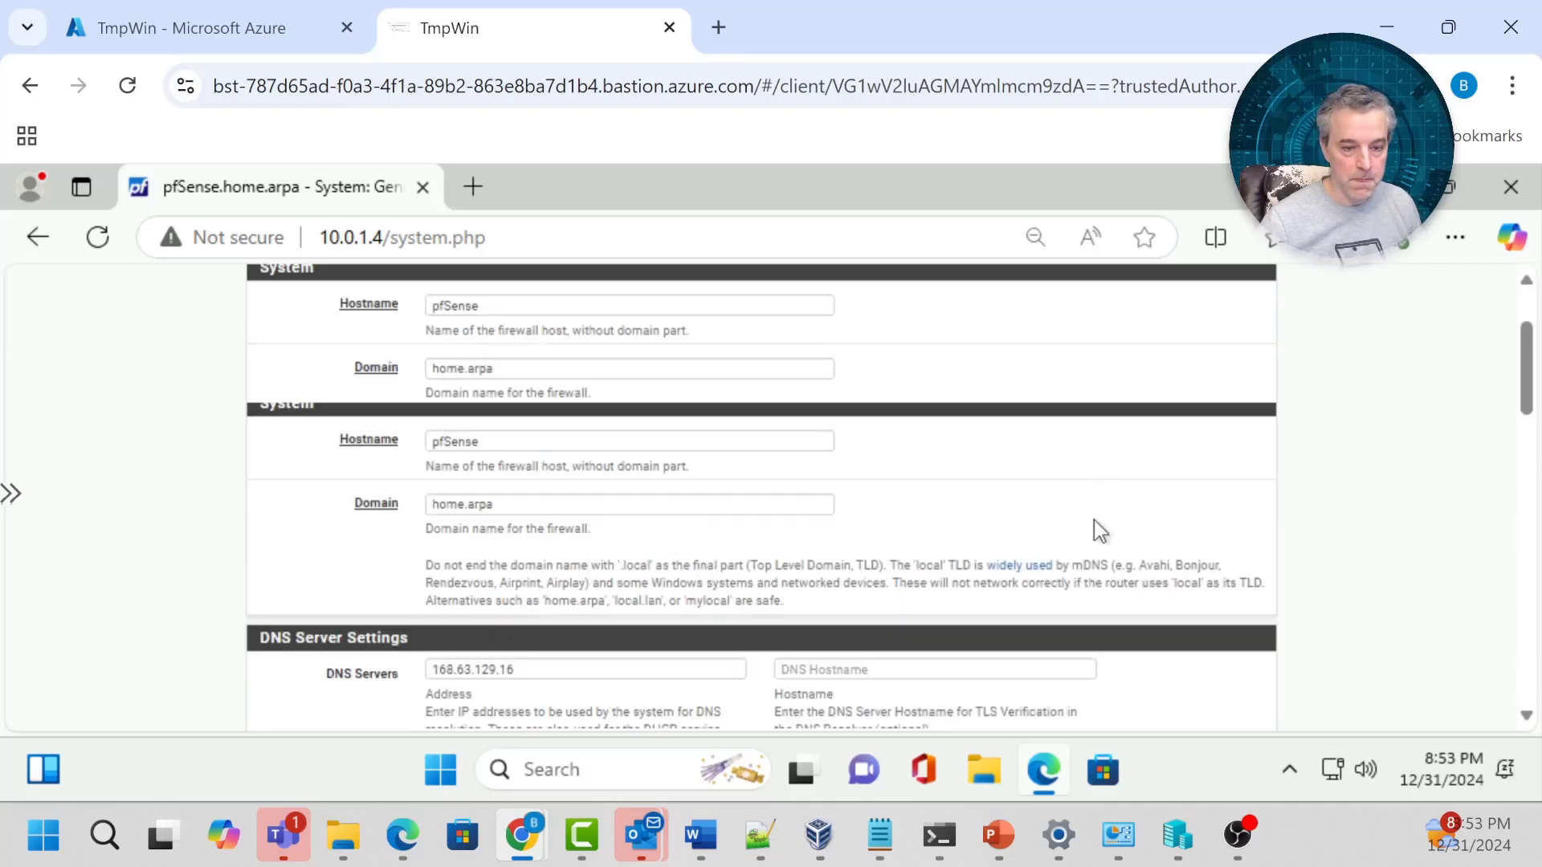
scroll(1463, 482, down, 15)
scroll(1413, 485, down, 3)
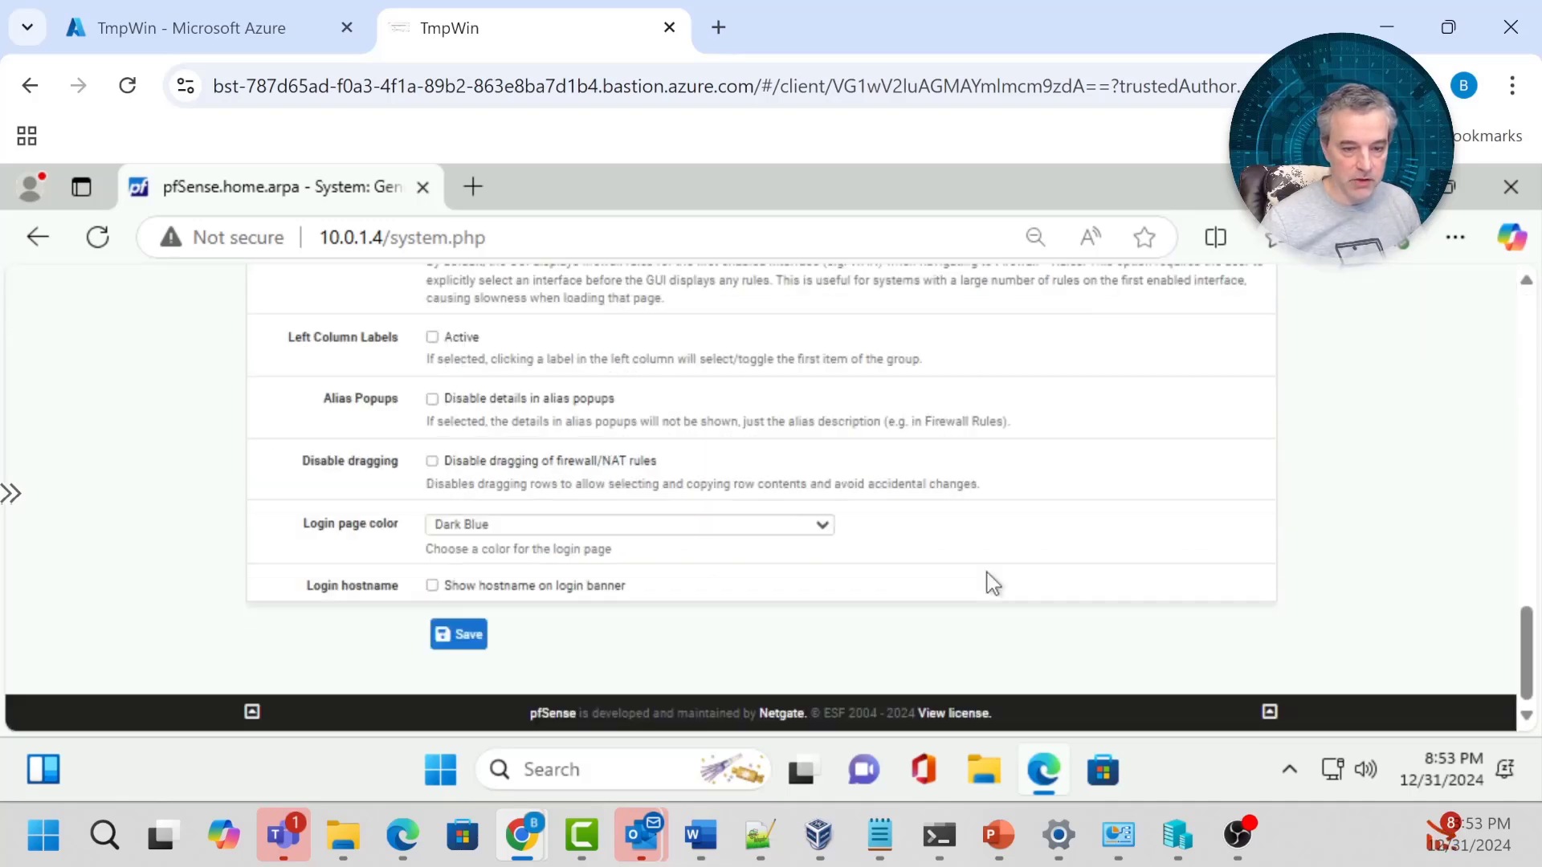
click(454, 634)
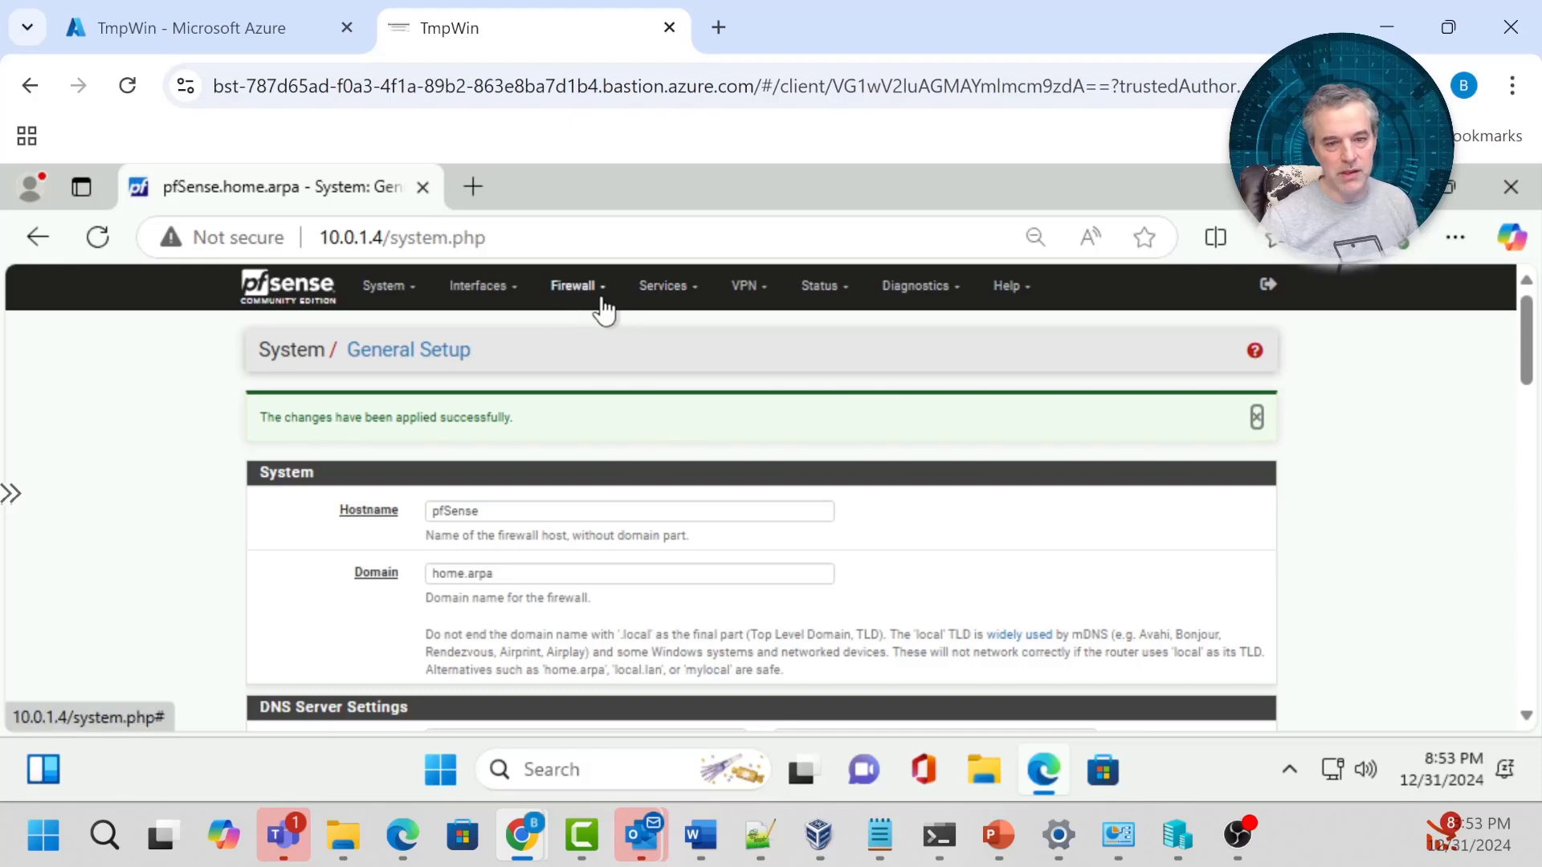
Open the WAN firewall rules, then browse the Services and VPN menus.
click(576, 290)
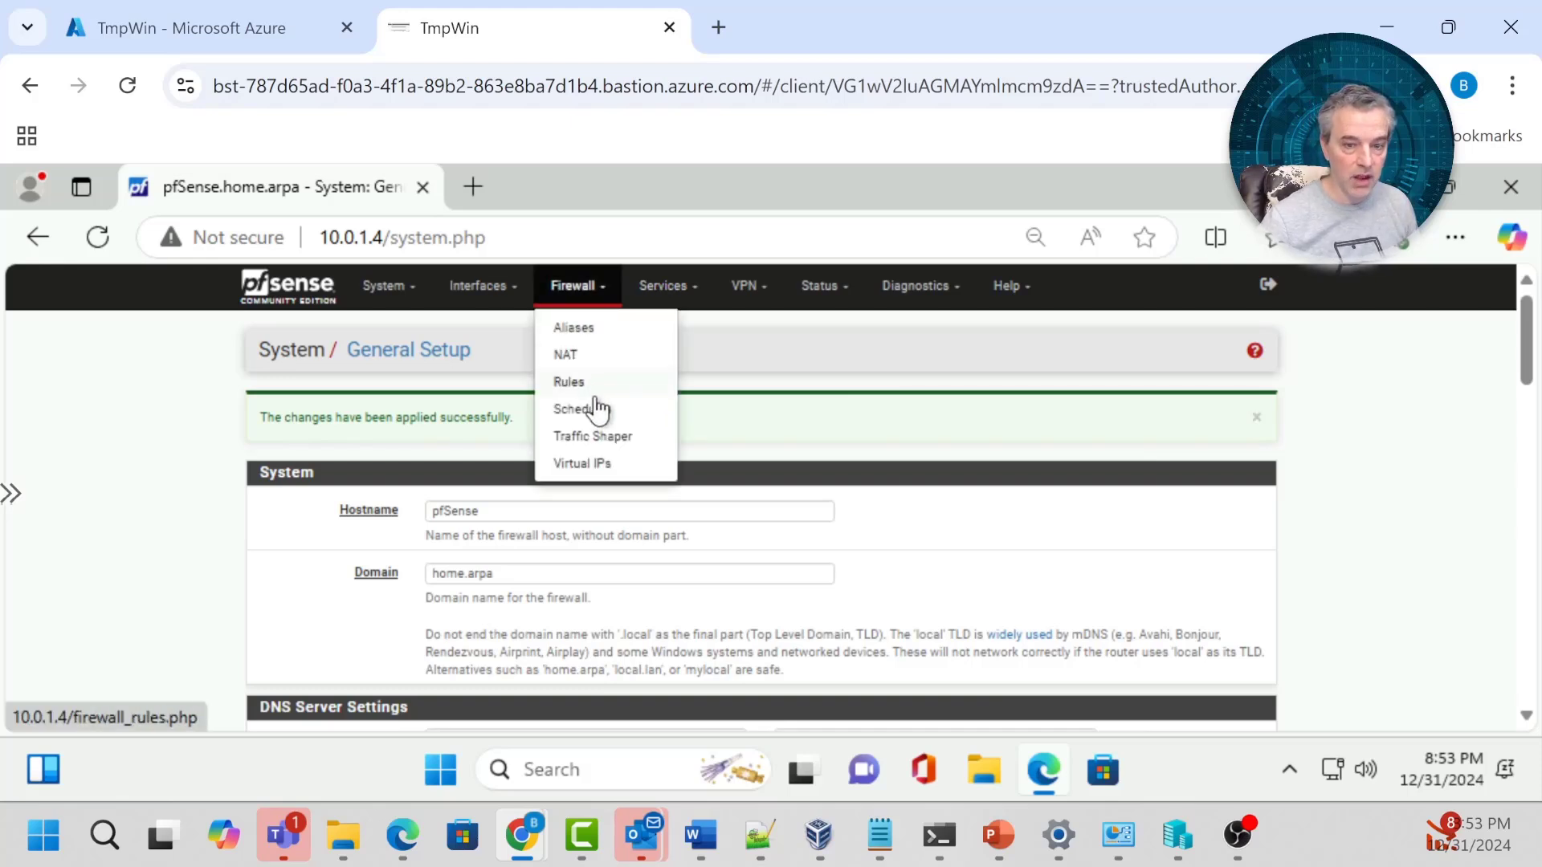
click(576, 383)
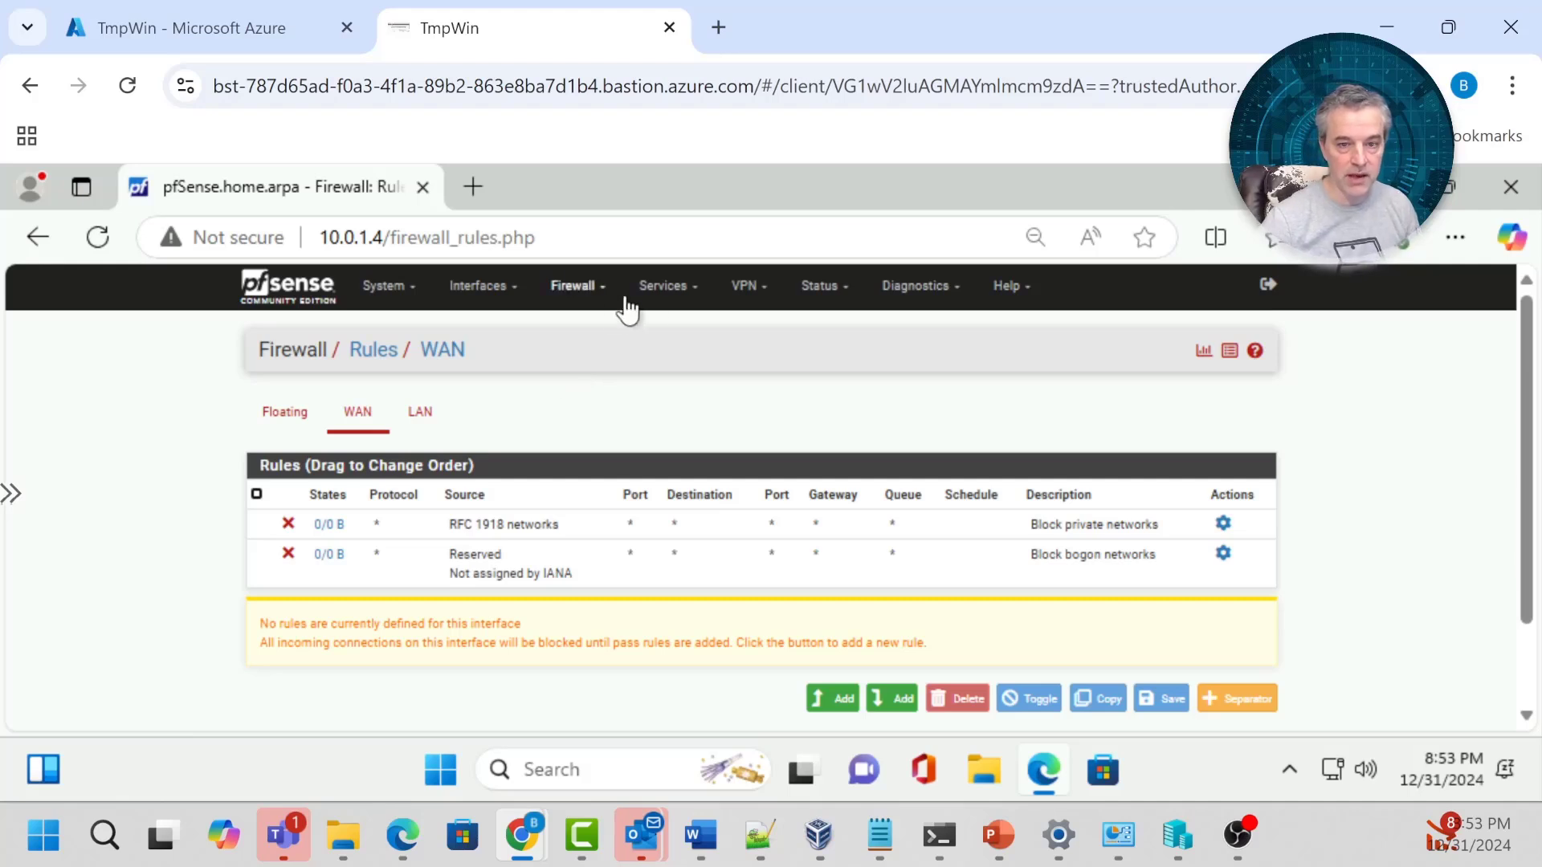
click(663, 289)
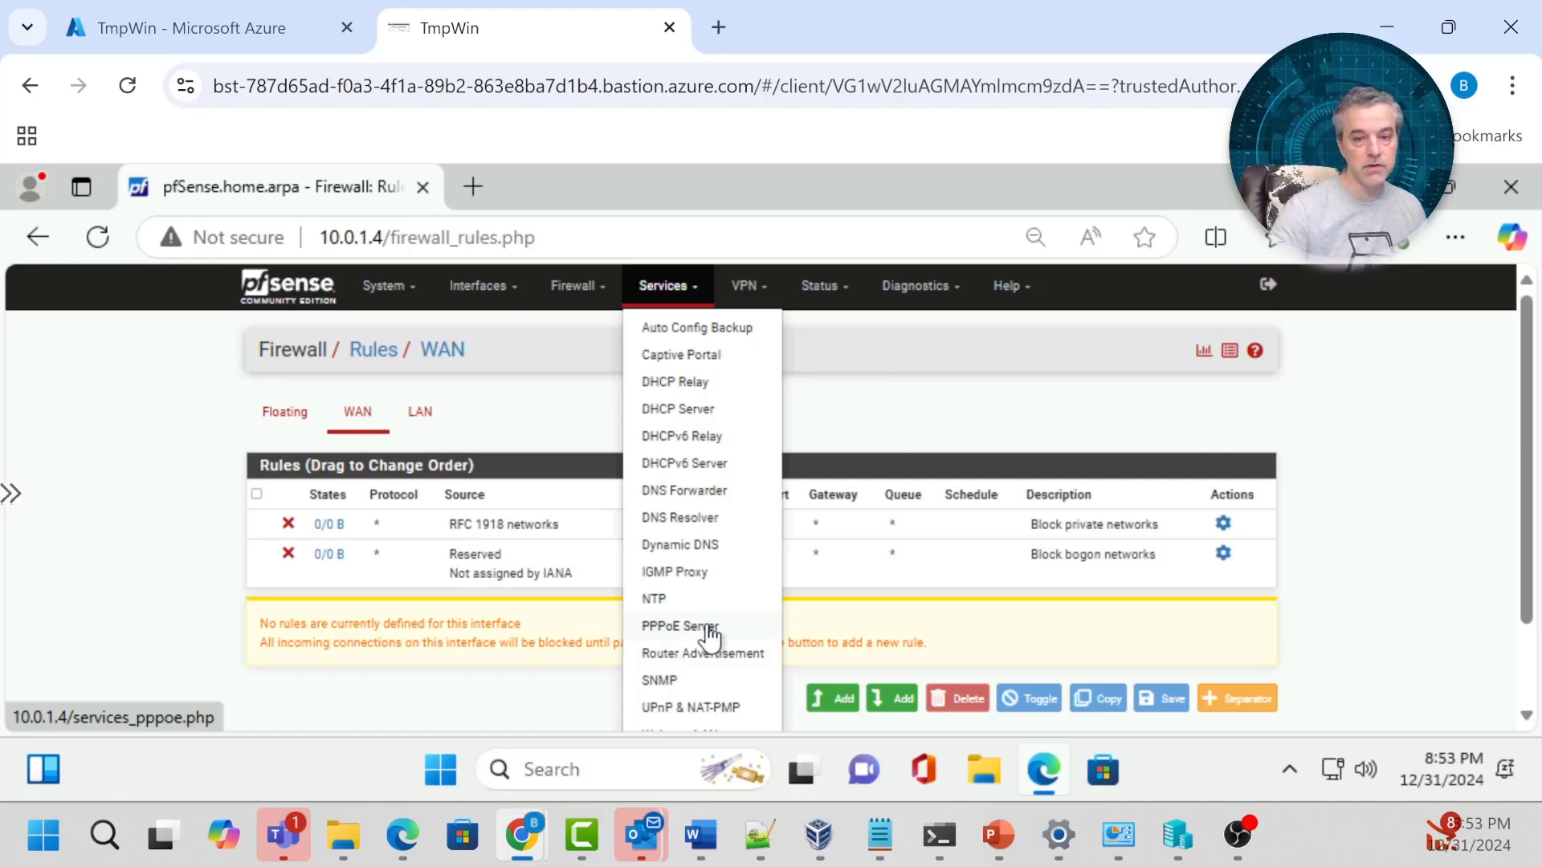
click(755, 287)
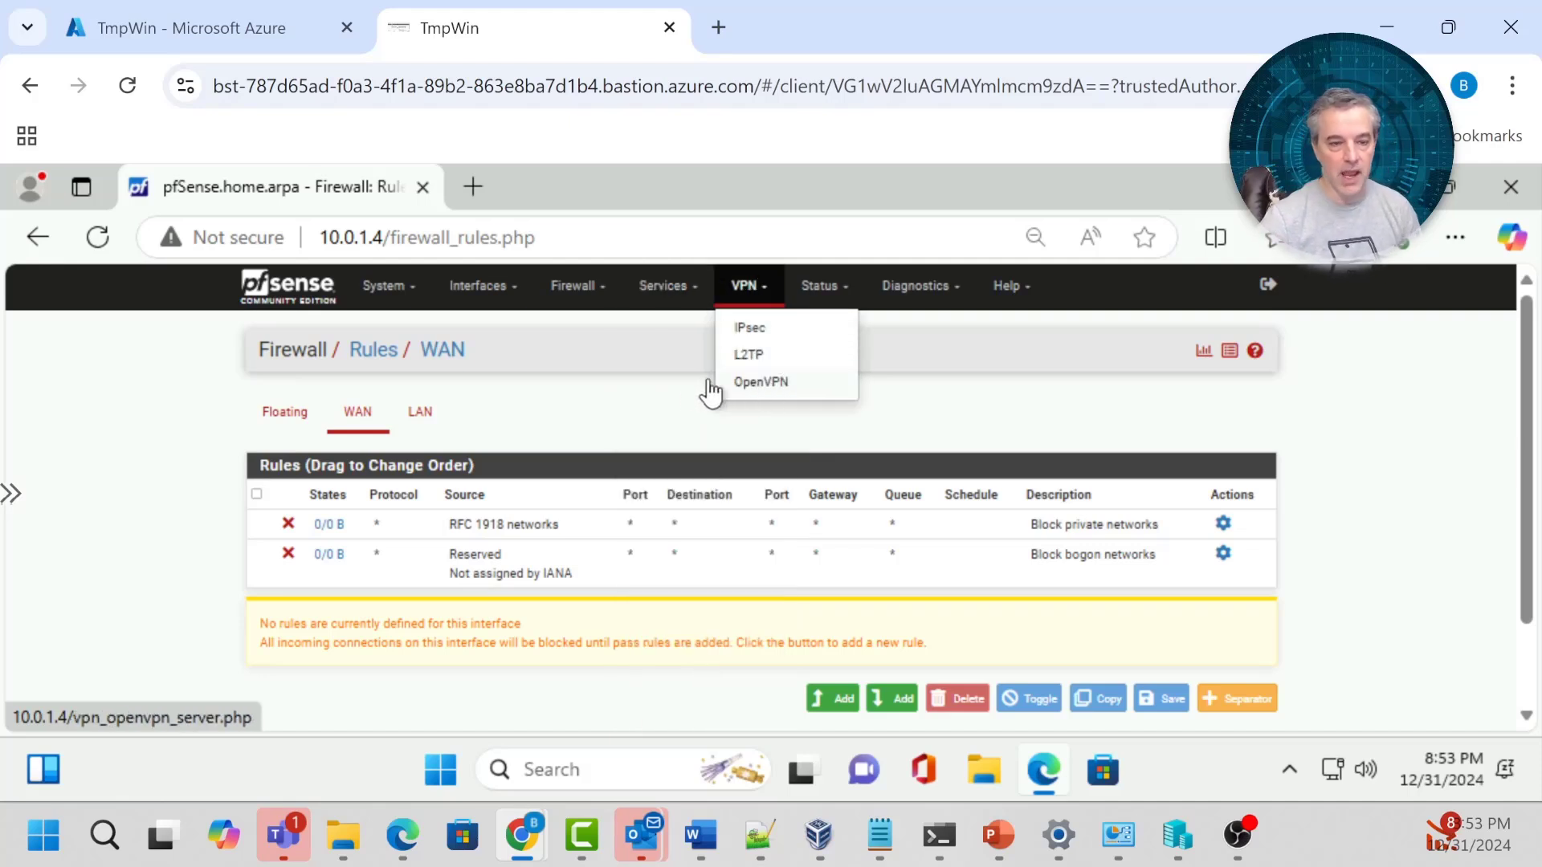
click(647, 395)
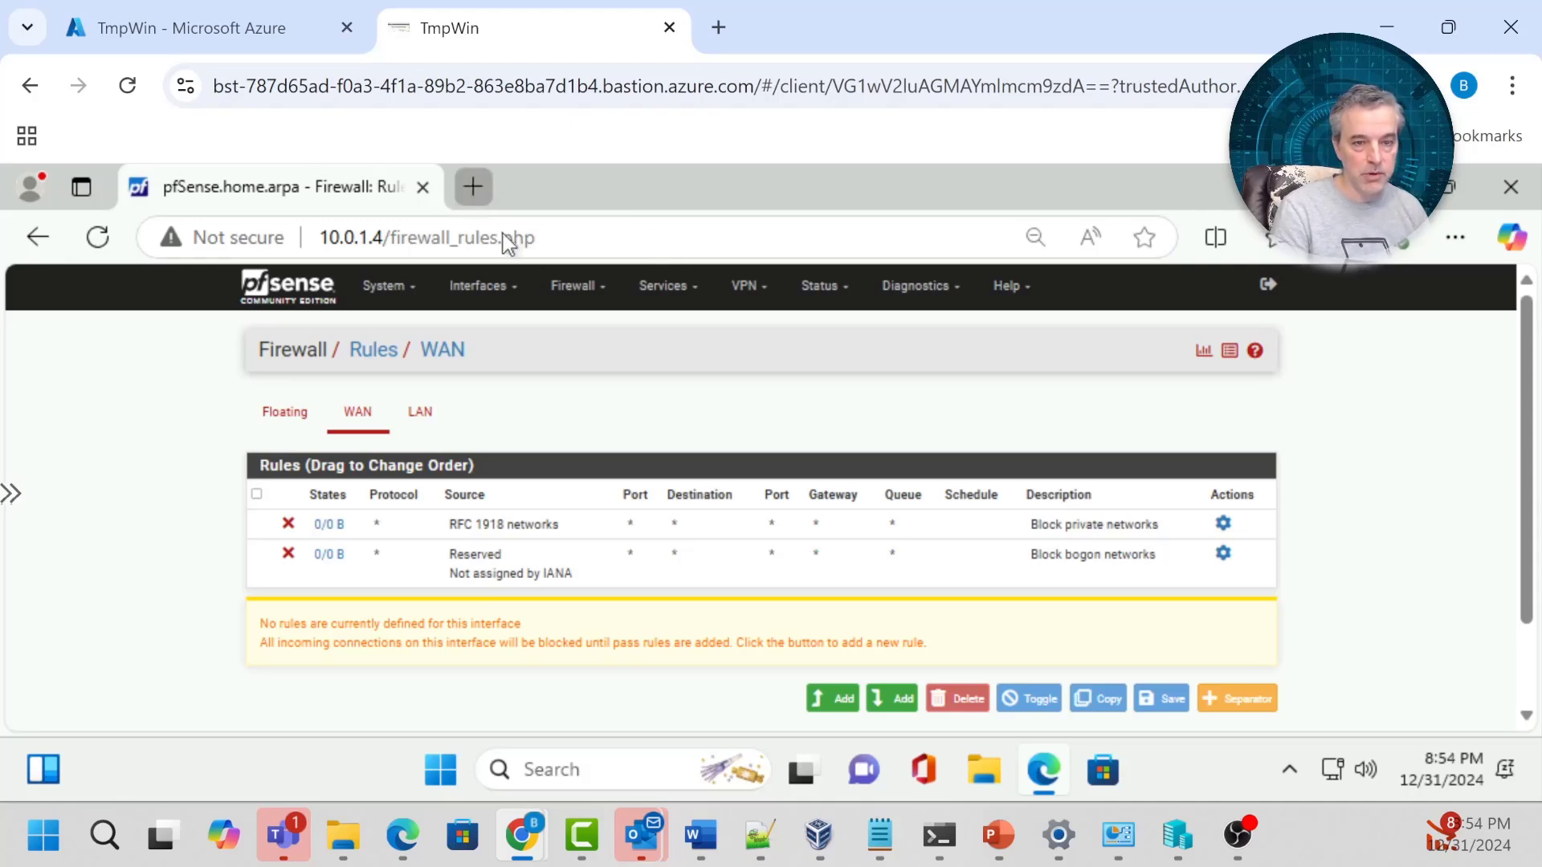
Search Google for 'what is my ip' and open whatismyipaddress.com, which shows public IP 40.76.208.196.
click(473, 187)
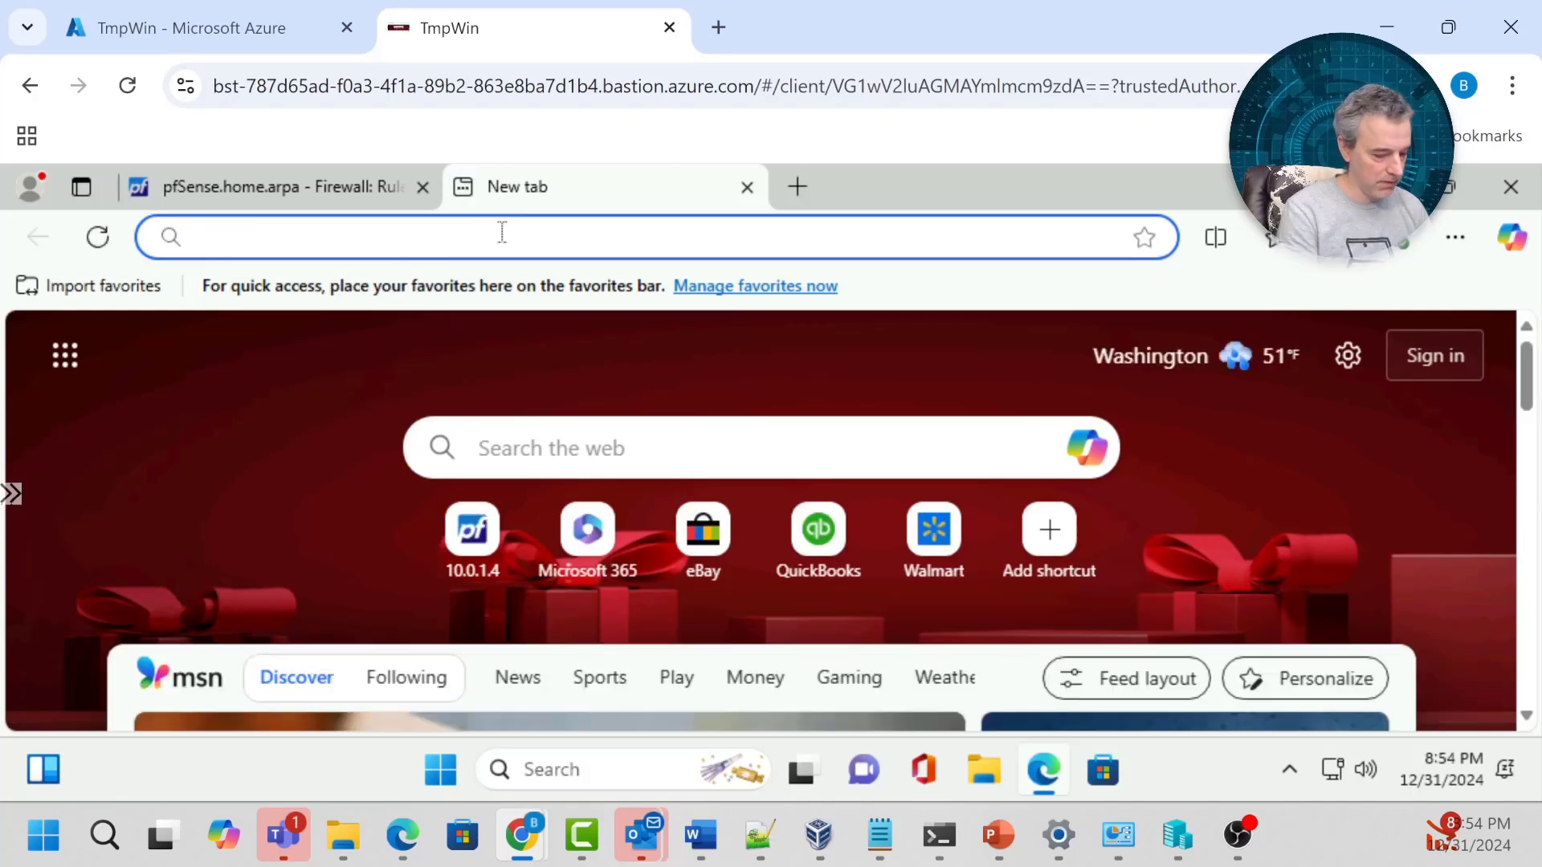
text(google.com)
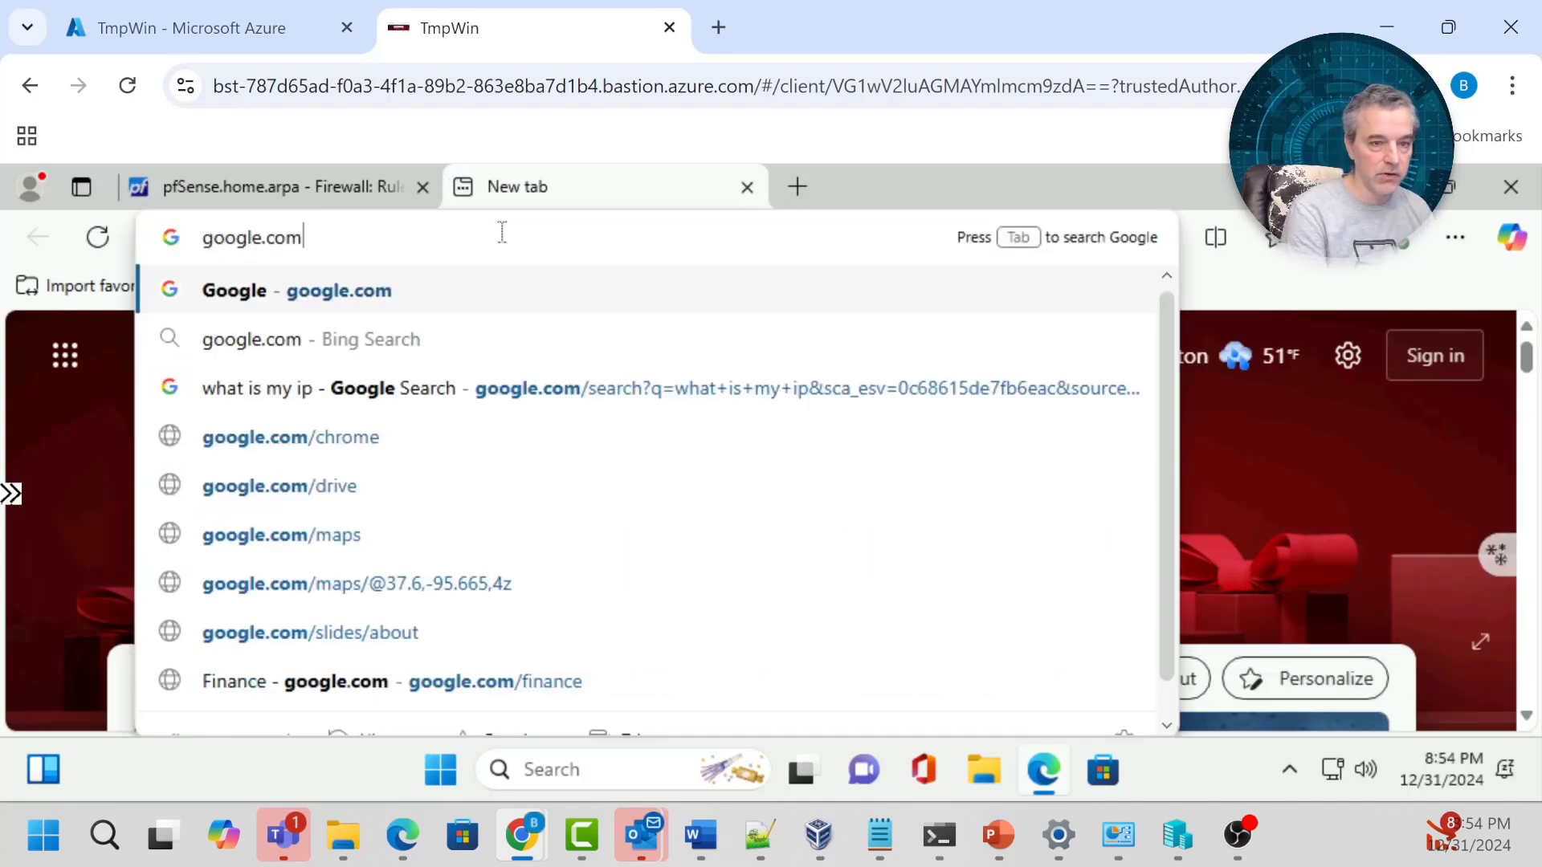
key(Return)
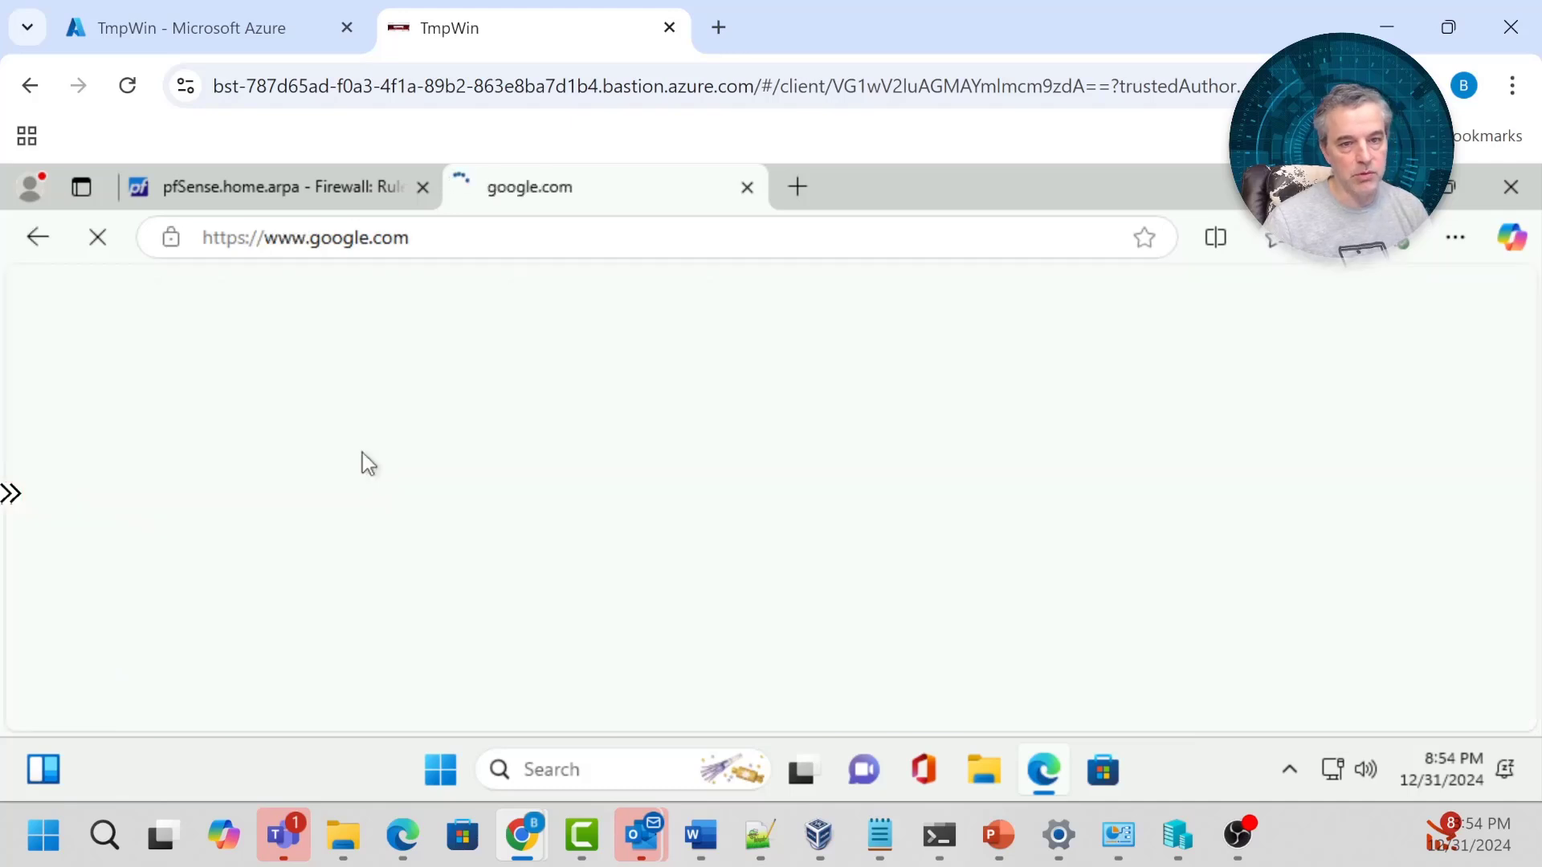
text(what is m)
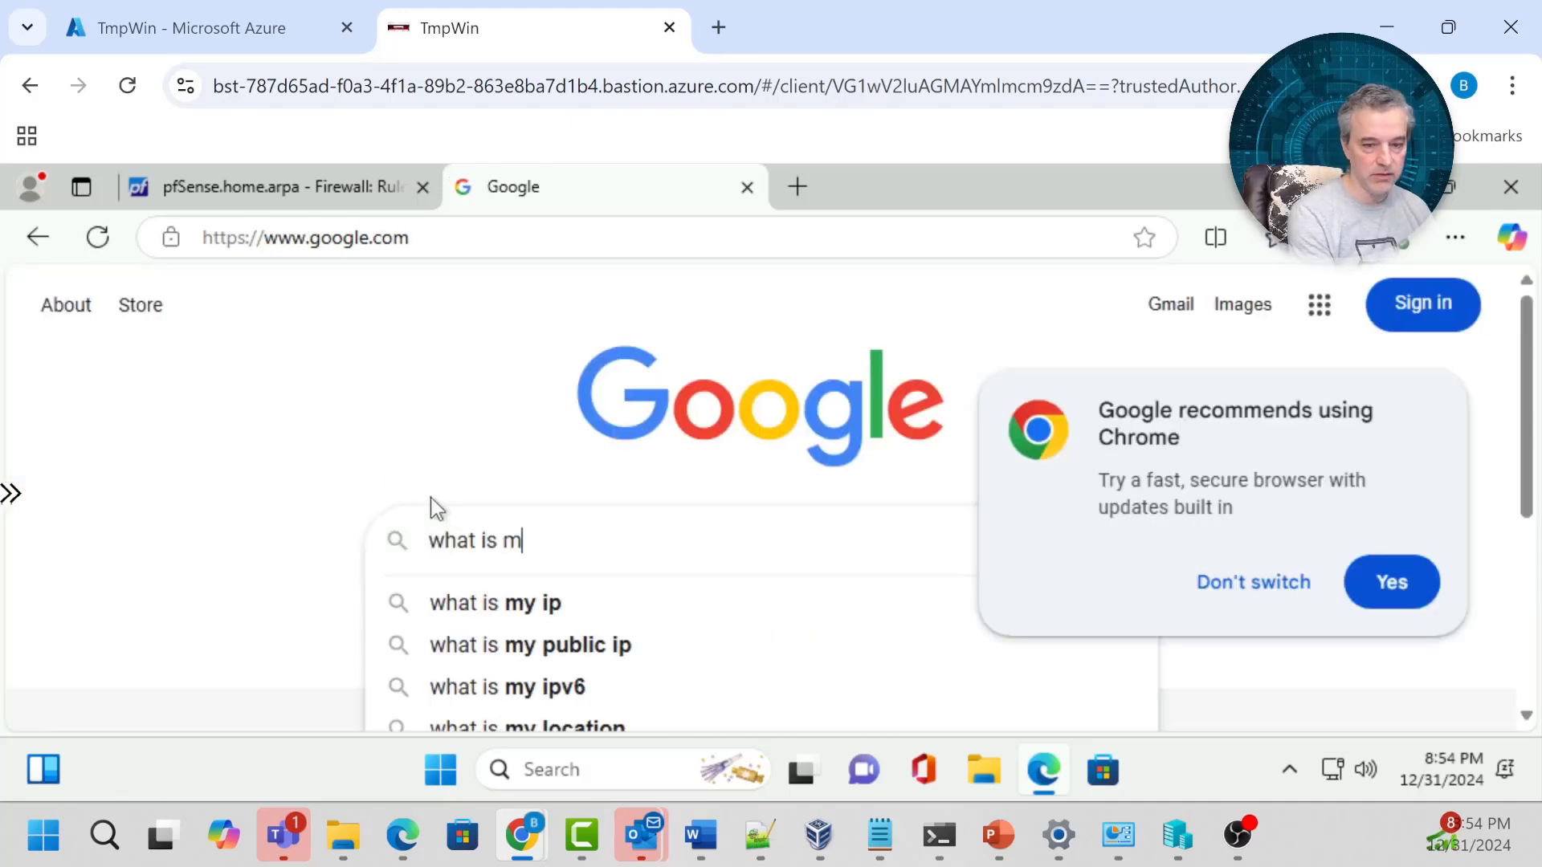
text(y ip)
key(Return)
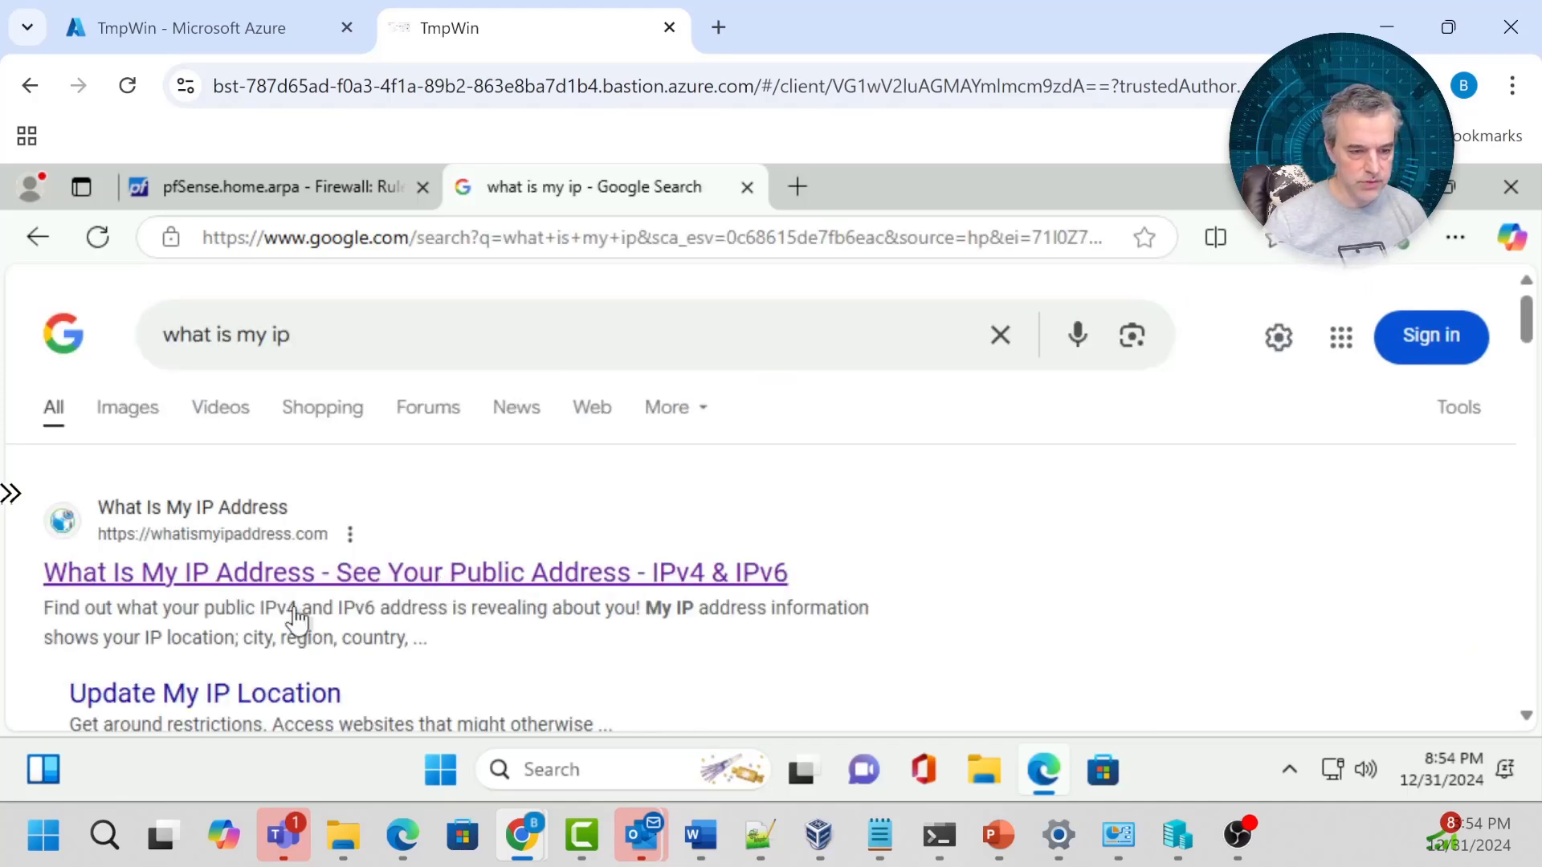
click(271, 578)
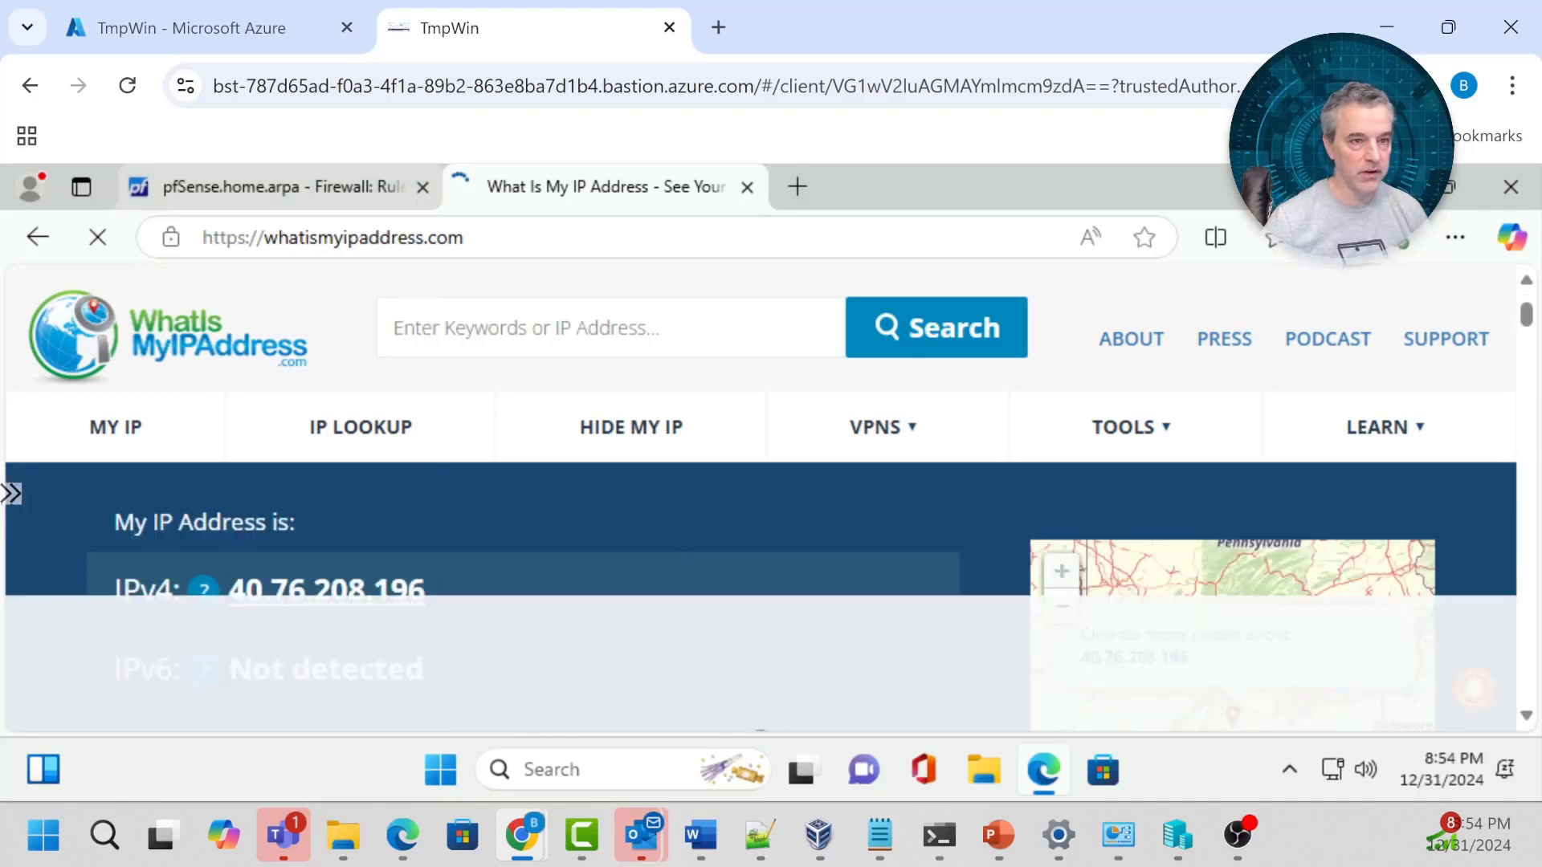
click(233, 24)
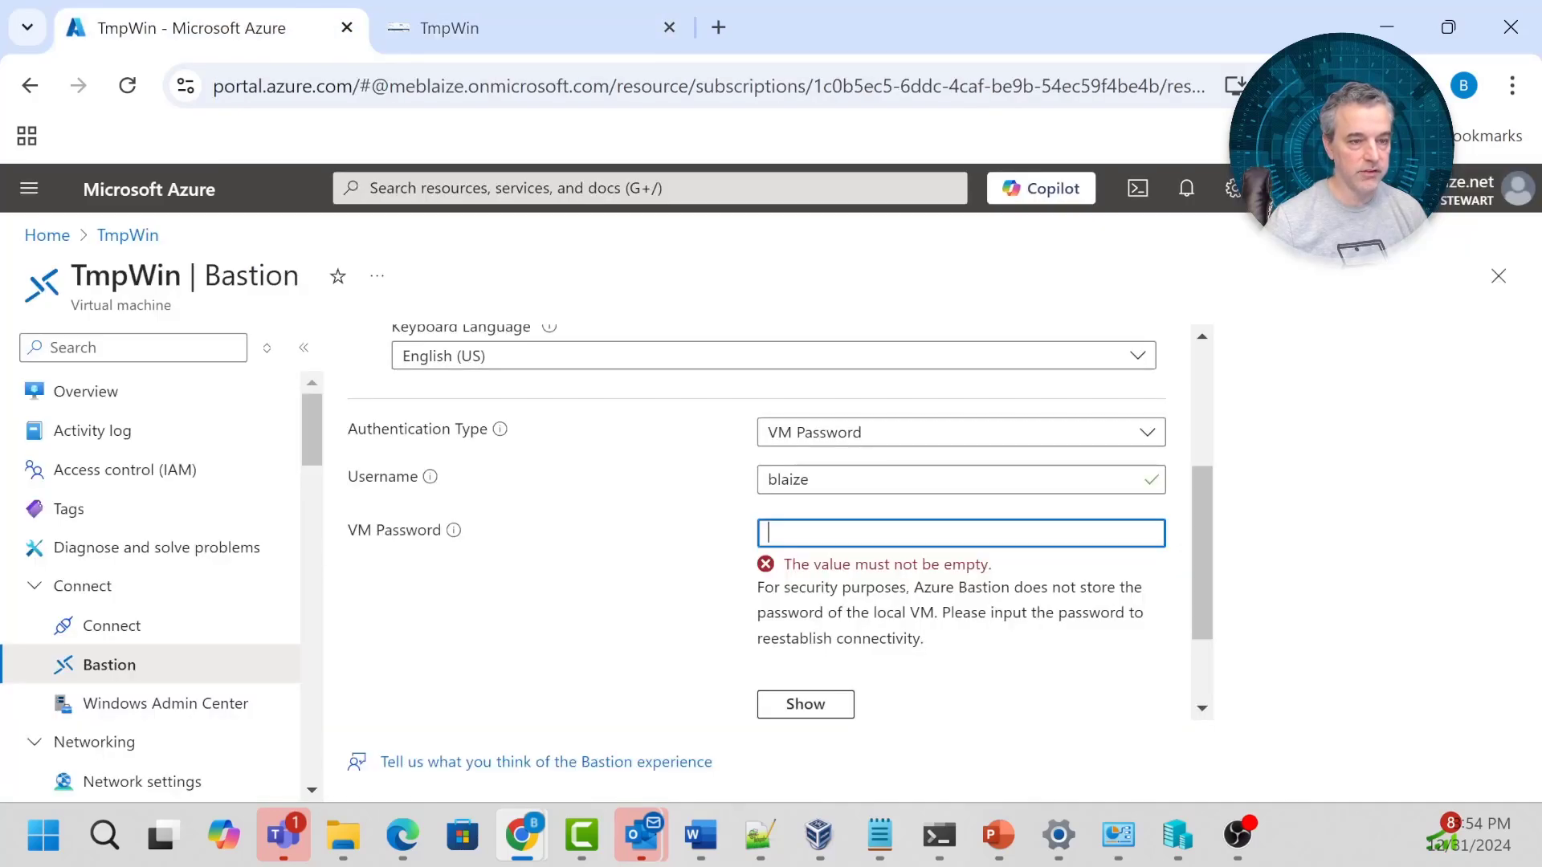
Verify pfSenseVM's public IP is 40.76.208.196, then return to TmpWin's IP page and dismiss the notifications prompt.
click(47, 234)
click(191, 525)
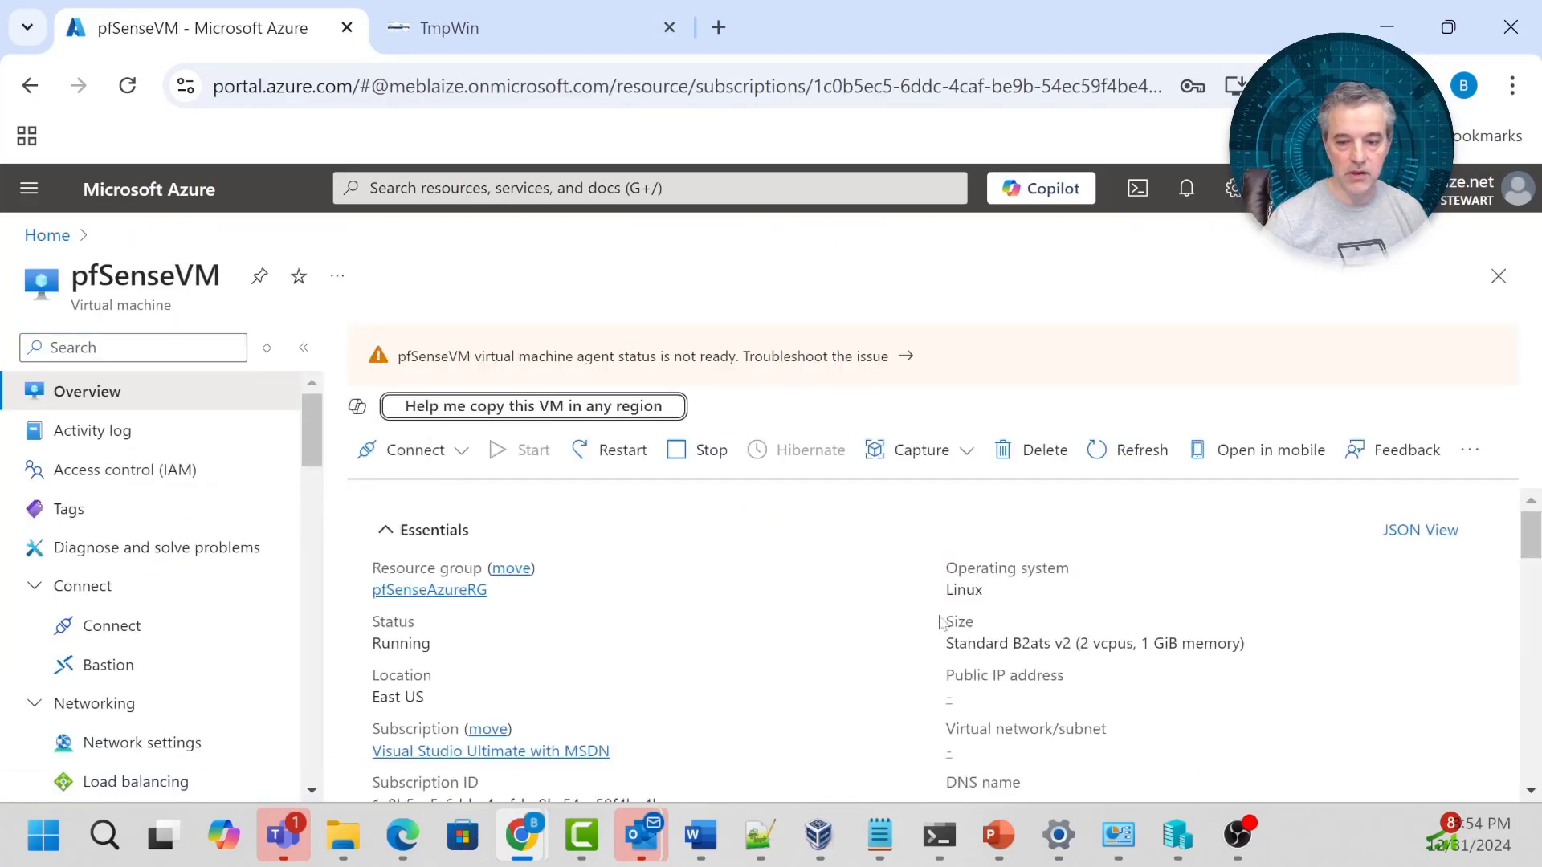
scroll(950, 578, down, 2)
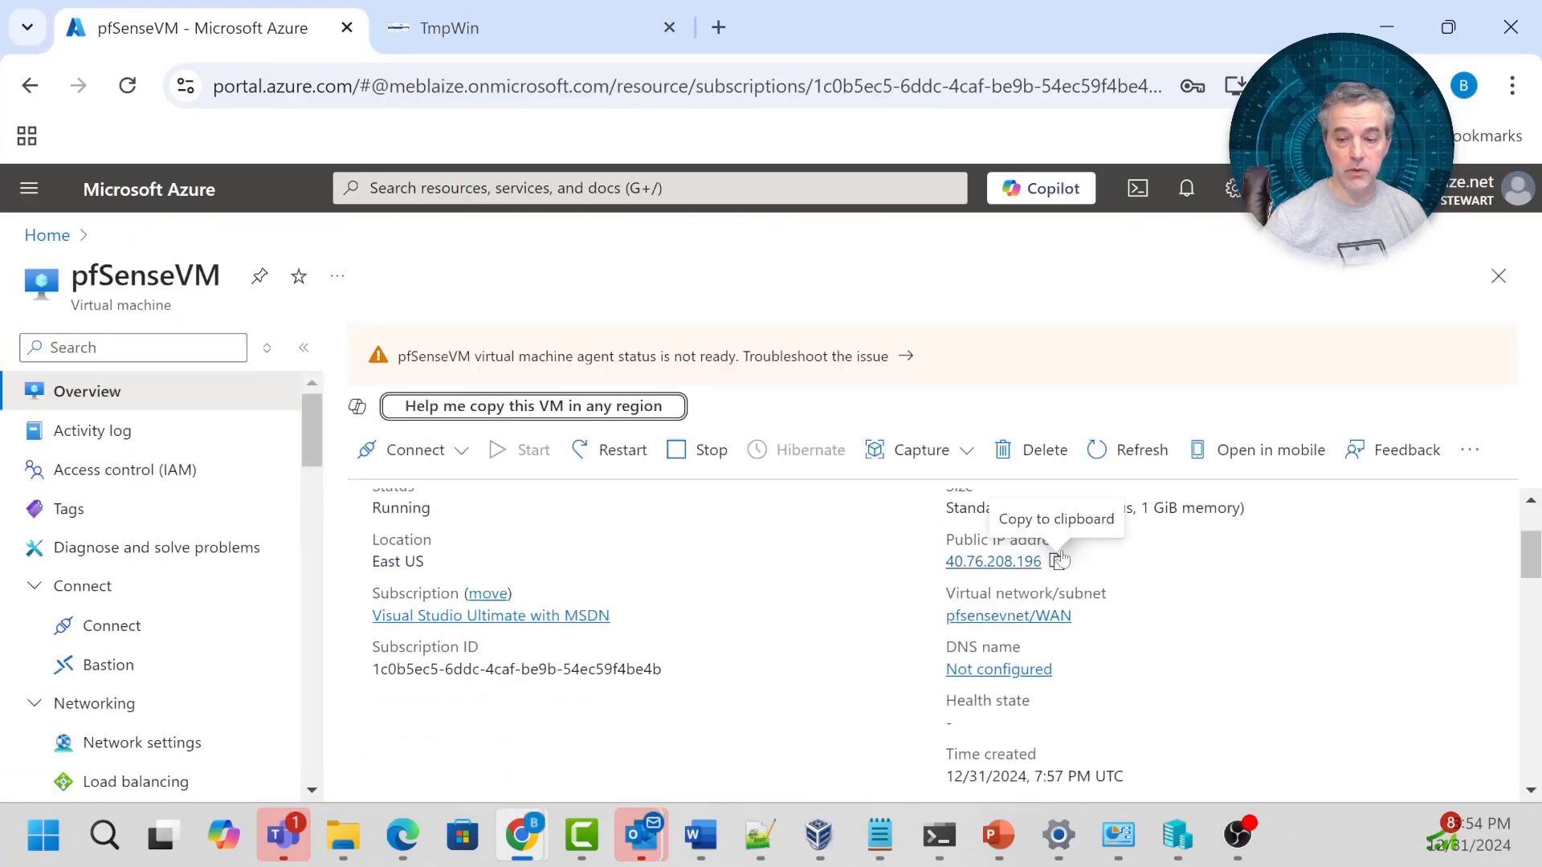
click(489, 24)
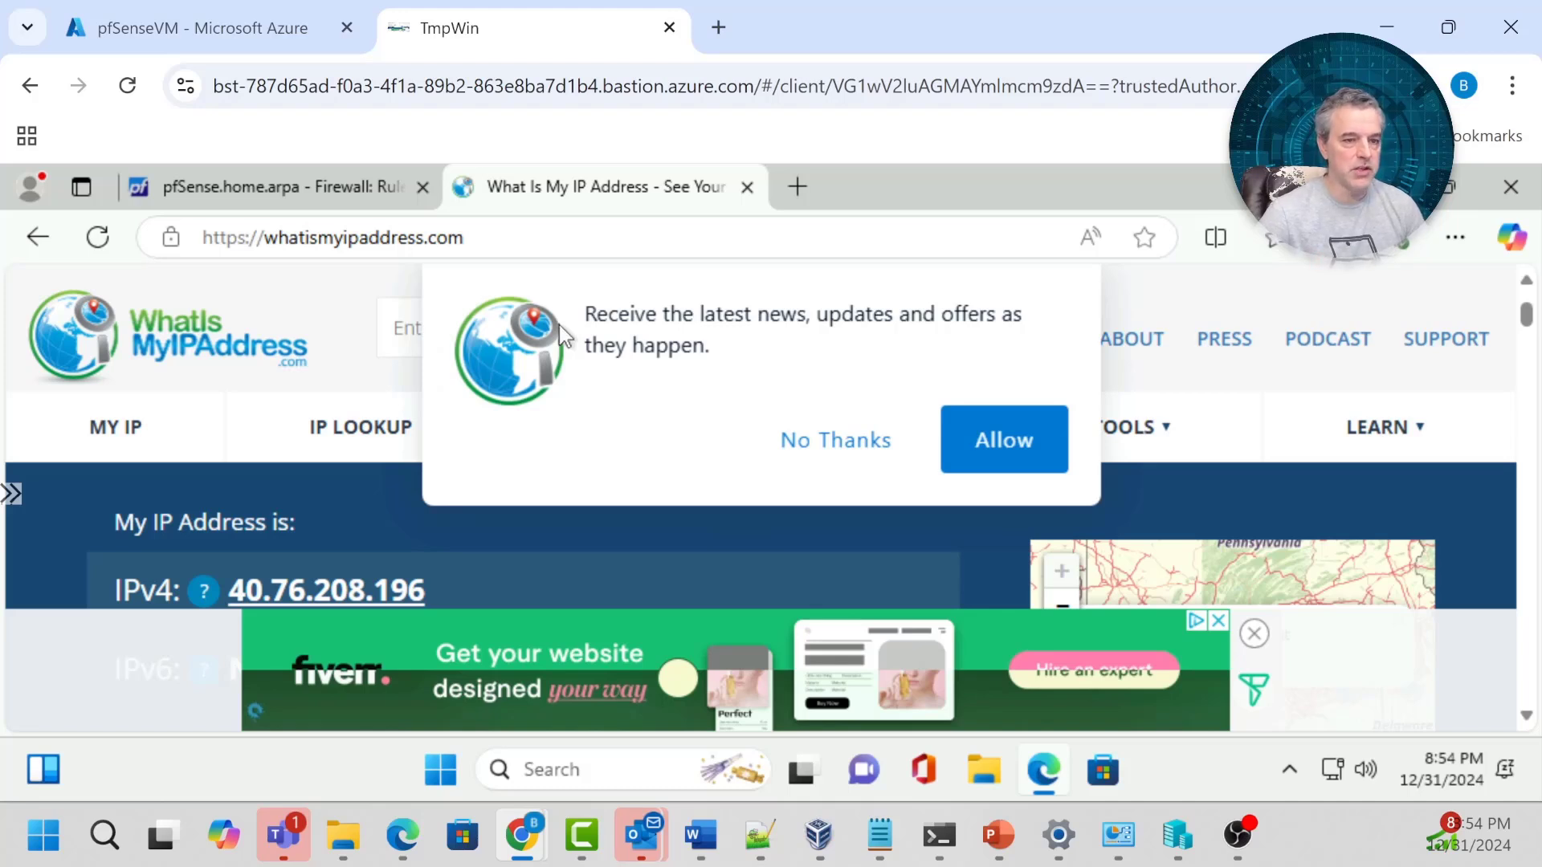
click(836, 441)
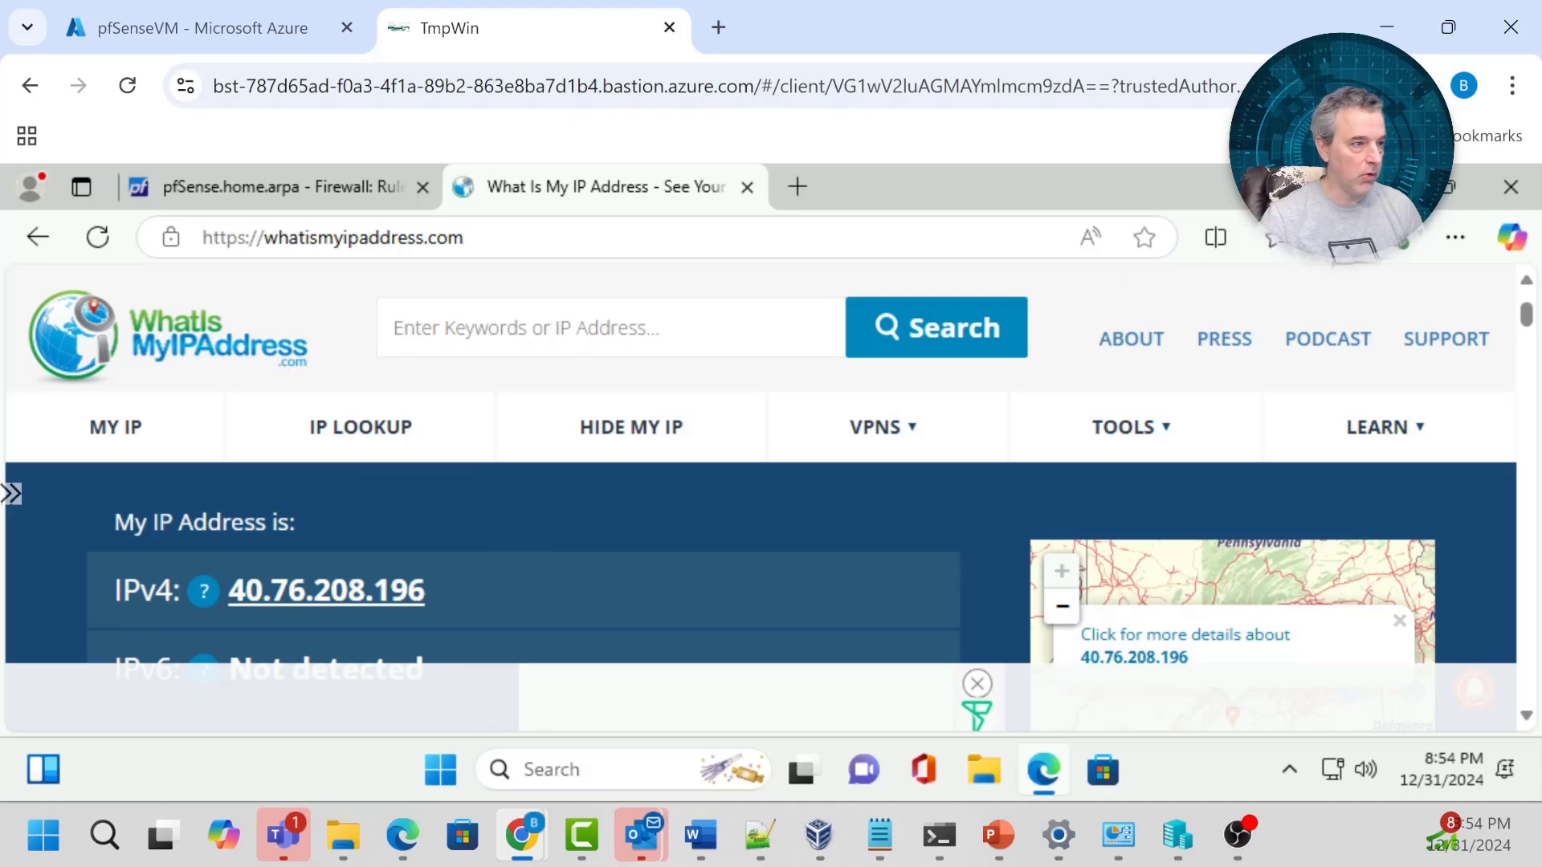